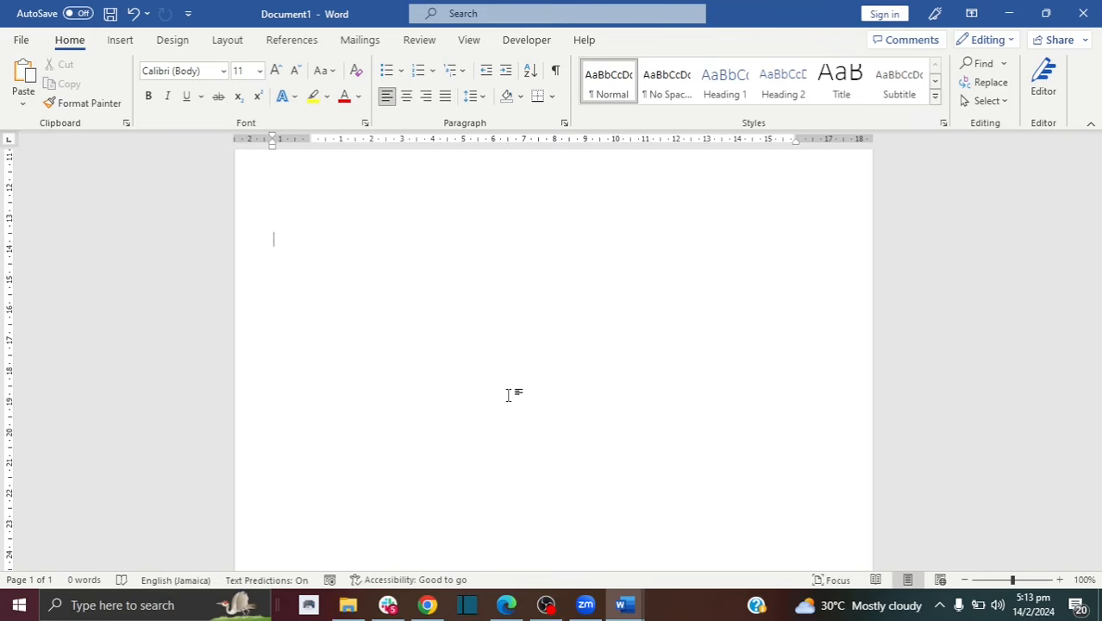
Step: Create a new blank document from the File backstage view
key(alt+f)
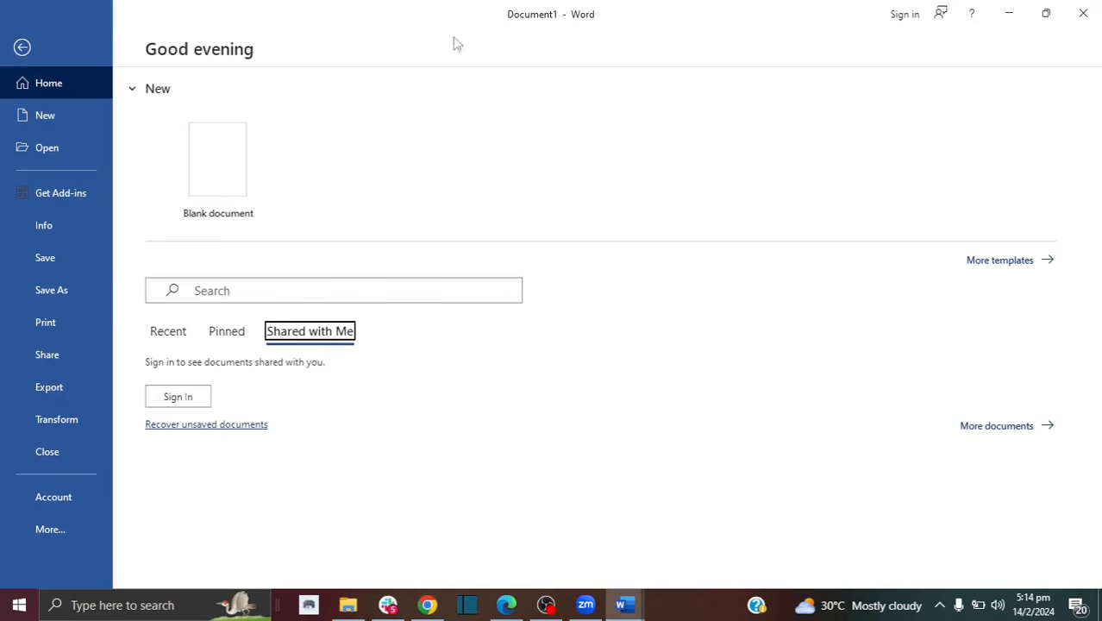
click(209, 183)
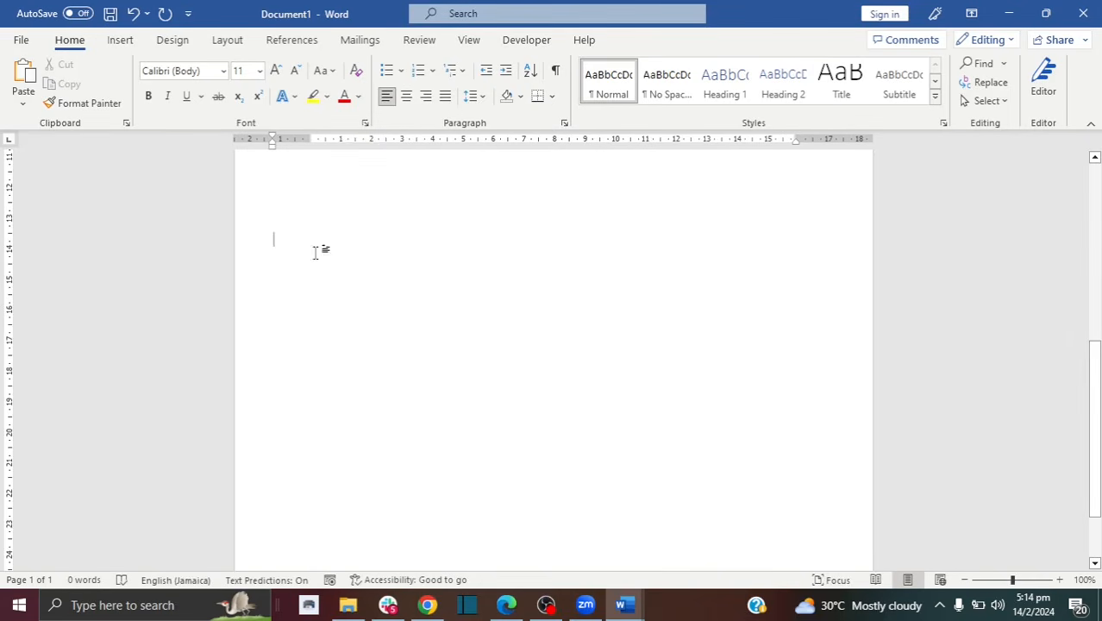
Step: Indent the first line with a tab, then check and close the Quick Access Toolbar and Search lists
key(Tab)
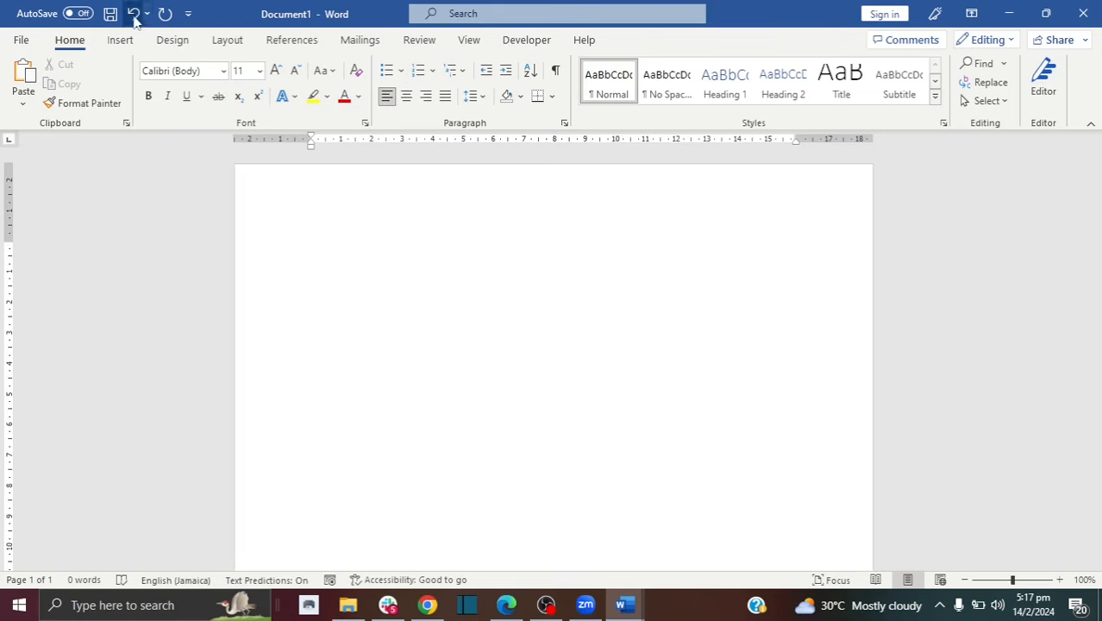
click(189, 16)
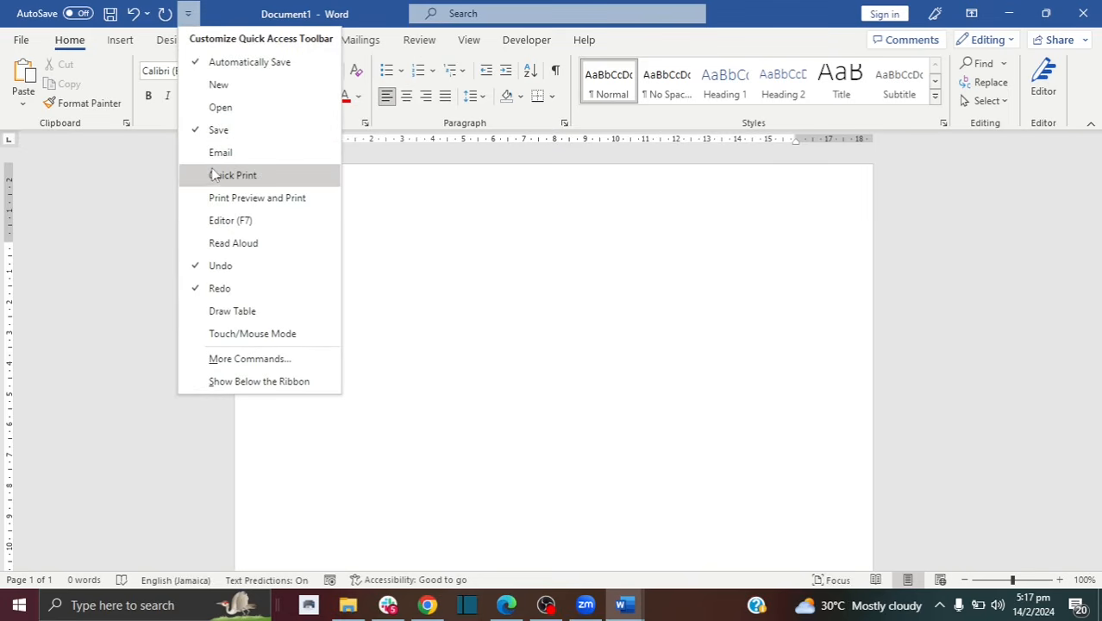
click(228, 9)
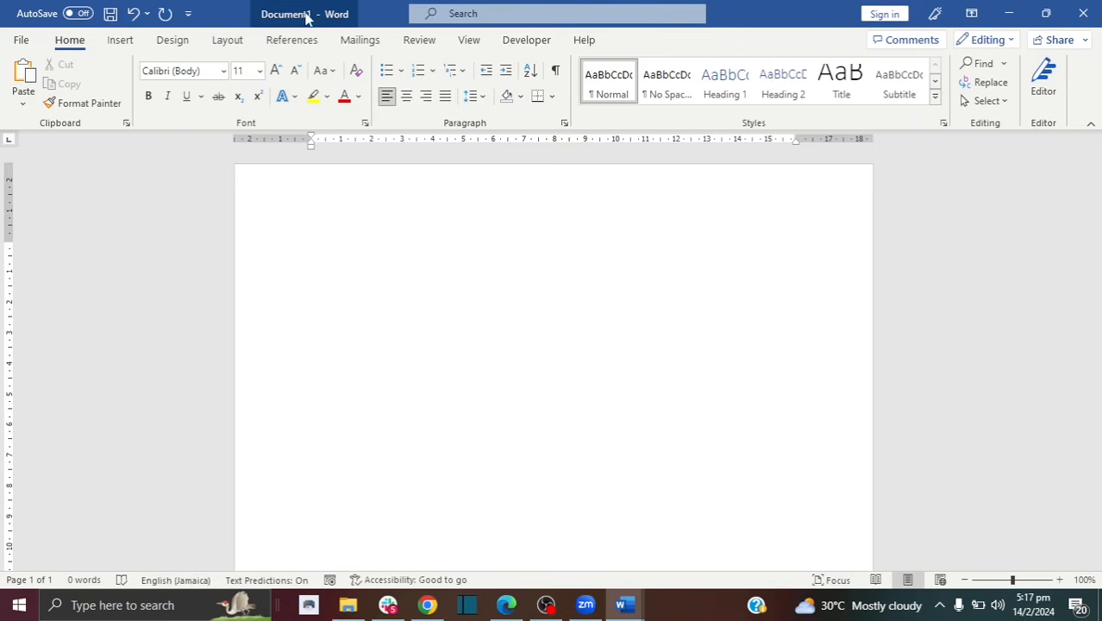
click(529, 13)
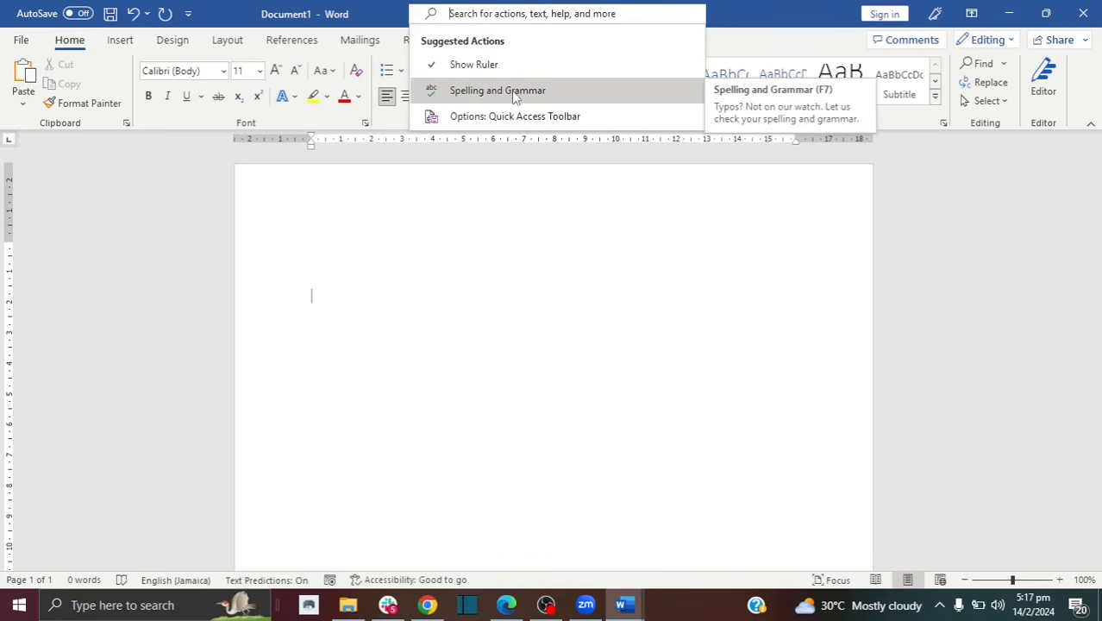
click(744, 7)
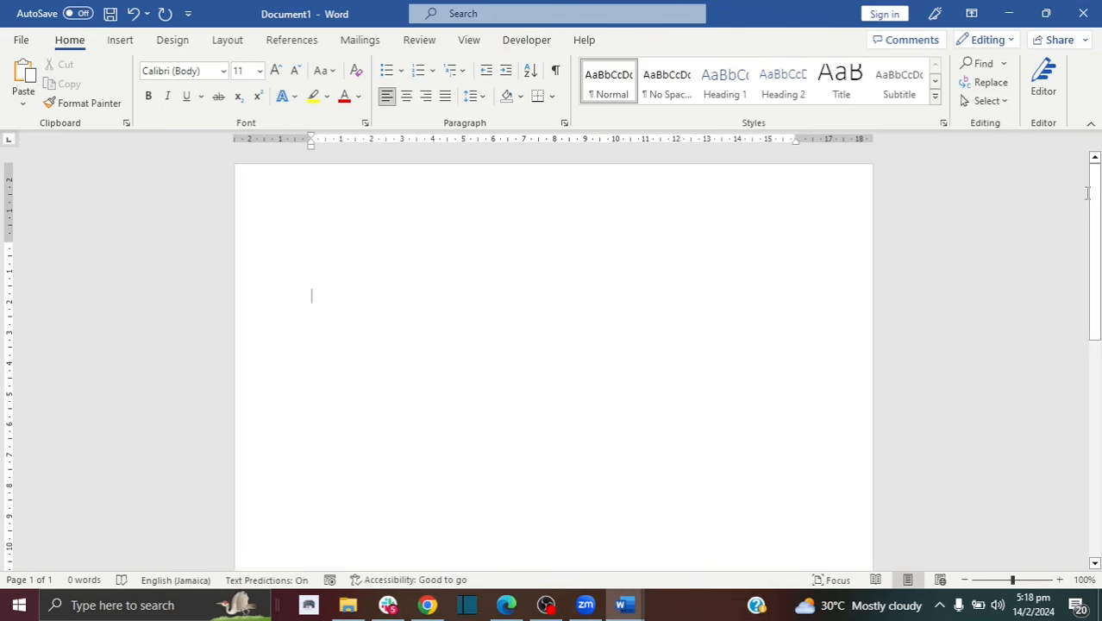
drag(1095, 183, 1098, 281)
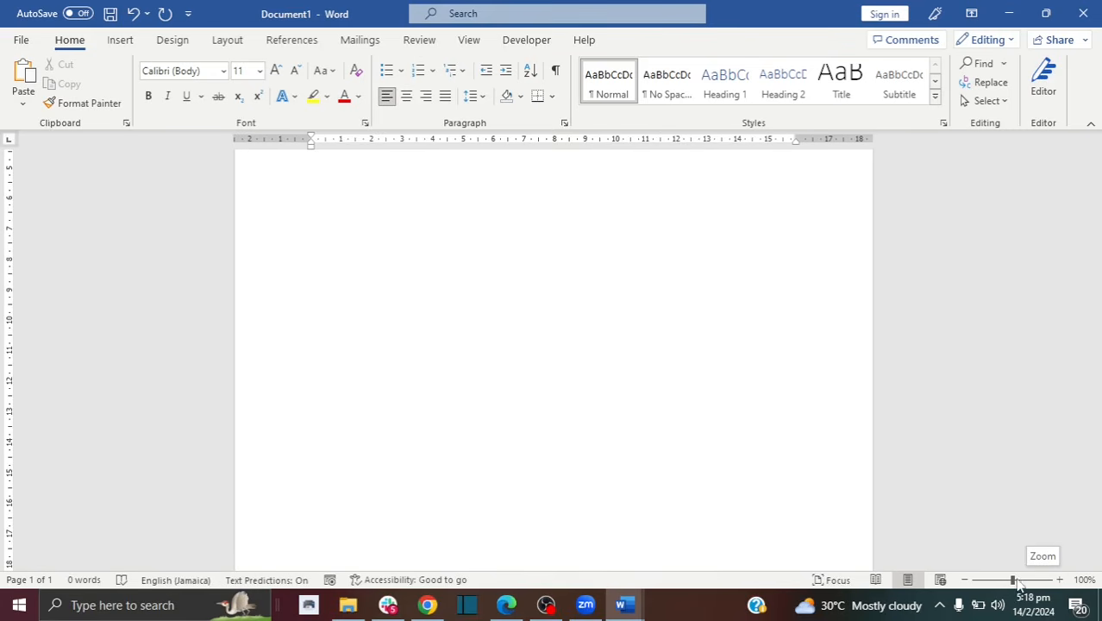
drag(1014, 584, 1022, 584)
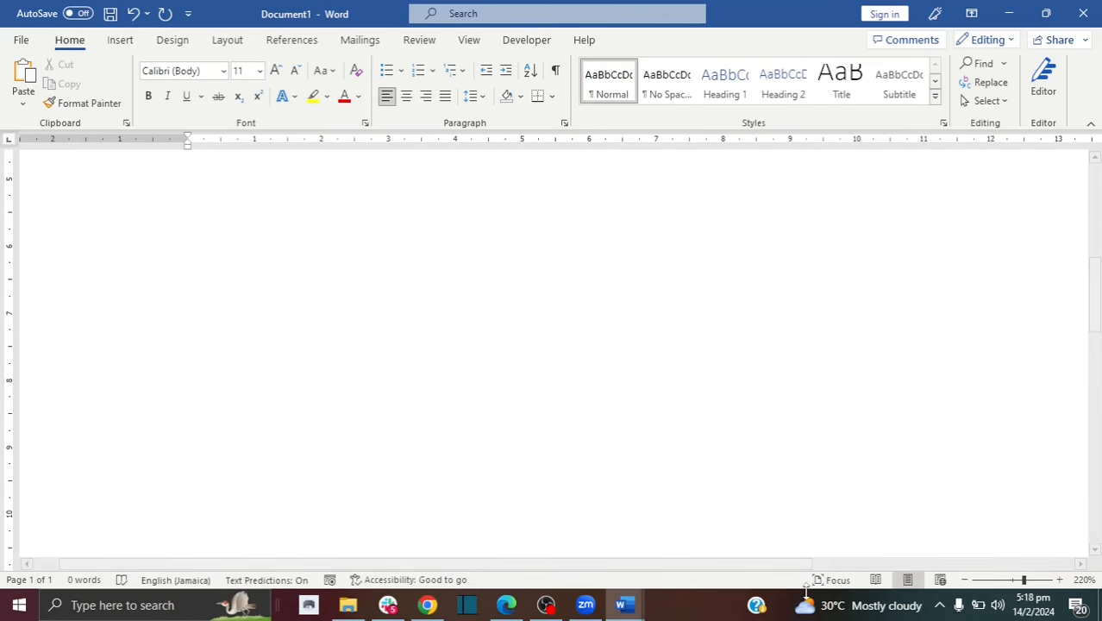
drag(740, 569, 565, 567)
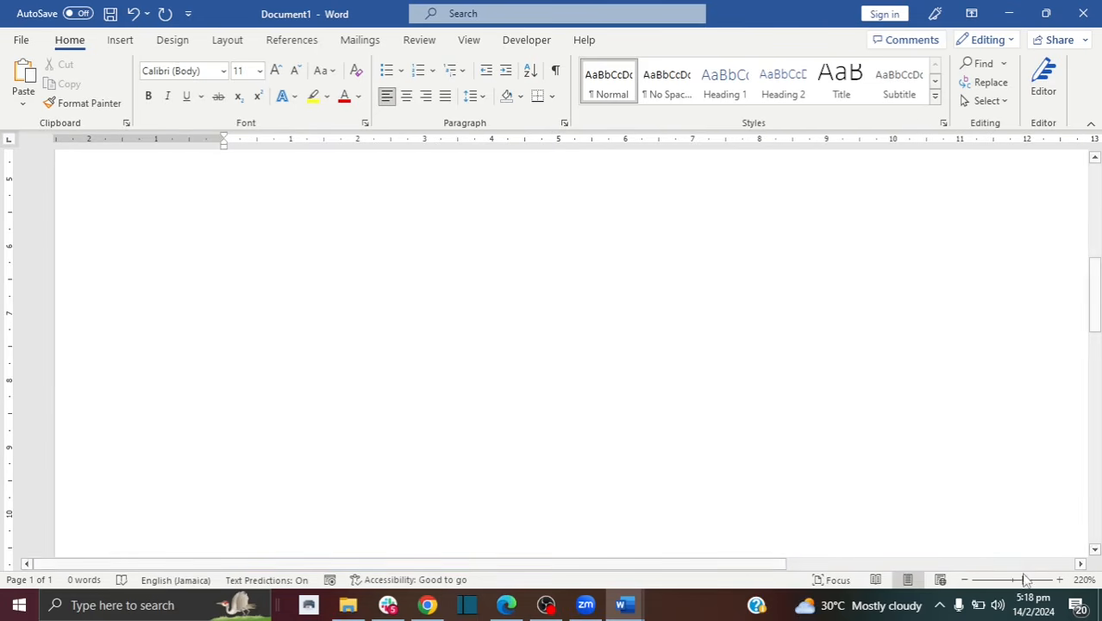
drag(1023, 581, 1017, 586)
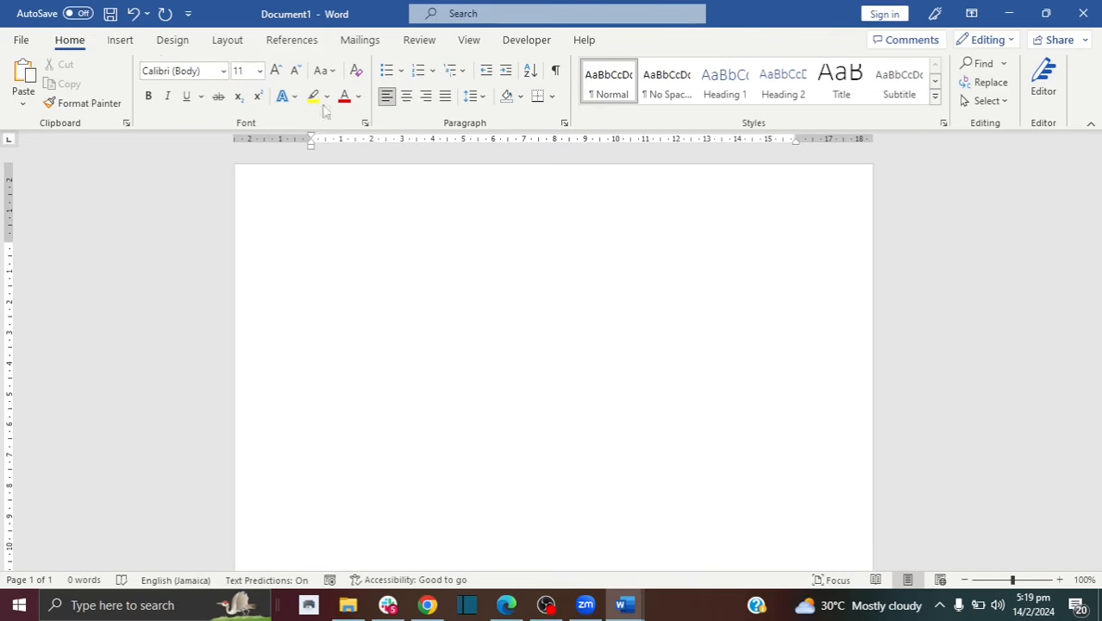
click(122, 41)
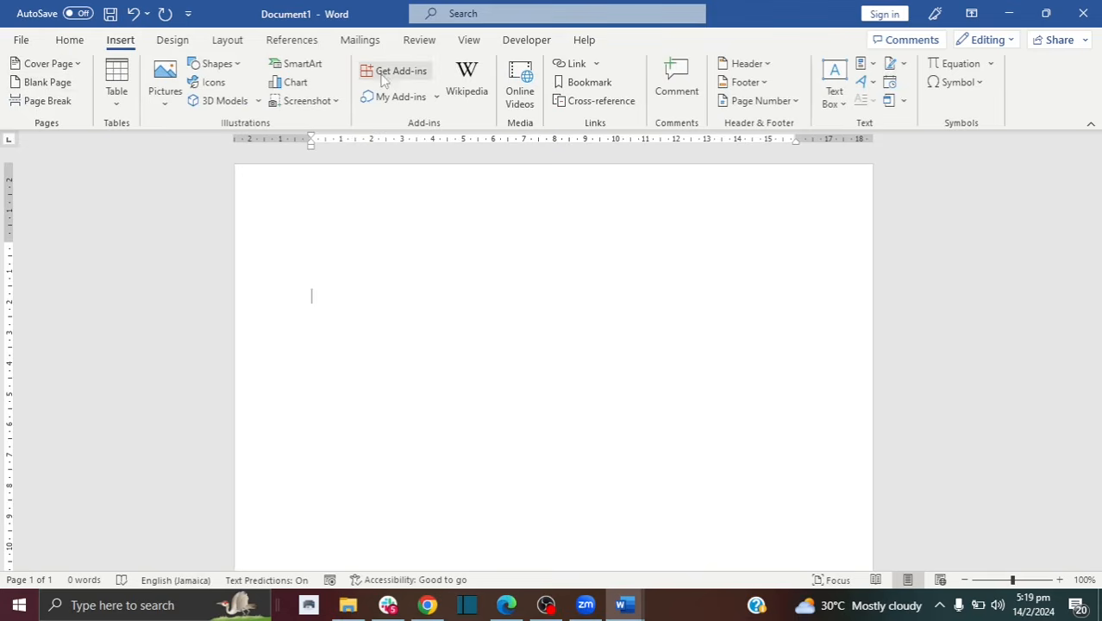
click(173, 41)
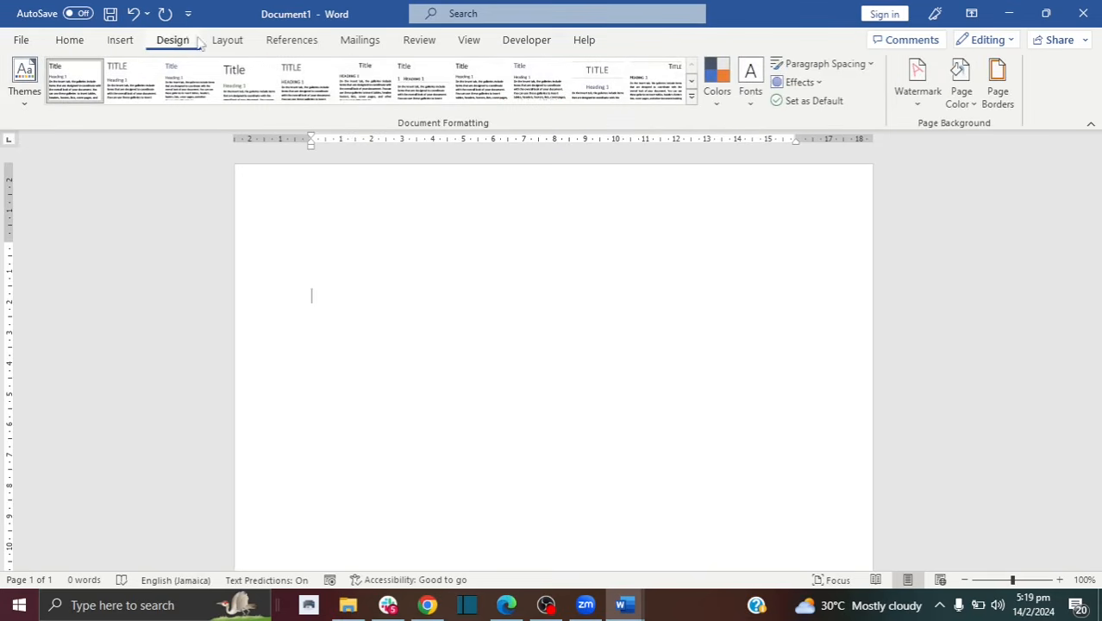
click(230, 40)
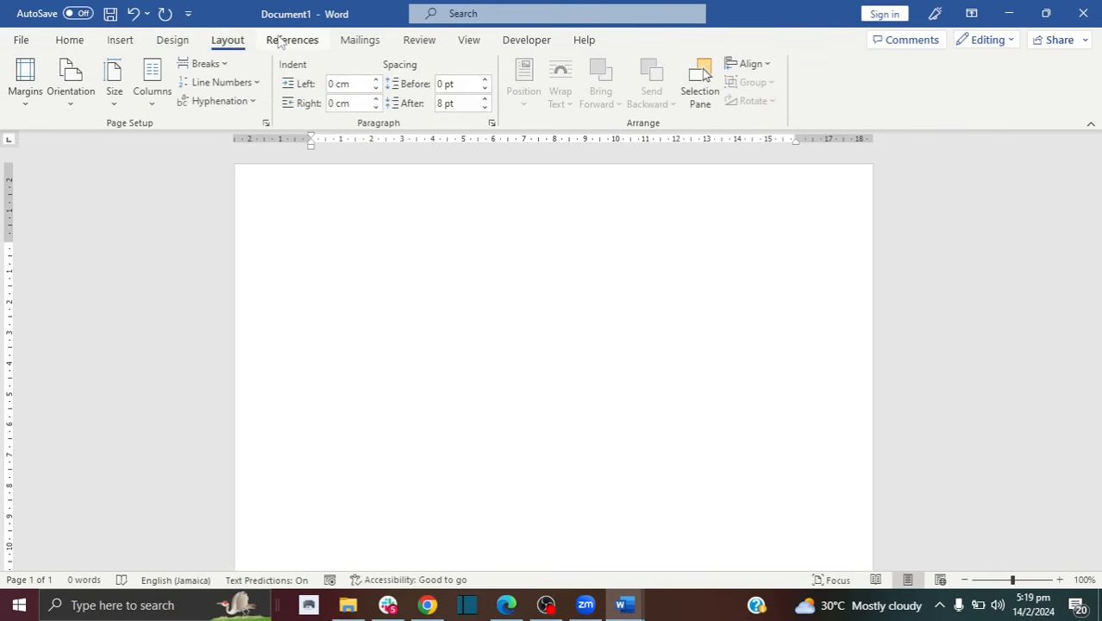
click(278, 41)
click(64, 45)
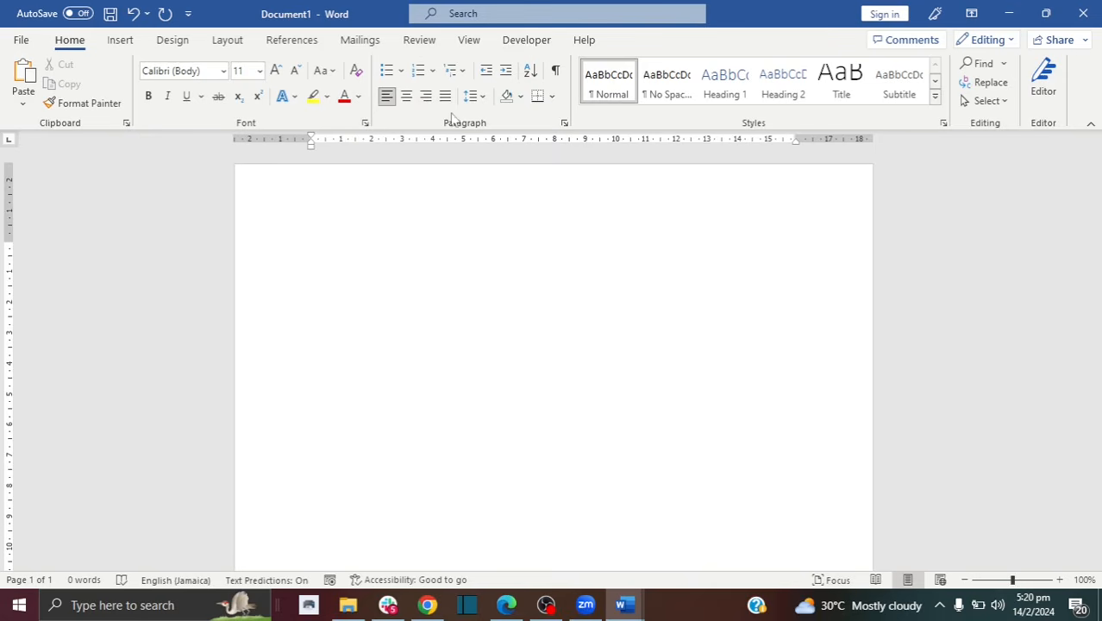
click(122, 40)
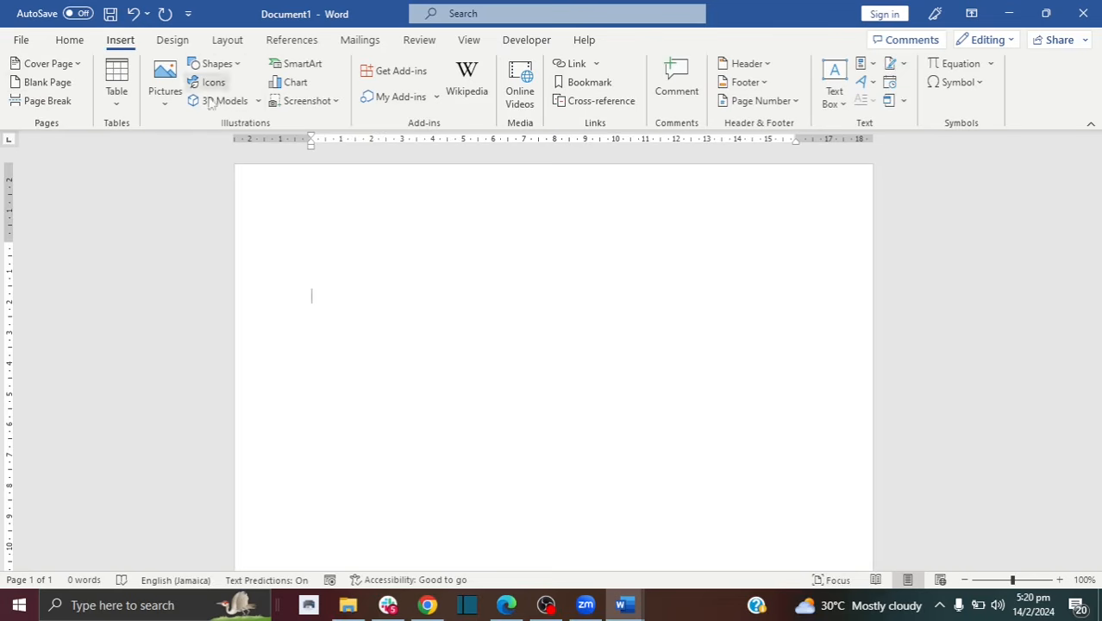
click(71, 44)
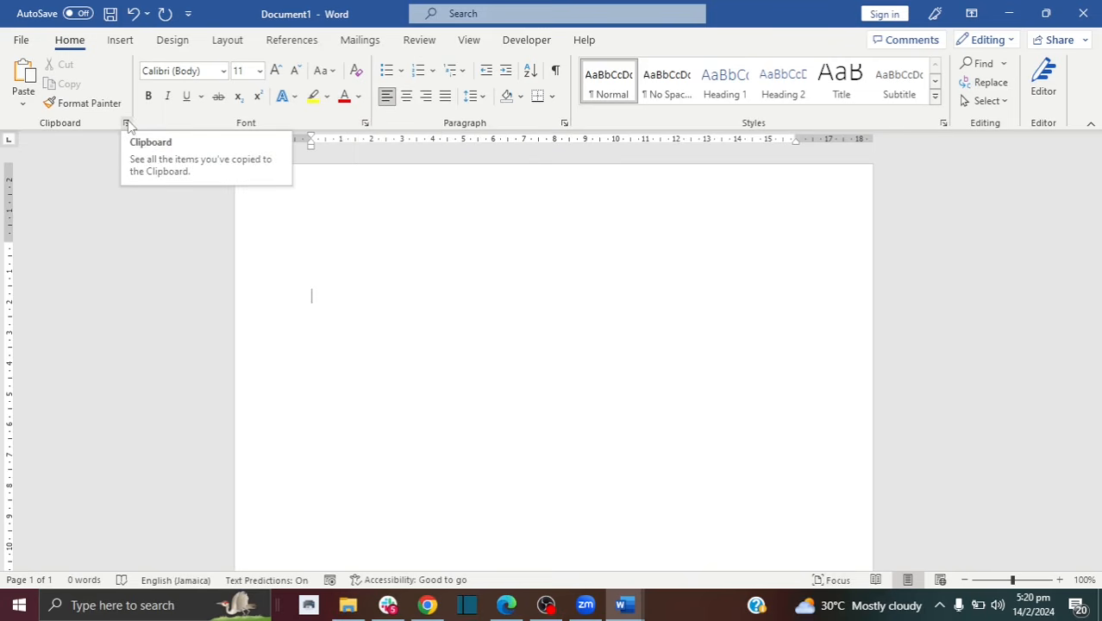
click(366, 126)
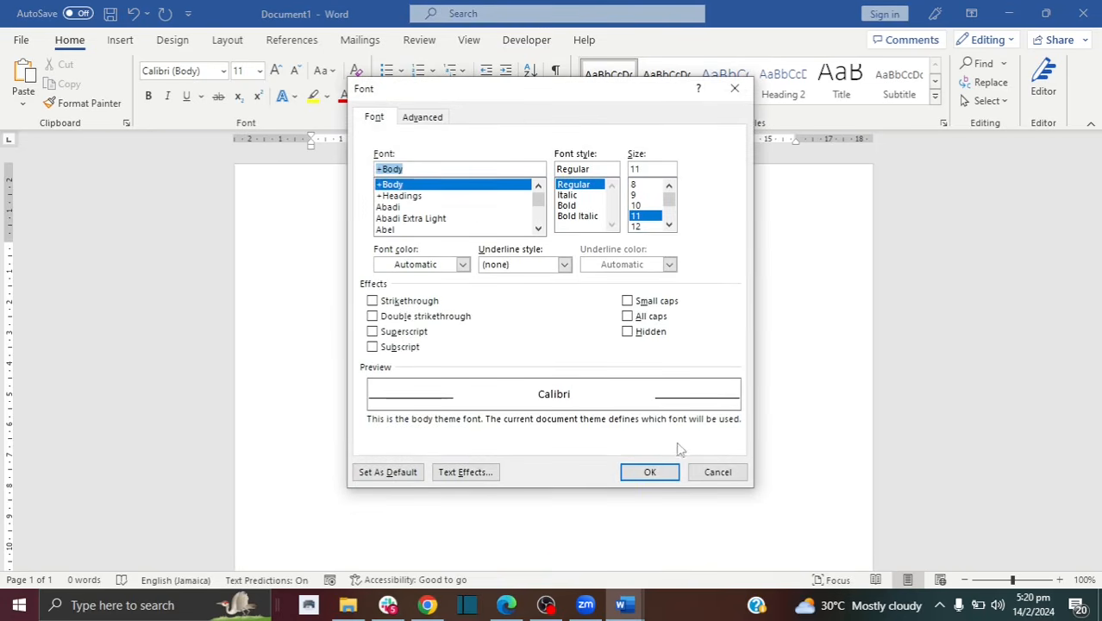
click(715, 473)
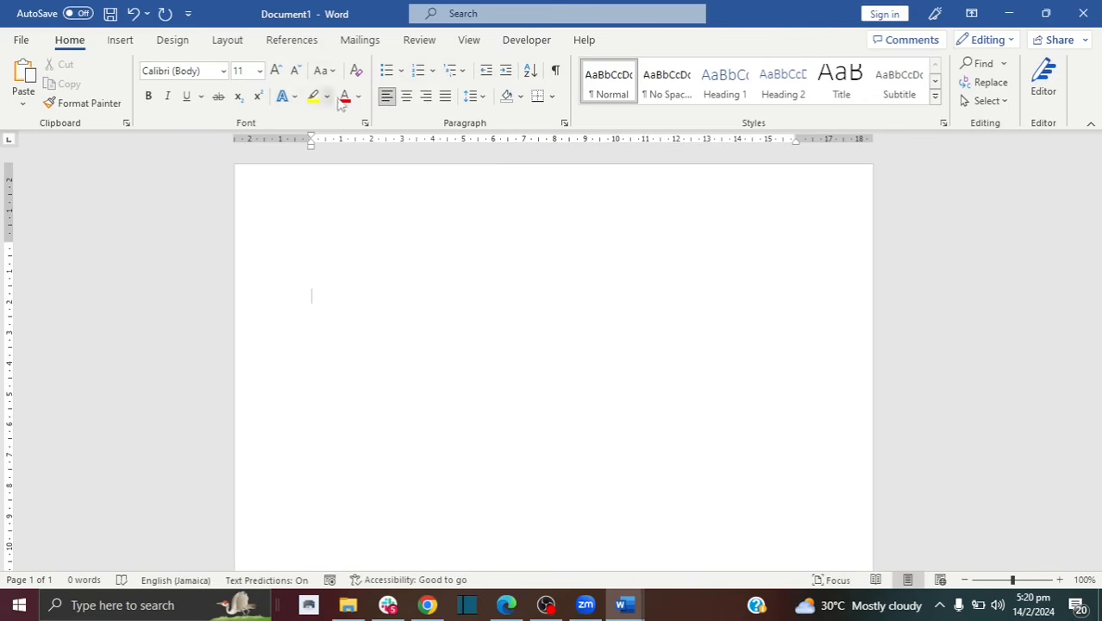
click(564, 124)
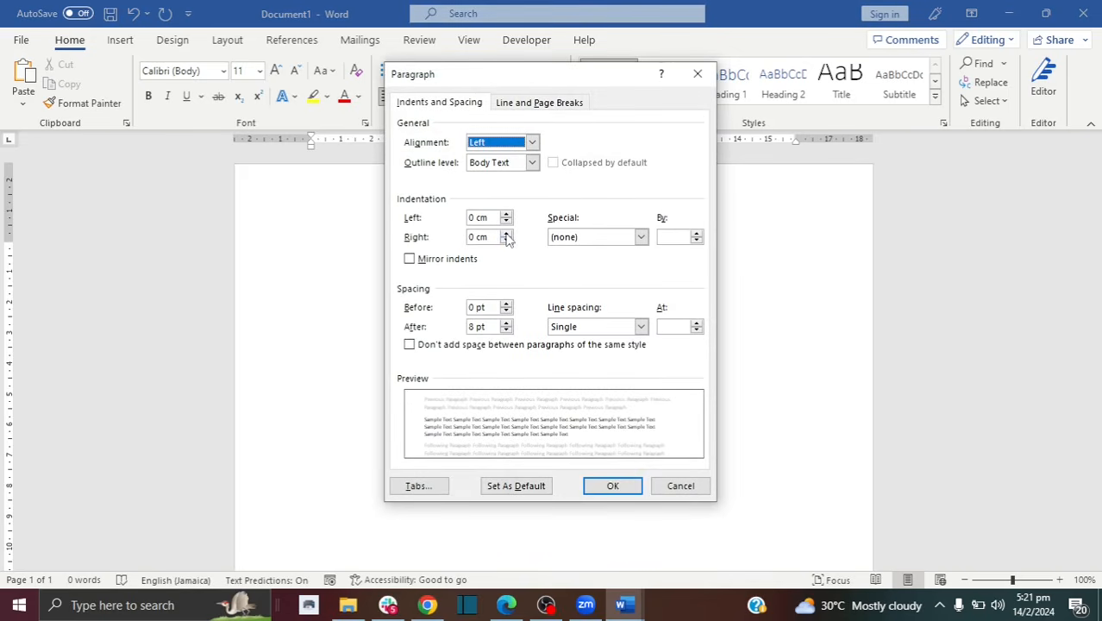
click(682, 486)
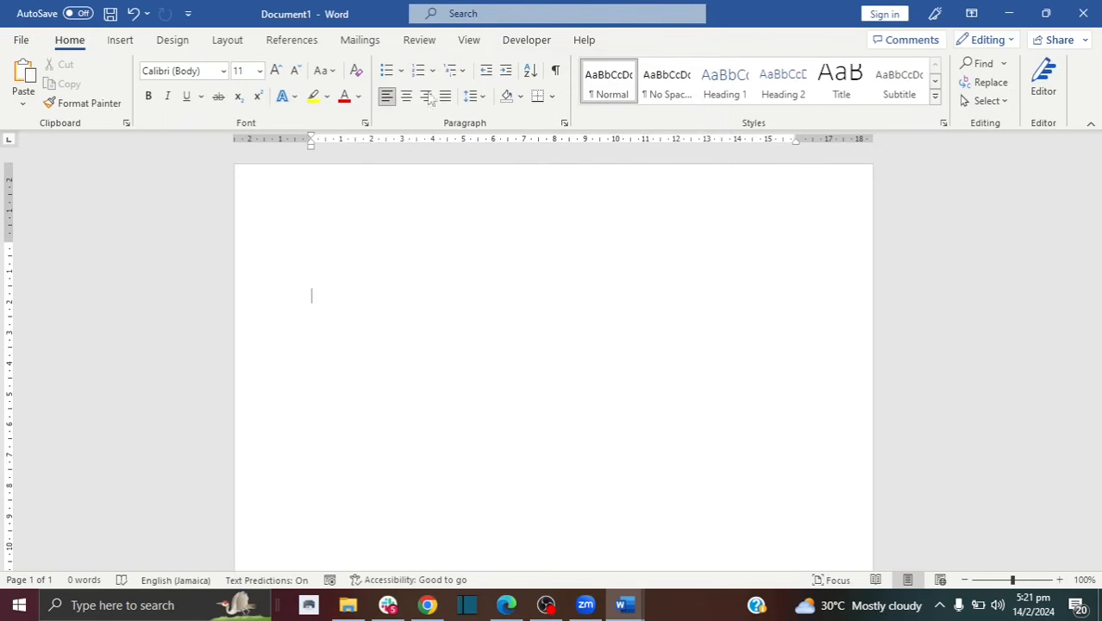
click(120, 40)
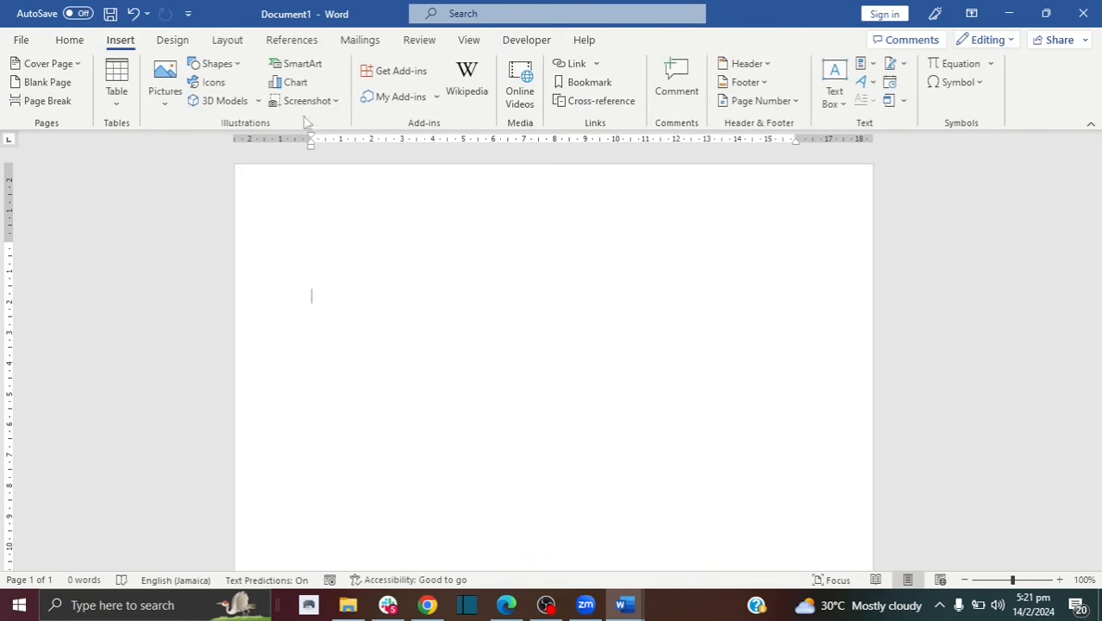
click(69, 39)
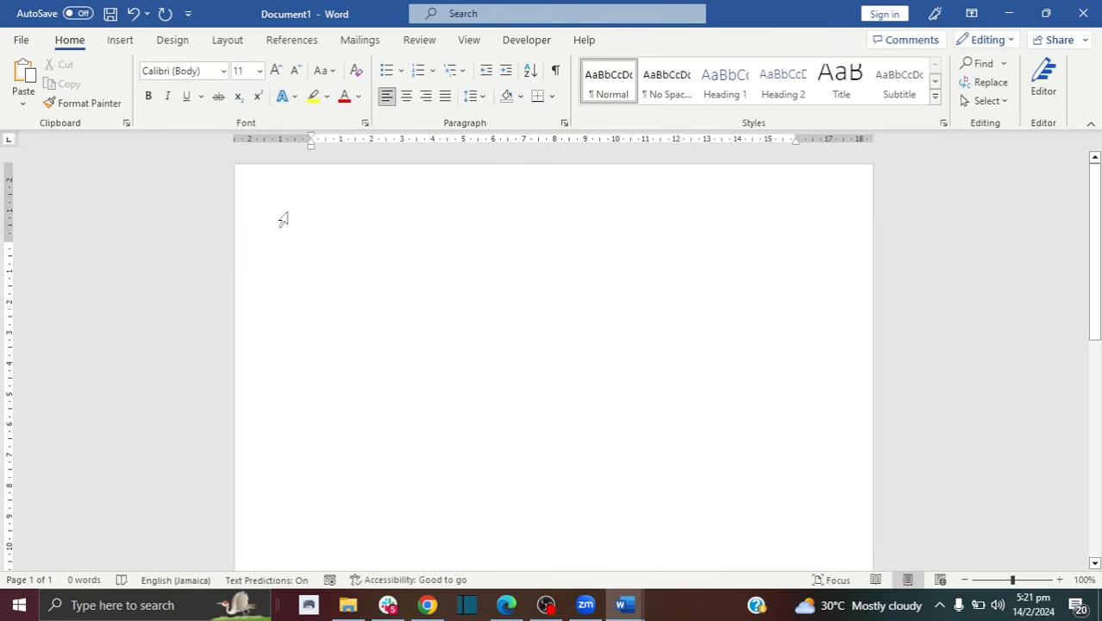
Step: Add a new line below the empty first line and paste the keyboard picture there
click(311, 233)
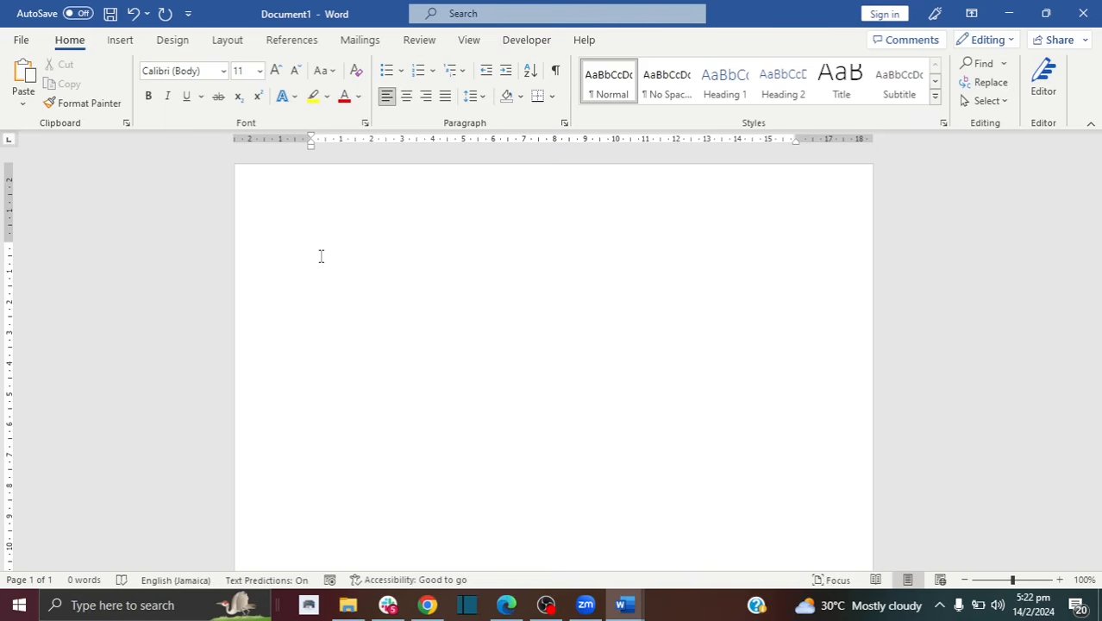
text(hdhd)
key(BackSpace)
key(BackSpace)
key(BackSpace)
key(BackSpace)
key(Return)
key(ctrl+v)
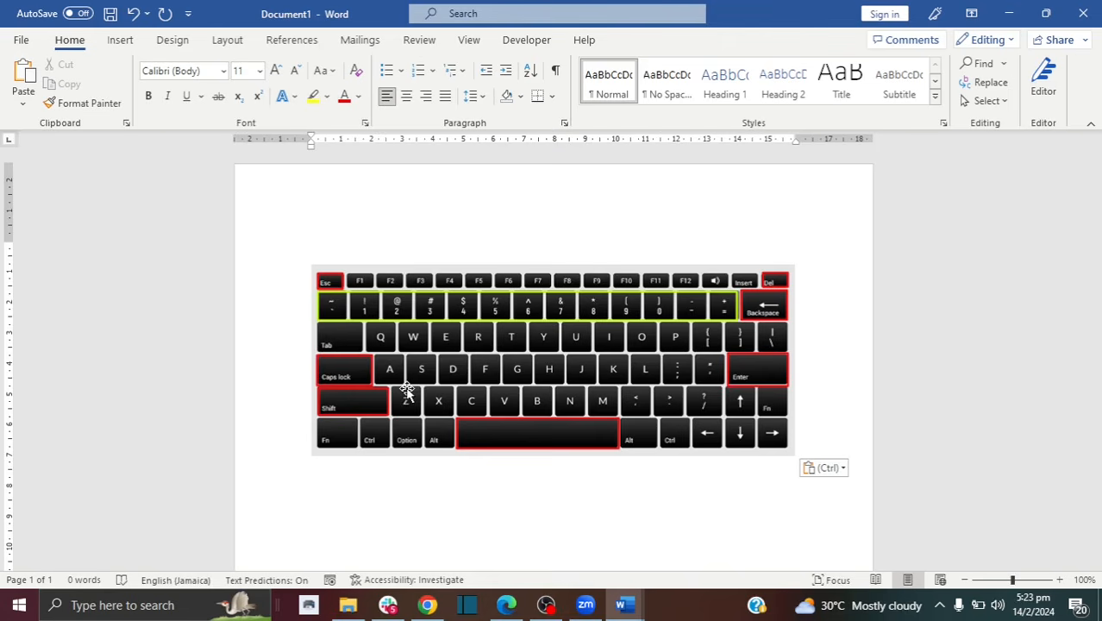
click(345, 234)
Step: Type the greeting 'Dear' with the recipient's first name, adding the missing space and a trailing comma
text(Dear)
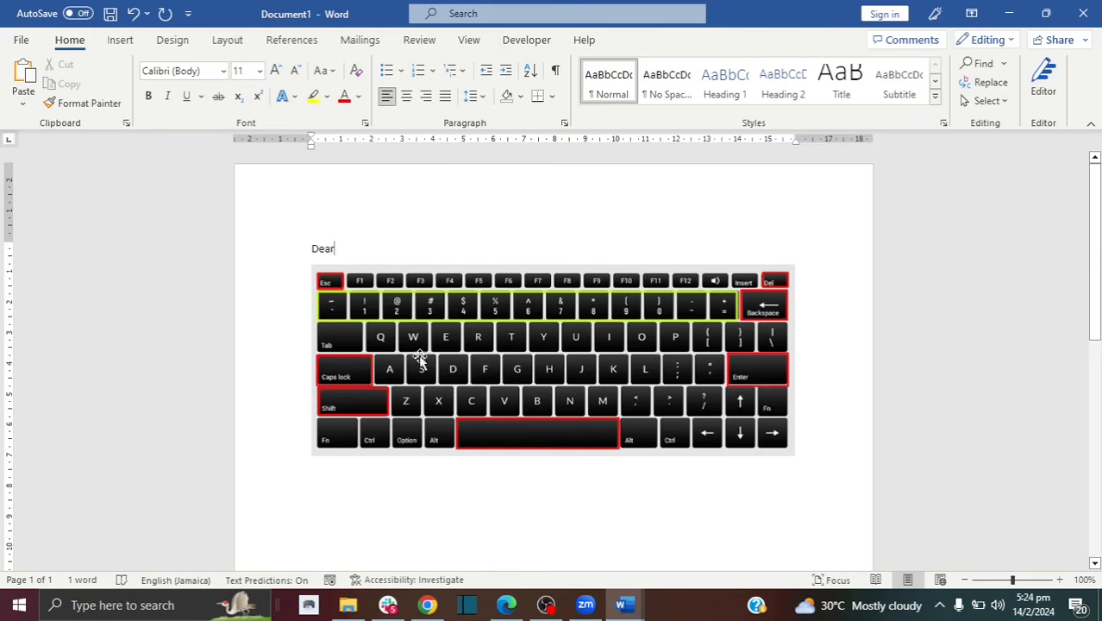
text(Sherry)
click(335, 248)
key(space)
click(387, 249)
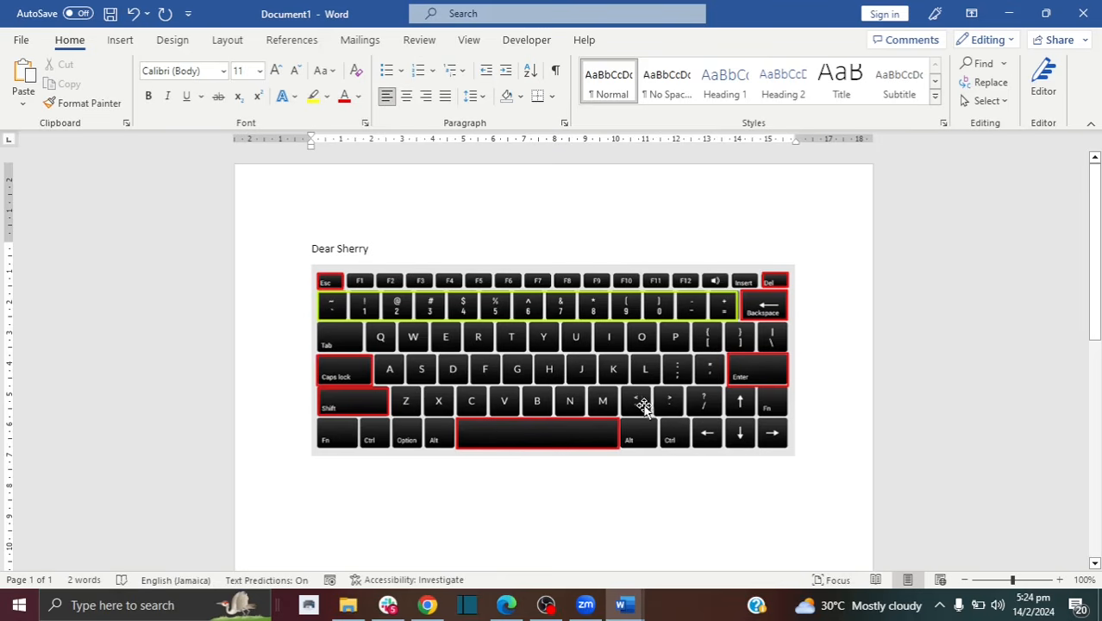
text(,)
drag(343, 250, 336, 251)
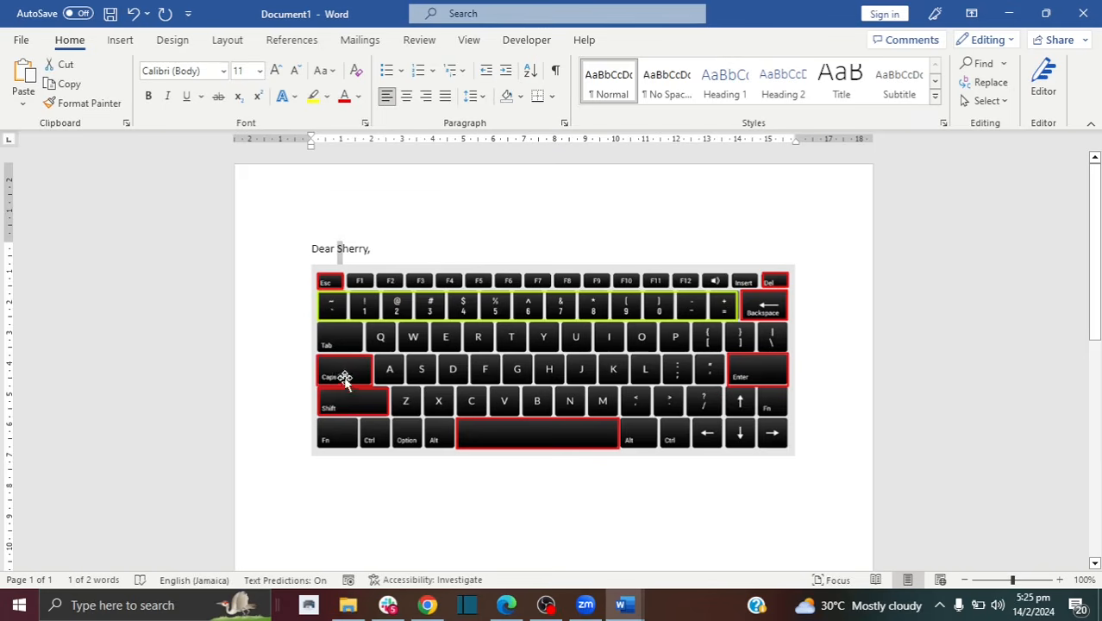
click(378, 251)
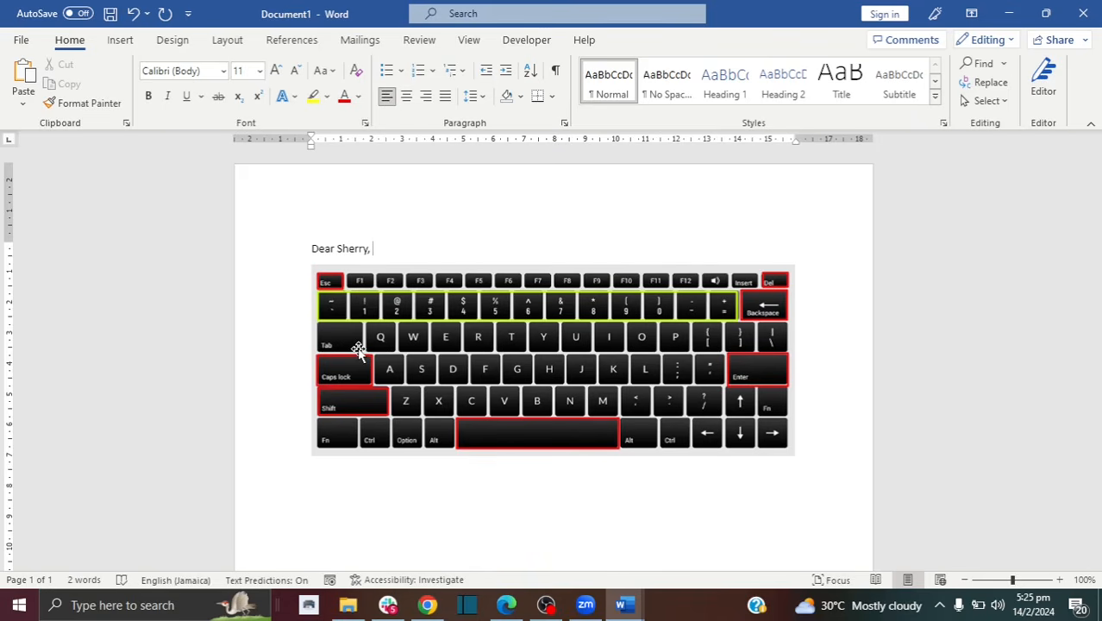
text(HOW)
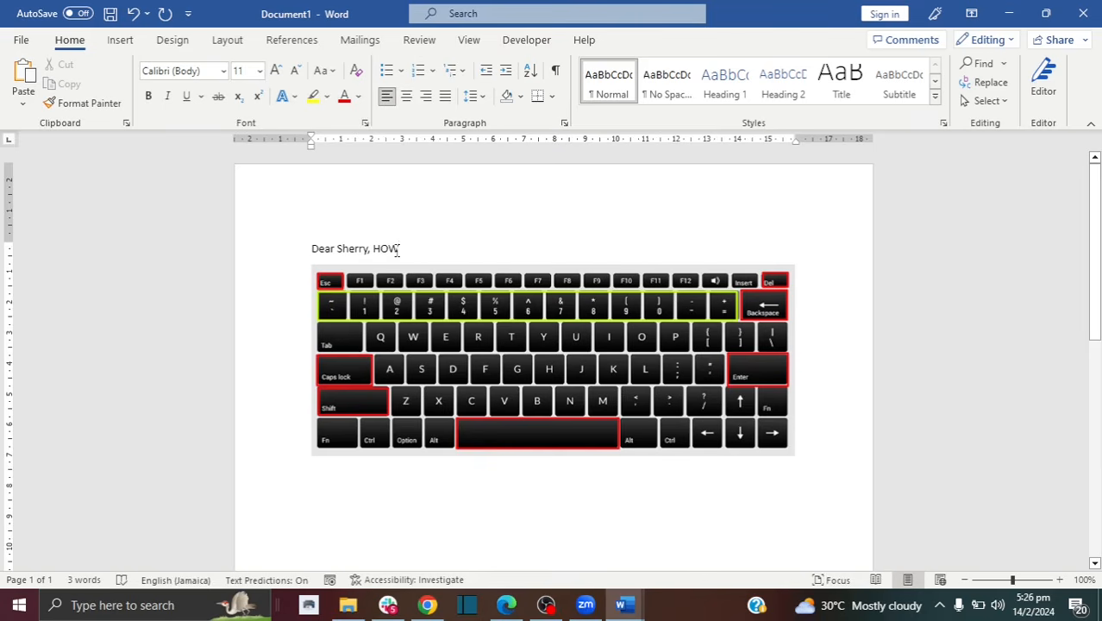
key(BackSpace)
key(BackSpace)
key(BackSpace)
text(How)
drag(397, 250, 372, 250)
key(BackSpace)
Step: Type 'How are you?' on a new line below the greeting
key(Return)
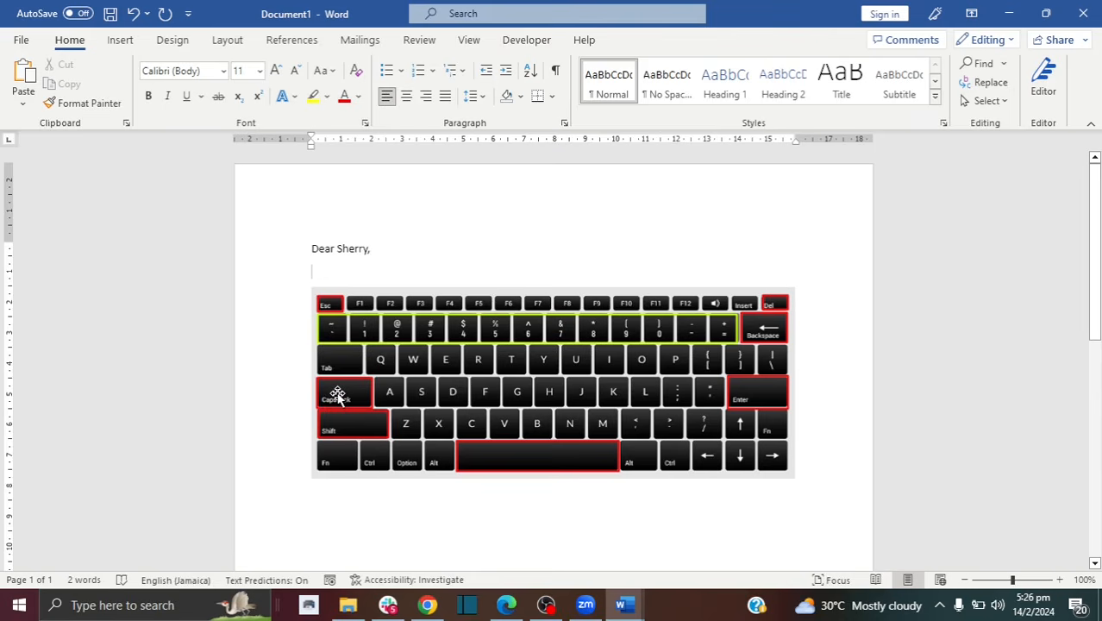
text(H)
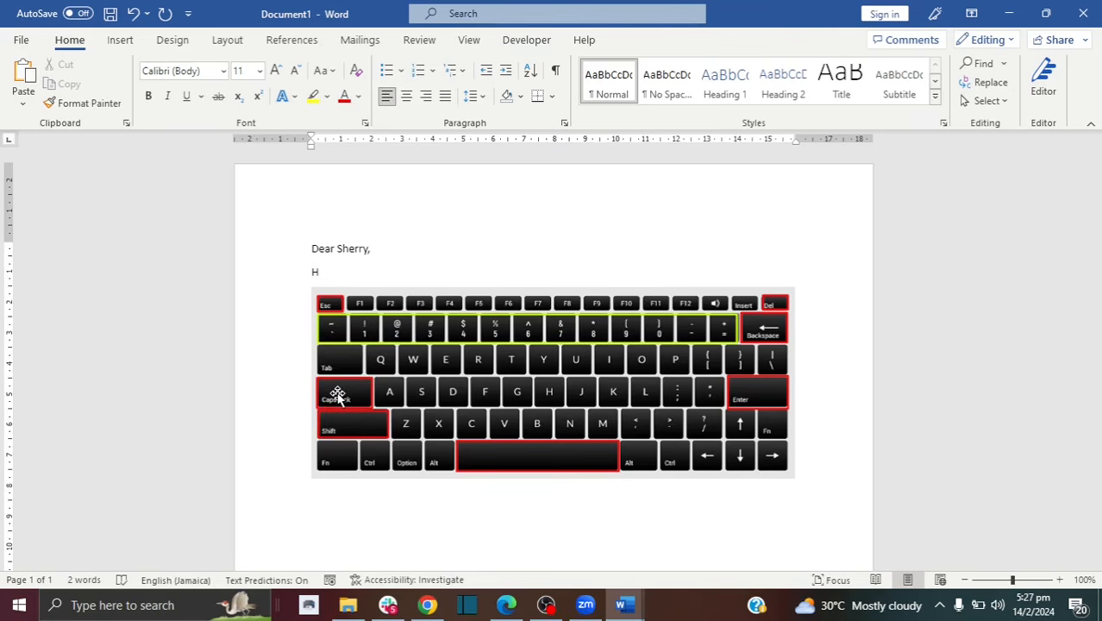
text(ow are you)
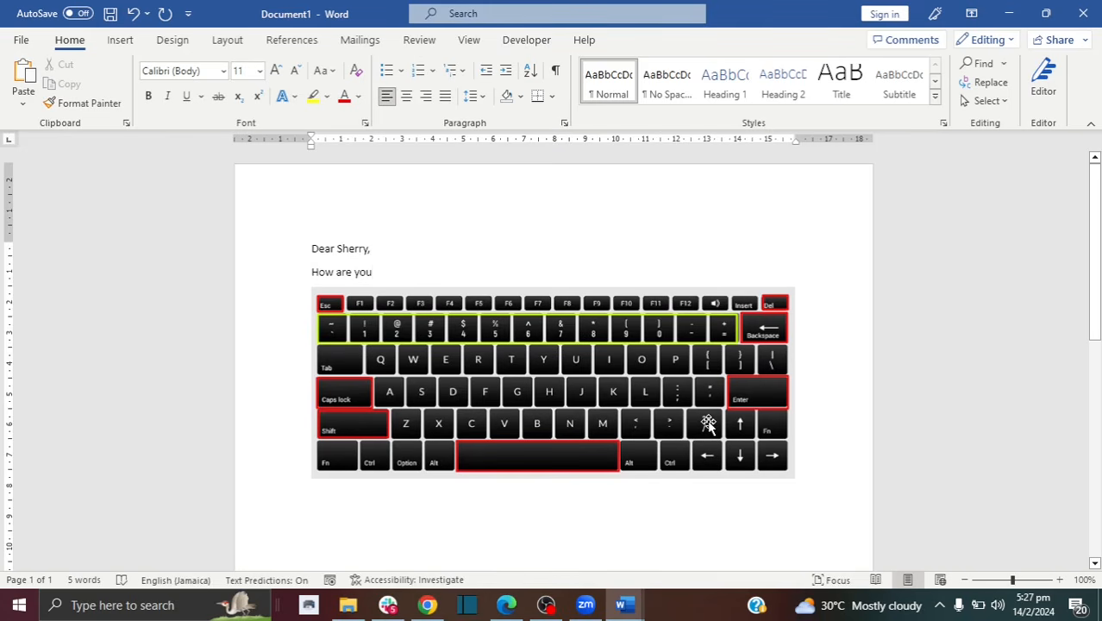
text(?)
Step: Add two blank lines, then backspace them away and trim the line back to 'How'
key(Return)
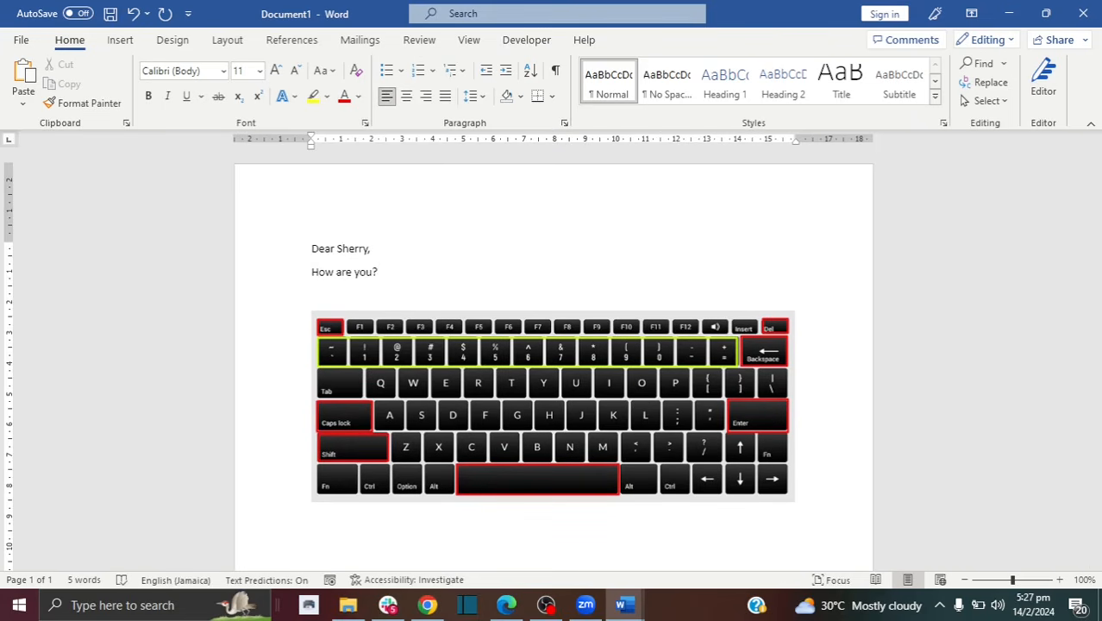
key(Return)
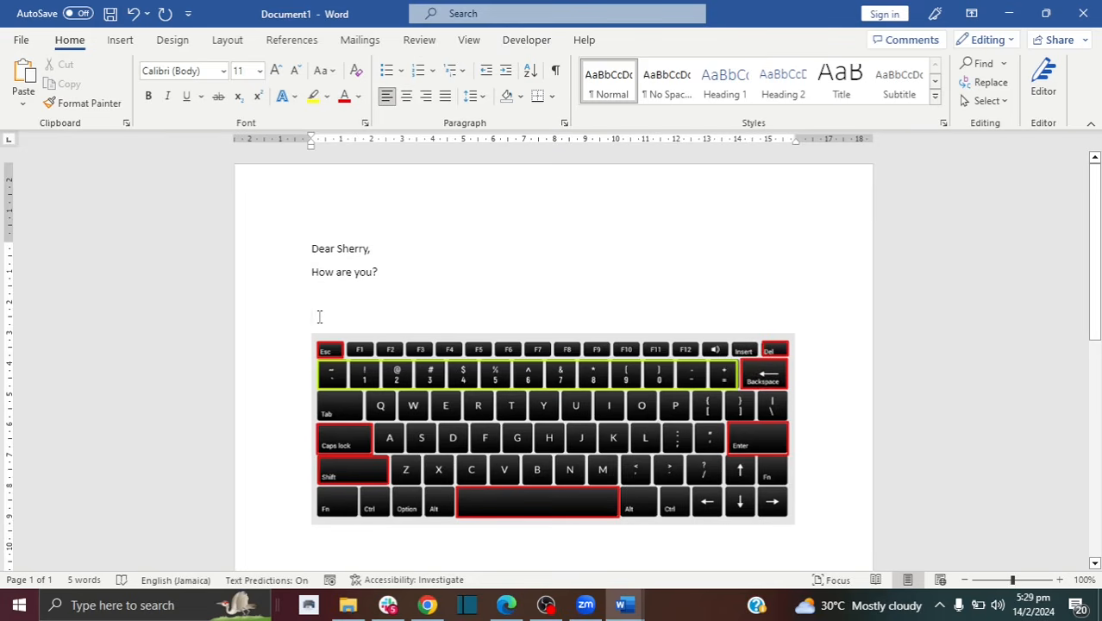
key(BackSpace)
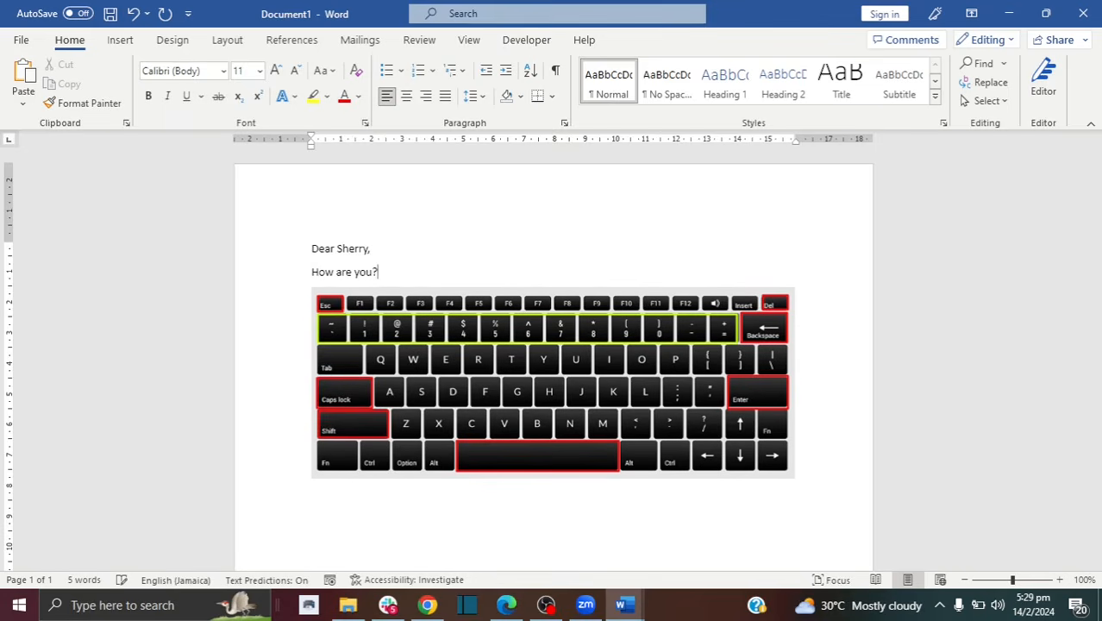
key(BackSpace)
key(BackSpace)
key(BackSpace)
key(BackSpace)
key(BackSpace)
key(BackSpace)
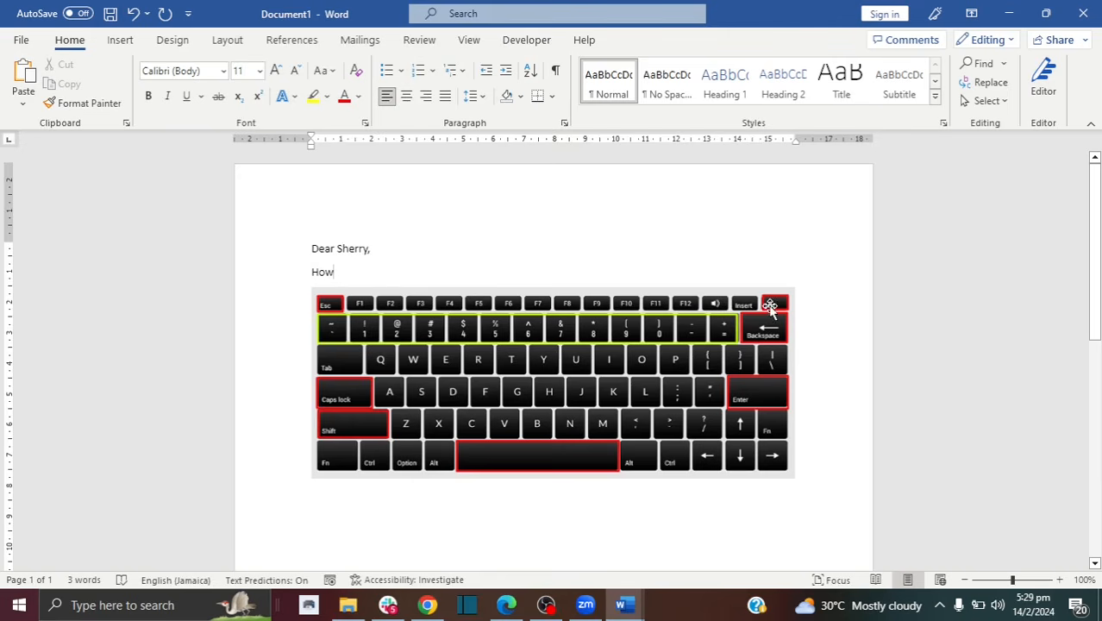
Step: Restore 'How are you?' and tidy the empty lines around the keyboard picture
click(133, 19)
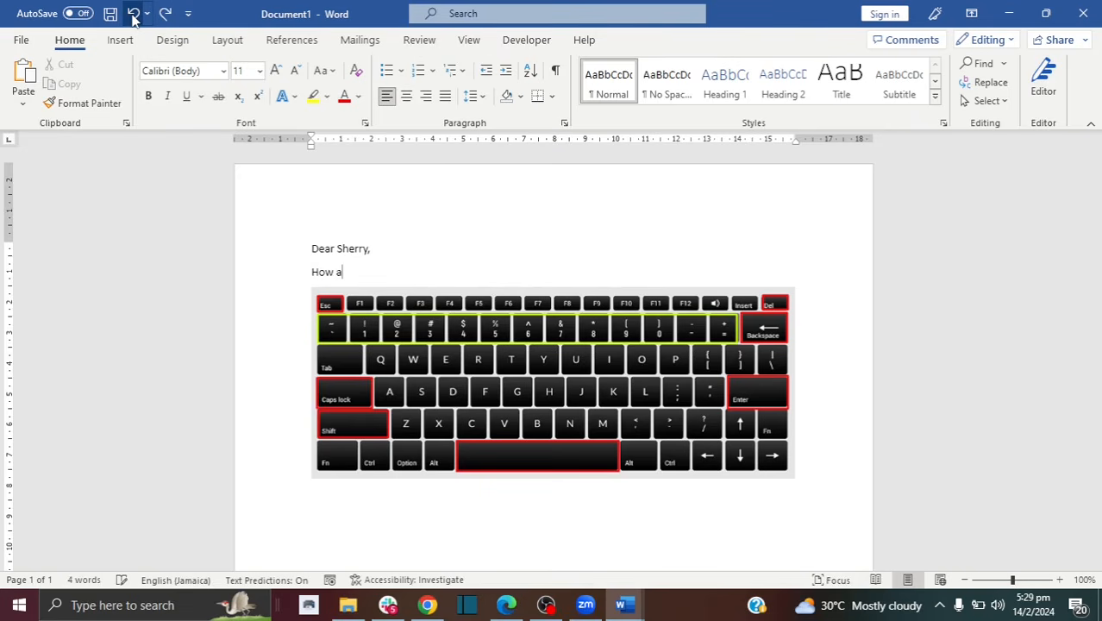
text(e you?)
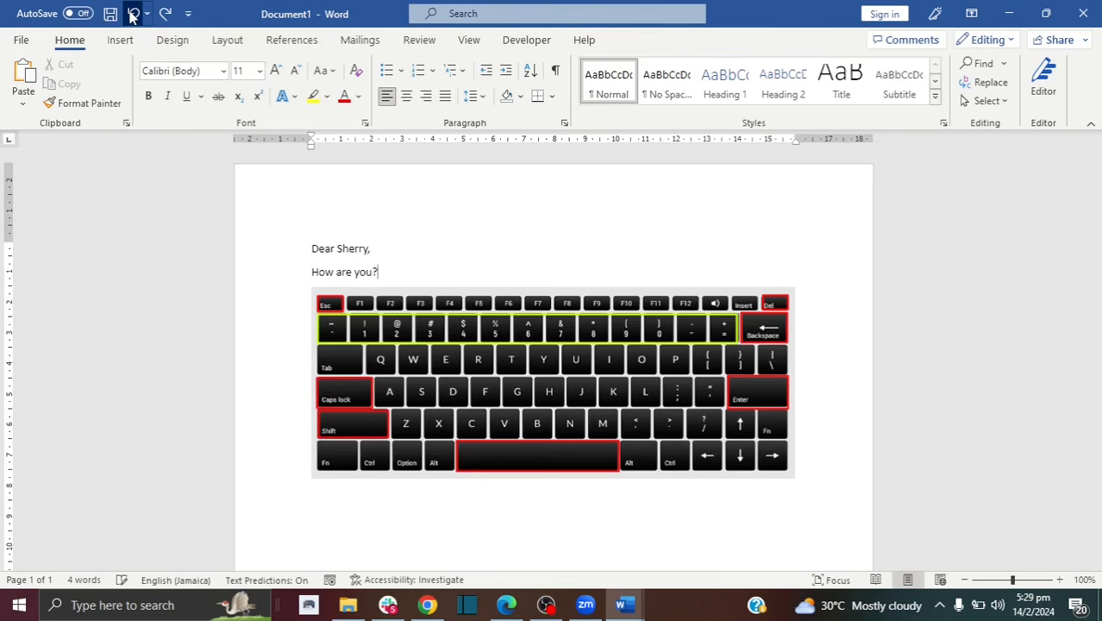
key(Return)
key(Return)
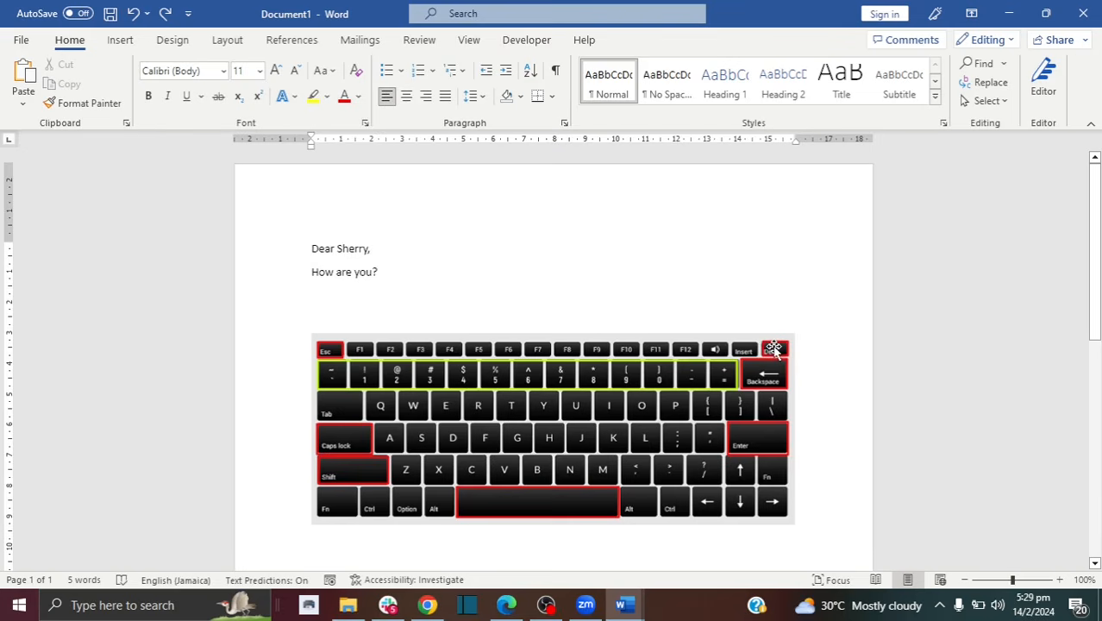
key(Delete)
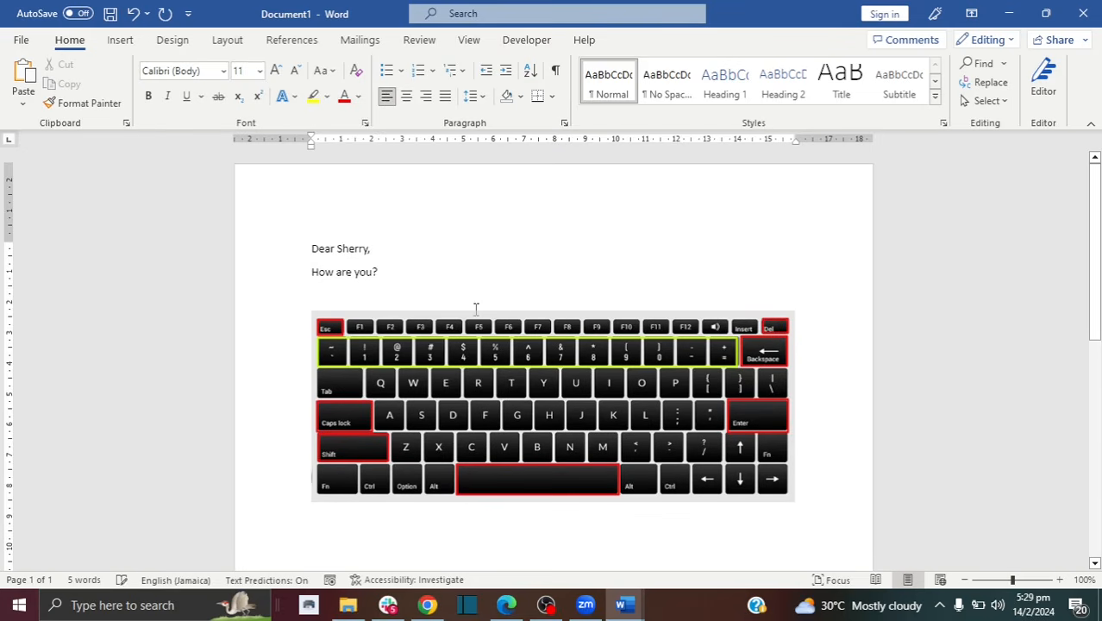
click(413, 271)
key(Delete)
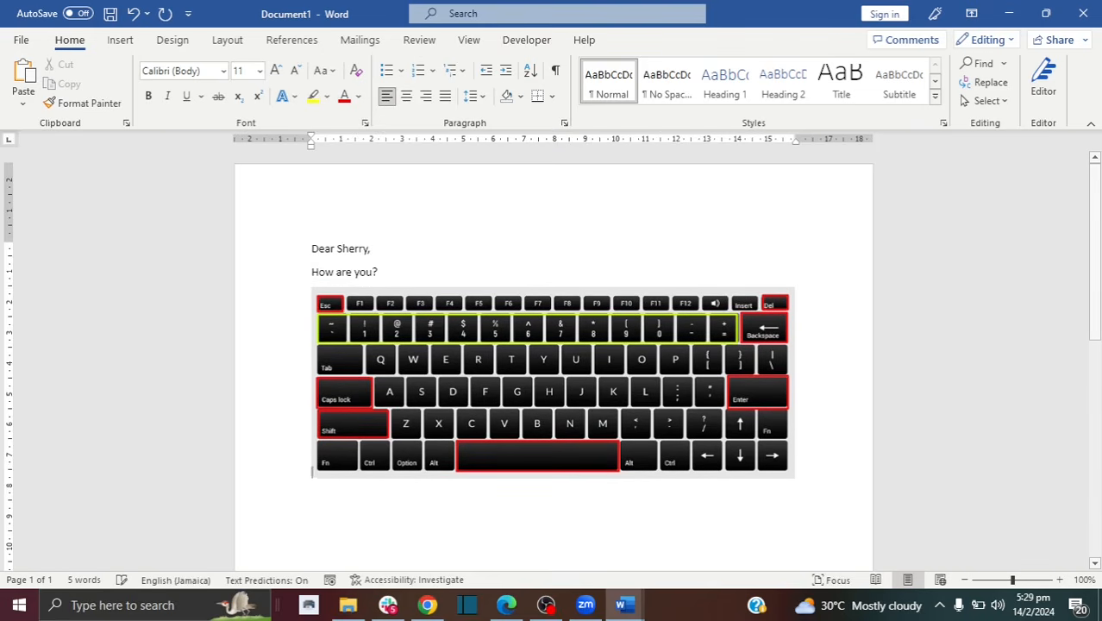
key(Return)
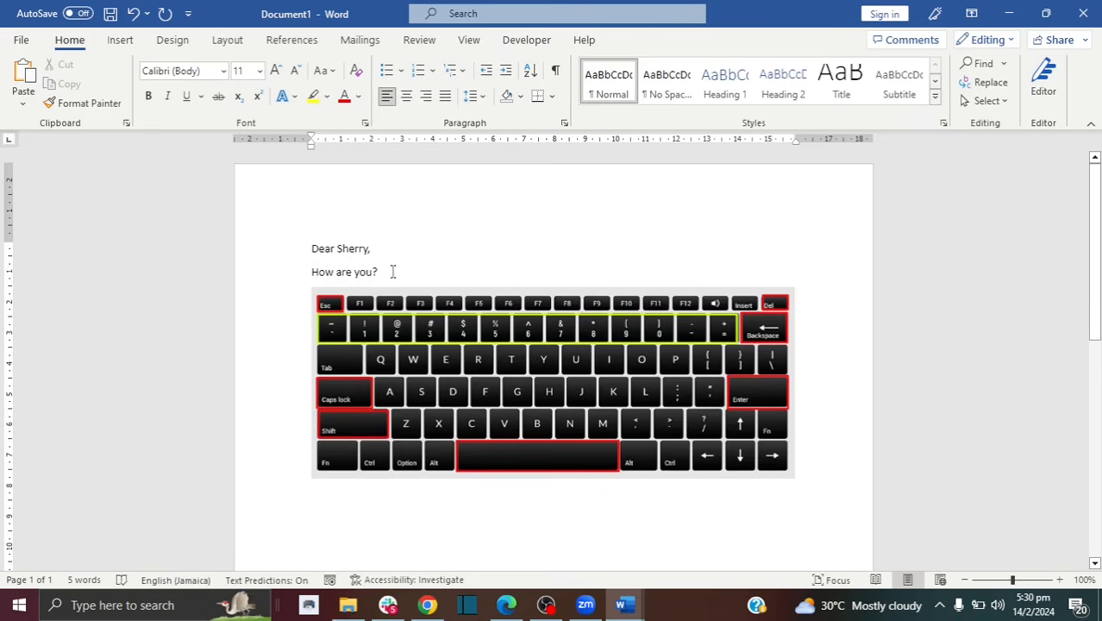
Step: Delete the 'How are you?' text, leaving an empty line under the greeting
drag(394, 270, 314, 270)
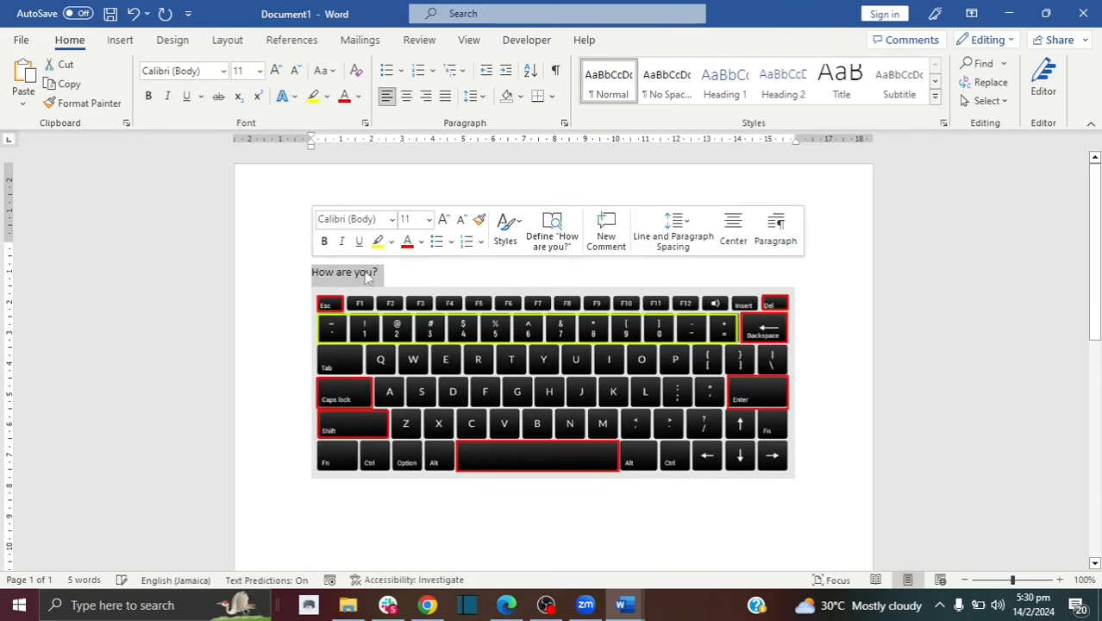
click(380, 272)
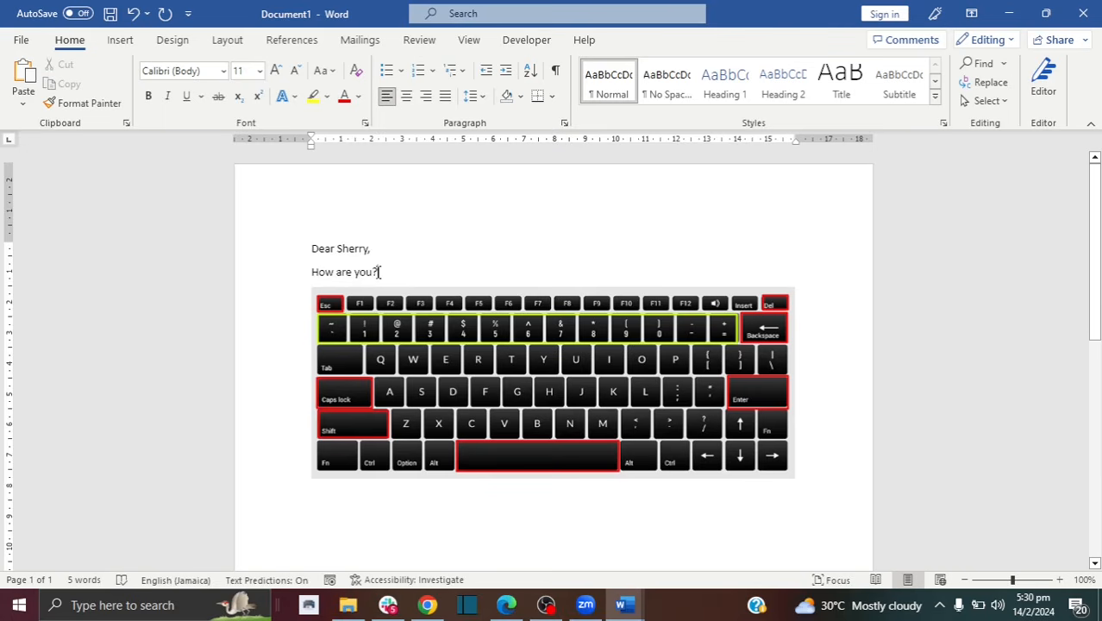
drag(379, 272, 317, 275)
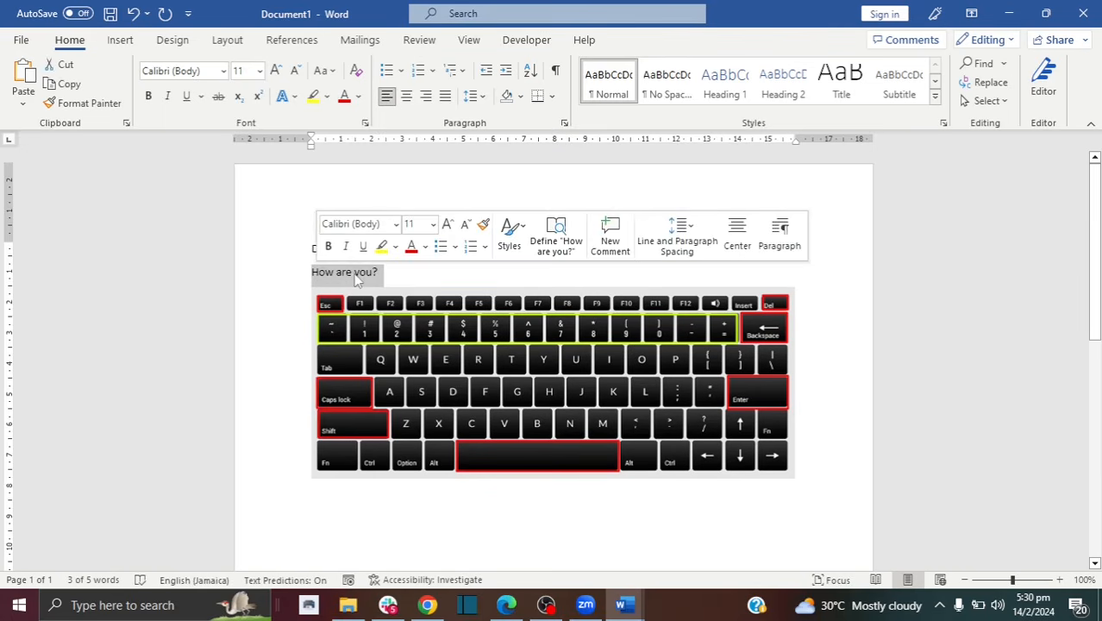
key(BackSpace)
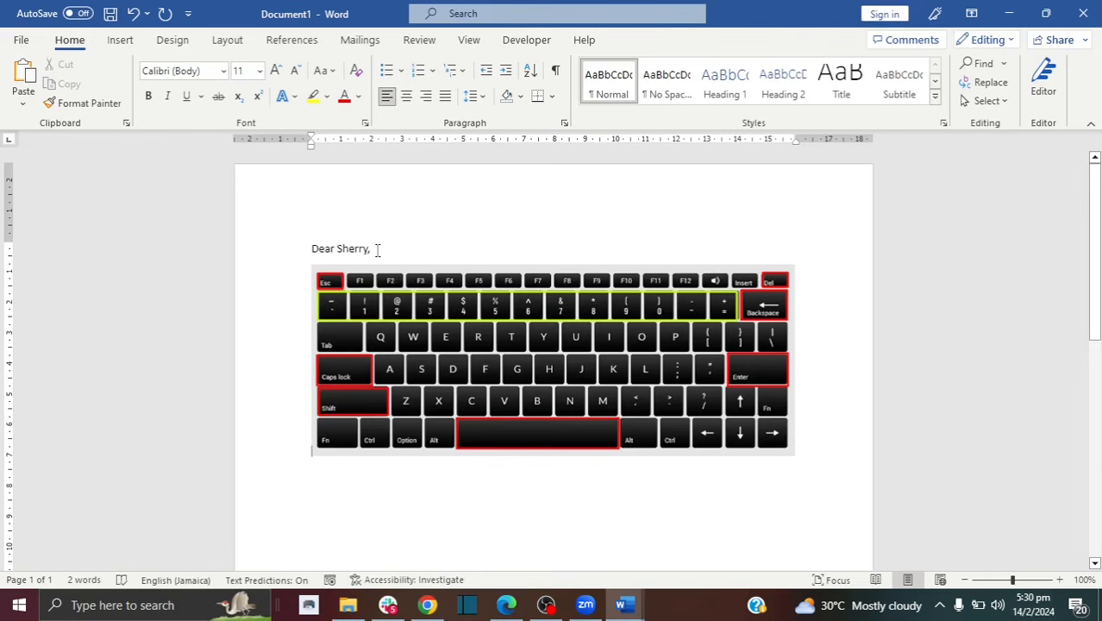
click(132, 24)
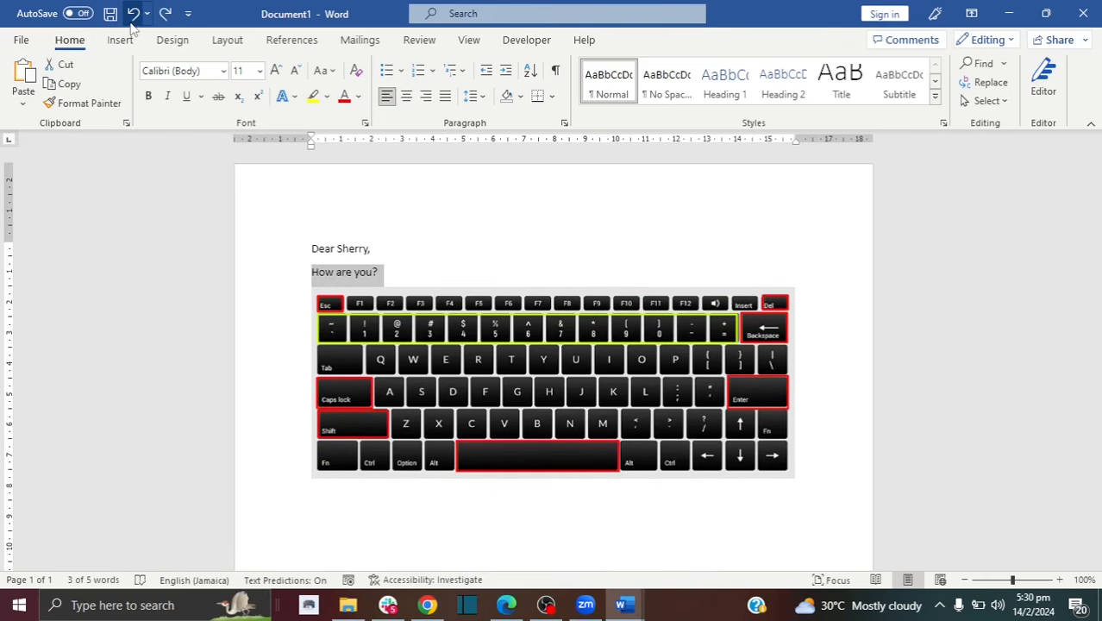
click(381, 272)
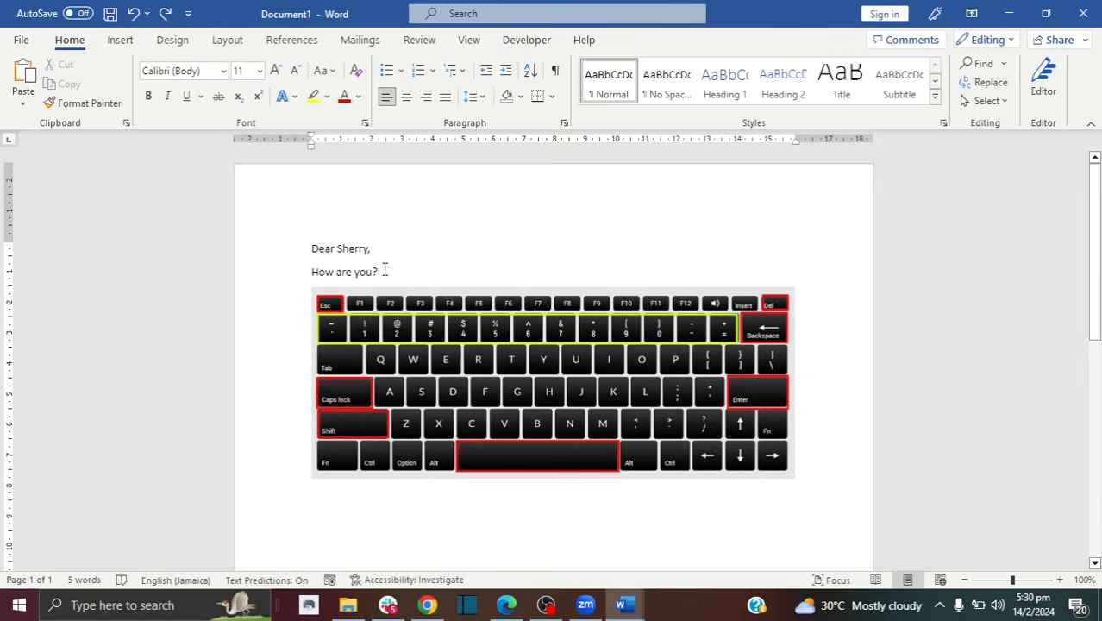
key(BackSpace)
key(BackSpace)
drag(366, 271, 311, 273)
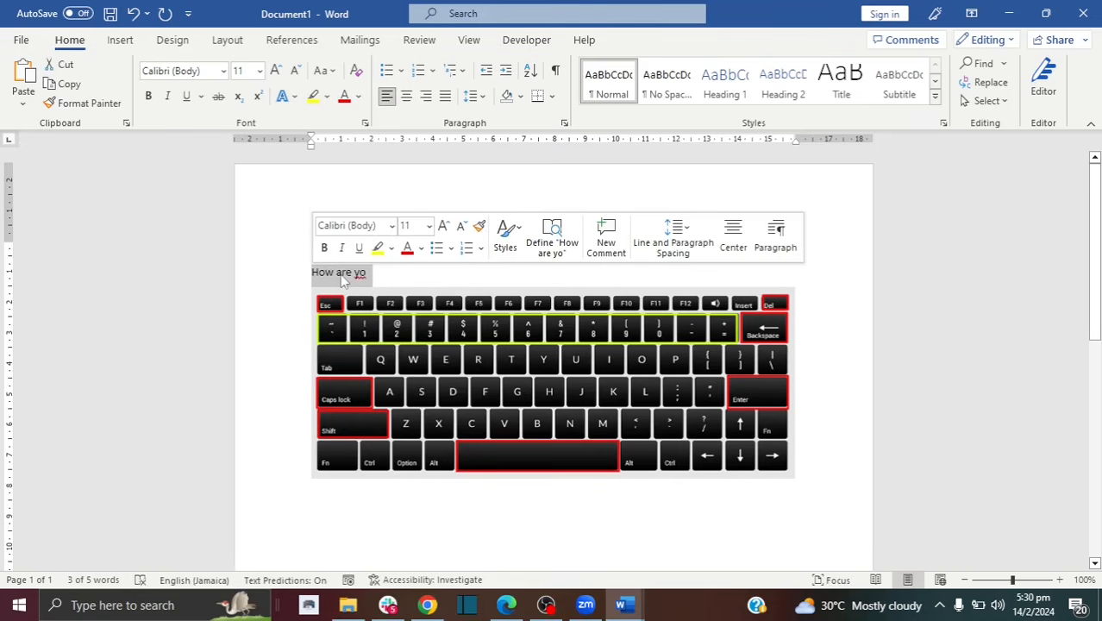
key(BackSpace)
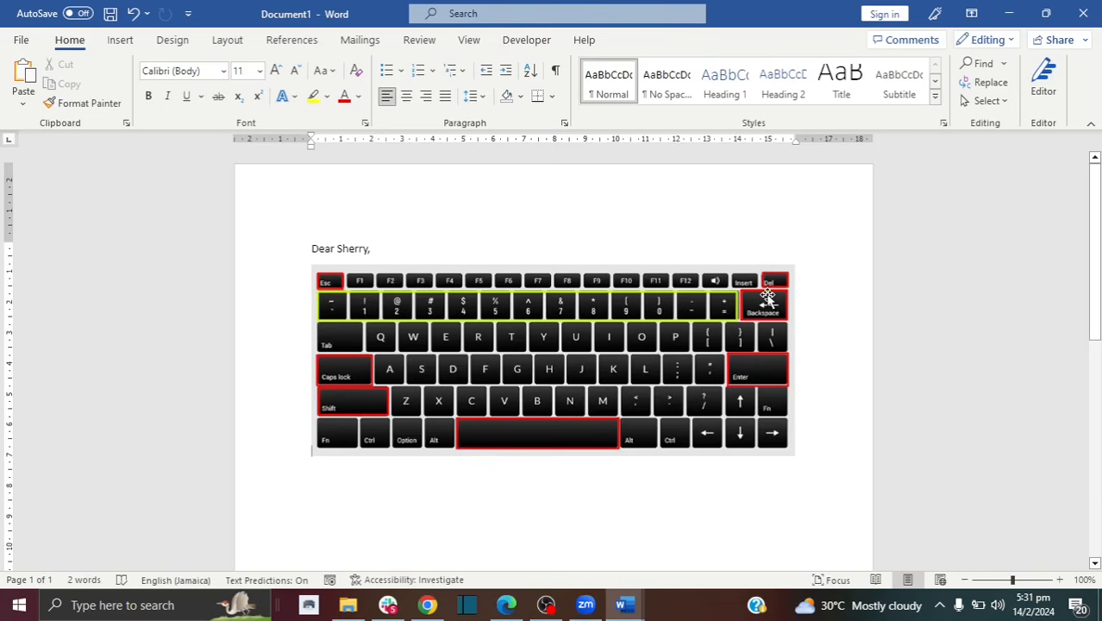
click(436, 247)
Step: Type 'I'm writing to let you know that my phone number has changed. My new number is'
key(Return)
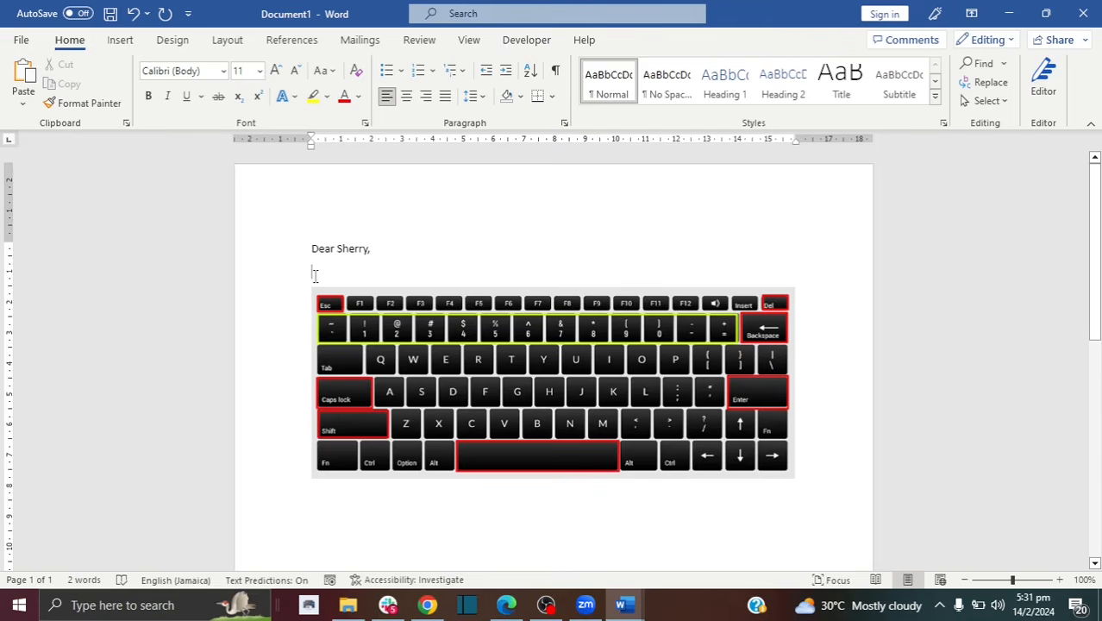
text(I')
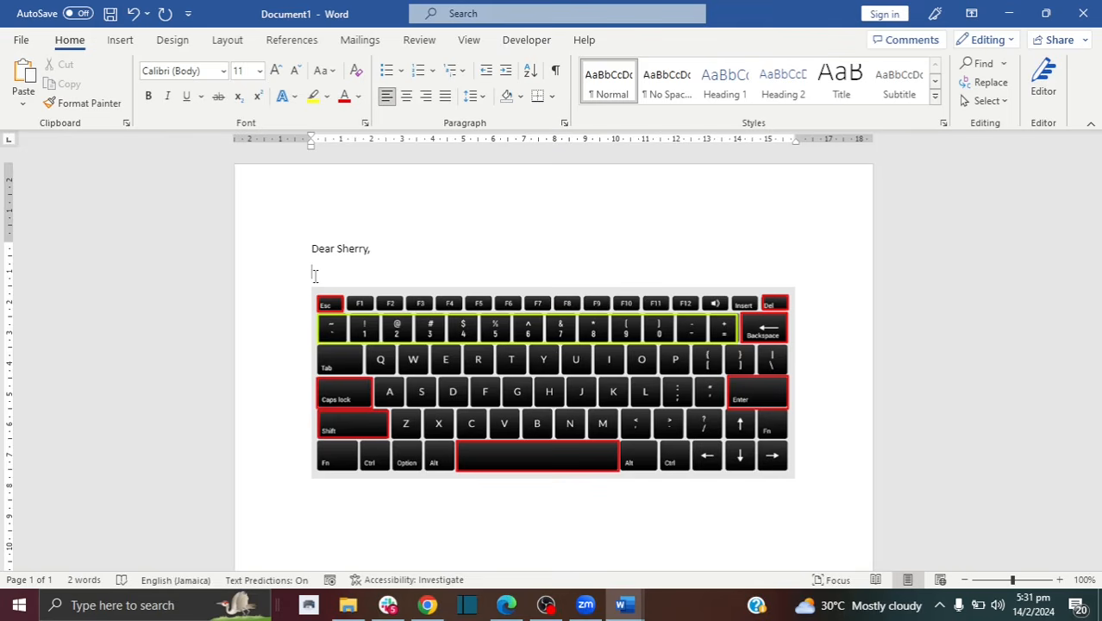
text(m writing to let you know)
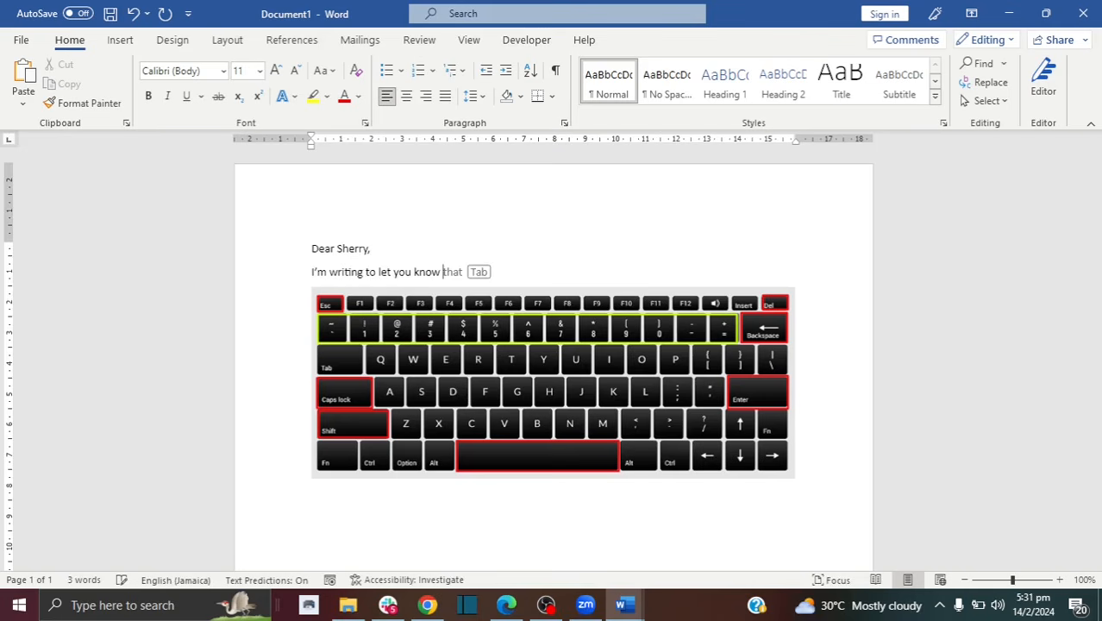
key(Tab)
text(my phone numb)
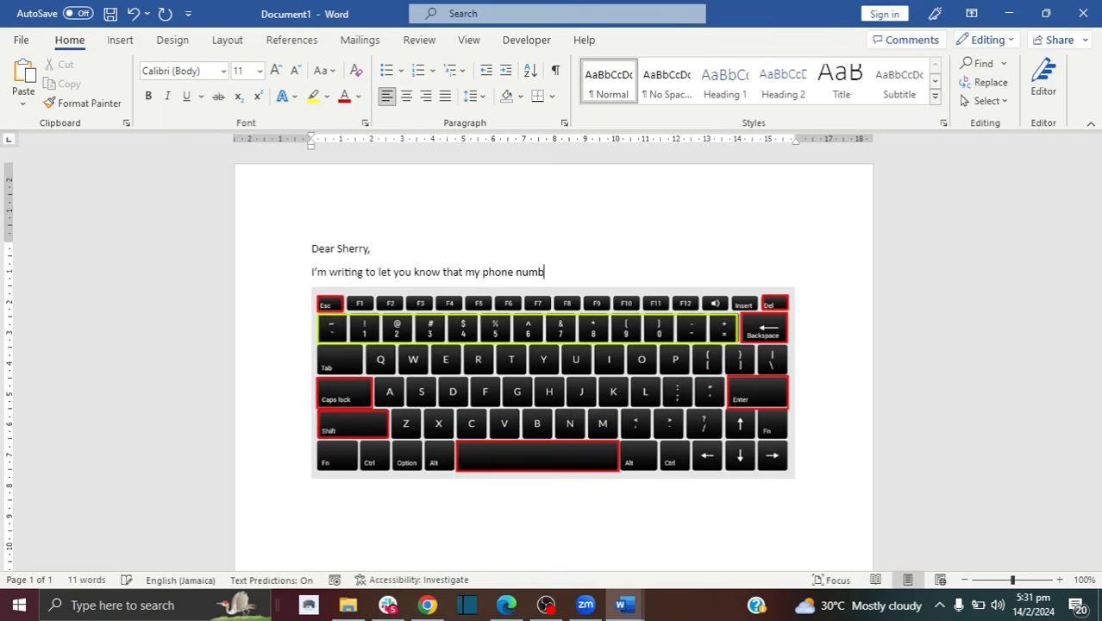
text(er has changed. My new n)
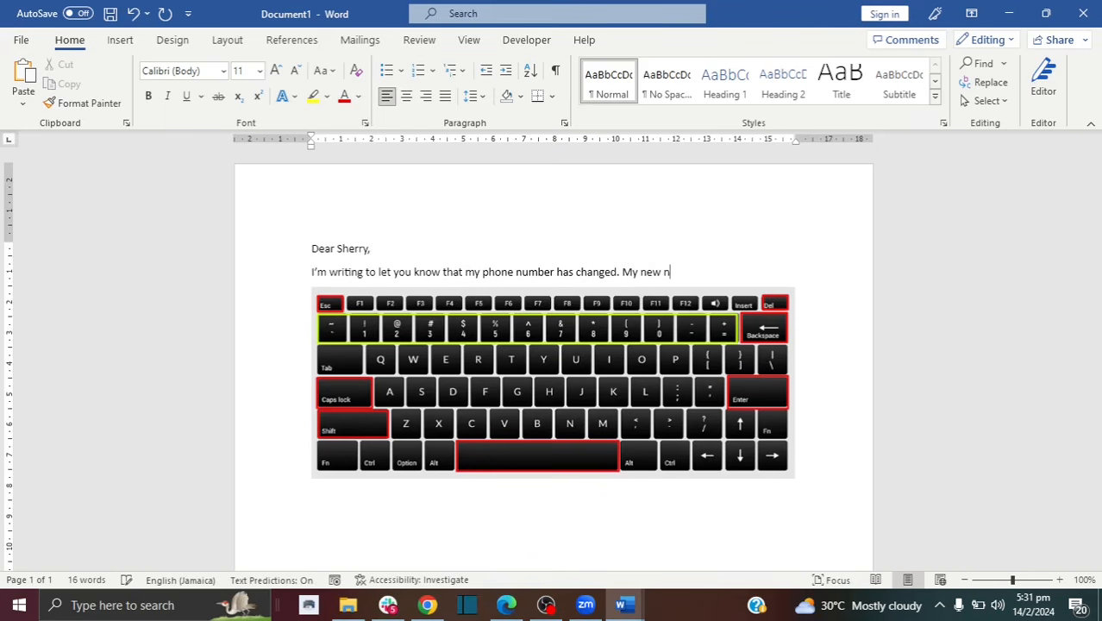
text(umber is)
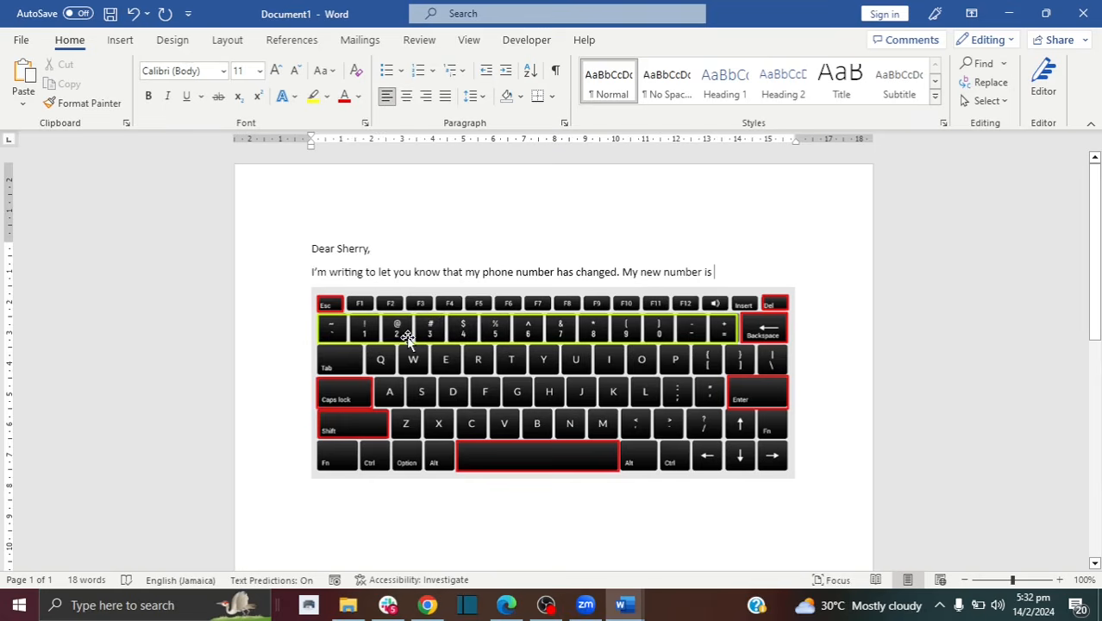
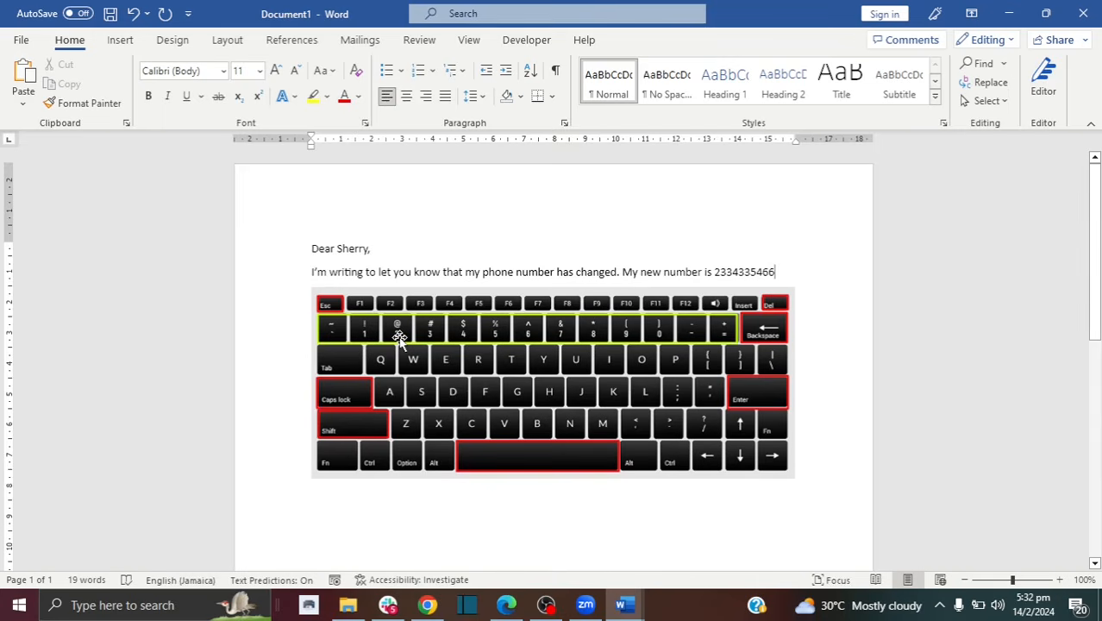
Step: Enter the new phone number, then 'and my email address is' followed by the contact's e-mail address
text(and )
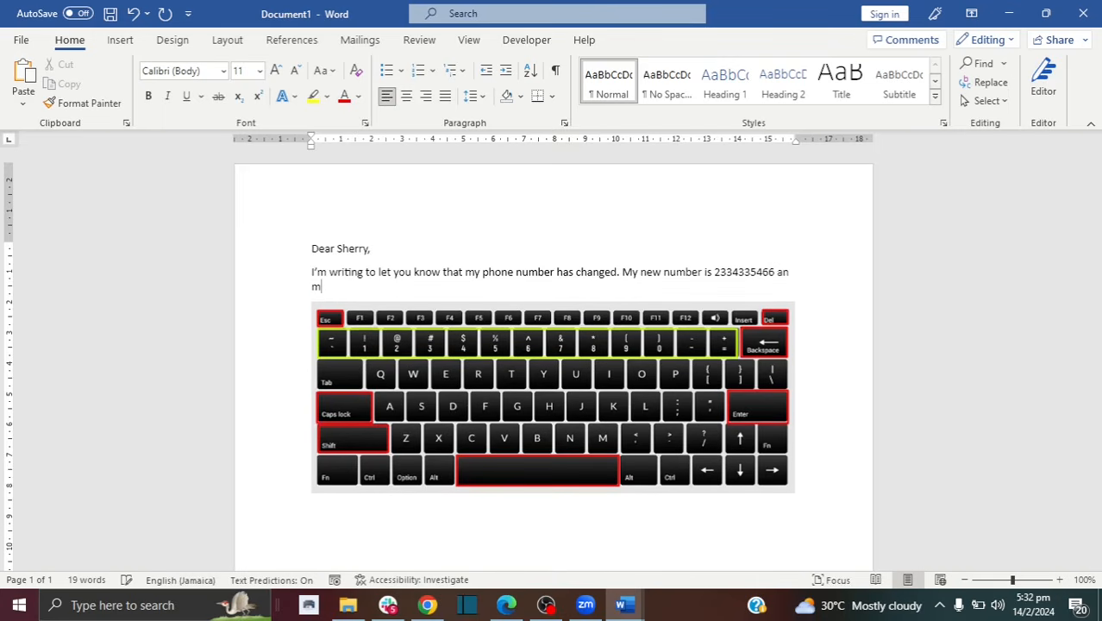
text(my email)
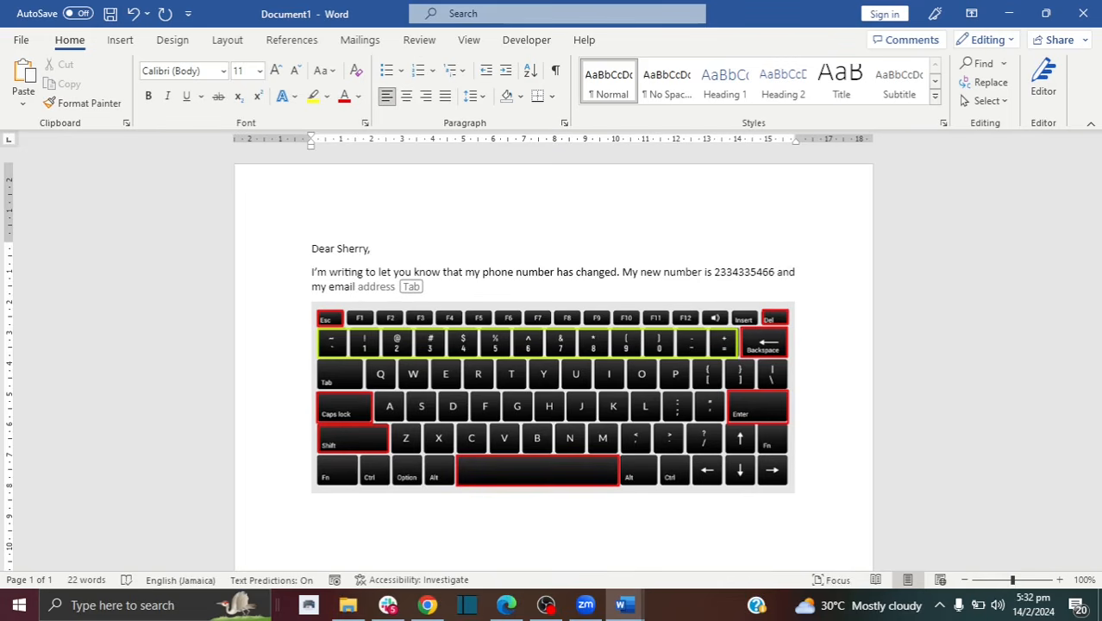
key(Tab)
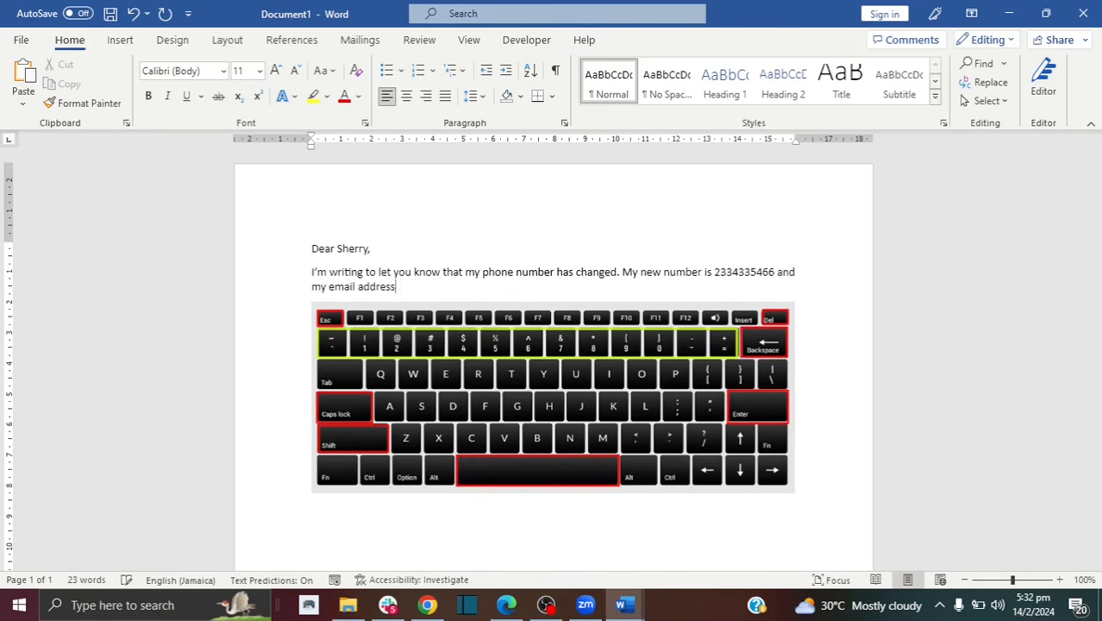
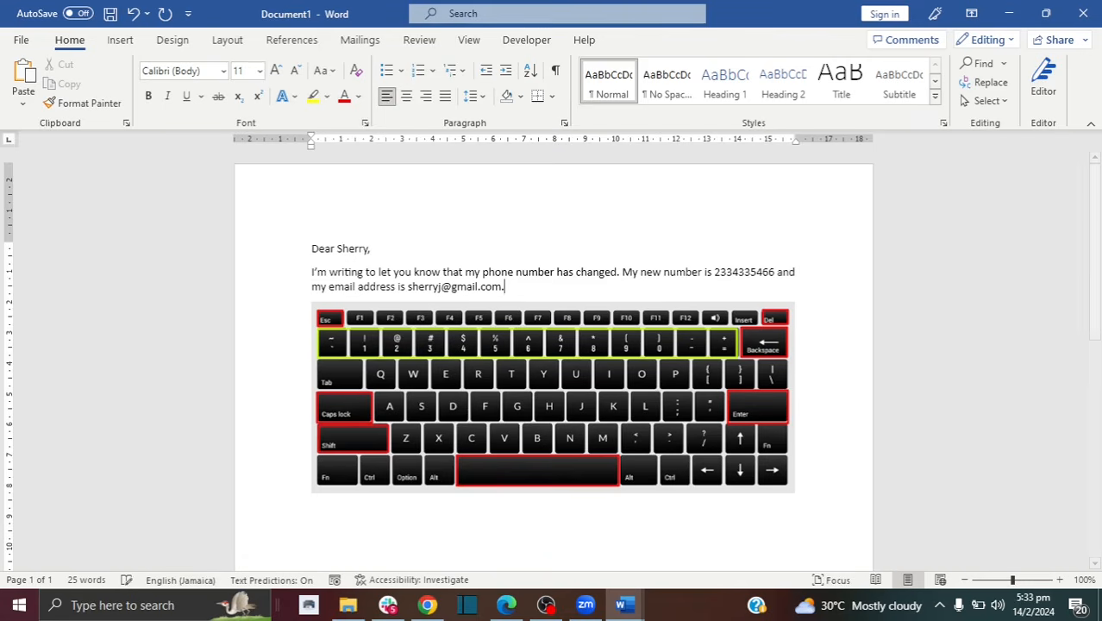
Step: End the sentence with a full stop, then add the symbols $400, % and &
text(.)
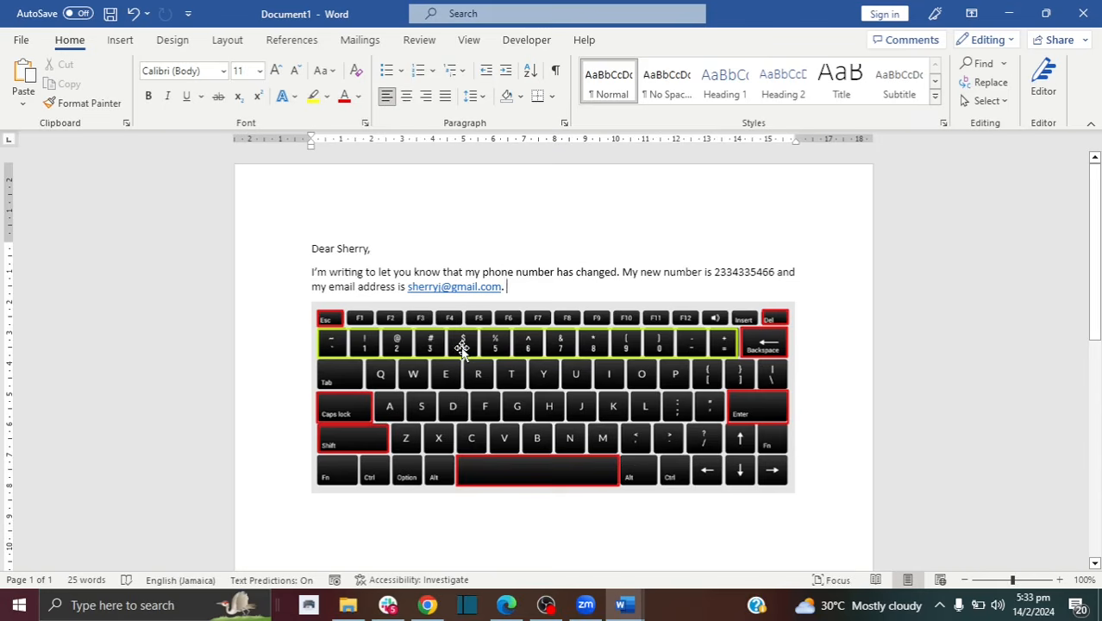
text($400)
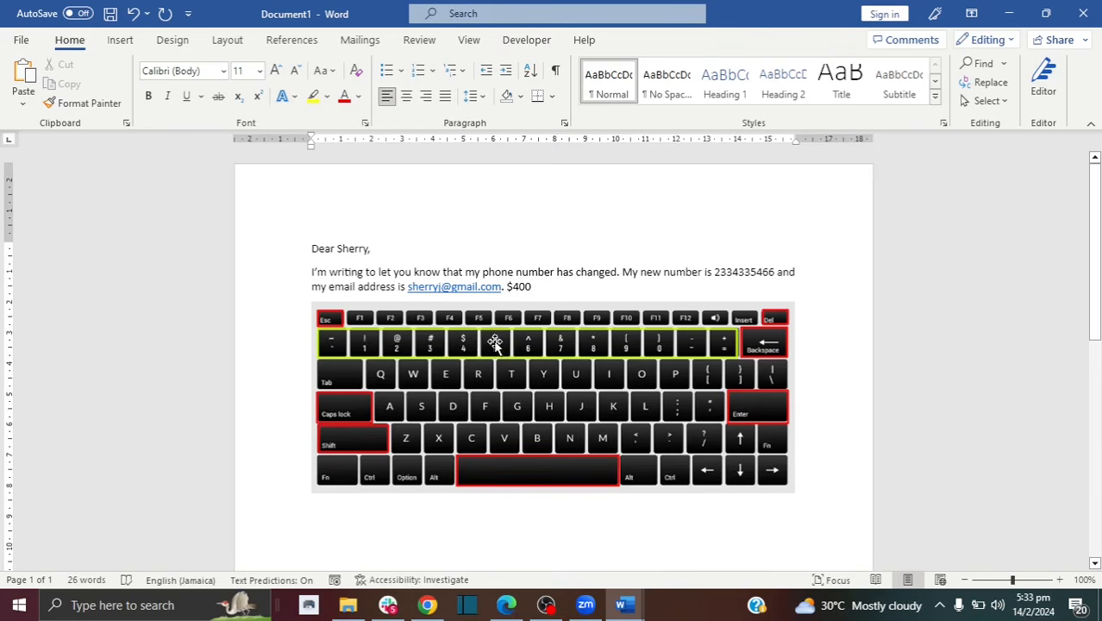
text(%)
text(&)
Step: Delete the '$400 % &' symbols after the e-mail address at the end of the paragraph
drag(559, 292, 510, 294)
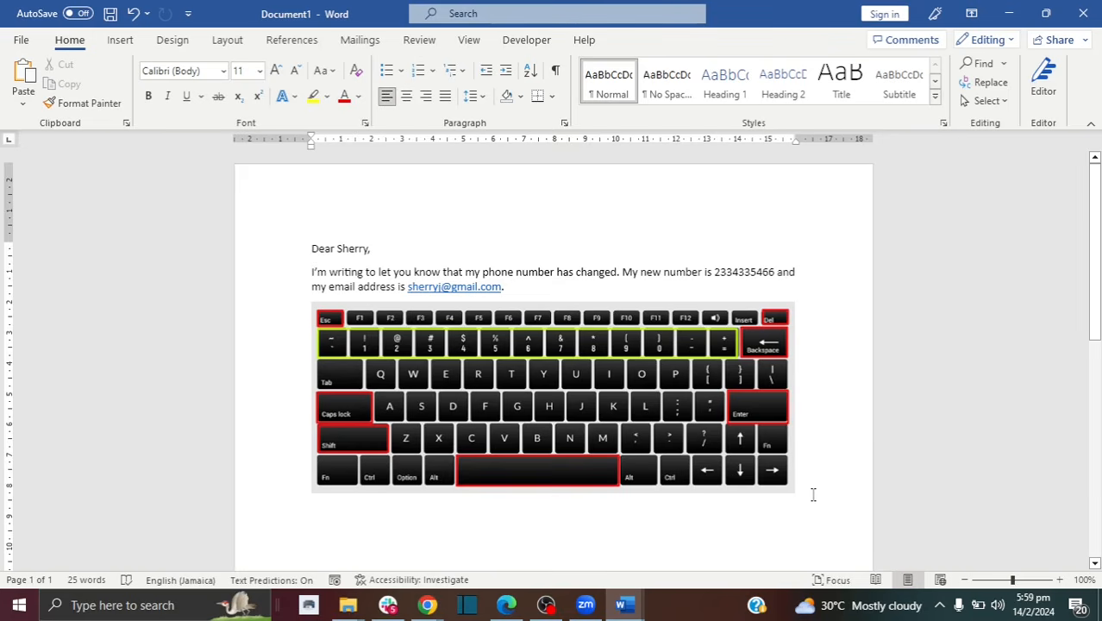
Step: Delete the greeting, the letter paragraph and the keyboard picture, leaving an empty page
drag(799, 489, 321, 242)
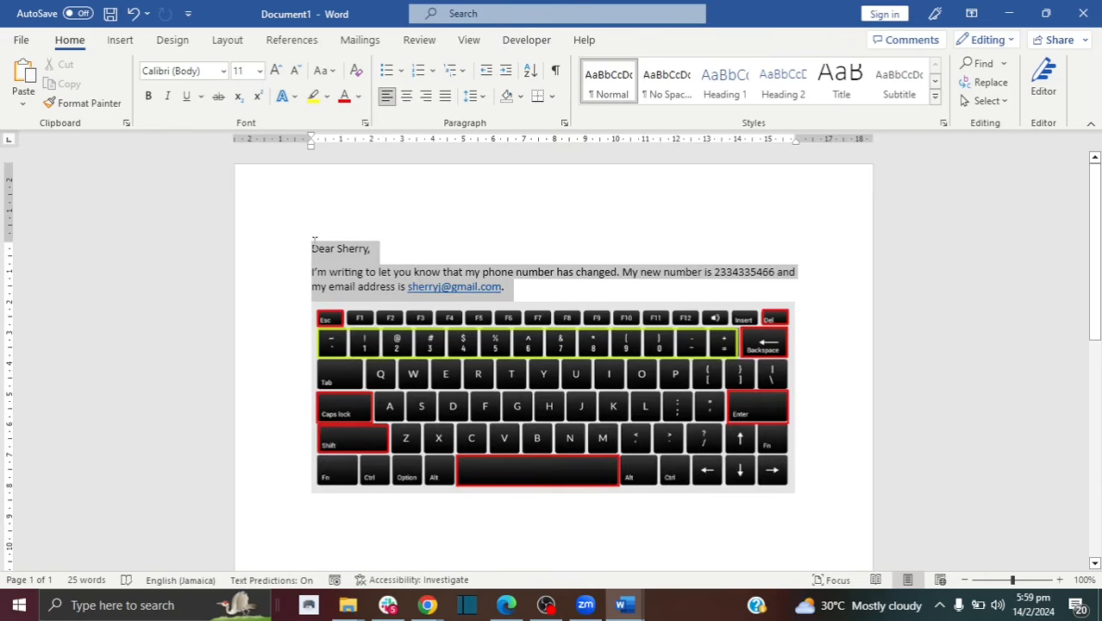
drag(314, 243, 314, 243)
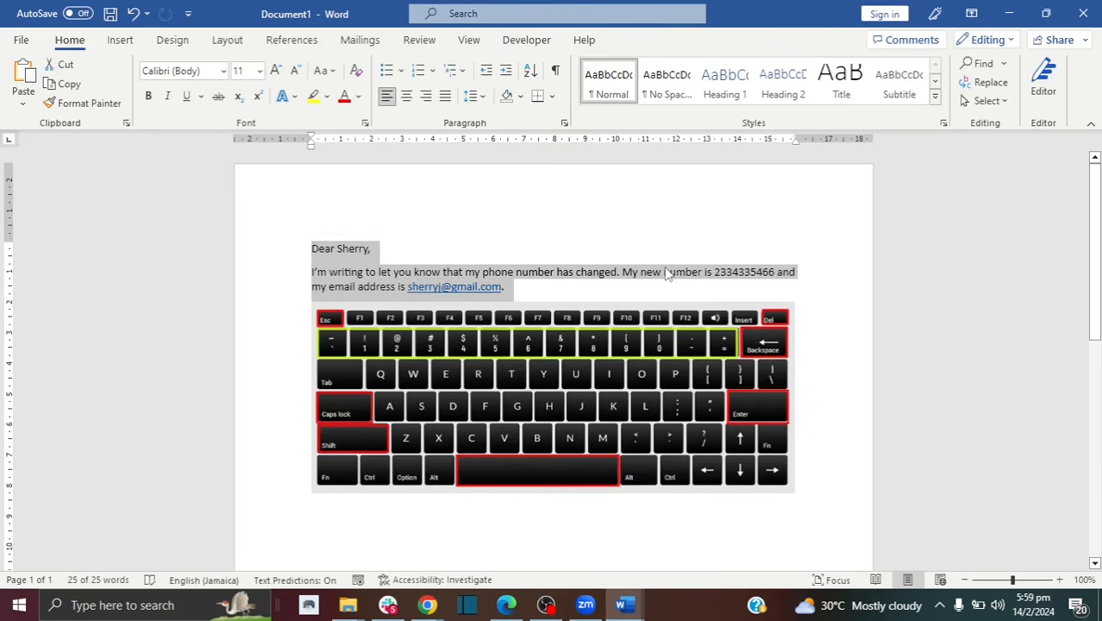
key(Delete)
click(610, 285)
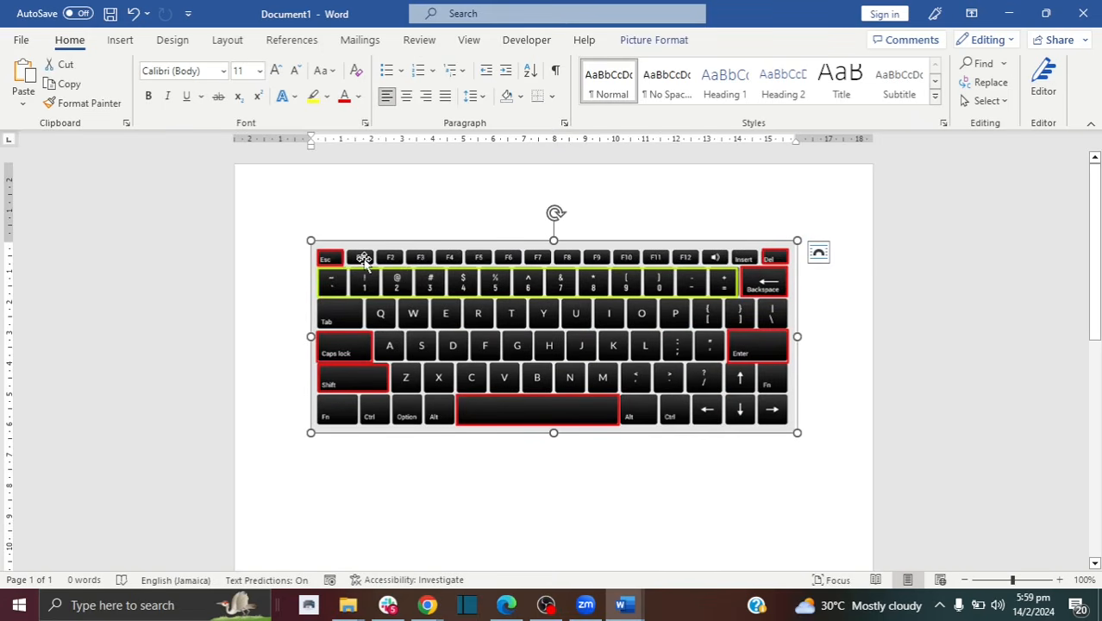
key(Delete)
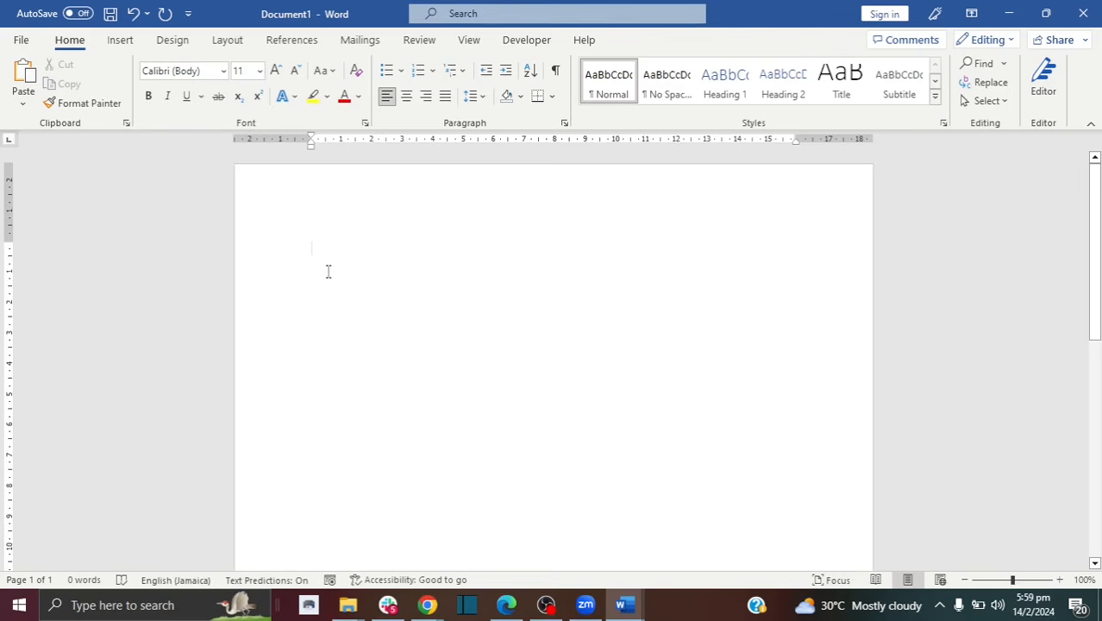
Step: Type 'The History of Koalas' as the first line and start a new line below it
text(Hist)
key(BackSpace)
key(BackSpace)
key(BackSpace)
key(BackSpace)
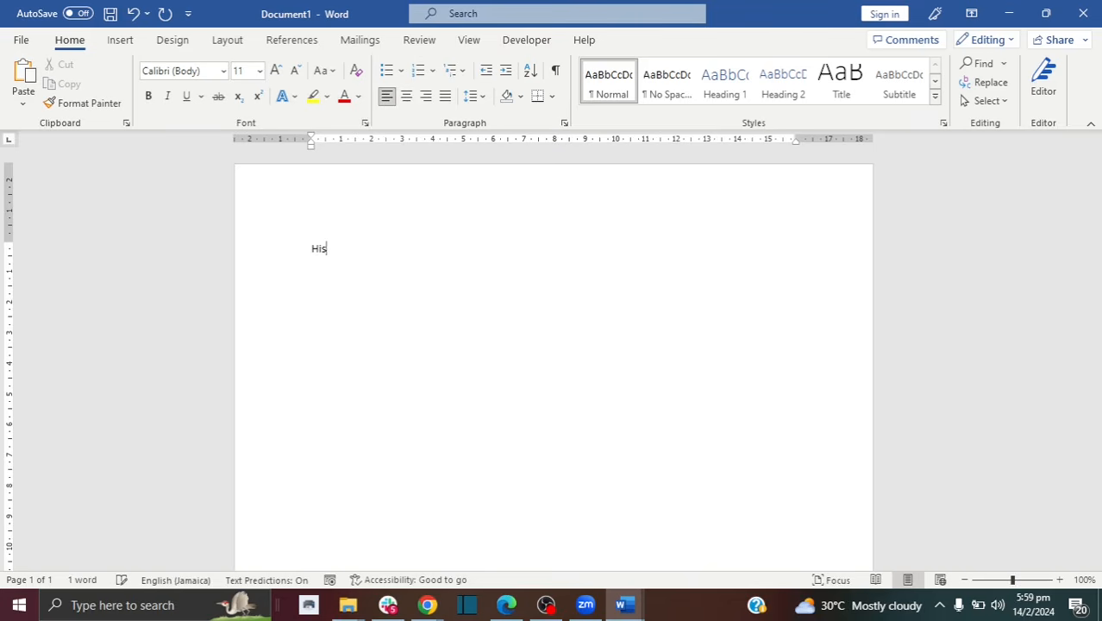
text(The History of Koalas)
key(Return)
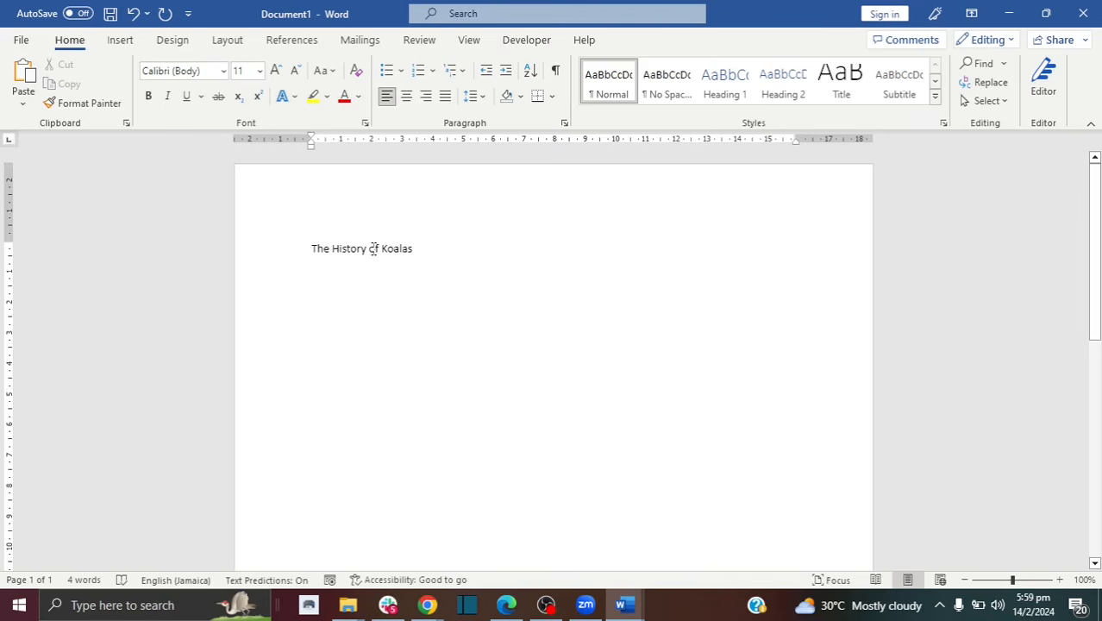
Step: Change the font of the 'The History of Koalas' title line to ADLaM Display
drag(421, 248, 239, 242)
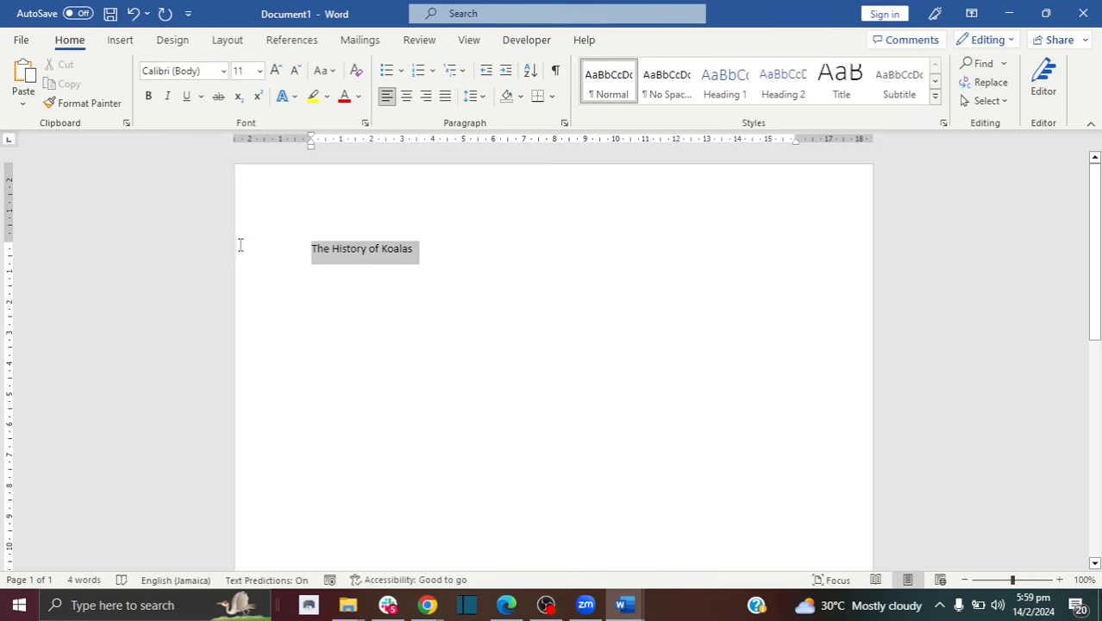
click(222, 72)
click(223, 73)
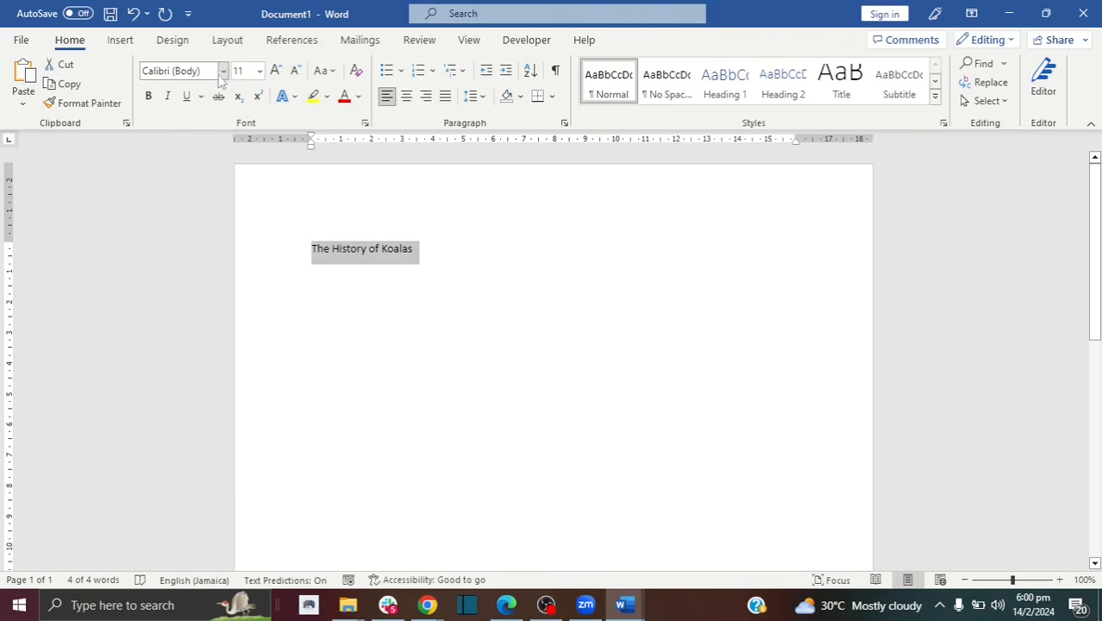
click(222, 73)
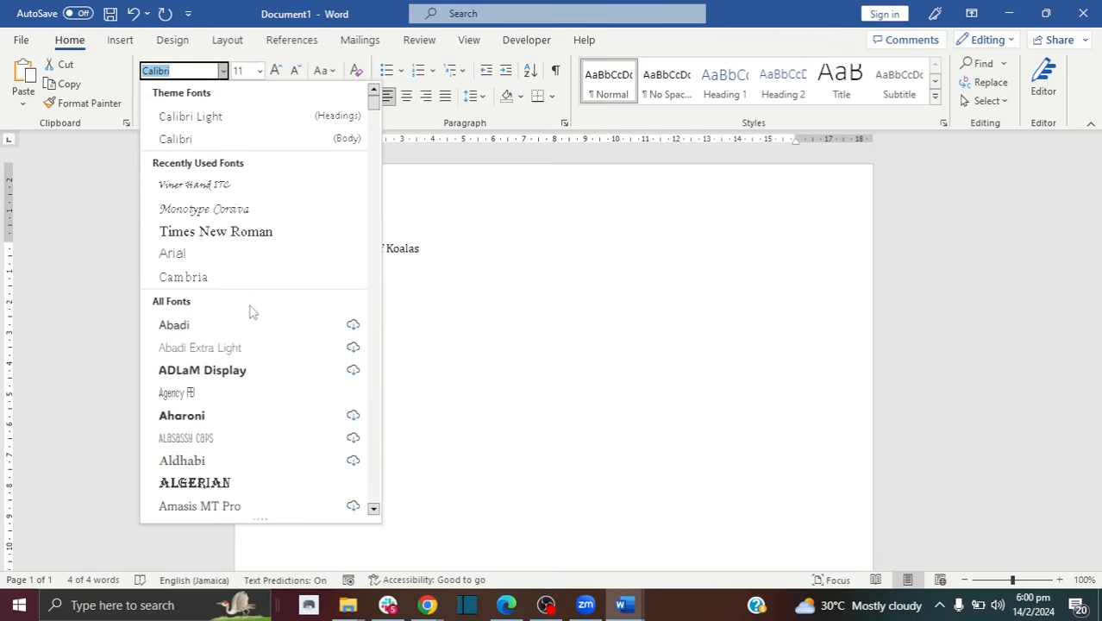
click(214, 372)
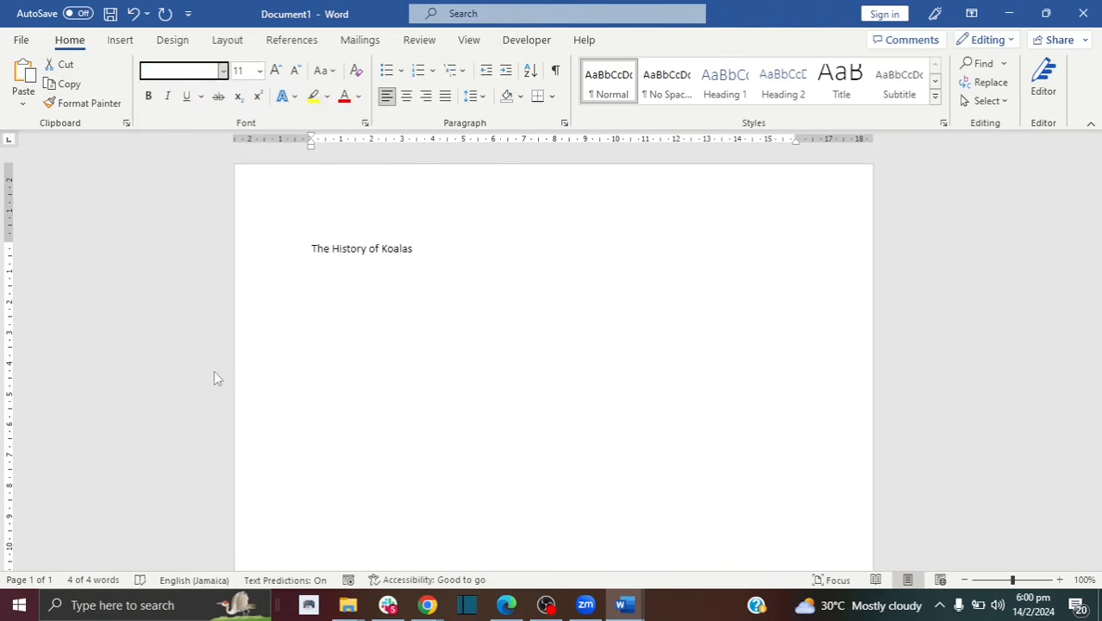
click(380, 249)
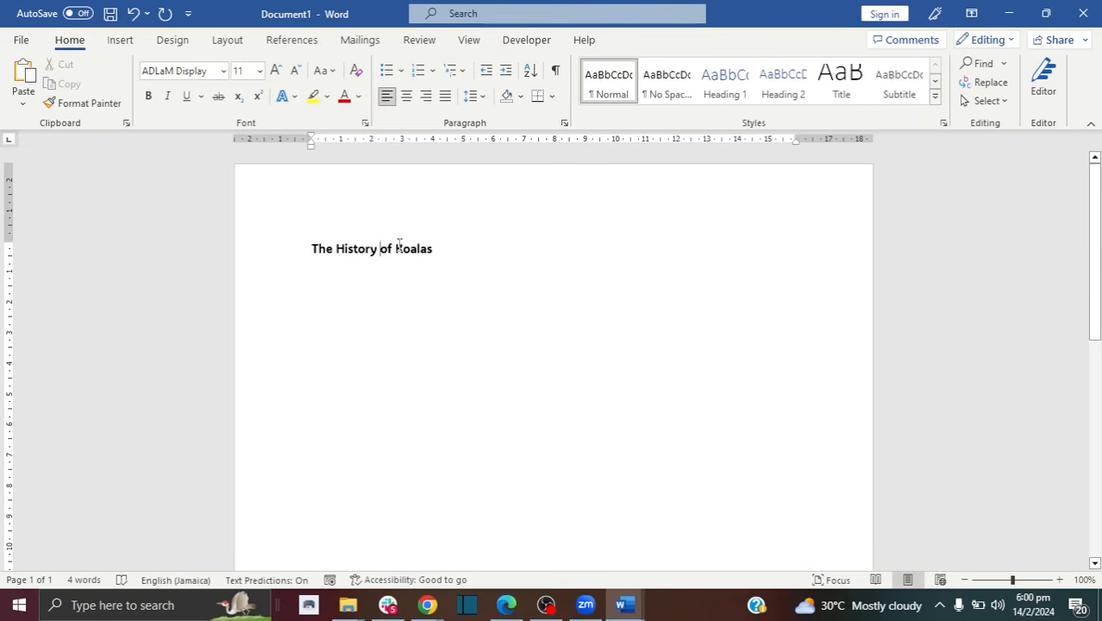
drag(436, 249, 311, 249)
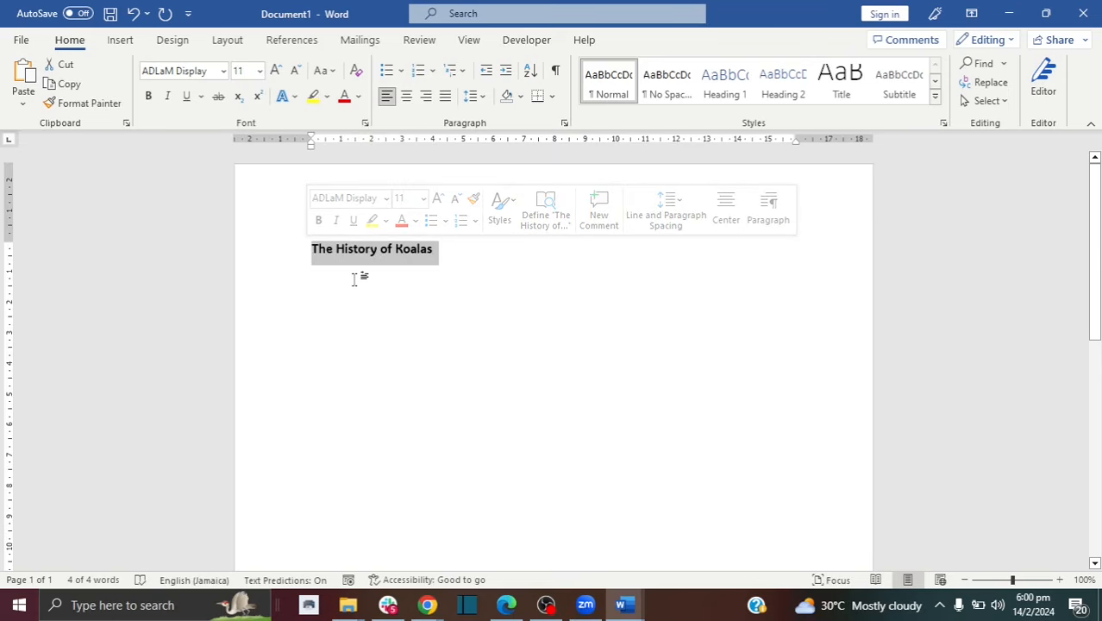
Step: Try right and left alignment on the title, then settle on centred alignment
click(407, 96)
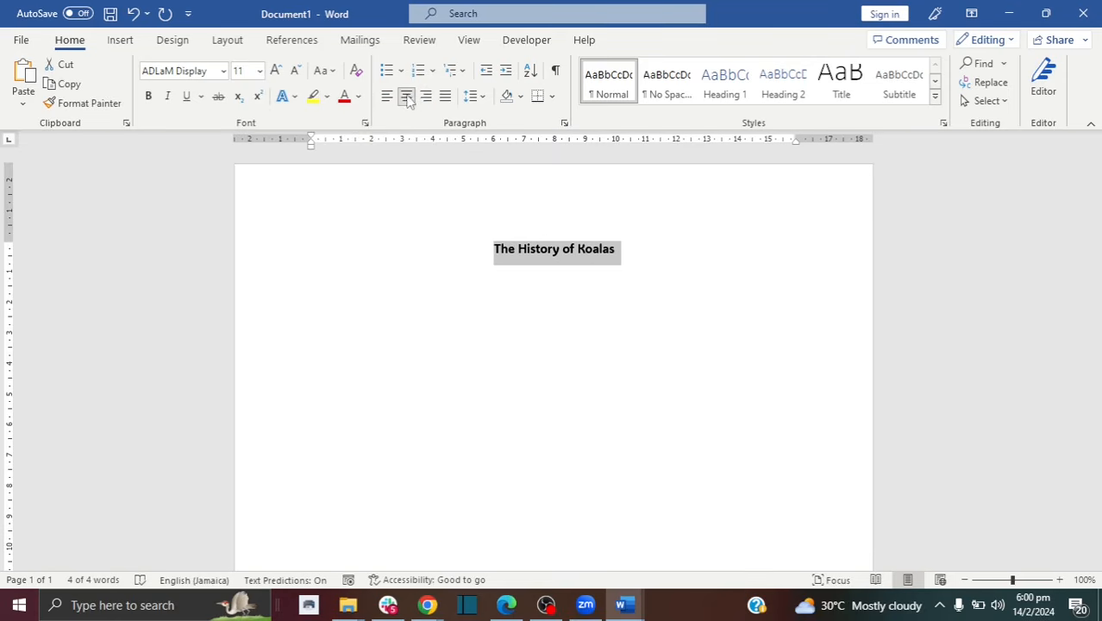
click(426, 96)
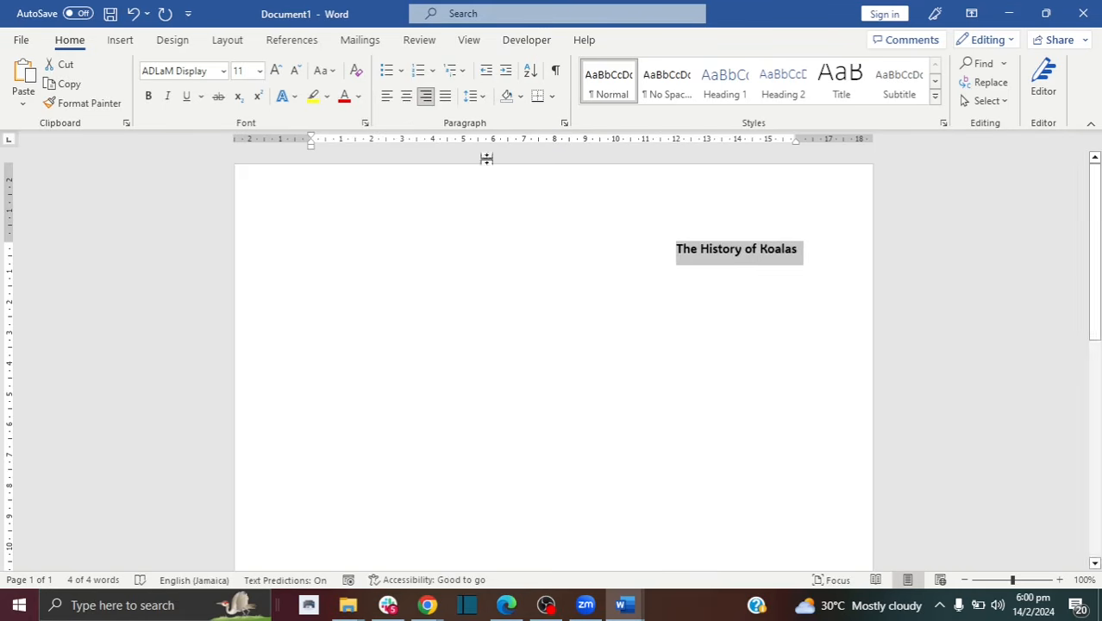
click(387, 99)
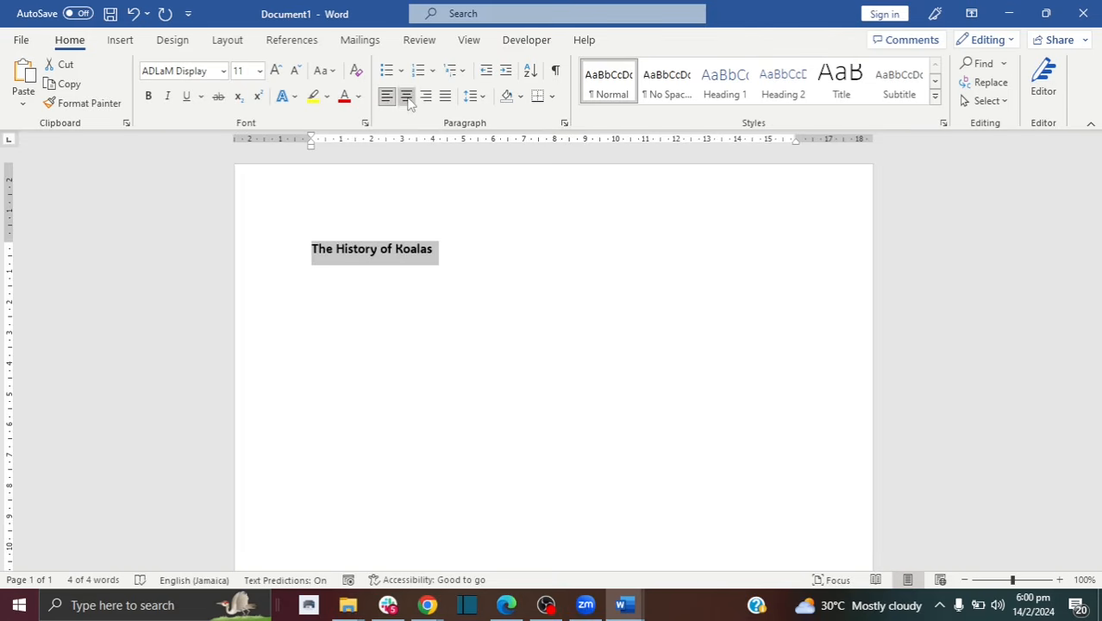
click(407, 98)
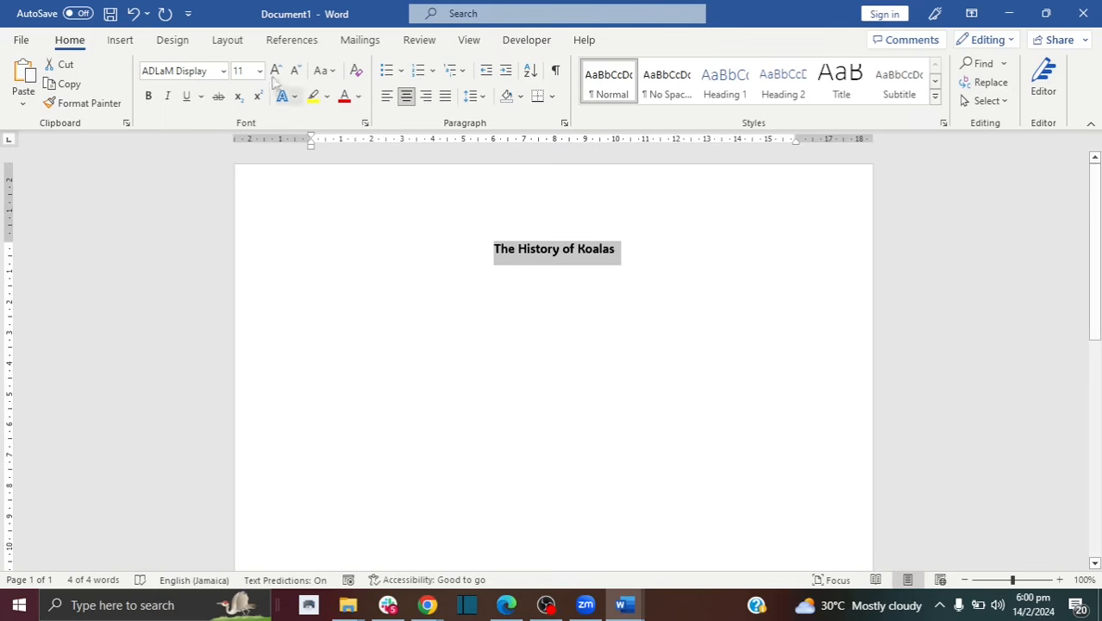
Step: Enlarge the title from size 20 up to 48 pt, then add empty lines below it
click(241, 70)
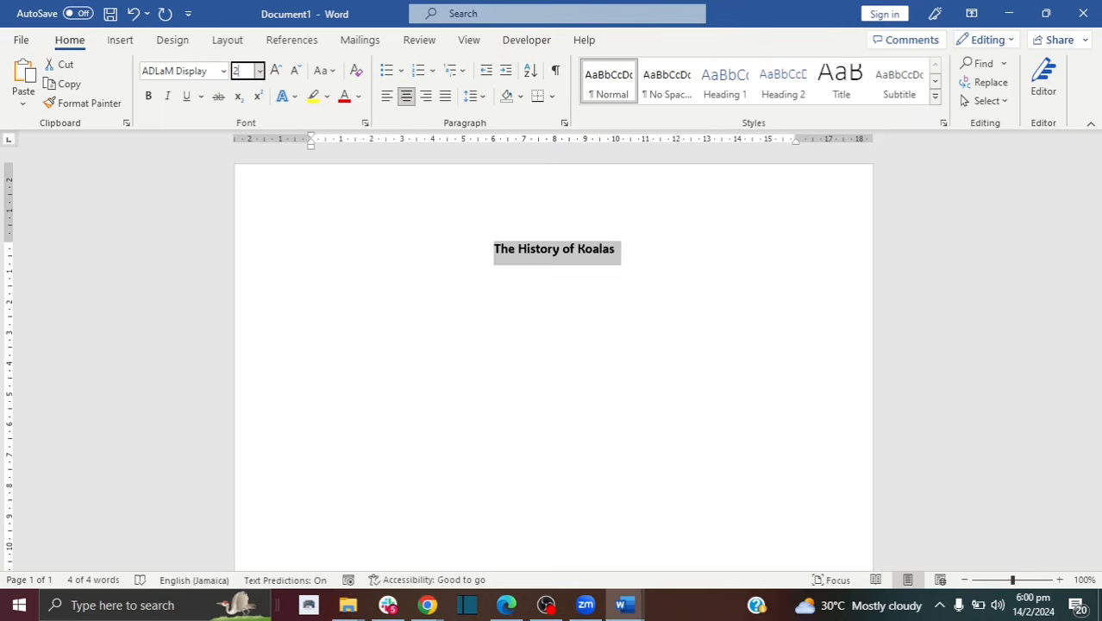
text(20)
key(Return)
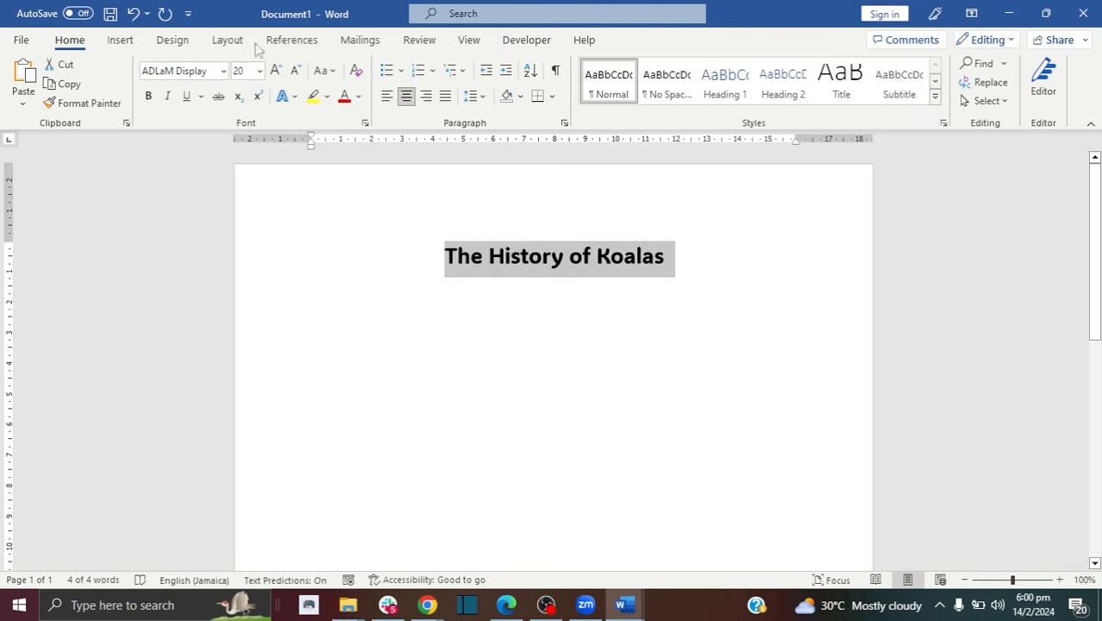
click(247, 71)
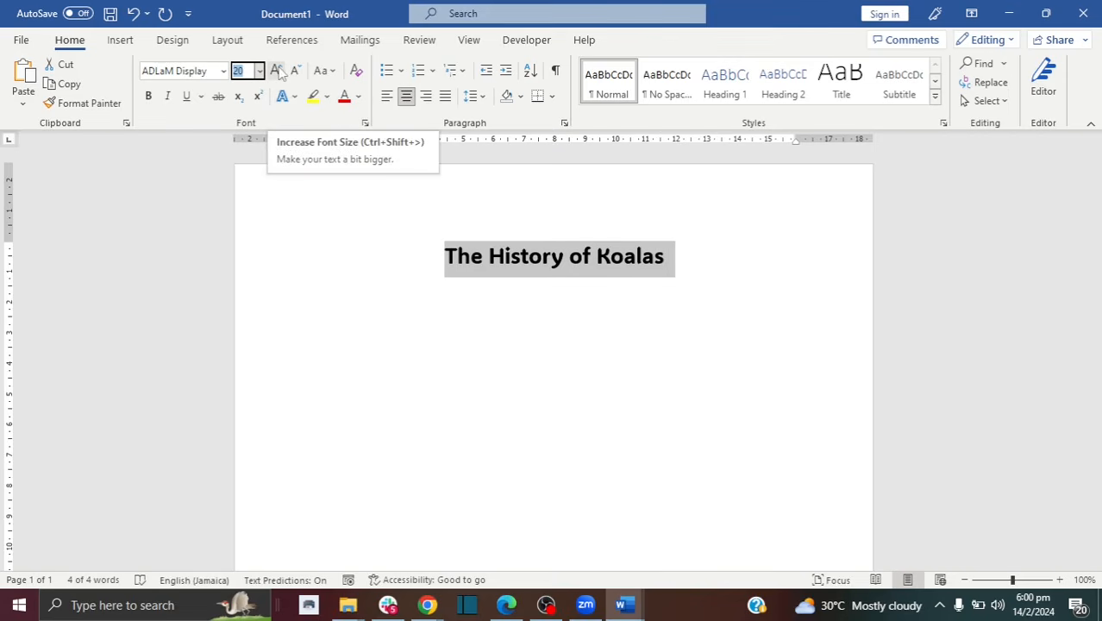
click(276, 71)
click(276, 71)
click(276, 70)
click(276, 70)
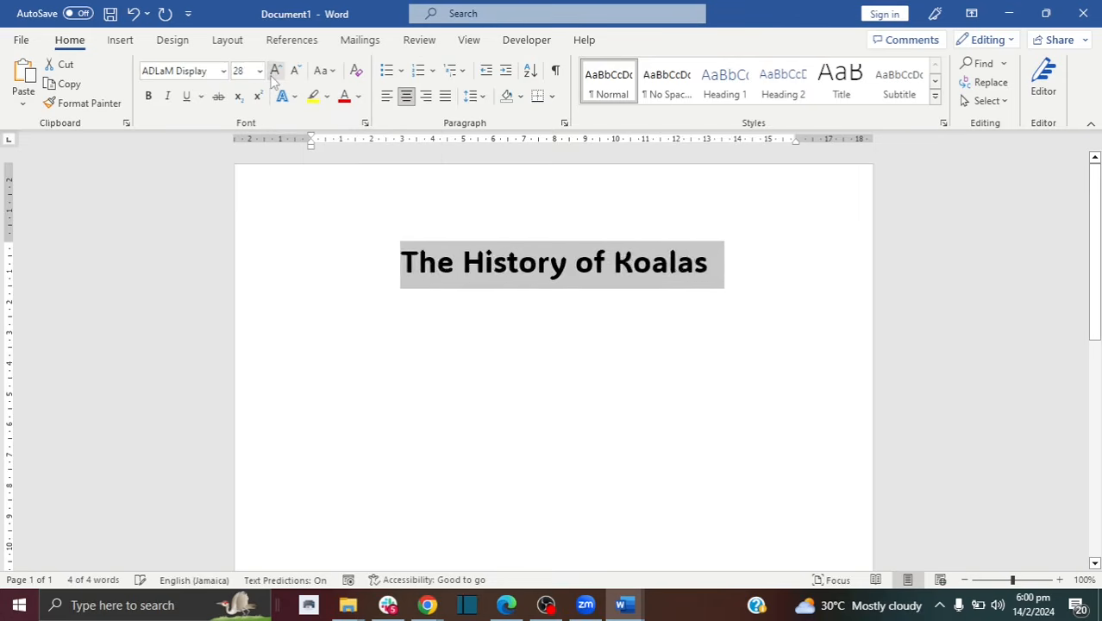
click(276, 71)
click(276, 71)
click(276, 70)
click(276, 71)
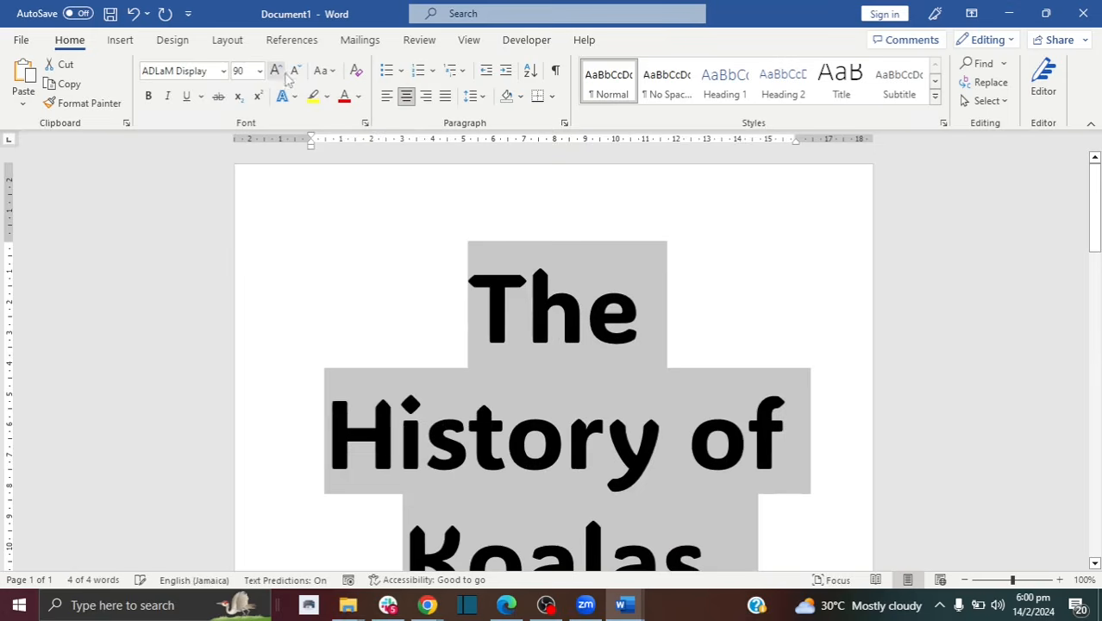
click(294, 71)
click(292, 74)
click(291, 74)
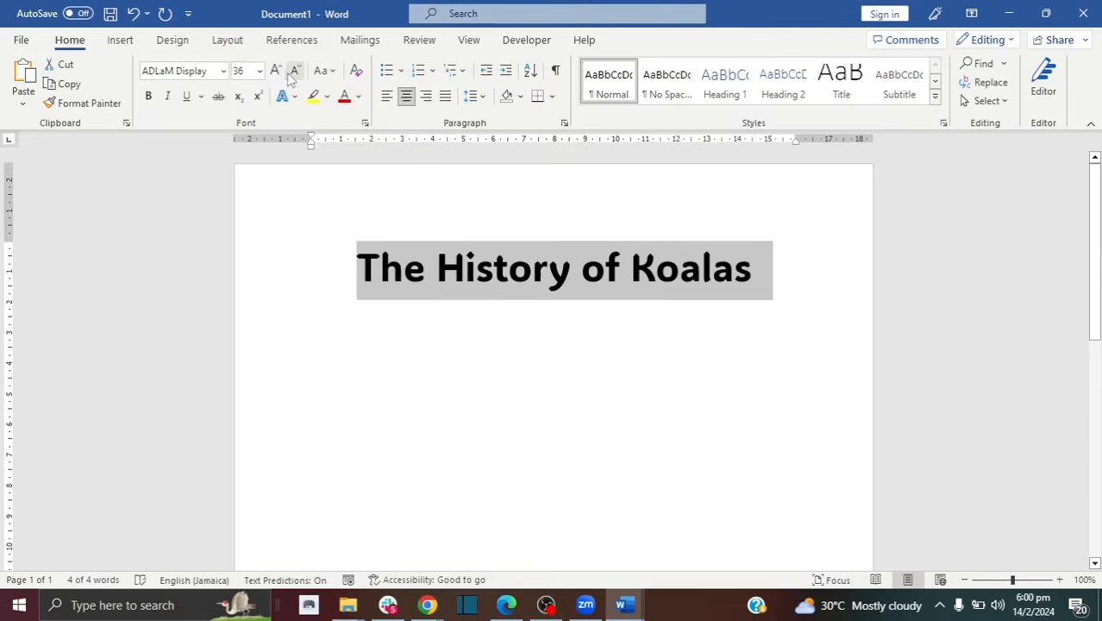
click(276, 71)
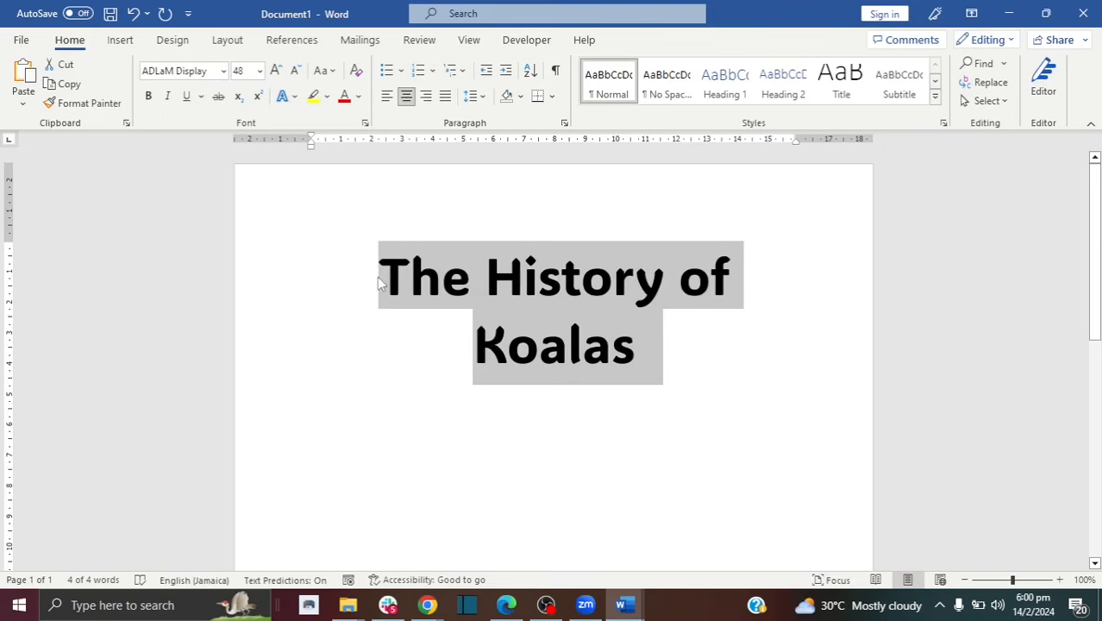
click(377, 276)
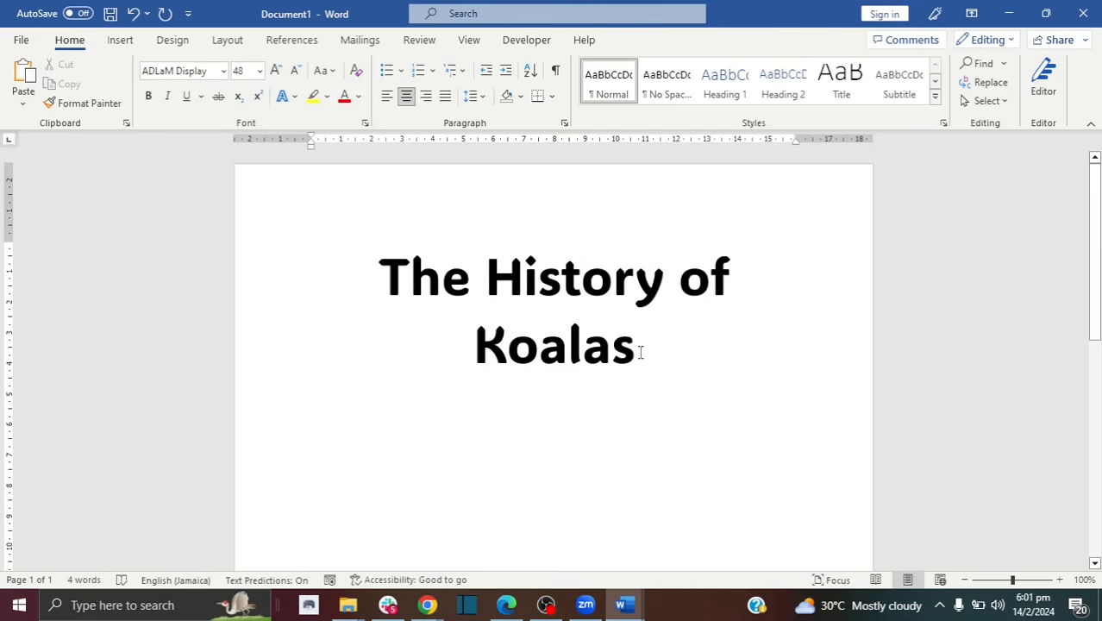
key(Return)
key(Return)
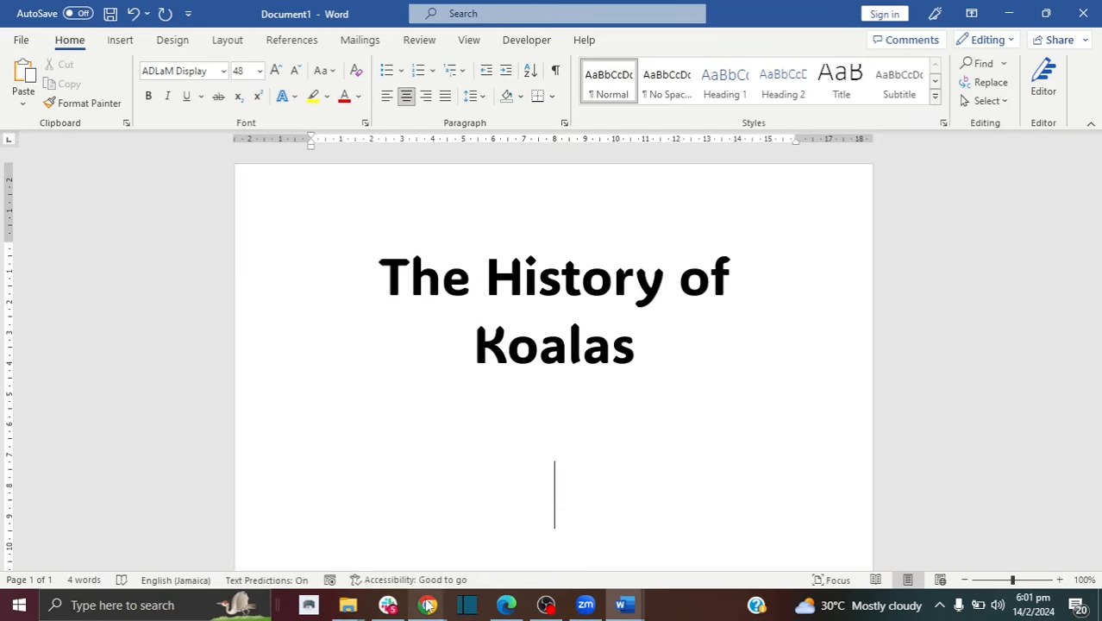
Step: Copy the Britannica koala photo from the Google Images results to the clipboard
mouse_move(429, 595)
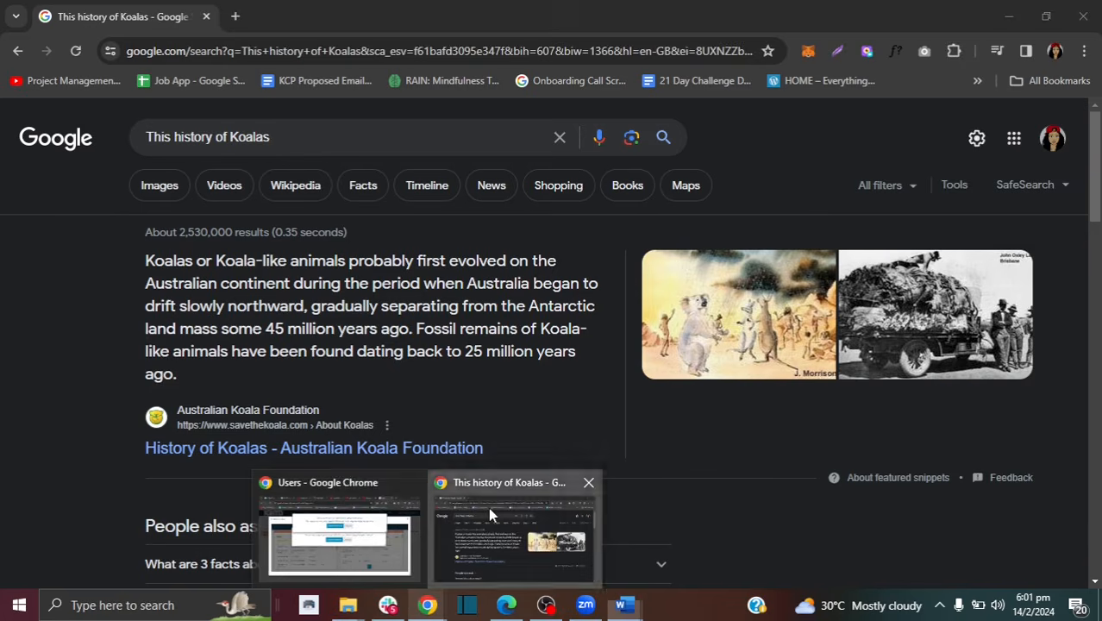
click(488, 507)
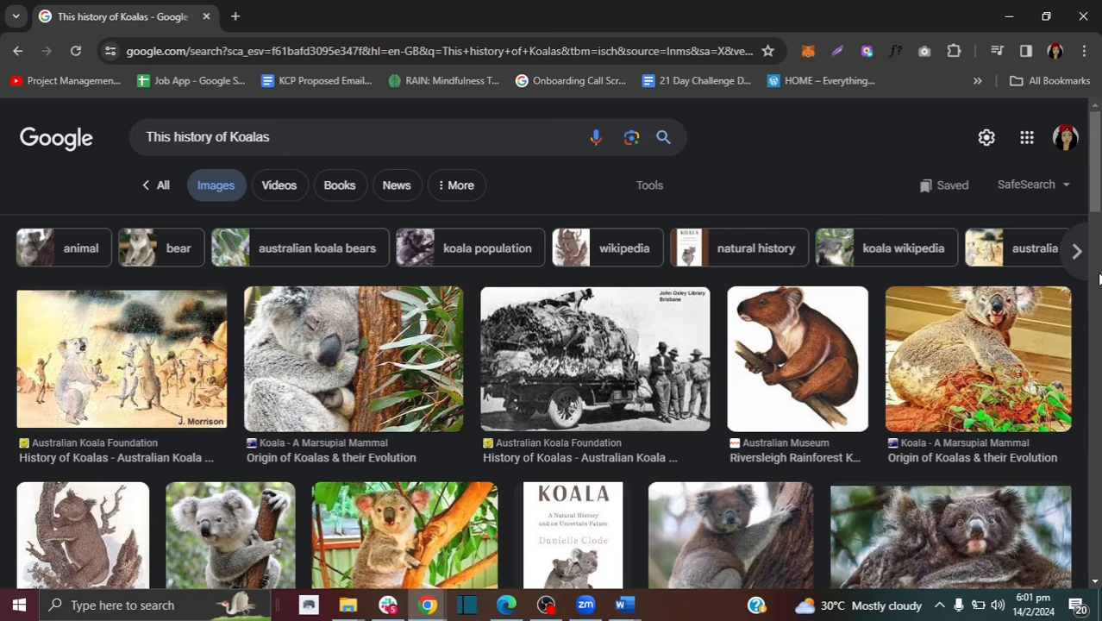
scroll(565, 399, down, 1)
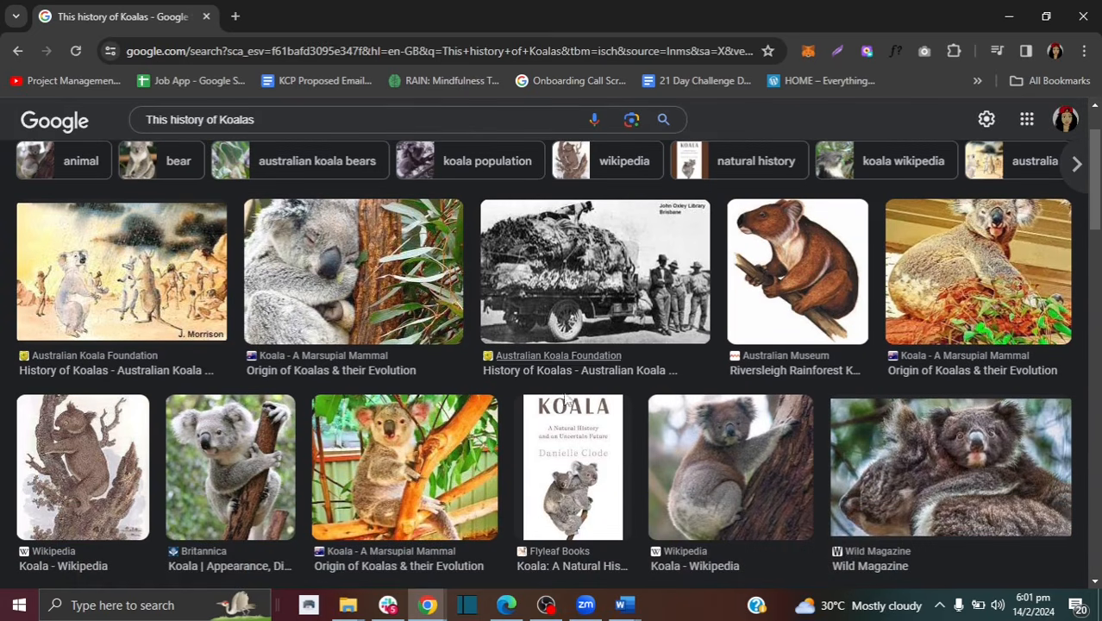
click(269, 454)
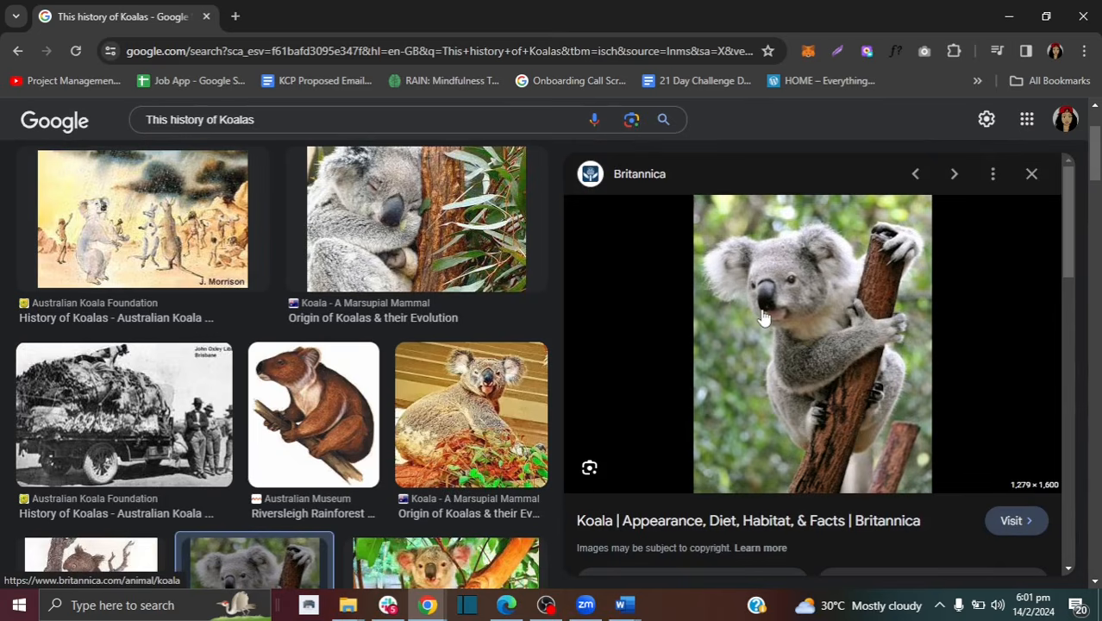
right_click(763, 318)
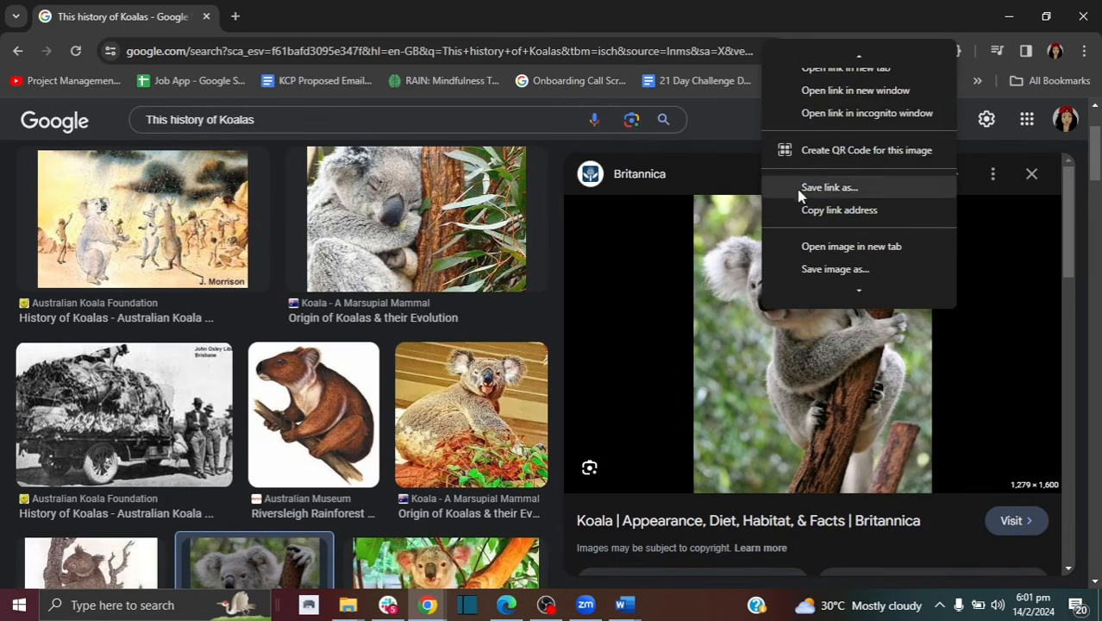
mouse_move(857, 296)
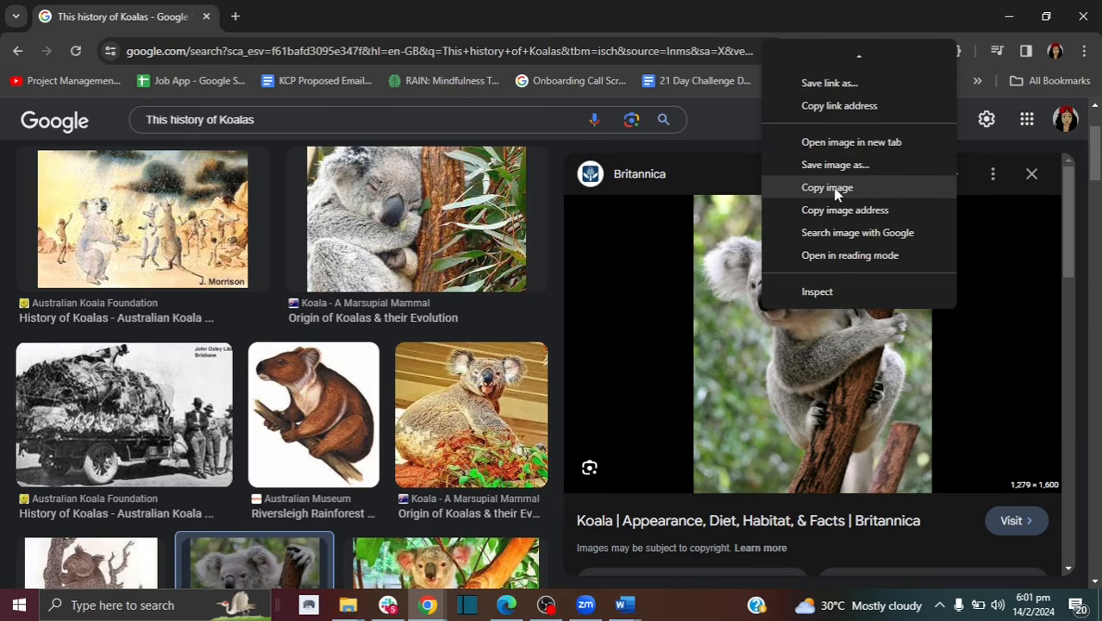
click(835, 194)
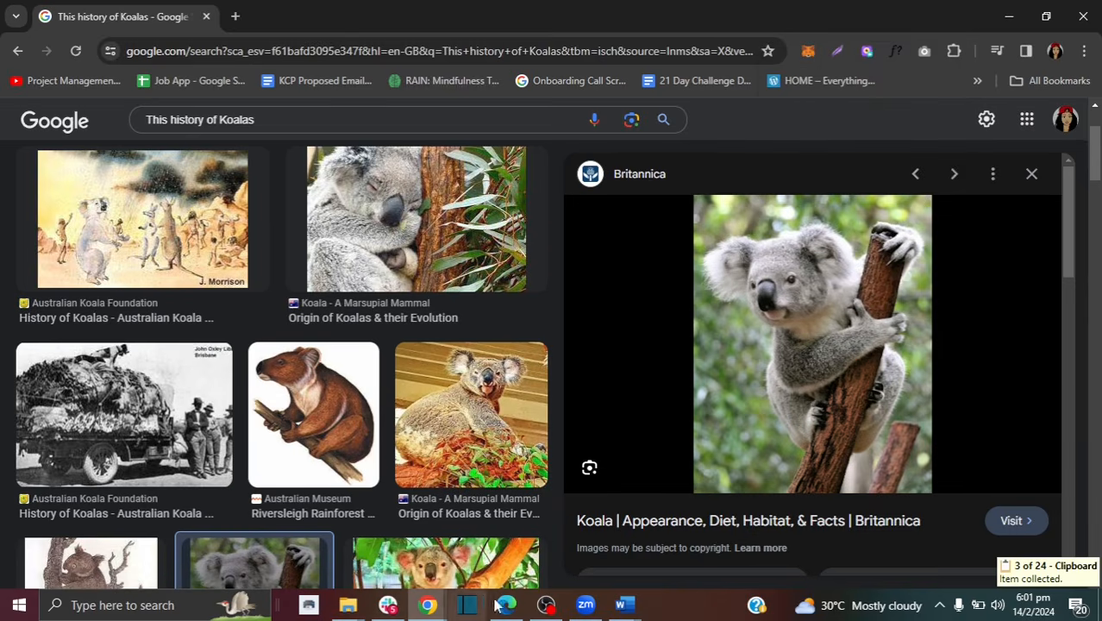
click(624, 605)
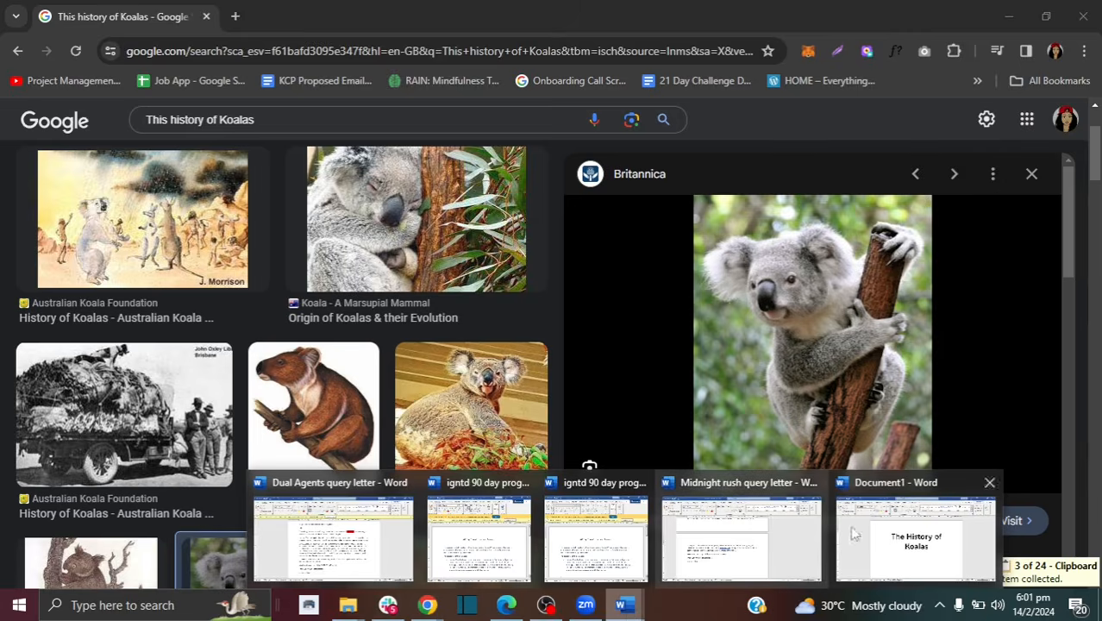
Step: Paste the koala photo below the title using Keep Source Formatting
click(852, 534)
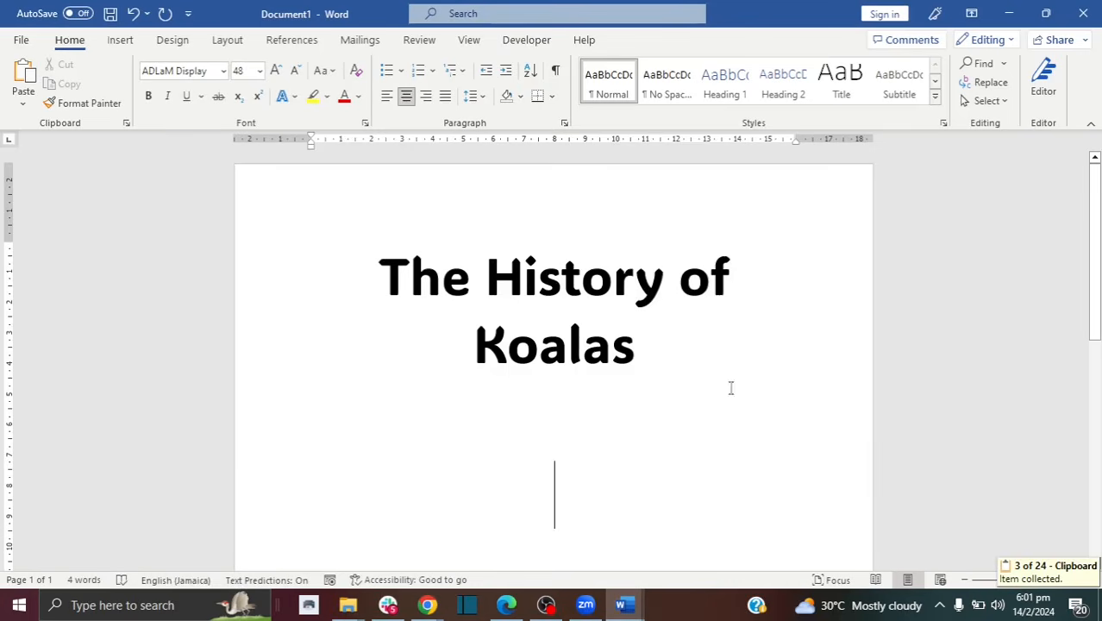
right_click(576, 468)
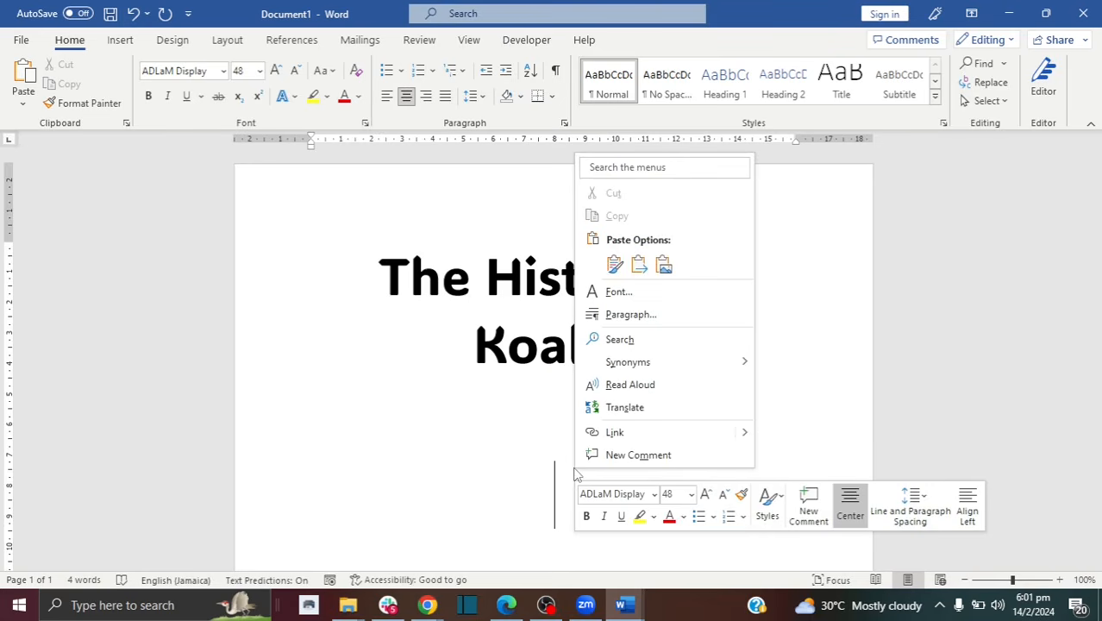
click(615, 263)
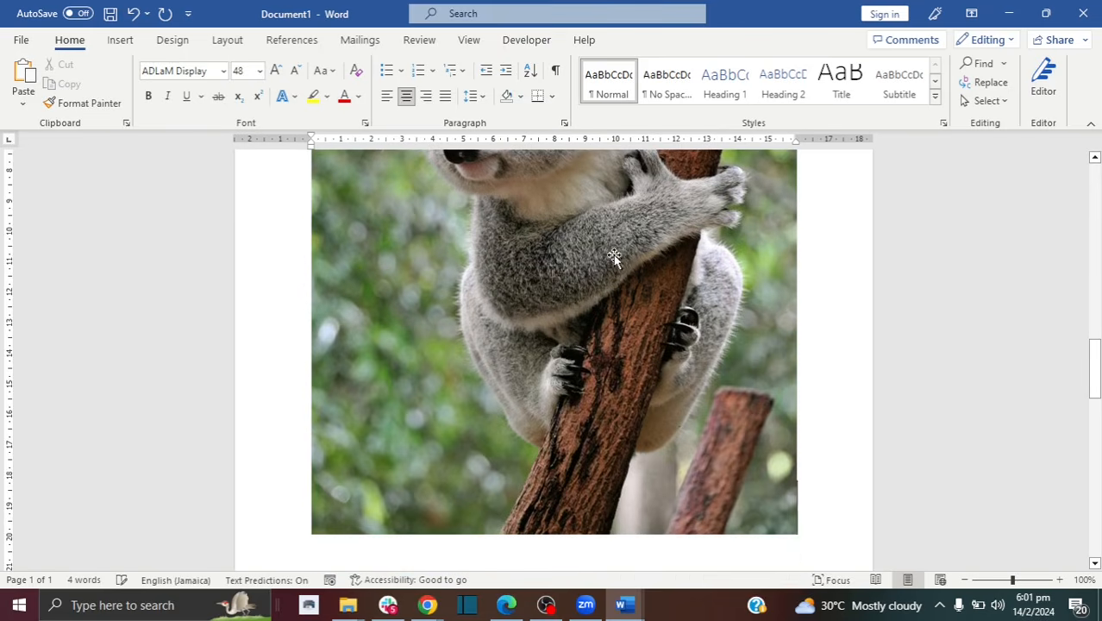
drag(1099, 370, 1098, 331)
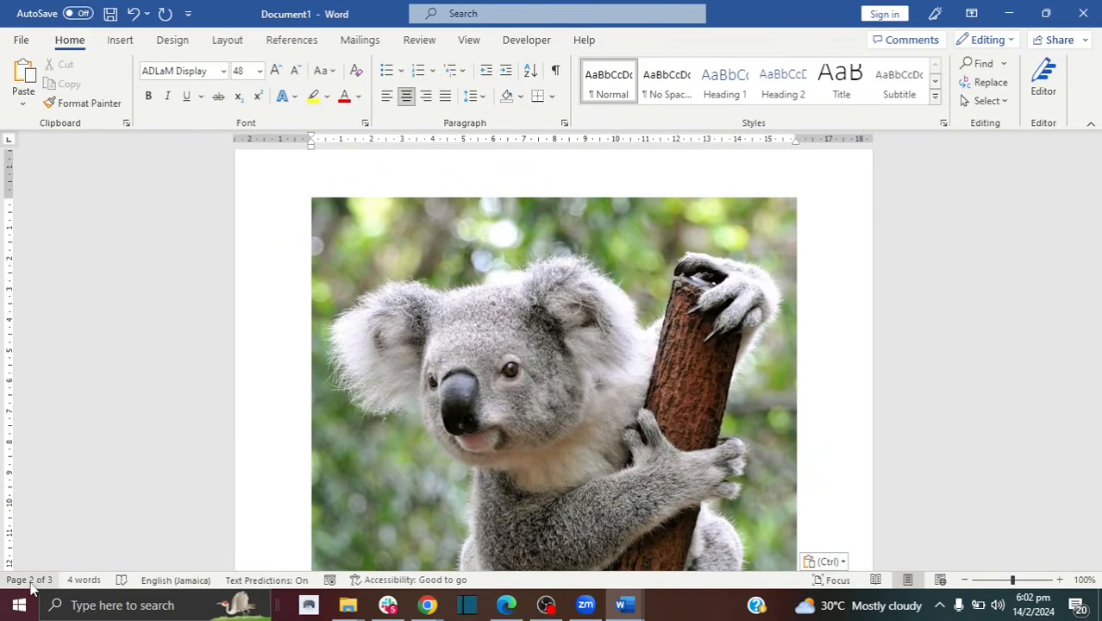
drag(1099, 318, 1095, 435)
Step: Backspace away the empty paragraph on page 3 so the document ends at two pages
click(319, 357)
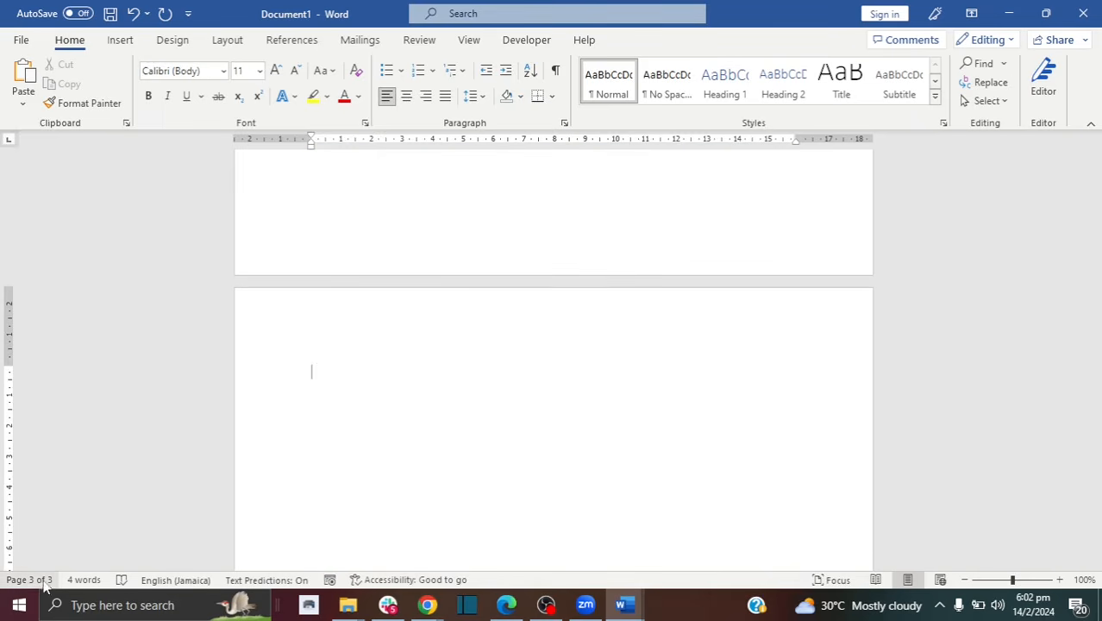
double_click(312, 371)
click(312, 372)
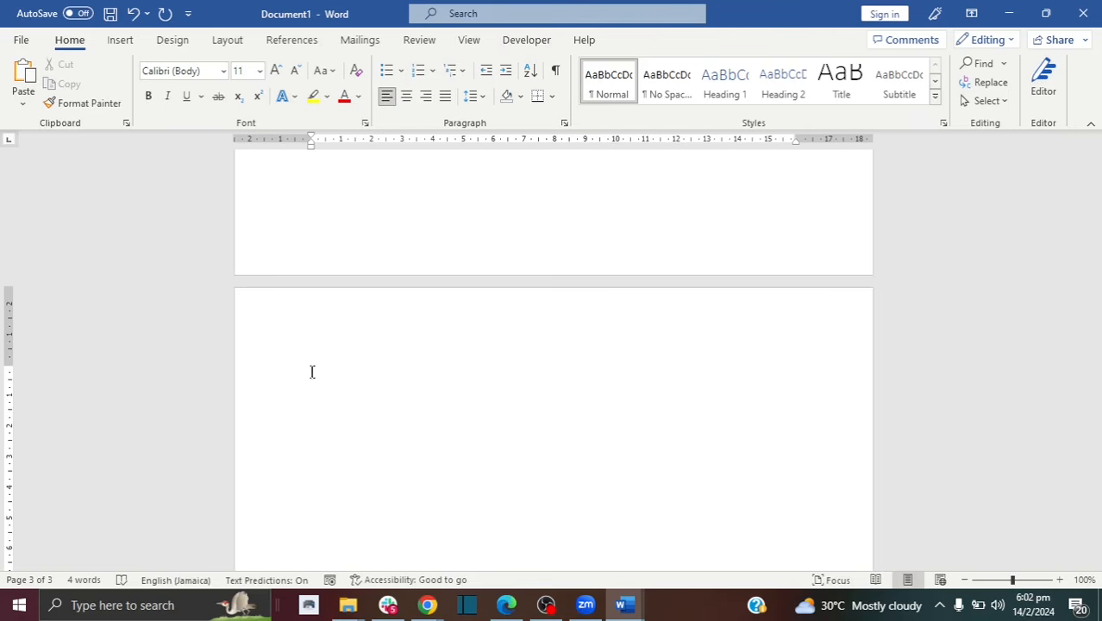
key(Up)
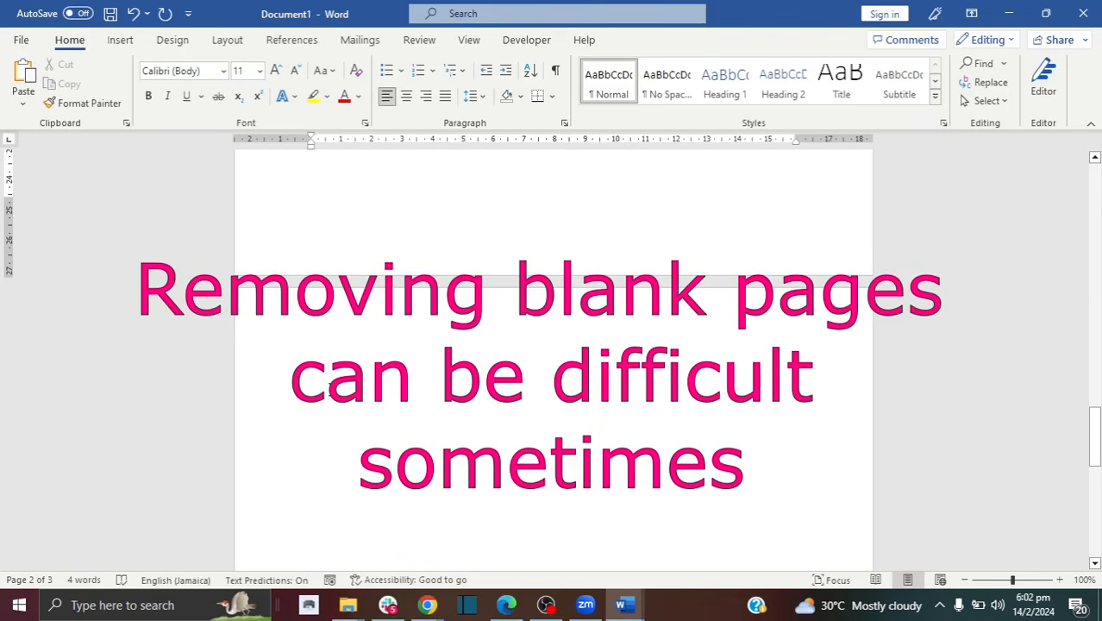
click(329, 390)
key(BackSpace)
click(321, 386)
key(BackSpace)
key(BackSpace)
key(BackSpace)
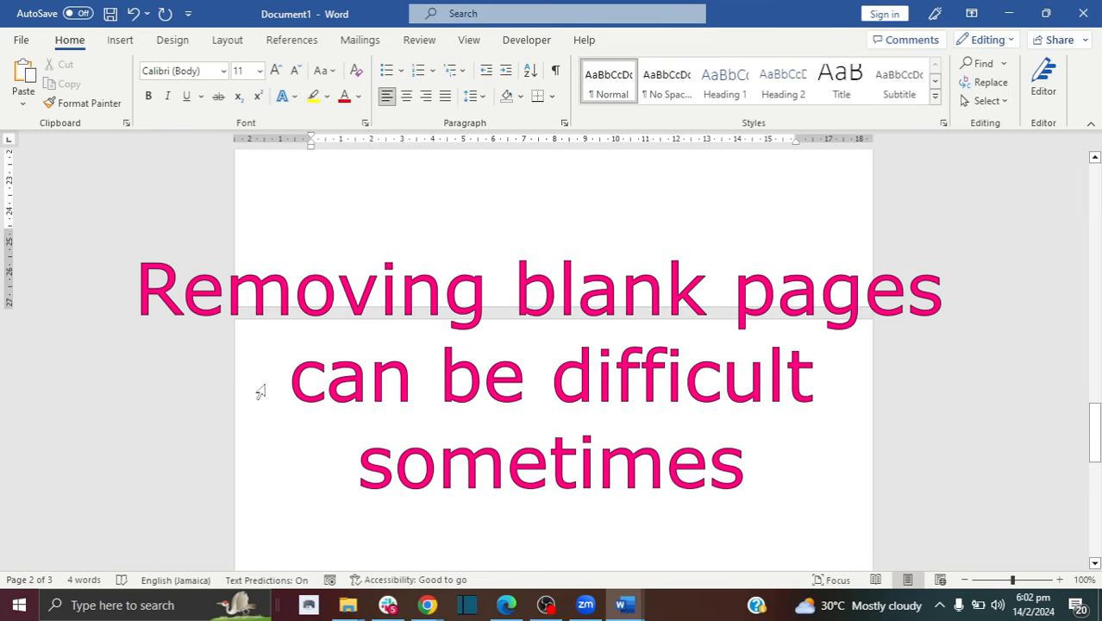
click(320, 415)
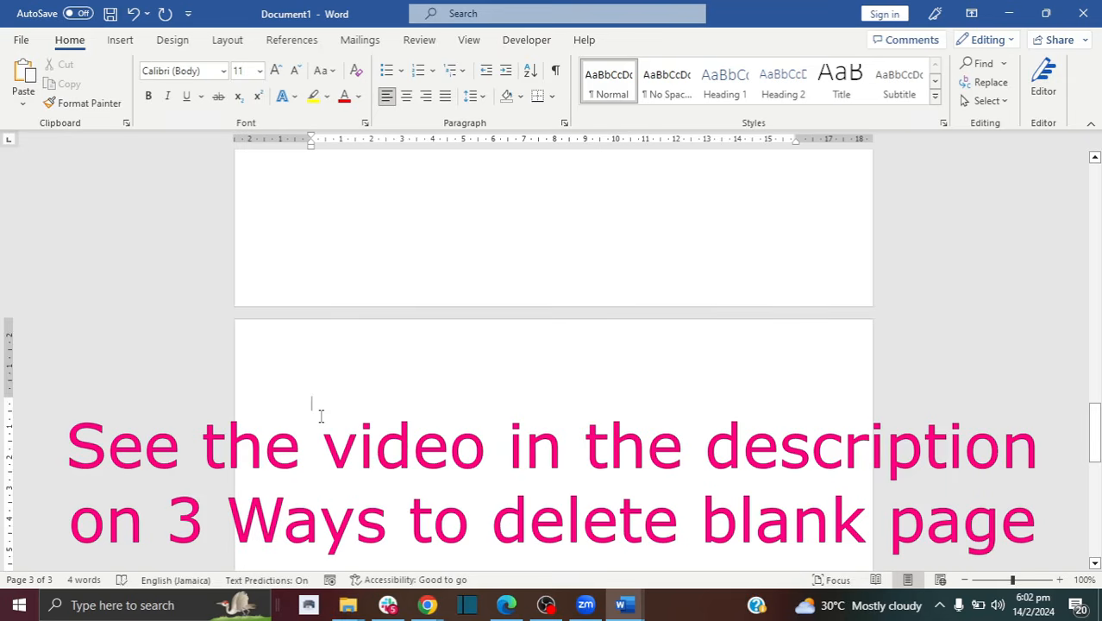
key(BackSpace)
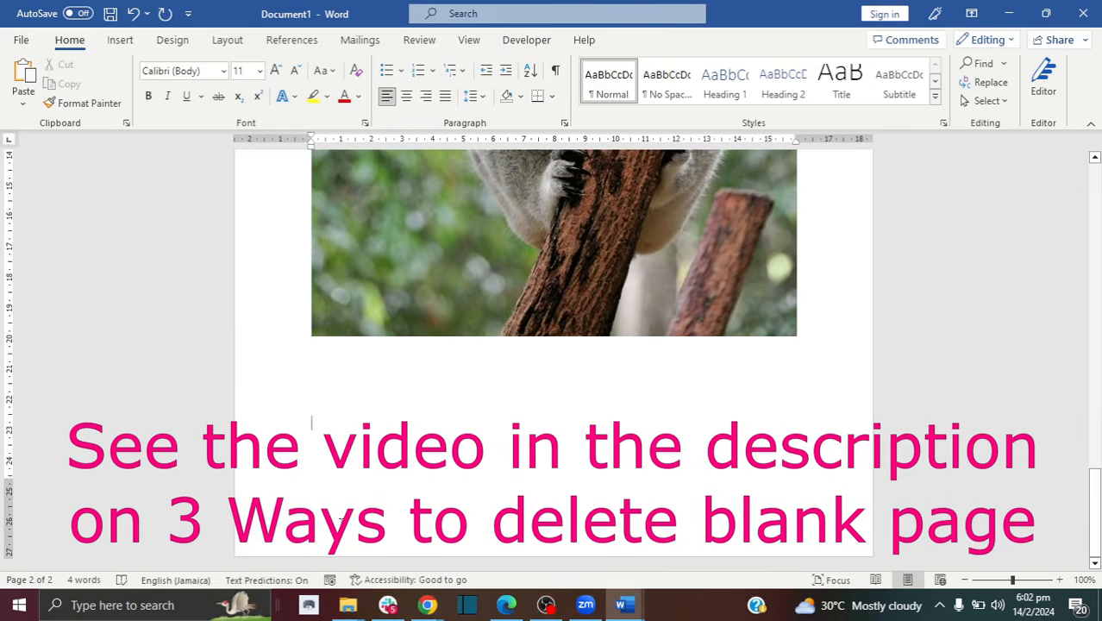
mouse_move(1098, 509)
mouse_down()
mouse_move(1098, 481)
mouse_move(1098, 505)
mouse_up()
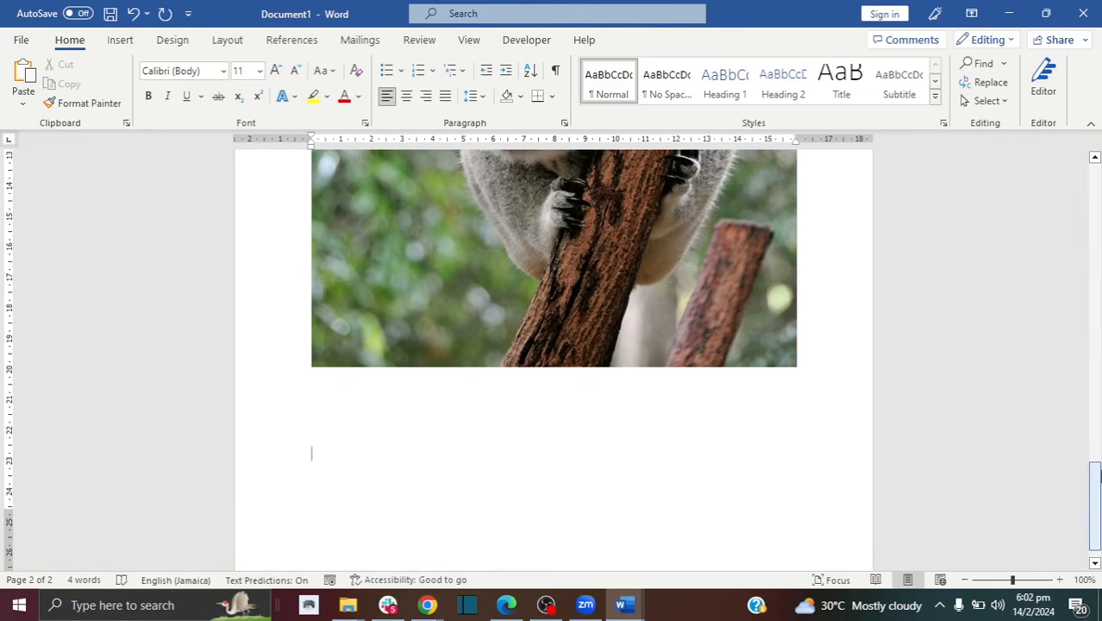
drag(1098, 483, 1099, 365)
Step: Shrink the koala photo proportionally from its corner, then trim its height and width
click(573, 308)
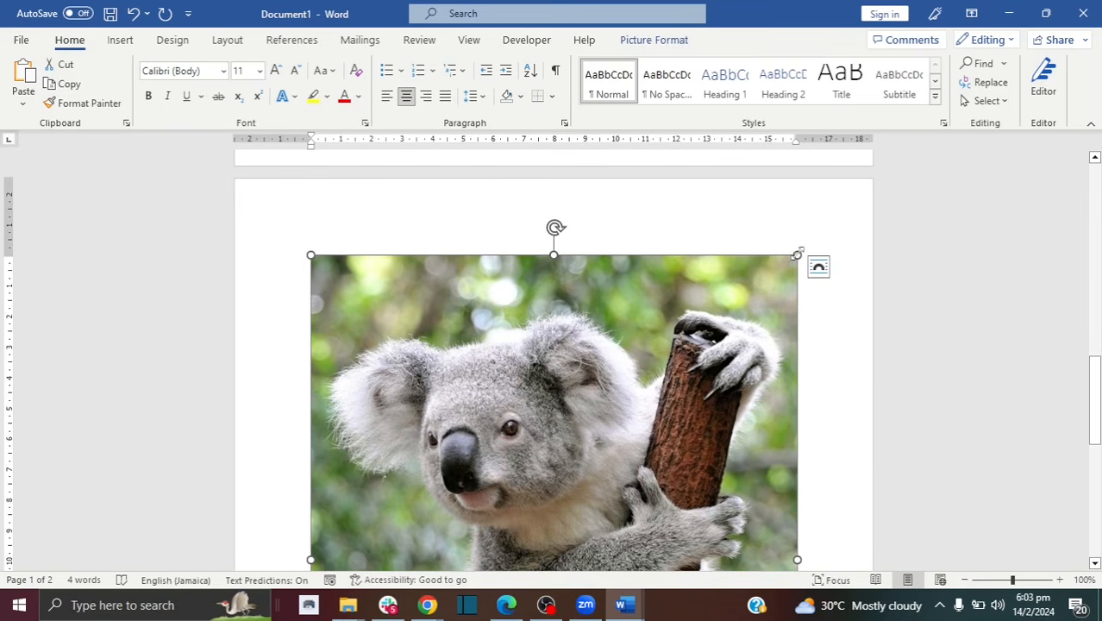
drag(797, 255, 754, 282)
drag(718, 315, 566, 408)
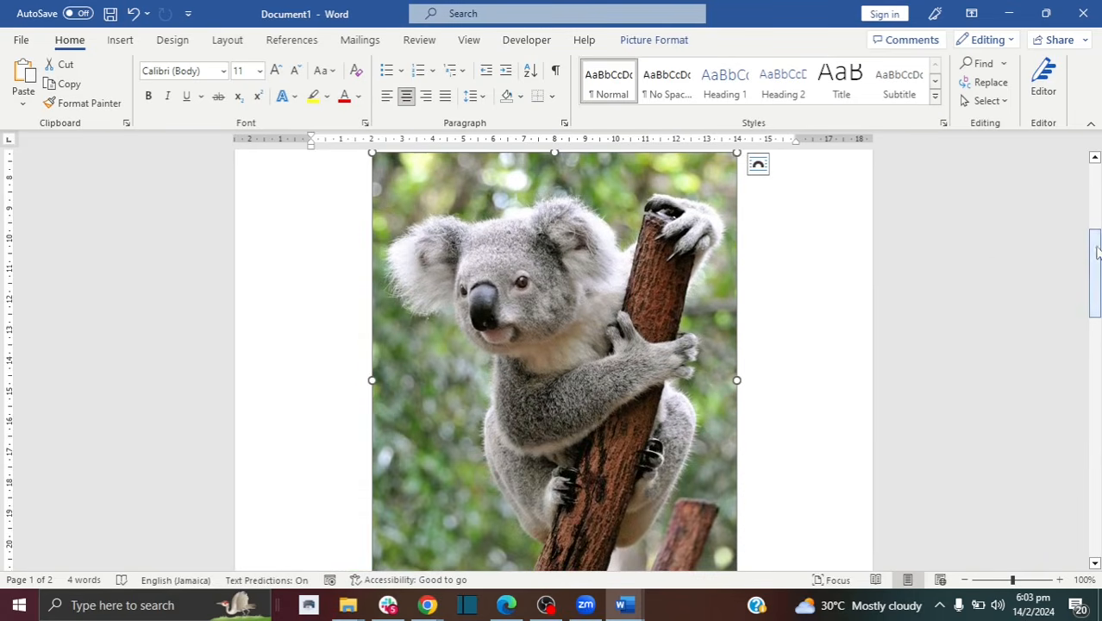
mouse_move(1094, 259)
mouse_down()
mouse_move(1095, 226)
mouse_move(1098, 345)
mouse_move(1096, 245)
mouse_up()
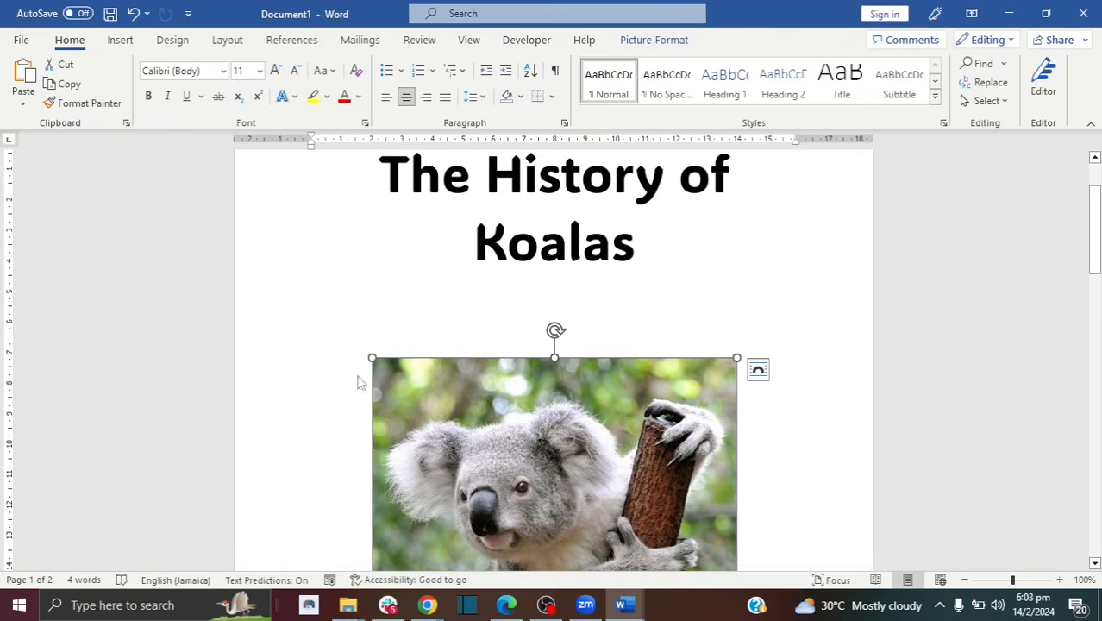
drag(1097, 178, 1097, 261)
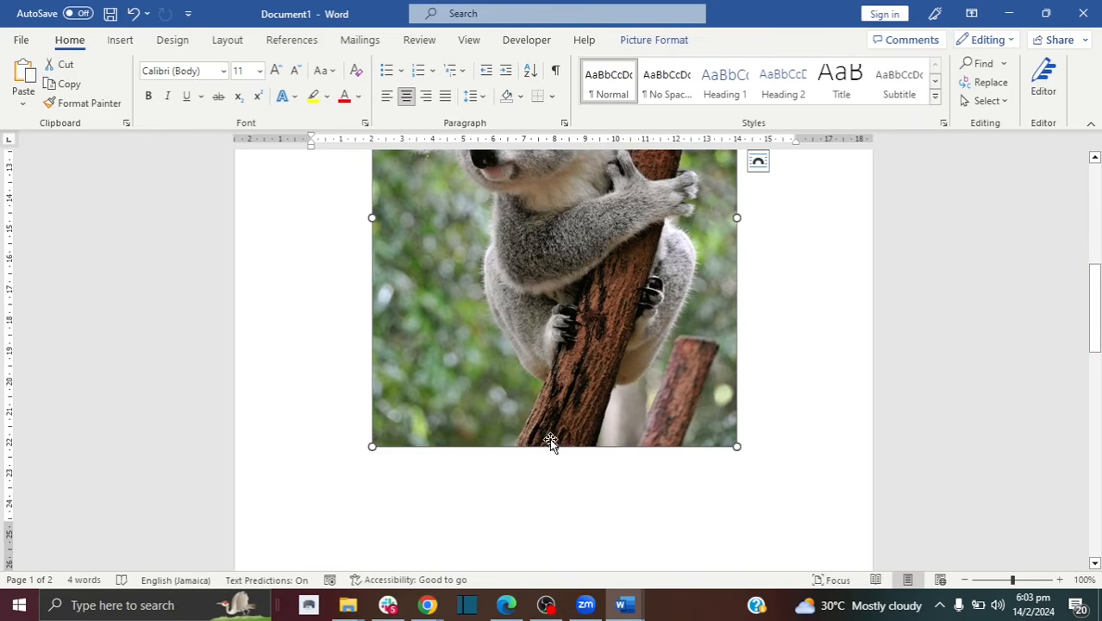
drag(555, 447, 552, 405)
drag(738, 358, 709, 361)
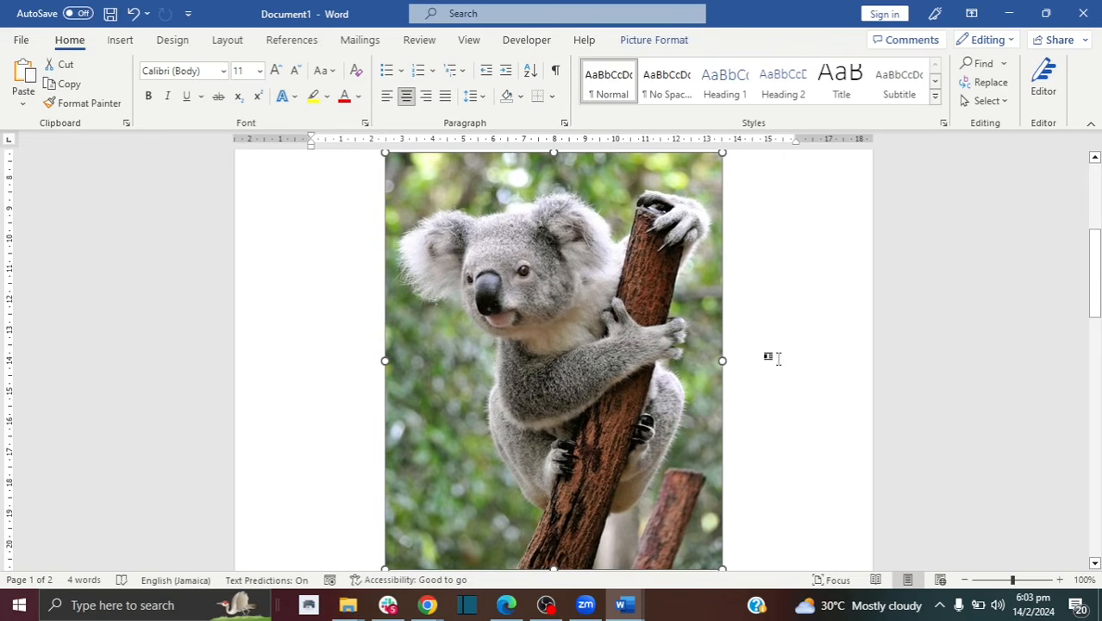
click(767, 357)
drag(1093, 285, 1098, 405)
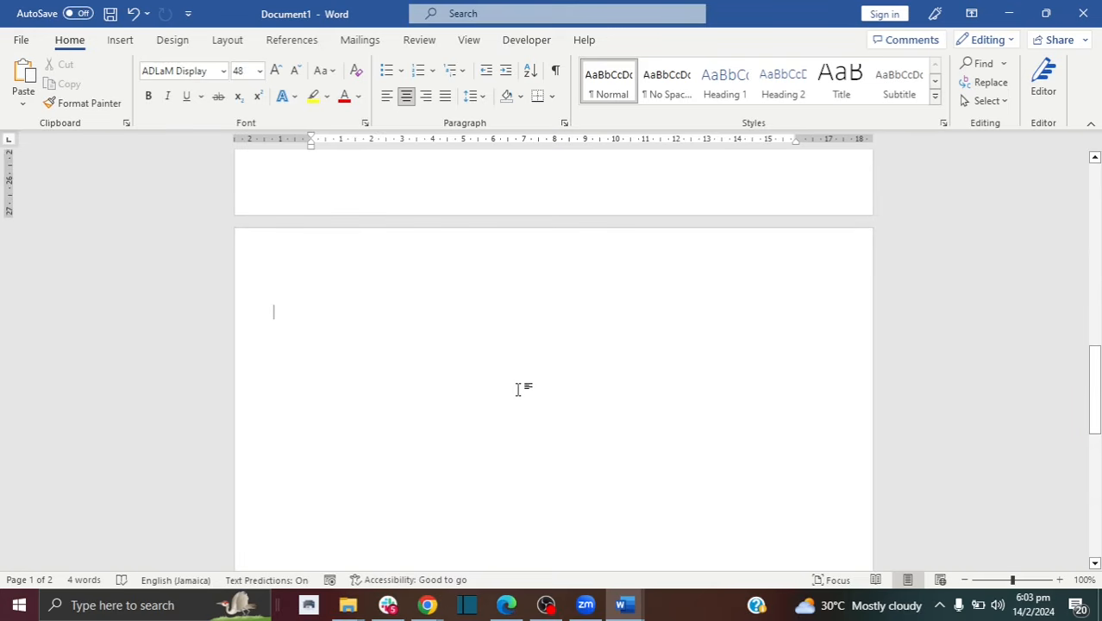
Step: Delete the empty page 2 and the blank line between the title and the koala photo
key(BackSpace)
key(BackSpace)
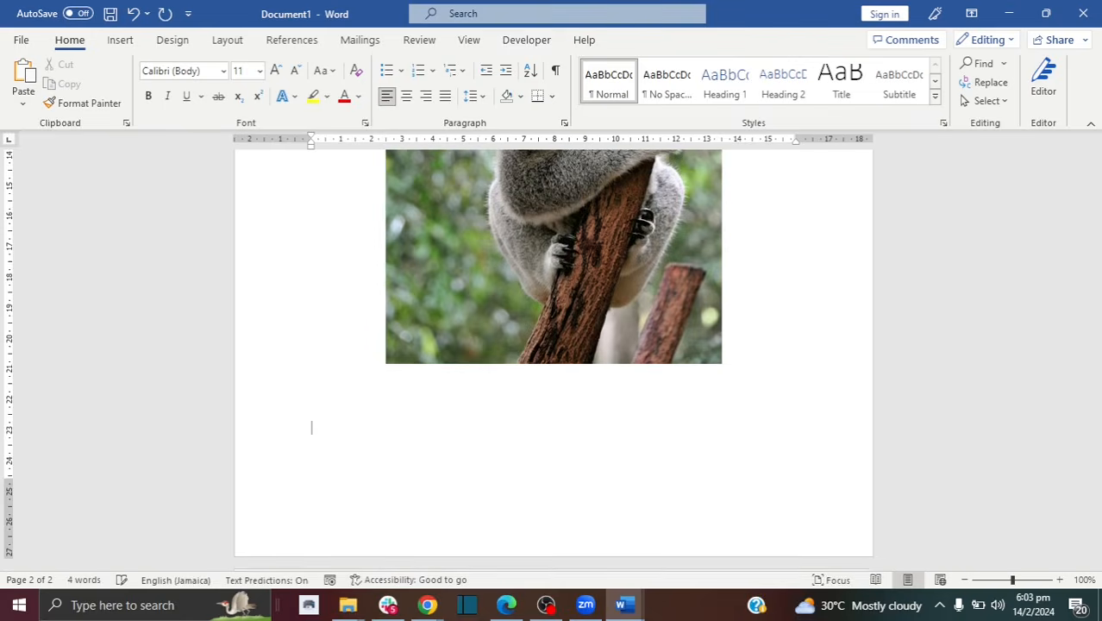
drag(1098, 444, 1099, 359)
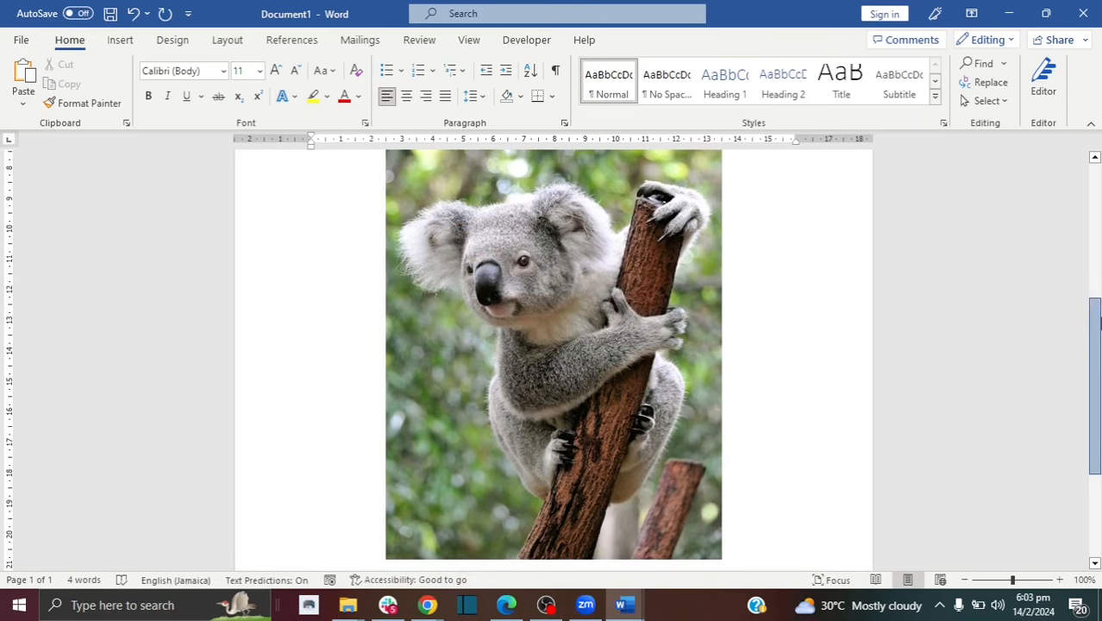
drag(1097, 304, 1098, 205)
click(595, 382)
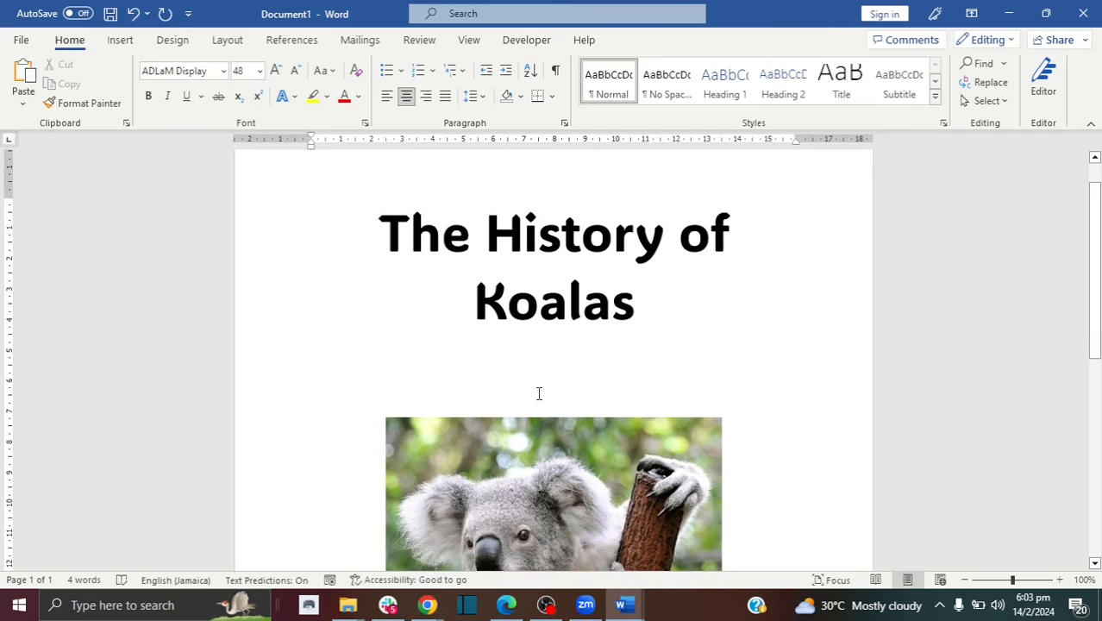
key(BackSpace)
key(BackSpace)
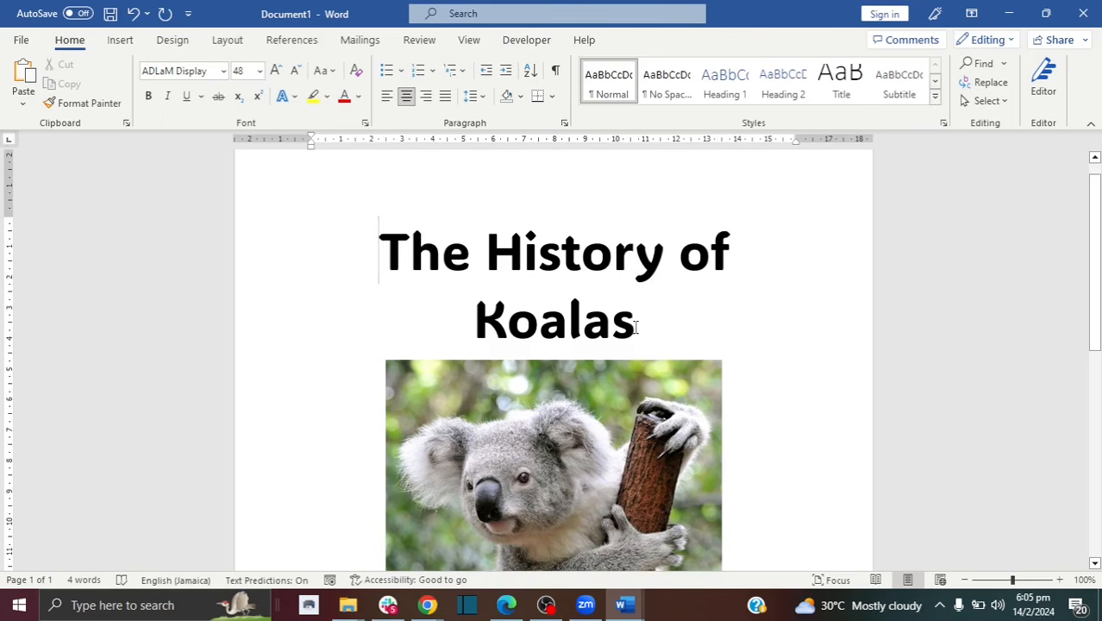
Step: Colour the title 'The History of Koalas' with the standard green font colour
mouse_move(620, 328)
mouse_down()
mouse_move(391, 250)
mouse_move(618, 319)
mouse_up()
click(391, 250)
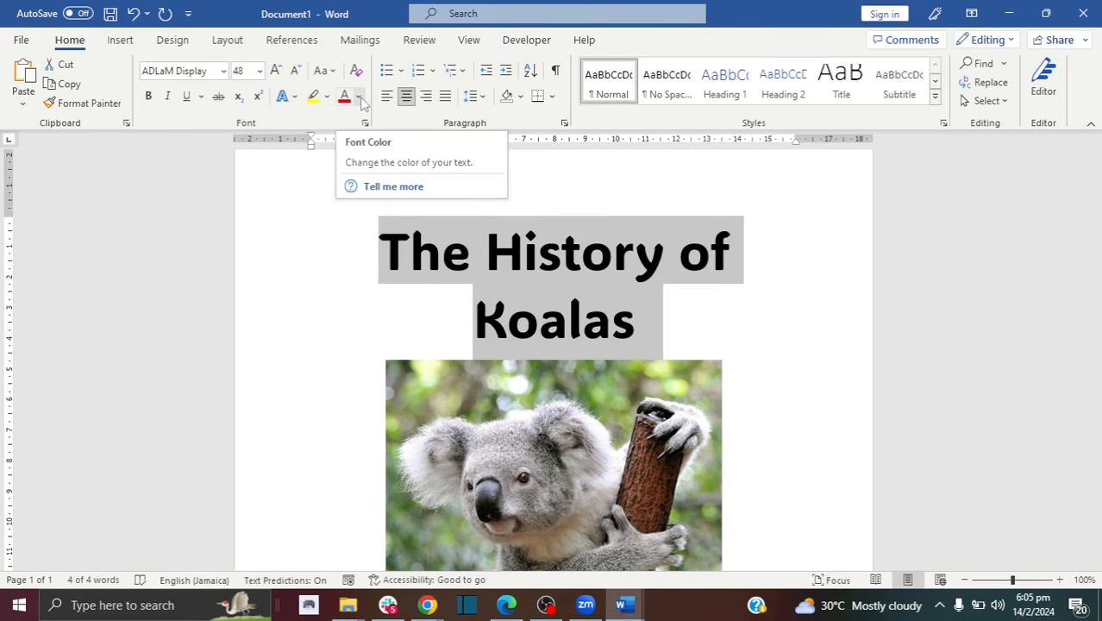
click(360, 97)
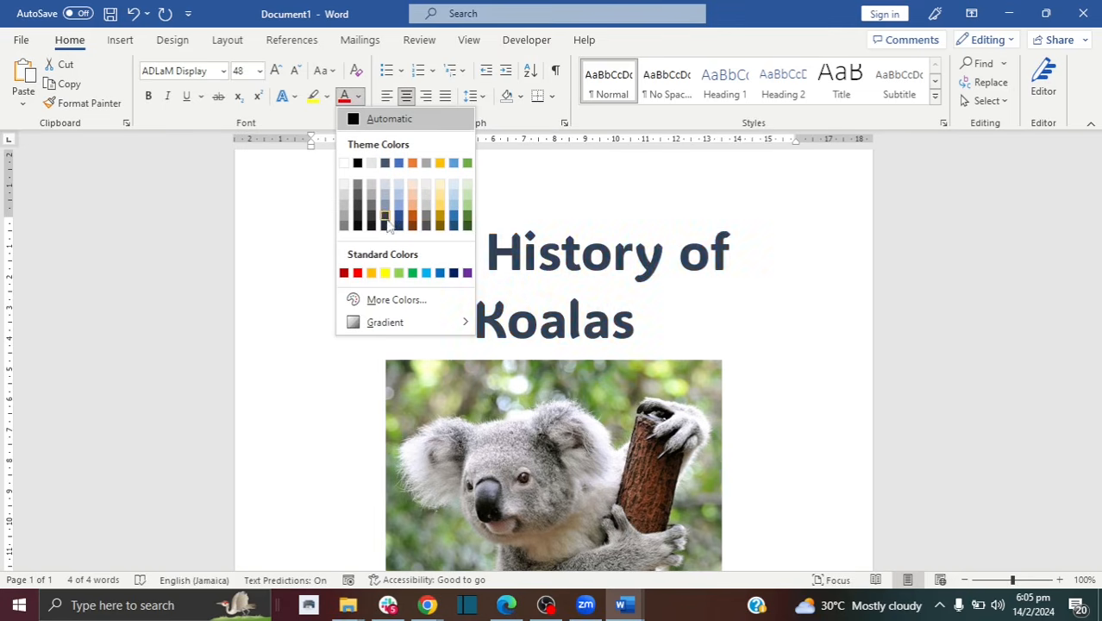
click(415, 274)
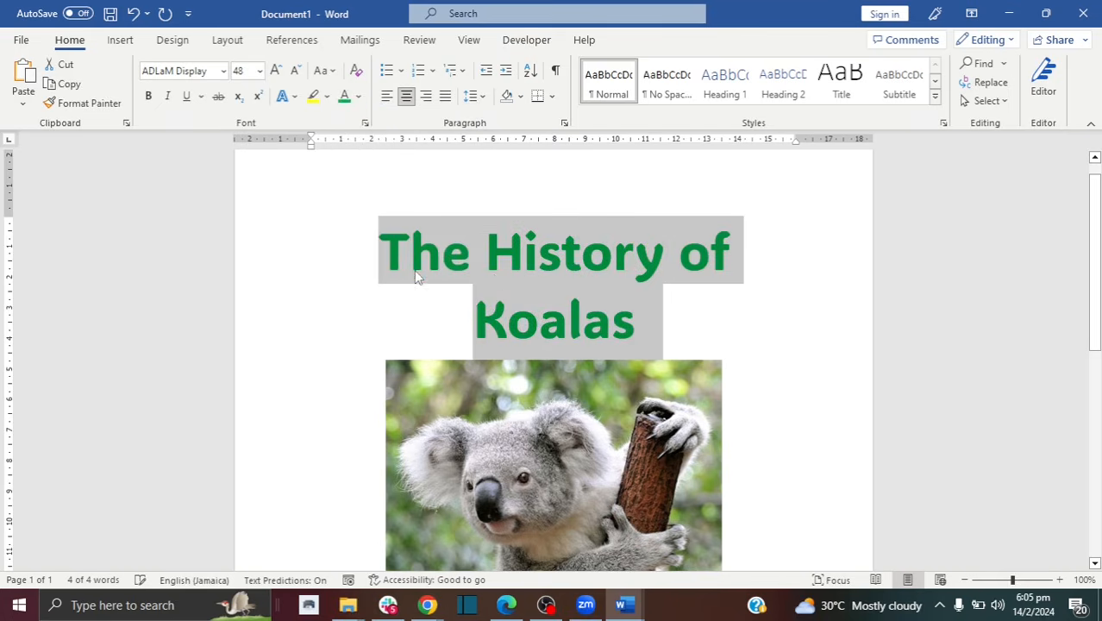
click(635, 303)
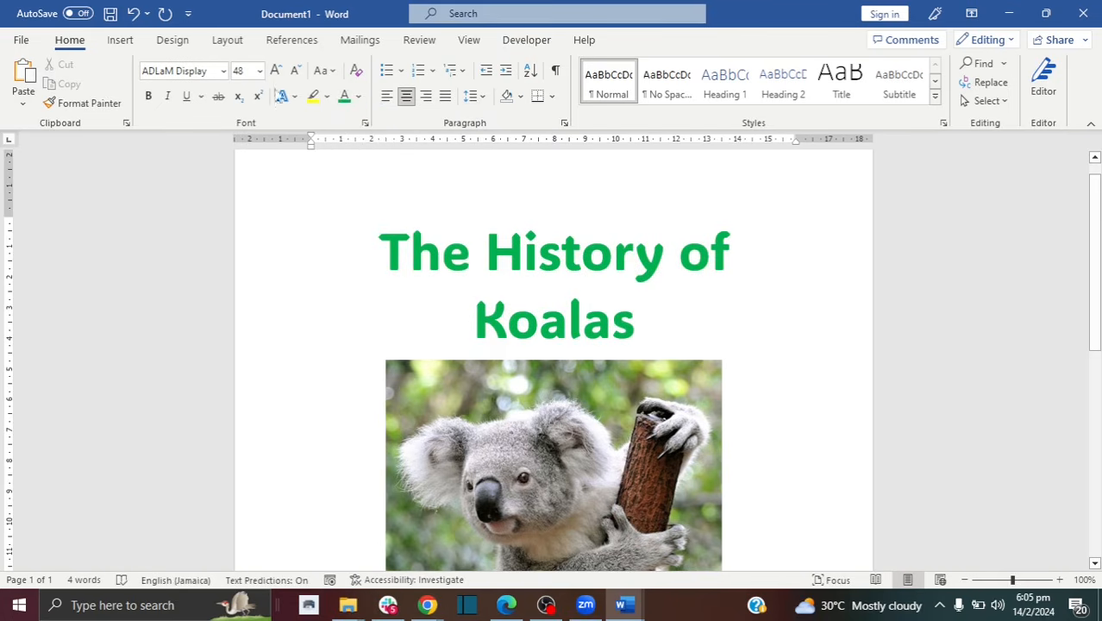
Step: Undo the green and give the title a blue gradient reflection text effect
click(134, 15)
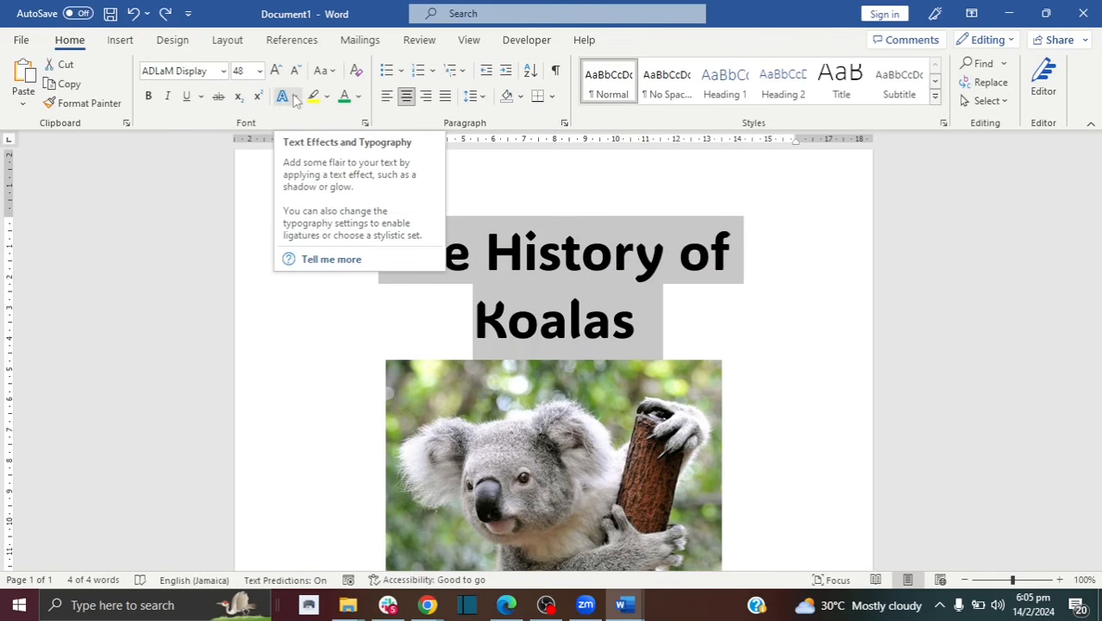
click(295, 97)
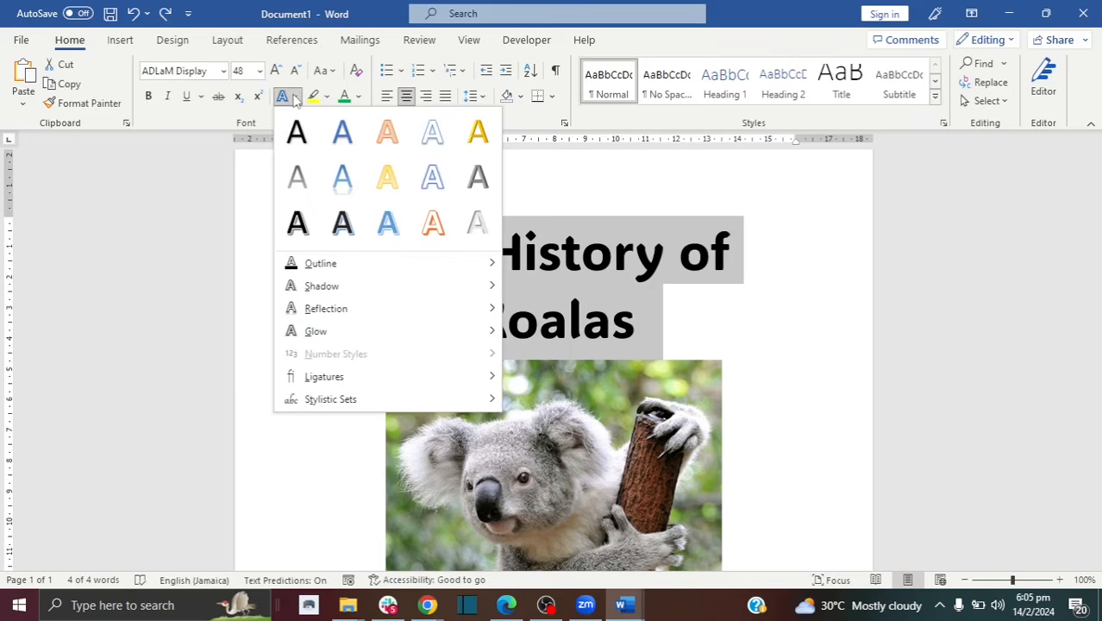
click(342, 191)
click(621, 300)
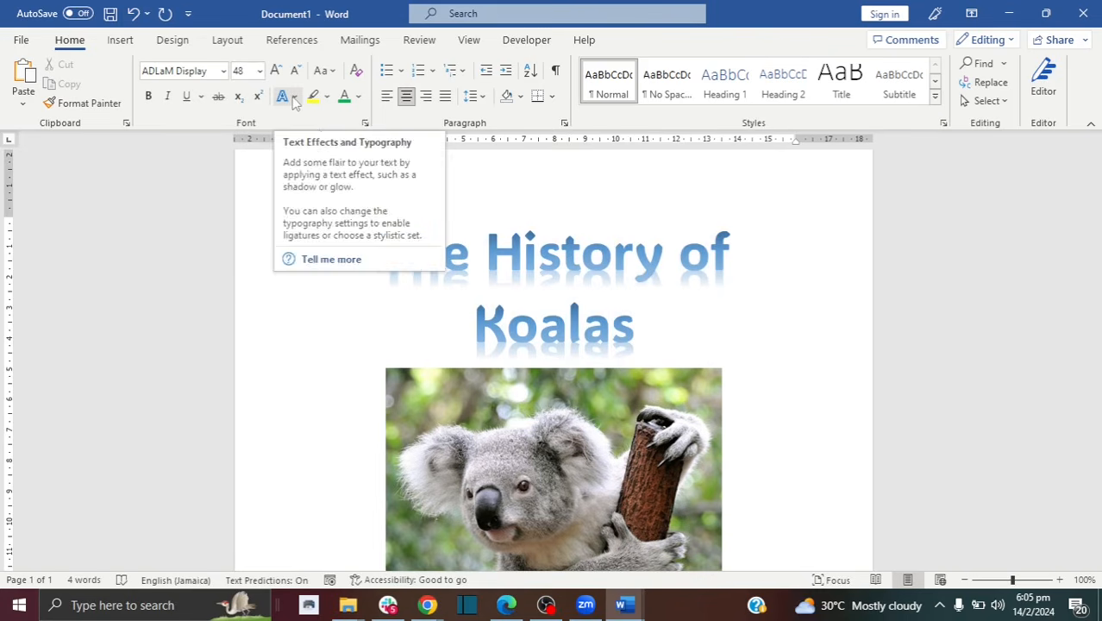
Step: Apply a black hard-shadow text effect to the title instead
triple_click(352, 254)
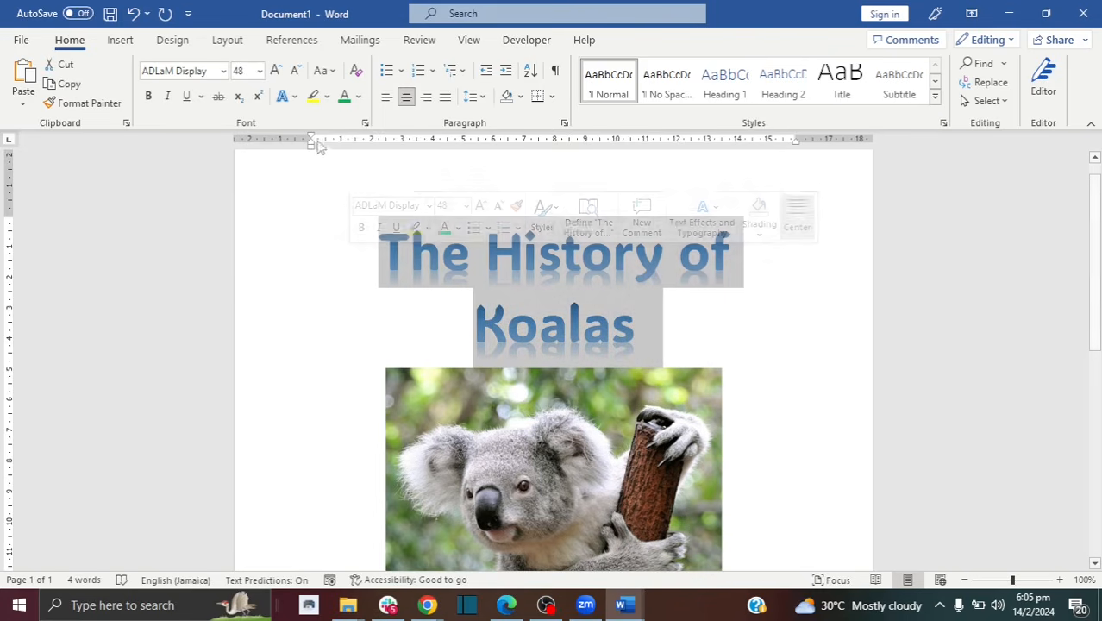
click(287, 96)
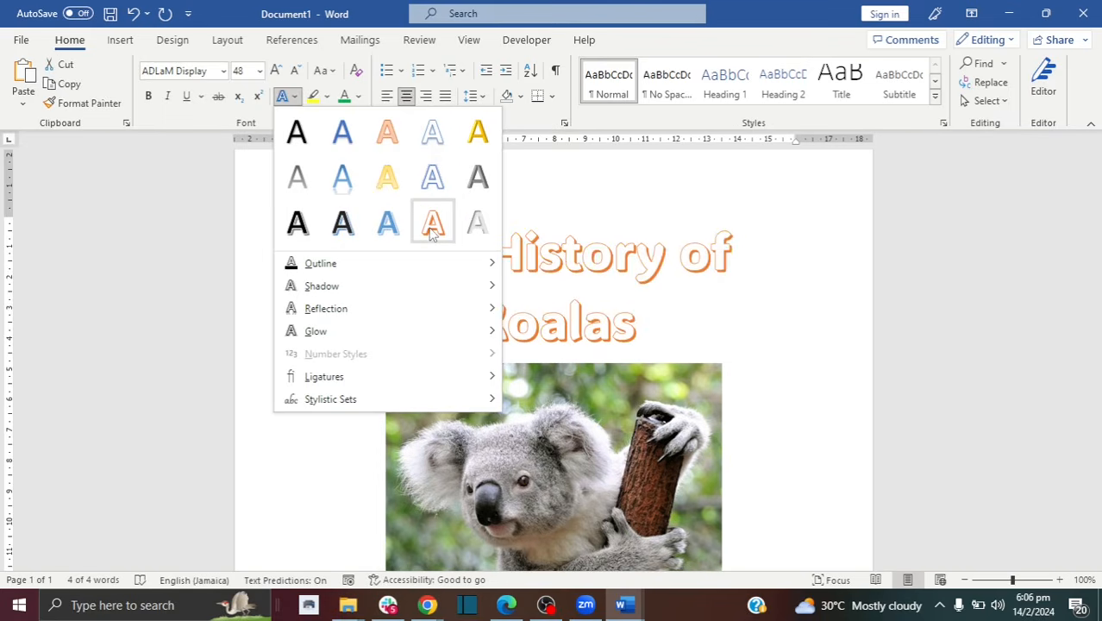
click(343, 223)
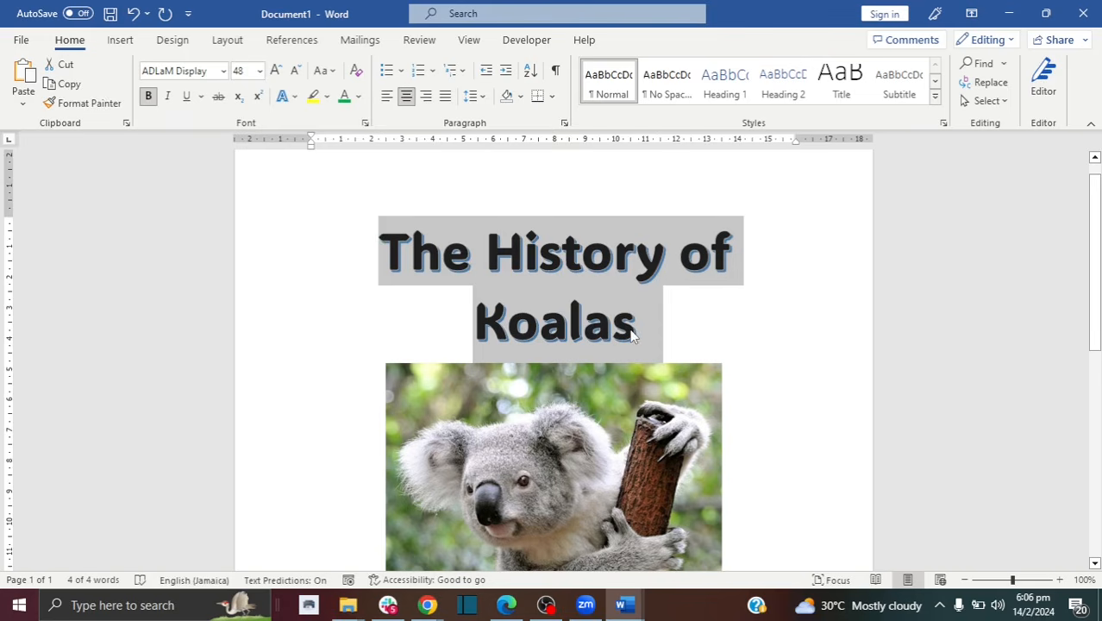
click(634, 336)
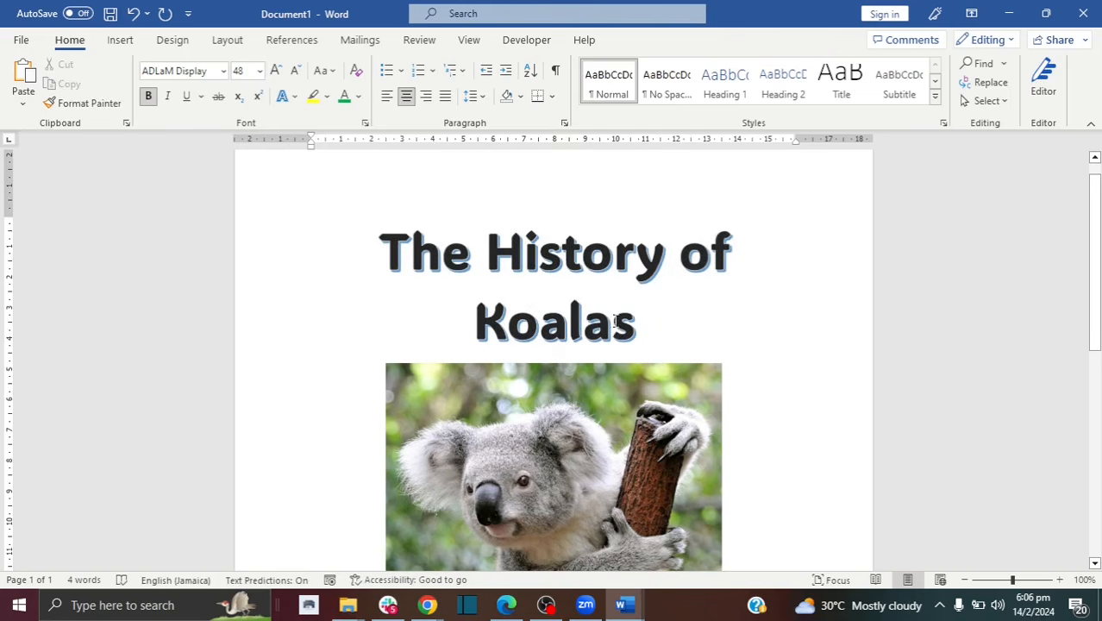
Step: Undo both text effects, returning the title to plain black
drag(638, 332, 468, 291)
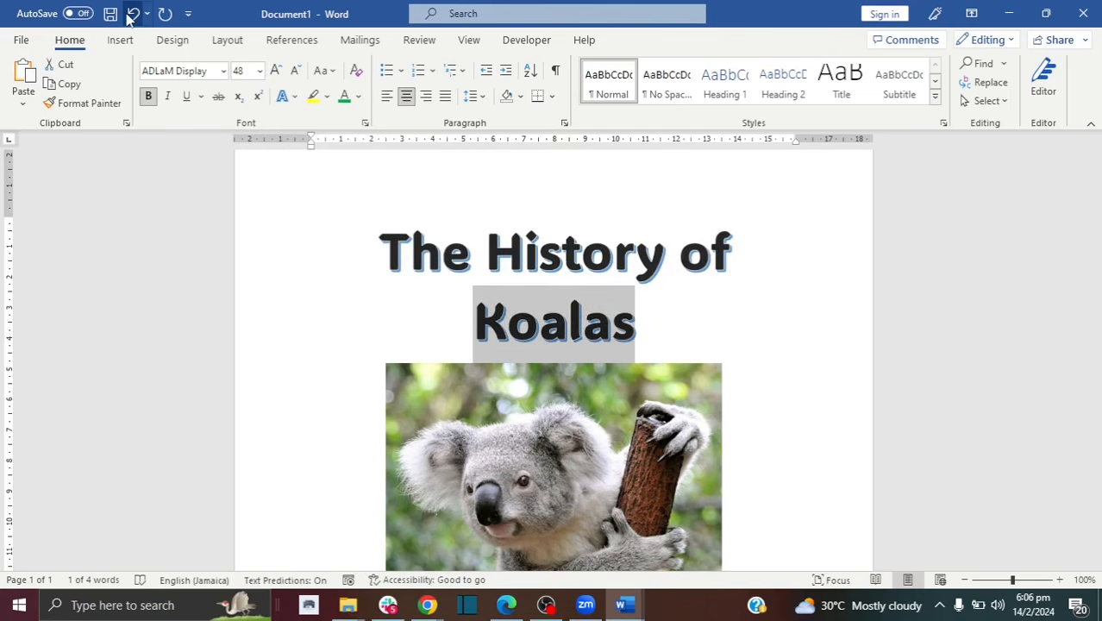
click(133, 13)
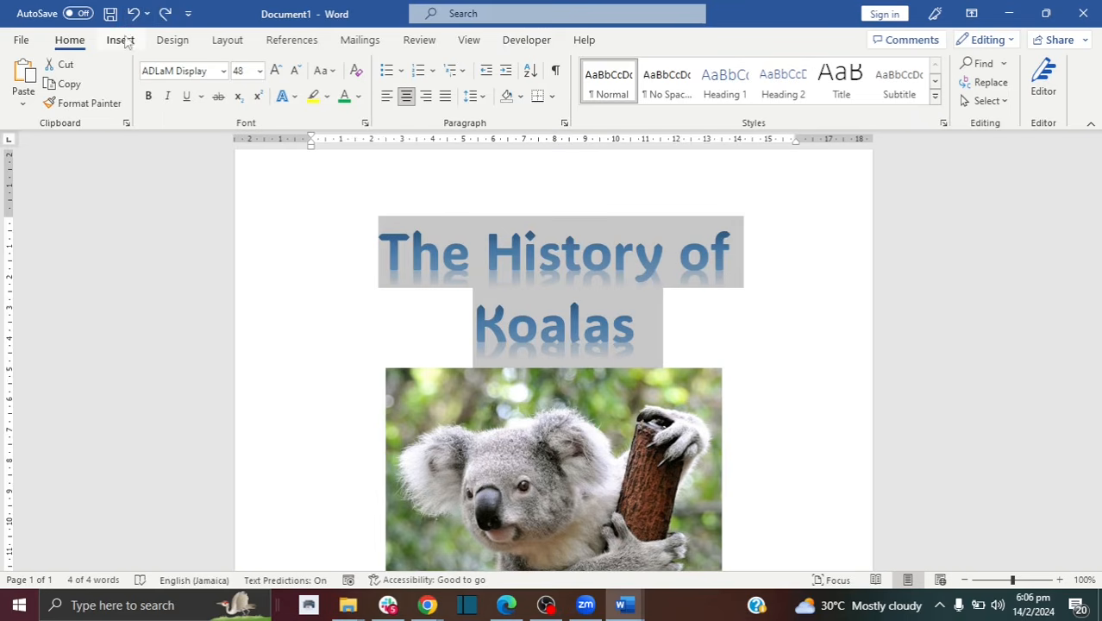
click(133, 14)
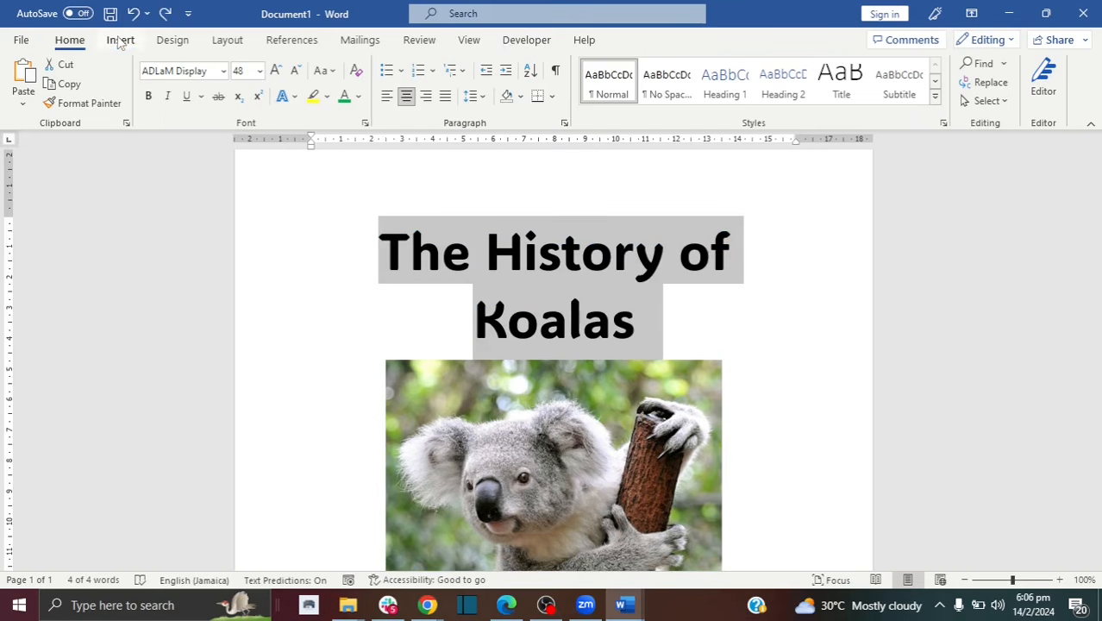
click(120, 41)
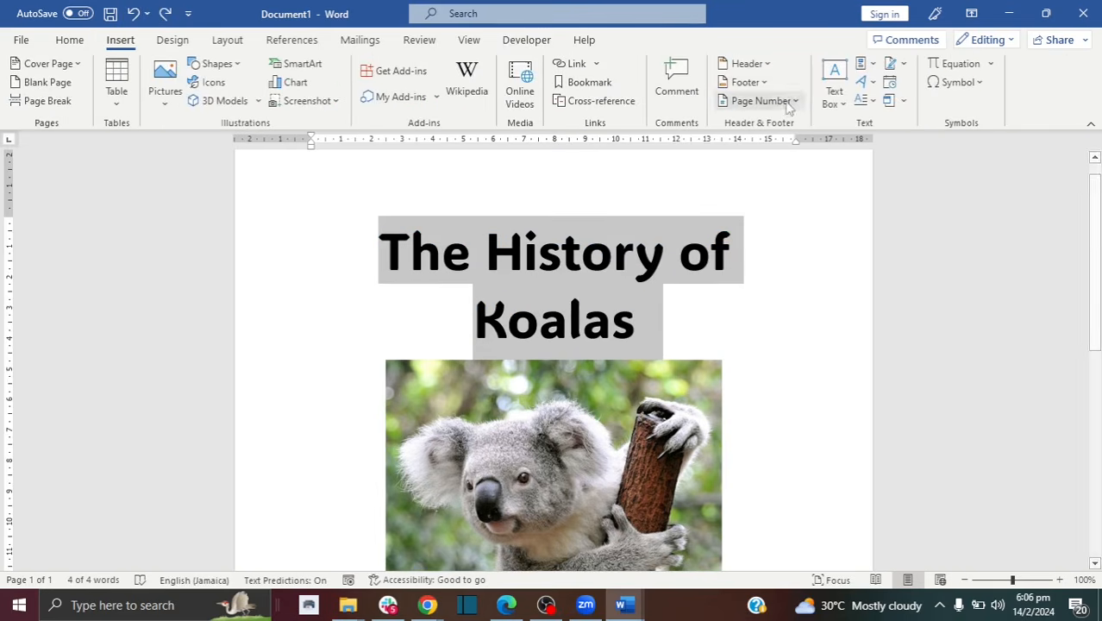
click(874, 83)
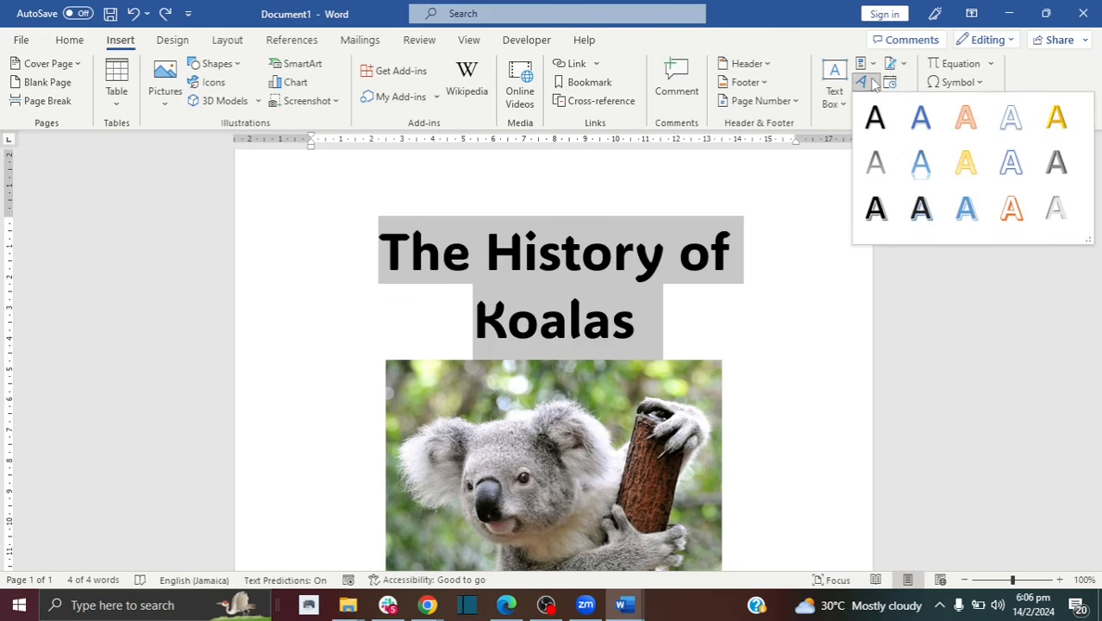
click(967, 211)
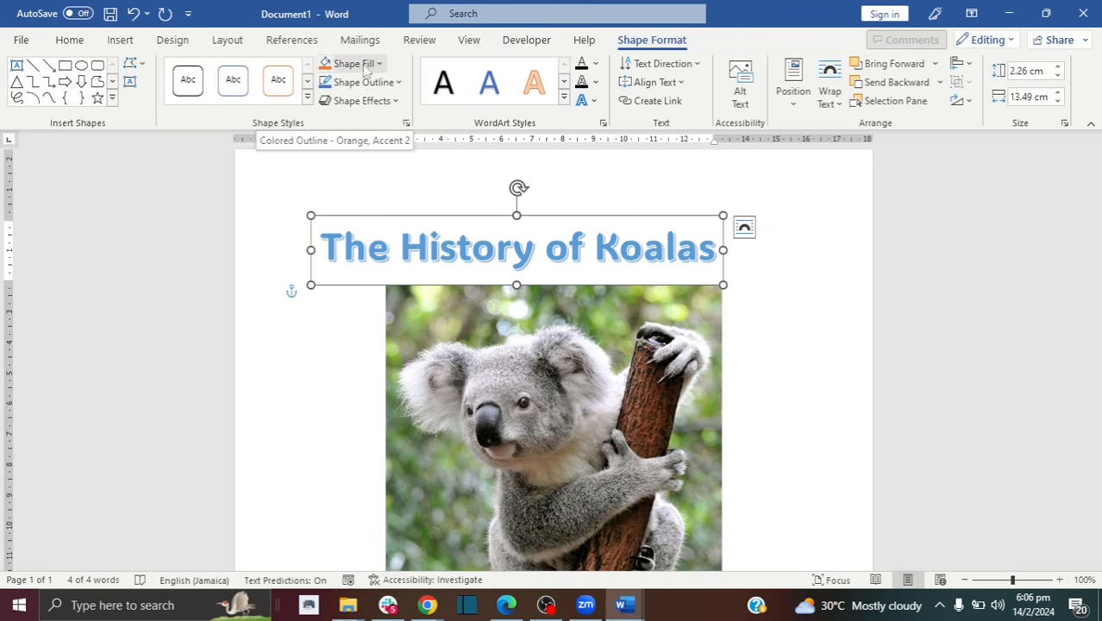
click(564, 82)
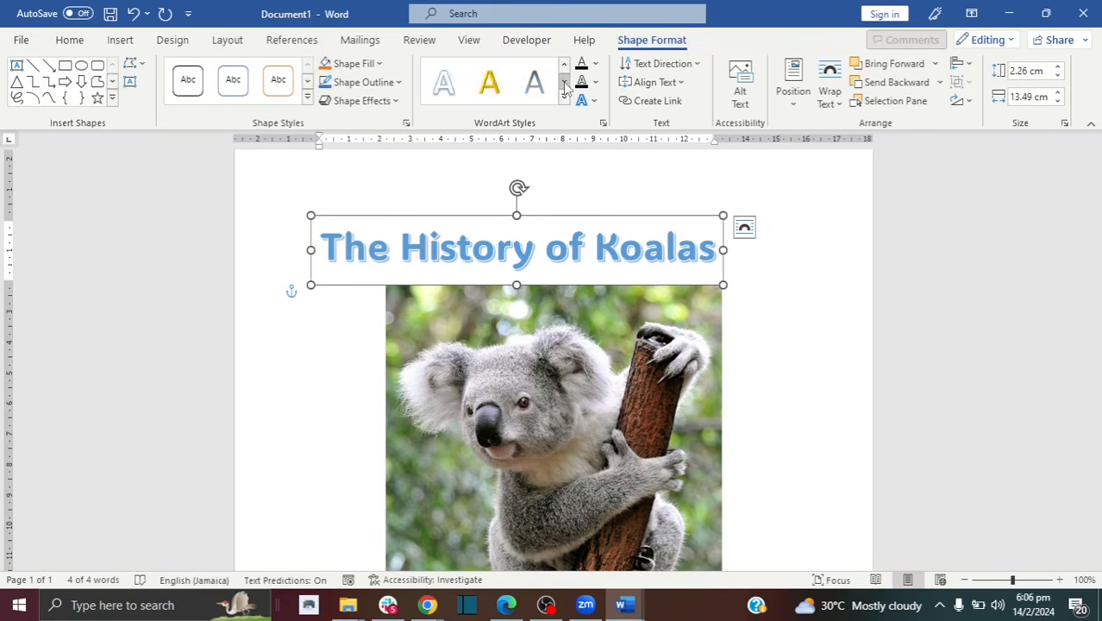
click(493, 89)
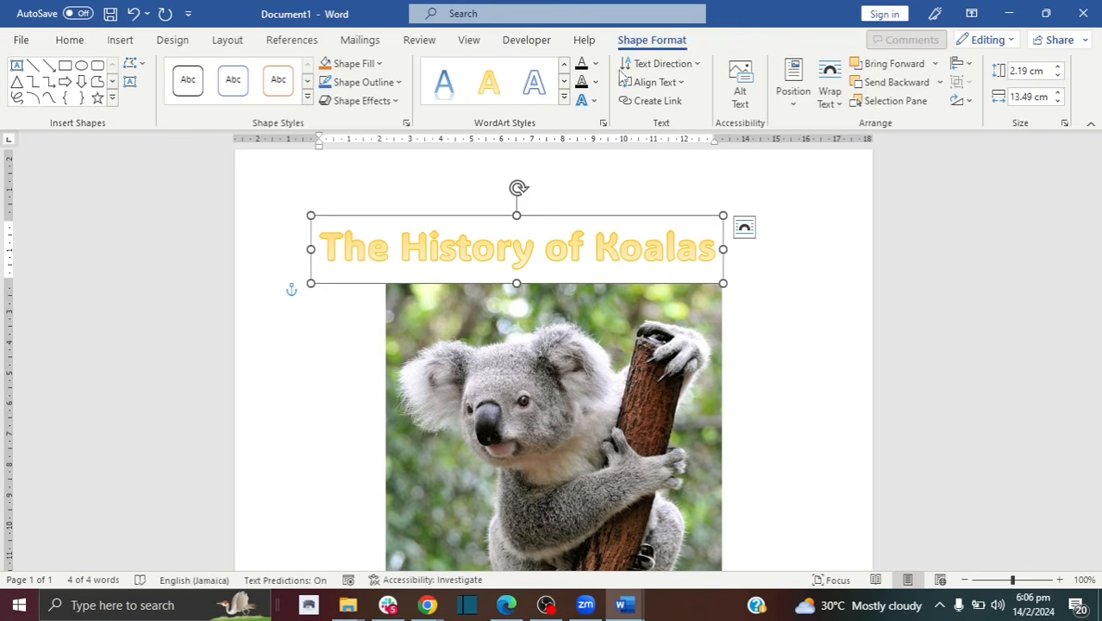
click(595, 82)
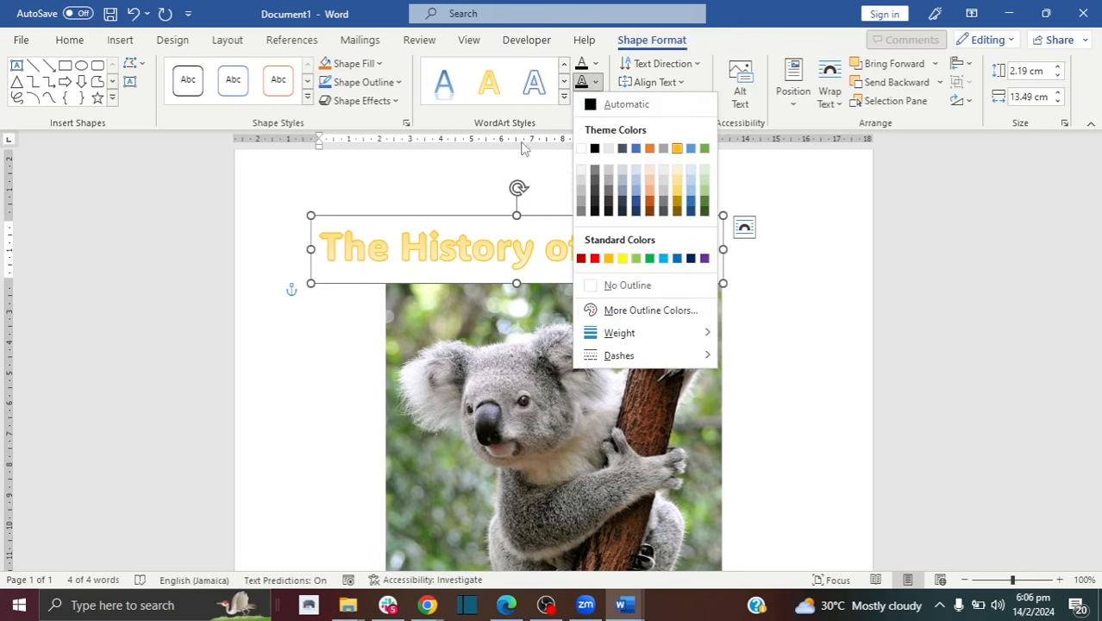
click(494, 188)
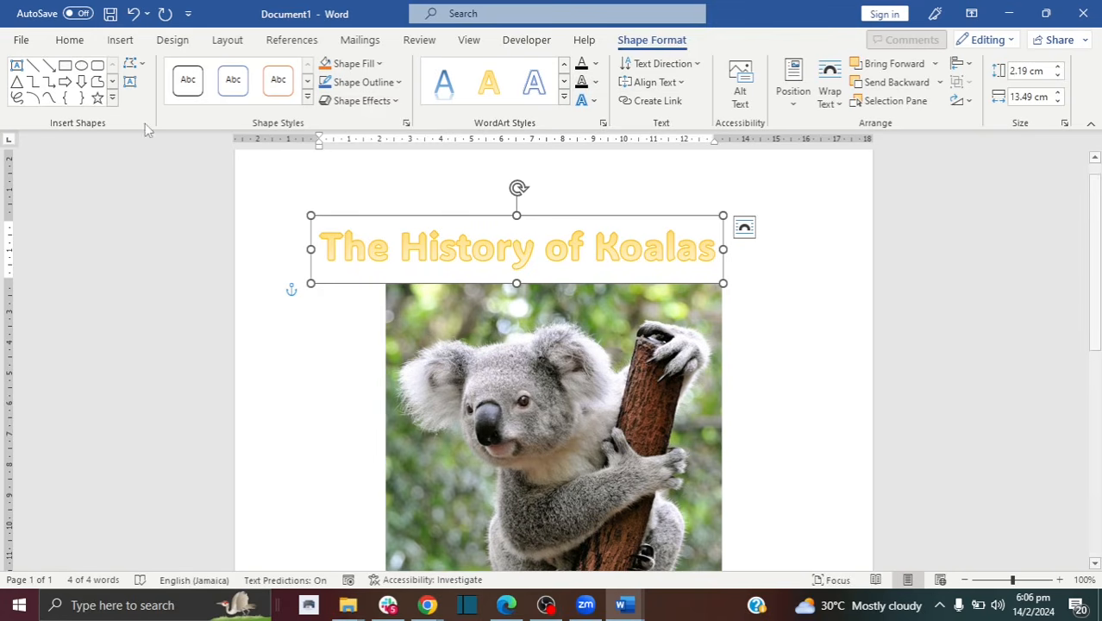
click(70, 41)
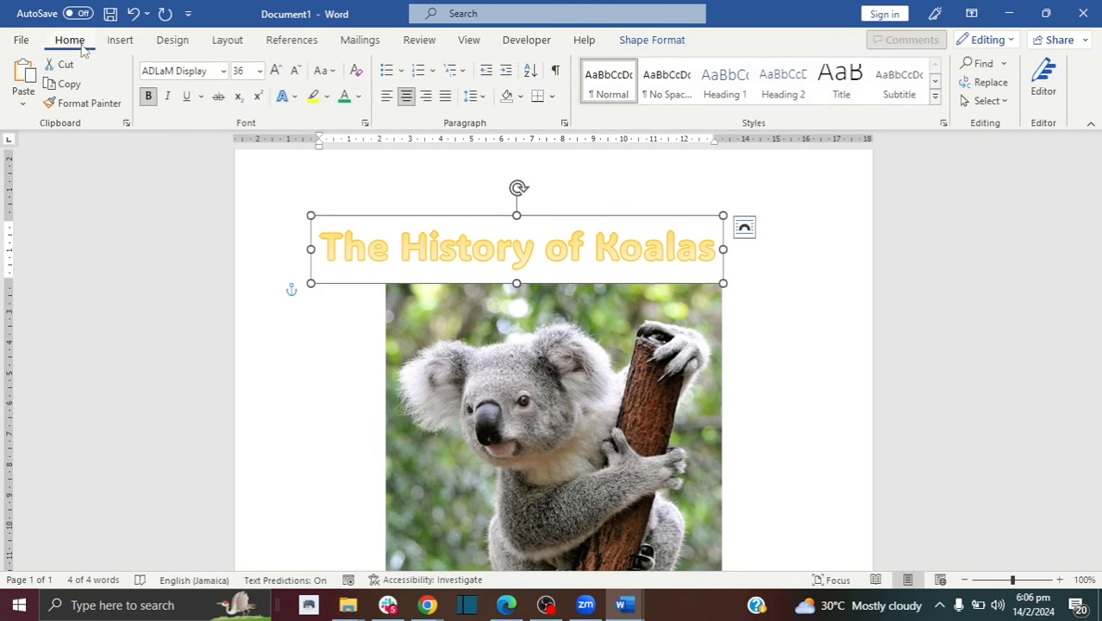
click(134, 14)
click(135, 19)
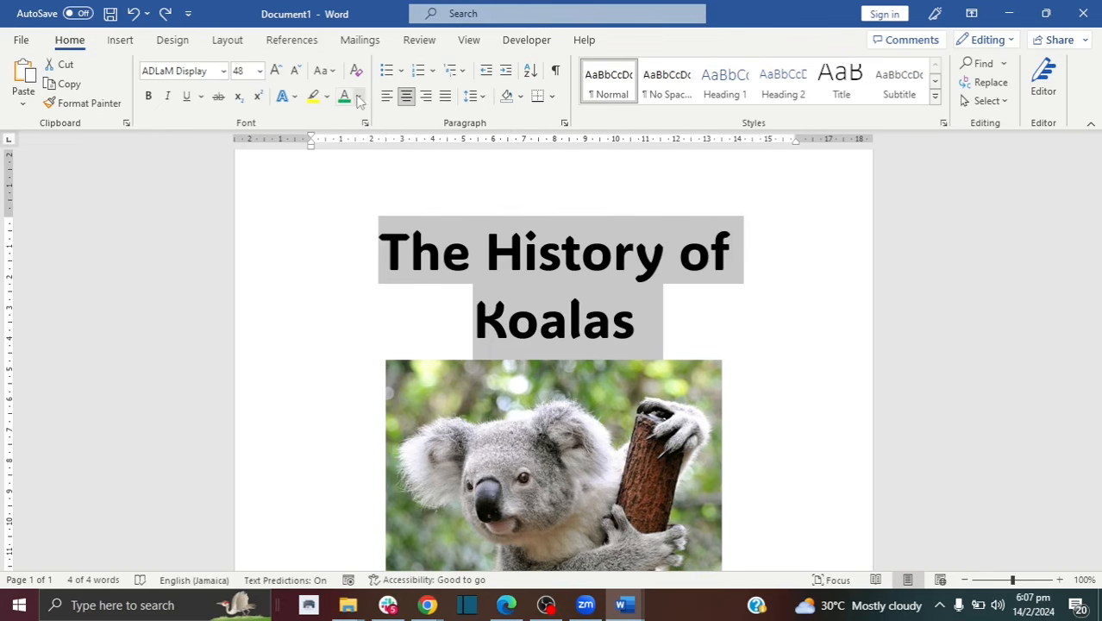
Step: Recolour the title 'The History of Koalas' green and move to the empty line below the photo
click(359, 96)
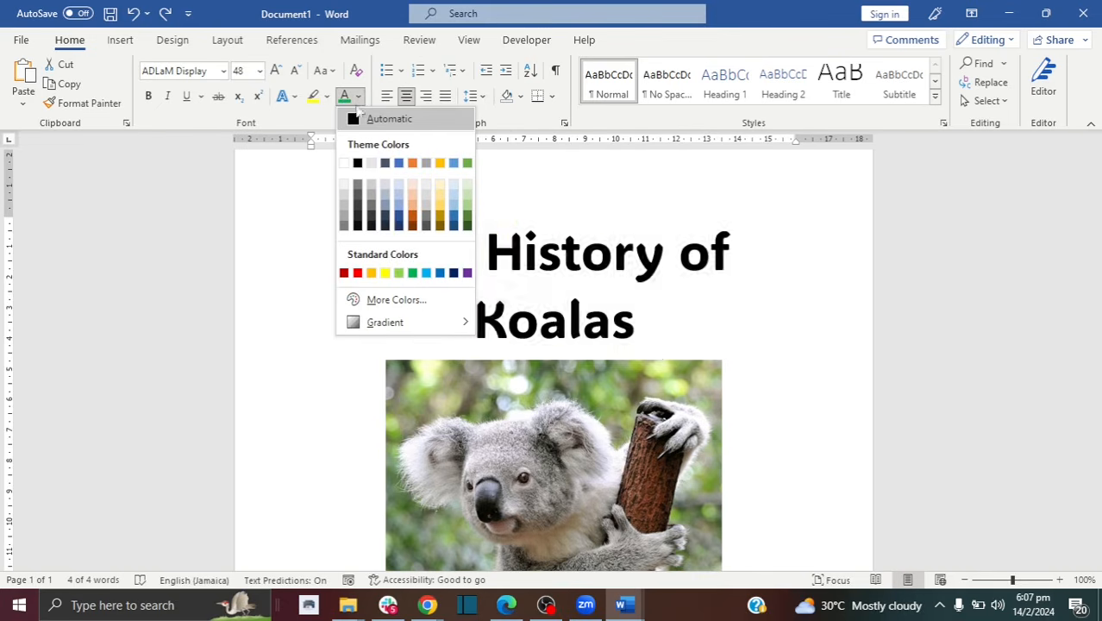
click(289, 200)
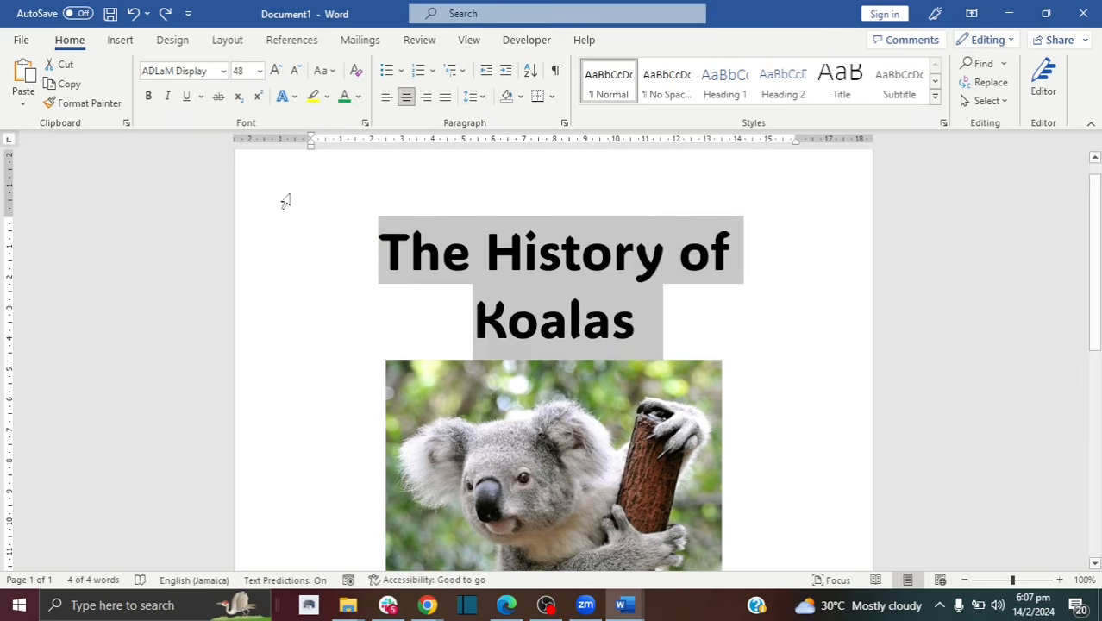
click(344, 96)
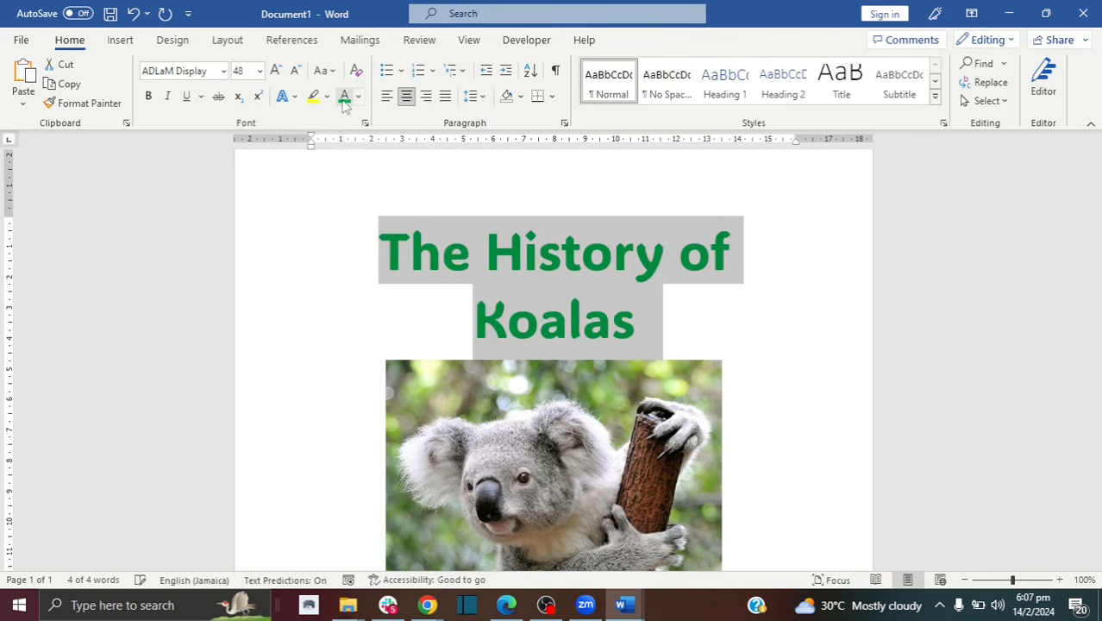
click(396, 295)
drag(1096, 248, 1099, 477)
click(801, 438)
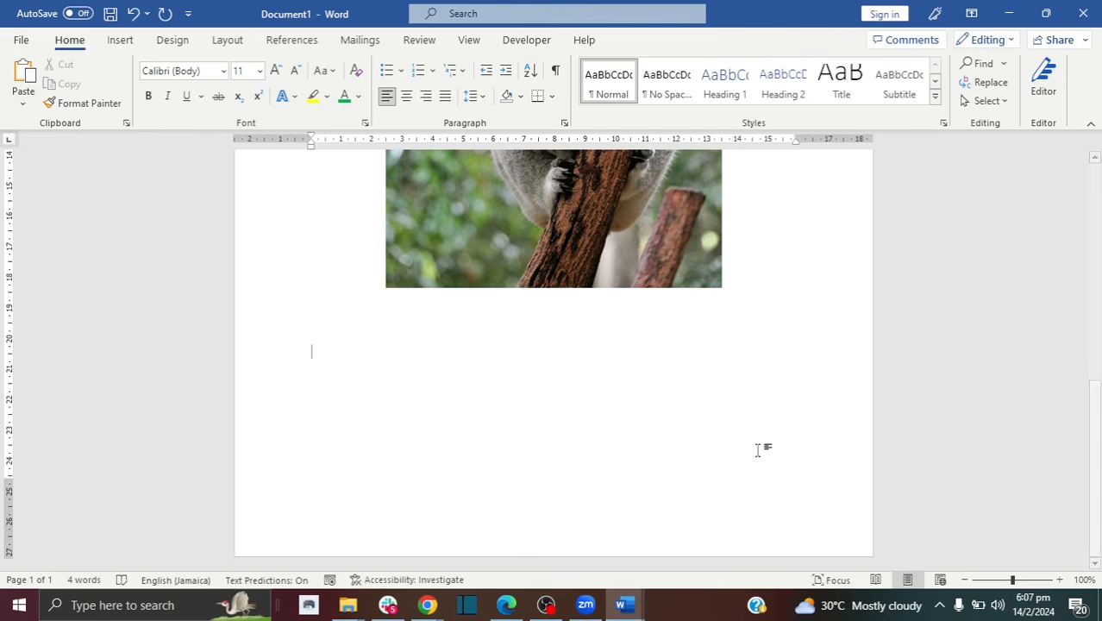
click(429, 606)
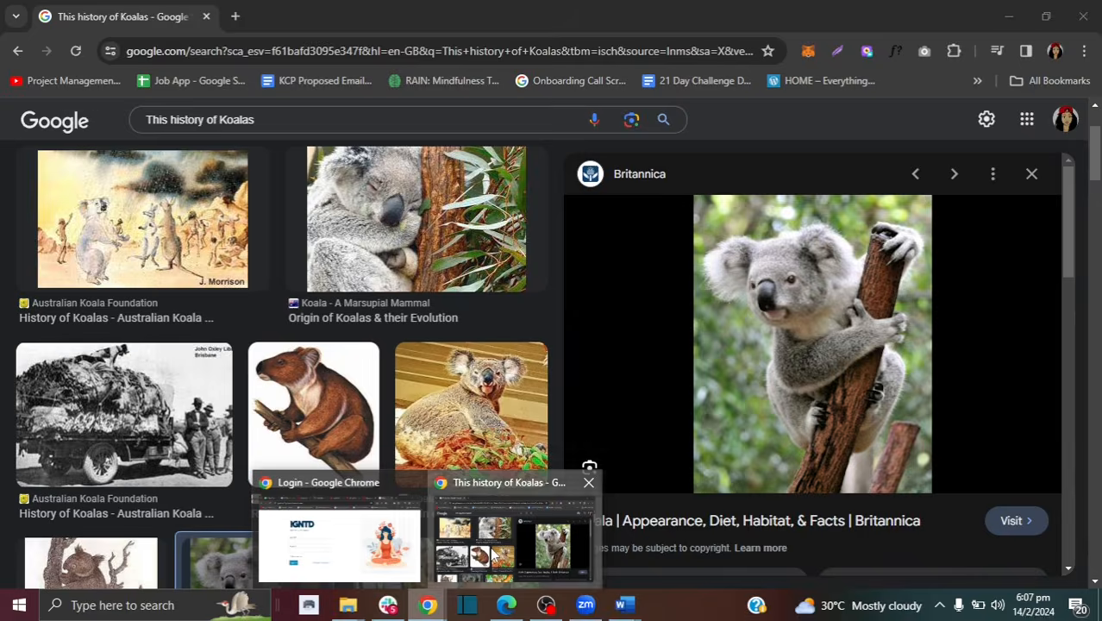
Step: In Chrome, switch the koala search to all results and scroll to the savethekoala.com history passage
click(489, 558)
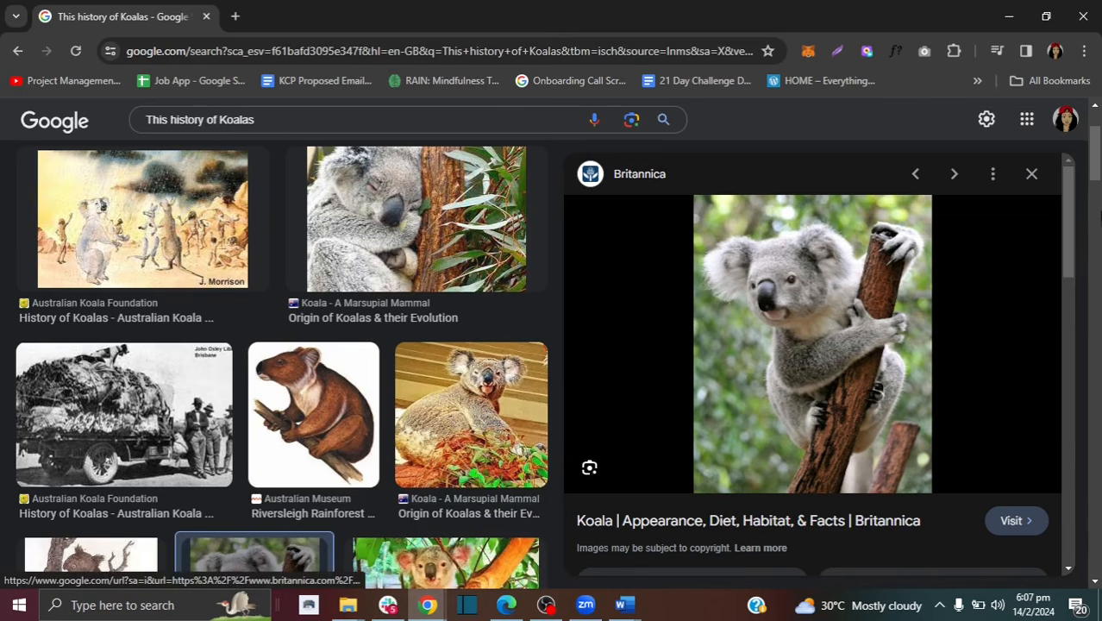
scroll(297, 188, up, 2)
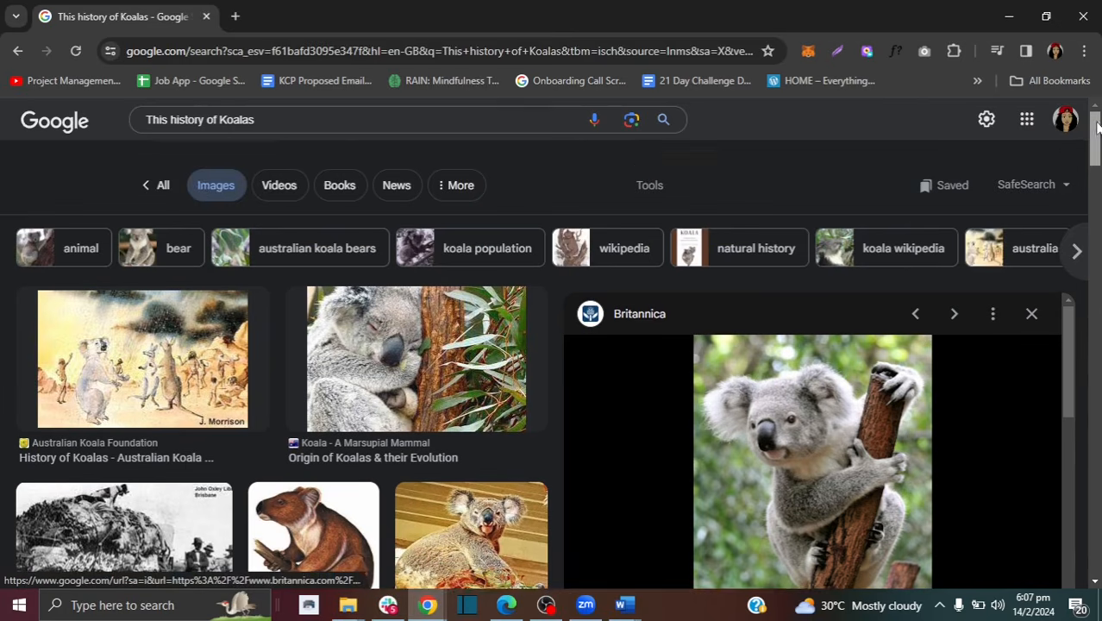
click(171, 188)
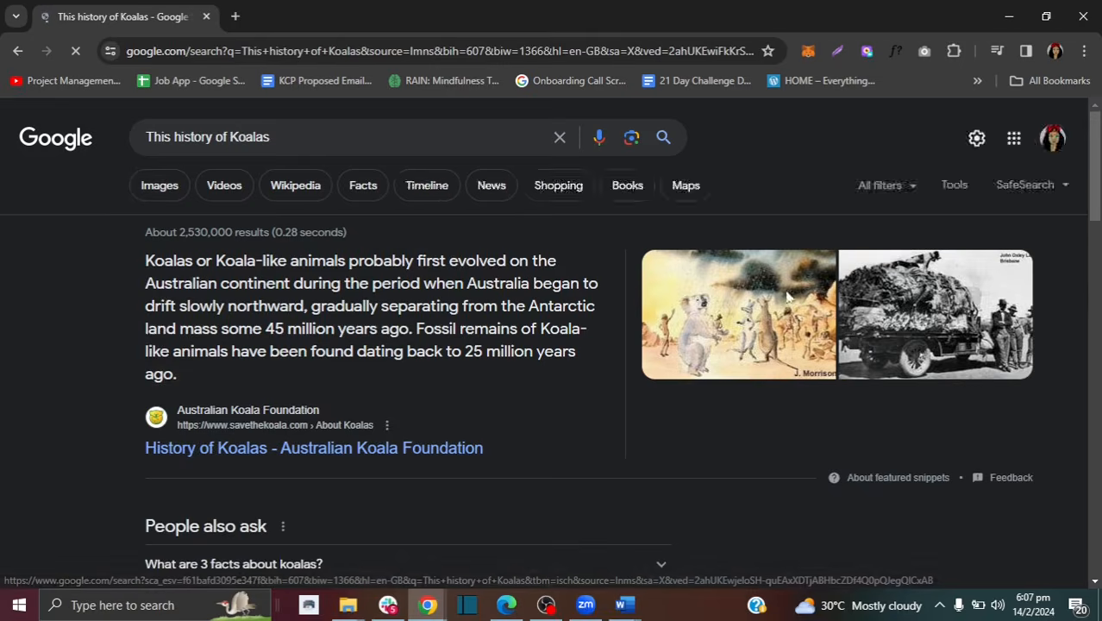
scroll(171, 188, down, 5)
scroll(791, 284, down, 1)
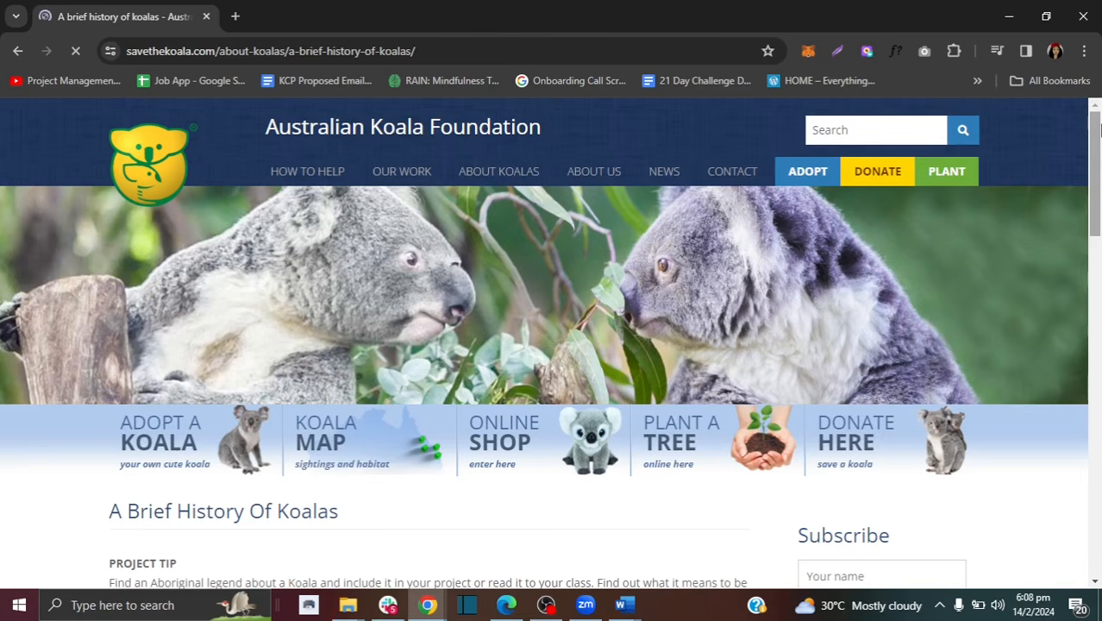
drag(1097, 168, 1095, 259)
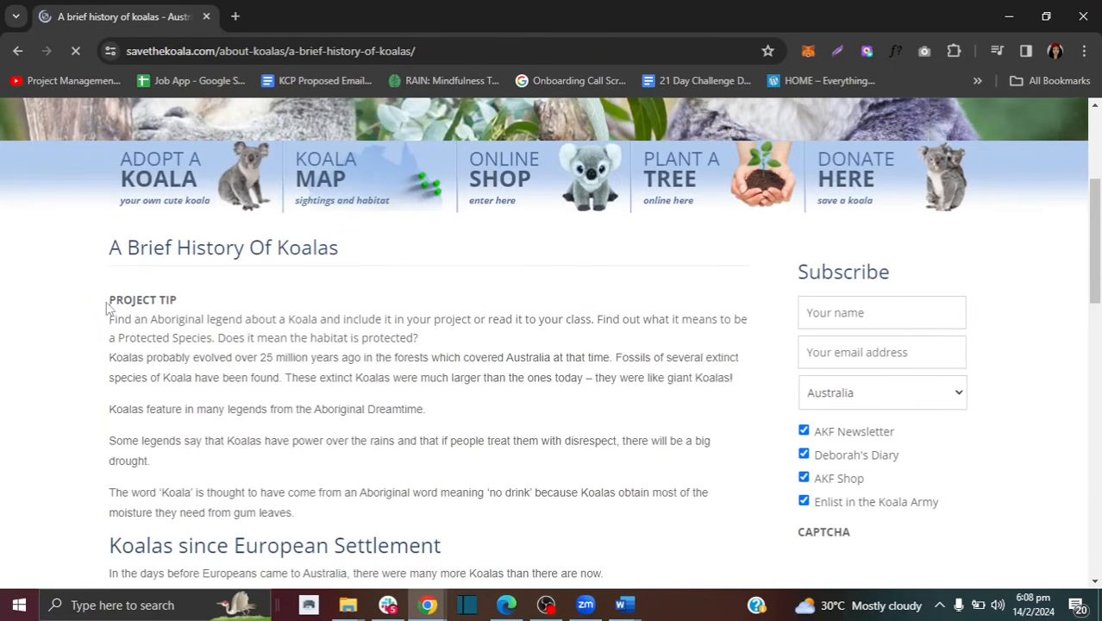
drag(109, 299, 420, 228)
click(439, 226)
scroll(468, 226, up, 11)
Step: Copy the text from PROJECT TIP through 'It is a marsupial.' and return to Word's Document1
drag(109, 188, 485, 406)
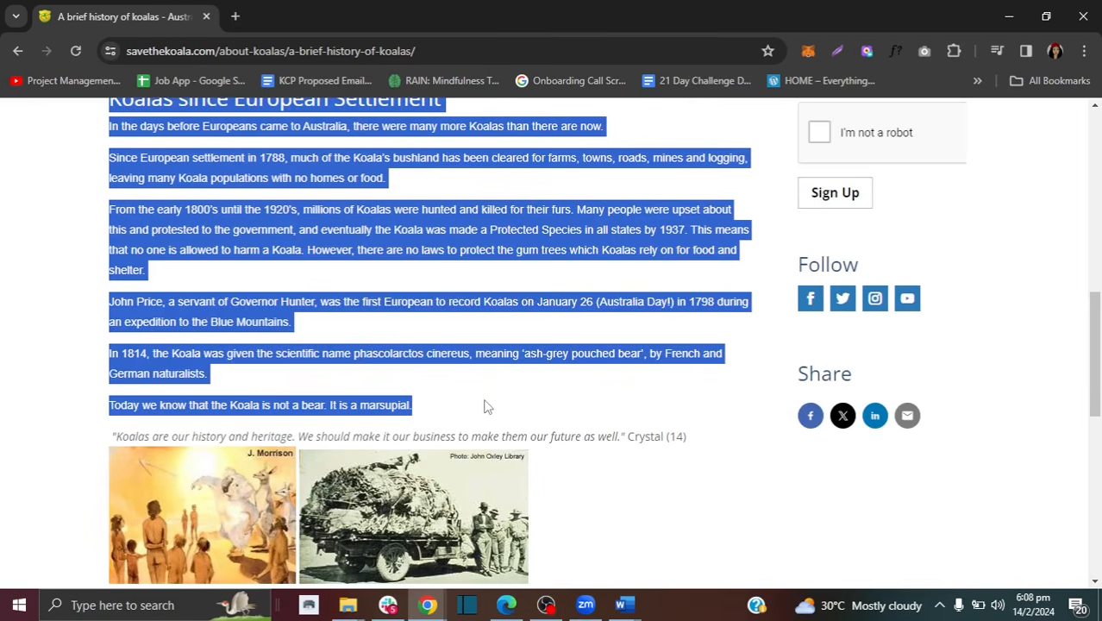
right_click(410, 301)
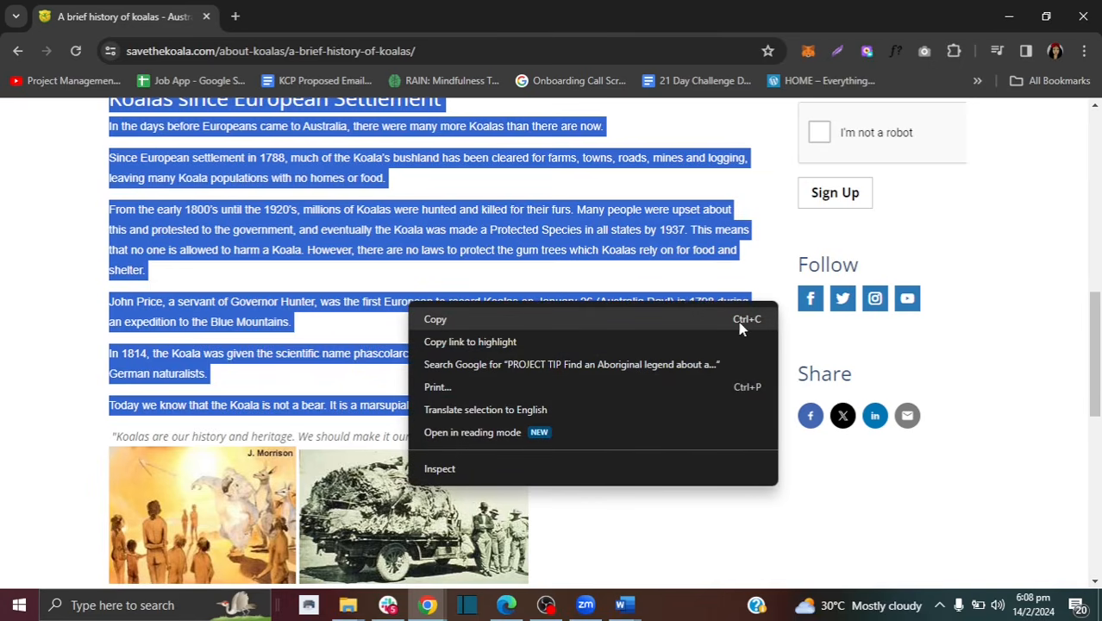
click(553, 317)
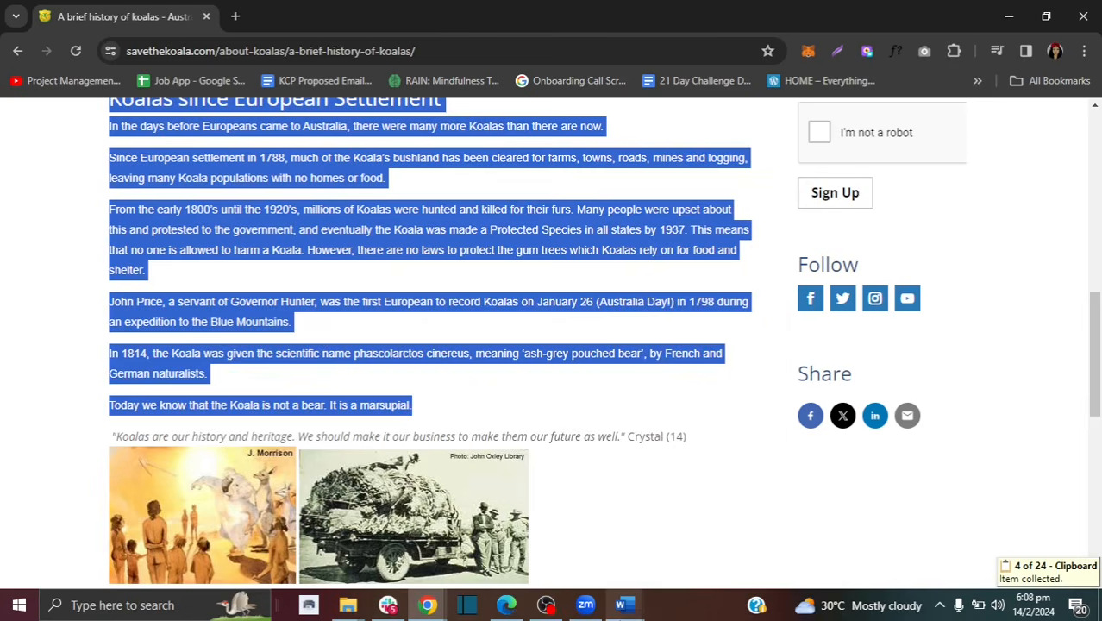
click(625, 605)
click(897, 539)
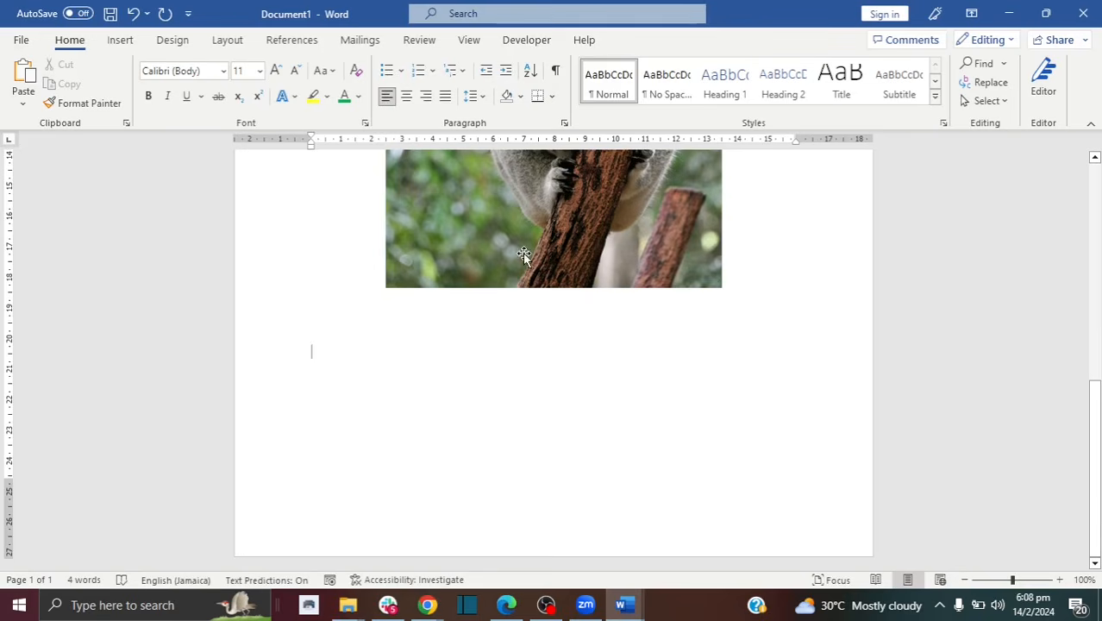
Step: Start a new page 2 below the photo and paste the copied koala history text
key(Return)
key(Return)
key(Return)
key(Return)
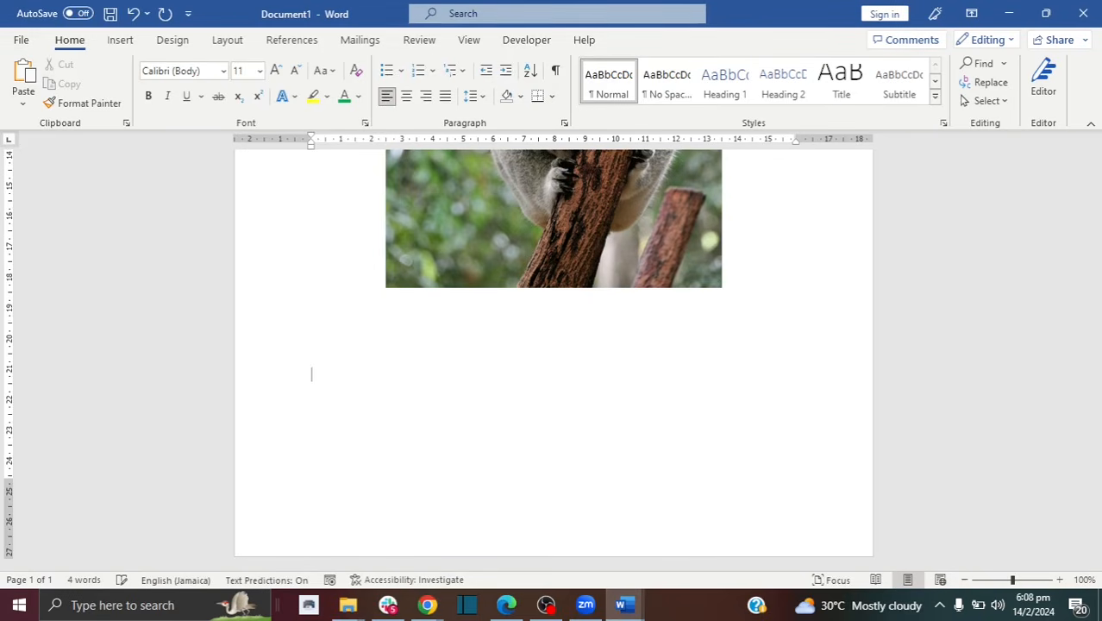
key(Return)
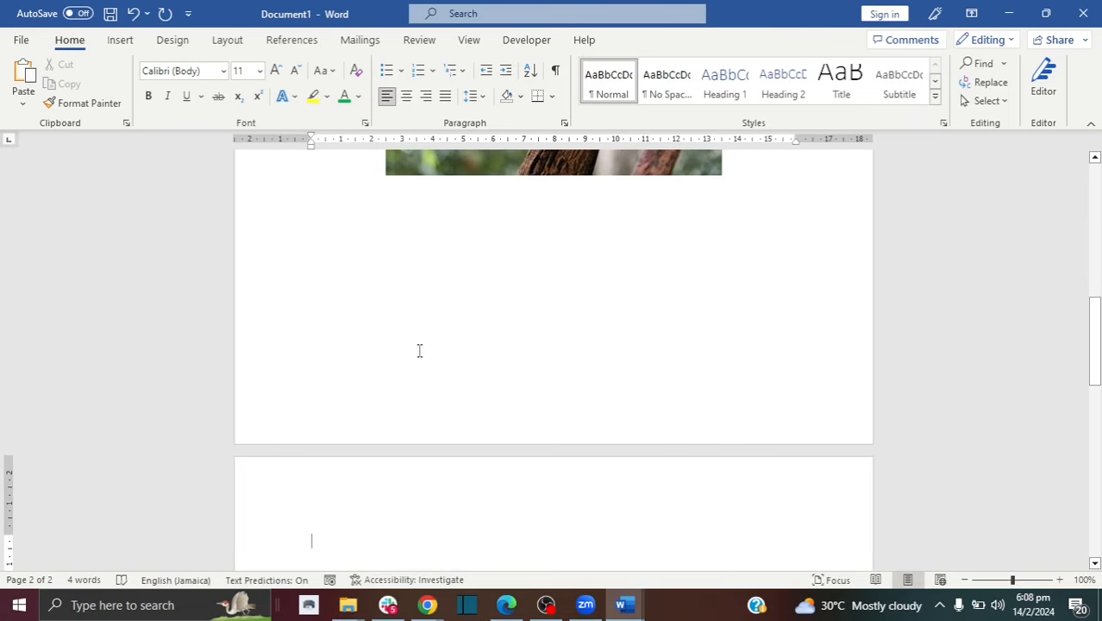
key(ctrl+v)
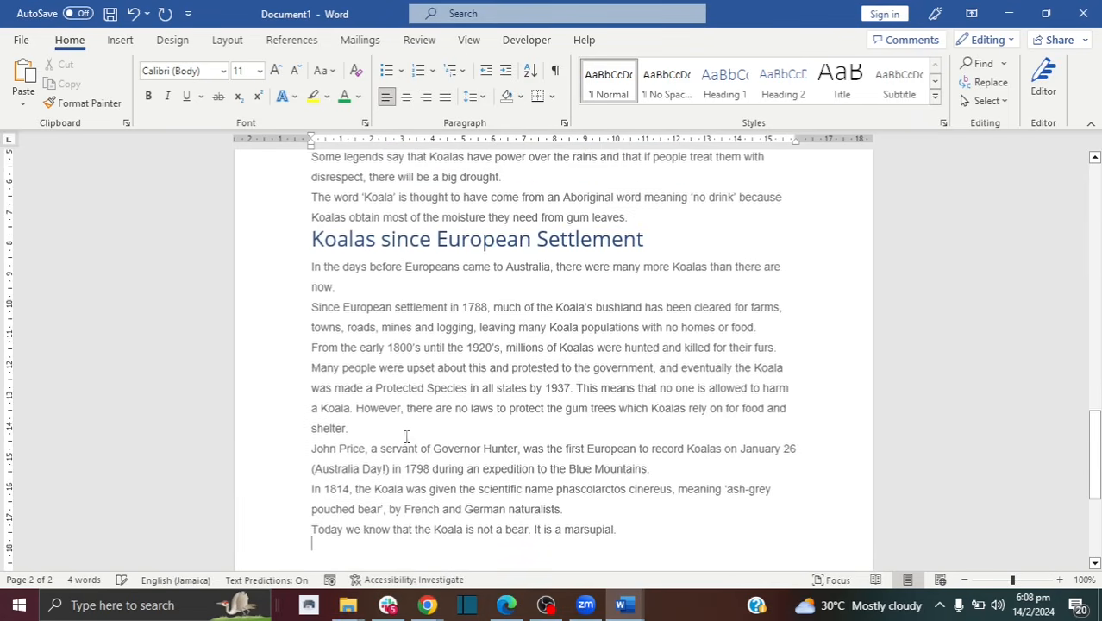
Step: Remove the stray 'Ctrl+v' line above PROJECT TIP
scroll(949, 417, up, 8)
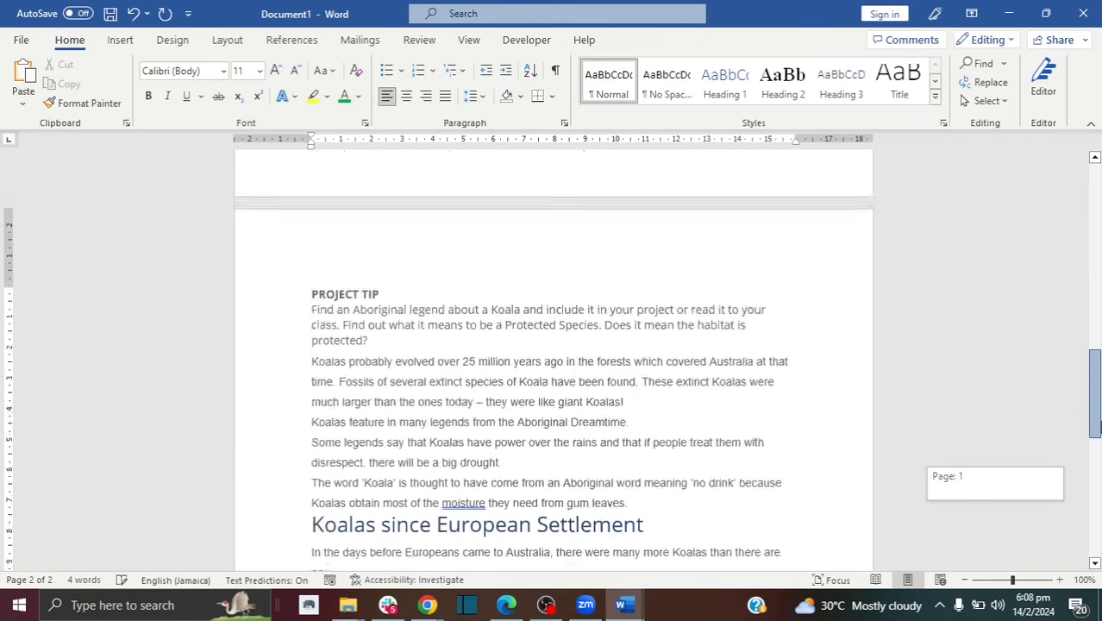
right_click(511, 381)
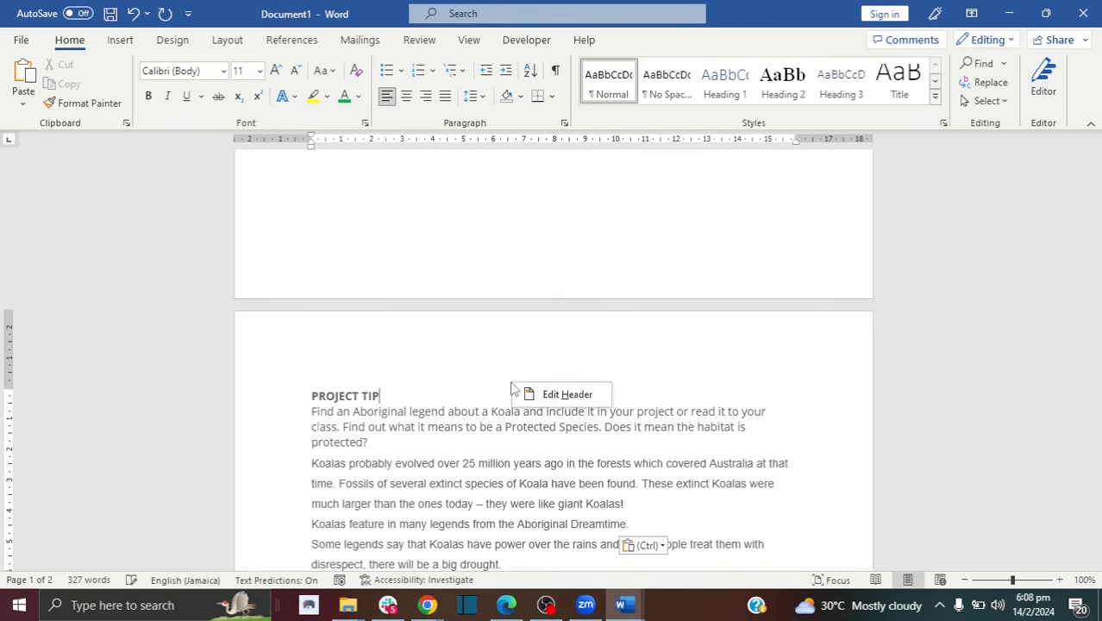
click(315, 400)
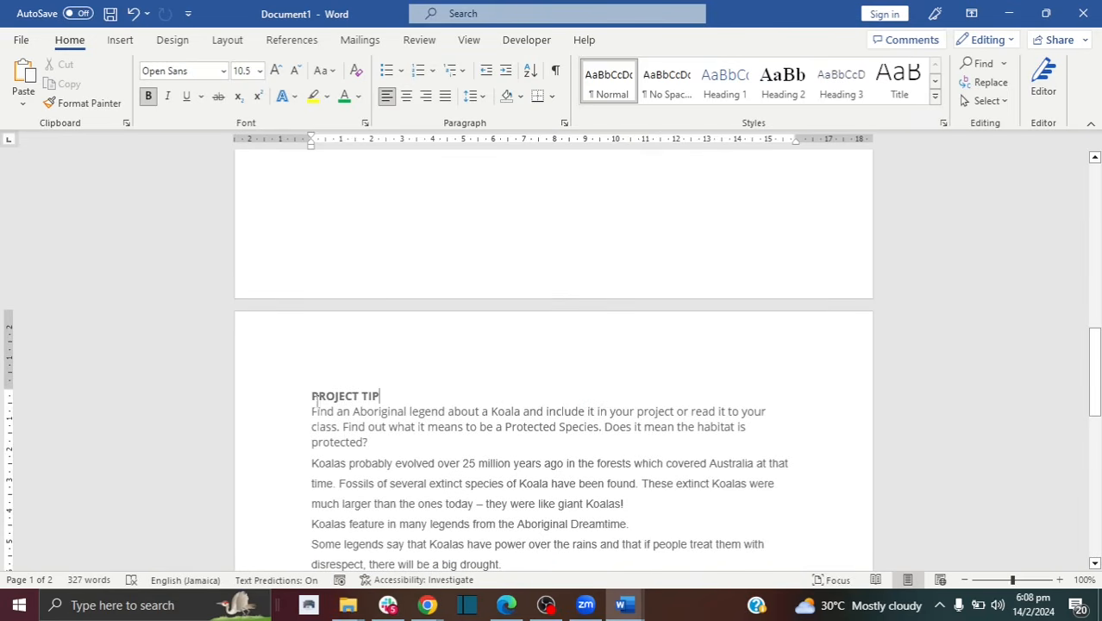
key(Return)
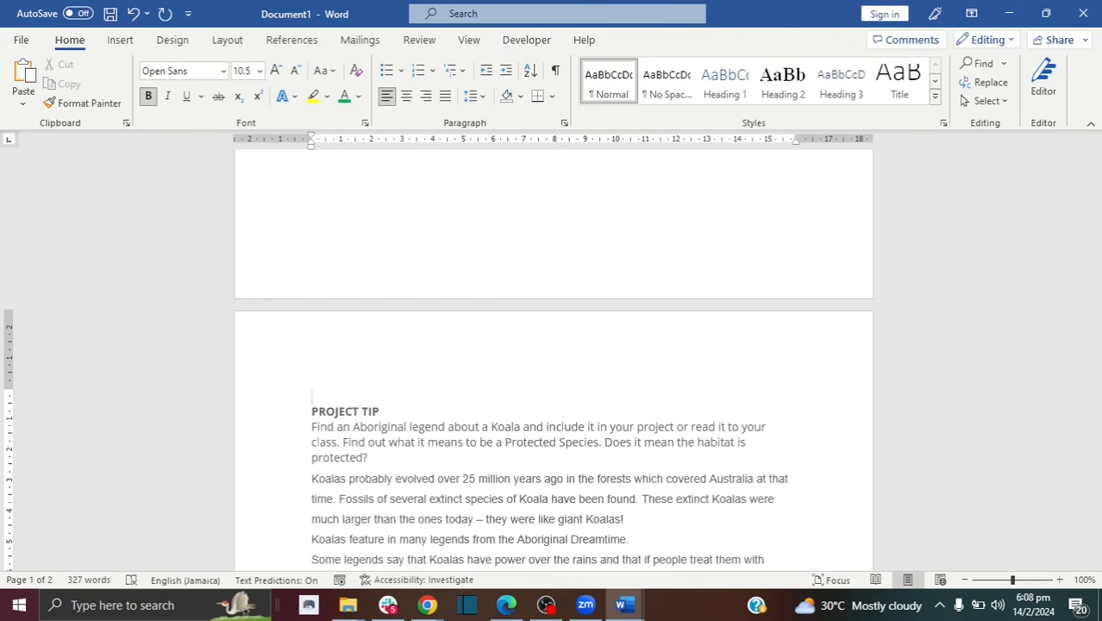
right_click(314, 398)
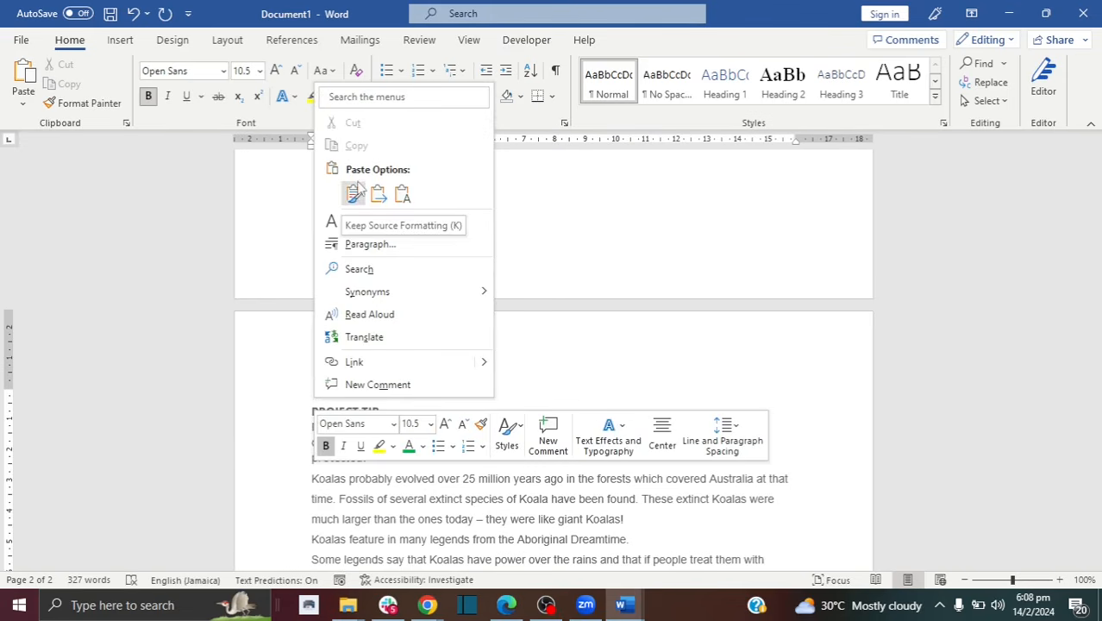
click(291, 426)
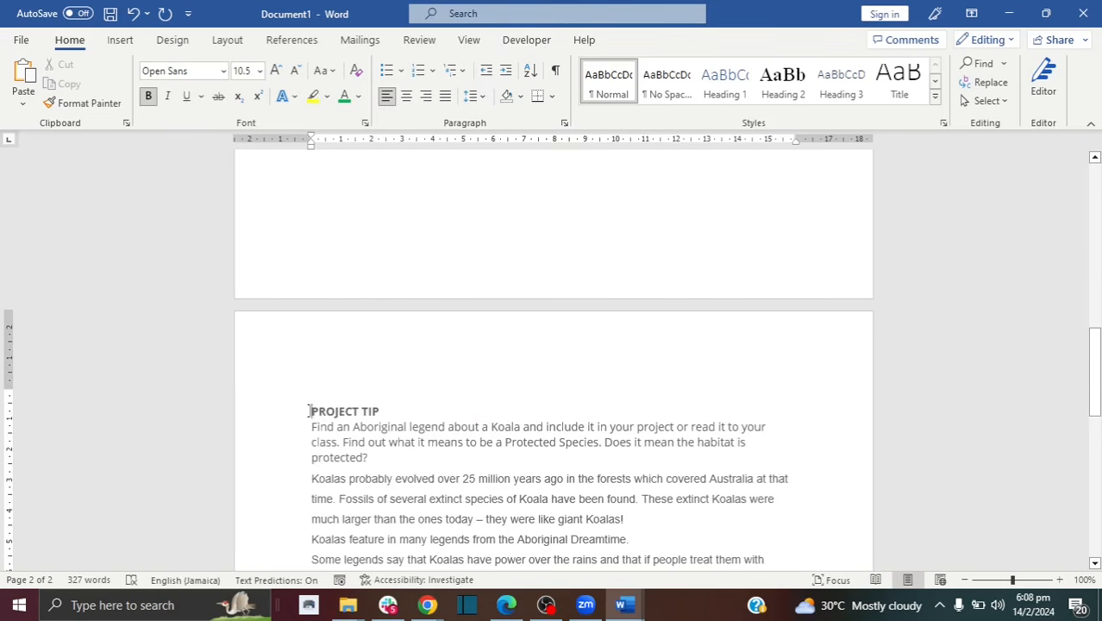
text(c)
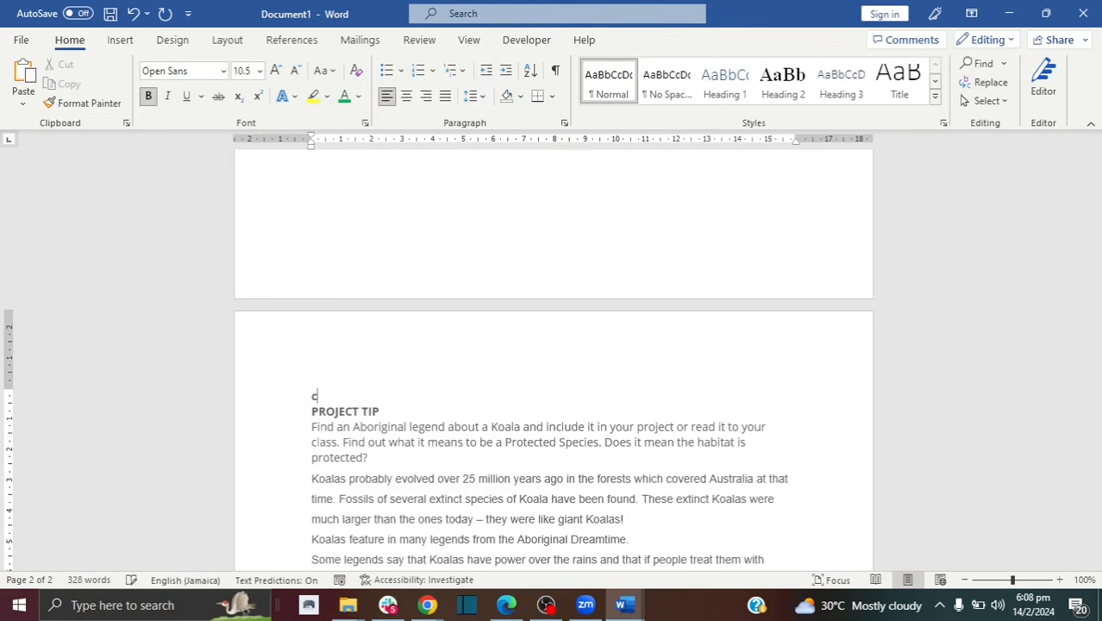
text(trl+v)
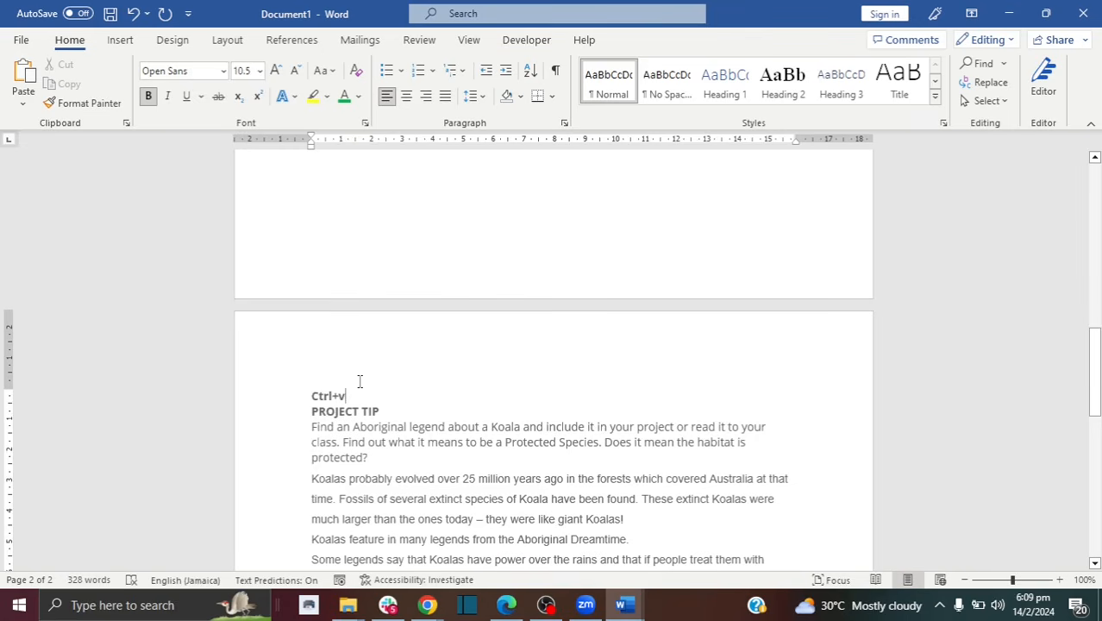
drag(356, 395, 312, 396)
key(BackSpace)
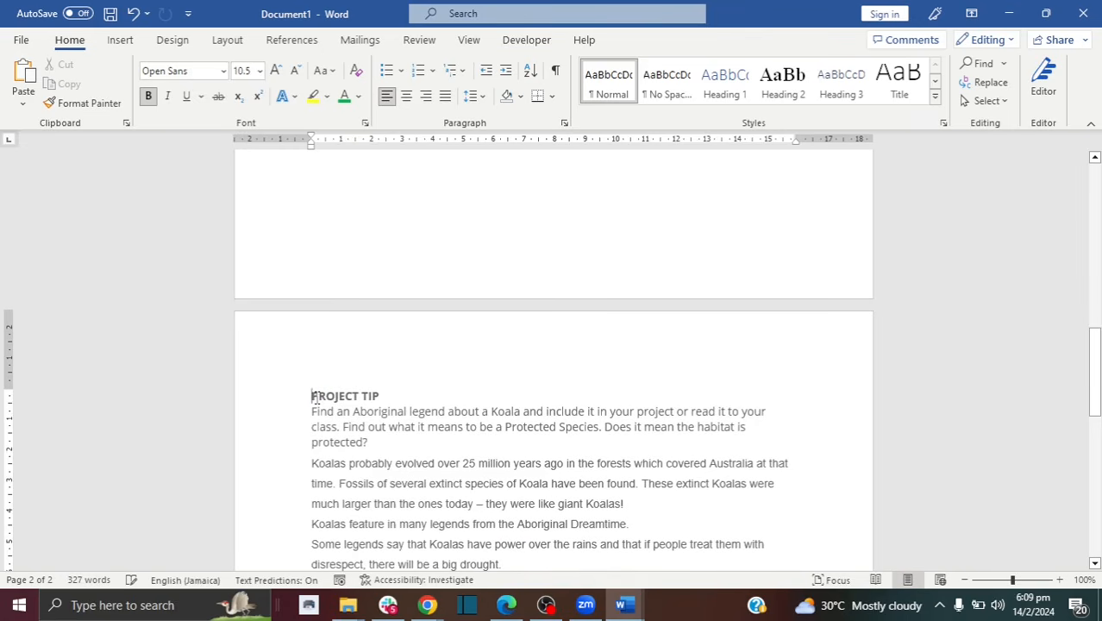
key(Down)
key(Down)
key(Down)
key(Down)
key(Down)
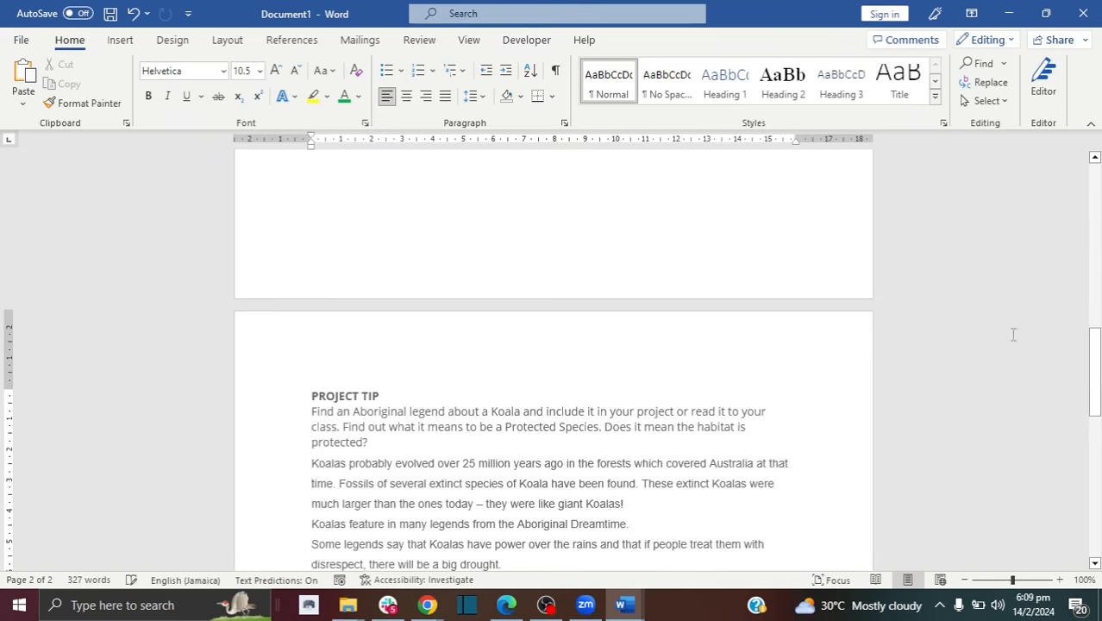
drag(1095, 358, 1097, 453)
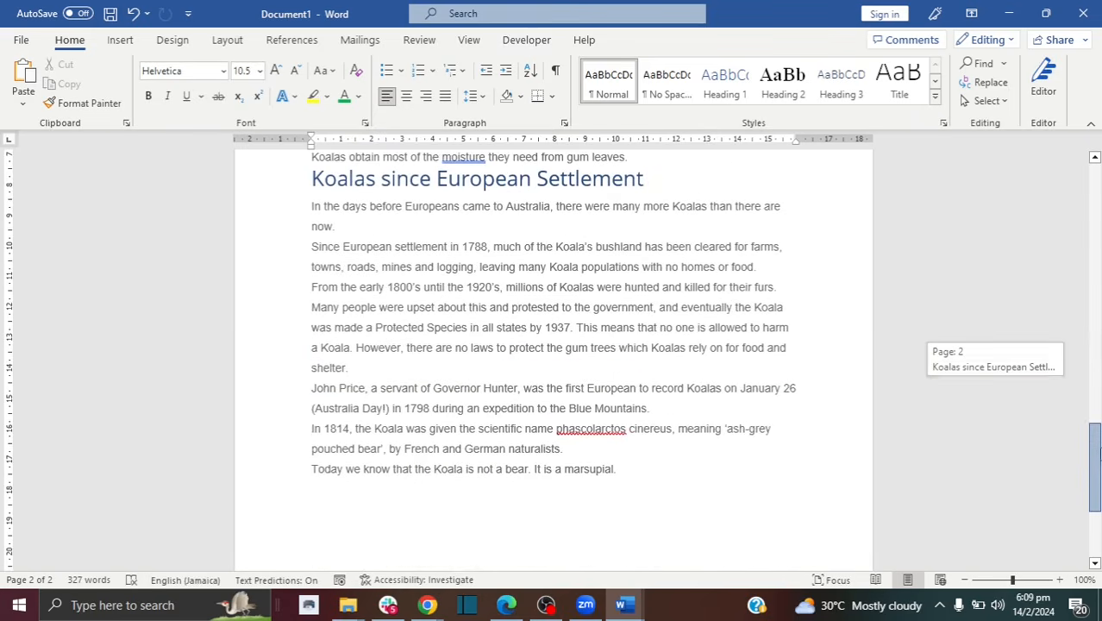
drag(637, 463, 288, 491)
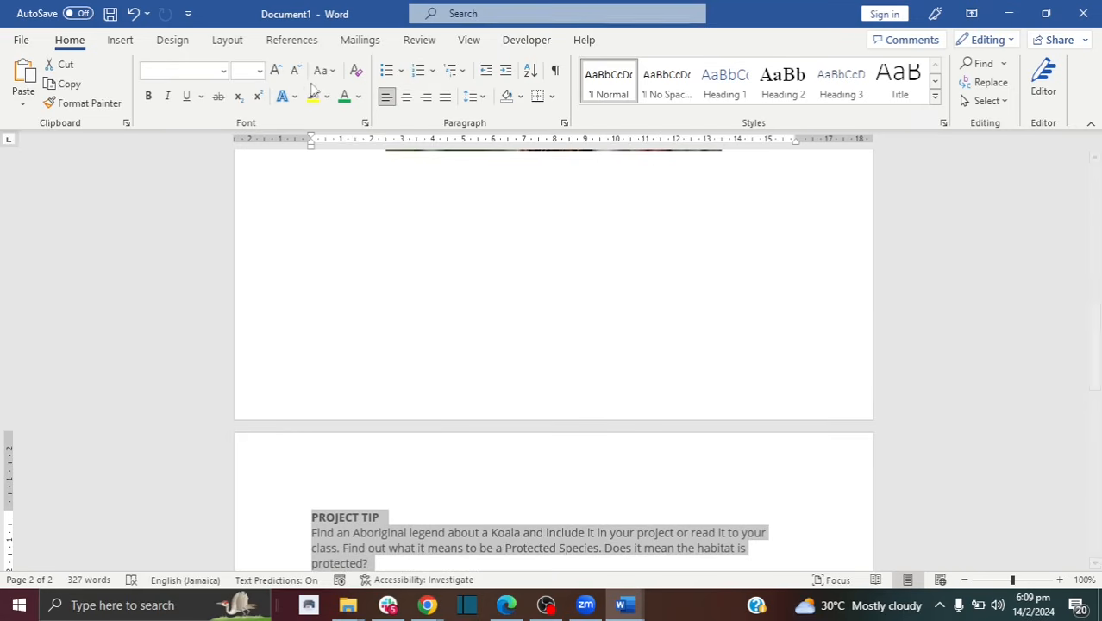
Step: Make the pasted koala text black
click(359, 96)
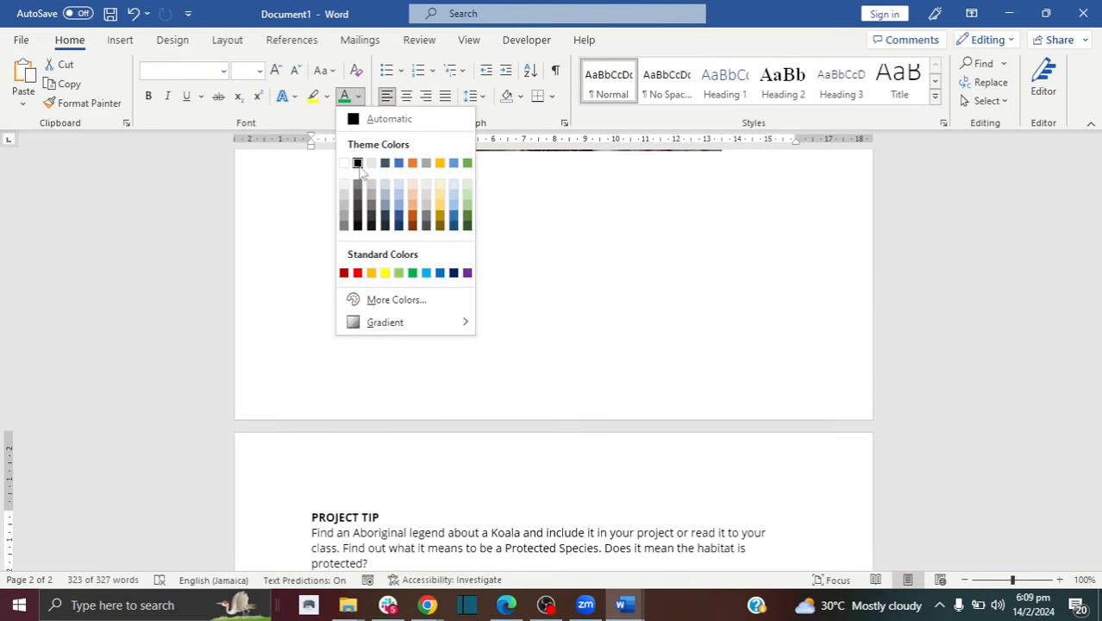
click(358, 164)
click(423, 507)
Step: Make PROJECT TIP 12 pt 'Project Tip' in Capitalize Each Word case with an empty line below
click(288, 524)
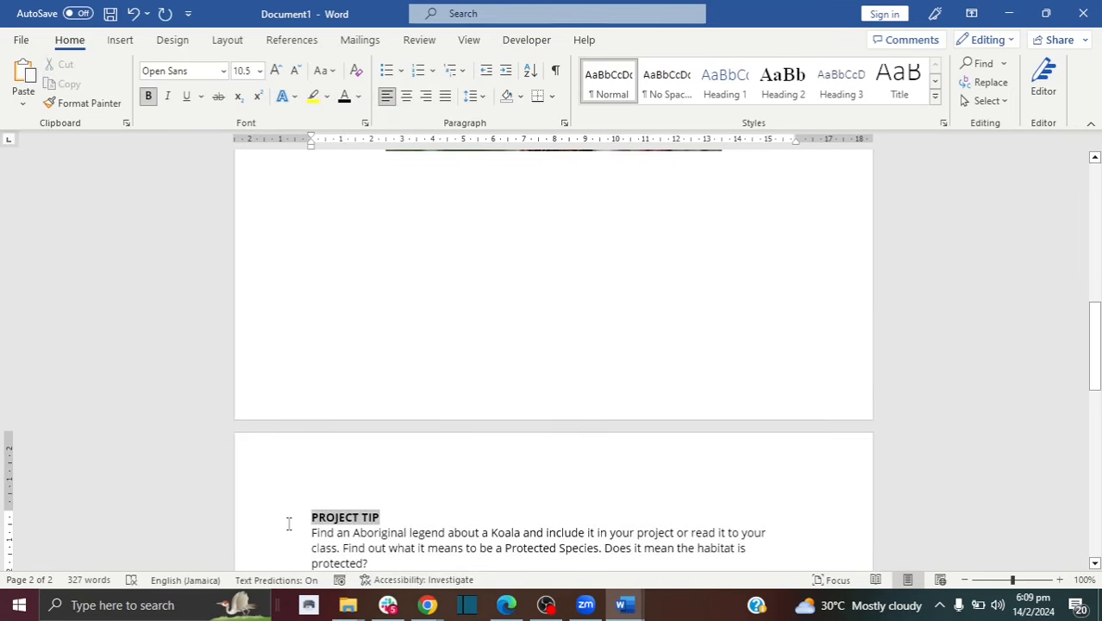
click(284, 516)
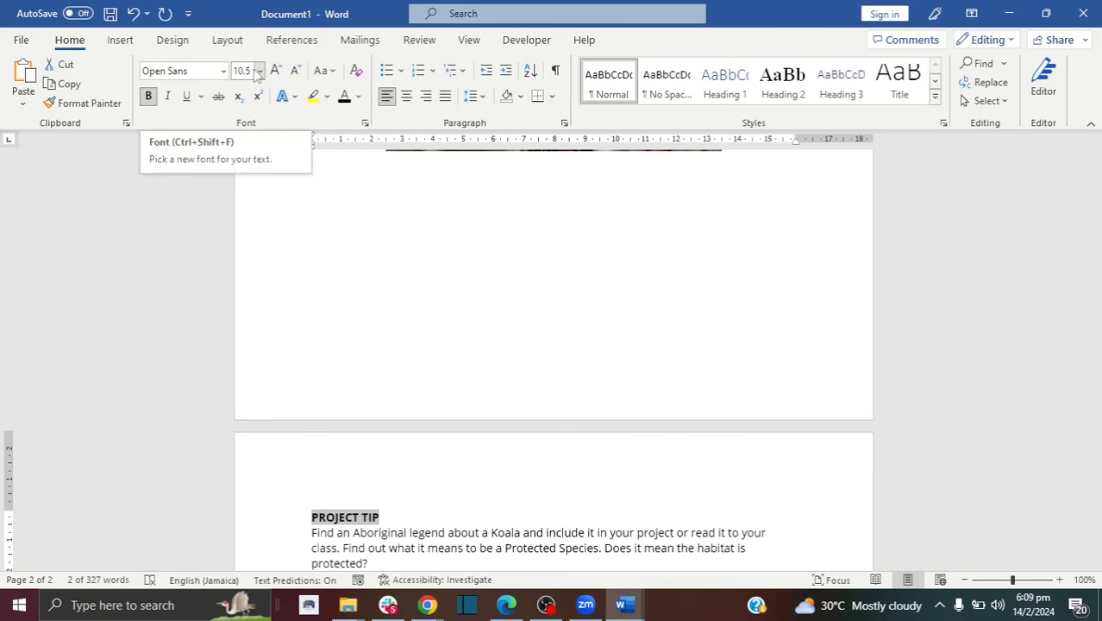
click(274, 70)
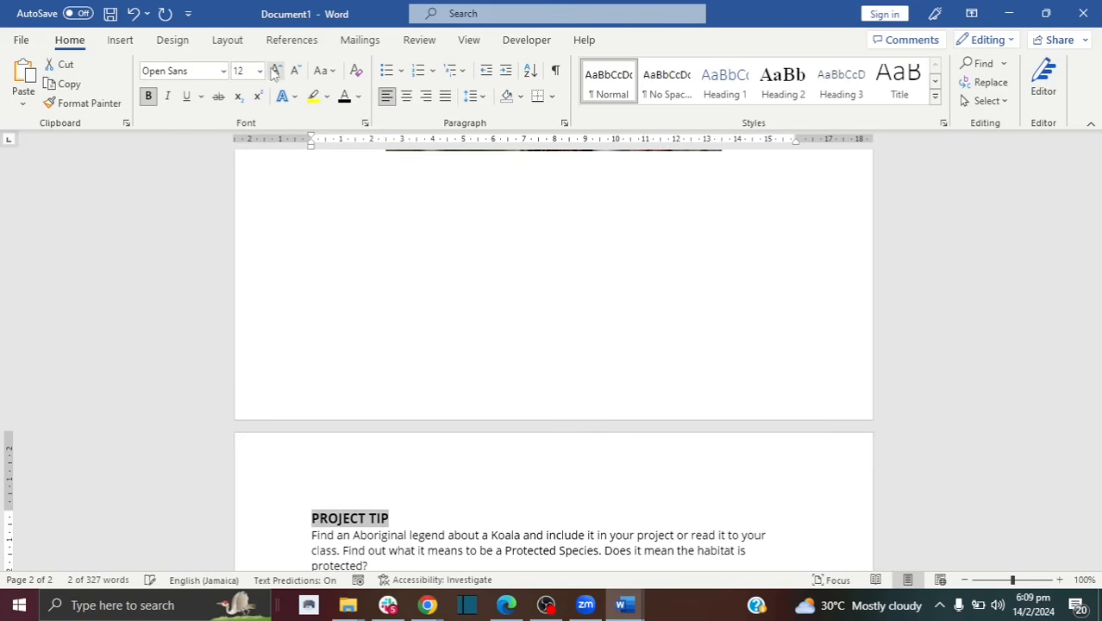
click(323, 71)
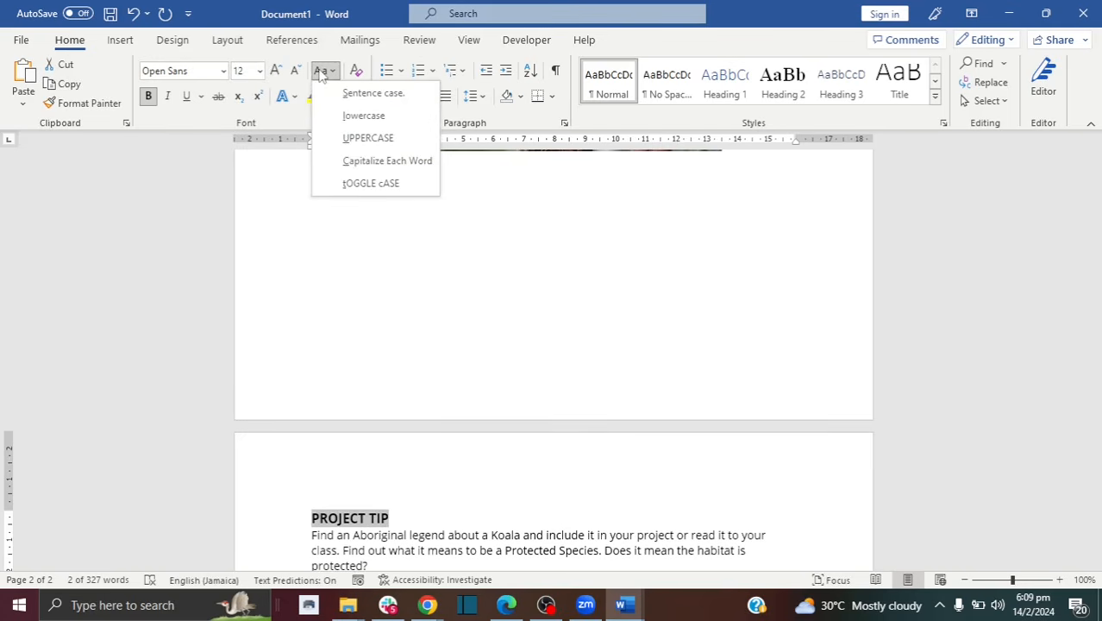
click(355, 121)
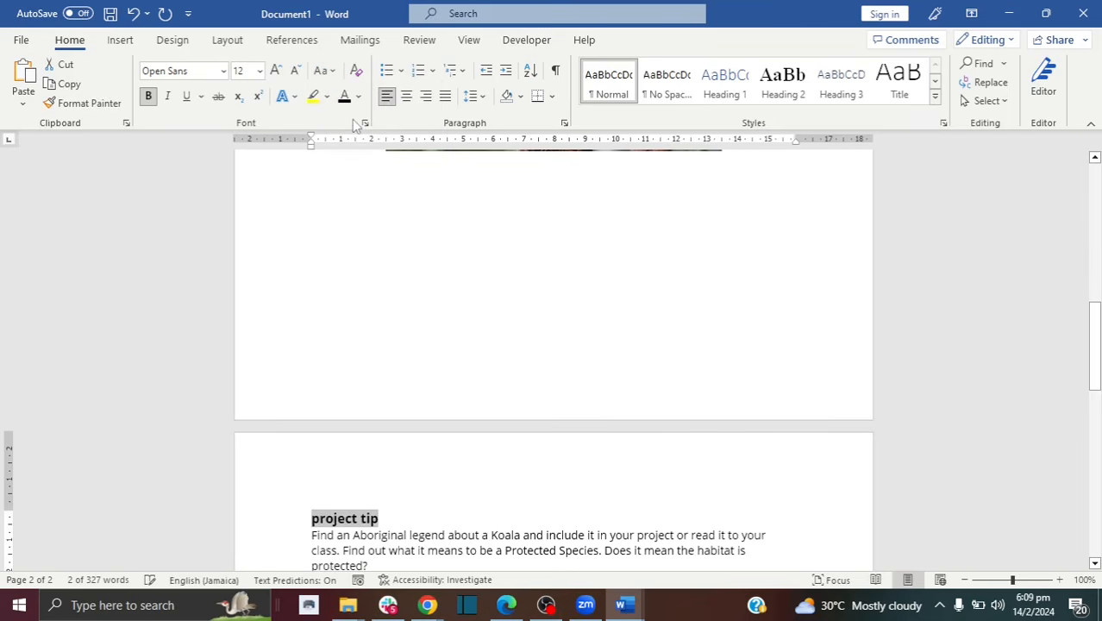
click(131, 14)
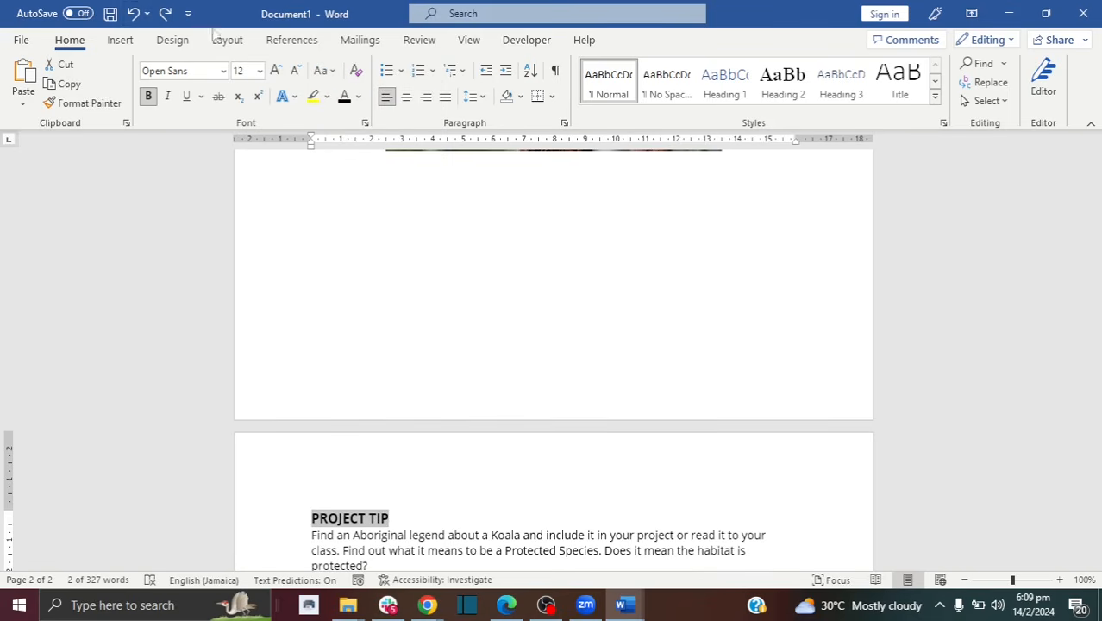
click(325, 71)
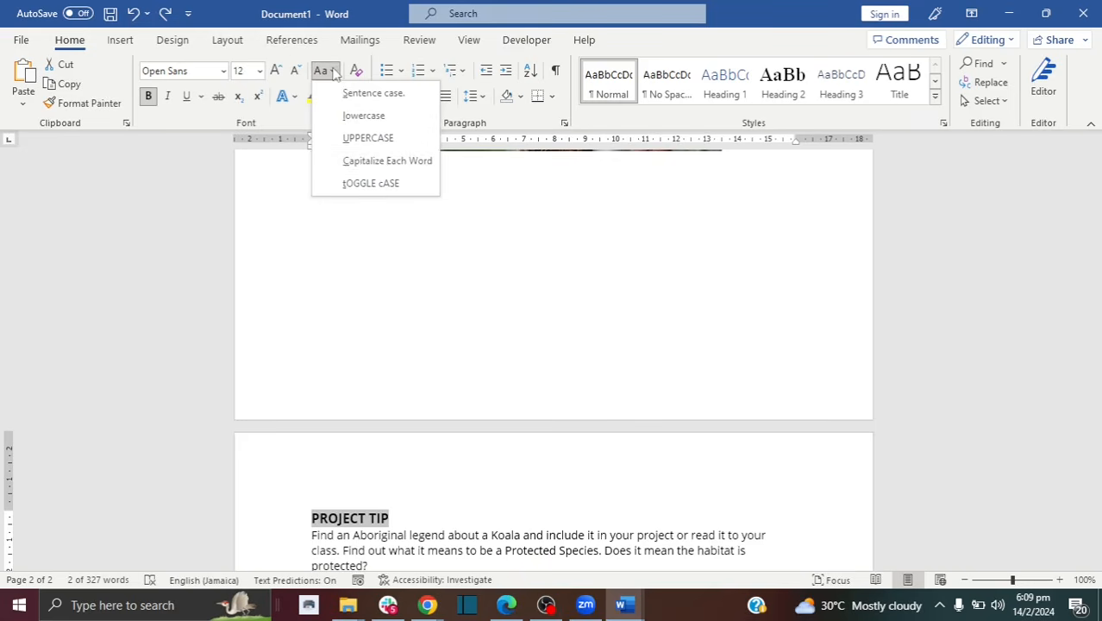
click(368, 164)
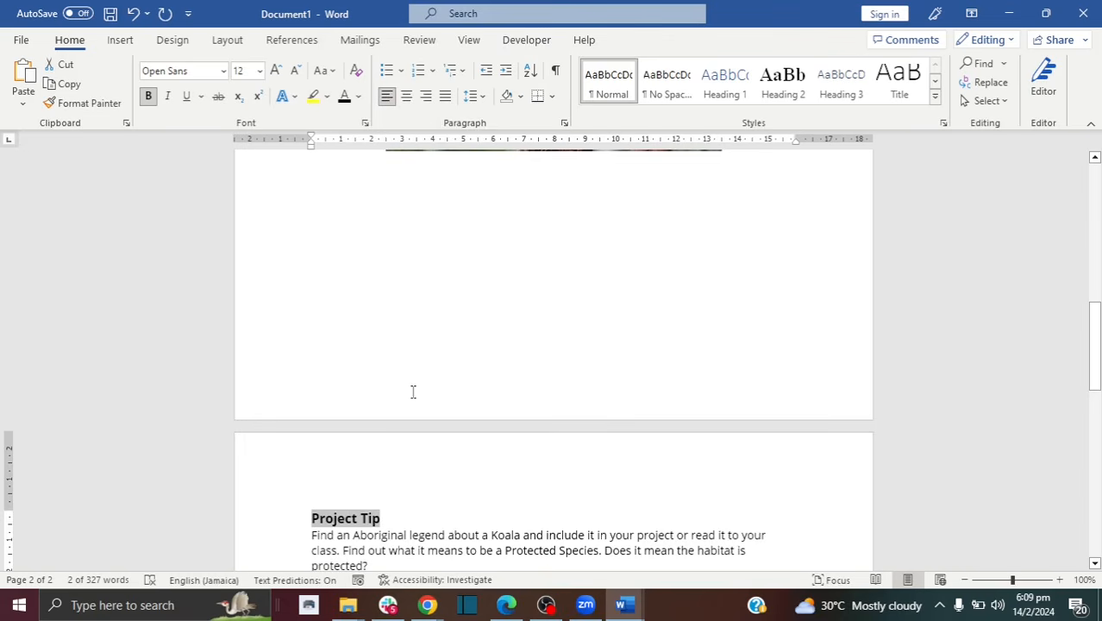
click(420, 514)
key(Return)
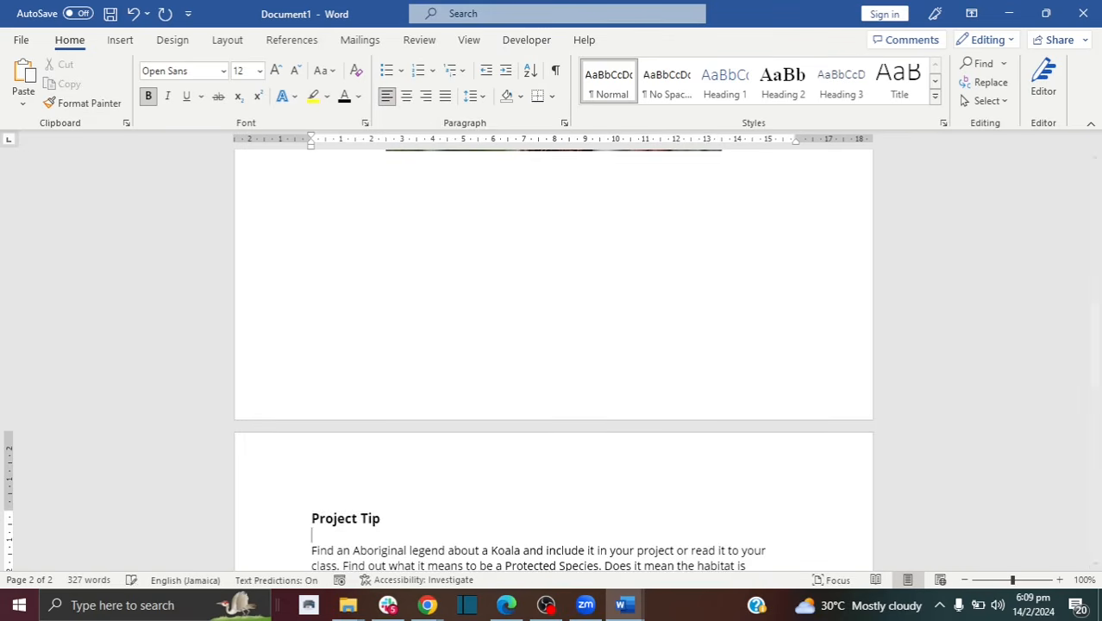
Step: Delete the giant Koalas sentence and type 'Add new text as needed.' after 'found.'
drag(1093, 345, 1093, 367)
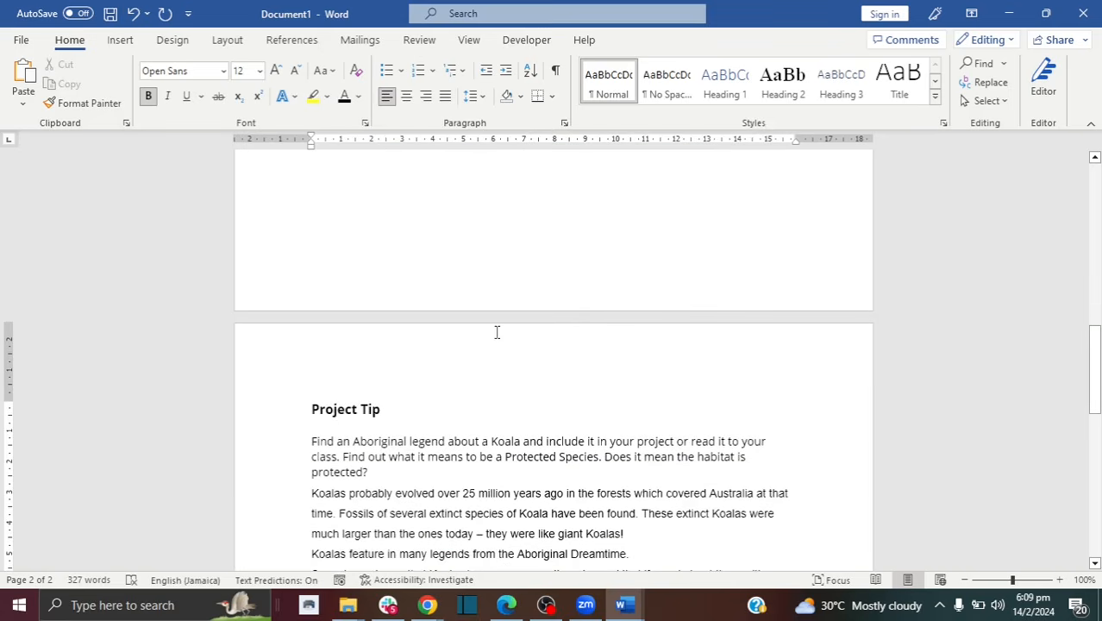
drag(399, 410, 309, 411)
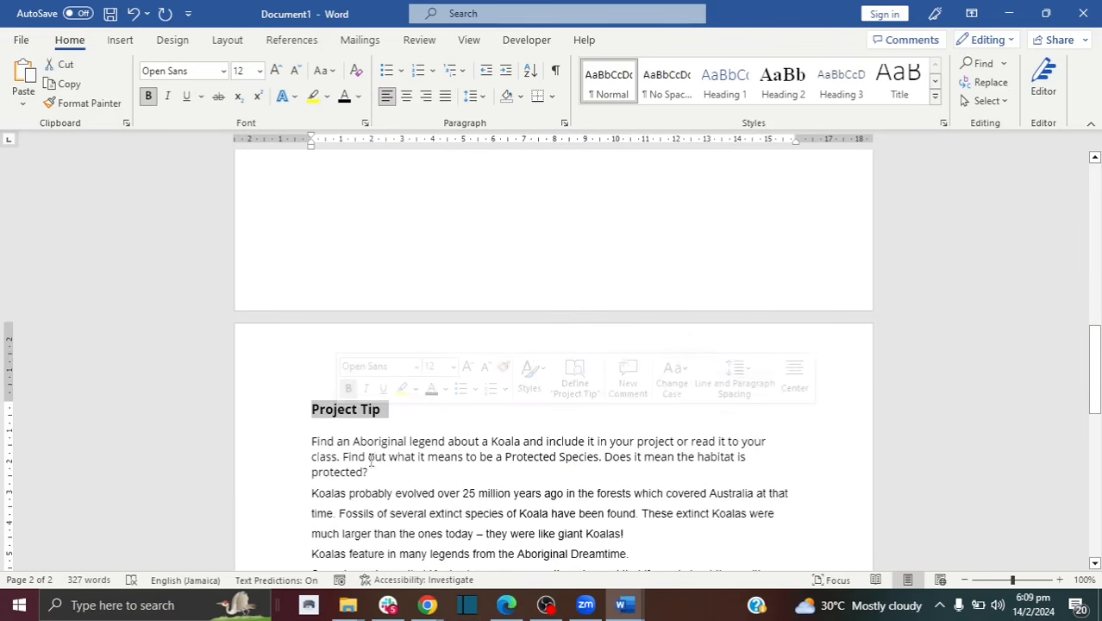
click(384, 471)
key(Down)
key(Down)
key(Down)
key(Down)
key(Down)
key(Down)
key(Down)
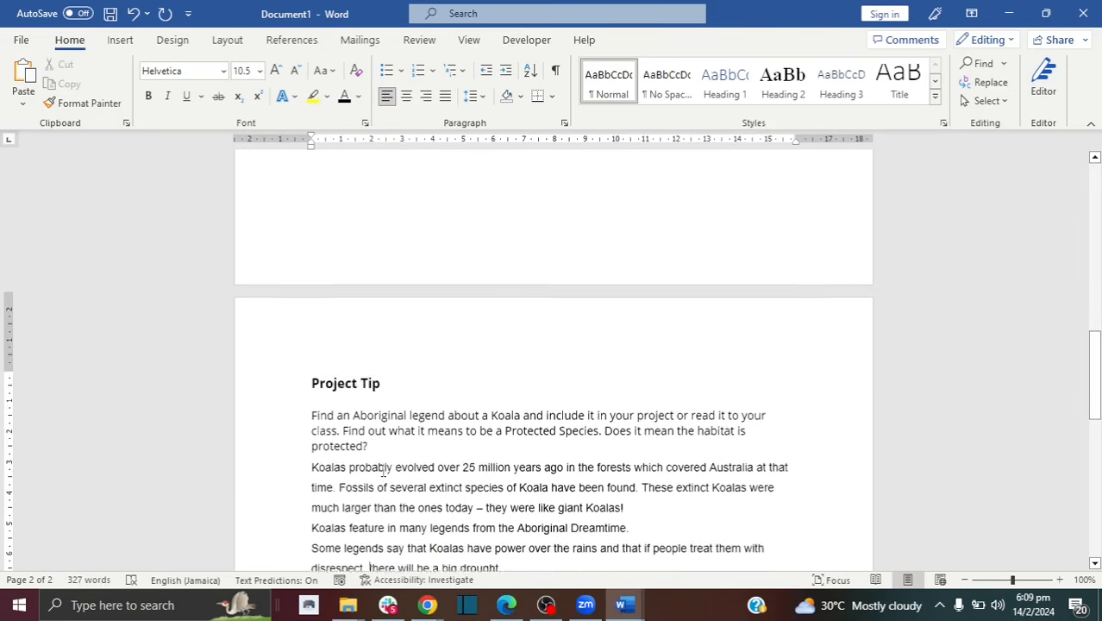
drag(672, 485, 642, 463)
key(Delete)
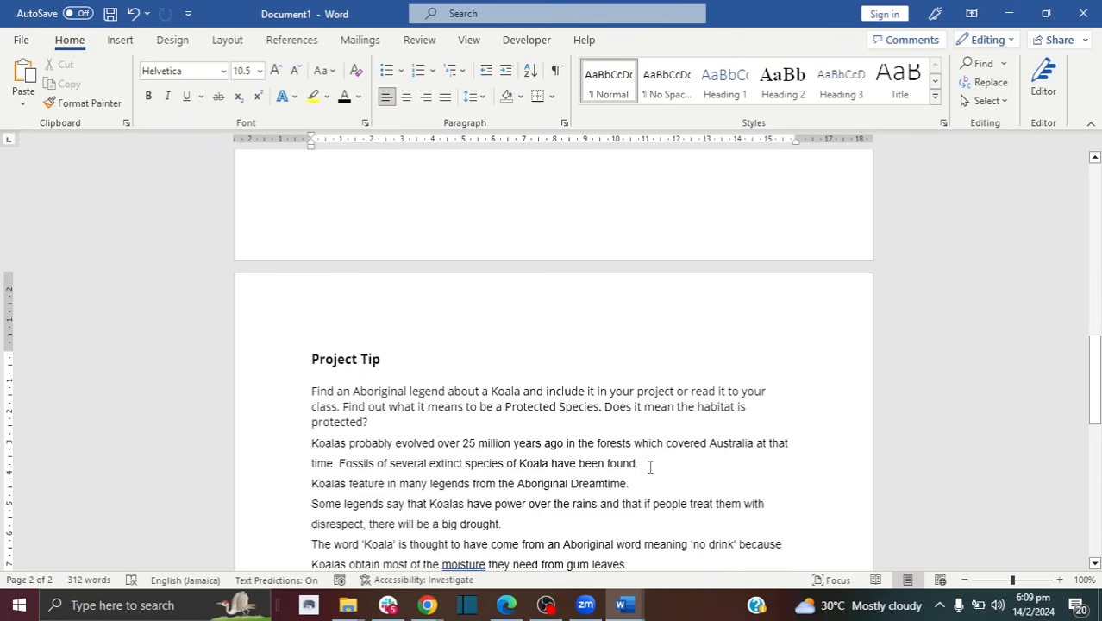
text(Add new te)
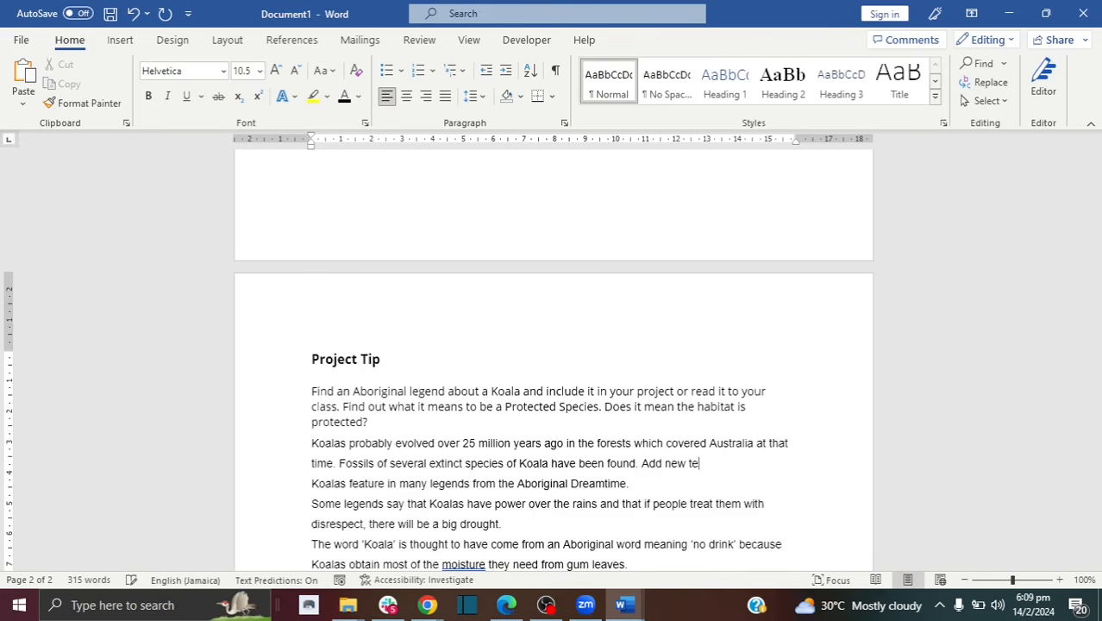
text(xt as needed.)
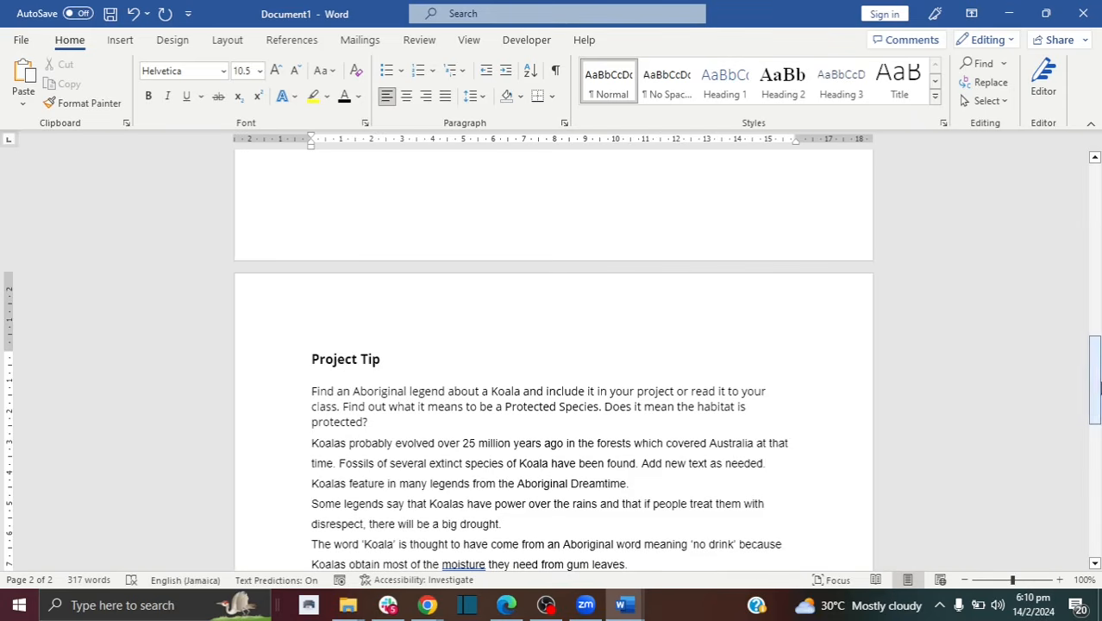
Step: Edit 'Protected Species' in the tip to read 'Protect Spects'
scroll(555, 334, down, 2)
click(558, 342)
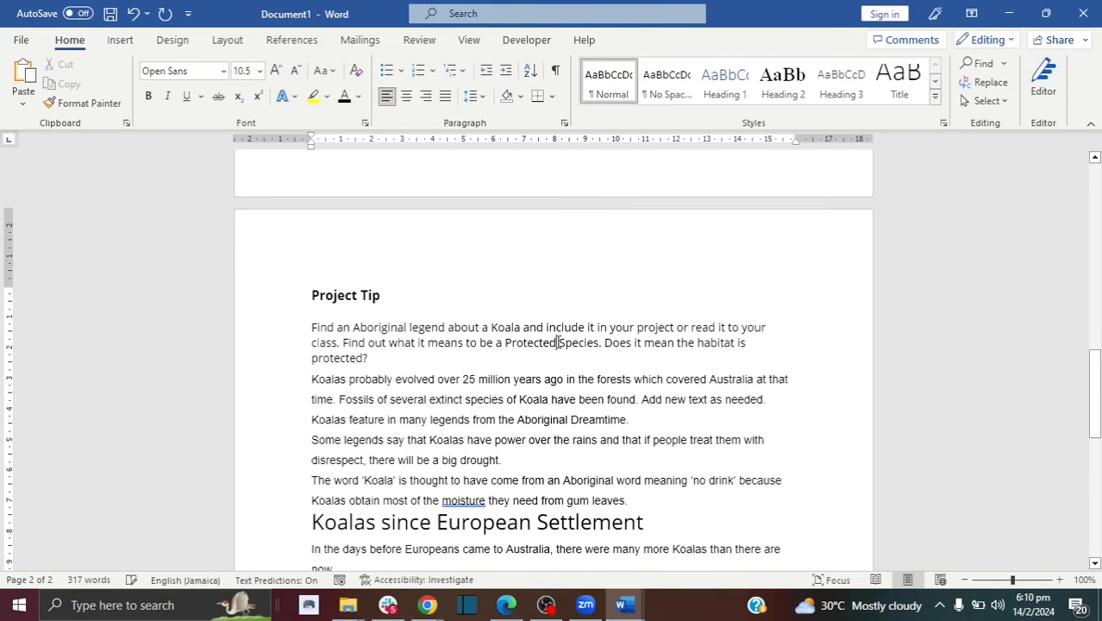
key(BackSpace)
key(BackSpace)
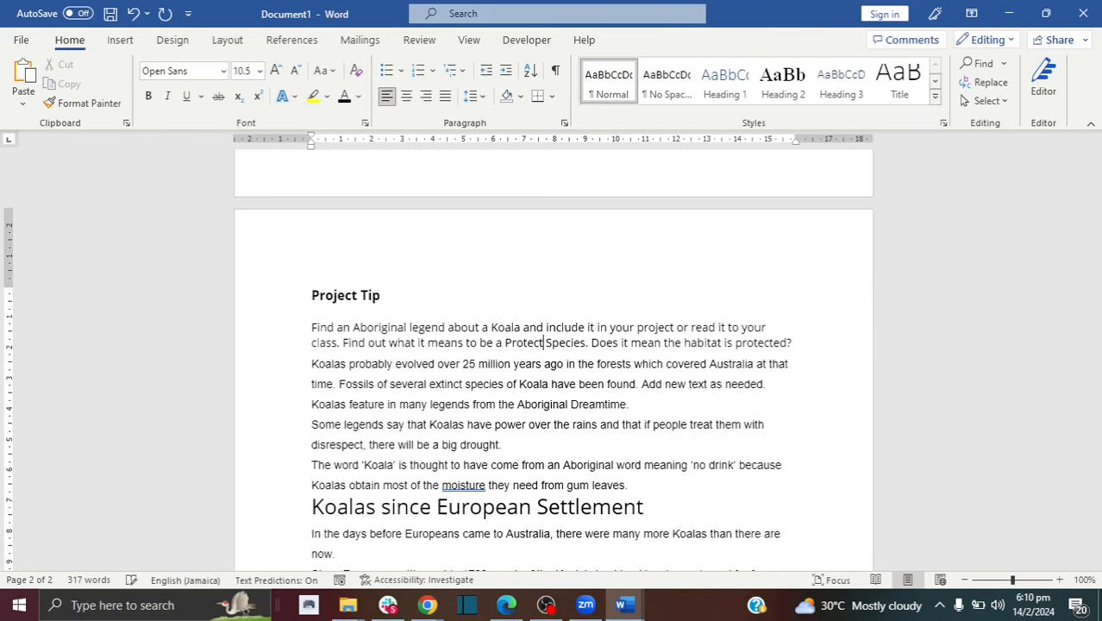
click(580, 343)
key(BackSpace)
key(BackSpace)
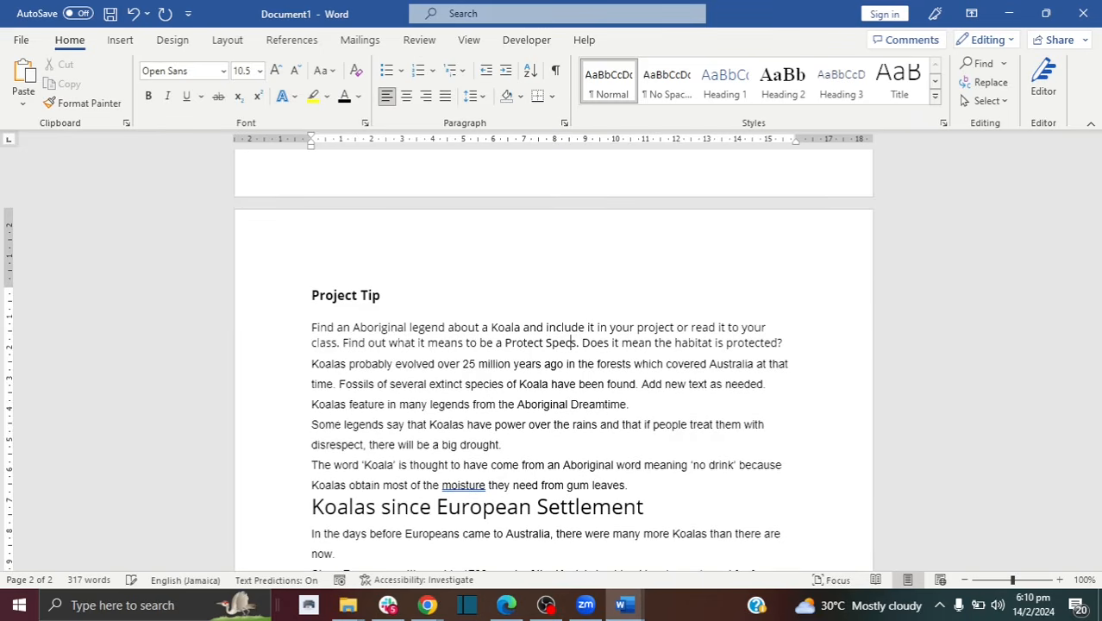
text(t)
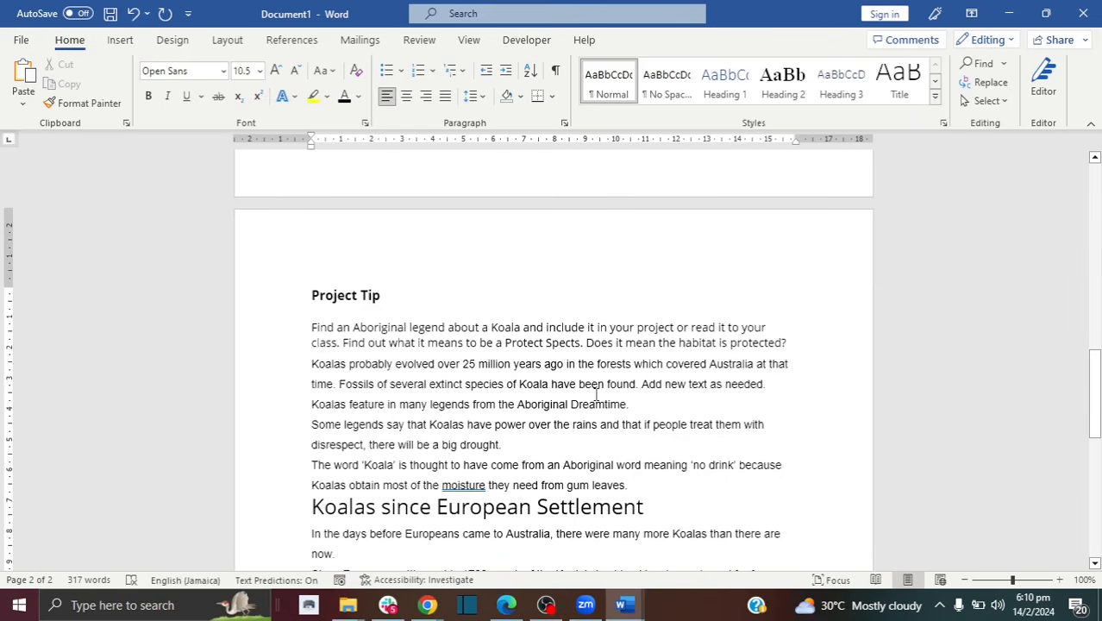
scroll(596, 395, down, 1)
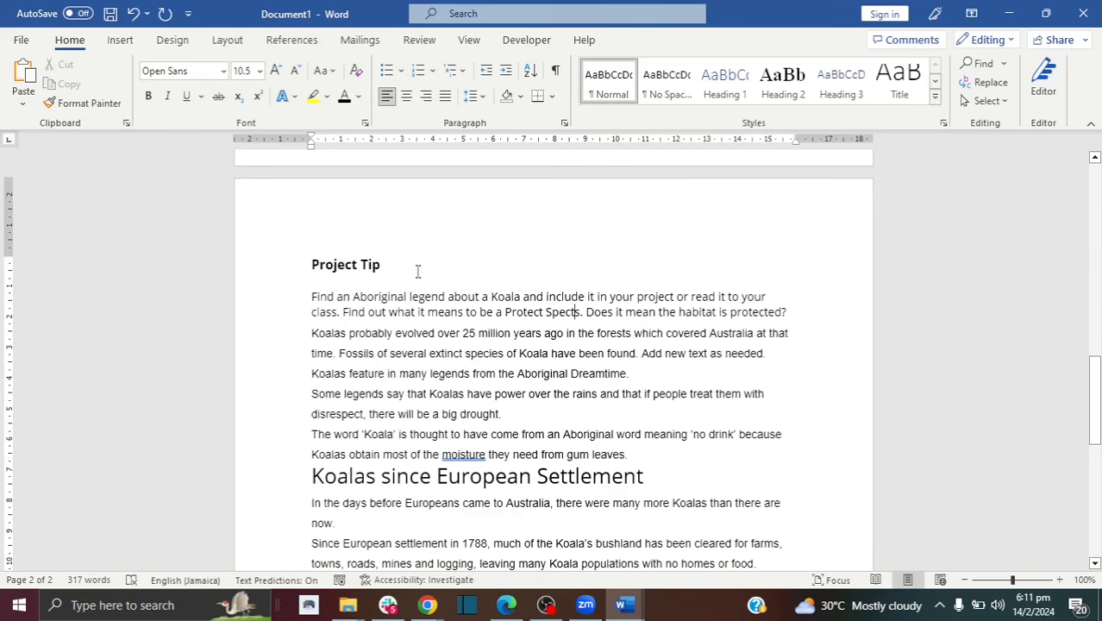
Step: Make 'Project Tip' a Heading 1 heading at font size 25
drag(418, 272, 304, 264)
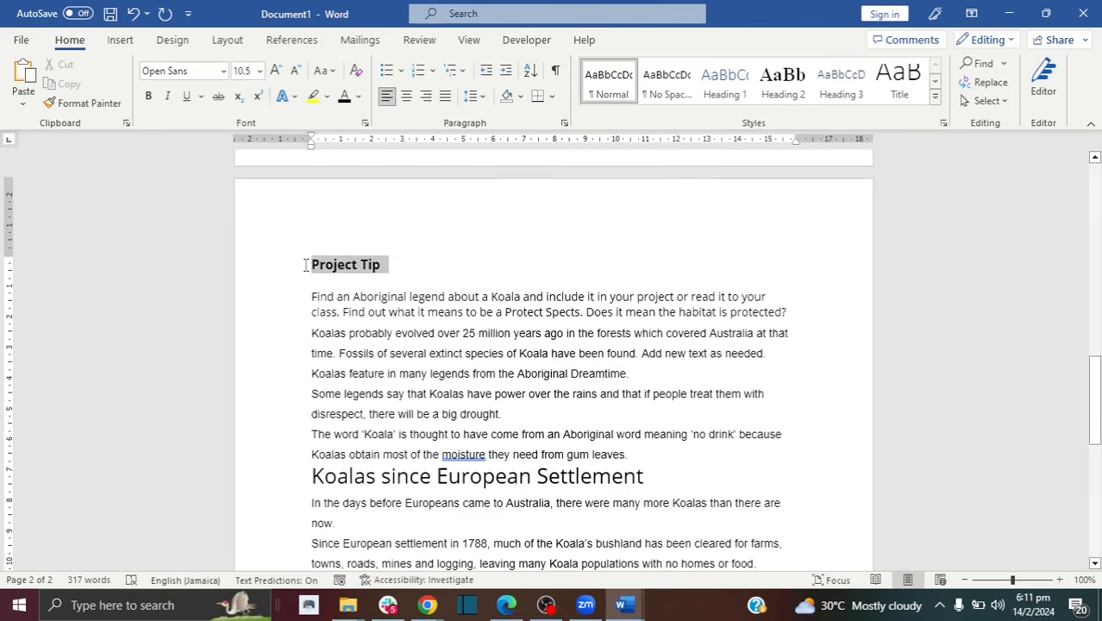
click(724, 83)
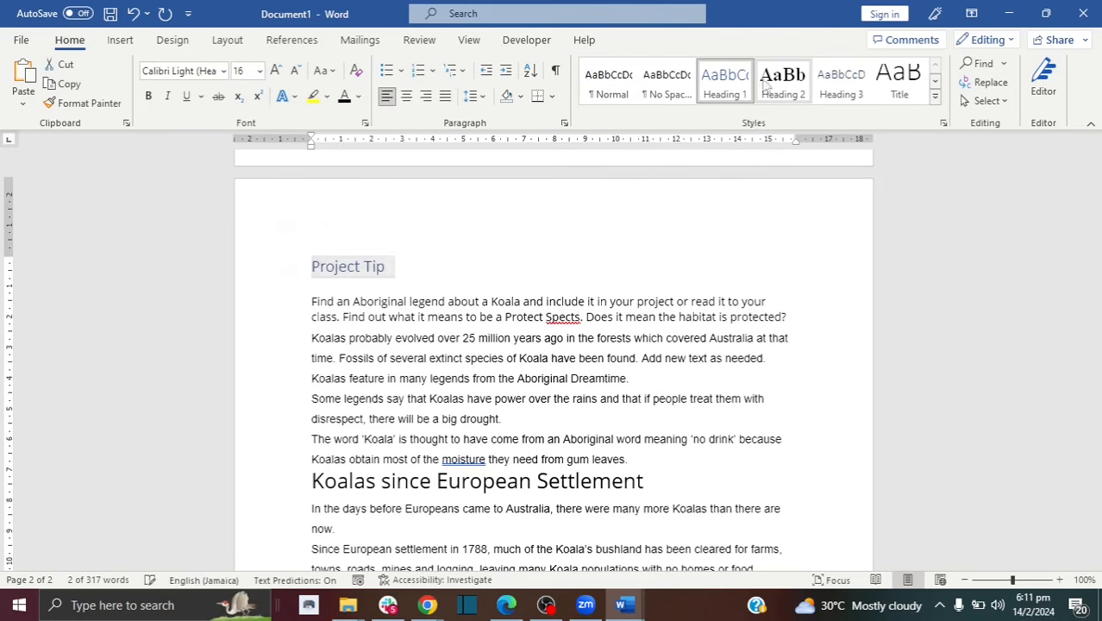
click(780, 83)
click(828, 80)
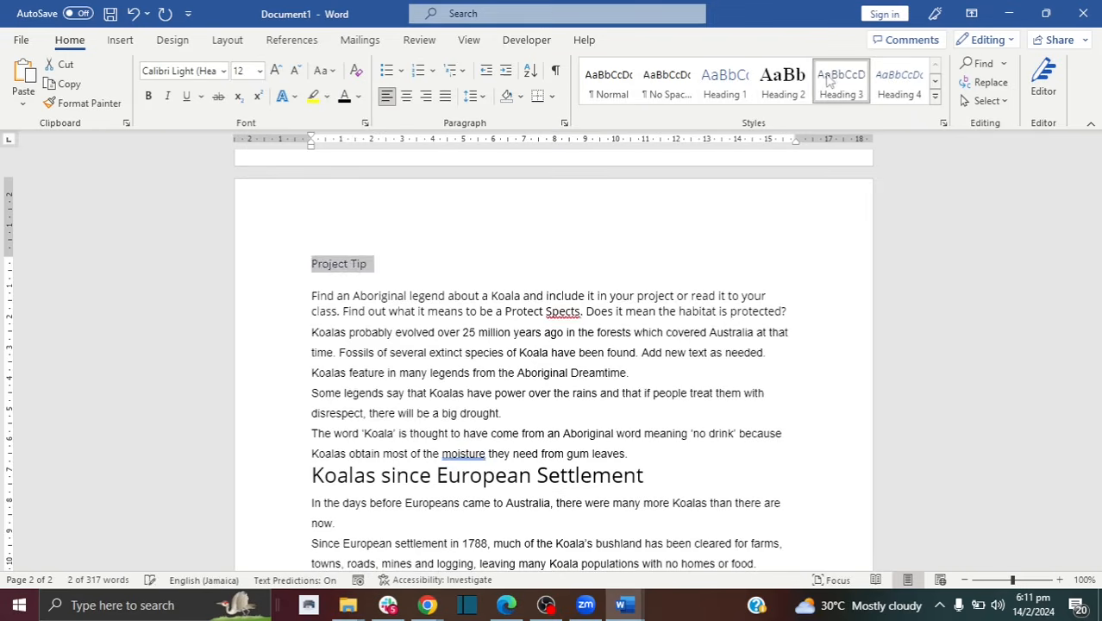
click(782, 82)
click(735, 83)
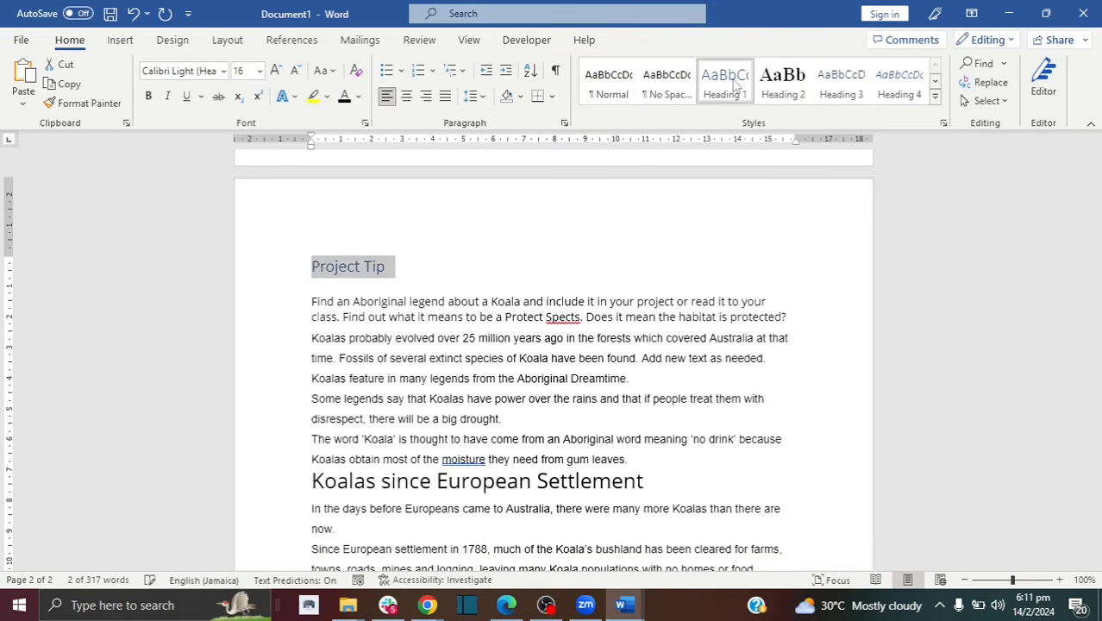
click(242, 73)
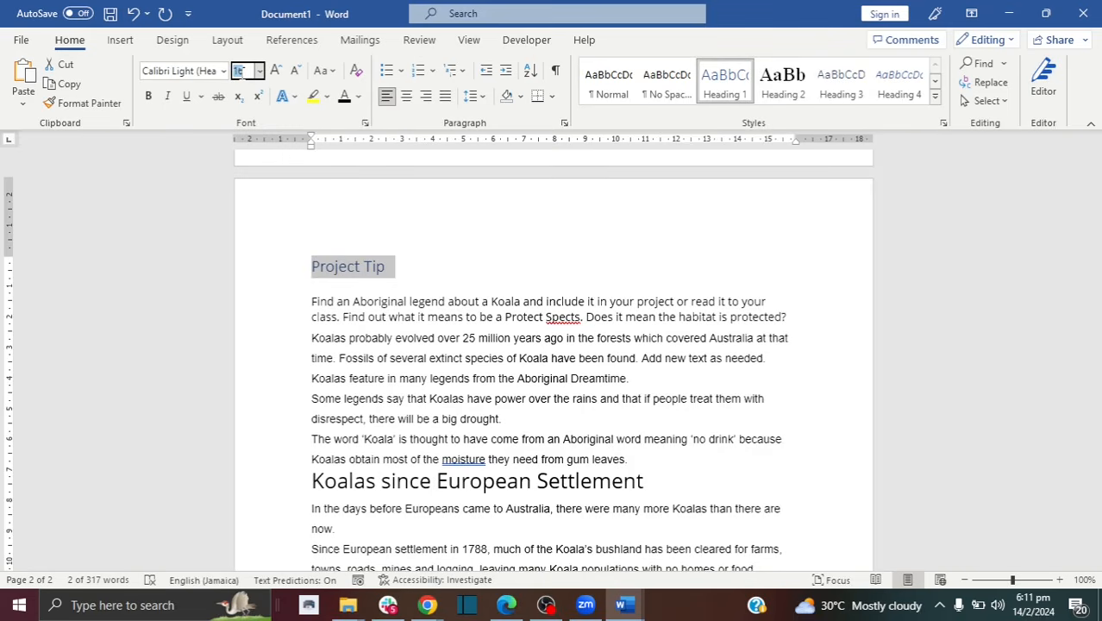
text(25)
key(Return)
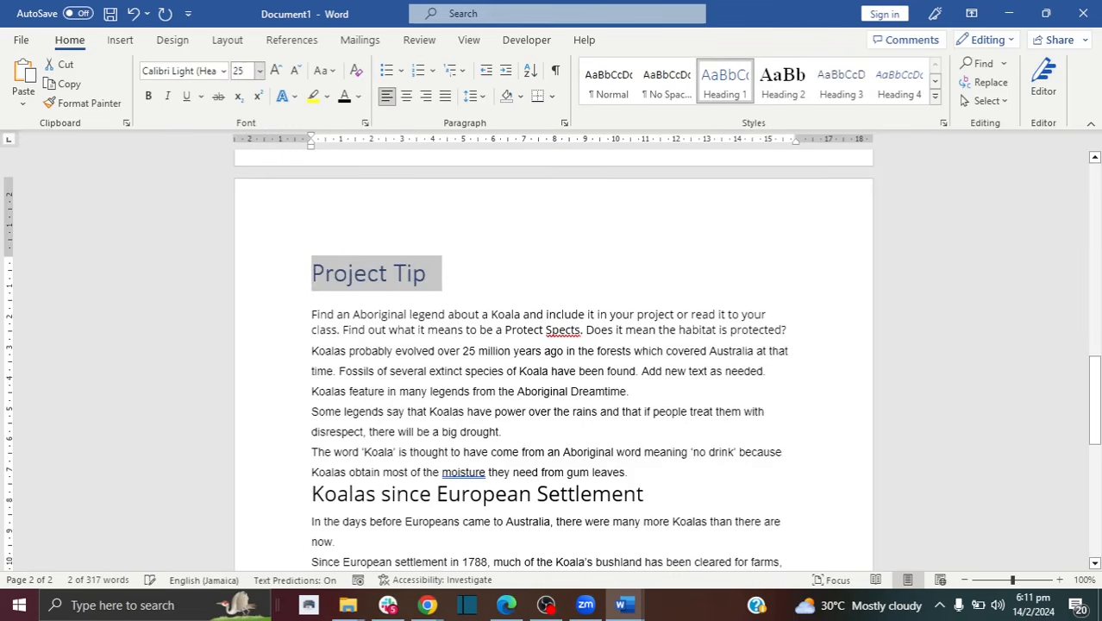
Step: Make 'Koalas since European Settlement' a Heading 1 heading at font size 25 as well
drag(664, 493, 302, 496)
click(726, 79)
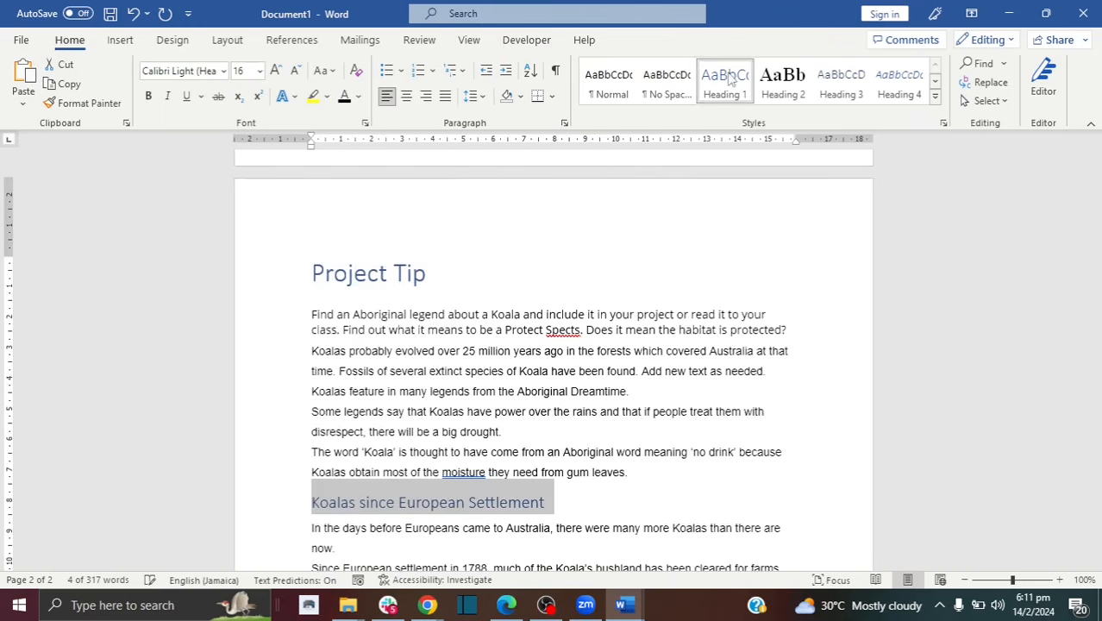
click(242, 71)
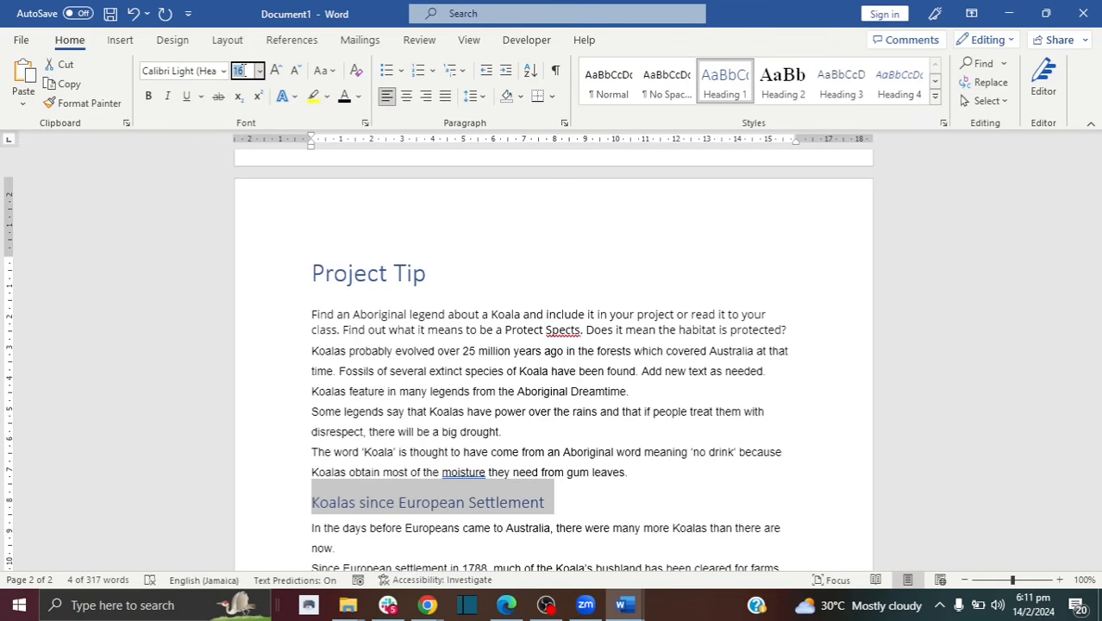
text(25)
key(Return)
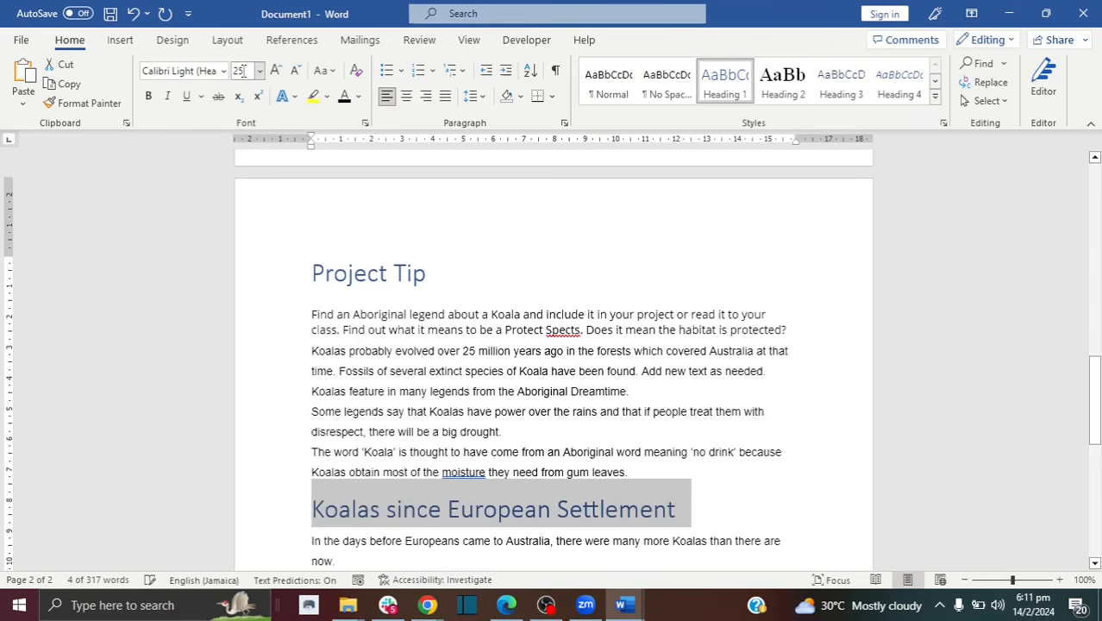
click(462, 367)
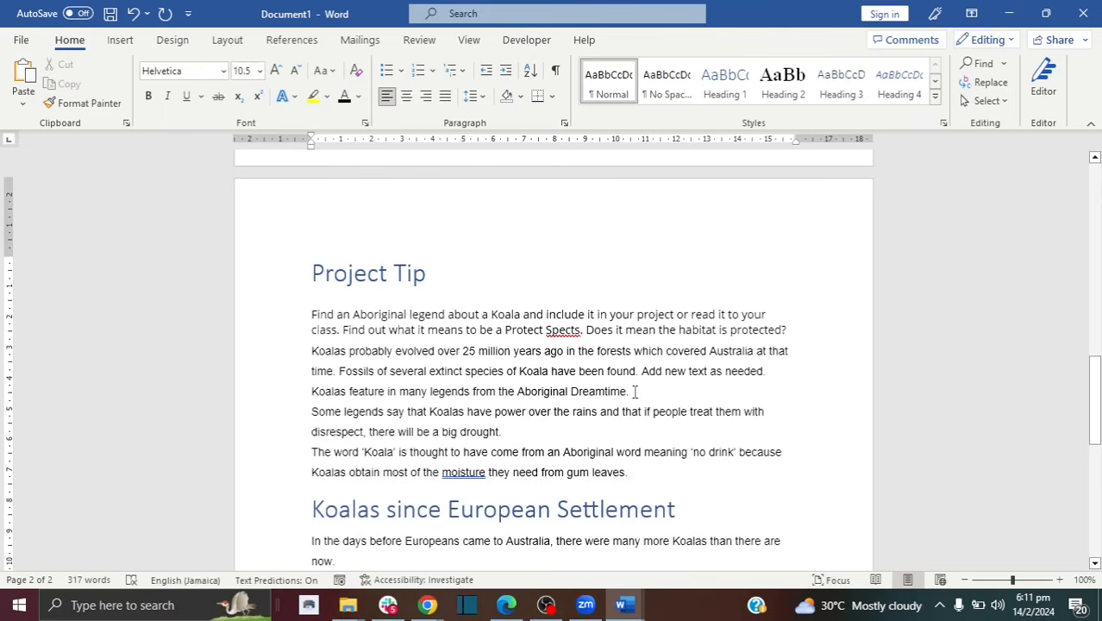
click(463, 329)
click(426, 345)
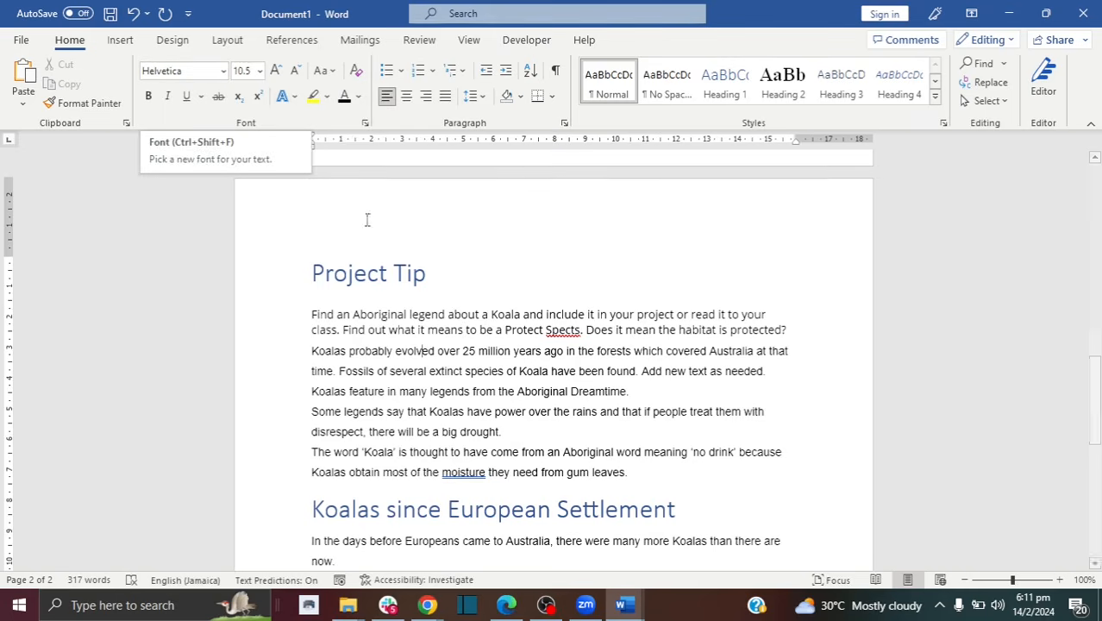
Step: Set all paragraphs under Project Tip in the Calibri Light font
click(433, 310)
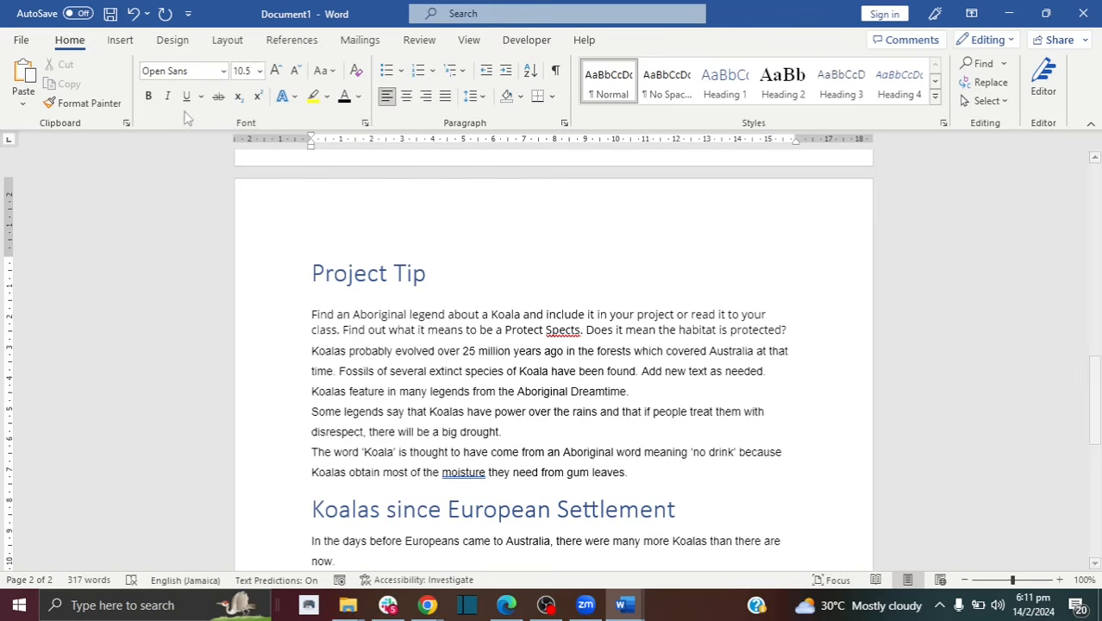
drag(314, 303, 651, 475)
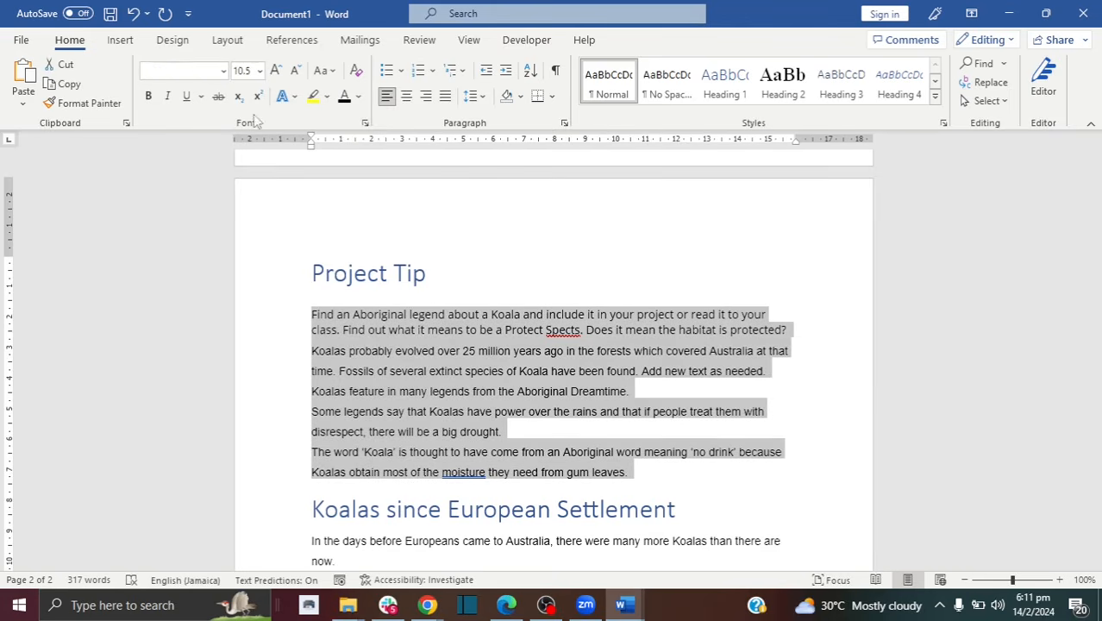
click(224, 70)
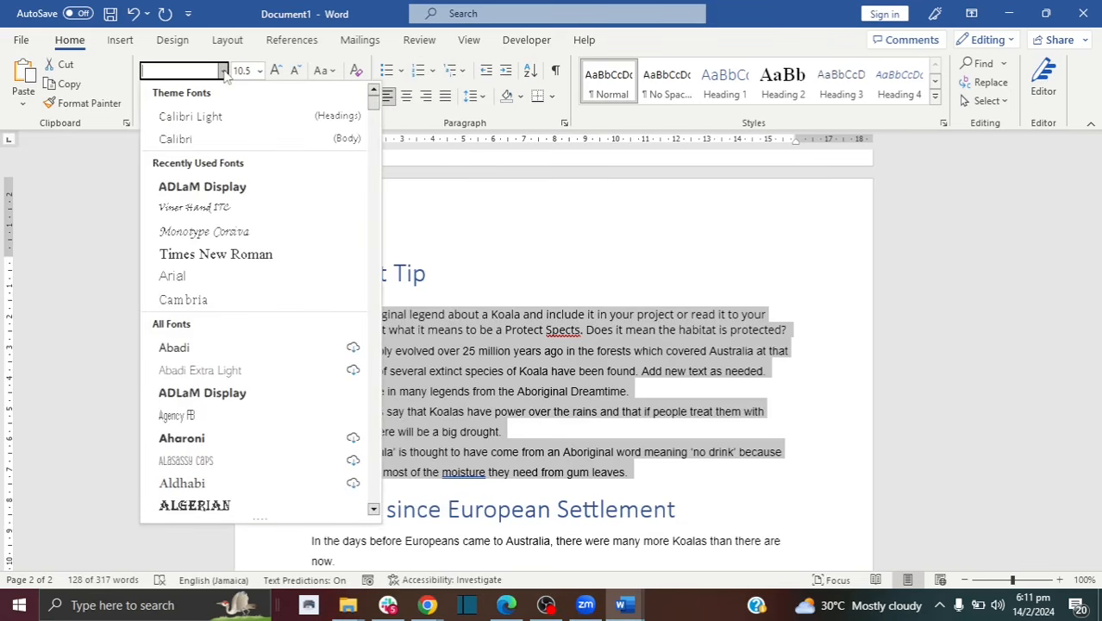
key(Escape)
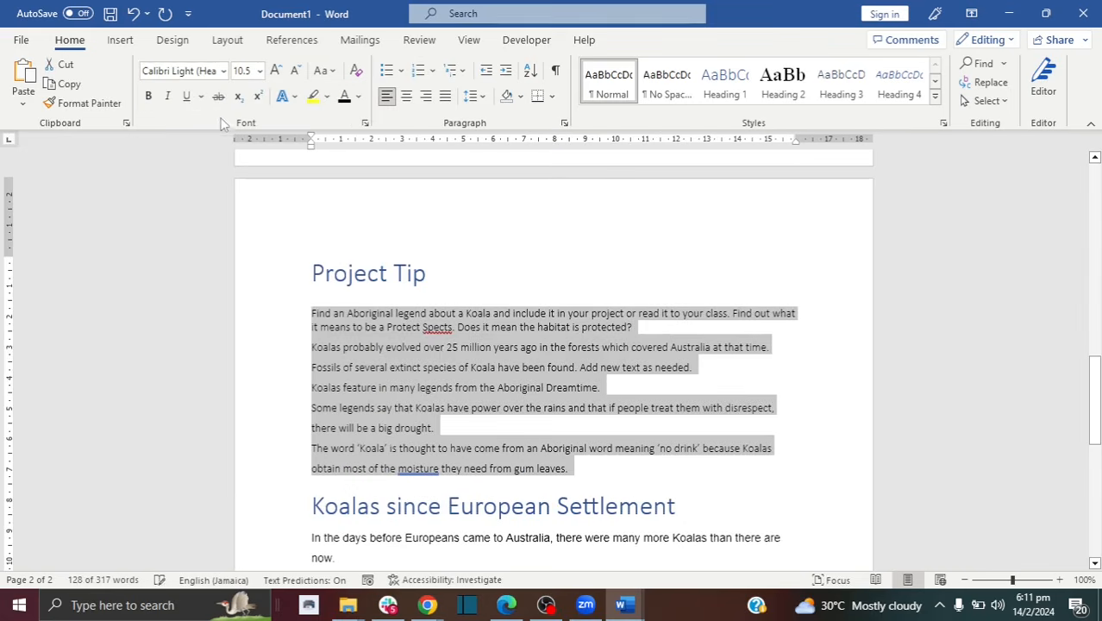
click(405, 417)
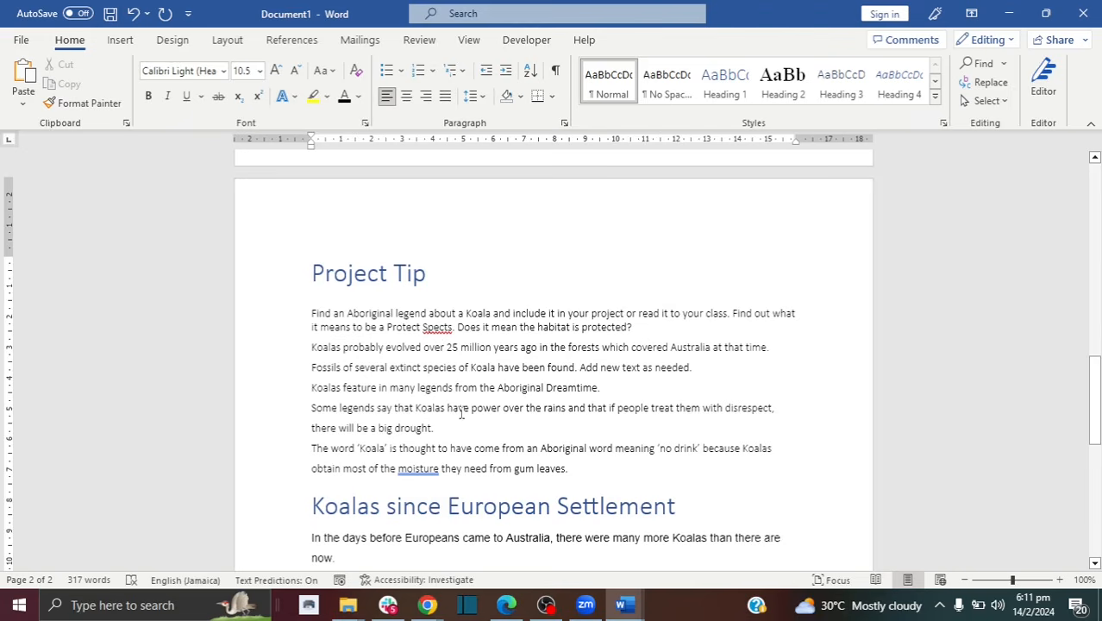
drag(342, 346, 310, 347)
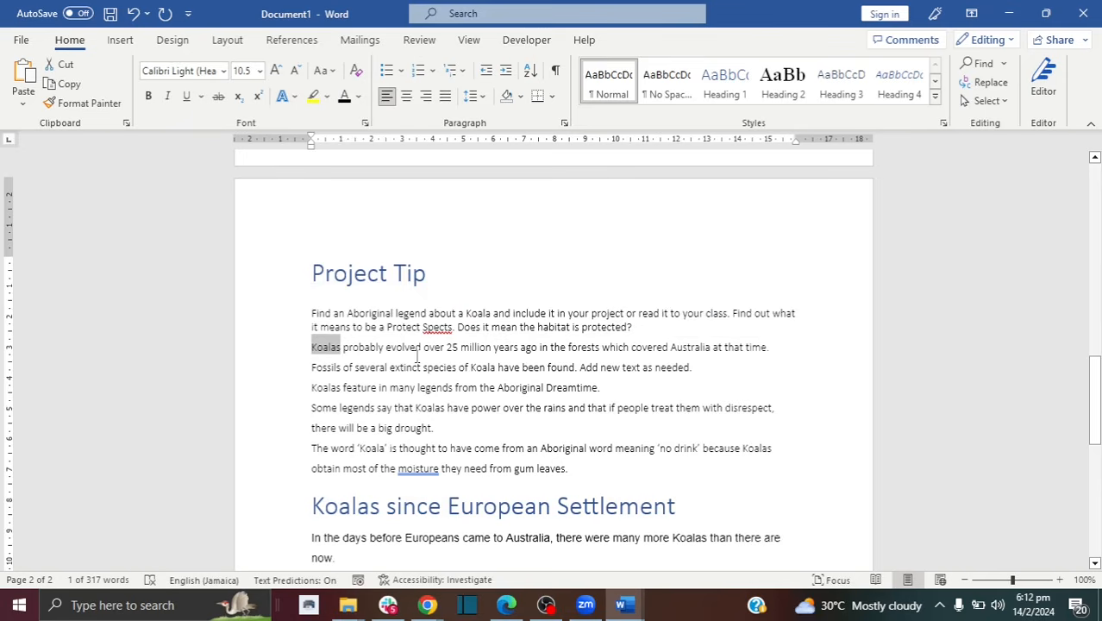
Step: Replace three Koala/Koalas mentions under Project Tip with Bear/Bears, then close Find and Replace
click(983, 86)
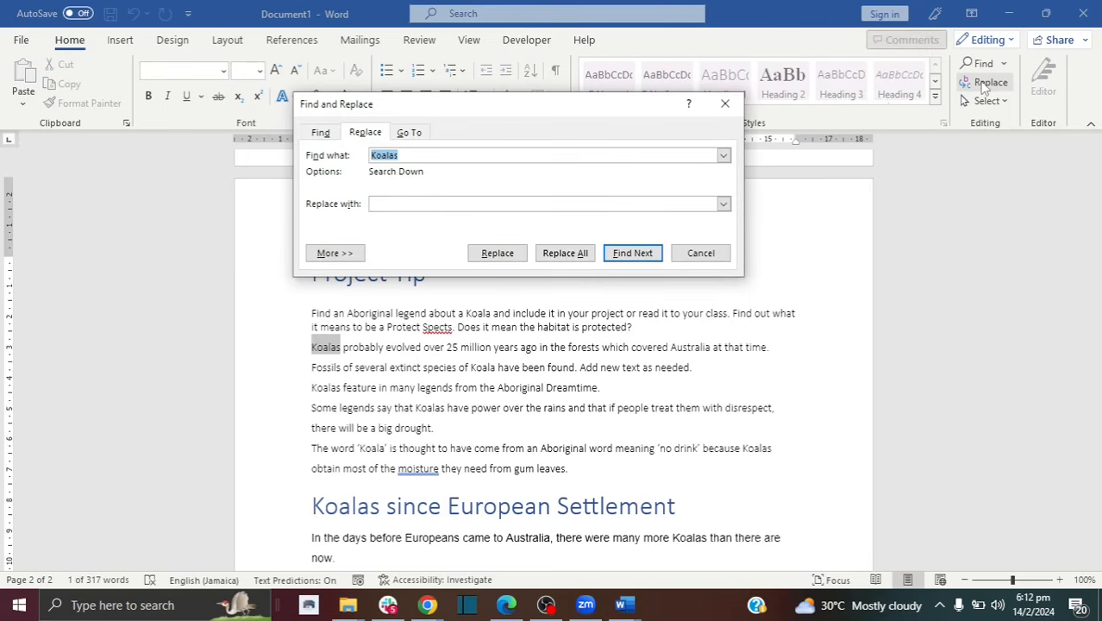
click(400, 155)
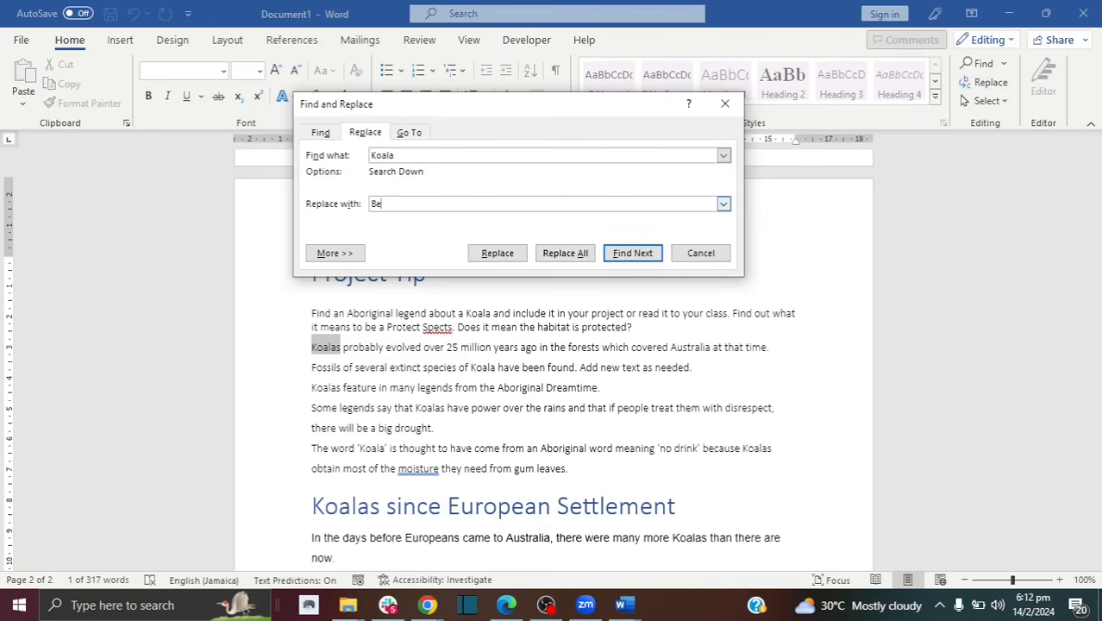
click(632, 253)
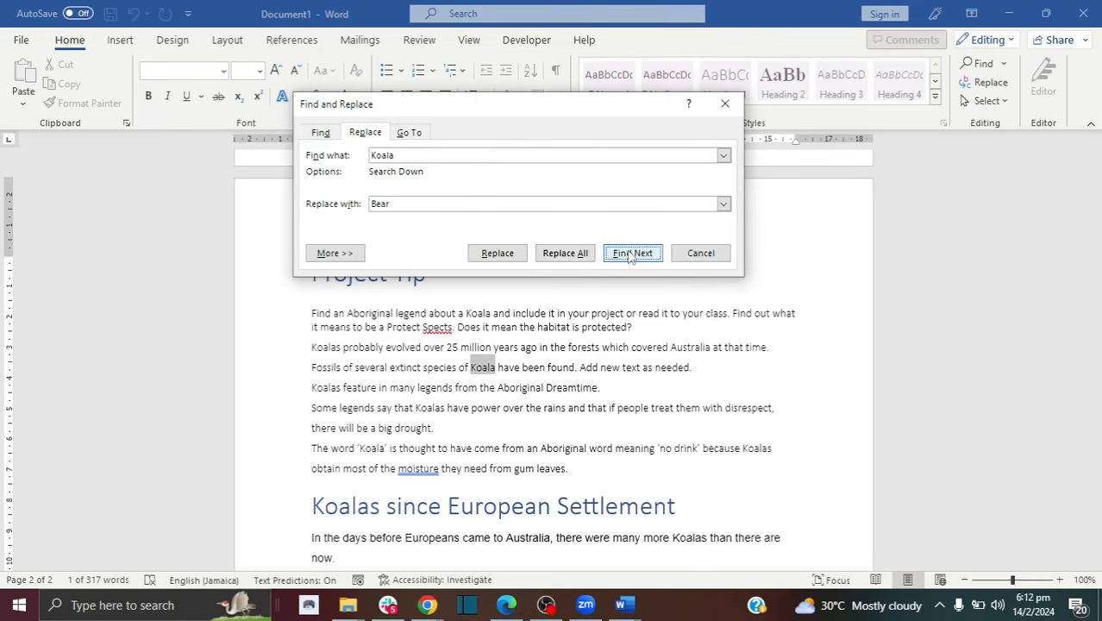
click(498, 256)
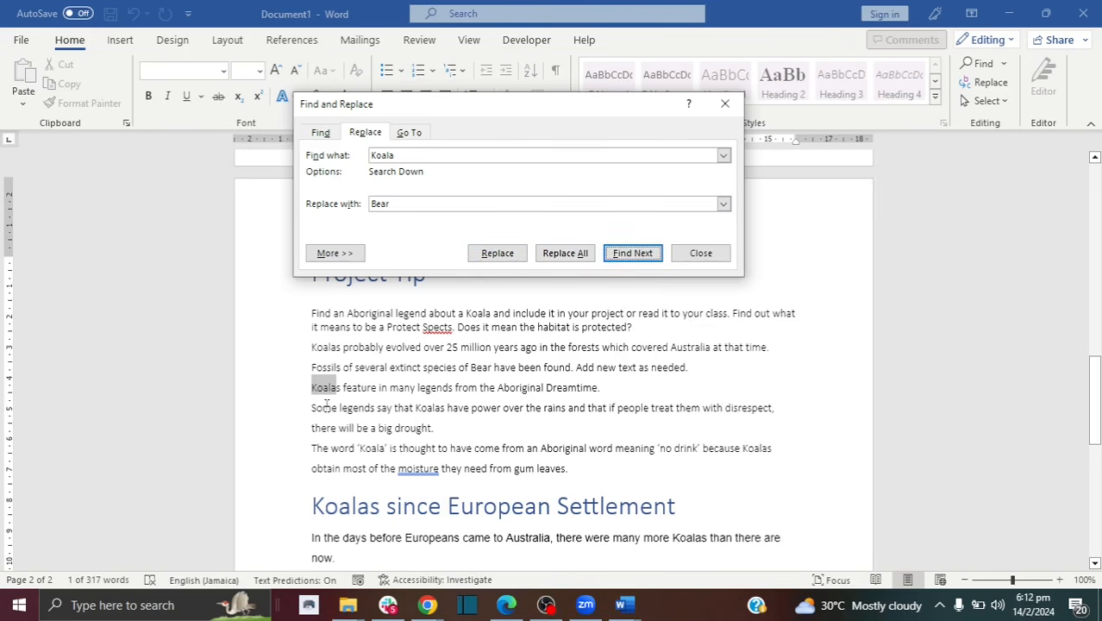
click(507, 256)
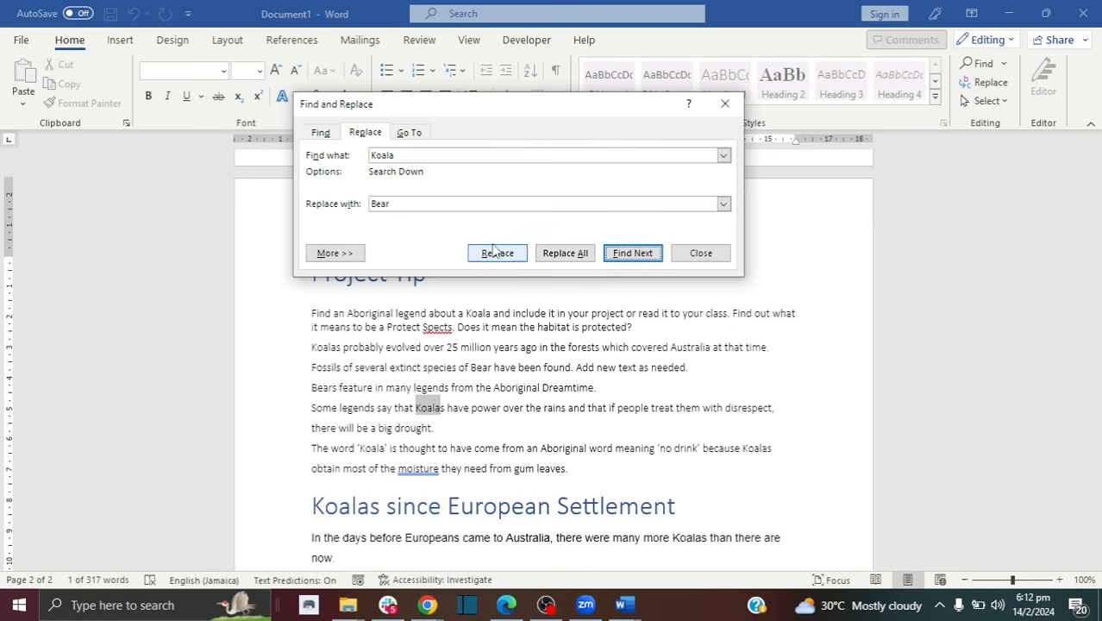
click(496, 251)
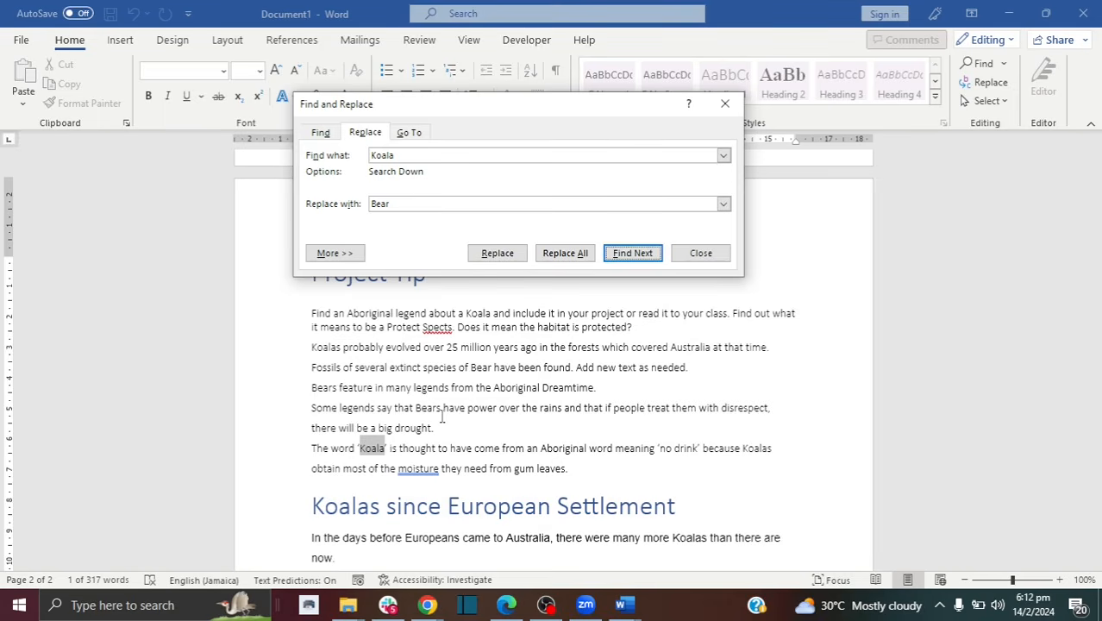
click(686, 260)
click(594, 403)
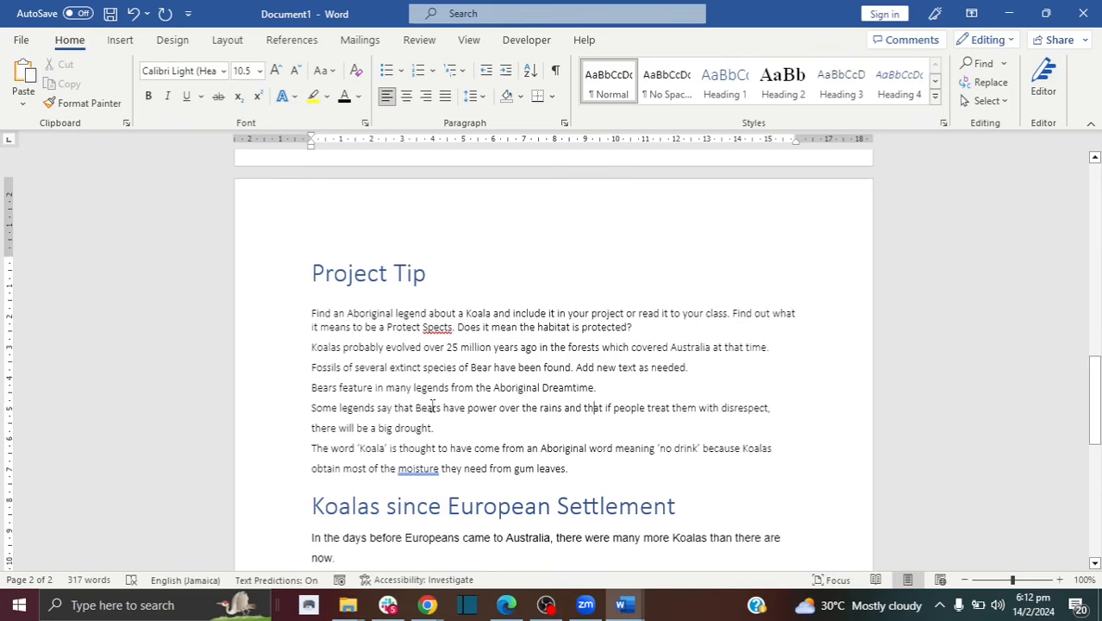
Step: List every Koala occurrence in the Navigation pane search, then close the results
click(981, 66)
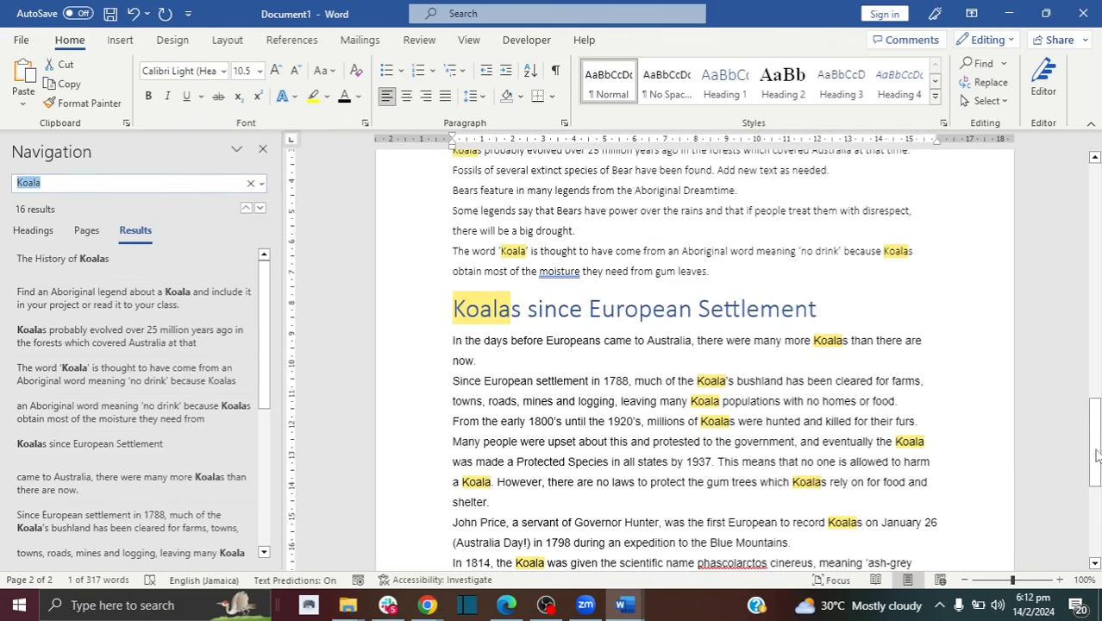
drag(1097, 455, 1097, 516)
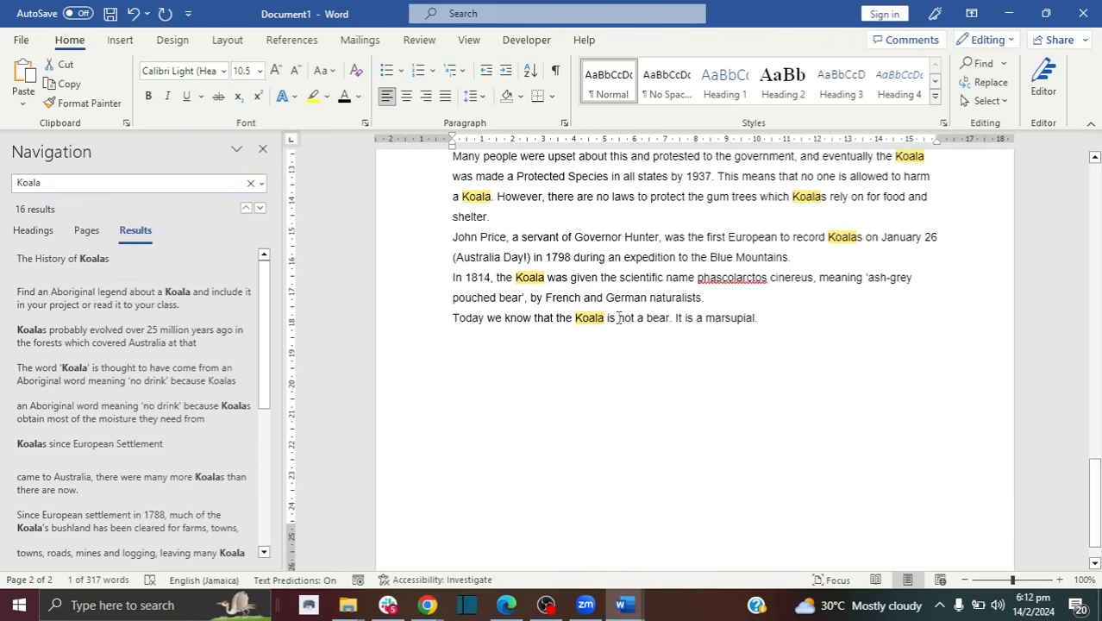
click(264, 149)
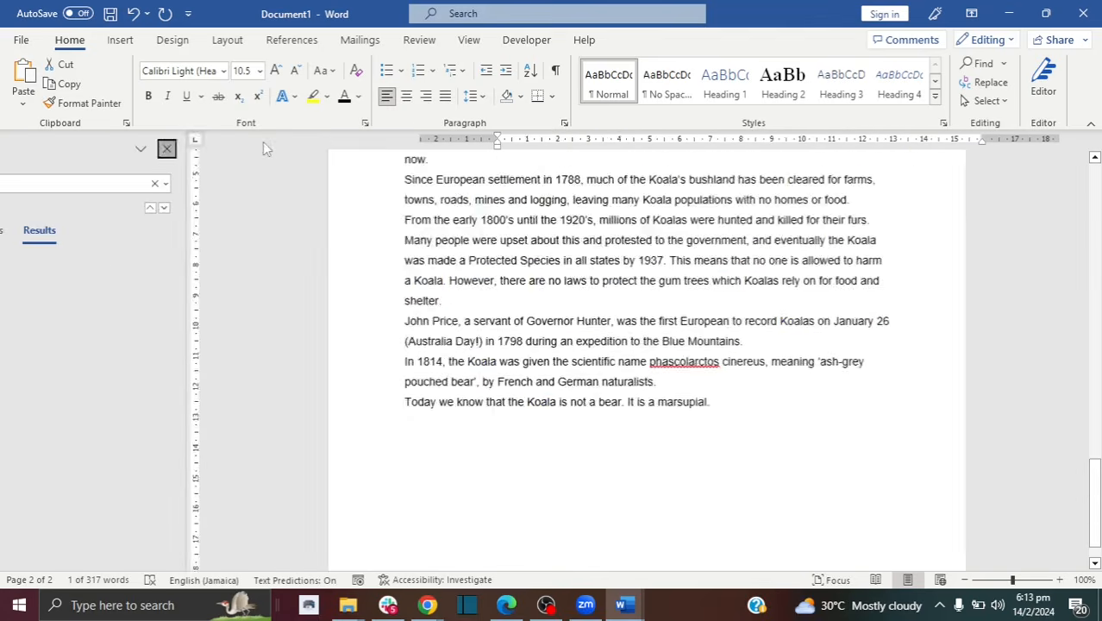
scroll(461, 372, up, 3)
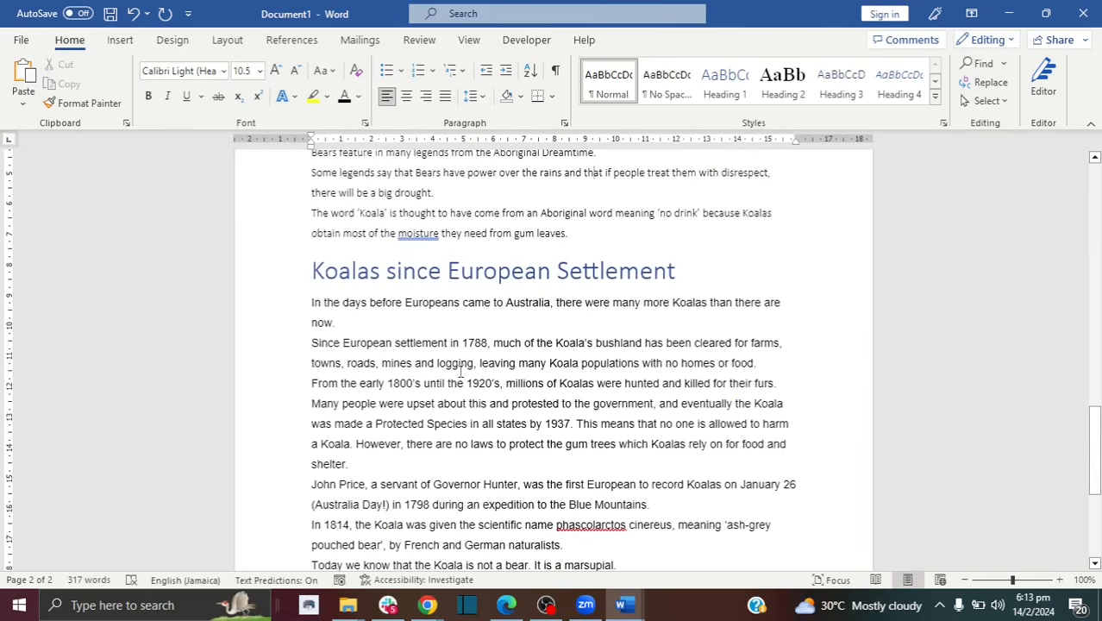
scroll(460, 372, up, 4)
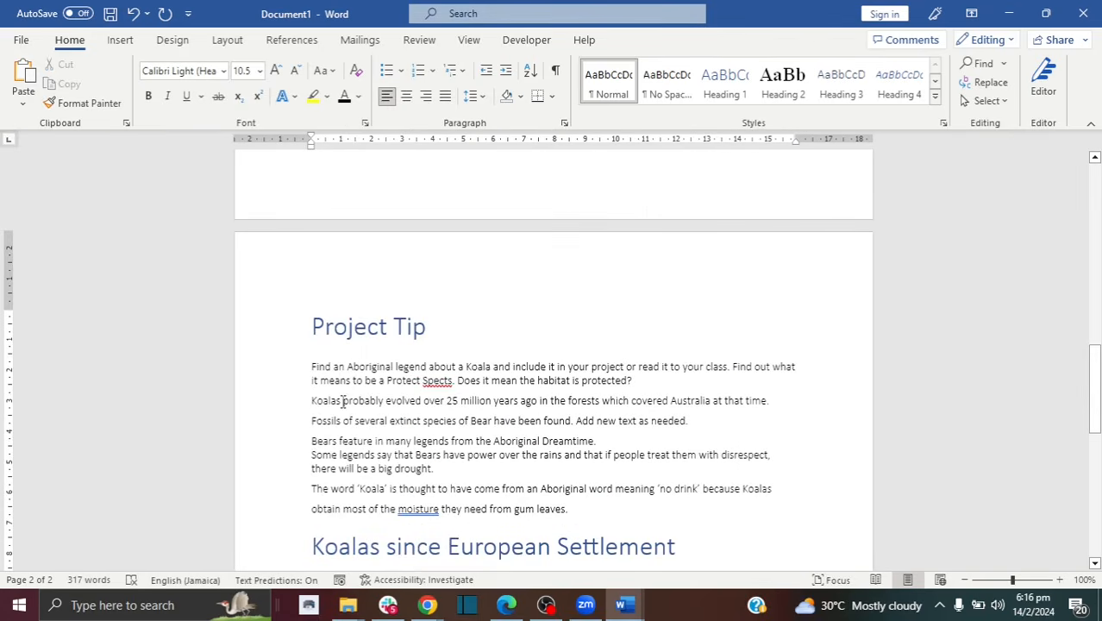
Step: Search the document for Koalas, then change the search term to koala
drag(342, 400, 310, 401)
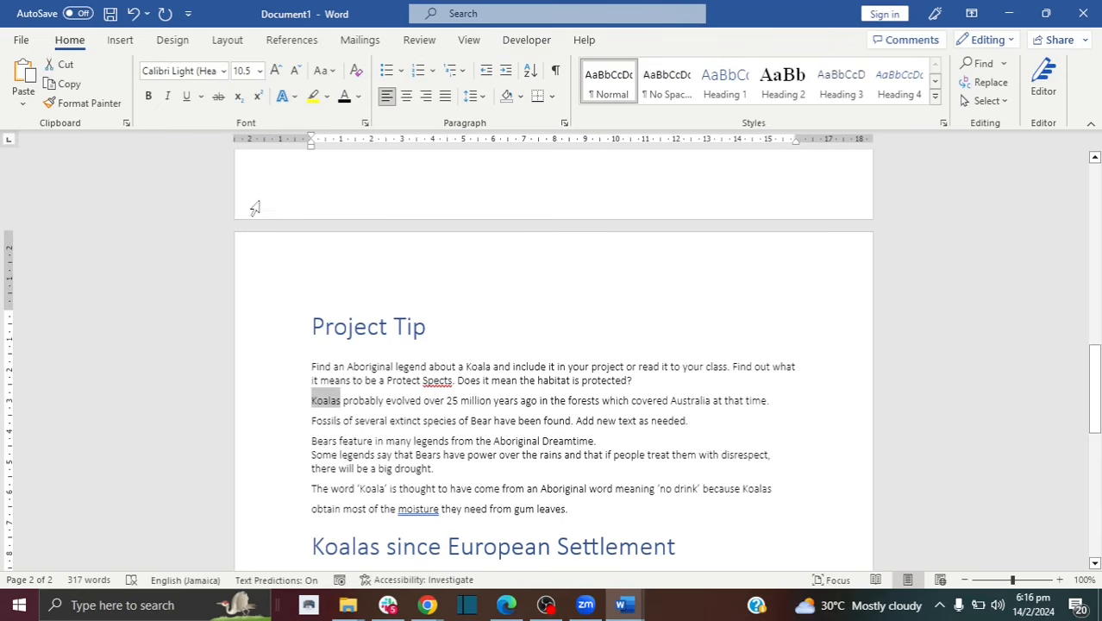
click(984, 64)
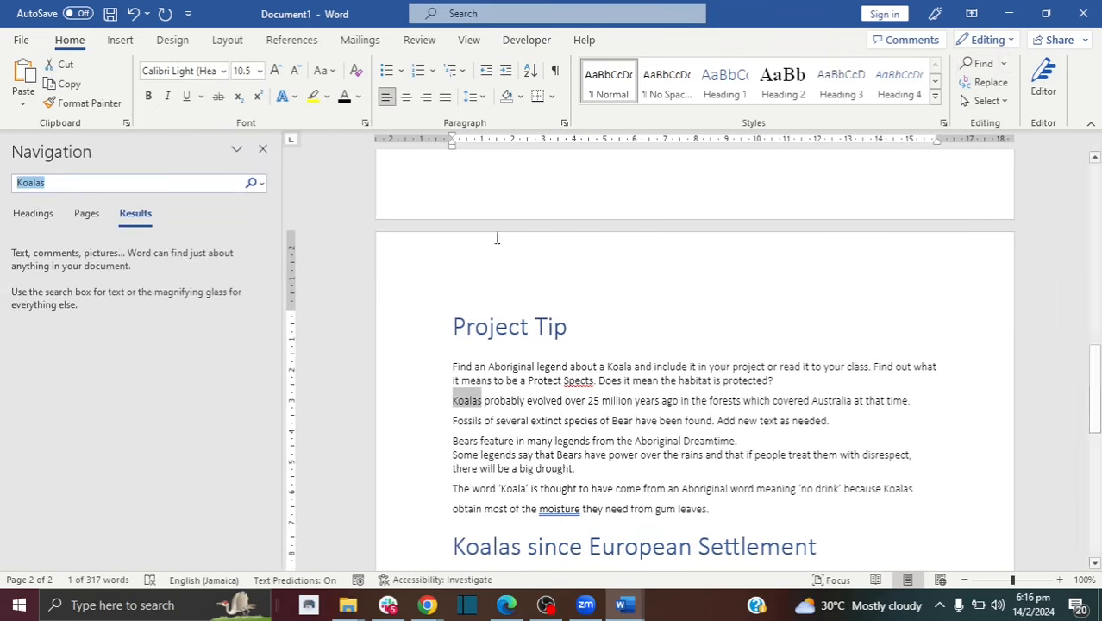
click(483, 251)
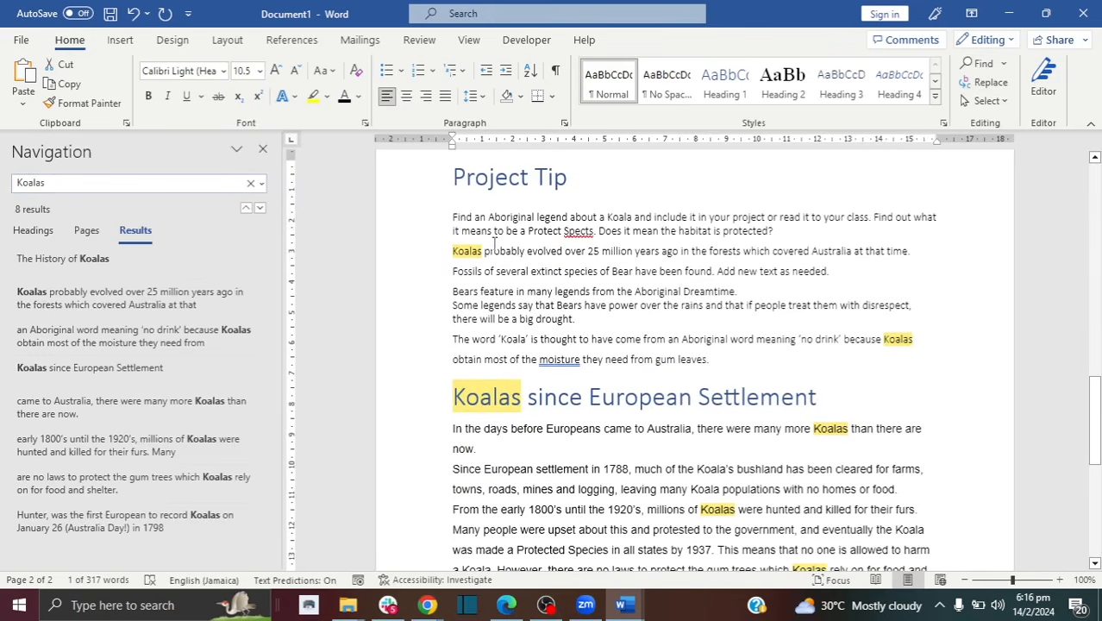
drag(483, 250, 451, 252)
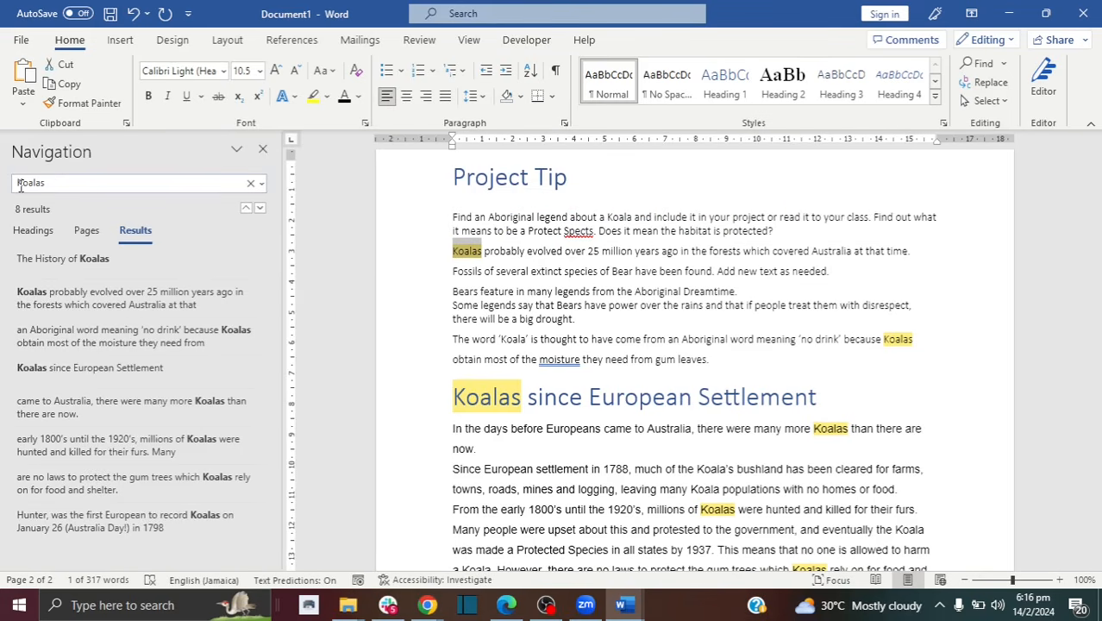
click(53, 183)
key(BackSpace)
text(ko)
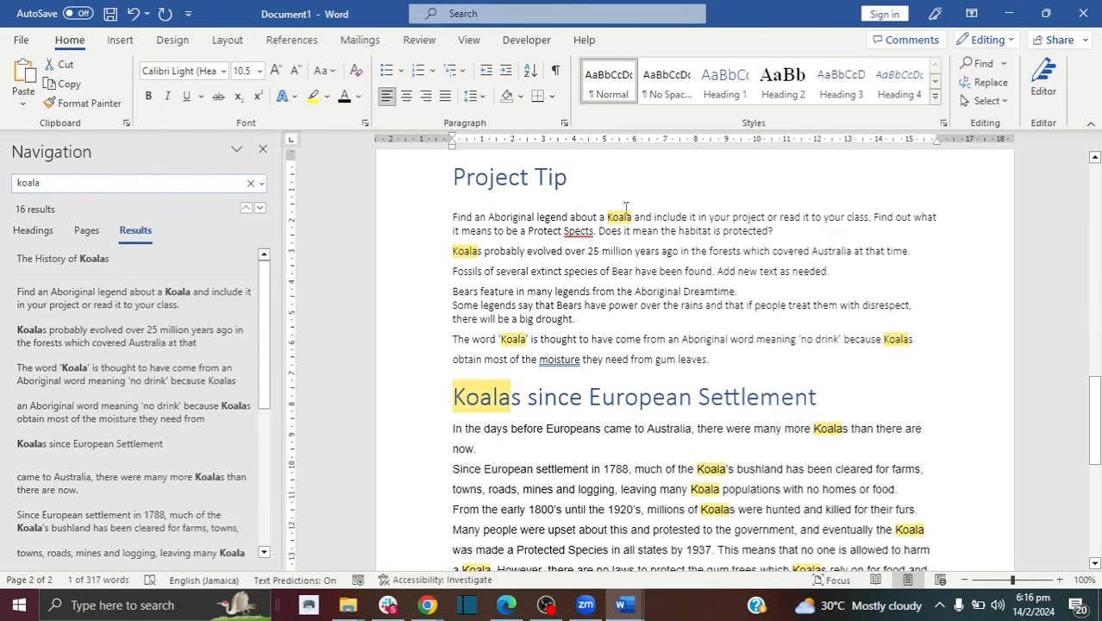
Step: Bold the first 'Koala' and the 'Koalas' starting the third Project Tip line
drag(633, 216, 608, 217)
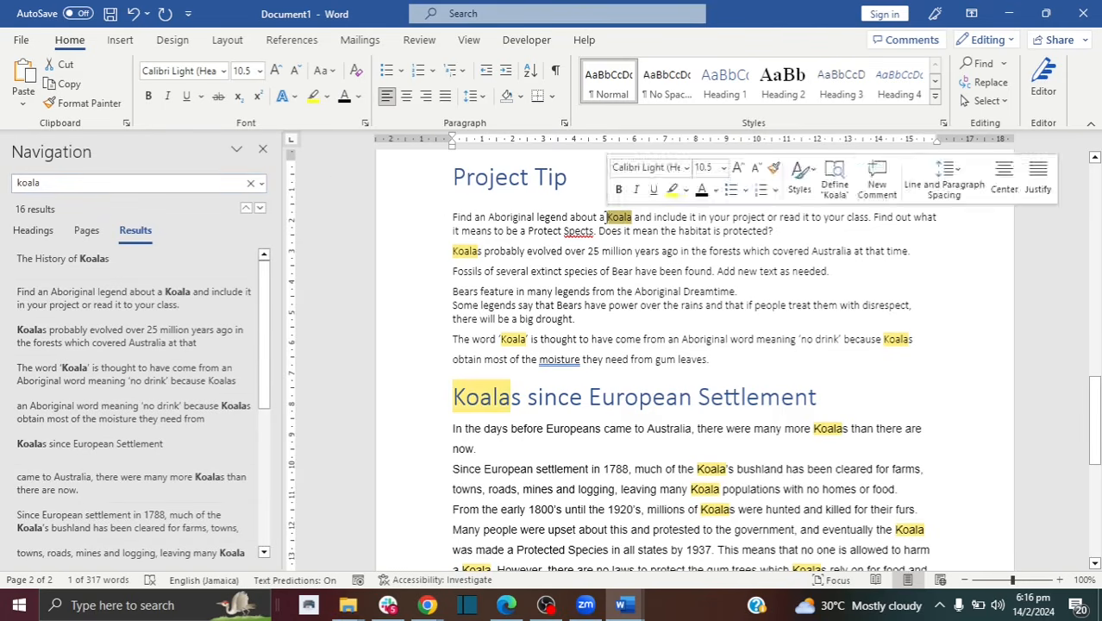
click(150, 97)
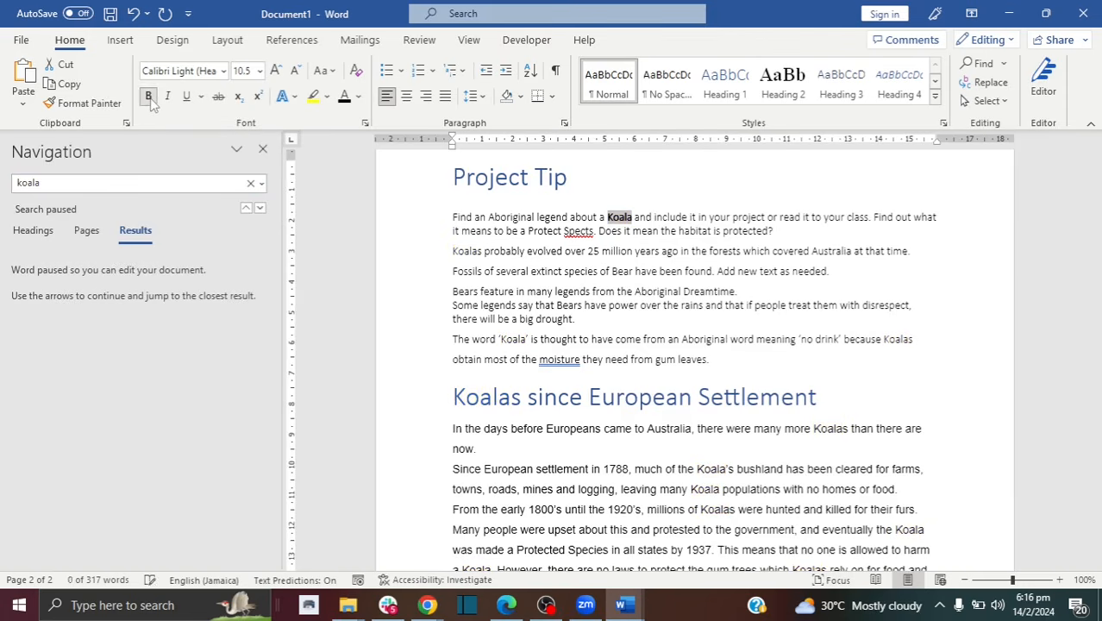
drag(481, 249, 450, 250)
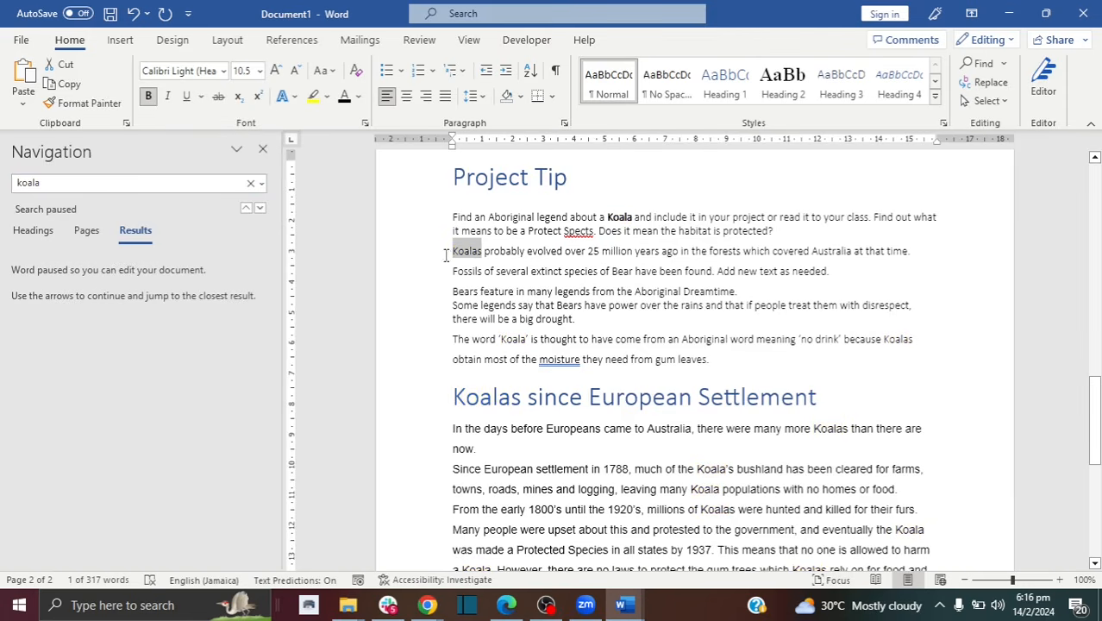
click(152, 98)
Step: Underline the 'no drink' sentence and italicise 'most of the moisture'
drag(454, 339, 833, 340)
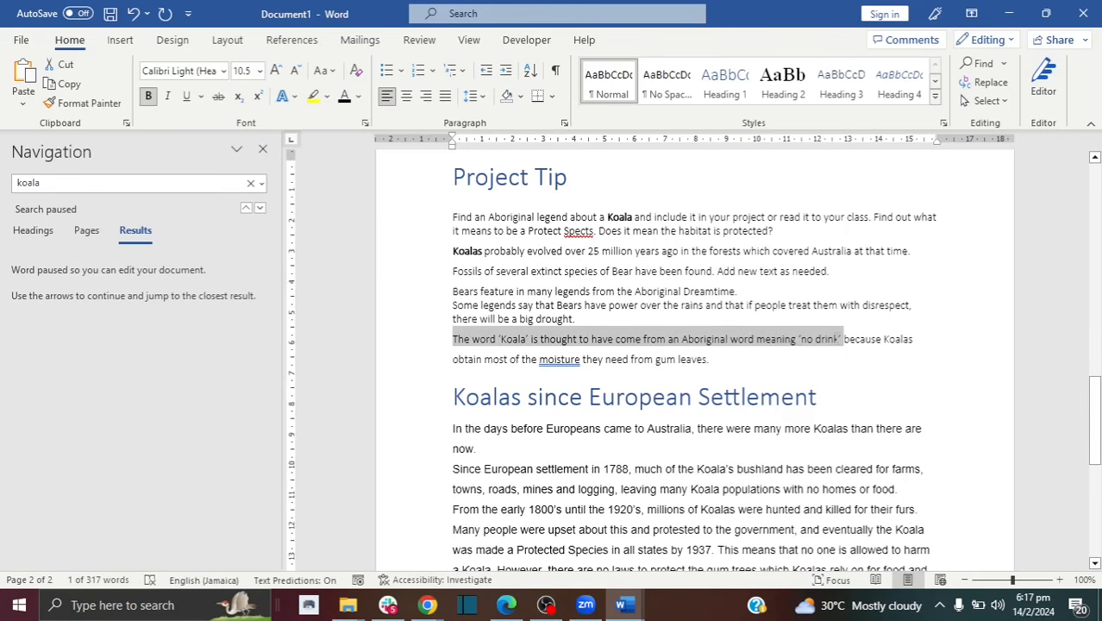
click(191, 101)
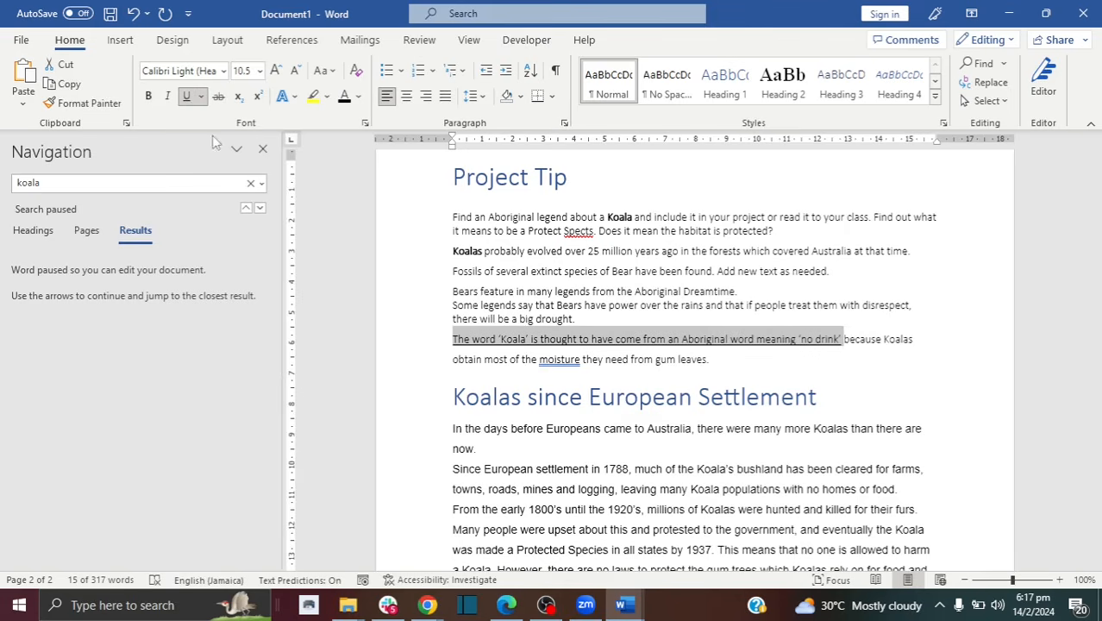
drag(585, 362, 539, 359)
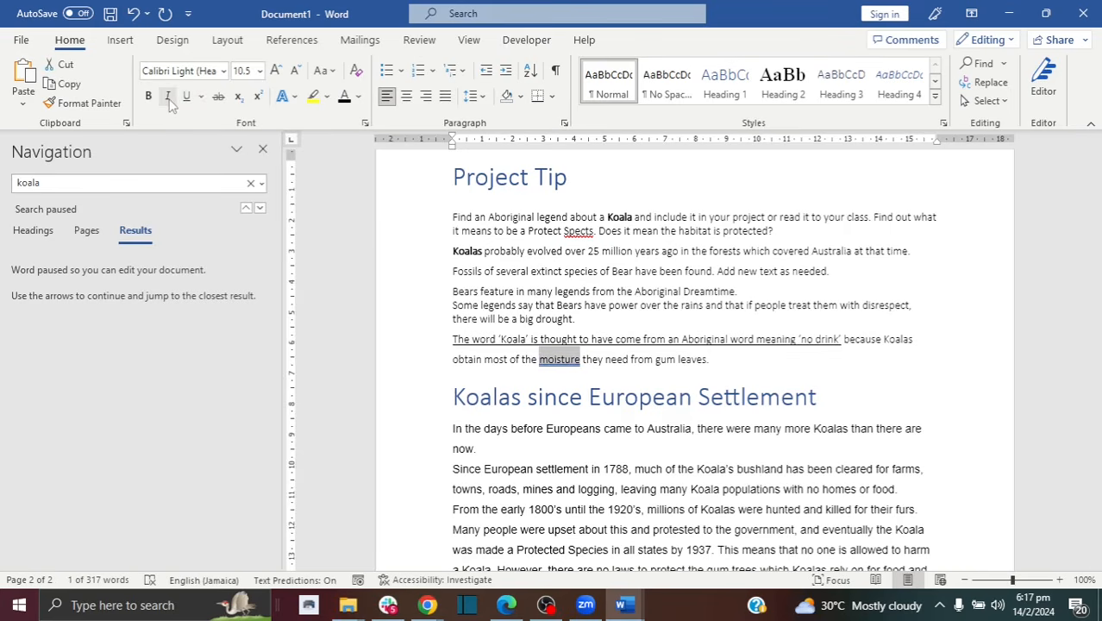
click(599, 360)
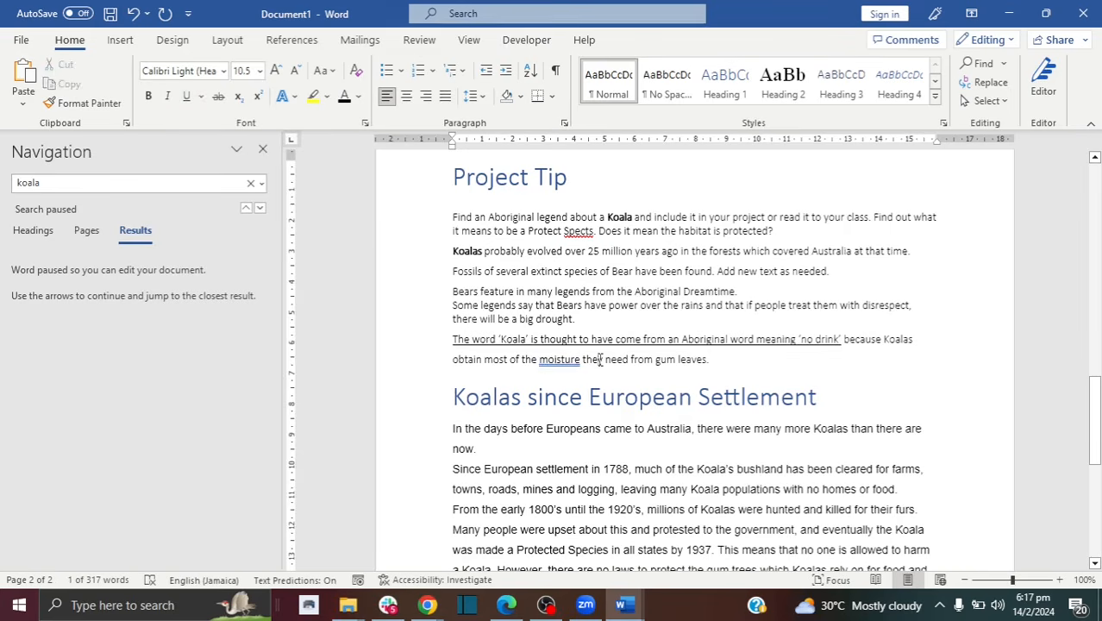
drag(583, 360, 494, 367)
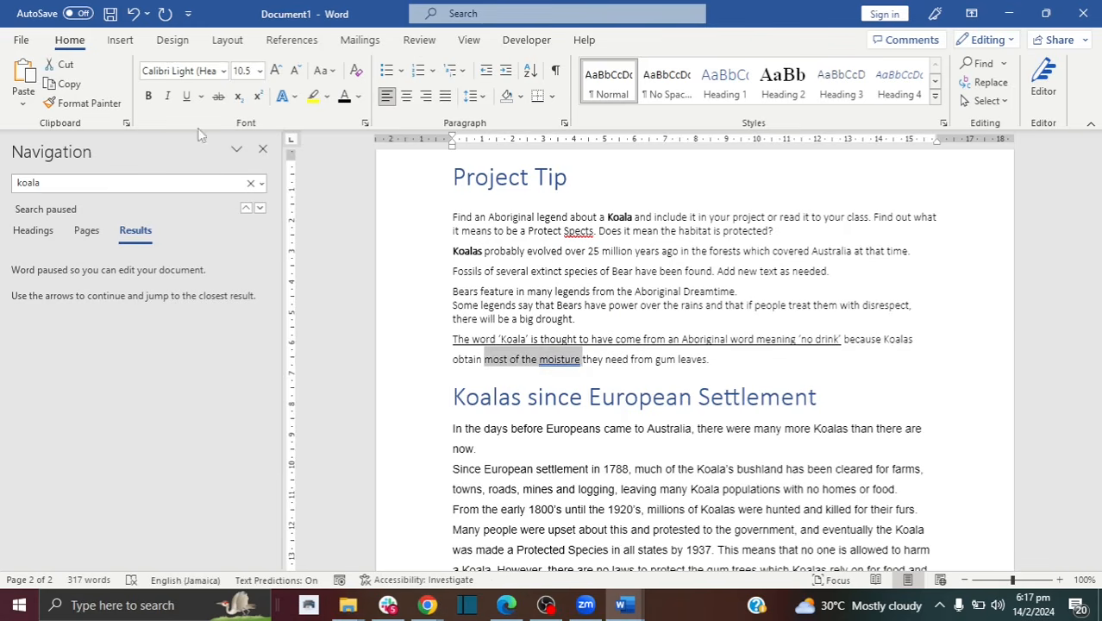
click(169, 96)
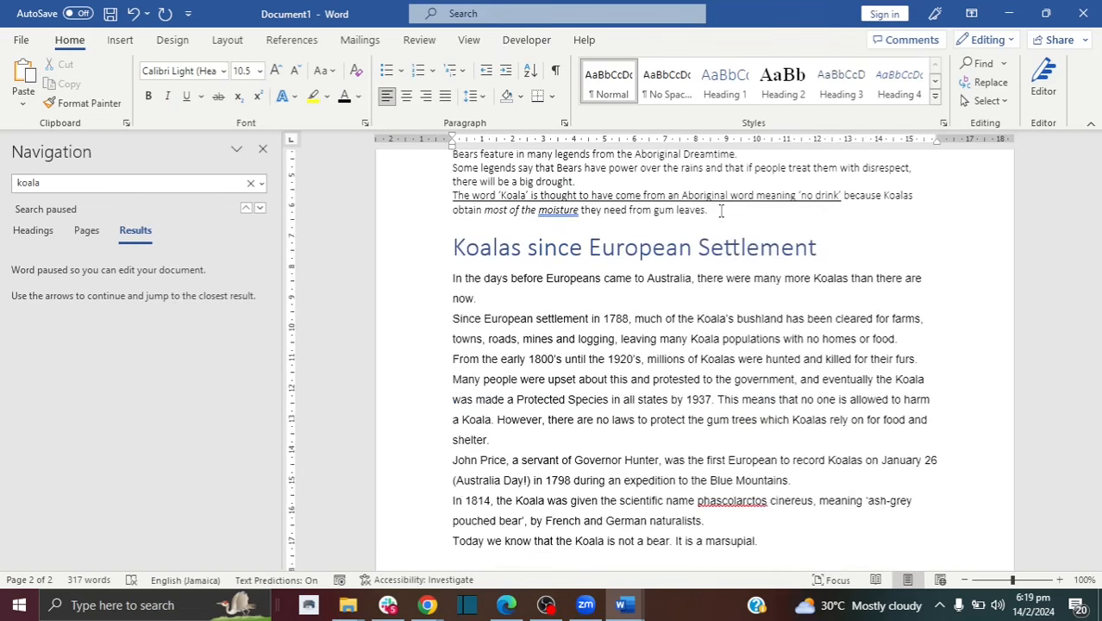
Step: Add a 'Fun facts:' line after the gum leaves sentence, followed by an empty line
key(Return)
key(Return)
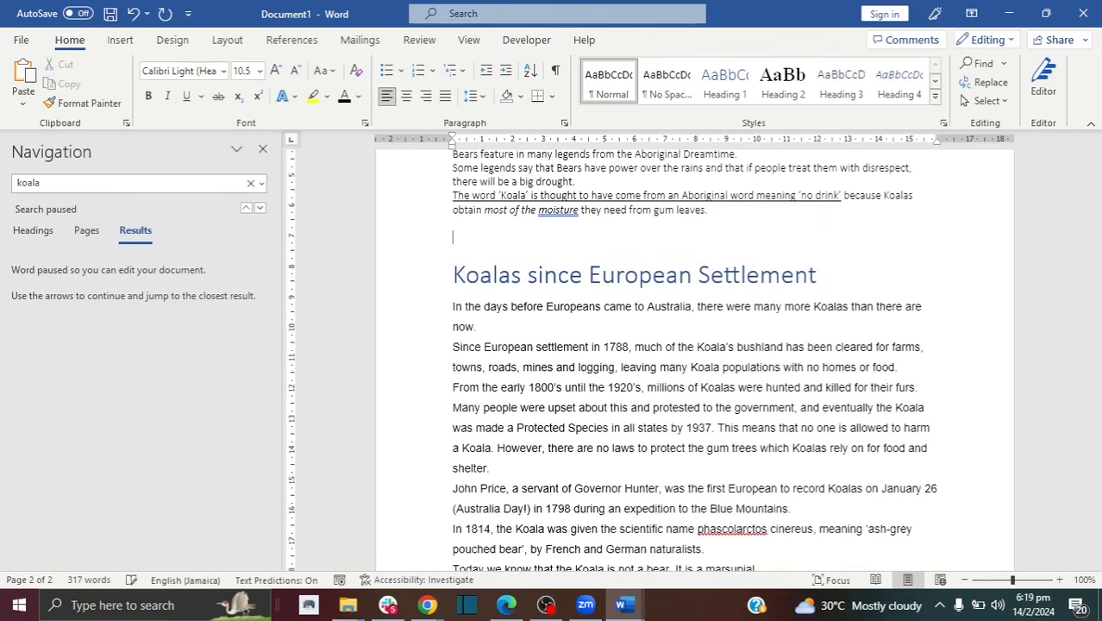
text(Fun facts:)
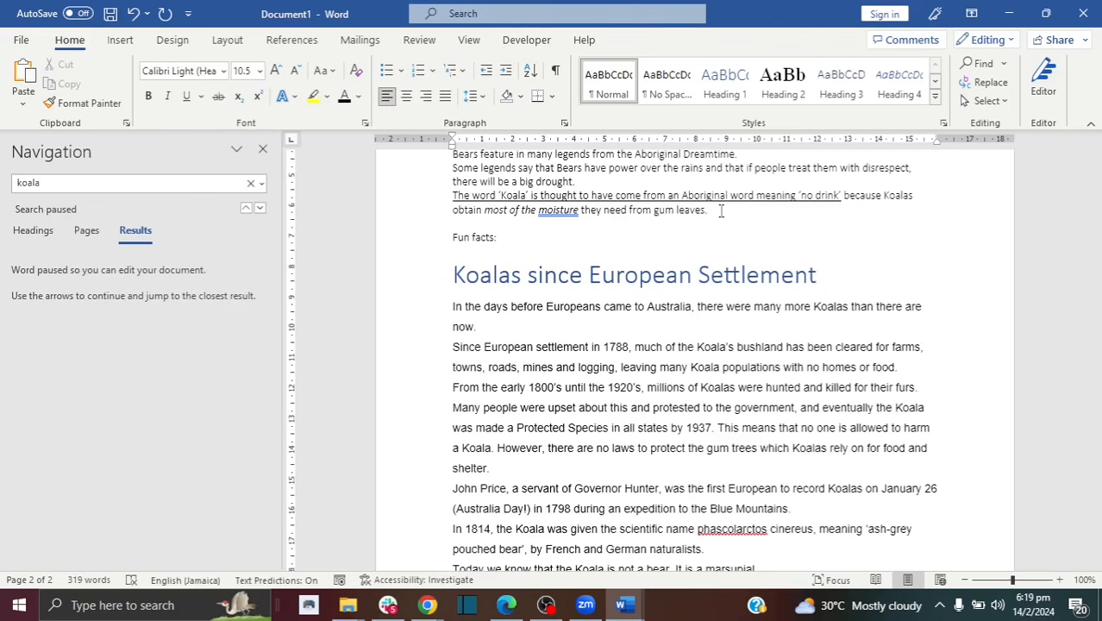
key(Return)
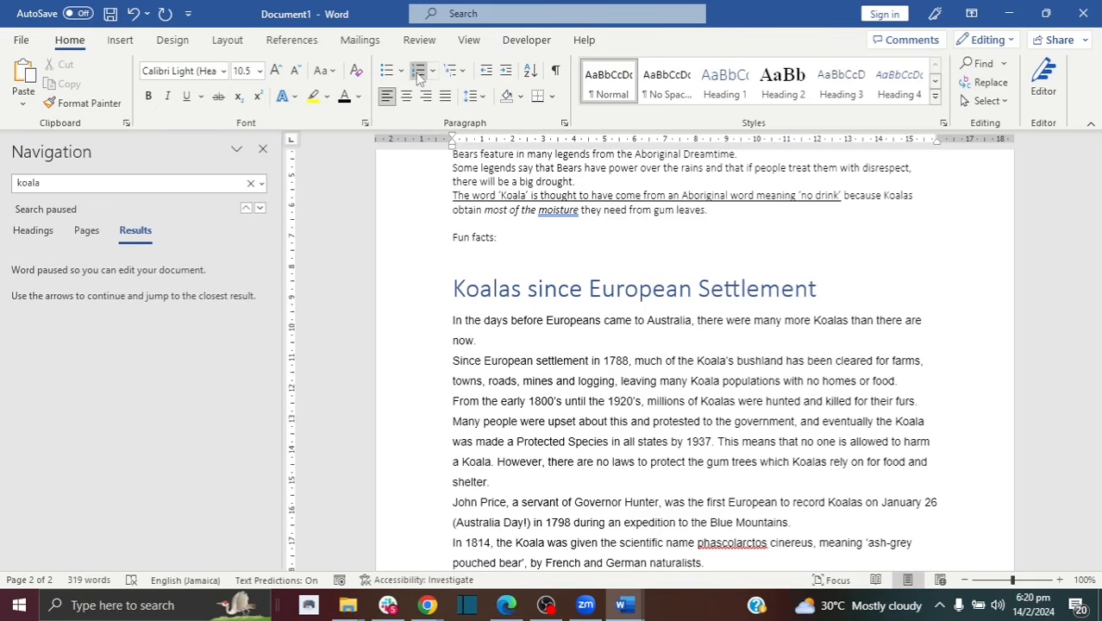
Step: Number the Fun facts 'Koala means no drink' and 'Koalas don't live in social groups', then select them
click(420, 76)
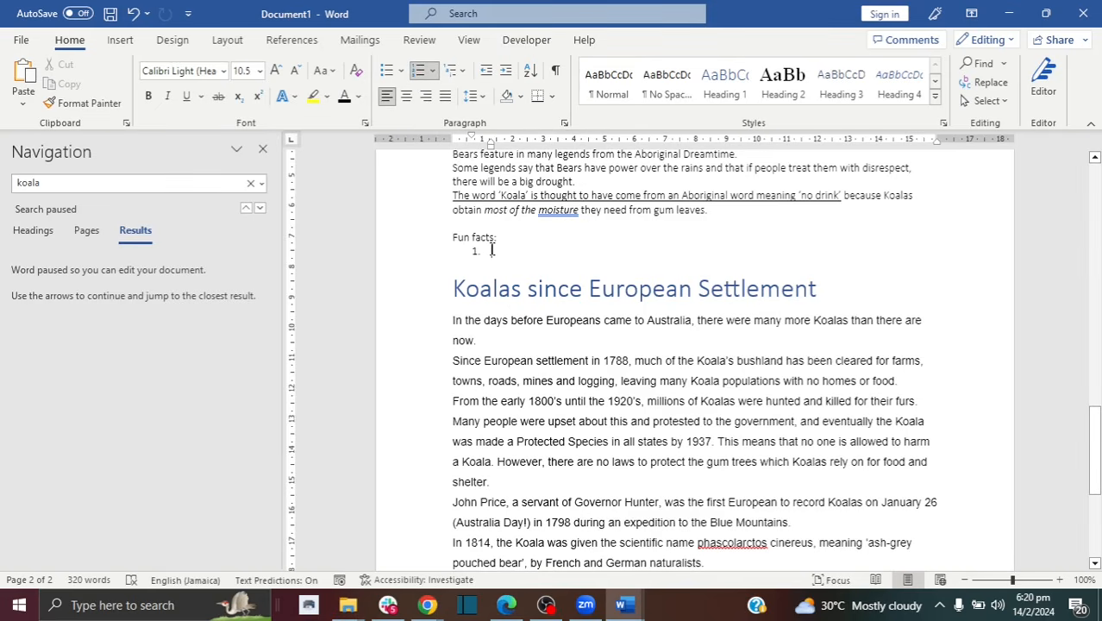
text(Koala mean)
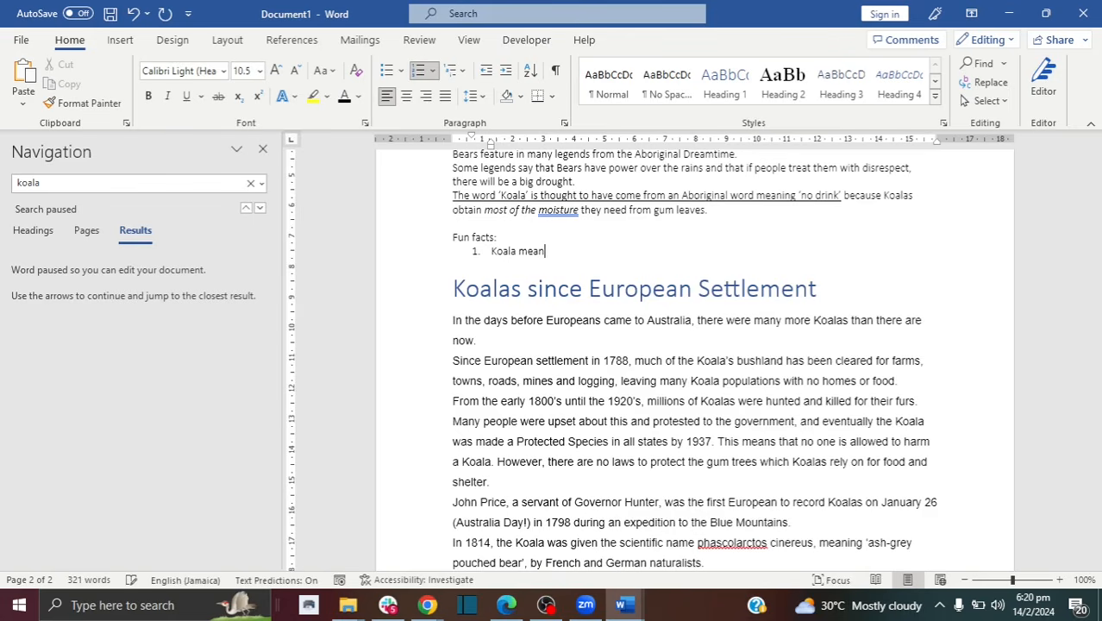
text(s n)
text(o drink')
key(Return)
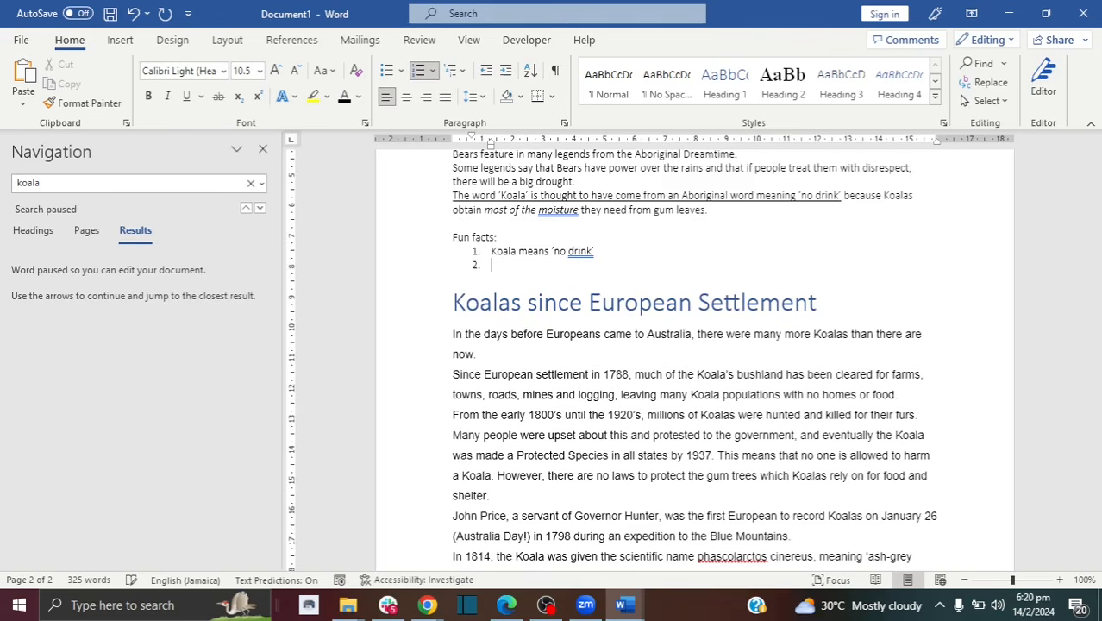
text(Koalas )
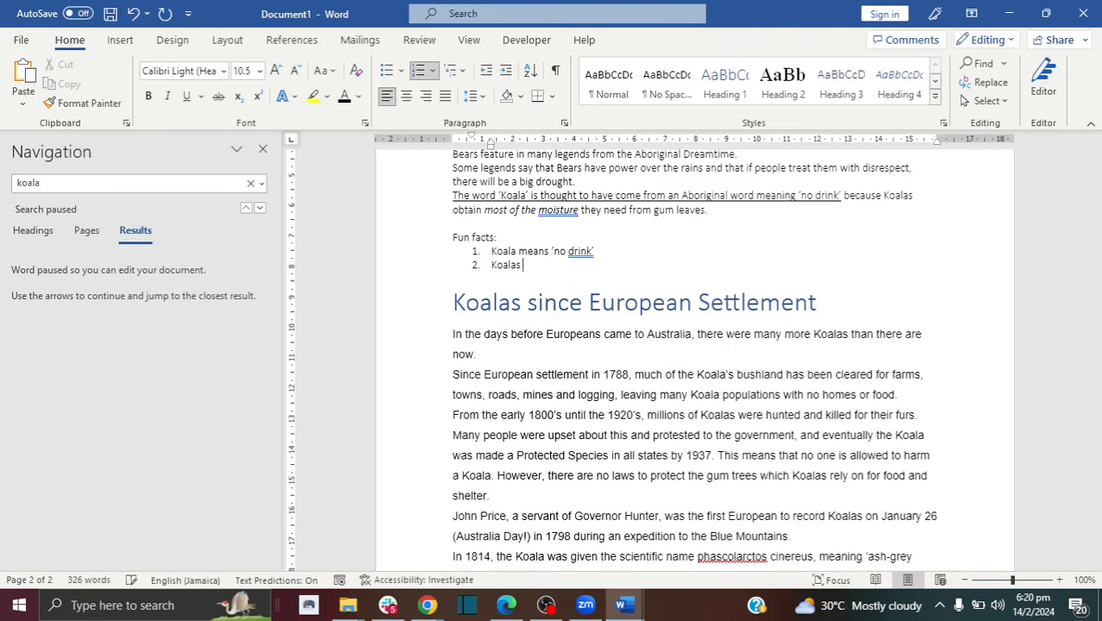
text(don't live in social groups)
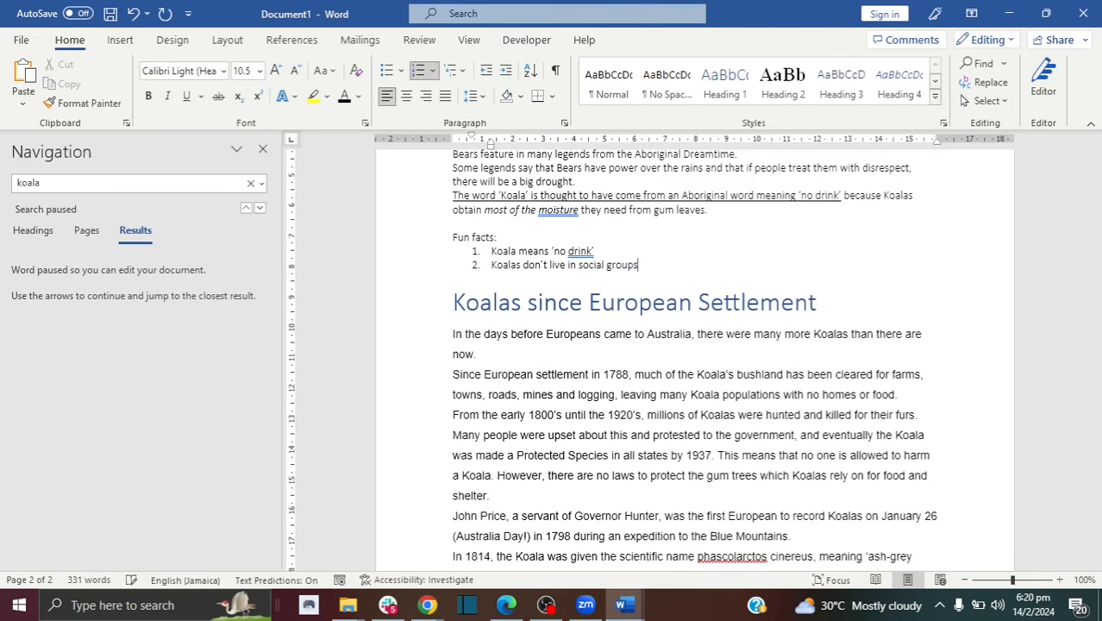
key(Return)
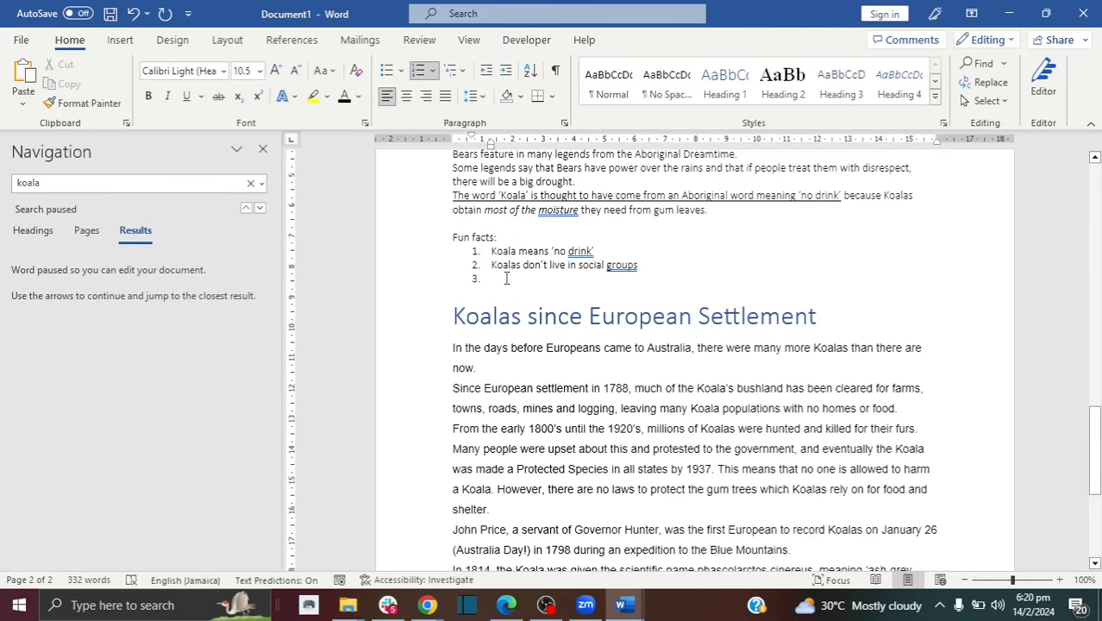
drag(479, 271, 473, 252)
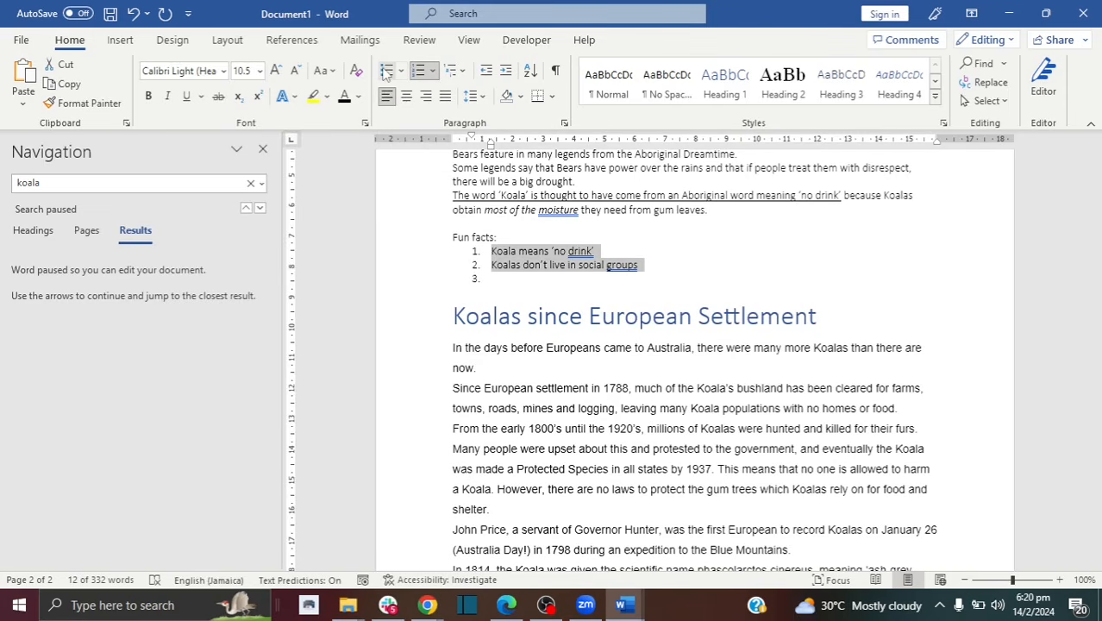
Step: Turn the numbered facts into bullets and add a third item 'koalas are ...'
click(385, 71)
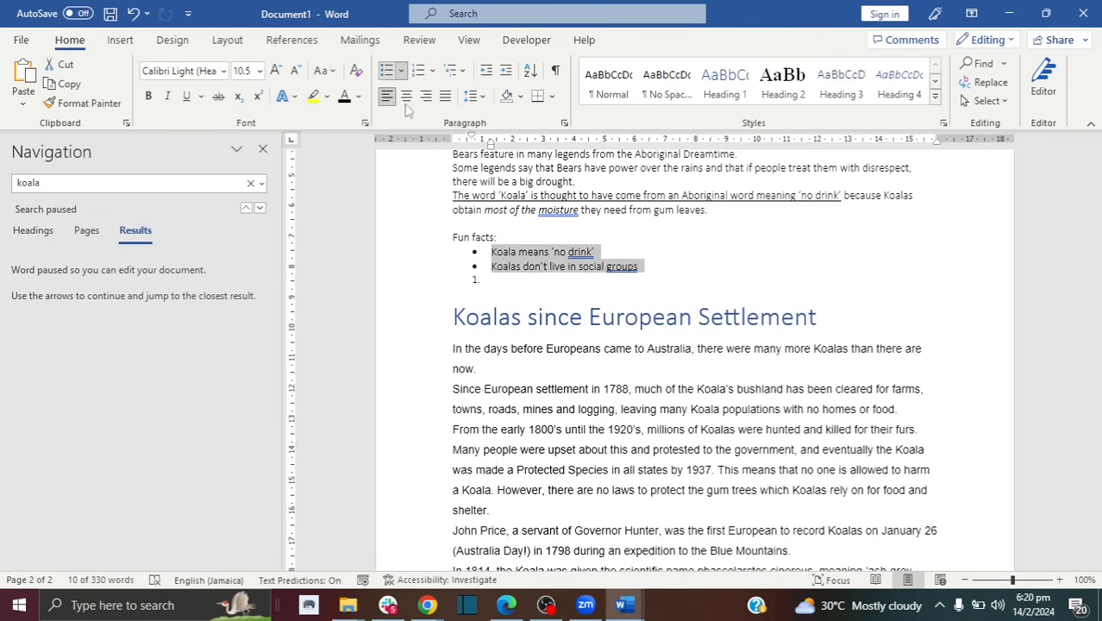
click(488, 278)
key(BackSpace)
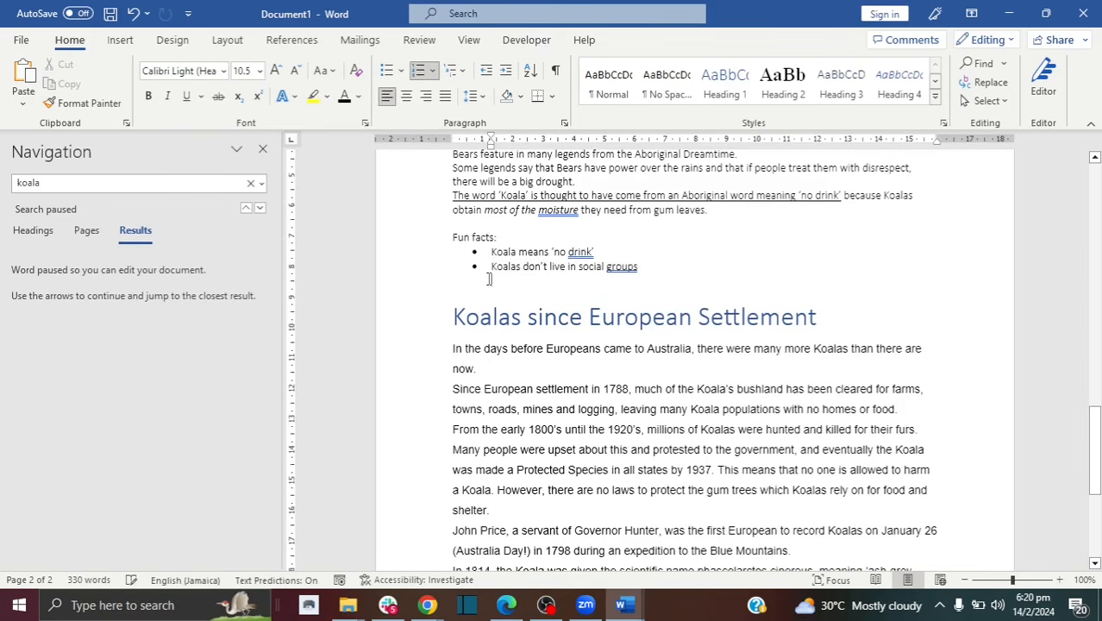
click(645, 268)
double_click(642, 267)
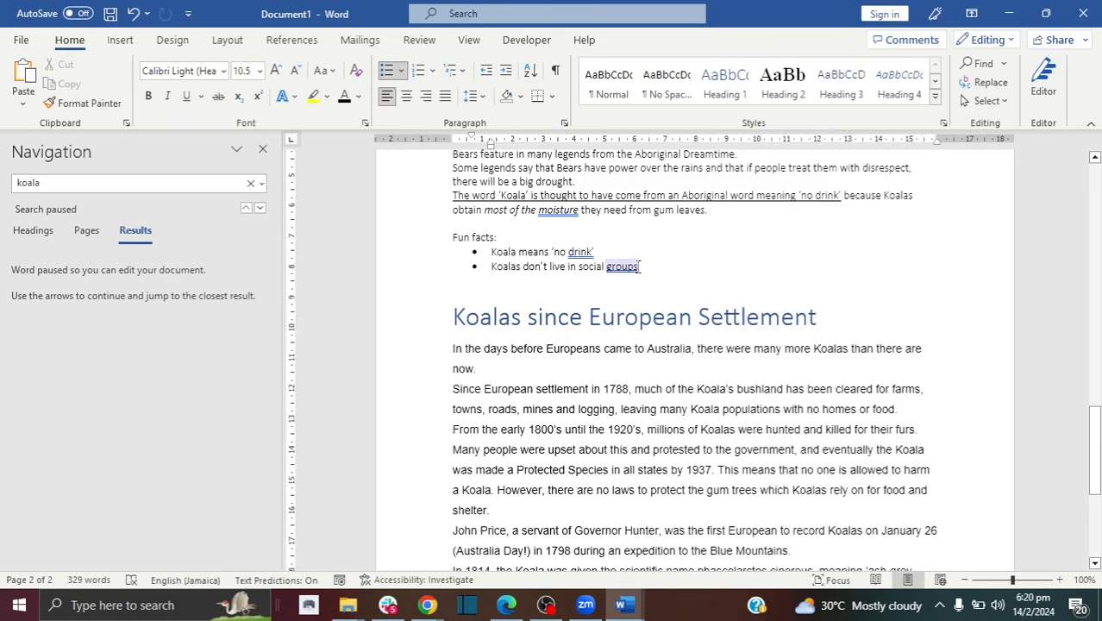
click(643, 268)
key(Return)
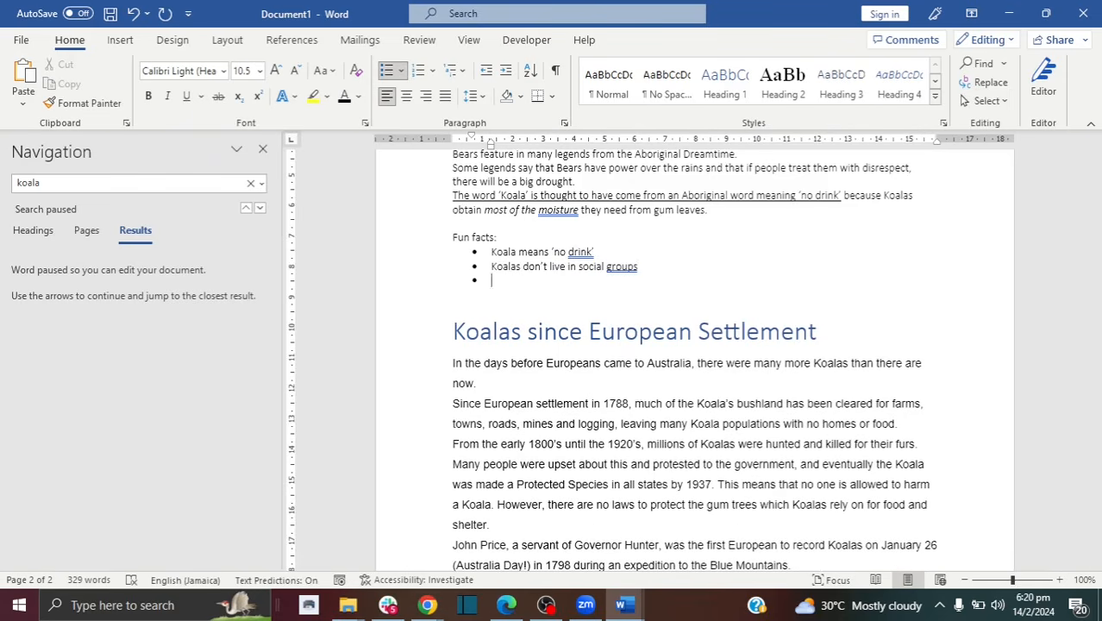
text(ko)
text(alas ar)
text(e ...)
key(Return)
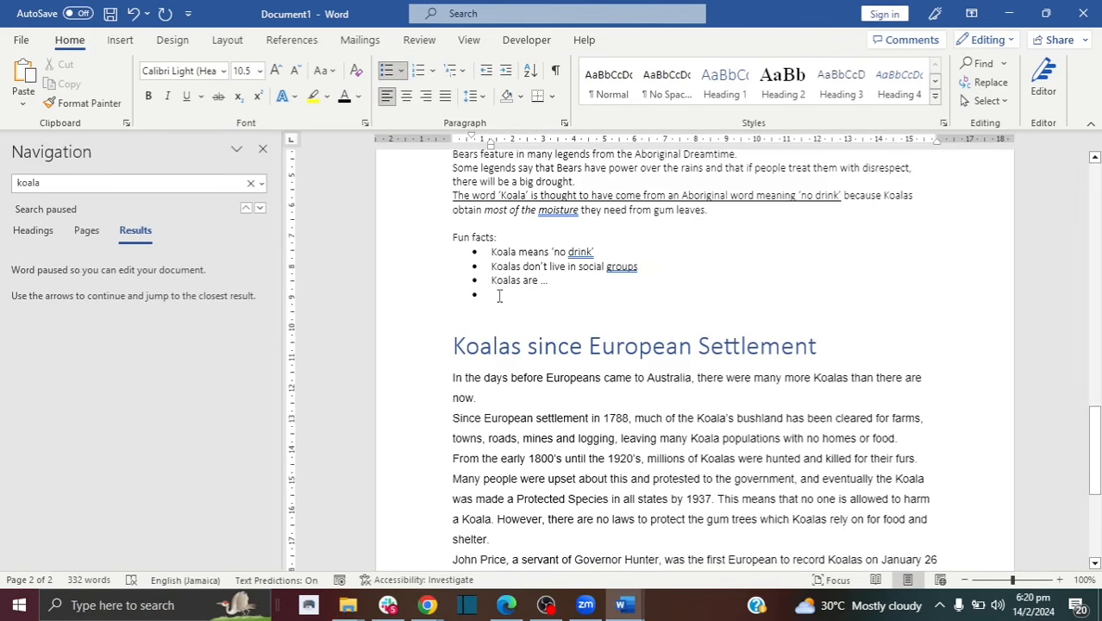
Step: Try hollow-square bullets, then give the three facts four-diamond bullets and reselect them
drag(498, 295, 480, 249)
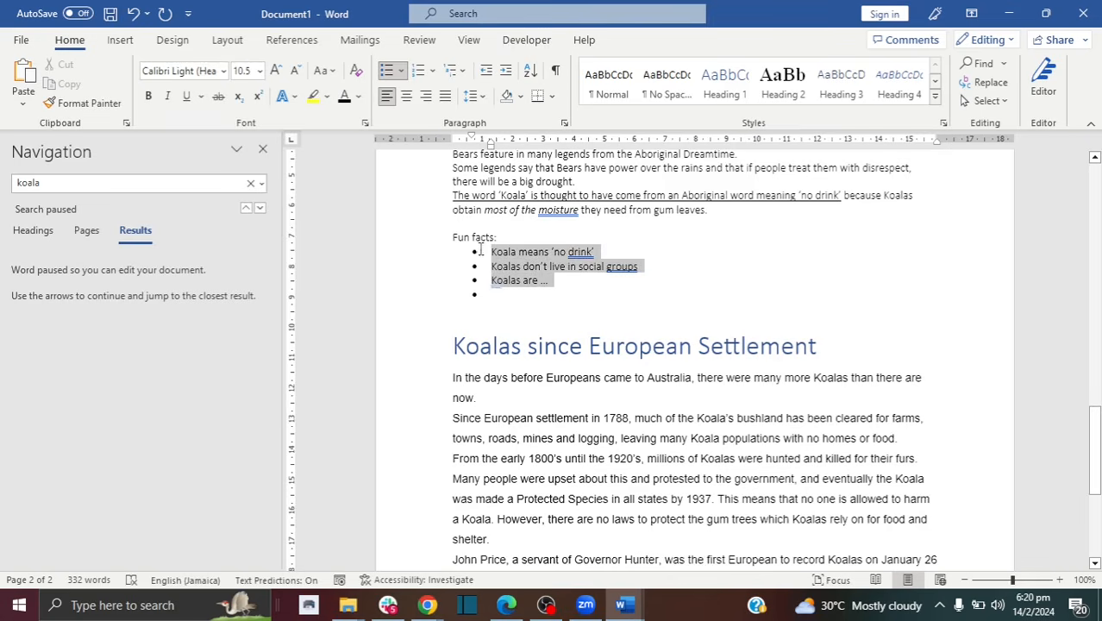
click(403, 72)
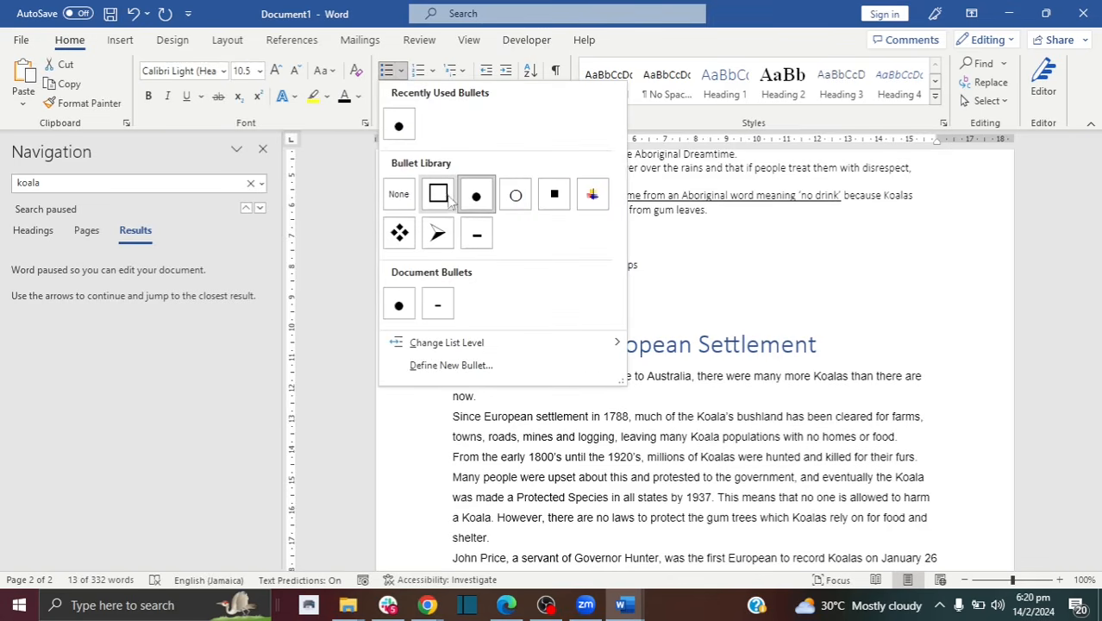
click(438, 195)
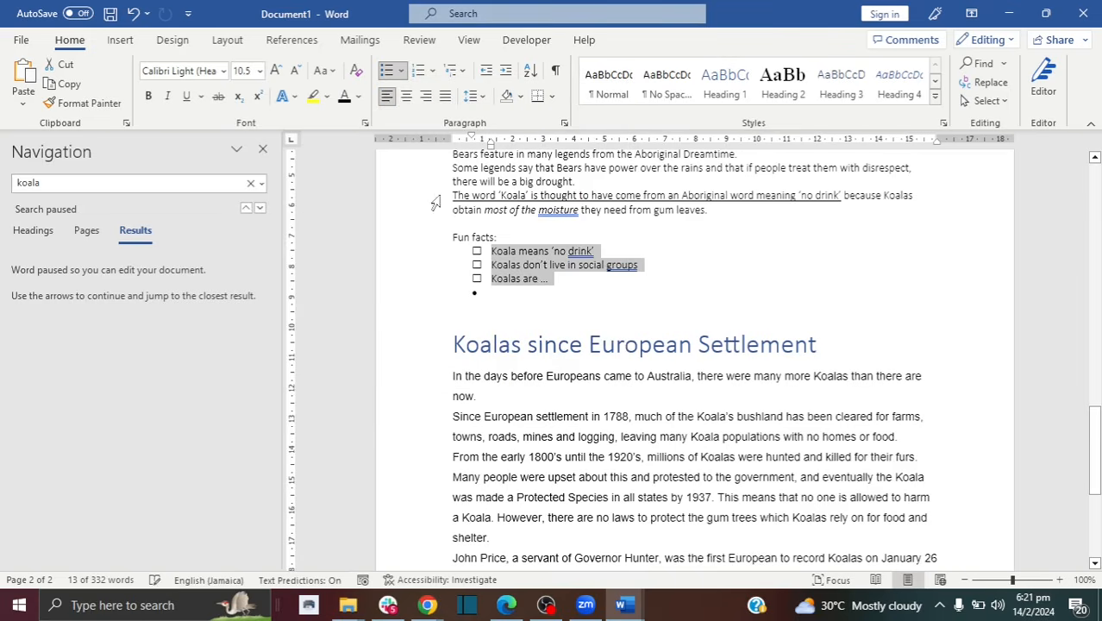
click(540, 278)
drag(559, 280, 491, 250)
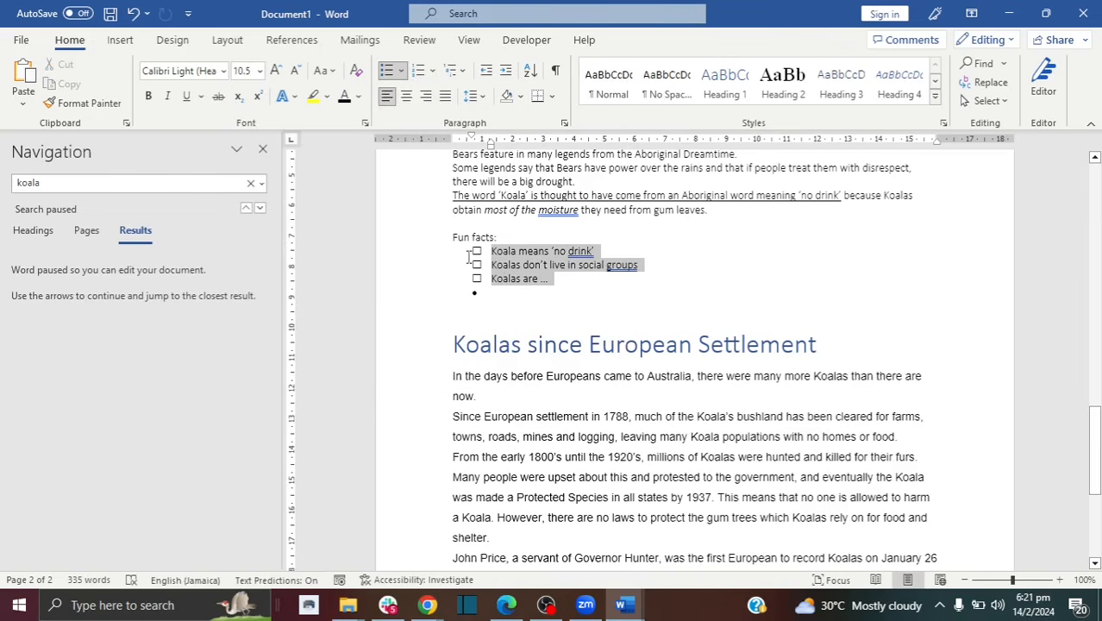
click(409, 72)
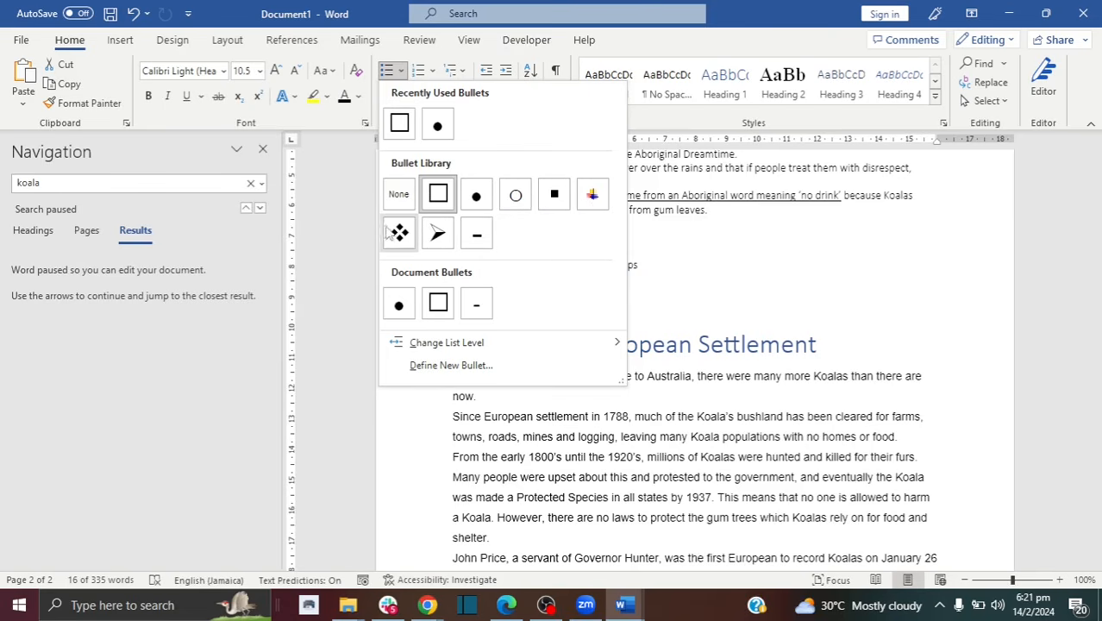
click(399, 237)
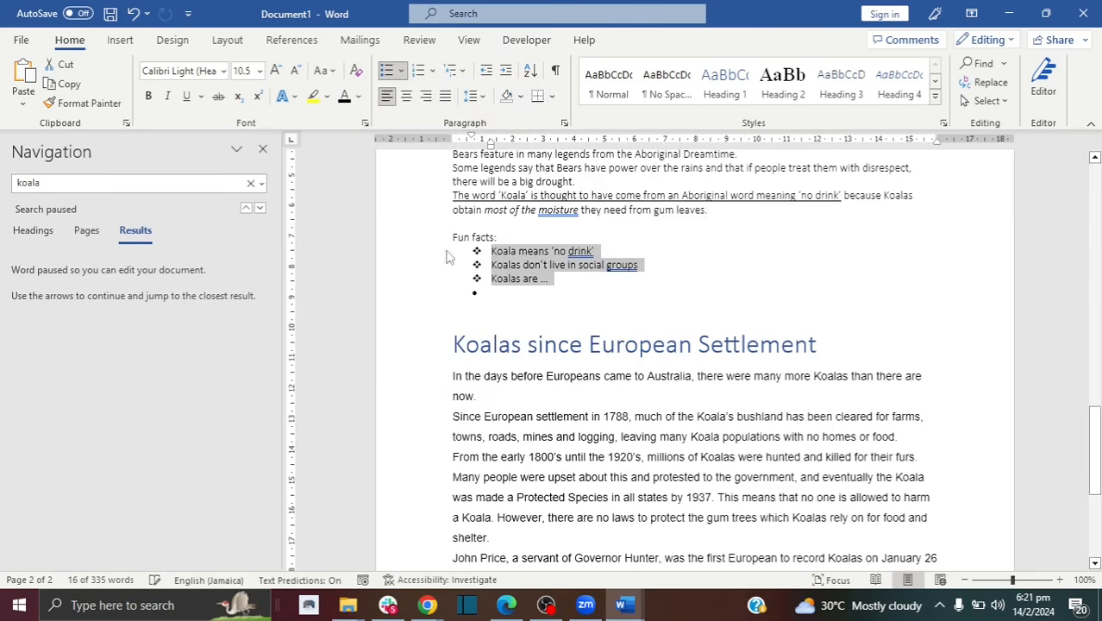
click(541, 279)
text(...)
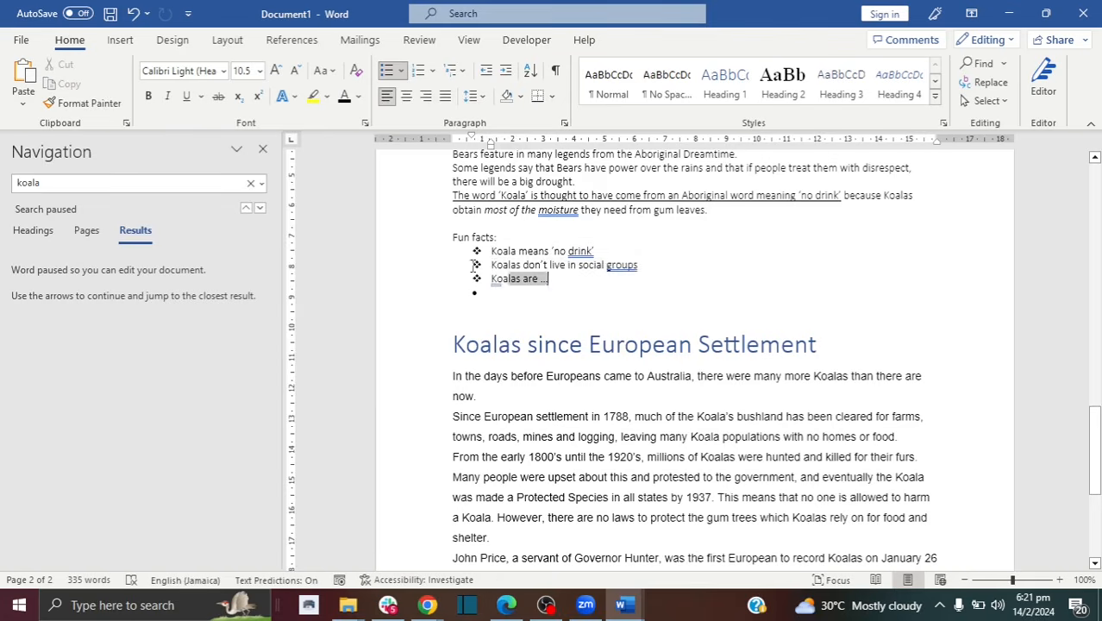
drag(550, 279, 460, 252)
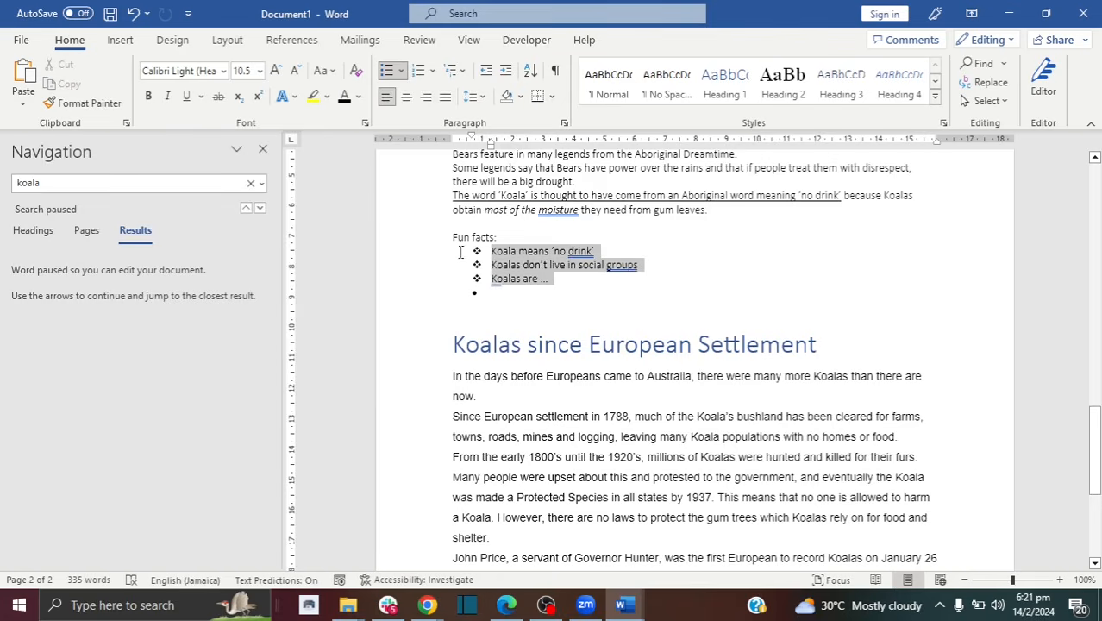
Step: Define a new bullet from Wingdings character 123, apply it to the facts, and reselect their text
click(400, 70)
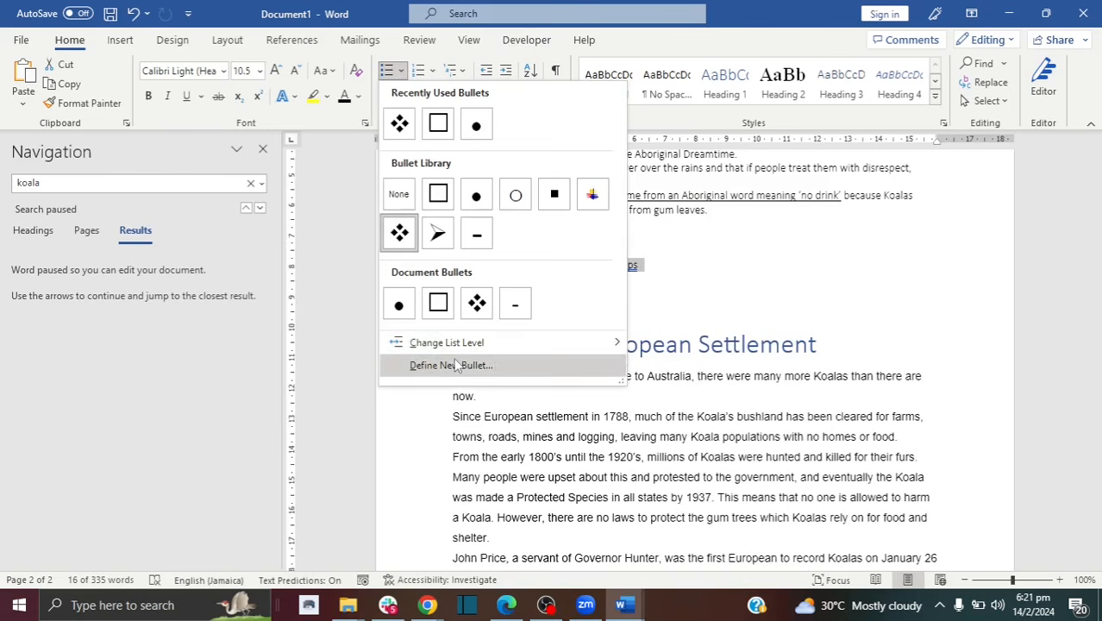
mouse_move(456, 349)
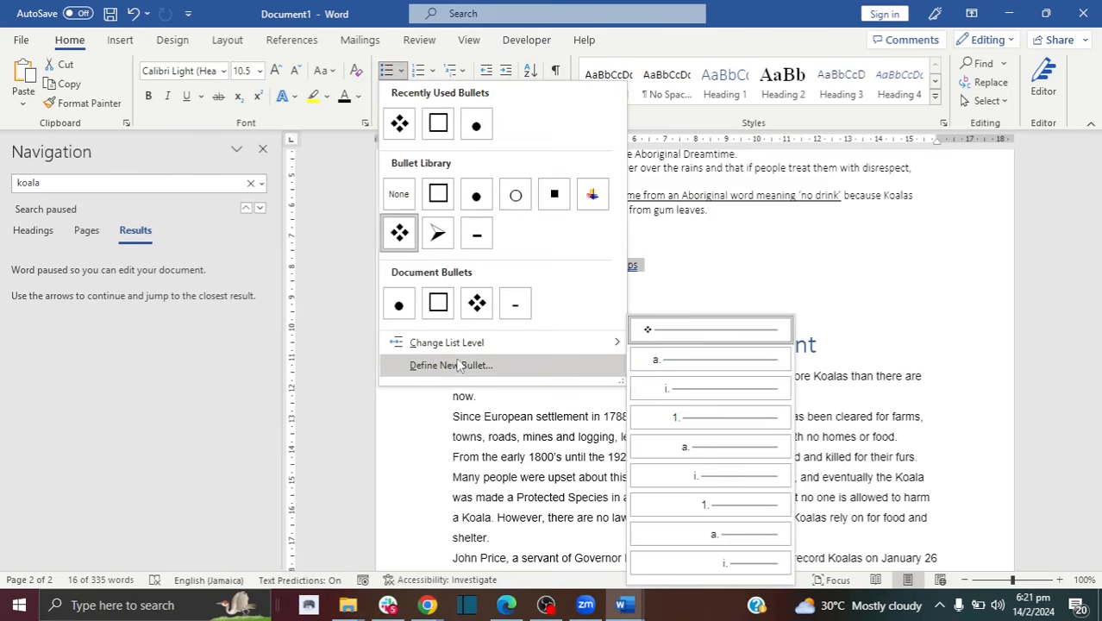
click(451, 365)
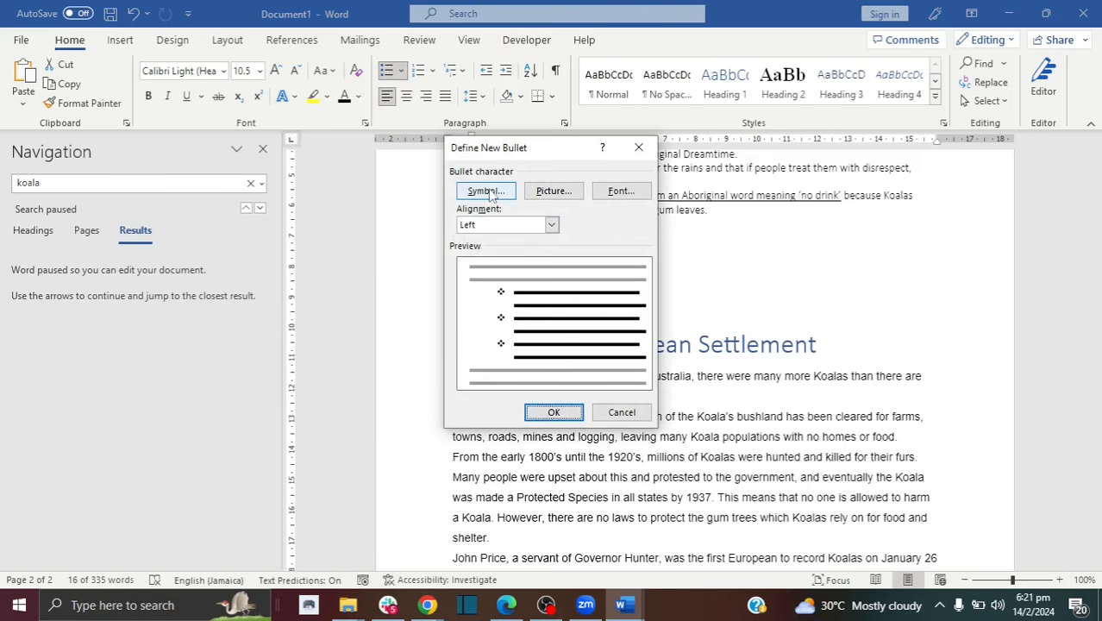
click(488, 191)
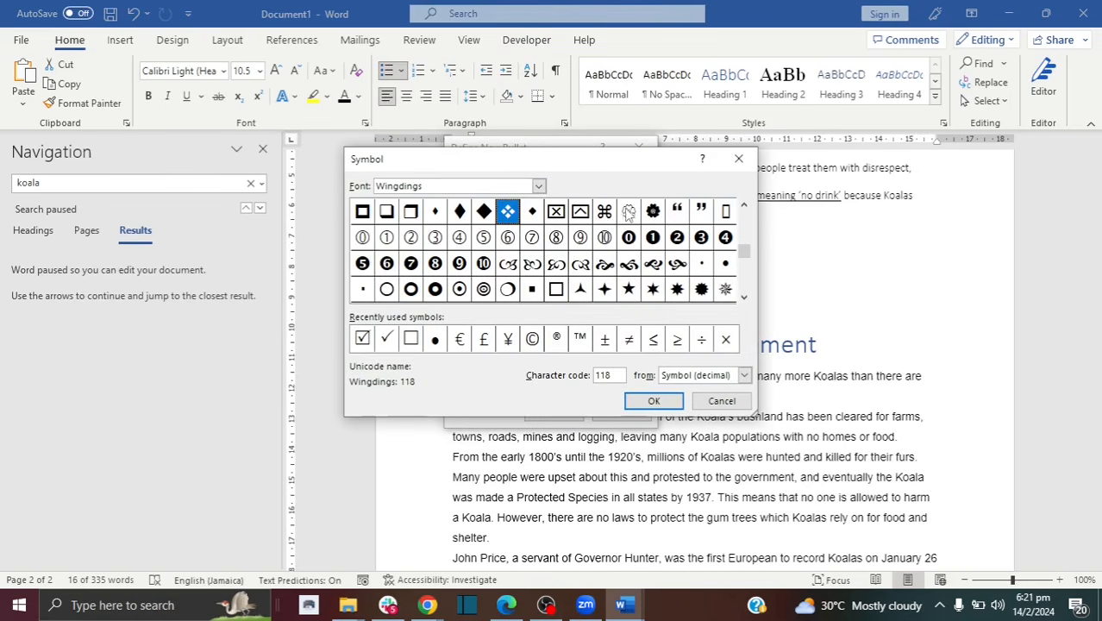
click(629, 213)
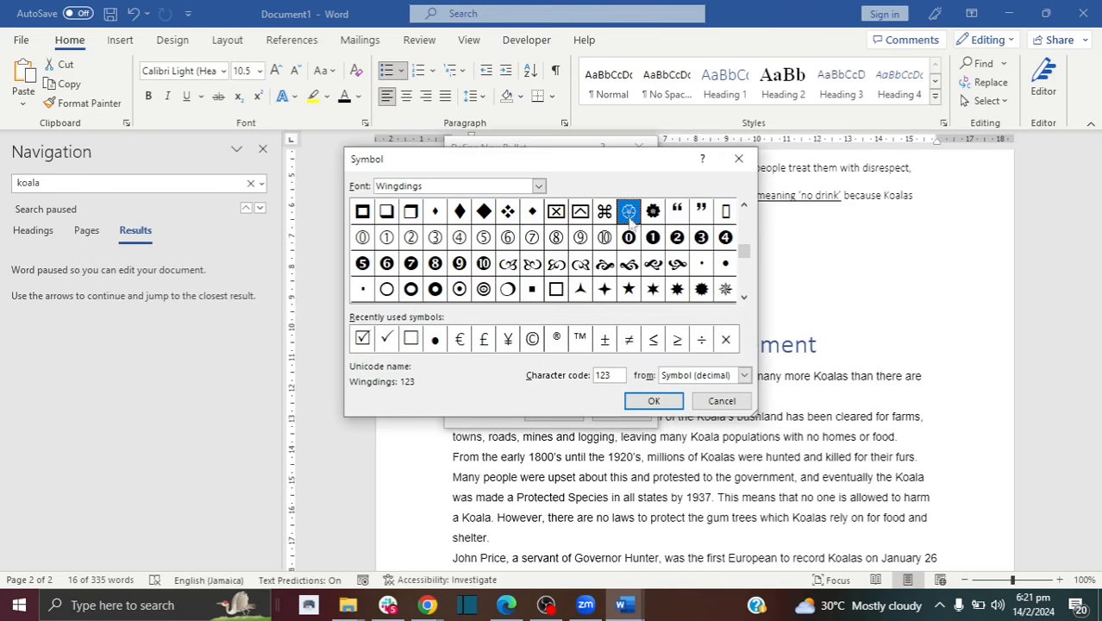
click(653, 401)
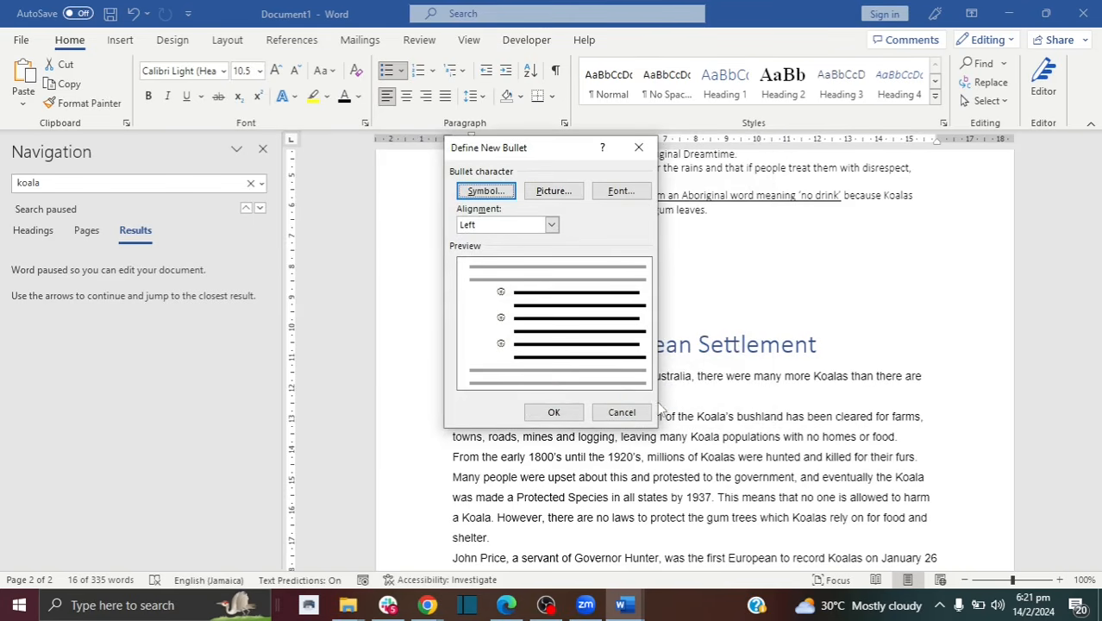
click(554, 411)
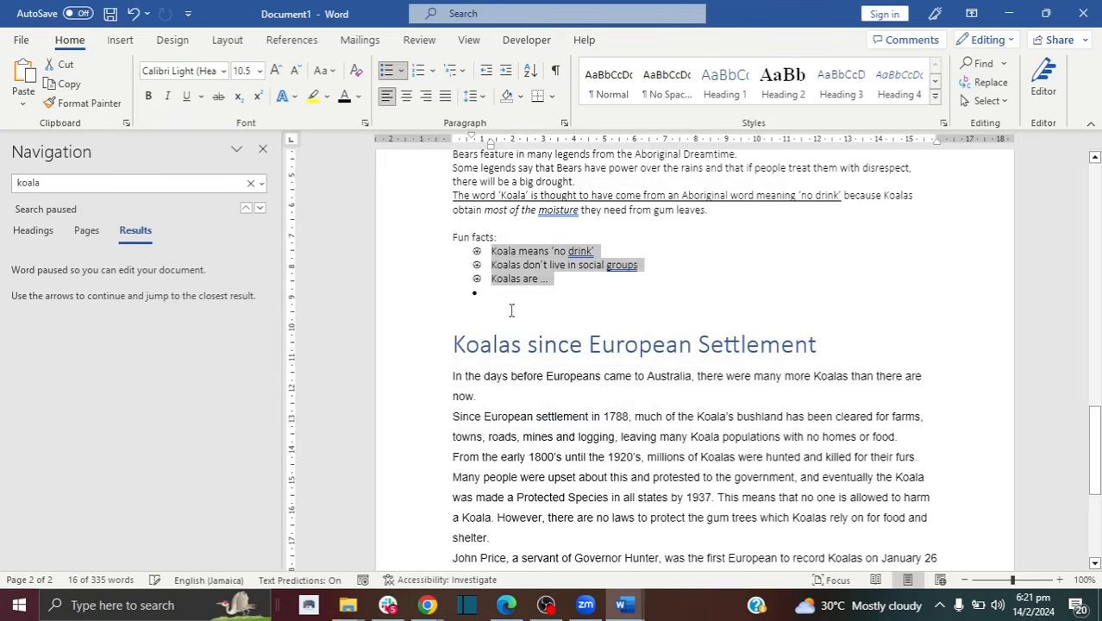
click(477, 252)
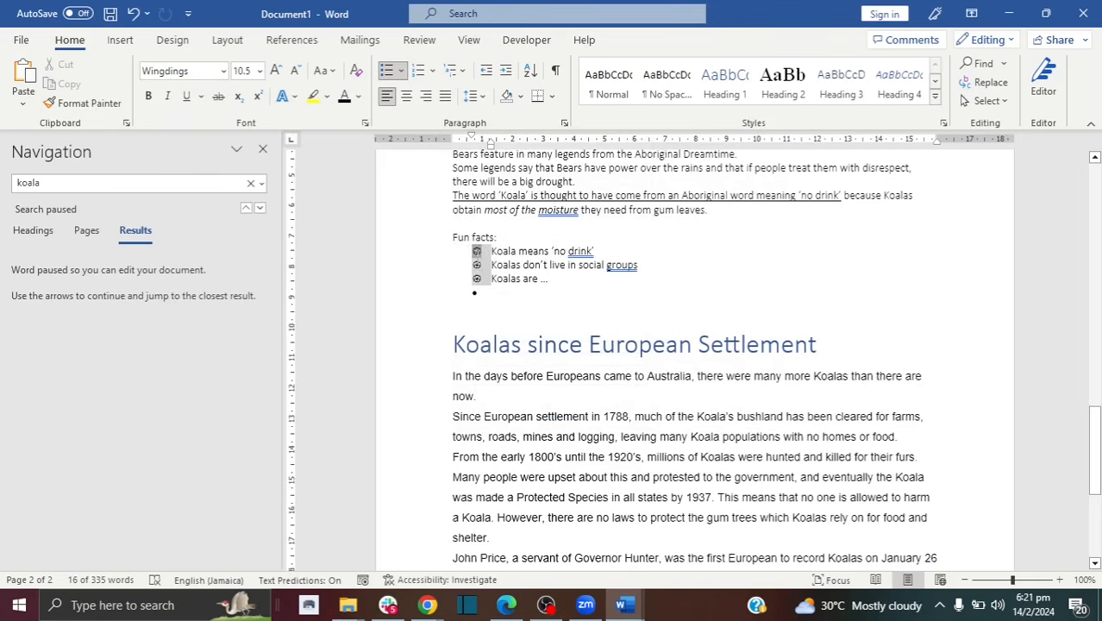
click(486, 276)
drag(549, 279, 480, 251)
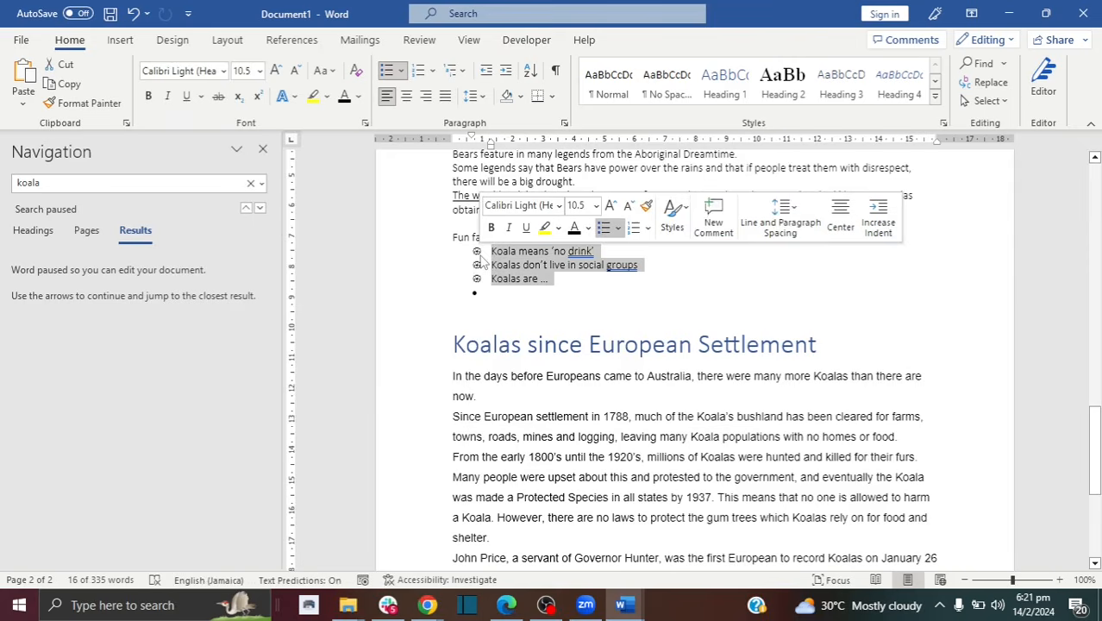
Step: Preview the Multilevel List library styles and close the gallery with Esc, applying none
click(456, 74)
mouse_move(477, 168)
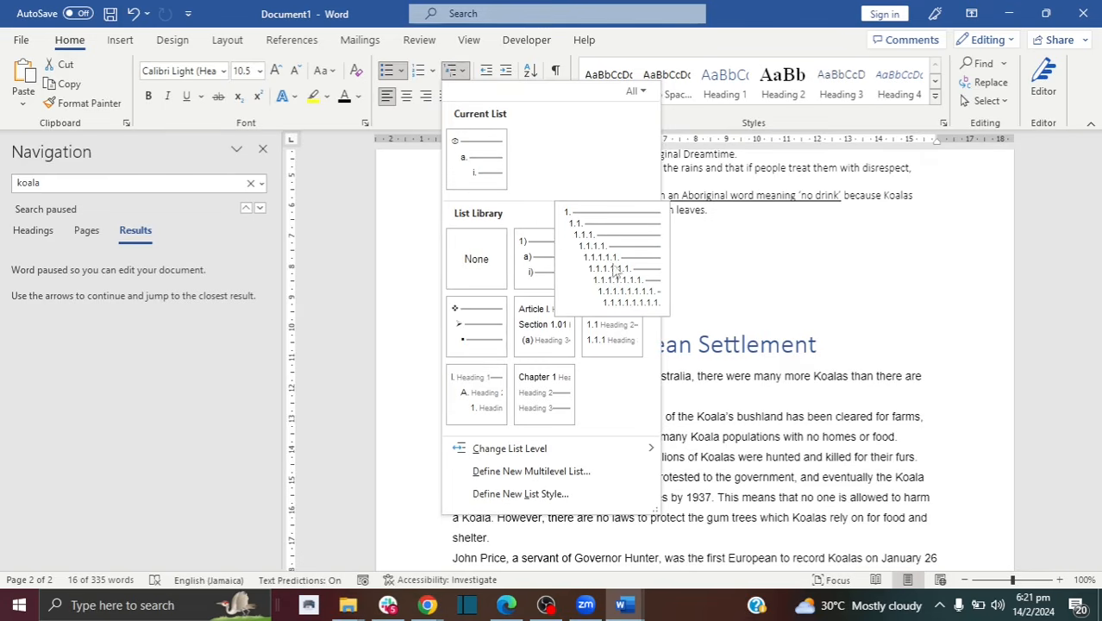
mouse_move(525, 237)
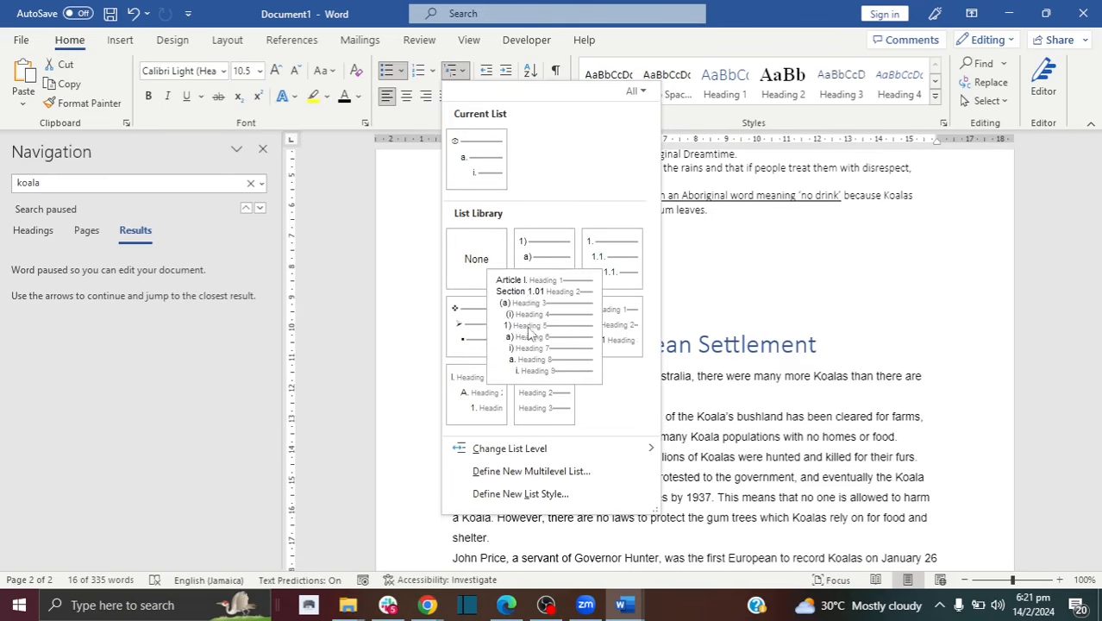
mouse_move(609, 278)
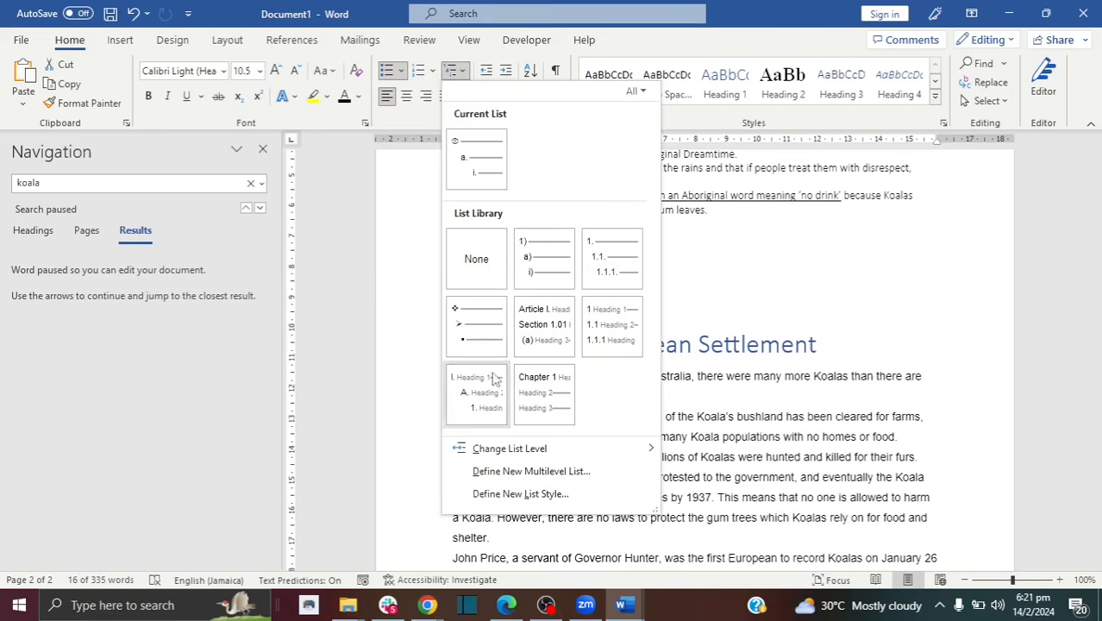
mouse_move(593, 345)
key(Escape)
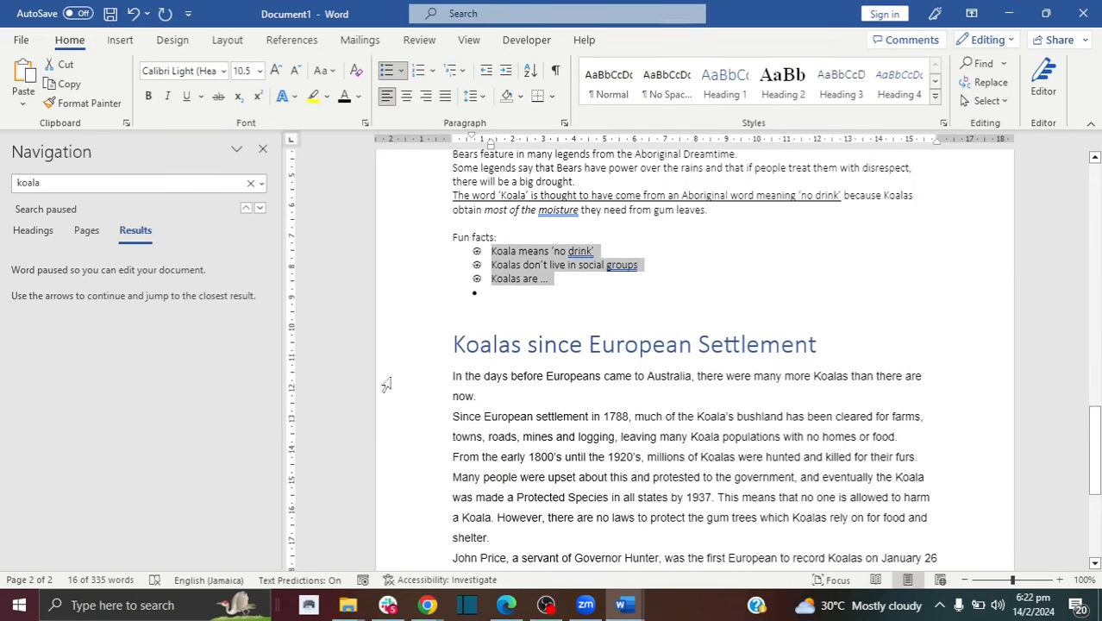
Step: Set 2.0 line spacing on the three fun-fact bullet lines
click(487, 256)
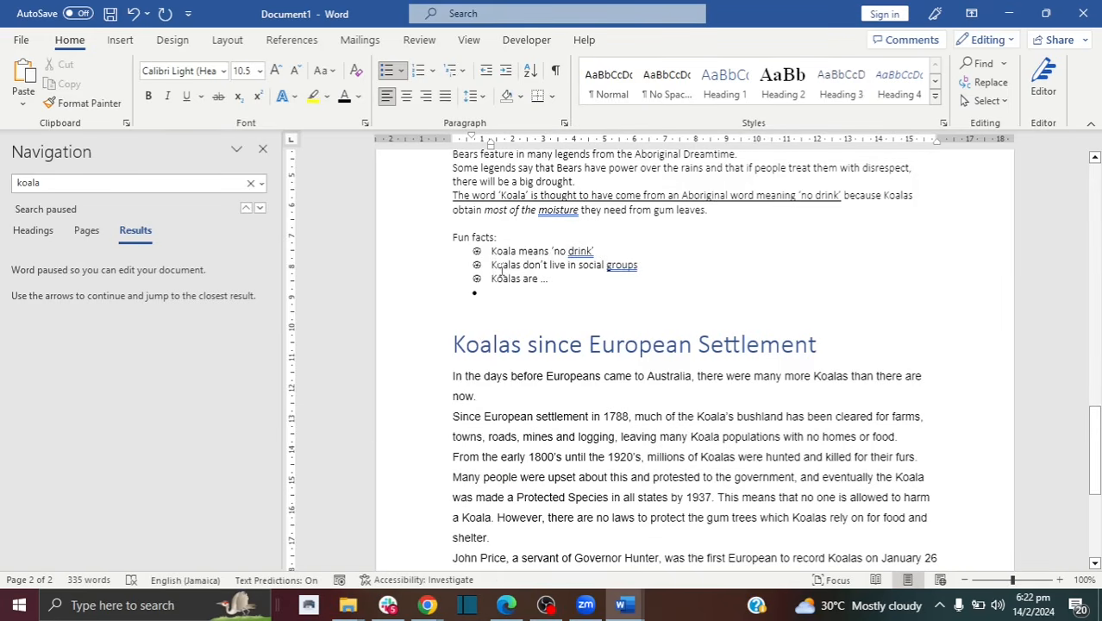
drag(550, 279, 487, 255)
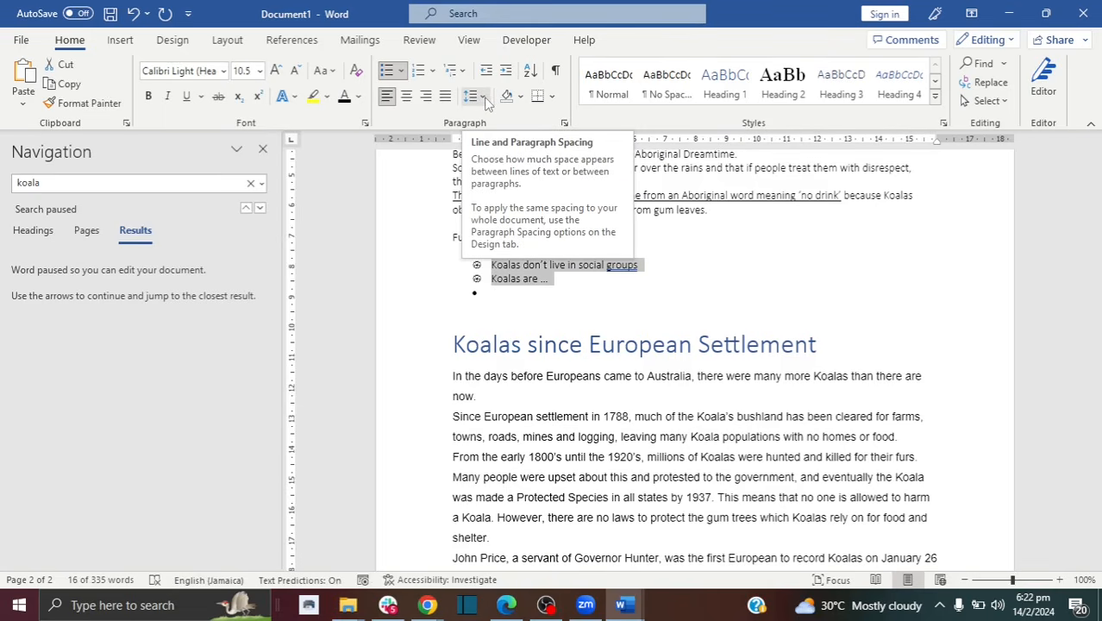
click(483, 97)
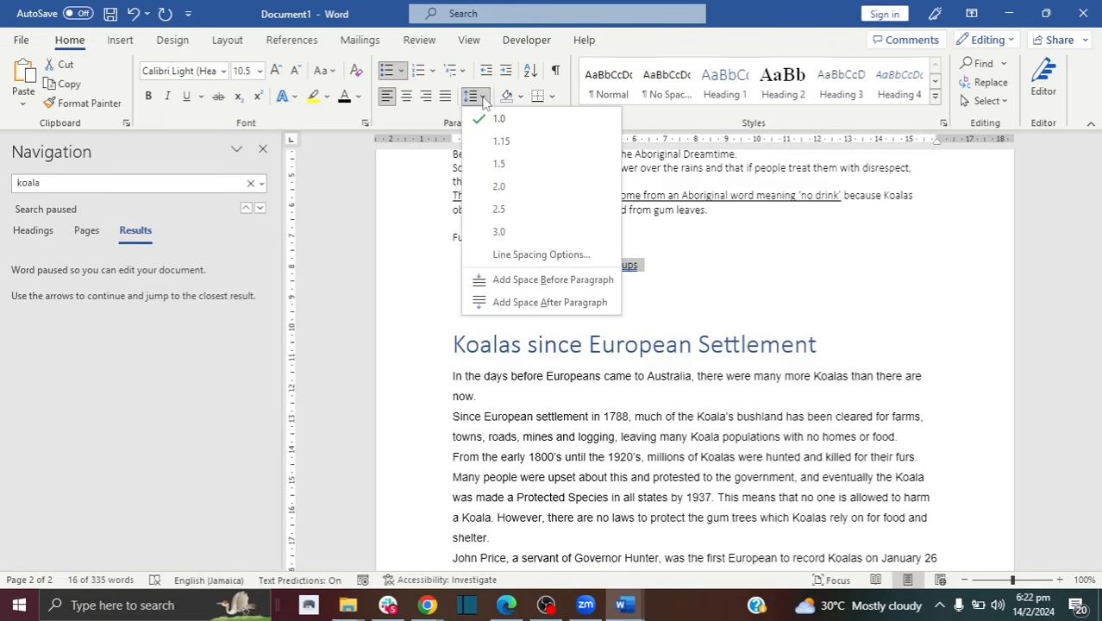
click(499, 188)
click(501, 269)
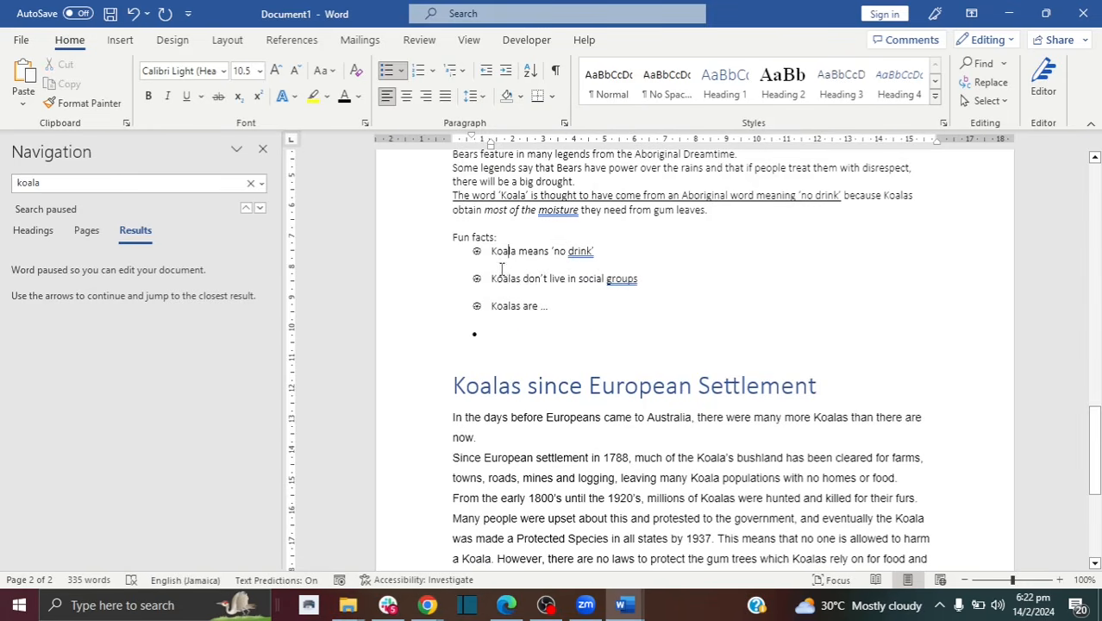
Step: Select the legends paragraph text above the list
drag(709, 211, 504, 181)
click(459, 198)
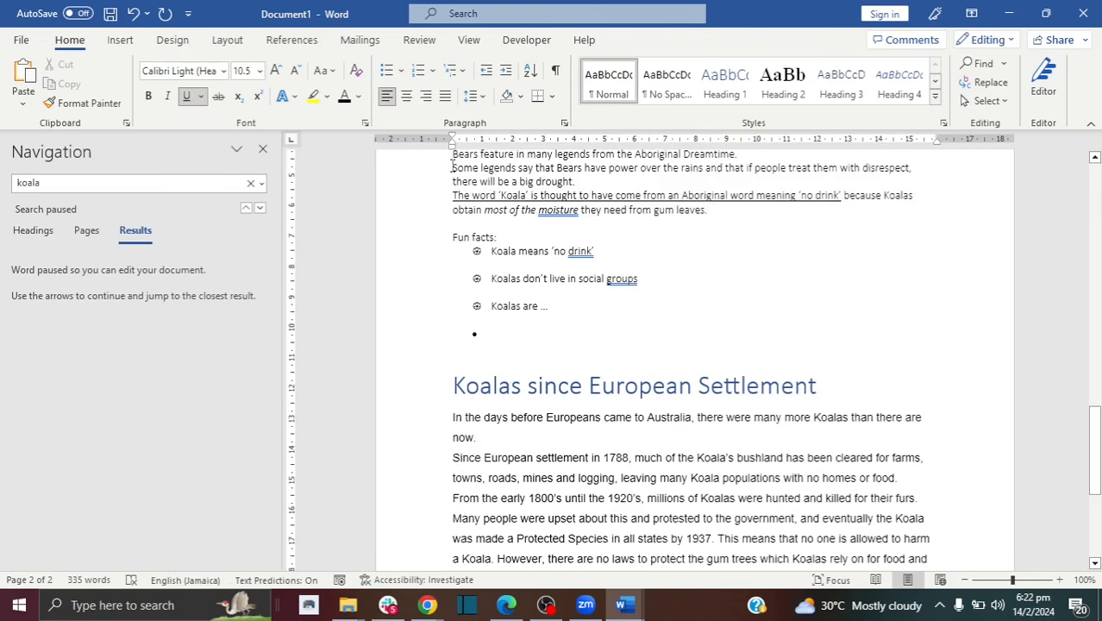
drag(453, 167, 711, 225)
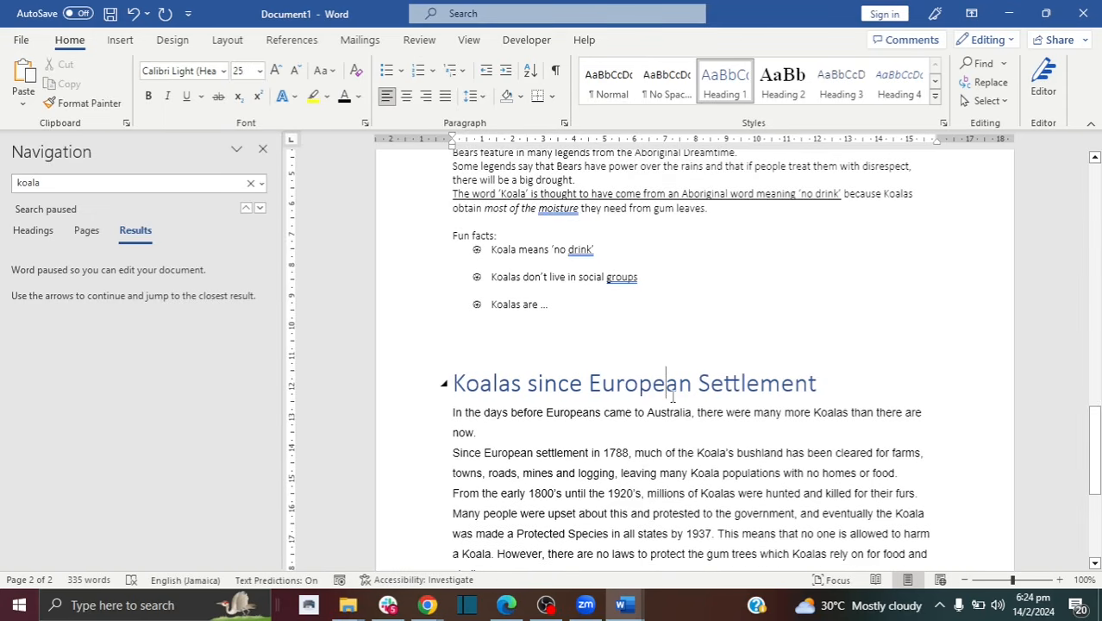
Step: Select the heading 'Koalas since European Settlement' and give it a Bottom Border
drag(819, 383, 455, 383)
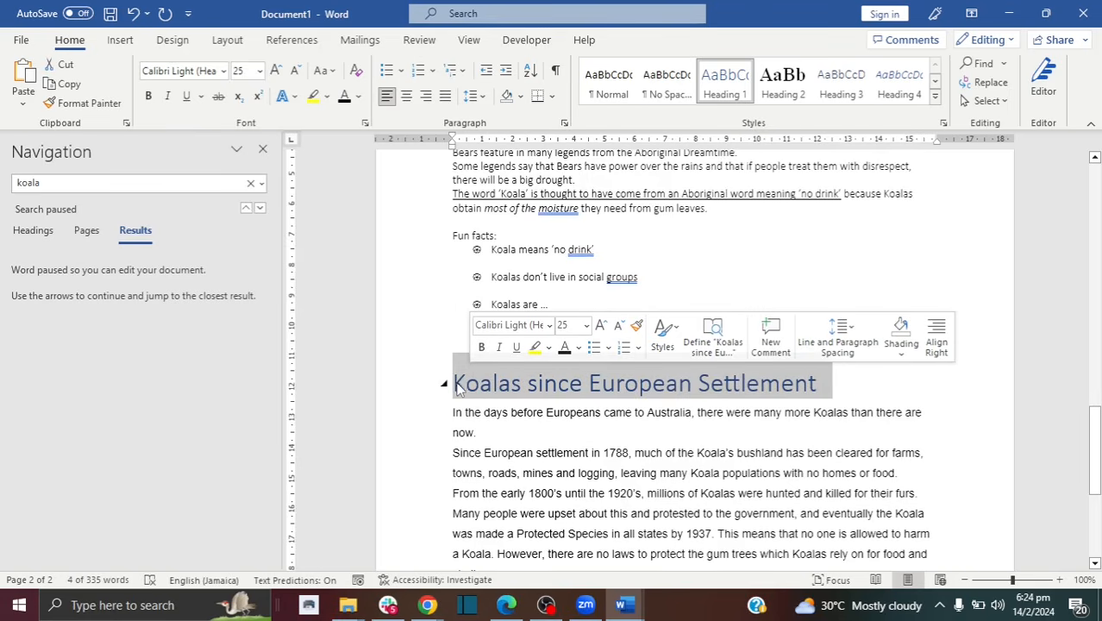
click(464, 396)
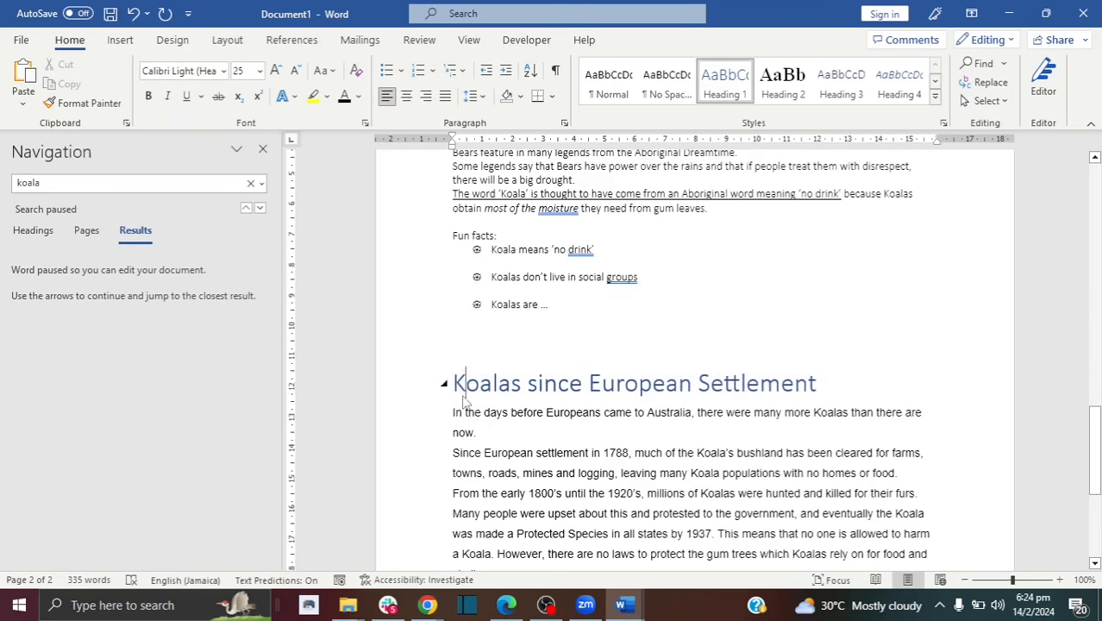
click(843, 386)
drag(825, 386, 474, 385)
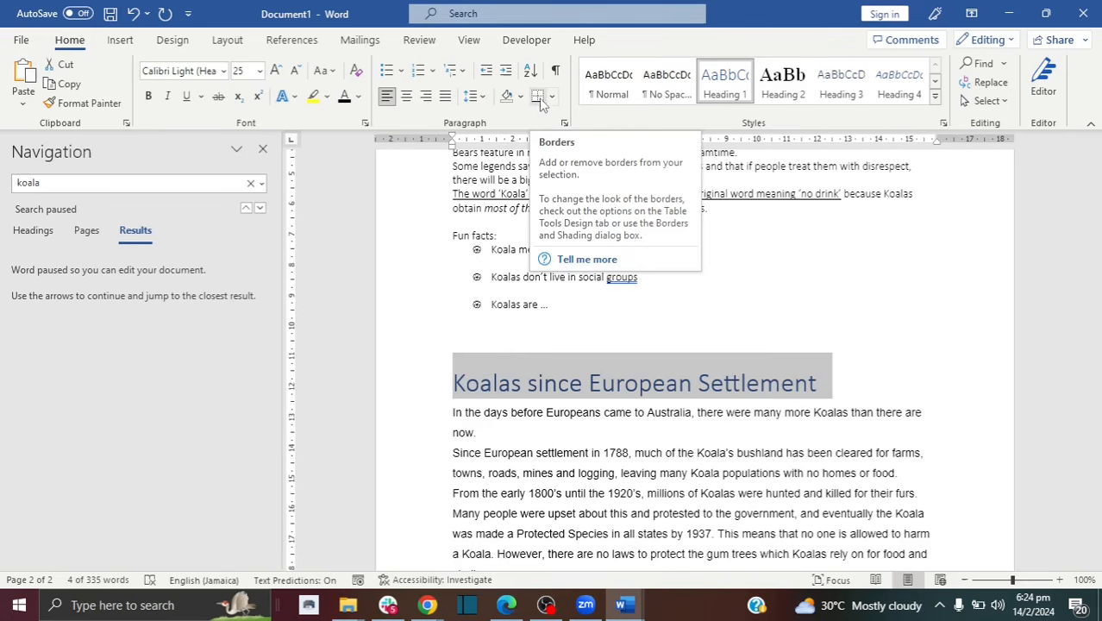
click(553, 99)
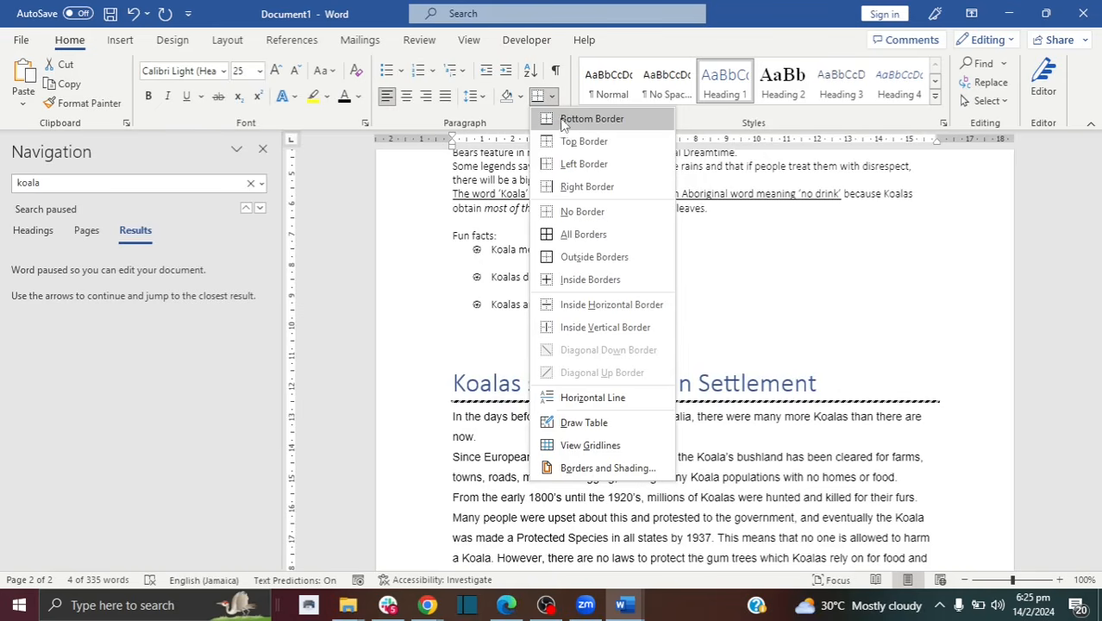
click(567, 123)
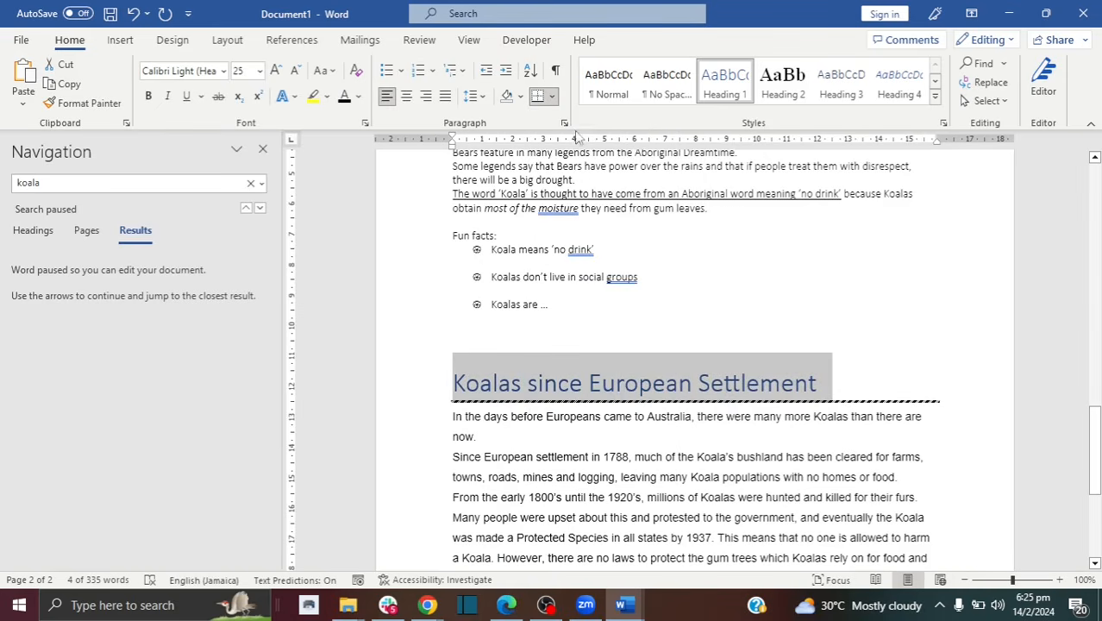
click(552, 99)
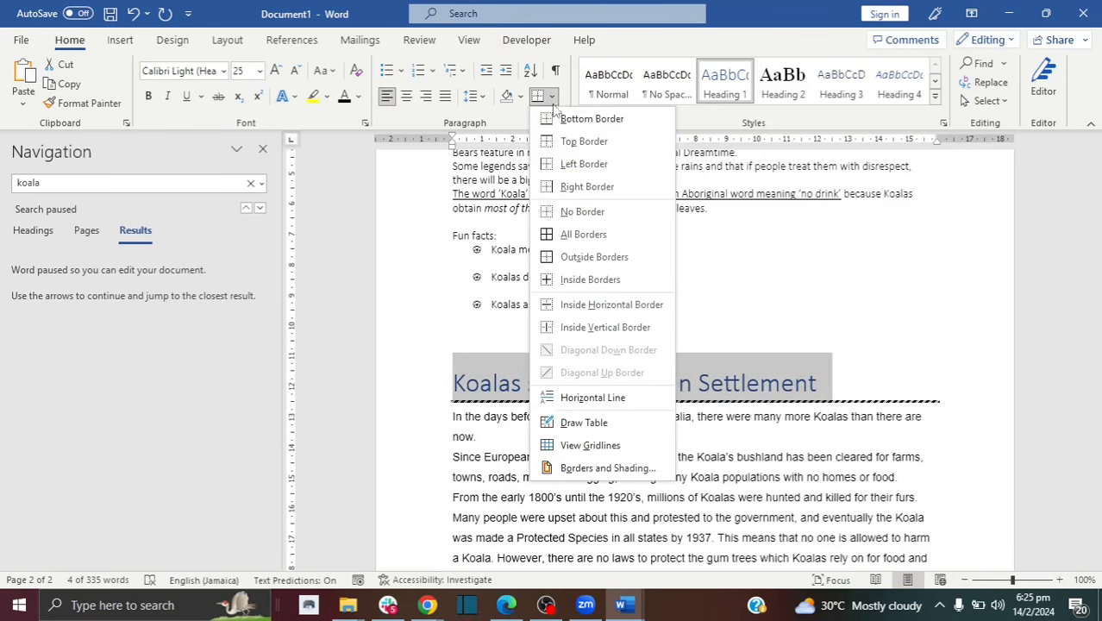
click(599, 466)
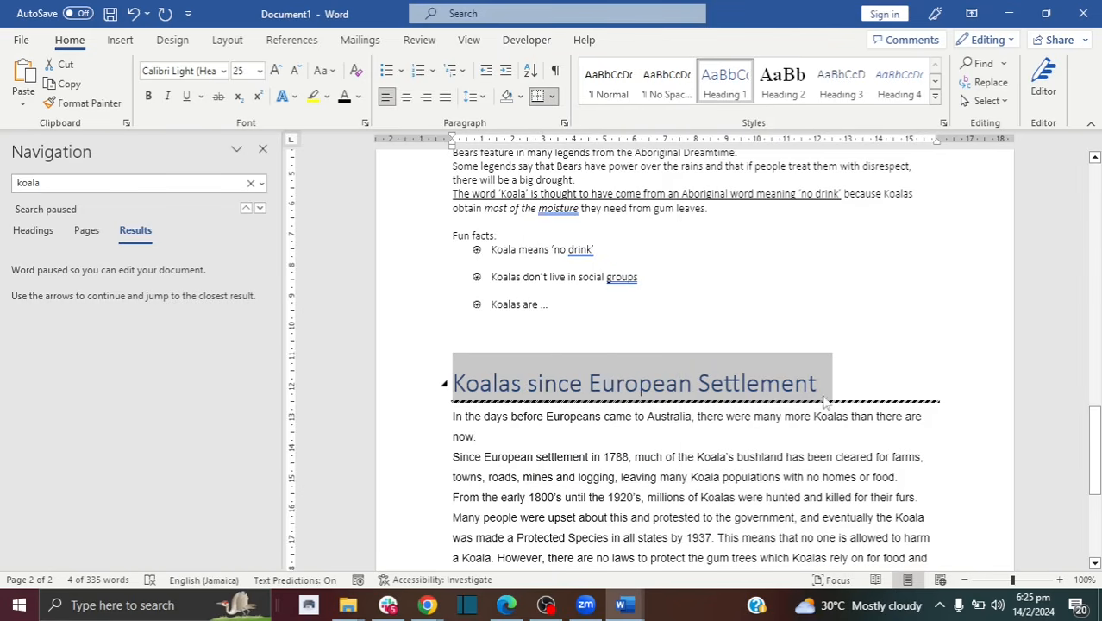
click(552, 97)
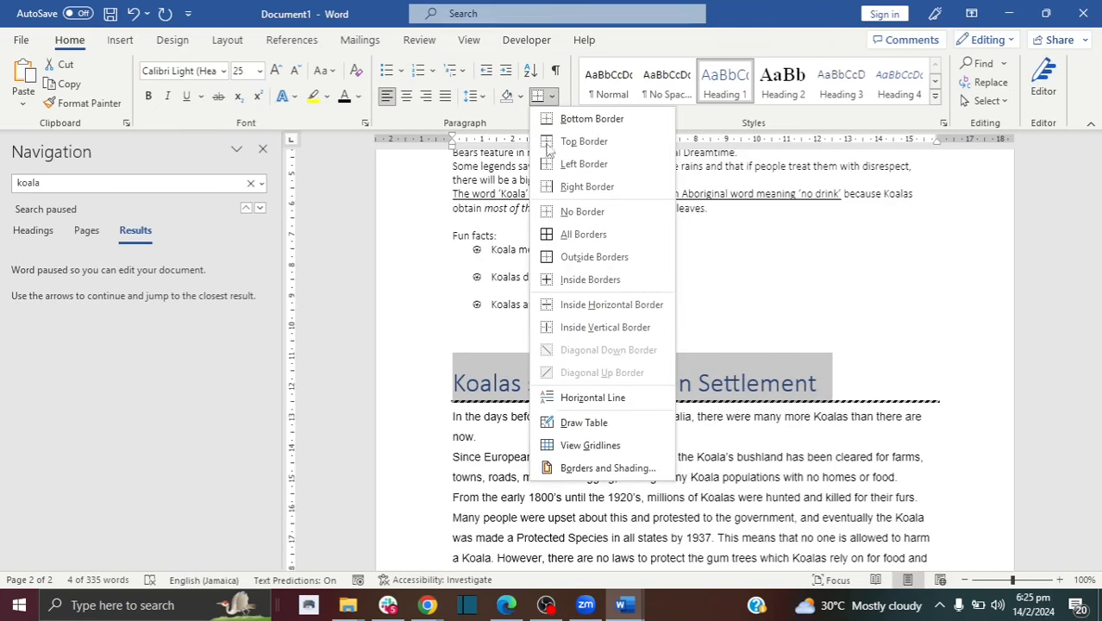
Step: Change the heading's bottom border to a thin single solid line in Borders and Shading
click(583, 469)
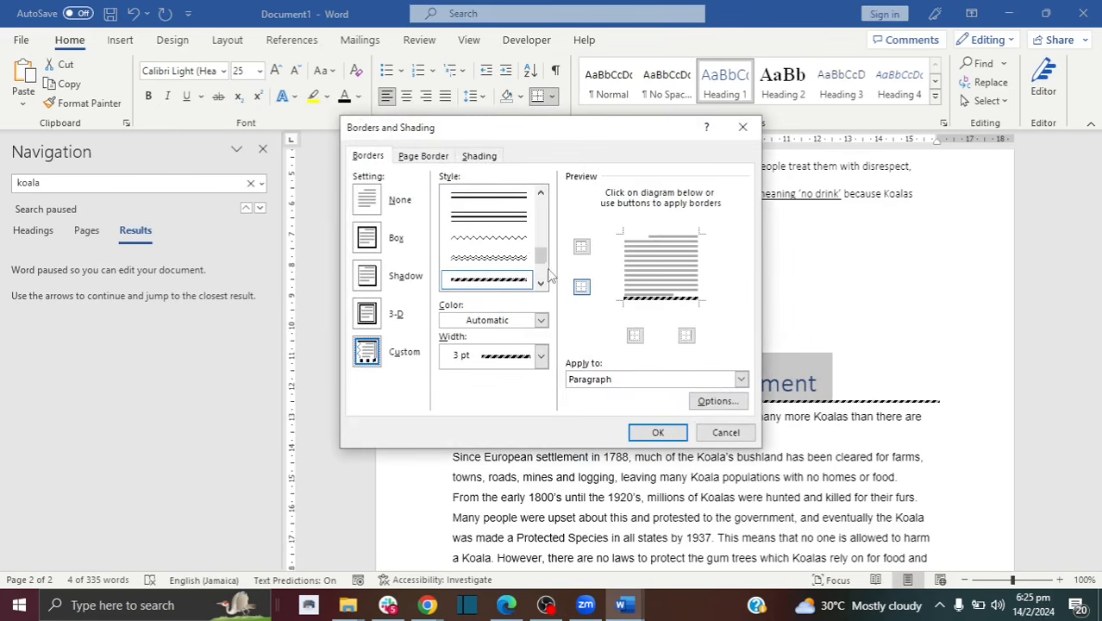
scroll(544, 272, up, 5)
click(496, 196)
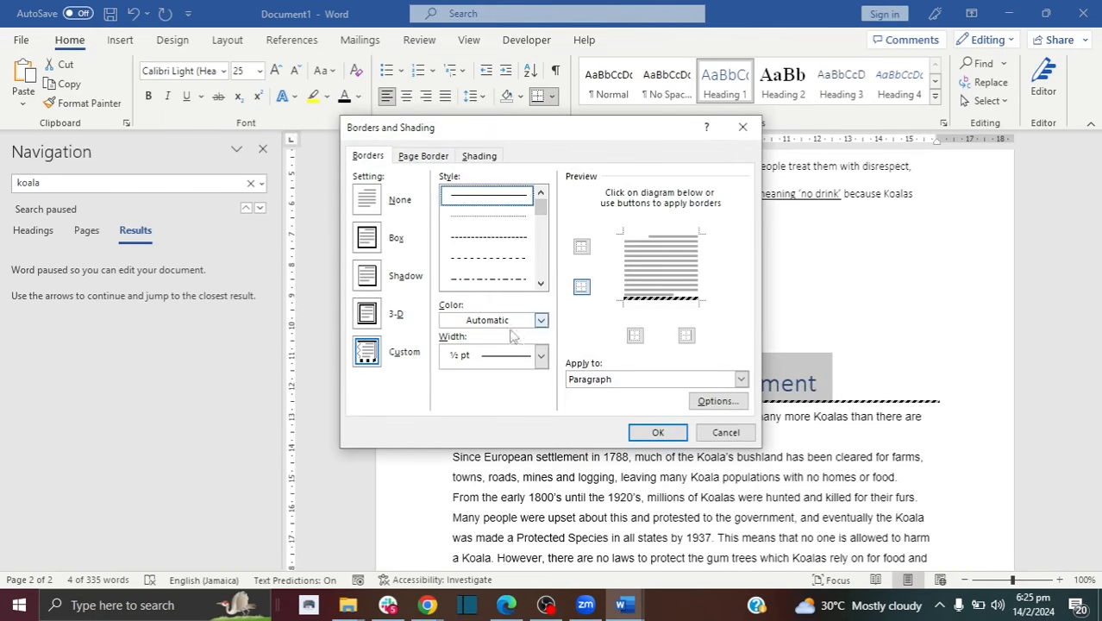
click(658, 432)
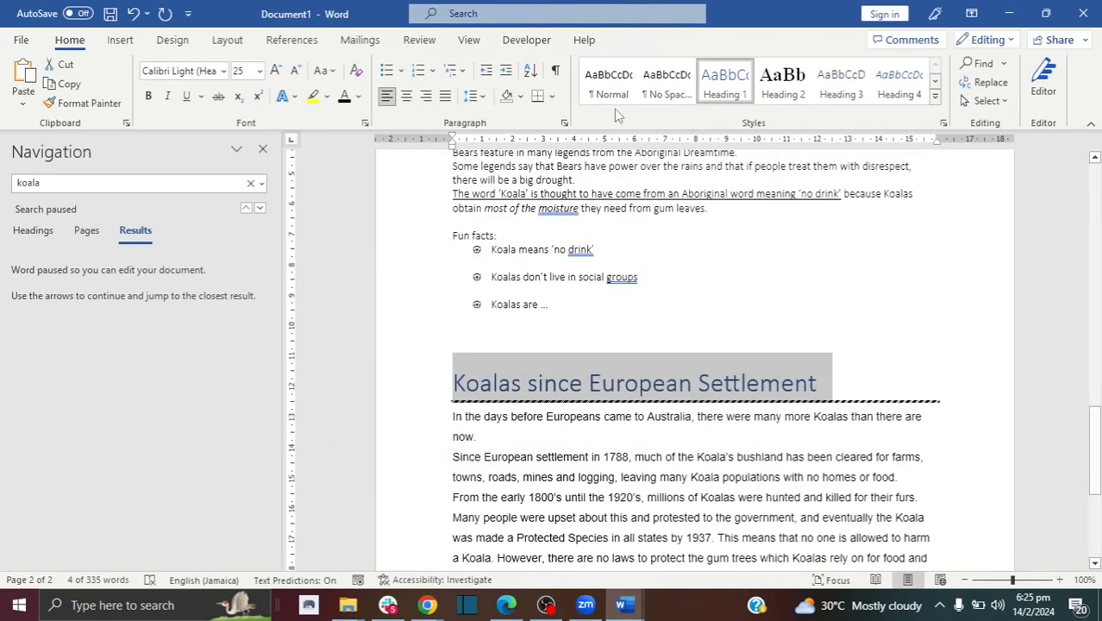
click(537, 98)
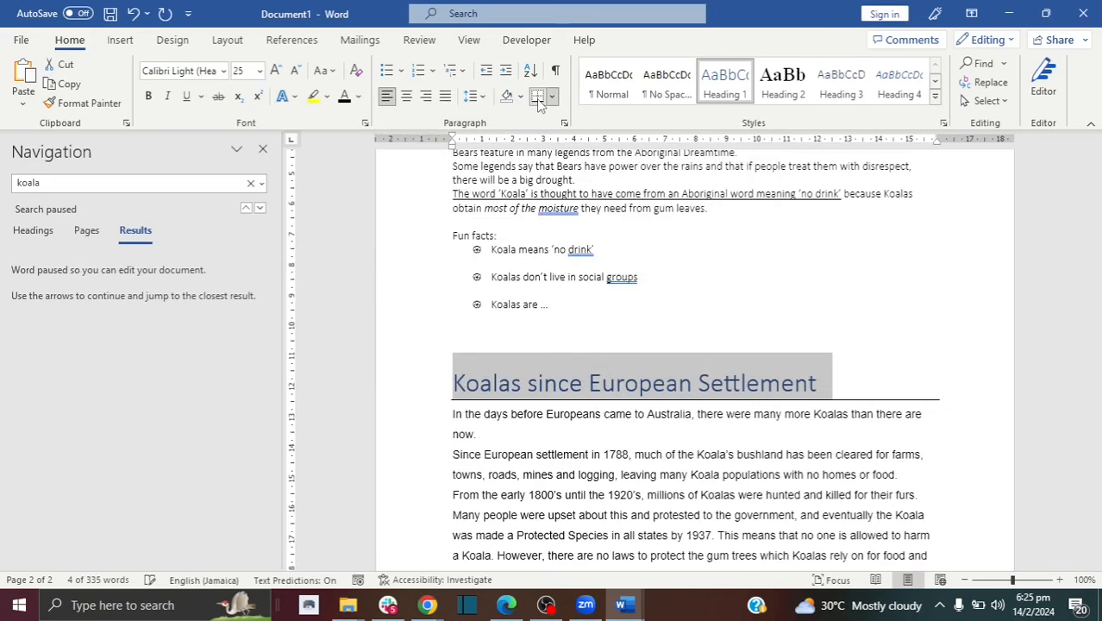
click(823, 431)
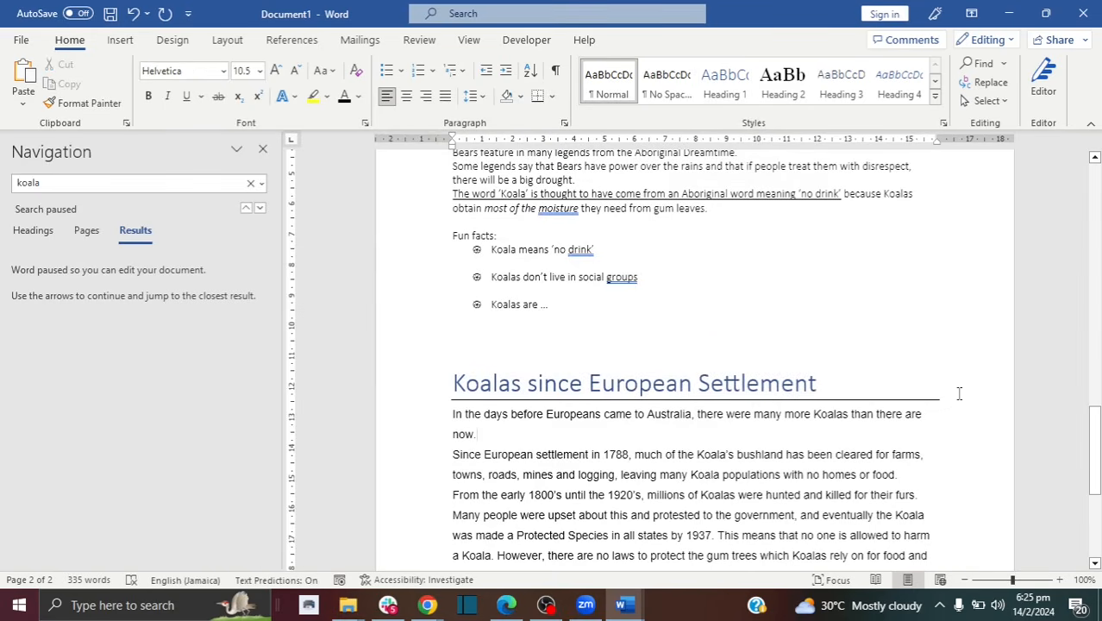
Step: Reselect the heading and give it a double-line ¾ pt bottom border
drag(939, 390, 453, 388)
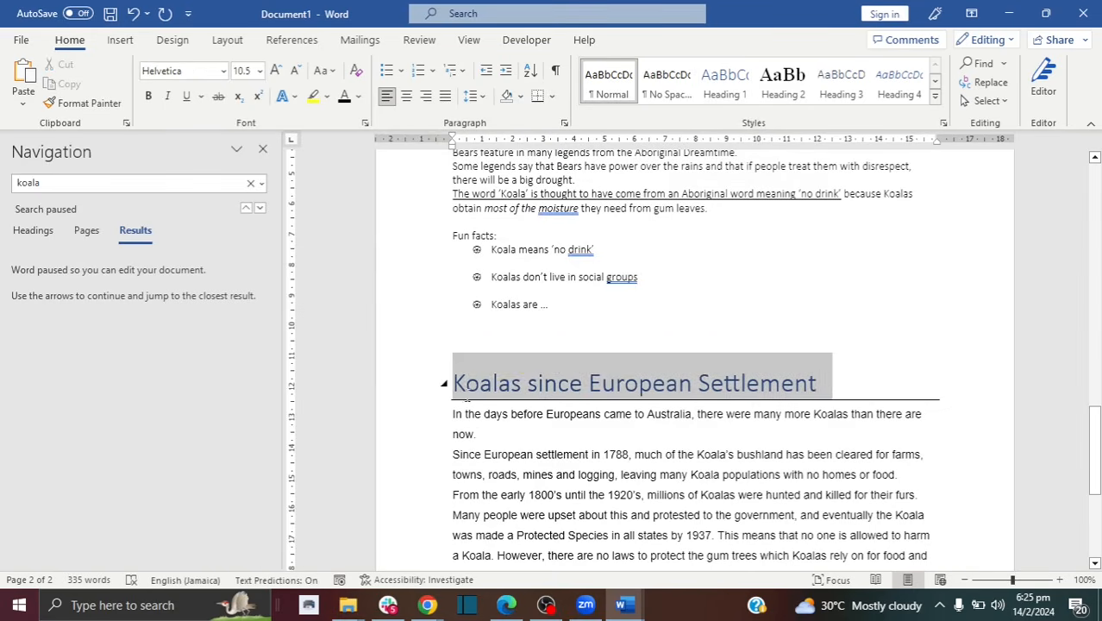
click(552, 96)
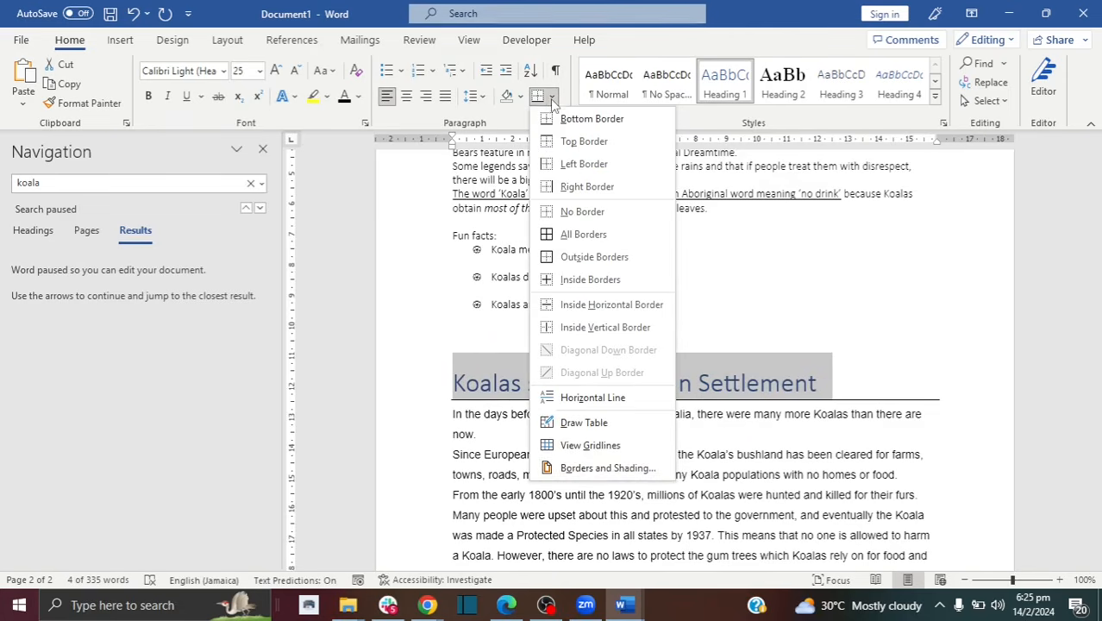
click(583, 459)
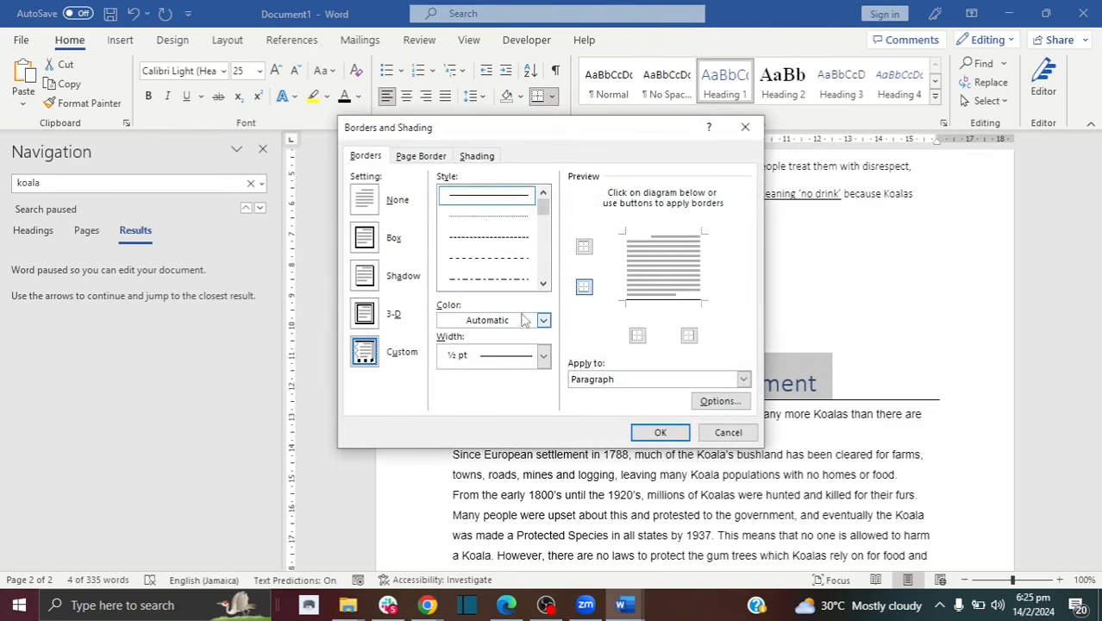
drag(542, 203, 543, 222)
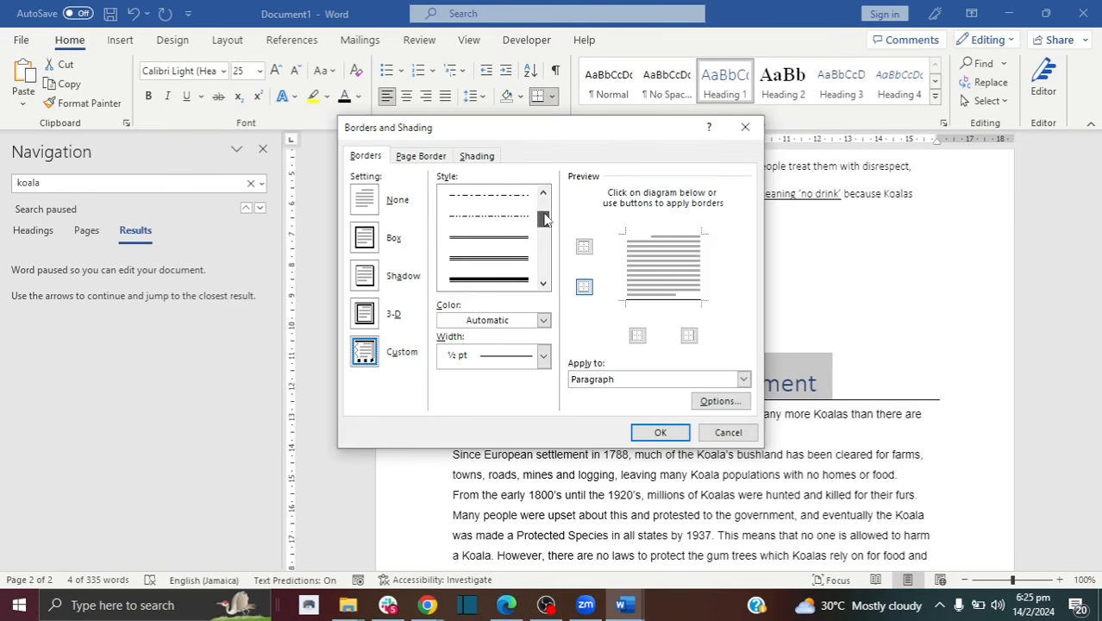
click(509, 261)
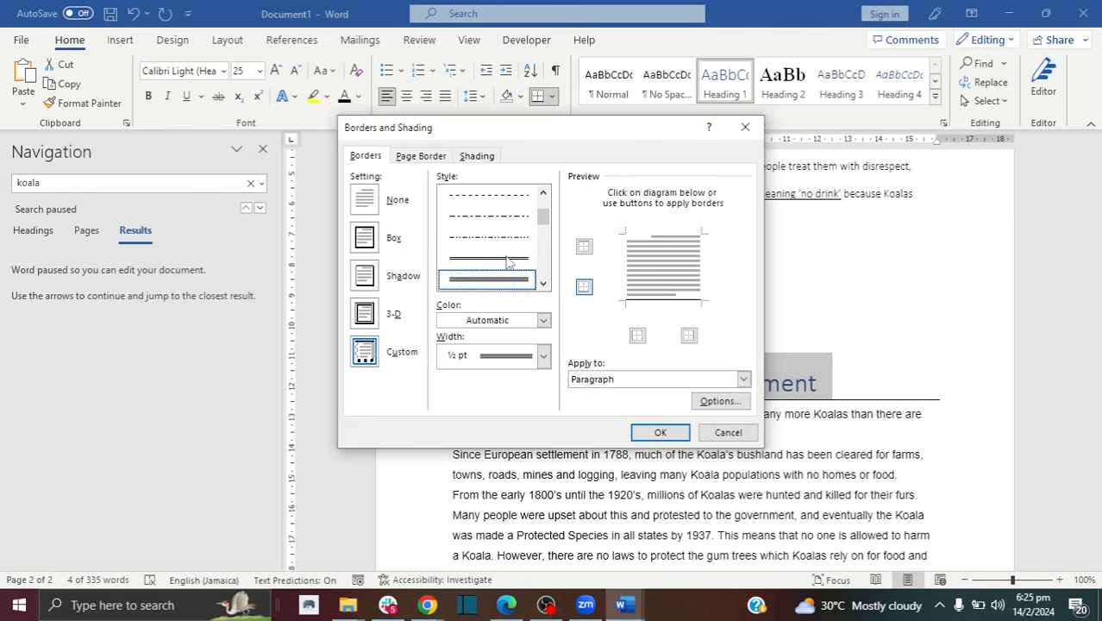
click(543, 355)
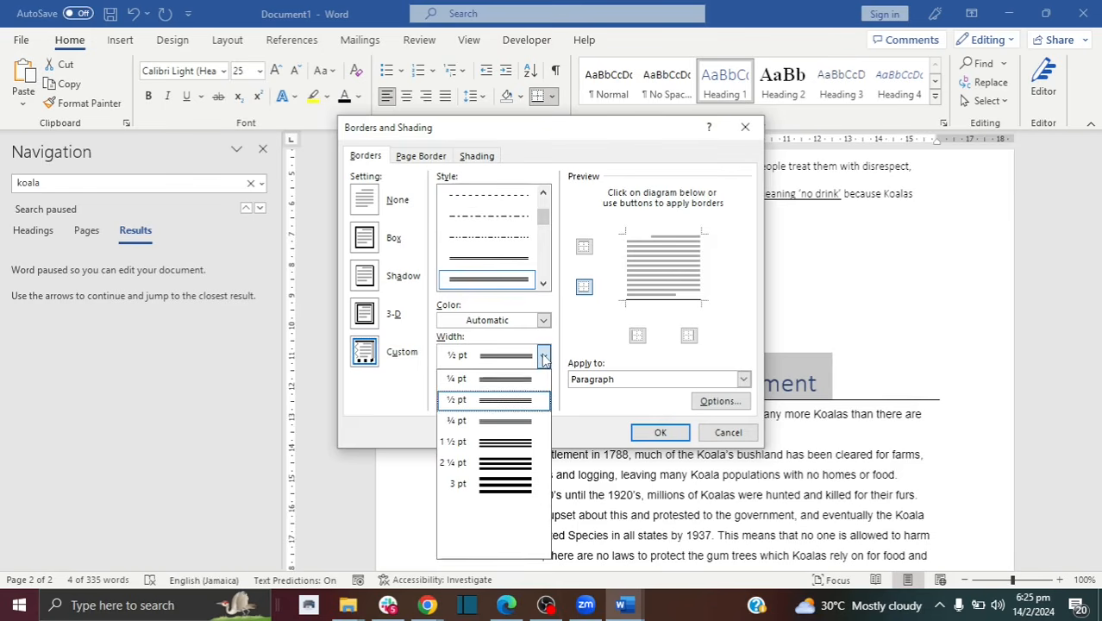
click(518, 422)
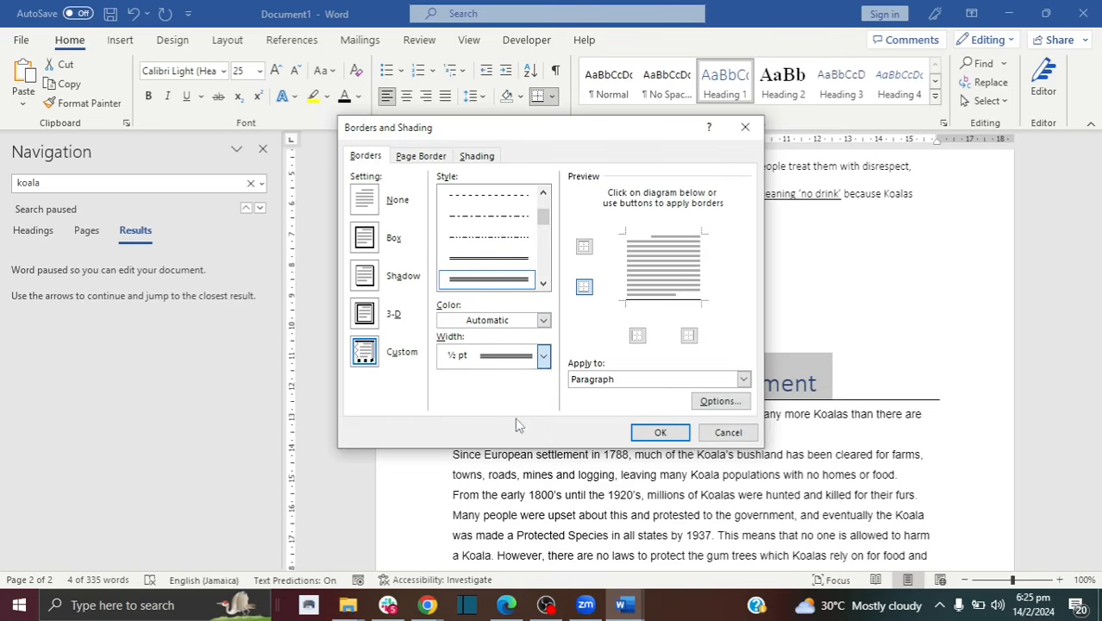
click(664, 434)
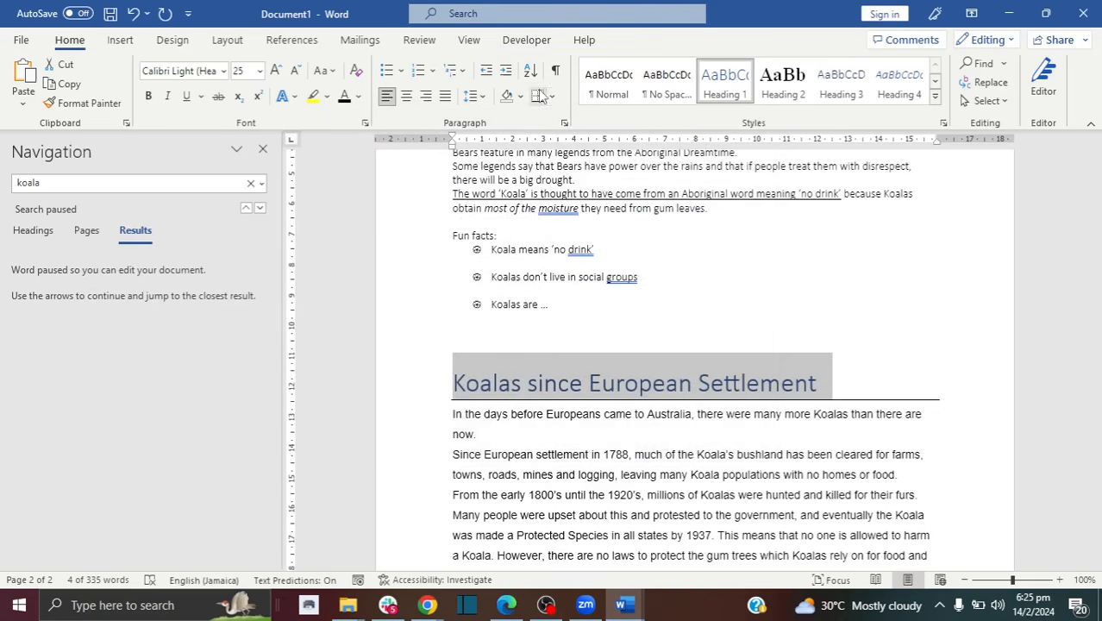
Step: Give the selected heading a thick green 4 ½ pt bottom border in Borders and Shading
click(883, 379)
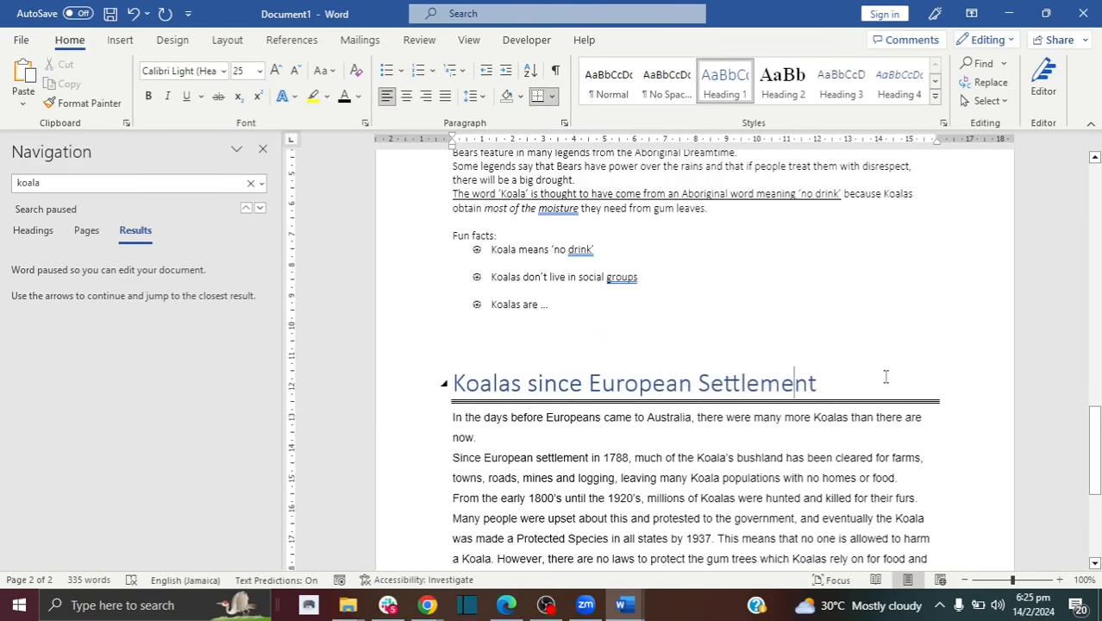
triple_click(957, 392)
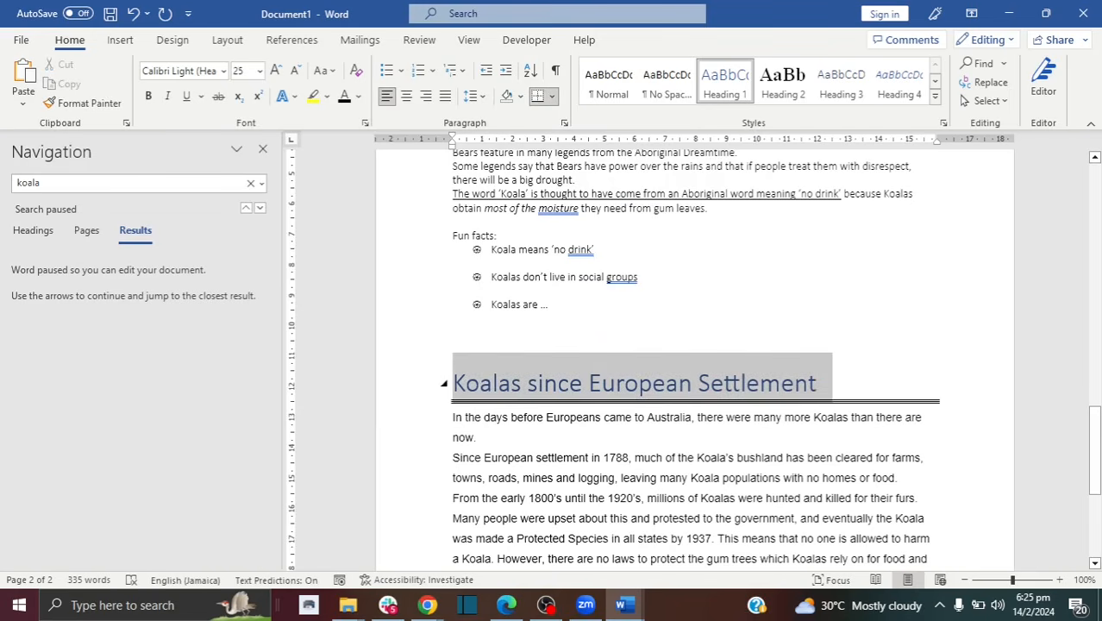
click(552, 96)
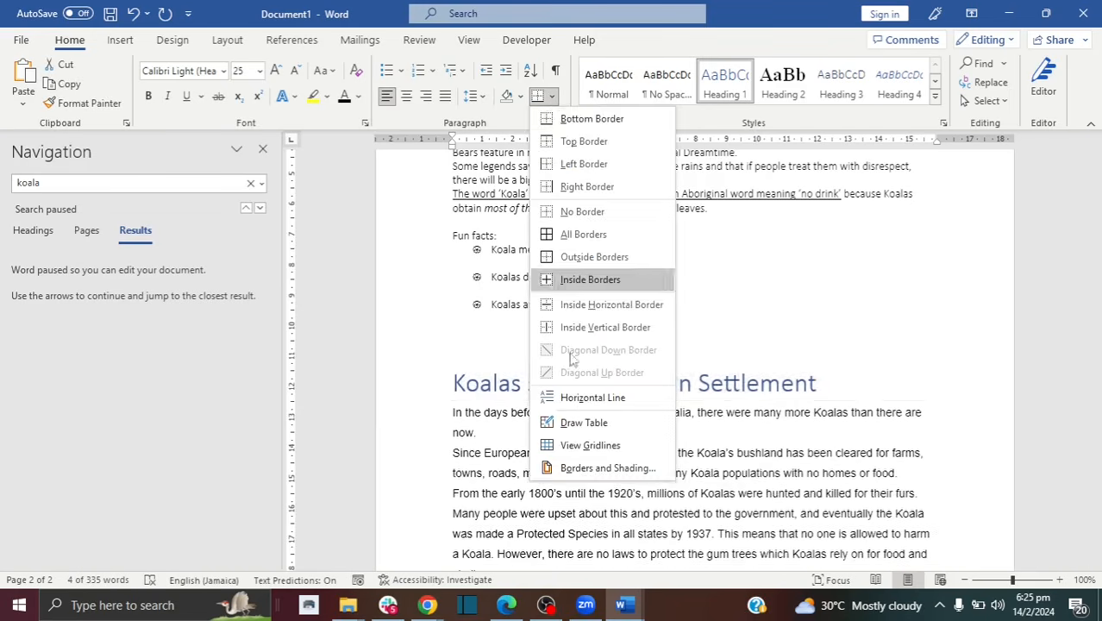
click(595, 468)
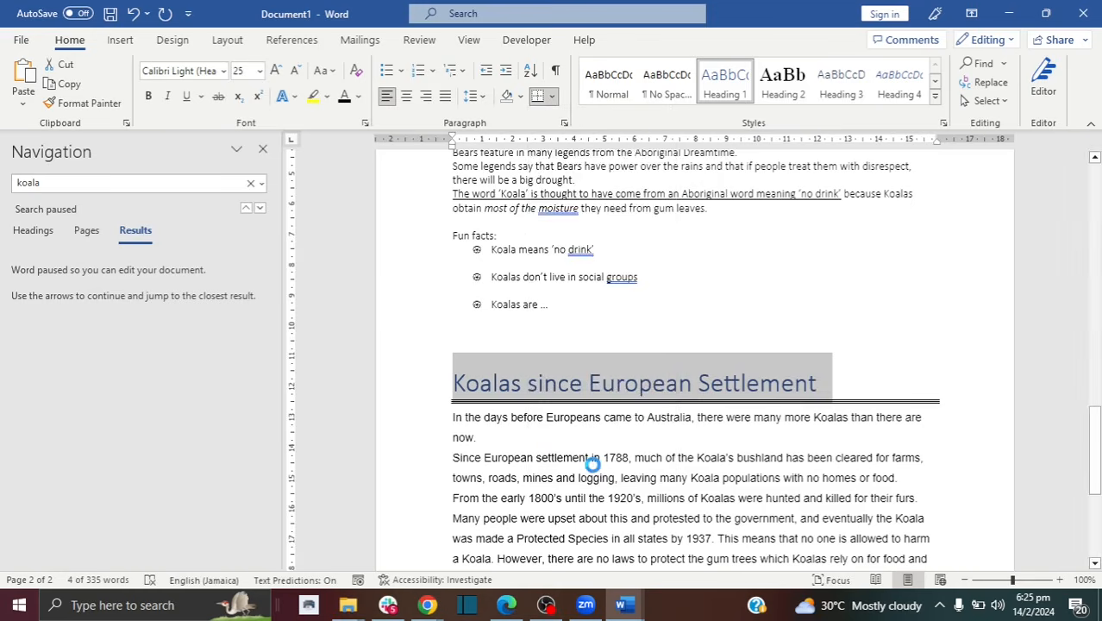
scroll(539, 217, down, 3)
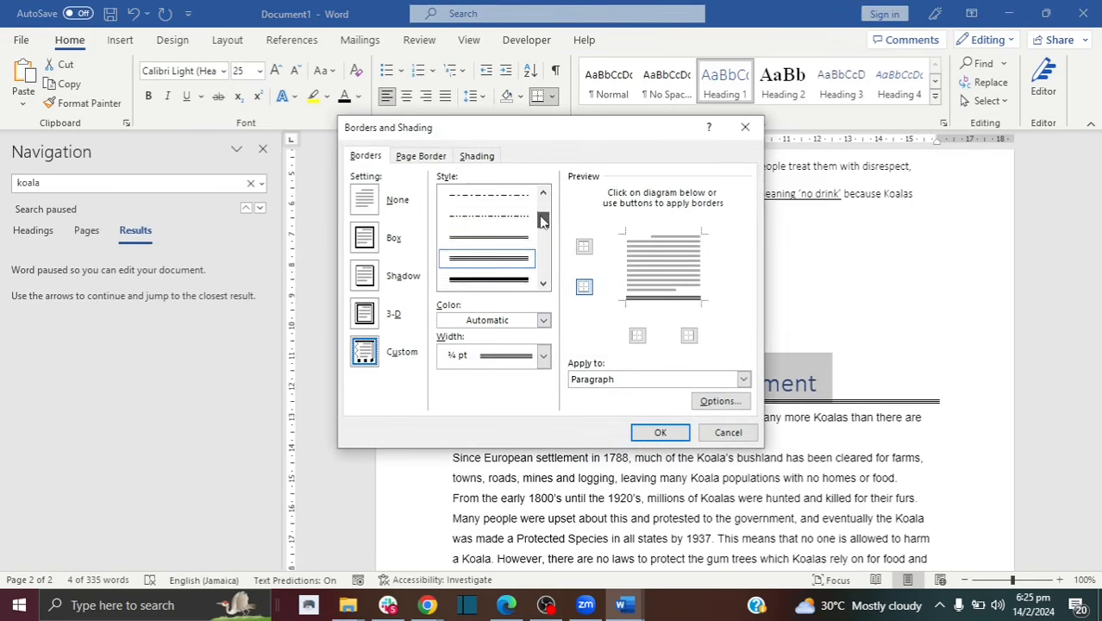
scroll(539, 220, down, 1)
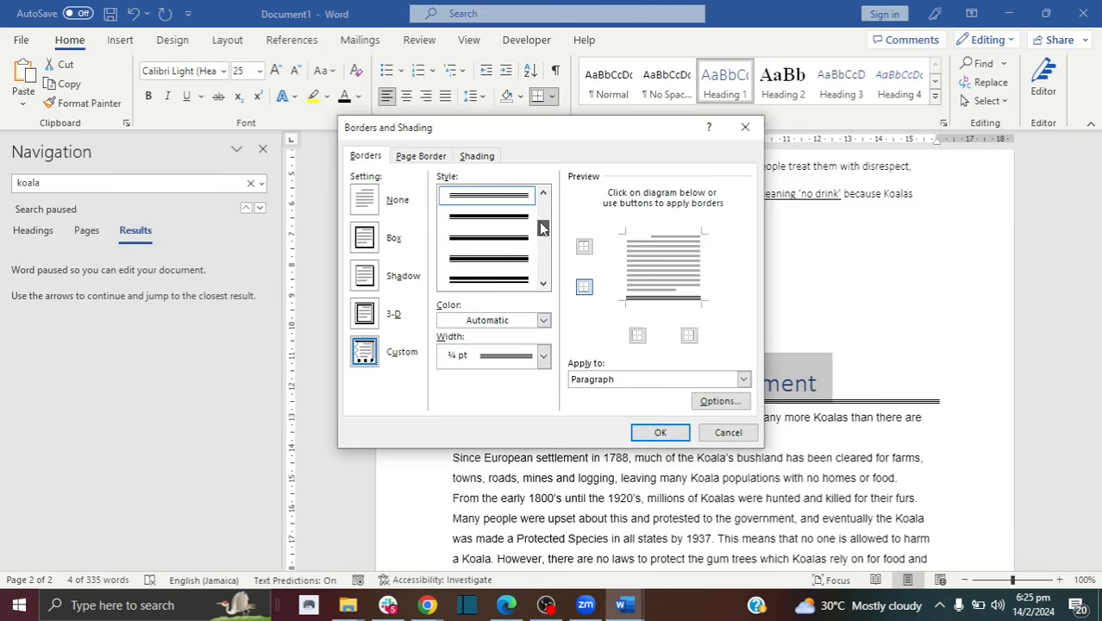
scroll(517, 244, up, 1)
click(509, 280)
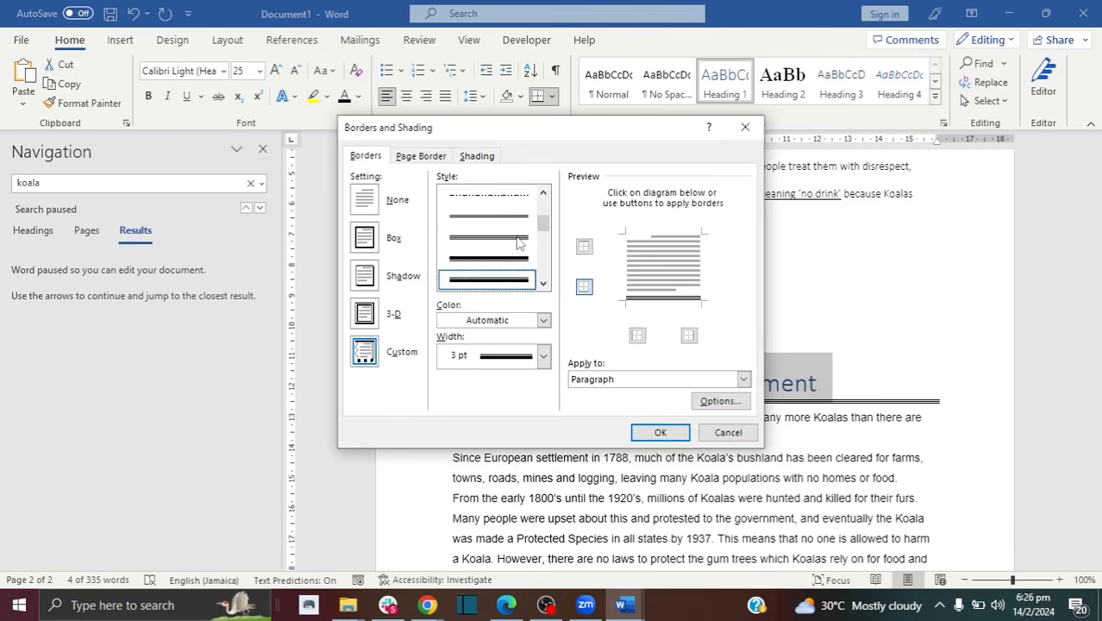
click(544, 321)
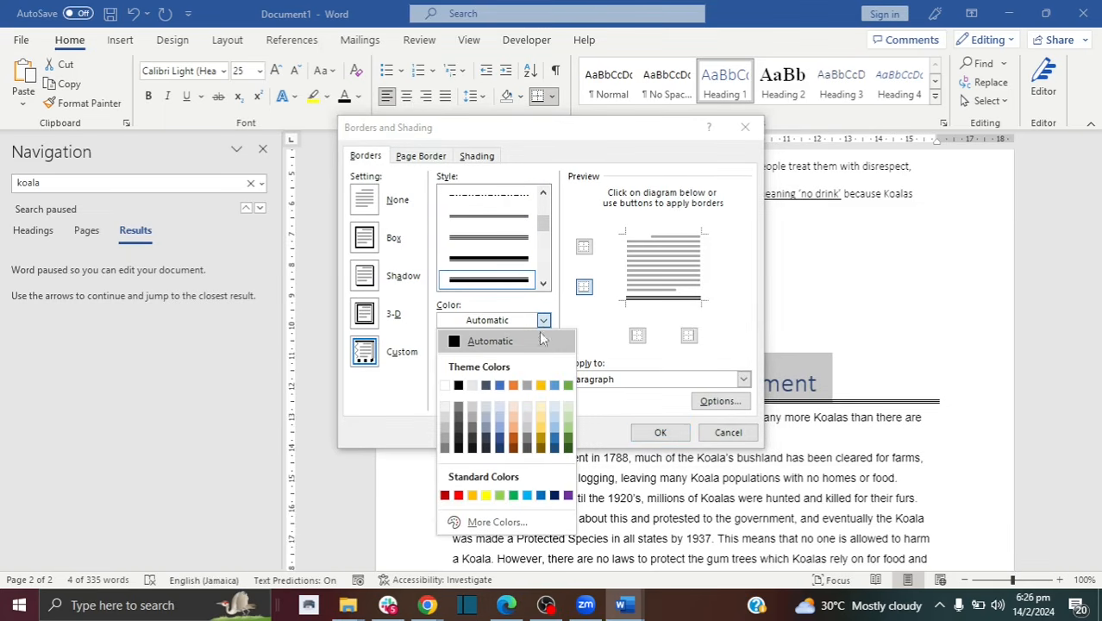
click(513, 496)
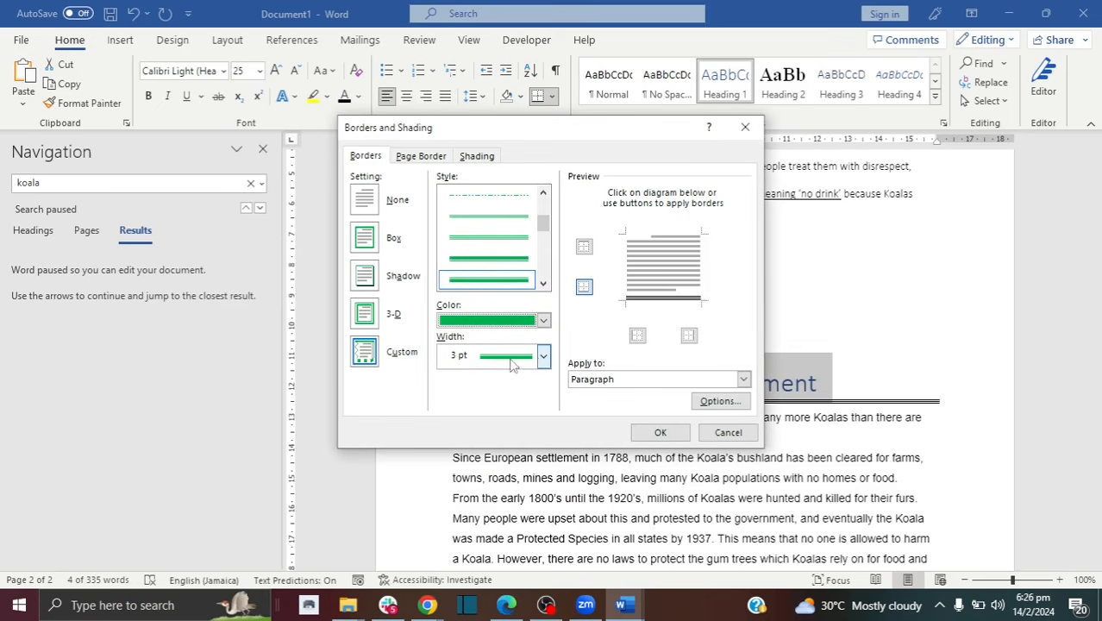
click(543, 356)
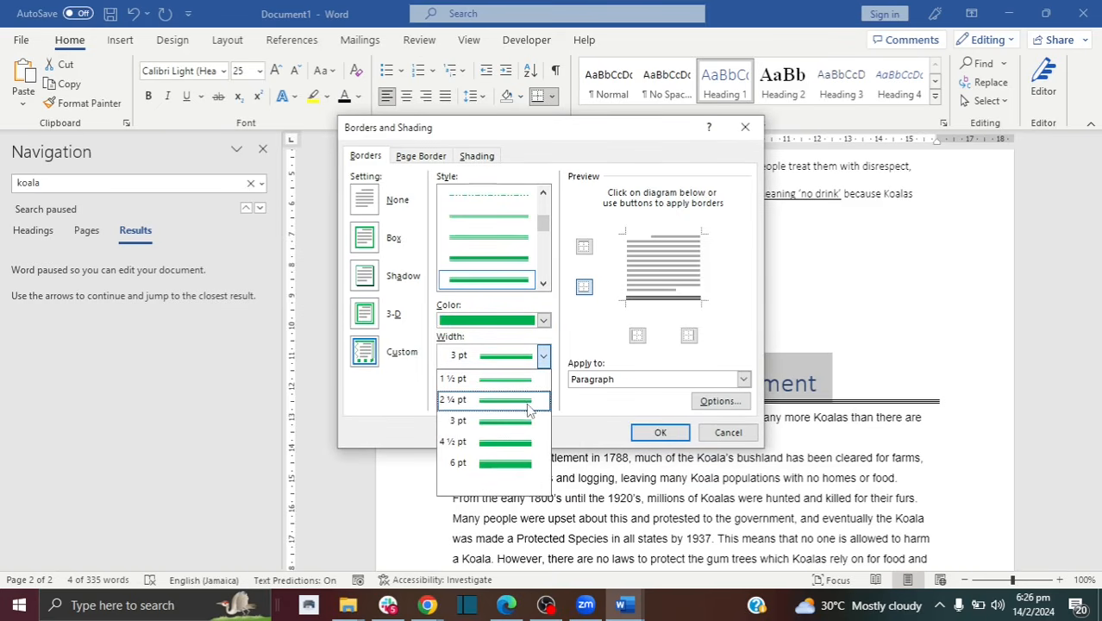
click(528, 446)
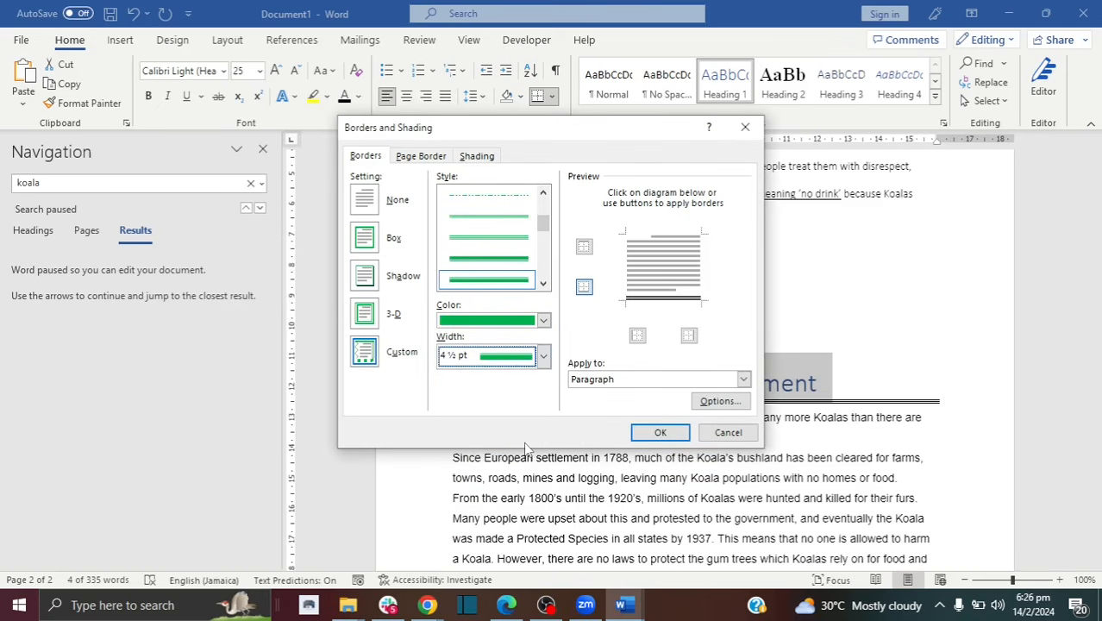
click(683, 431)
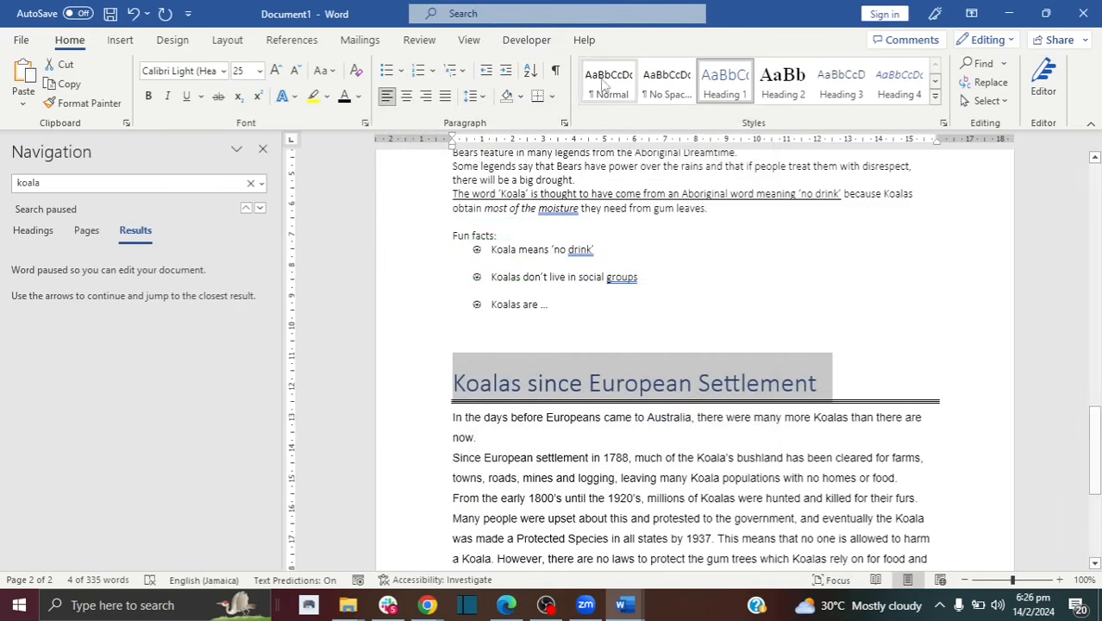
Step: Deselect the heading and click around it to check the new green border
click(701, 383)
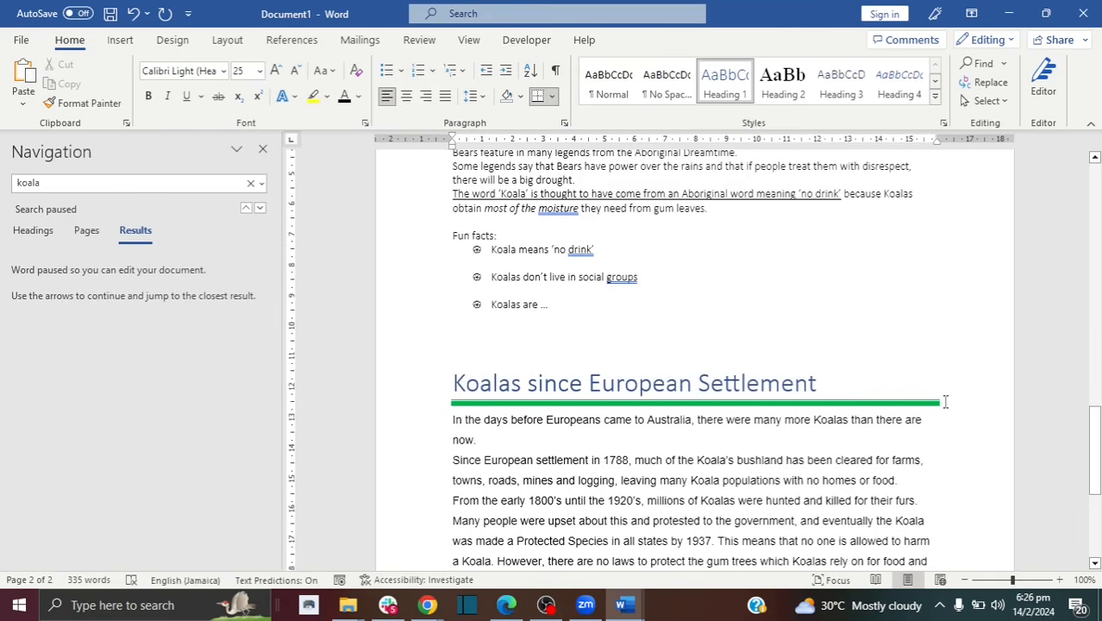
drag(818, 385, 685, 382)
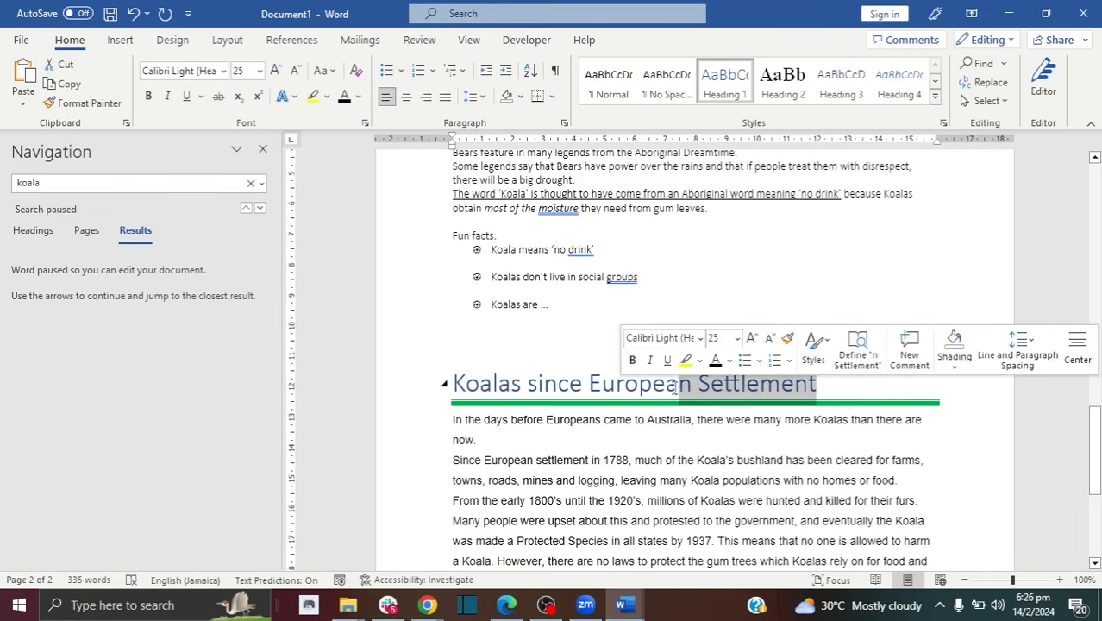
click(538, 384)
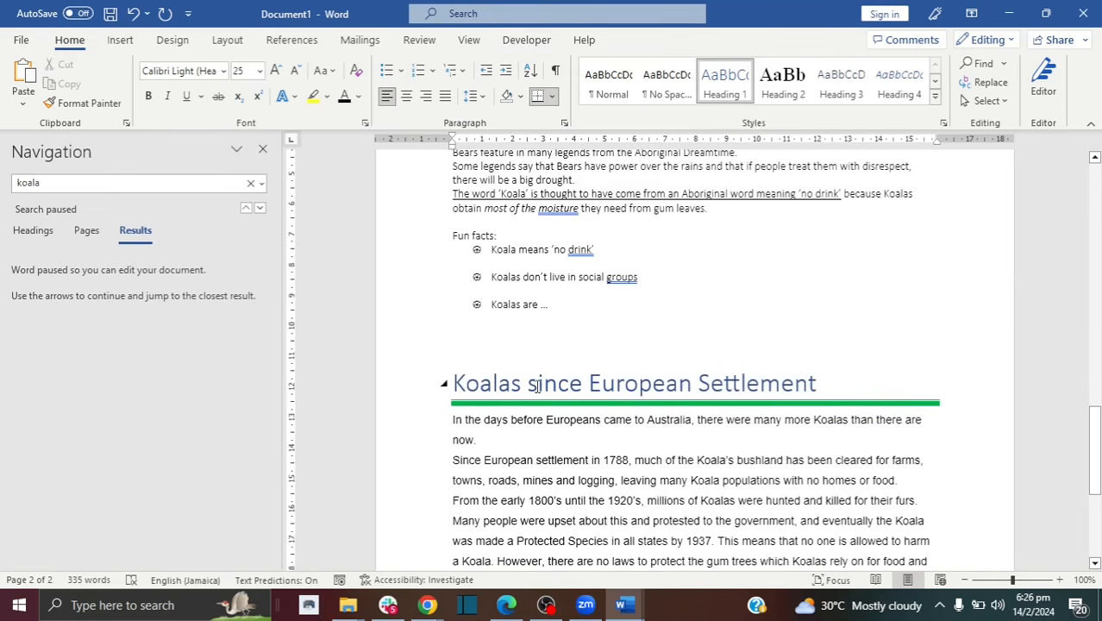
click(544, 412)
click(509, 382)
Step: Scroll down, briefly select the heading, and place the caret at its end
mouse_move(1092, 448)
mouse_down()
mouse_move(1097, 483)
mouse_move(1100, 459)
mouse_up()
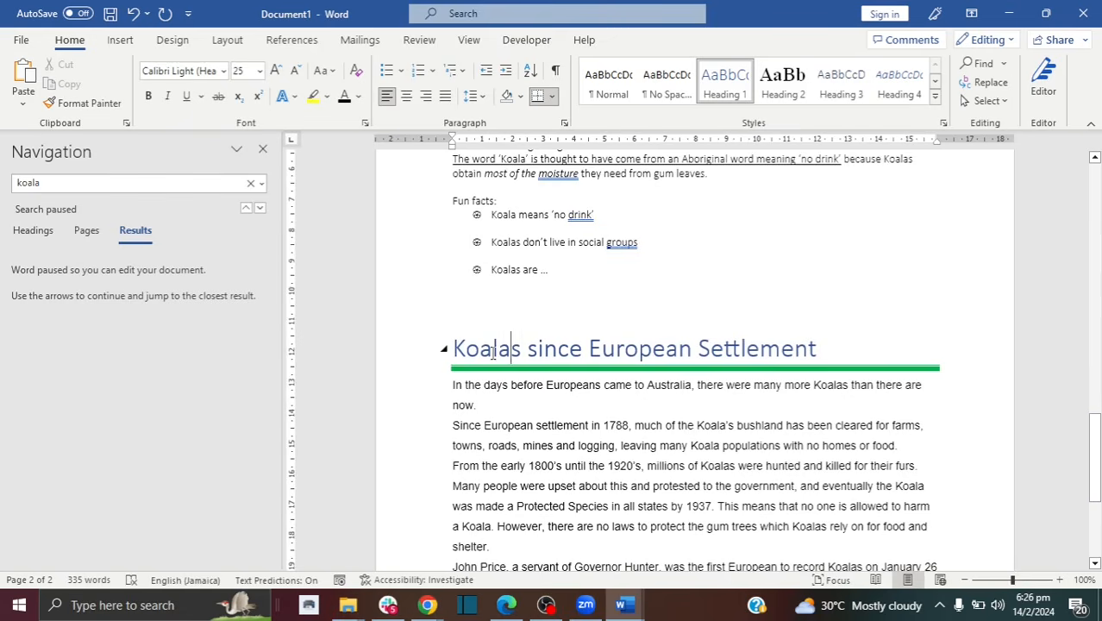
drag(452, 350, 802, 354)
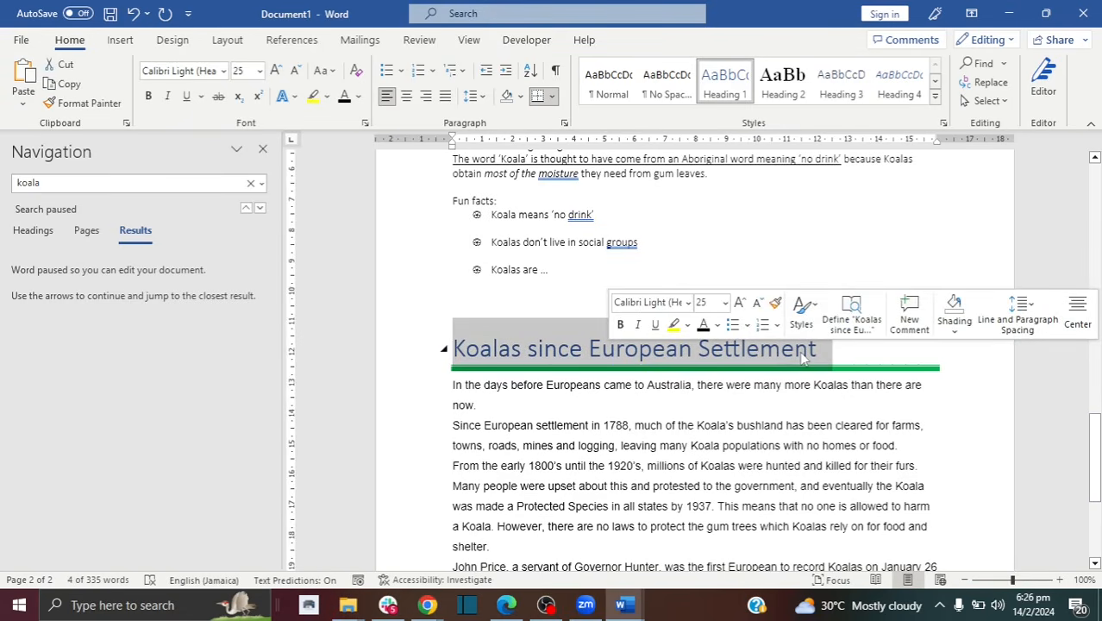
click(788, 384)
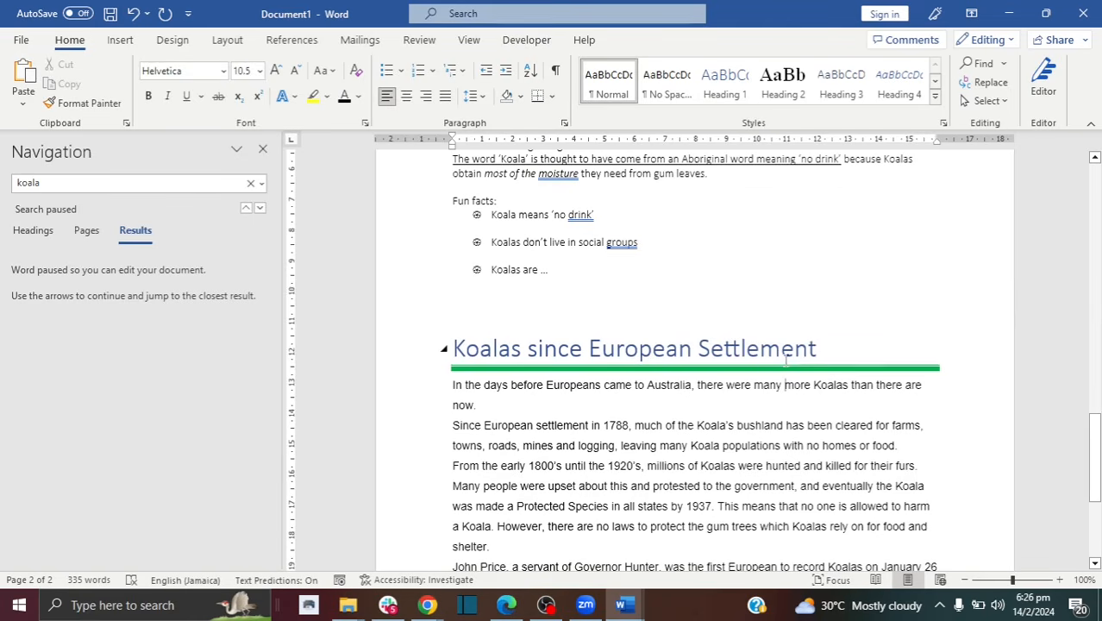
click(824, 348)
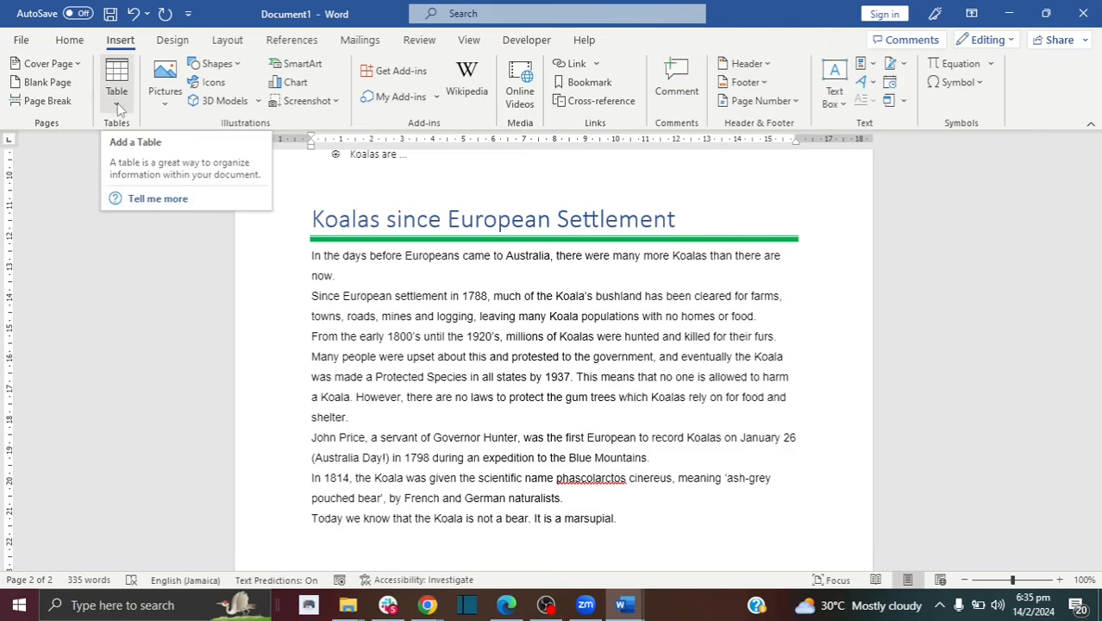
Step: Add empty lines after the last sentence until a new third page begins
click(321, 554)
double_click(321, 555)
drag(1095, 457, 1095, 493)
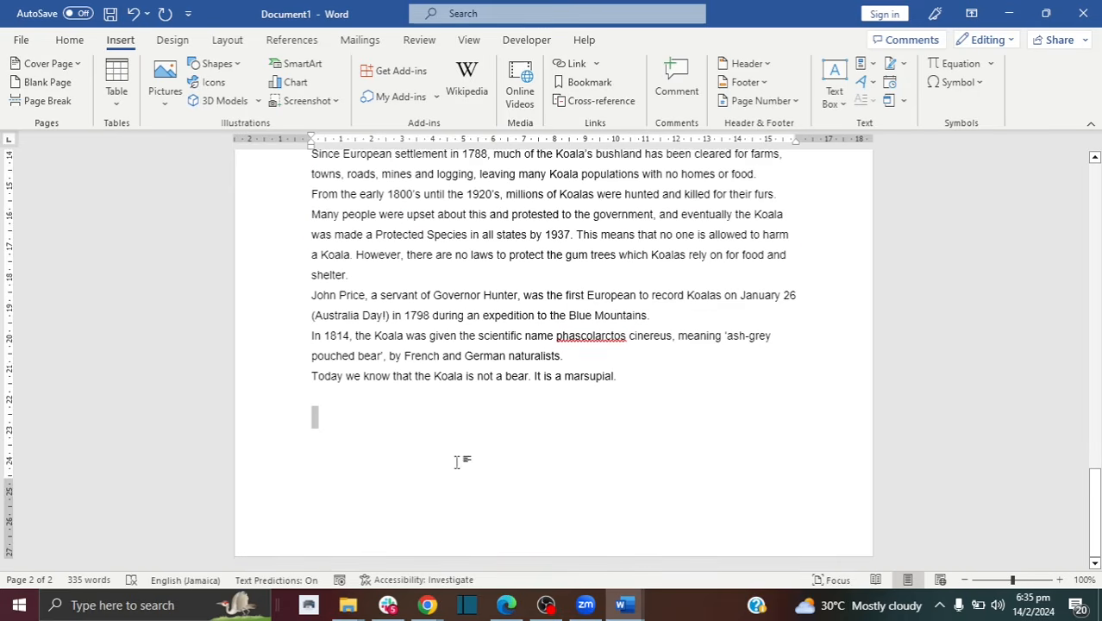
click(366, 441)
key(Return)
key(Return)
key(Return)
key(Return)
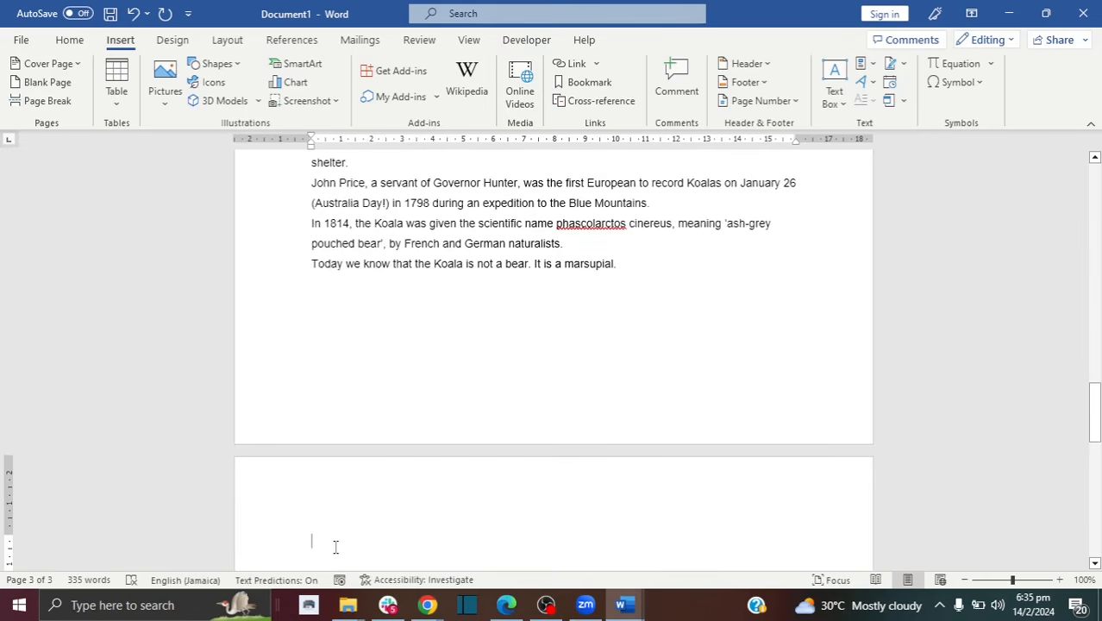
Step: Insert the Calendar 2 May quick table on the new page
click(117, 101)
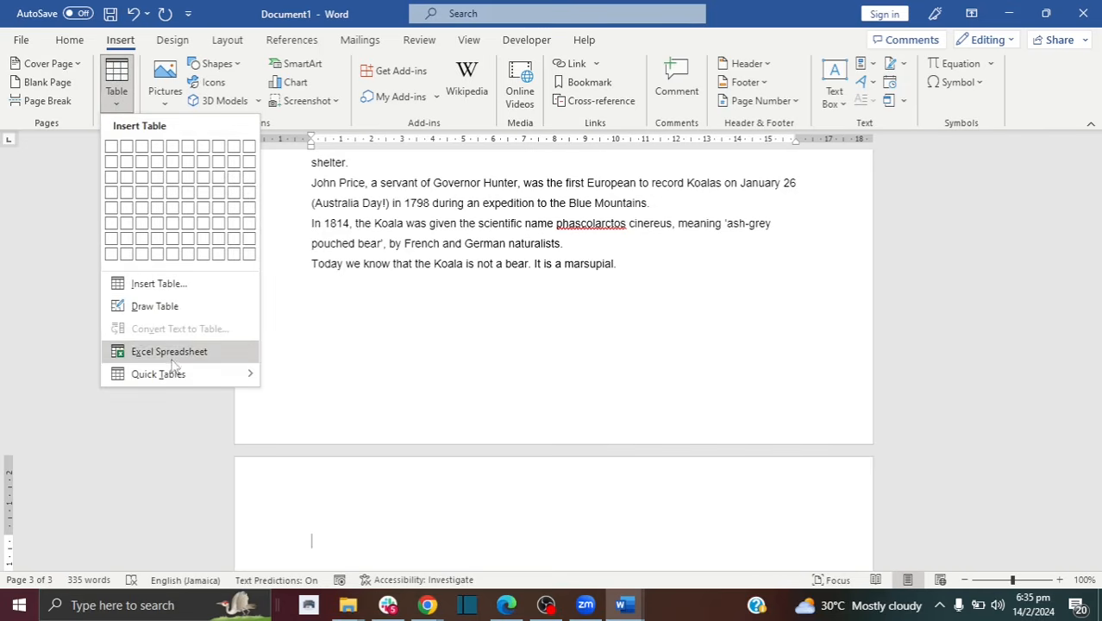
mouse_move(175, 374)
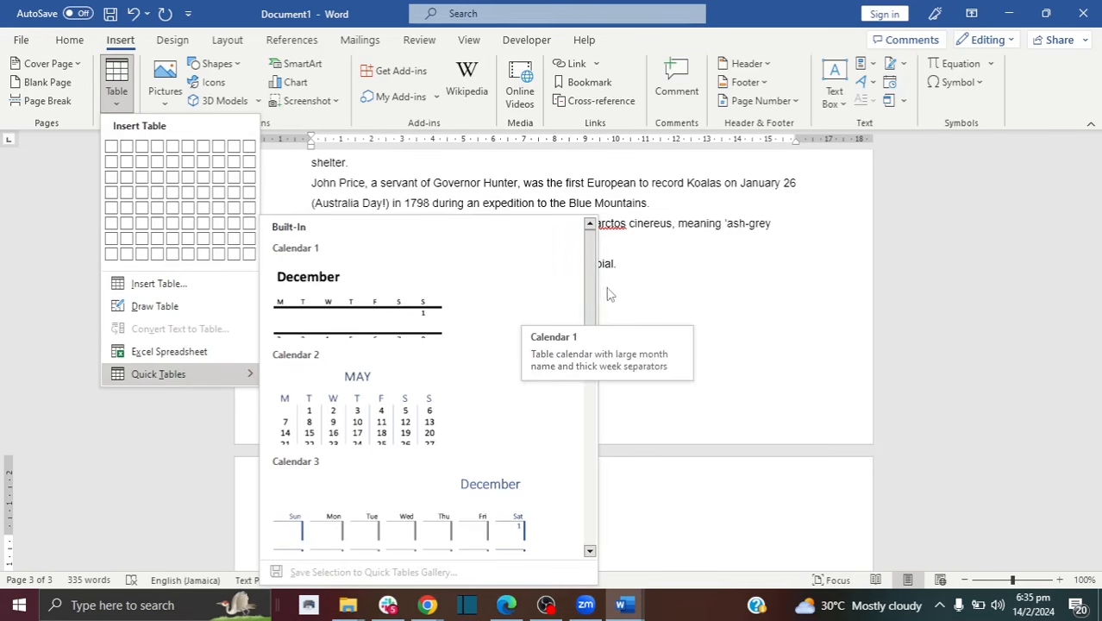
drag(591, 298, 590, 340)
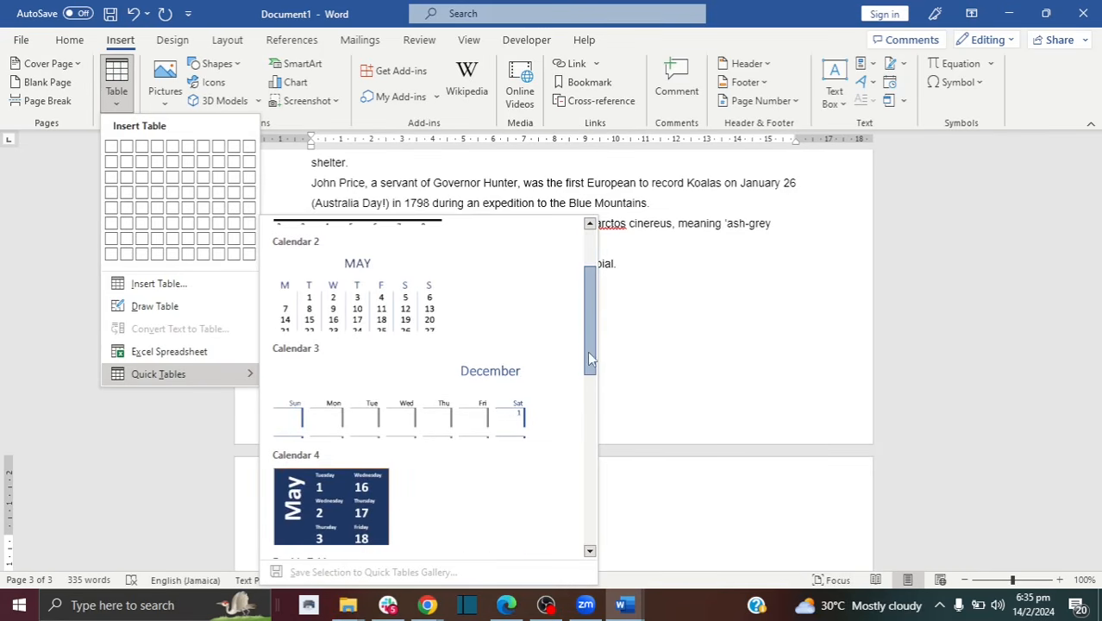
scroll(356, 298, down, 1)
click(356, 298)
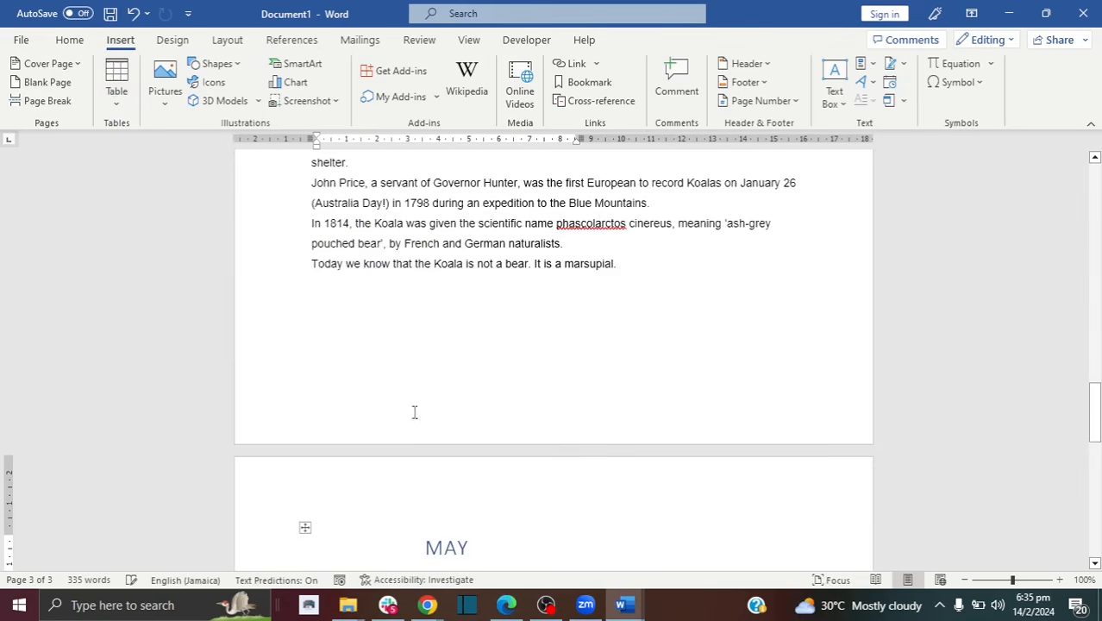
Step: Delete the whole calendar table, leaving page 3 blank
drag(1097, 412, 1097, 447)
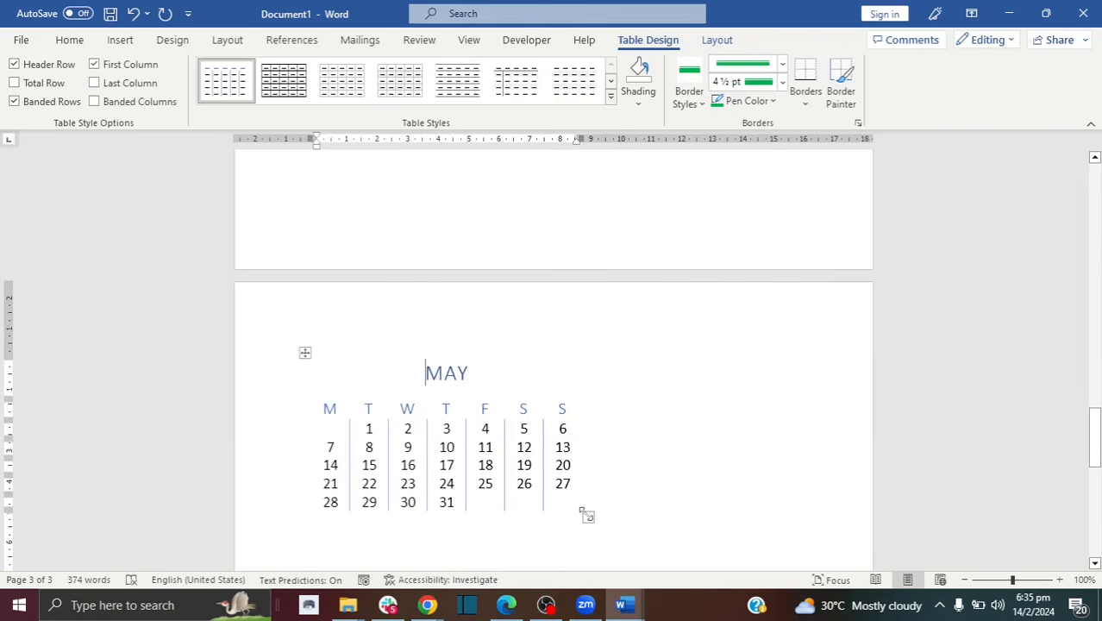
drag(579, 484, 349, 369)
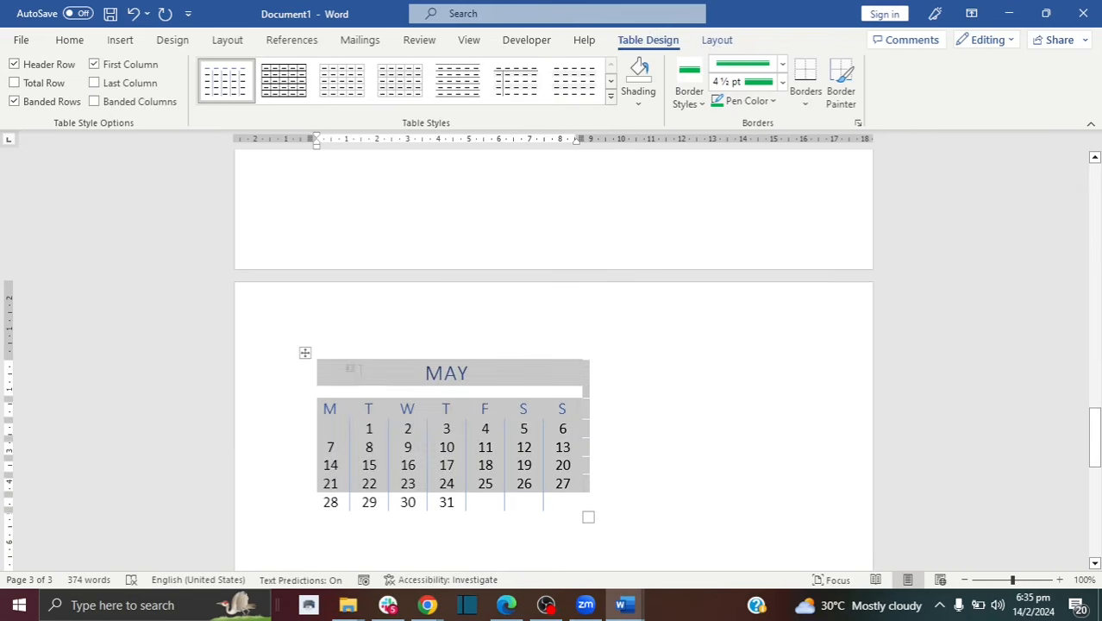
key(BackSpace)
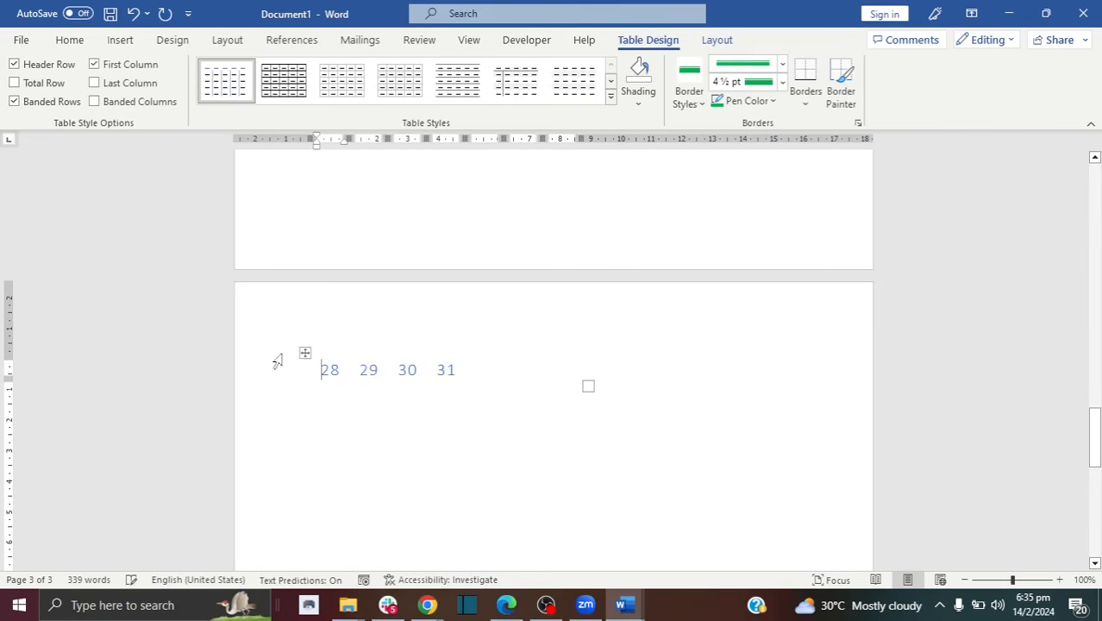
click(278, 363)
key(BackSpace)
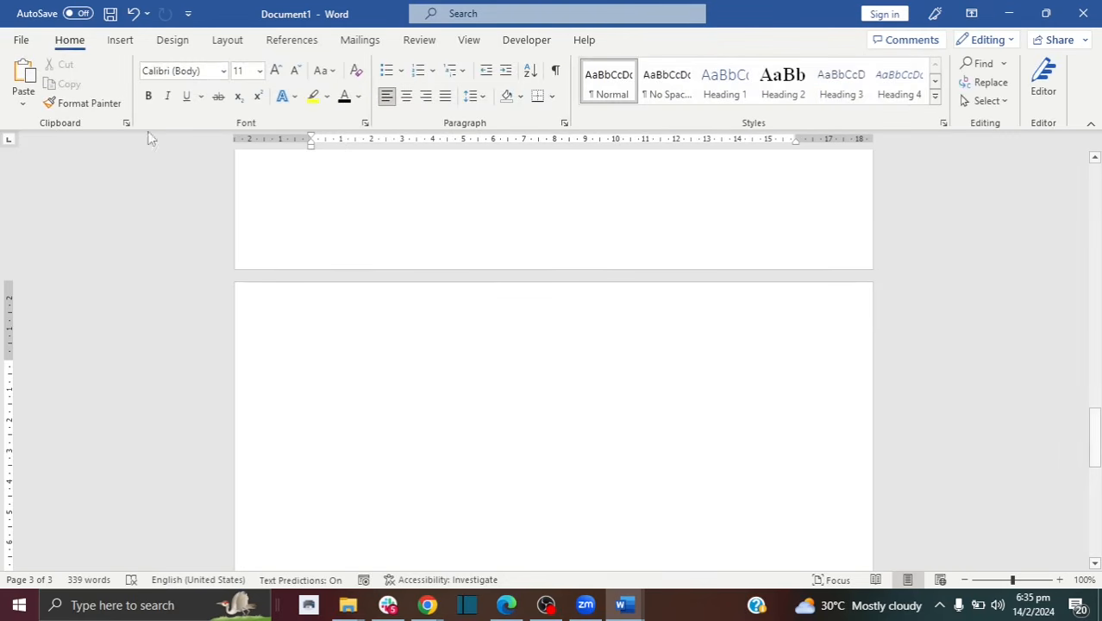
click(119, 40)
click(119, 93)
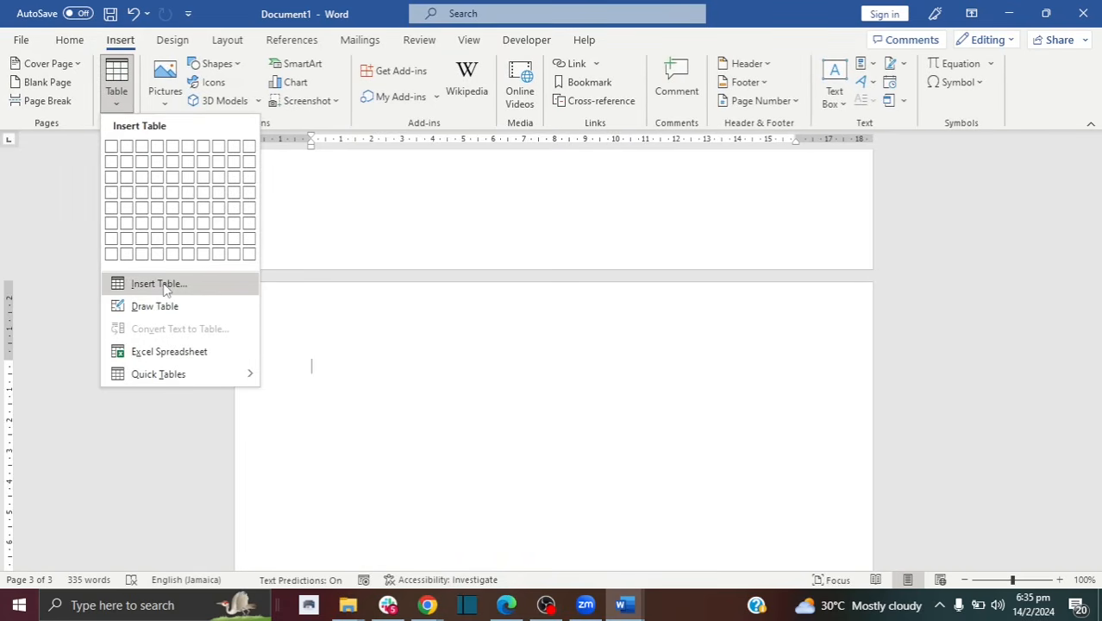
click(164, 283)
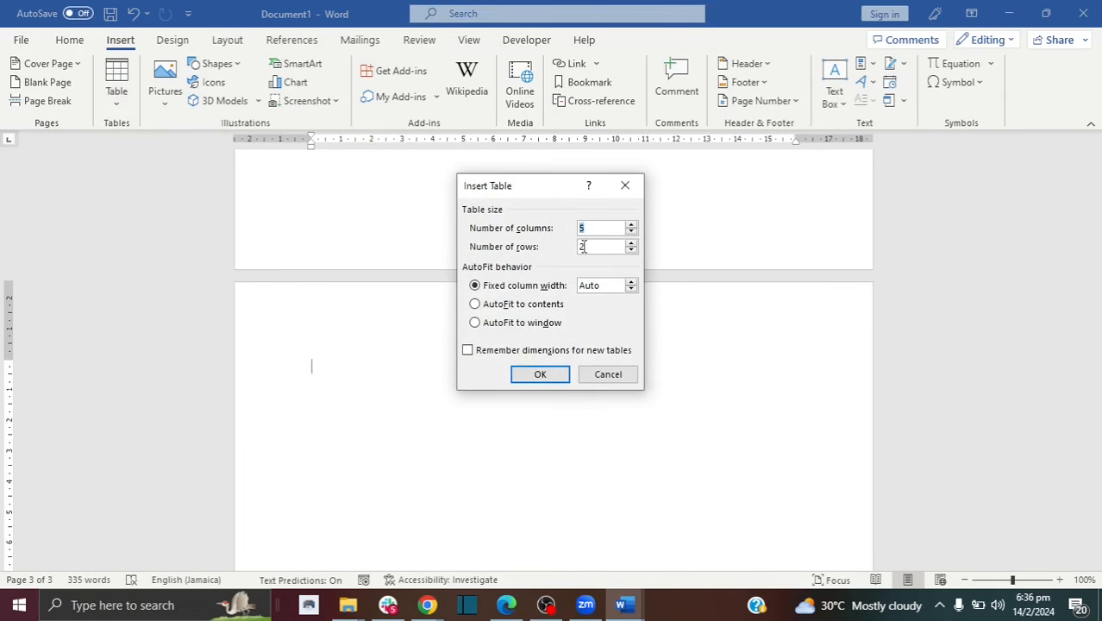
click(555, 374)
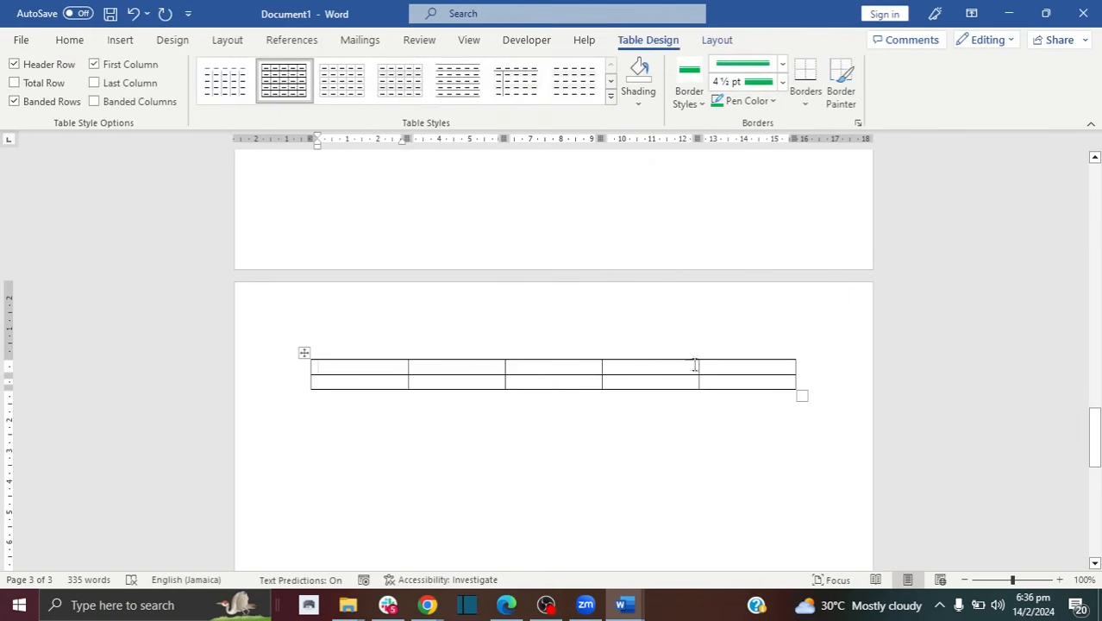
drag(719, 394, 360, 360)
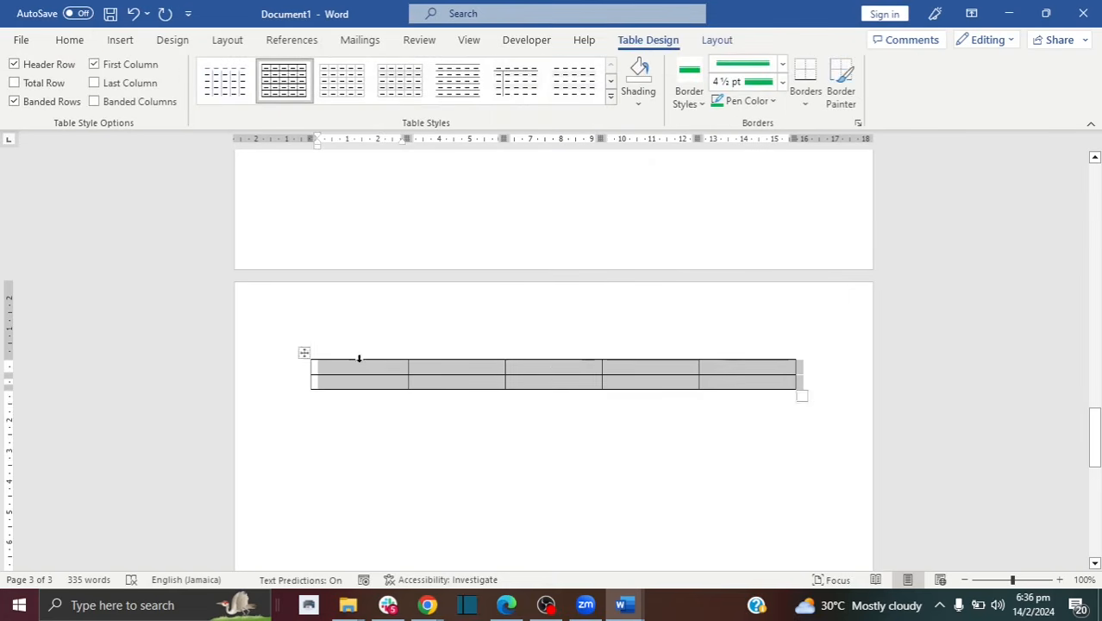
key(BackSpace)
Step: Insert a 3x3 table and type Name, Email and Phone across its header row
click(120, 40)
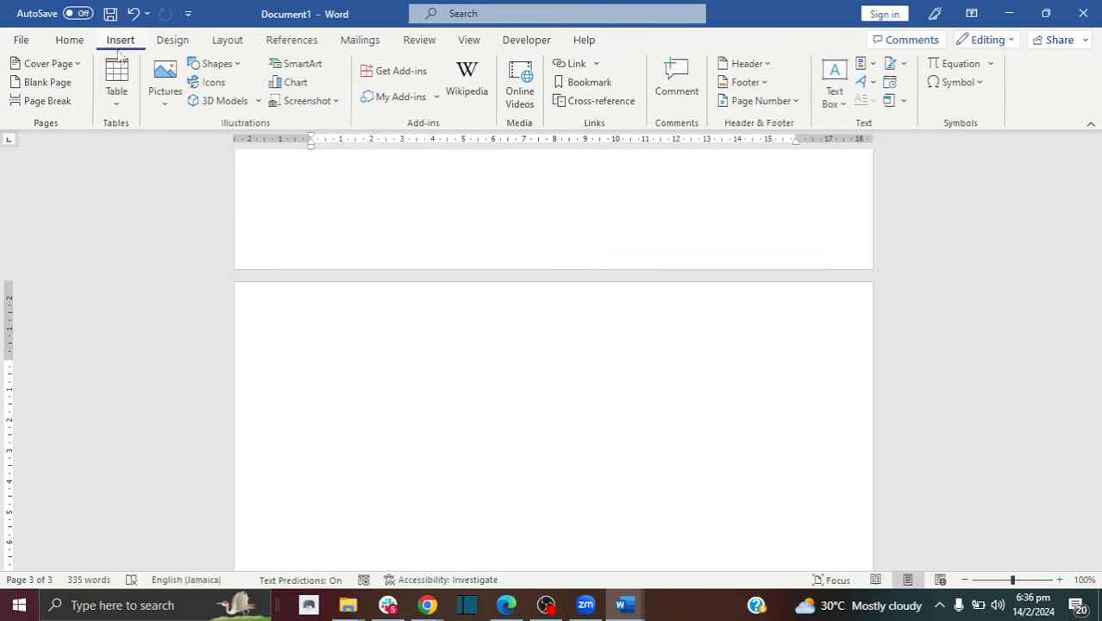
click(122, 104)
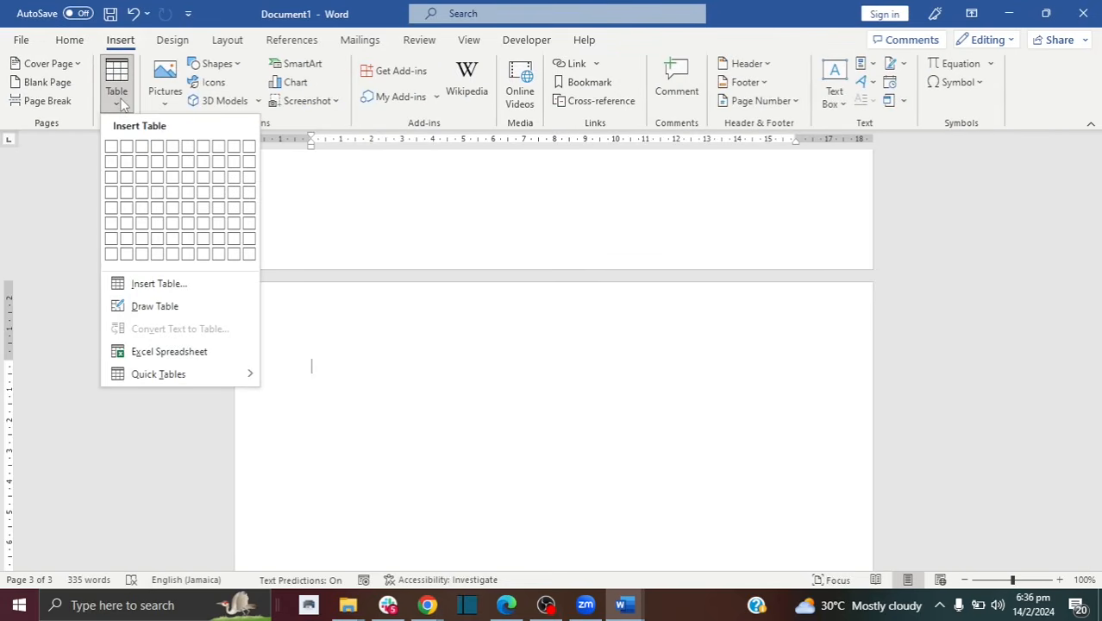
click(142, 178)
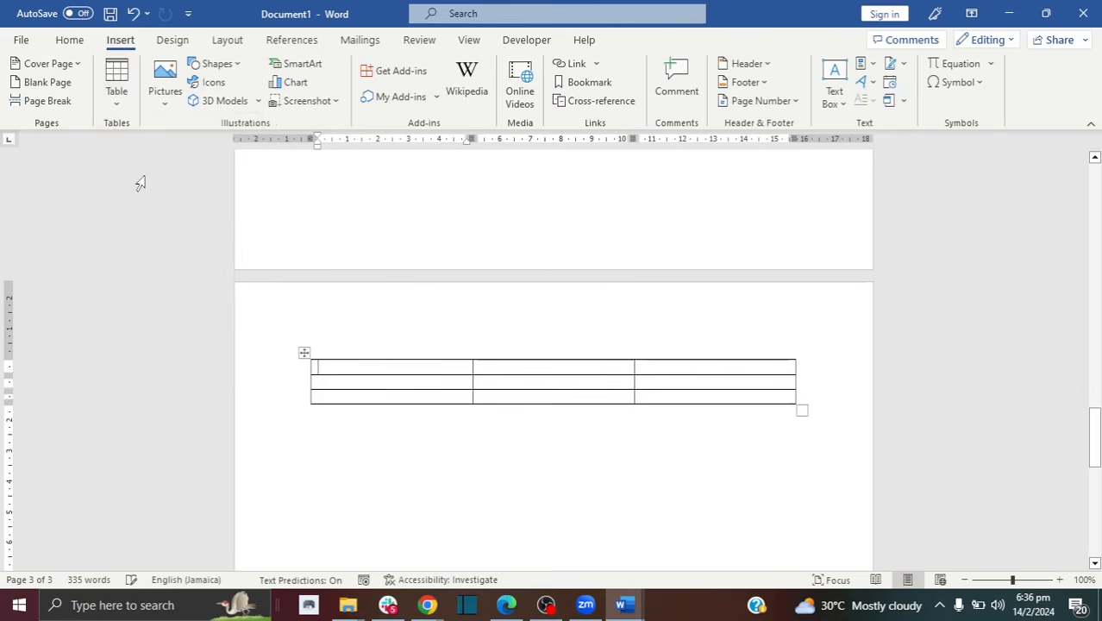
text(Name)
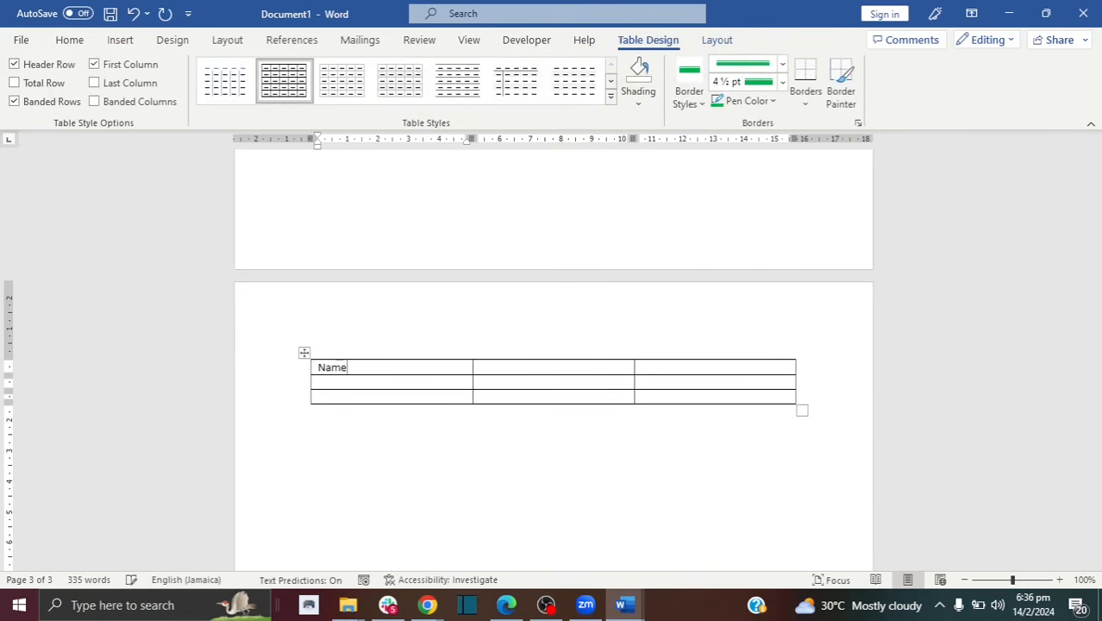
key(Tab)
text(Email)
key(Tab)
text(P)
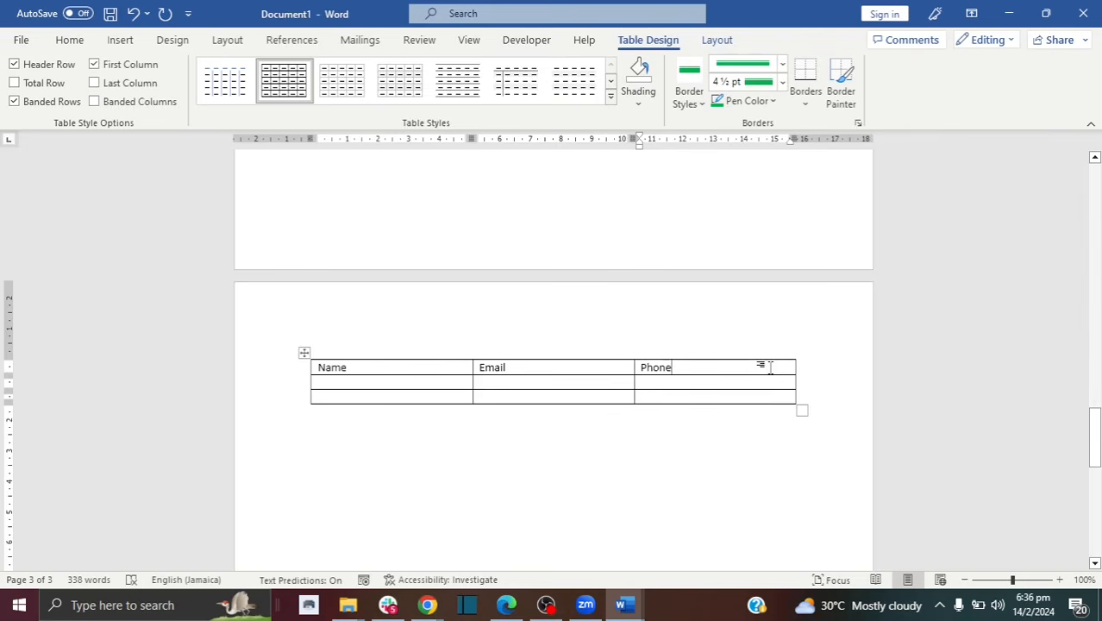
Step: Insert a new column right of Phone and head it Address
right_click(674, 367)
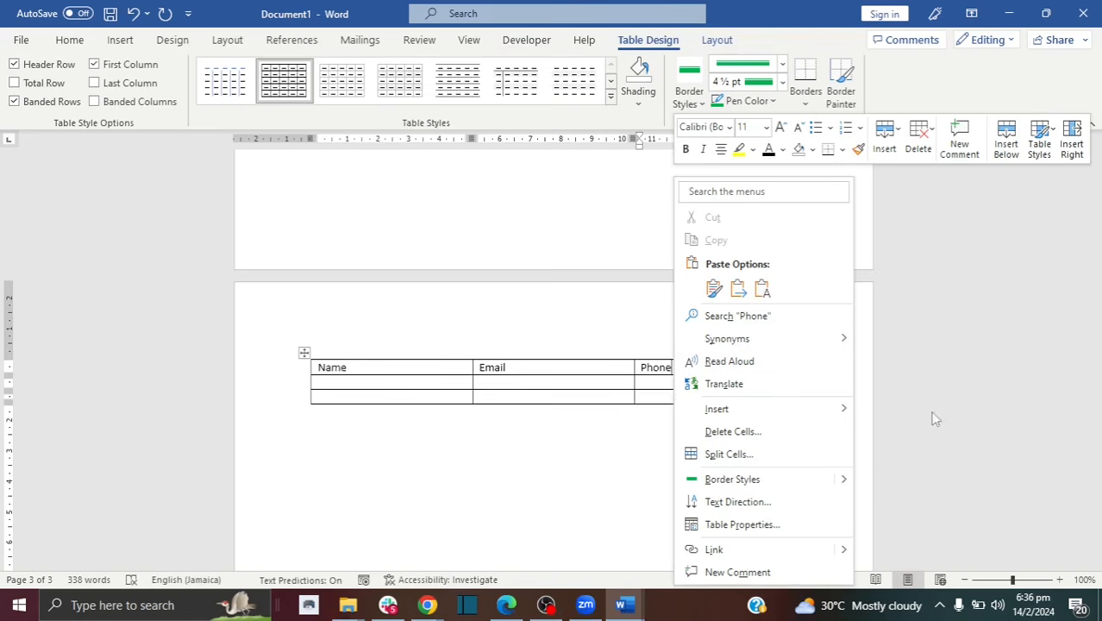
mouse_move(835, 412)
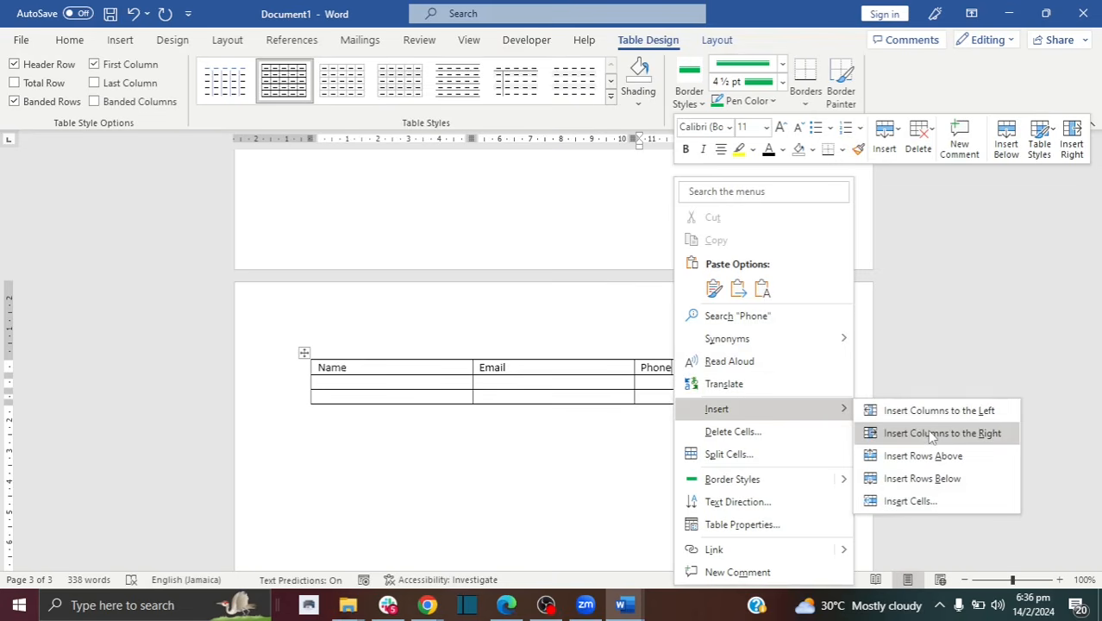
click(932, 434)
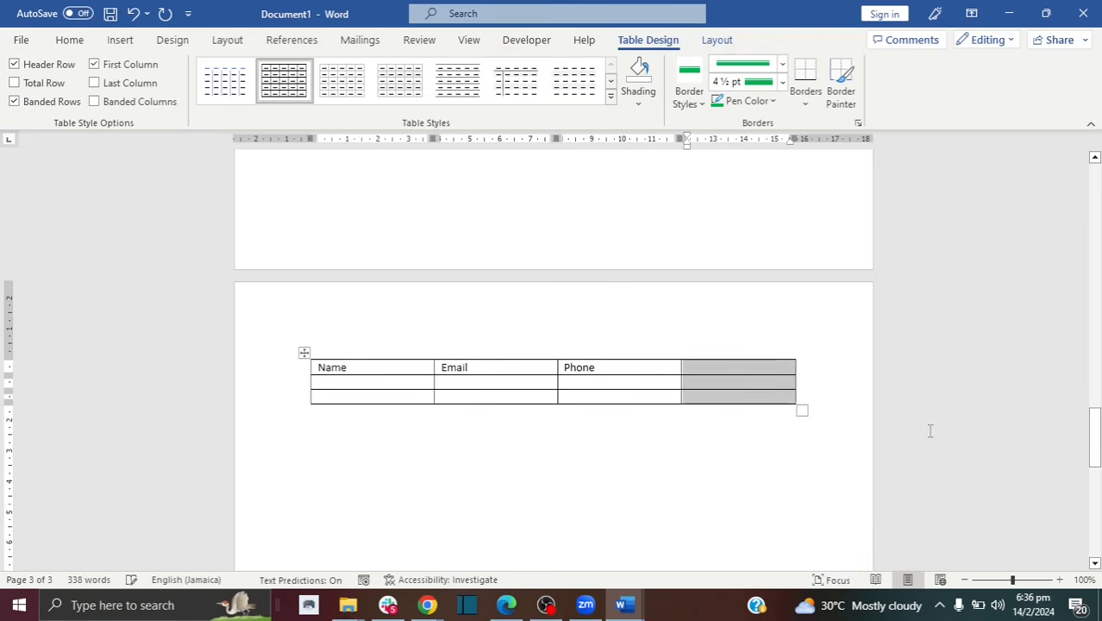
click(716, 372)
text(Address)
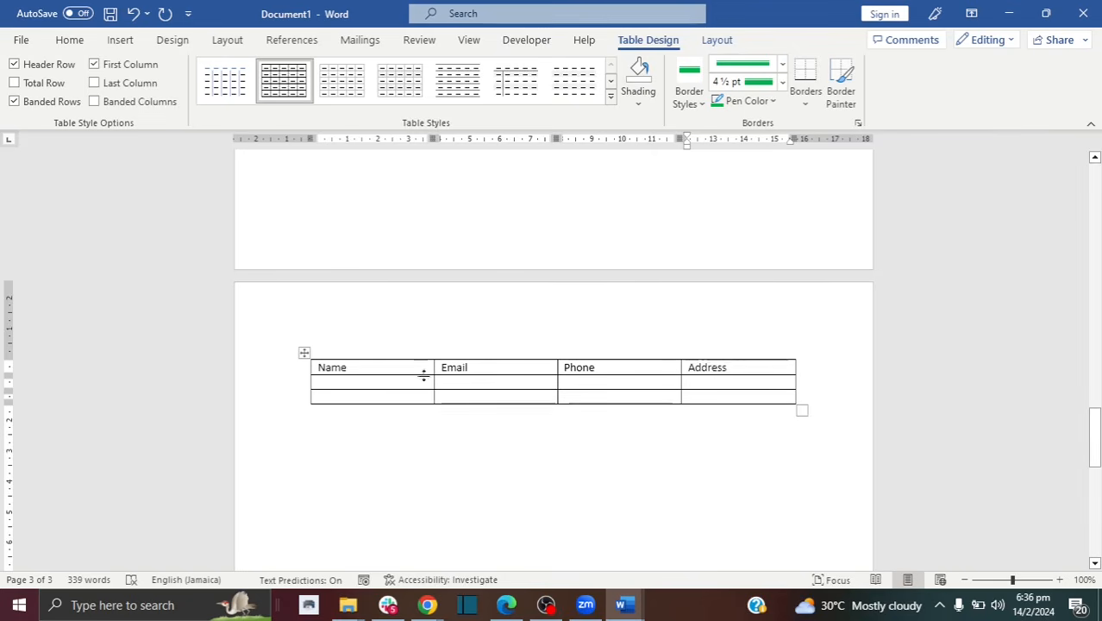
Step: Fill row 3 with the placeholder entries jsjs, hss, hhhs and shhs
click(403, 395)
text(jsjs)
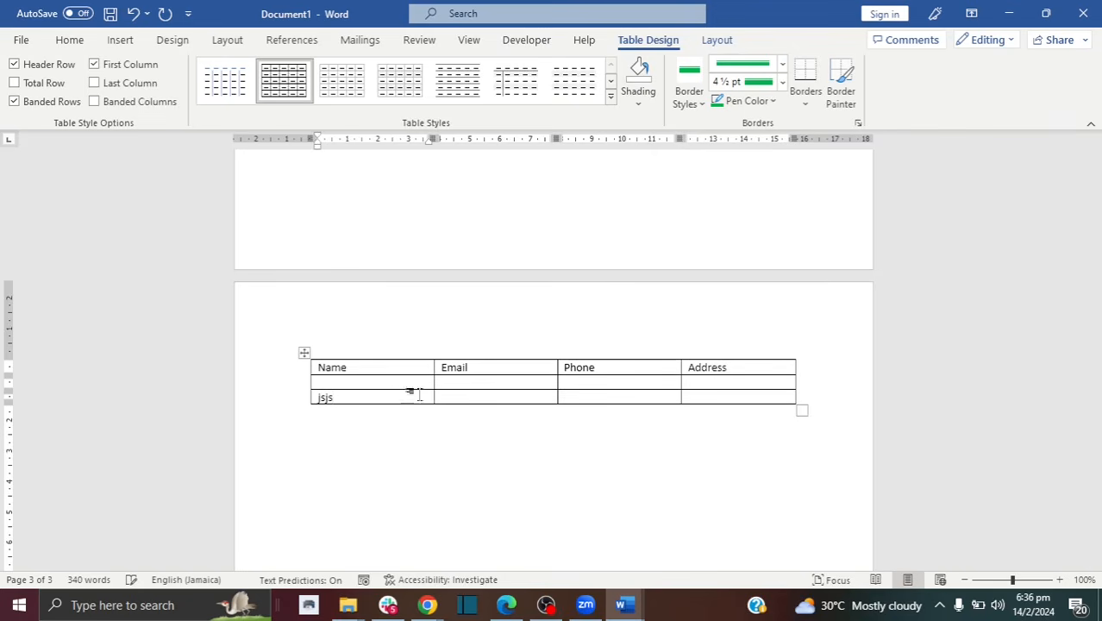
click(465, 395)
text(hs)
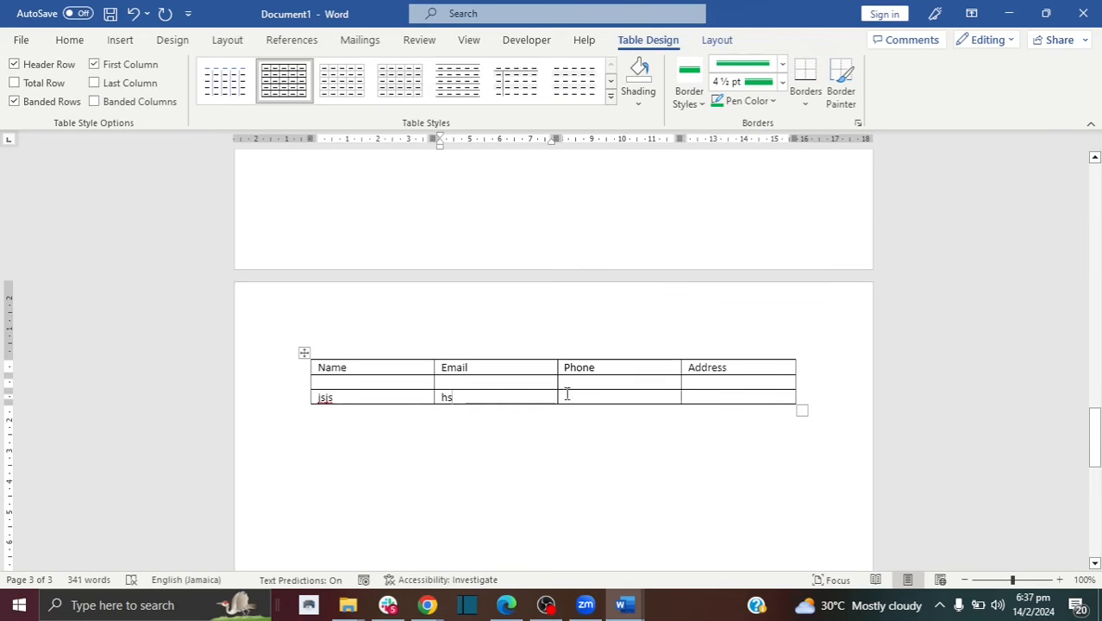
text(s)
key(Tab)
text(hh)
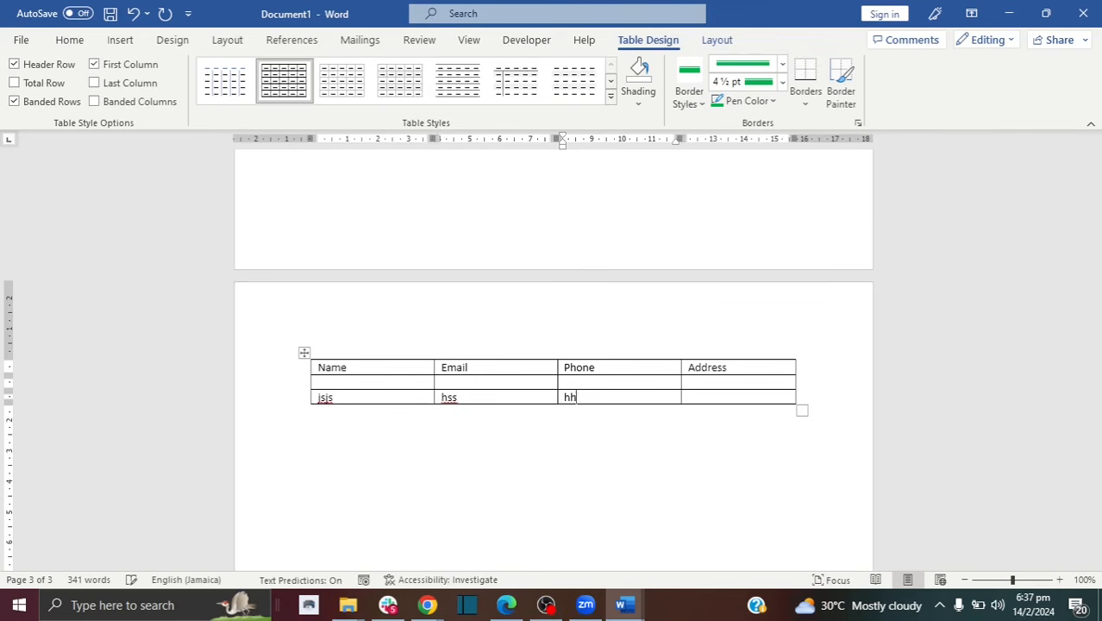
text(hs)
click(709, 395)
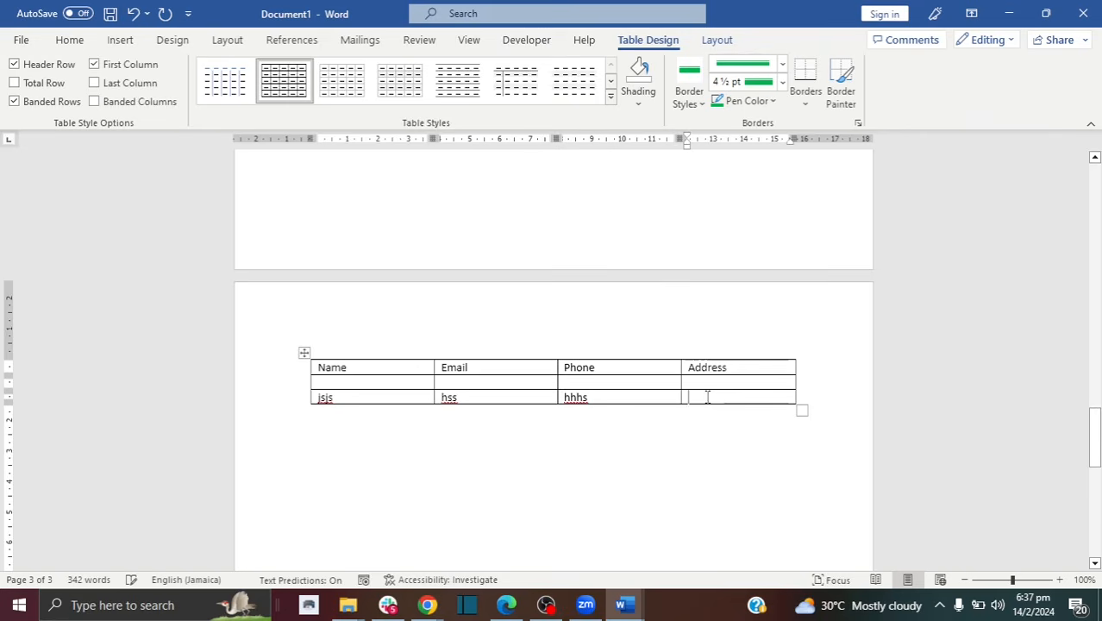
text(shhs)
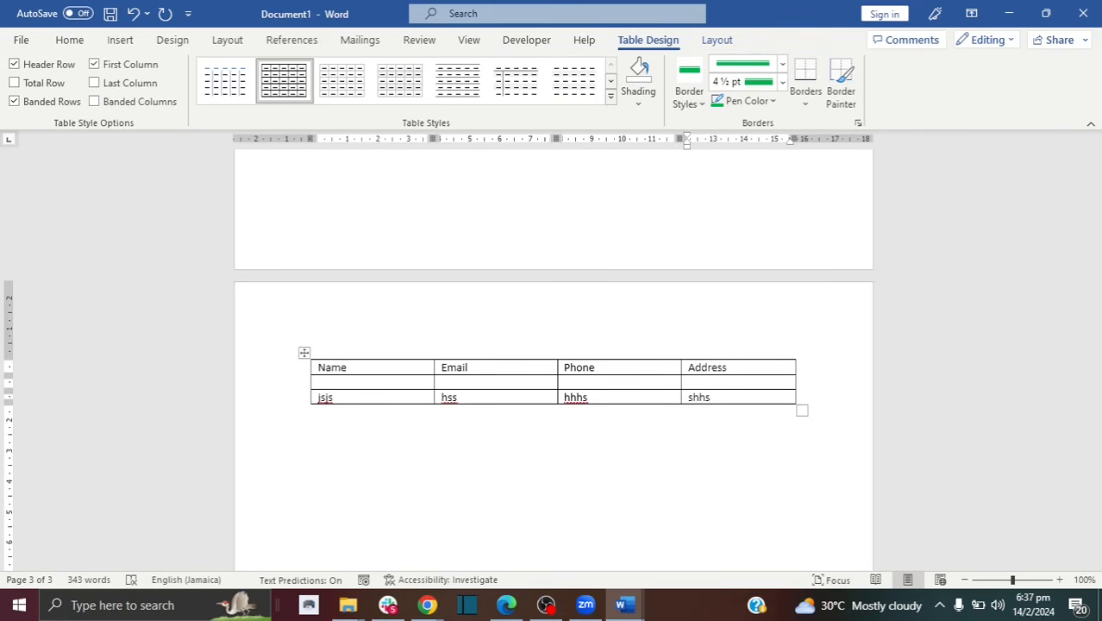
Step: Add three empty rows at the bottom of the table
key(Tab)
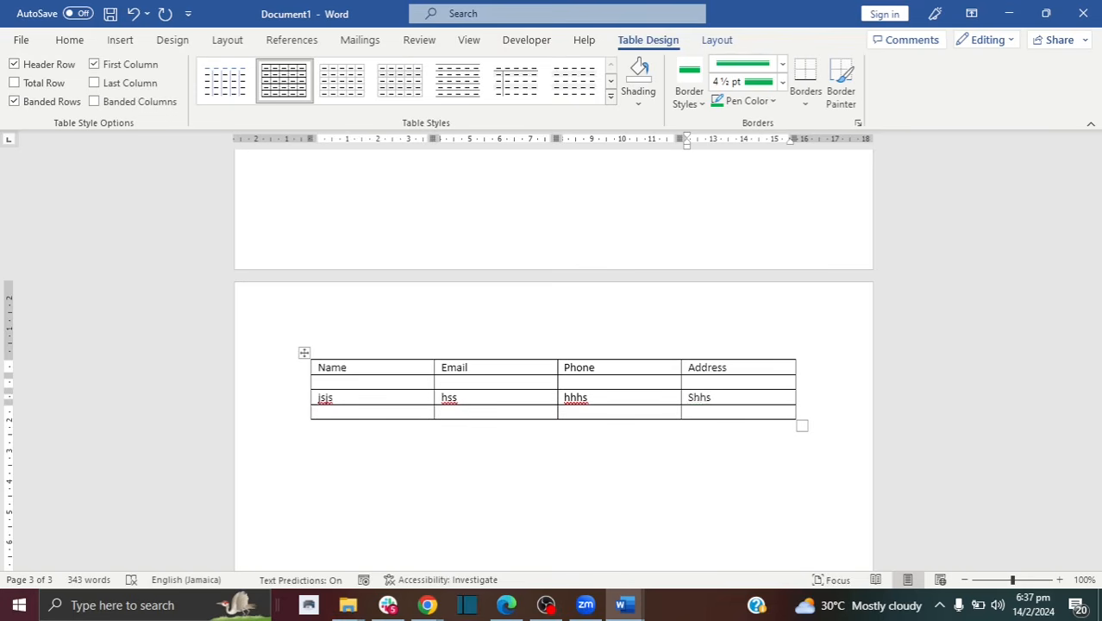
key(Tab)
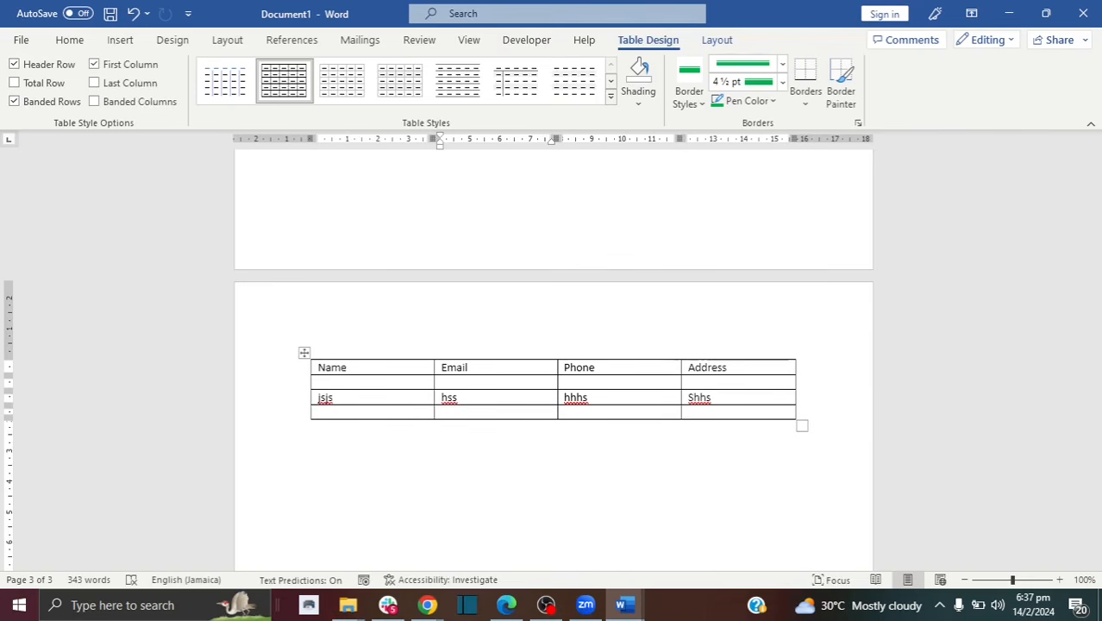
click(778, 414)
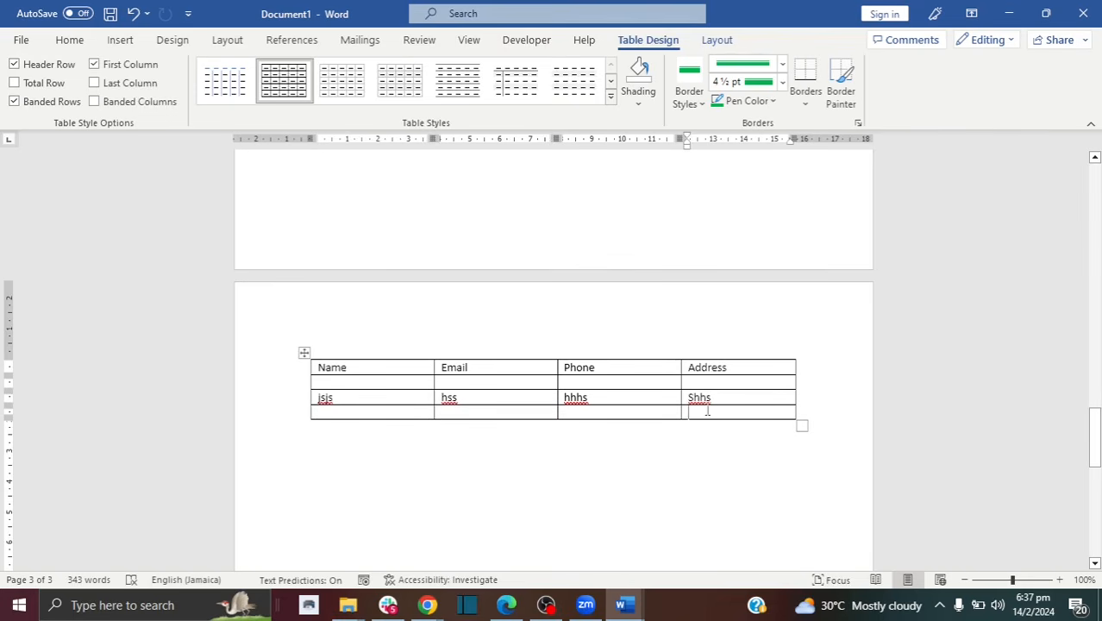
key(Tab)
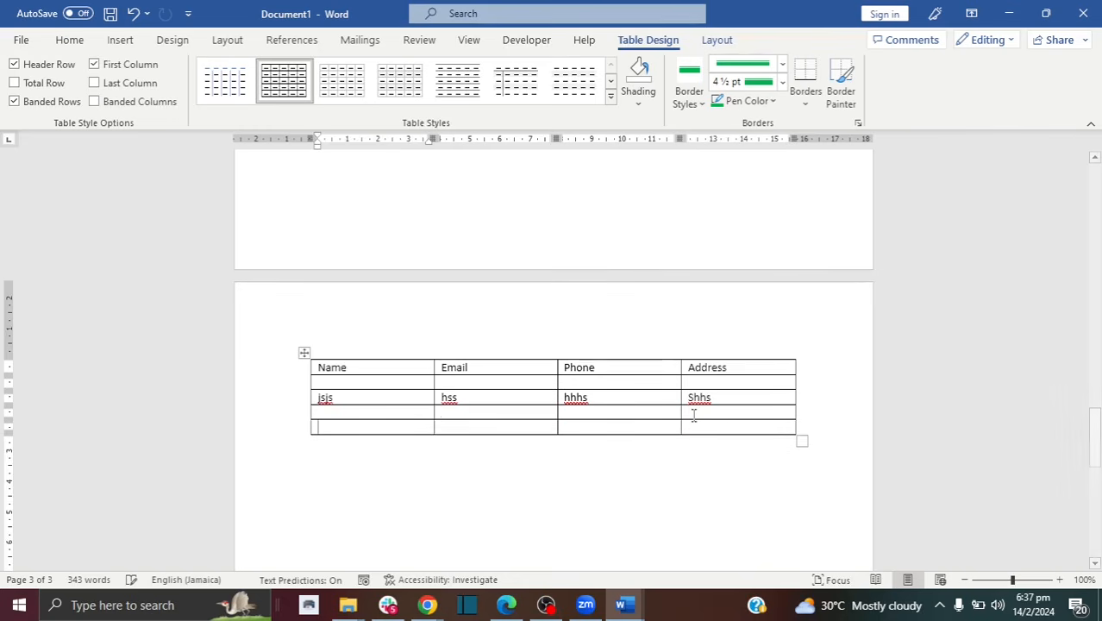
click(697, 427)
key(Tab)
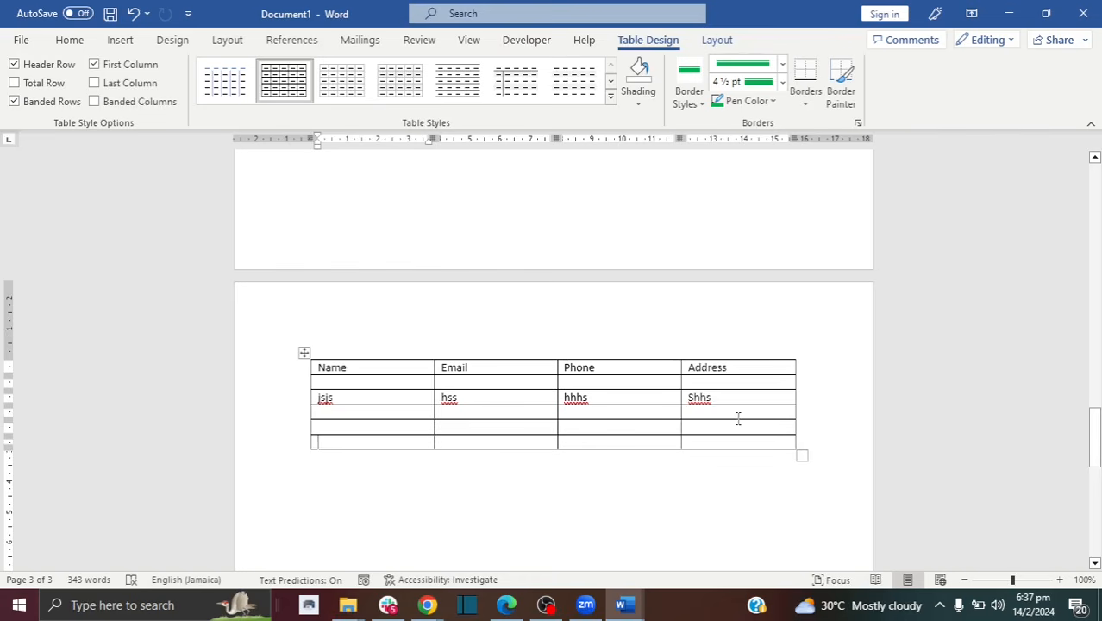
Step: Add a row below the bottom row, plus empty rows above the current row and the jsjs row
right_click(409, 441)
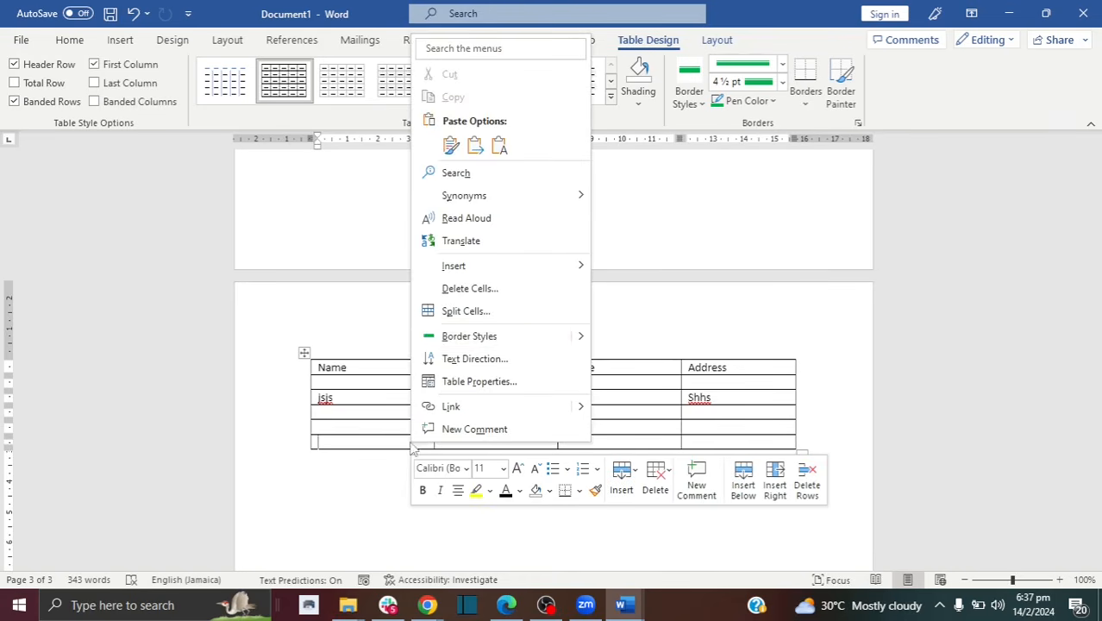
mouse_move(458, 274)
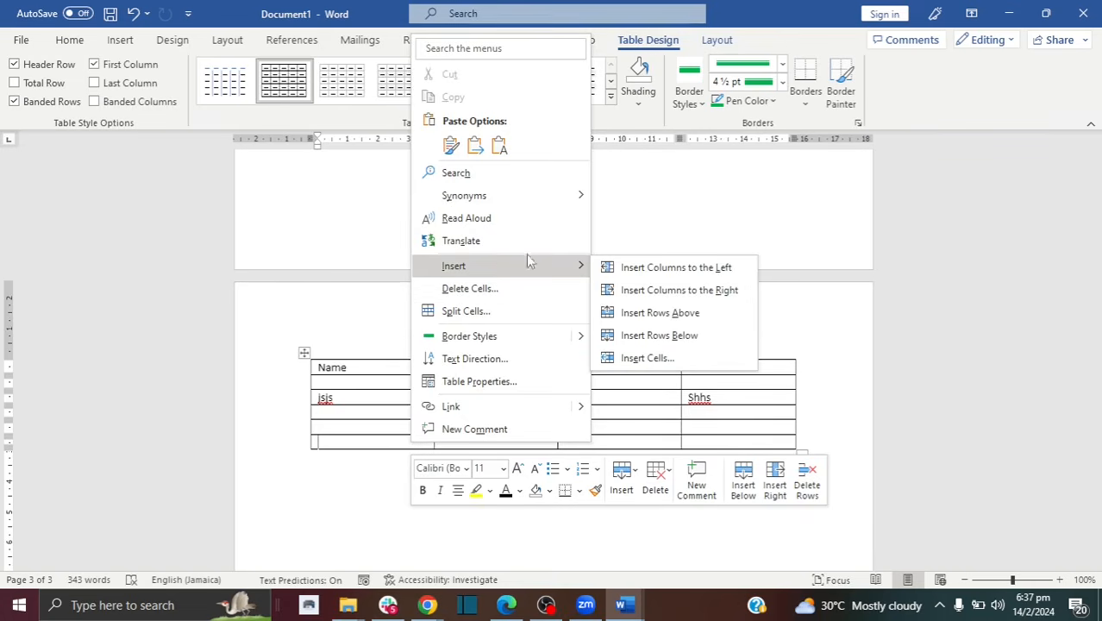
click(648, 336)
click(368, 442)
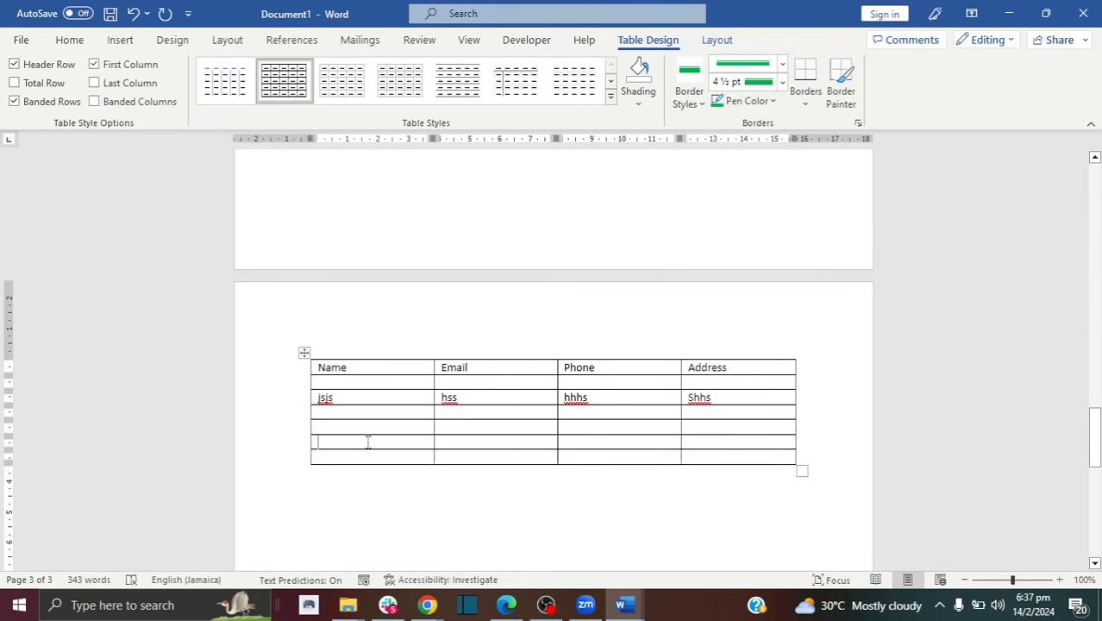
right_click(367, 442)
mouse_move(449, 266)
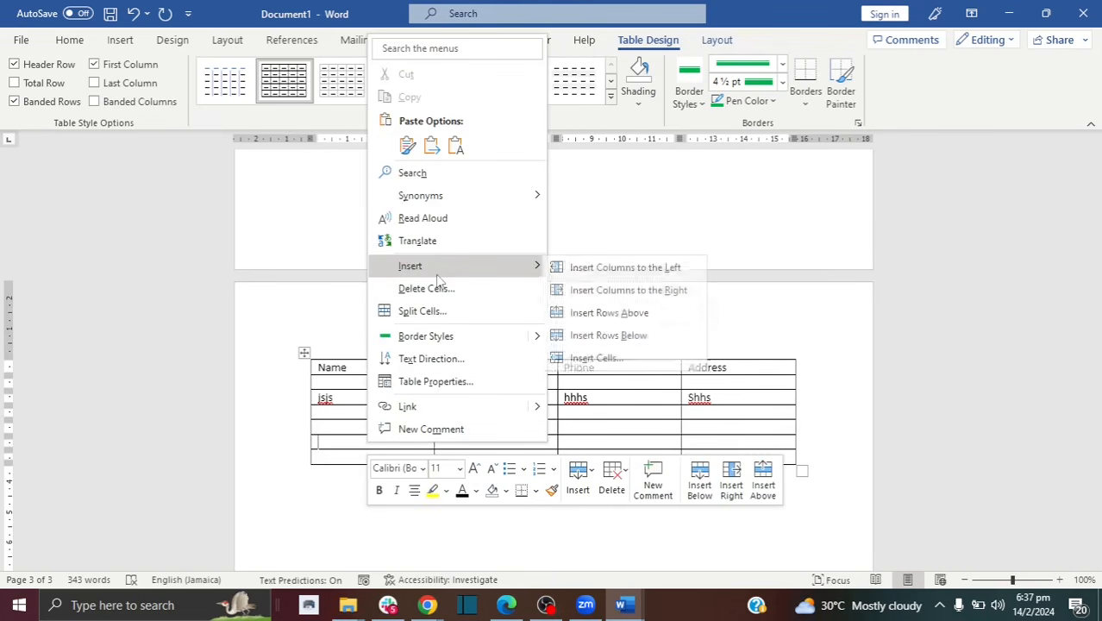
click(614, 313)
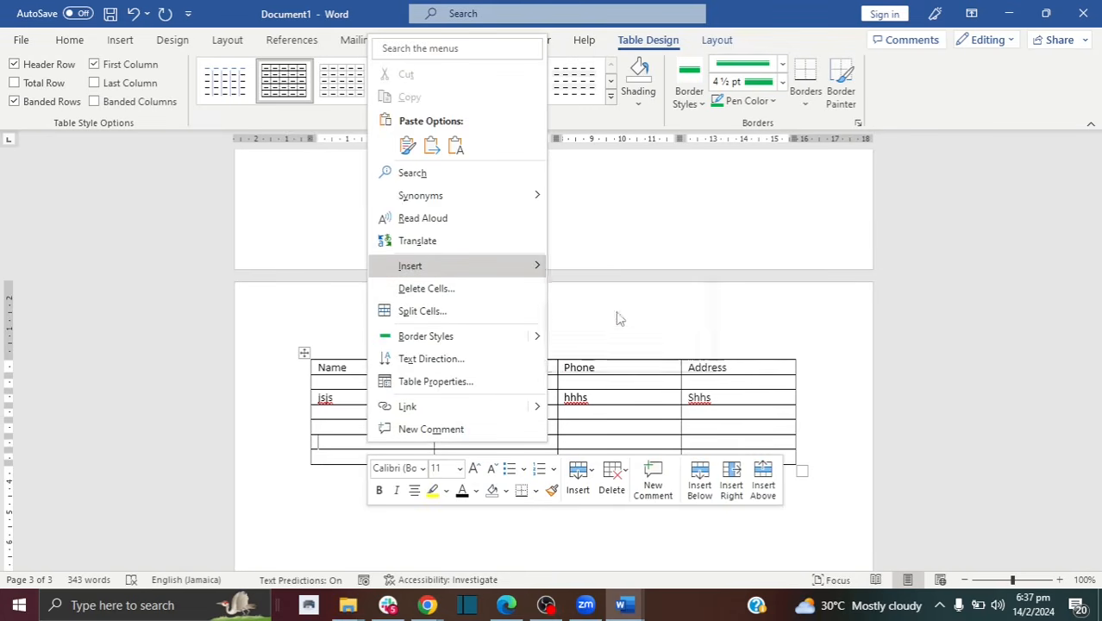
click(358, 403)
right_click(358, 404)
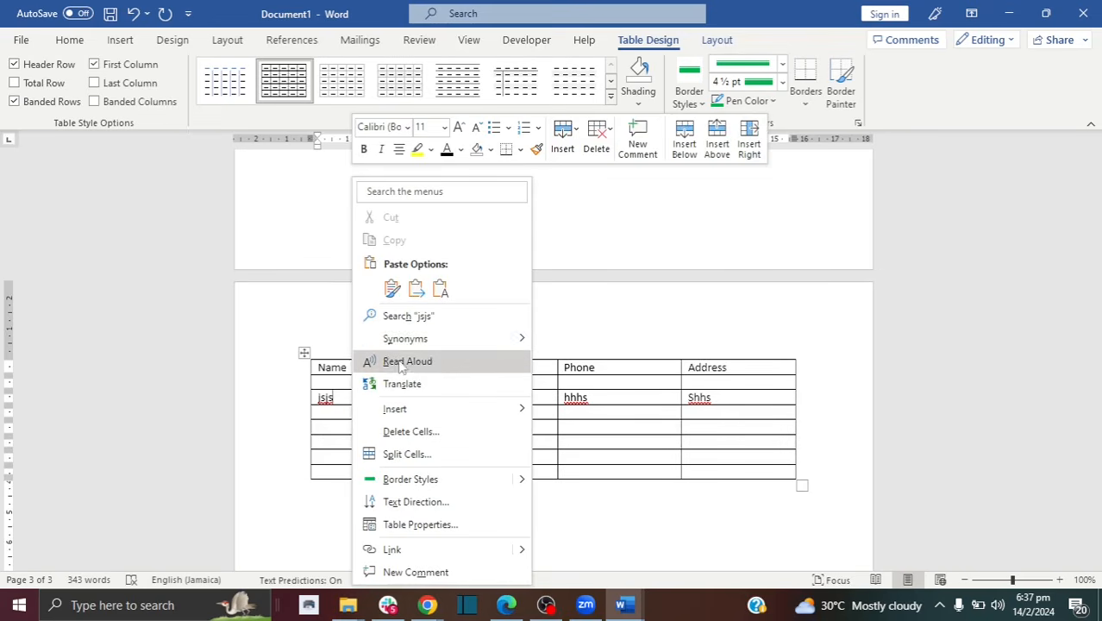
mouse_move(448, 409)
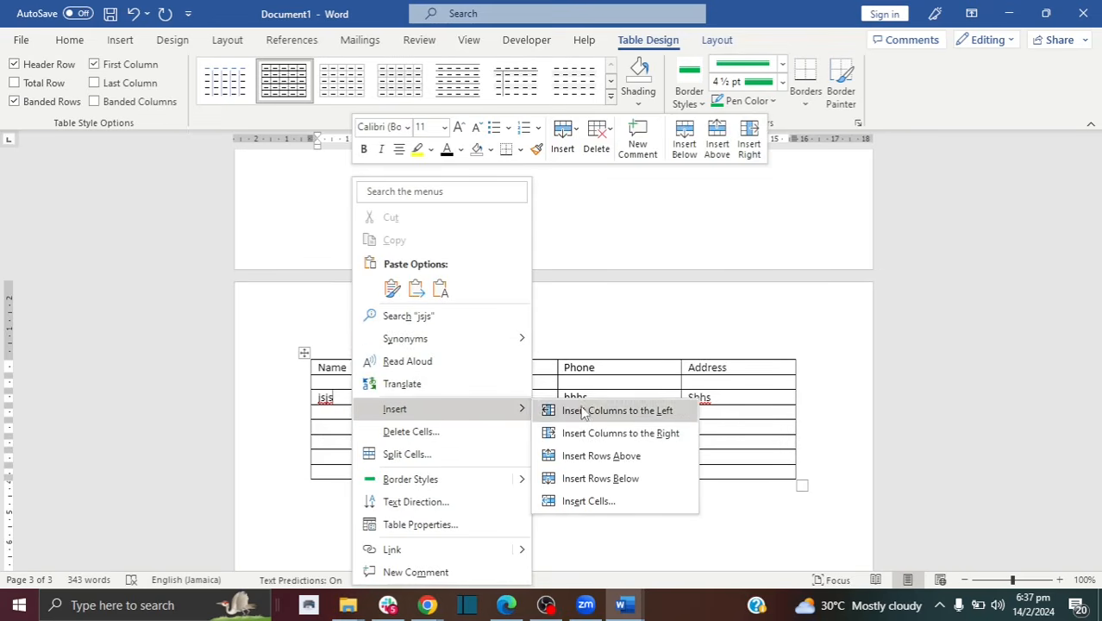
click(601, 458)
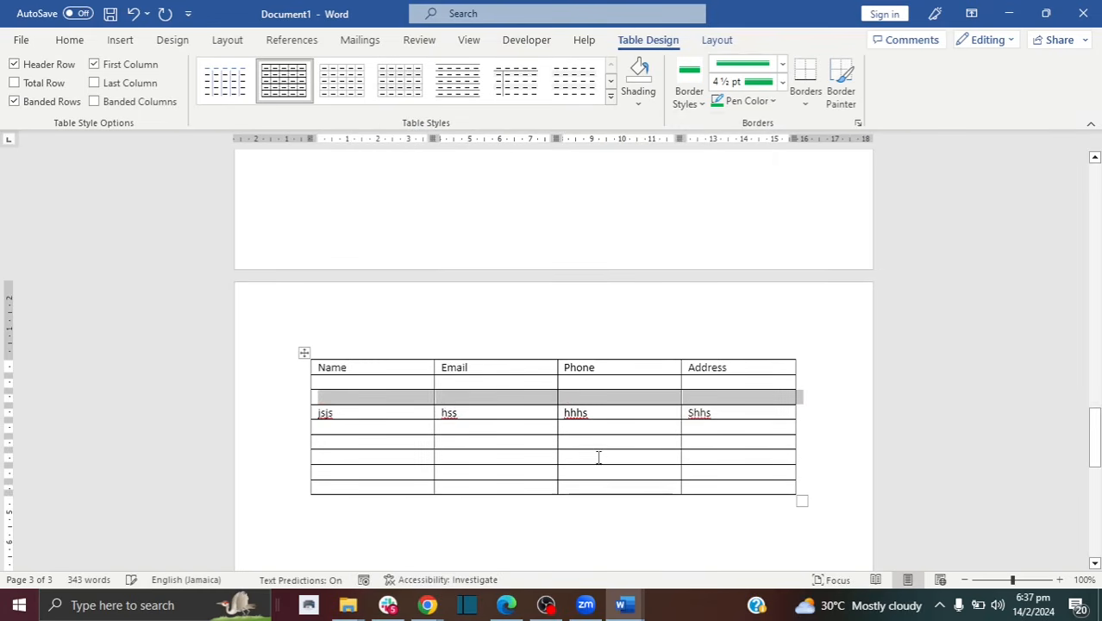
Step: Type dd in the Phone cell beneath hhhs
click(404, 399)
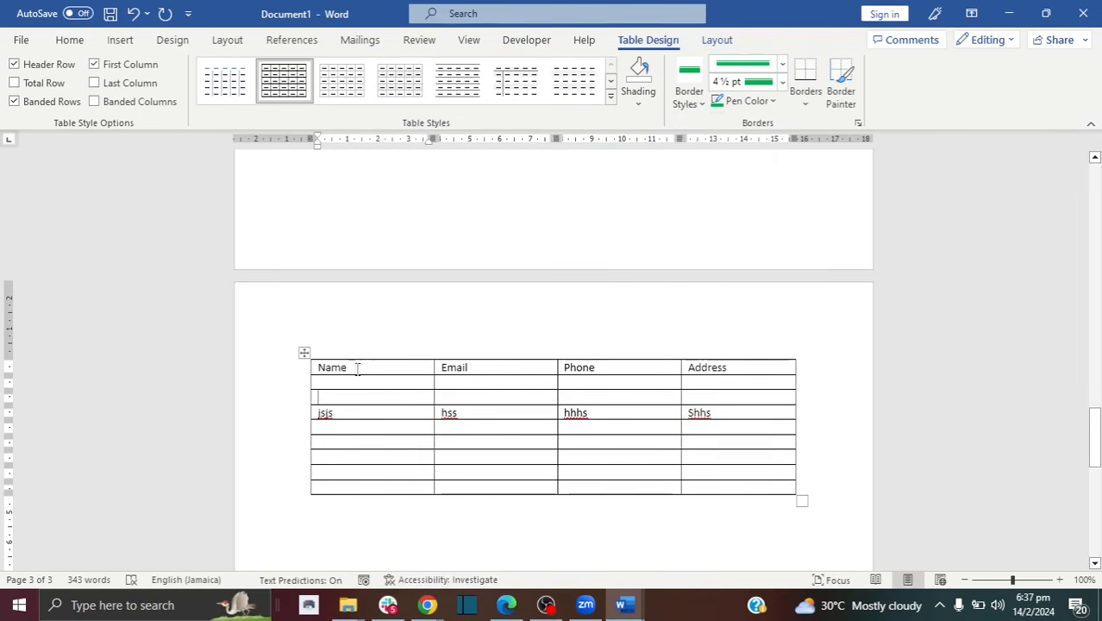
click(526, 369)
click(660, 369)
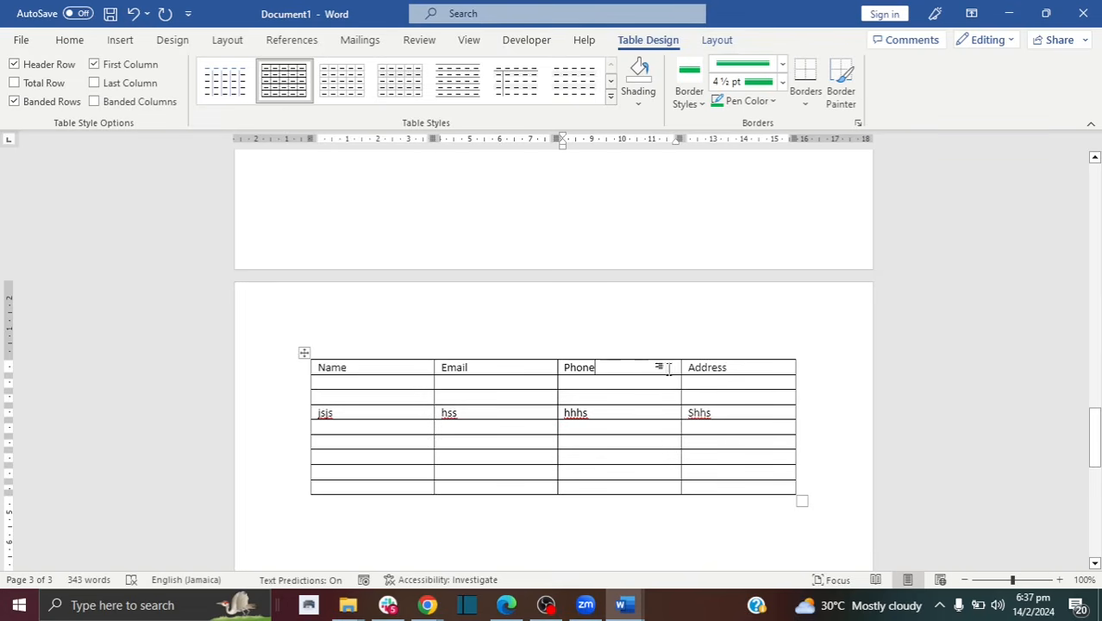
click(703, 369)
click(591, 430)
text(dd)
click(579, 383)
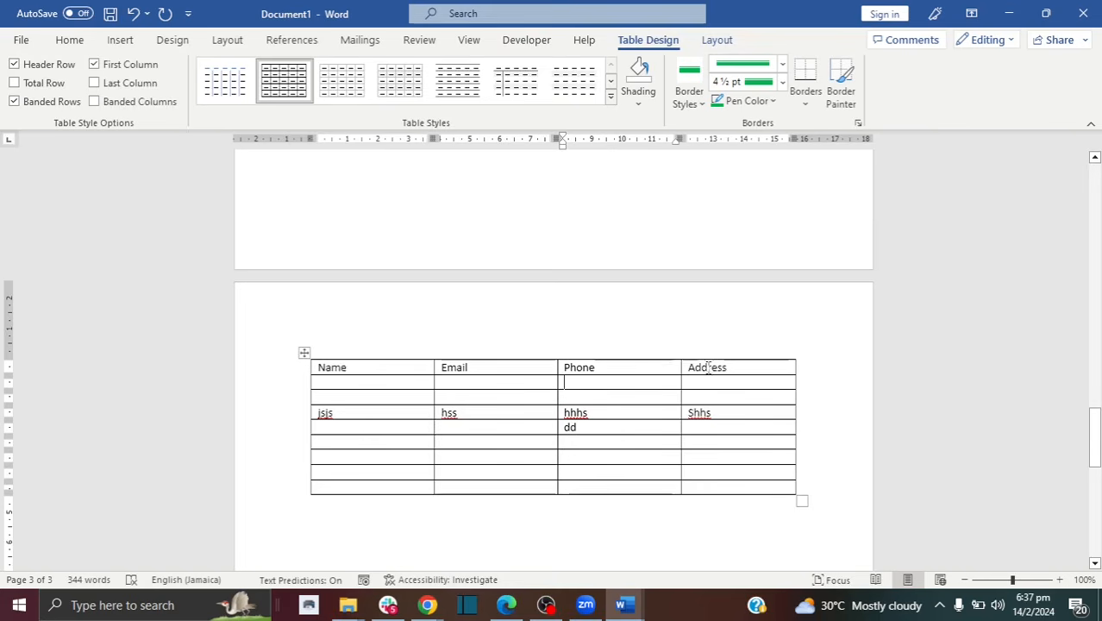
Step: Select the Email, Phone and Address header cells and apply a grey banded table style
drag(729, 369, 360, 370)
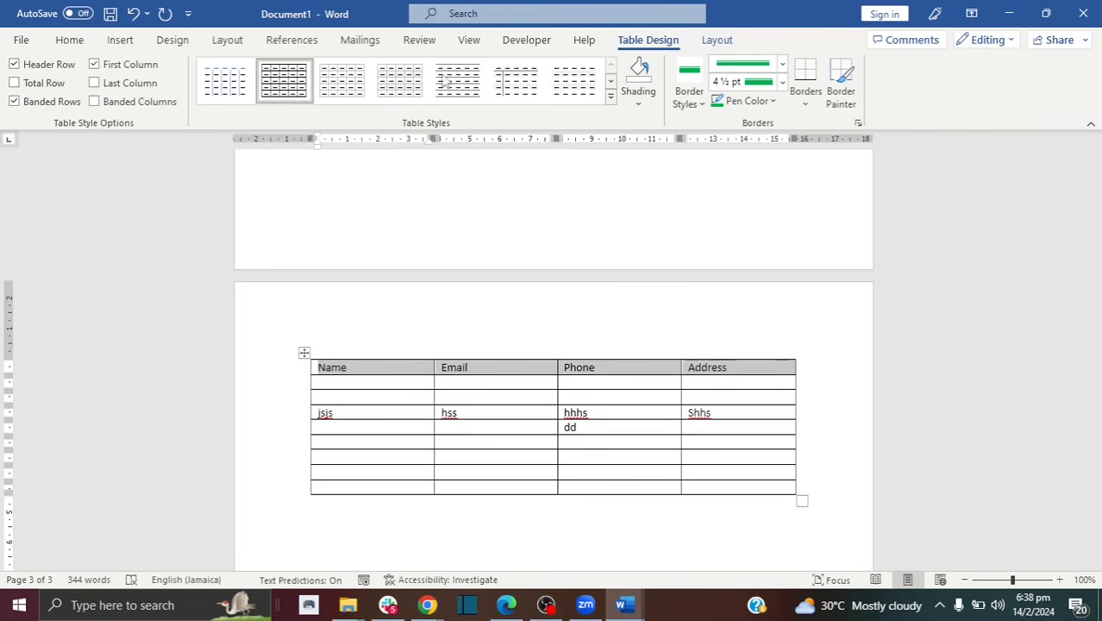
click(641, 102)
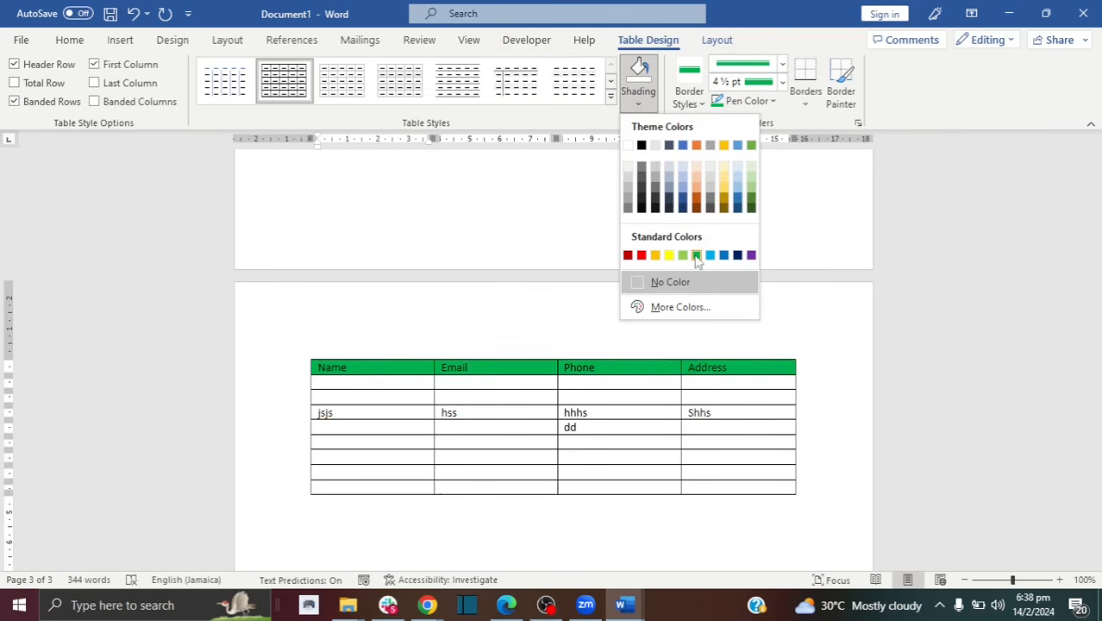
click(594, 378)
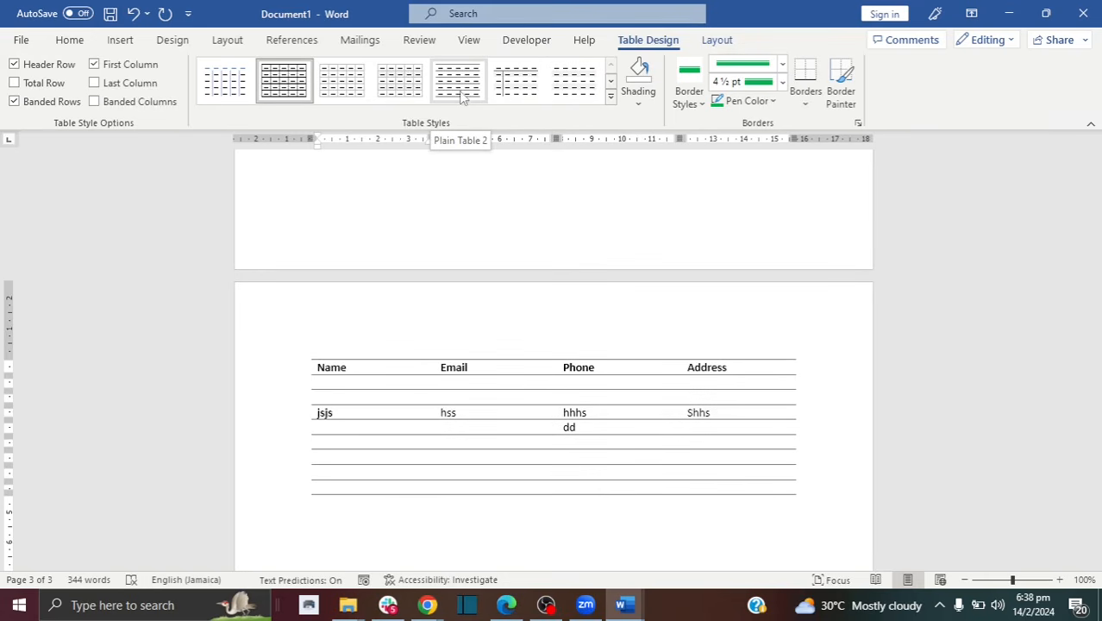
click(389, 86)
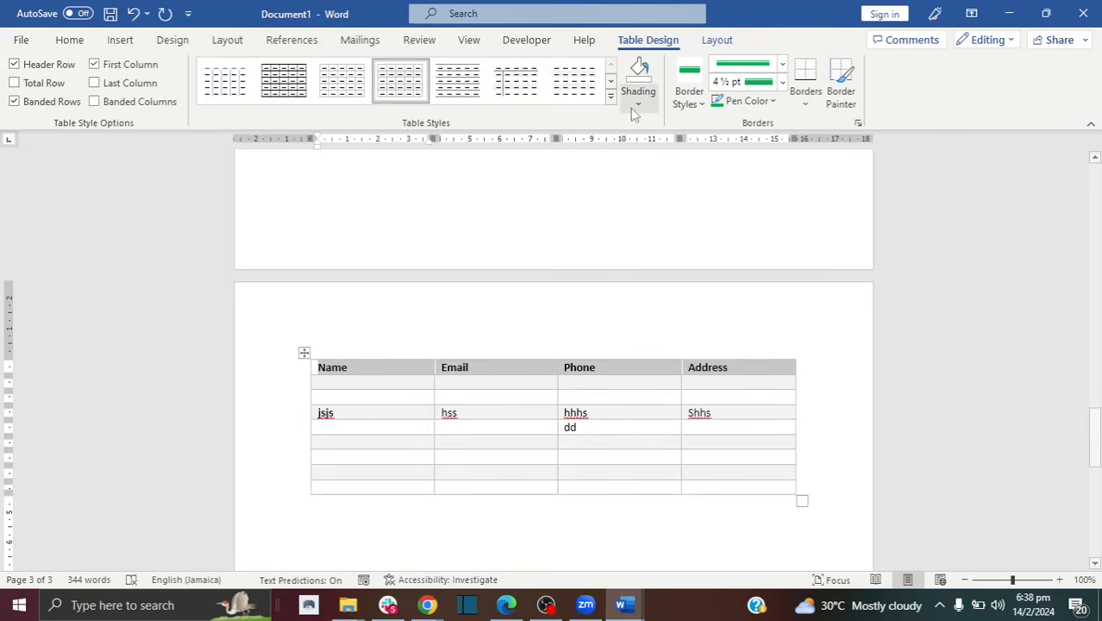
click(638, 102)
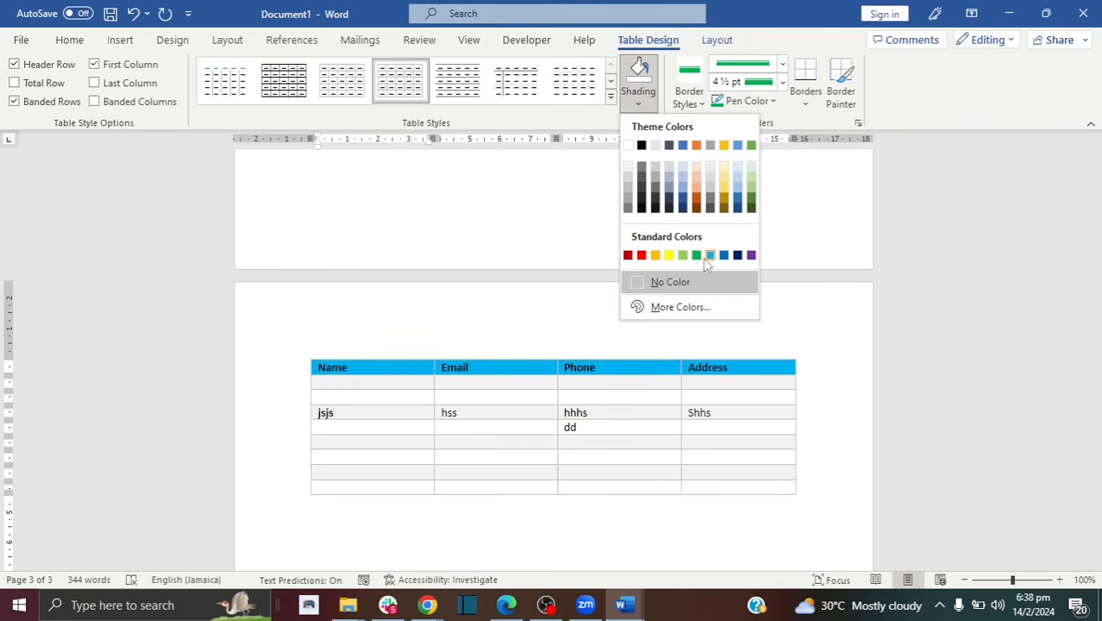
click(653, 391)
click(615, 380)
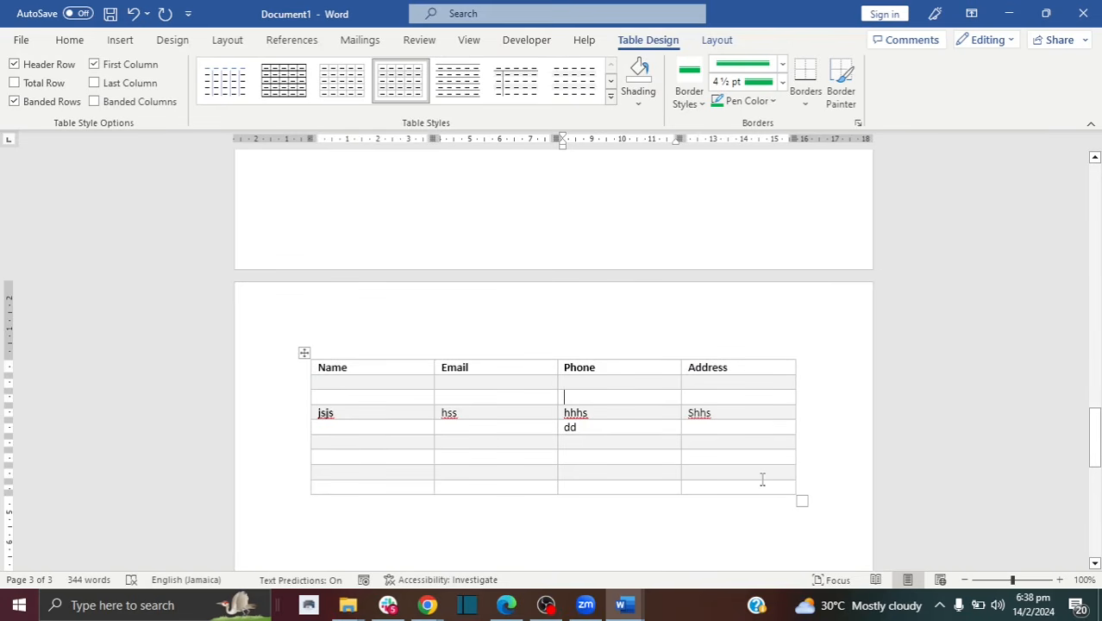
click(611, 83)
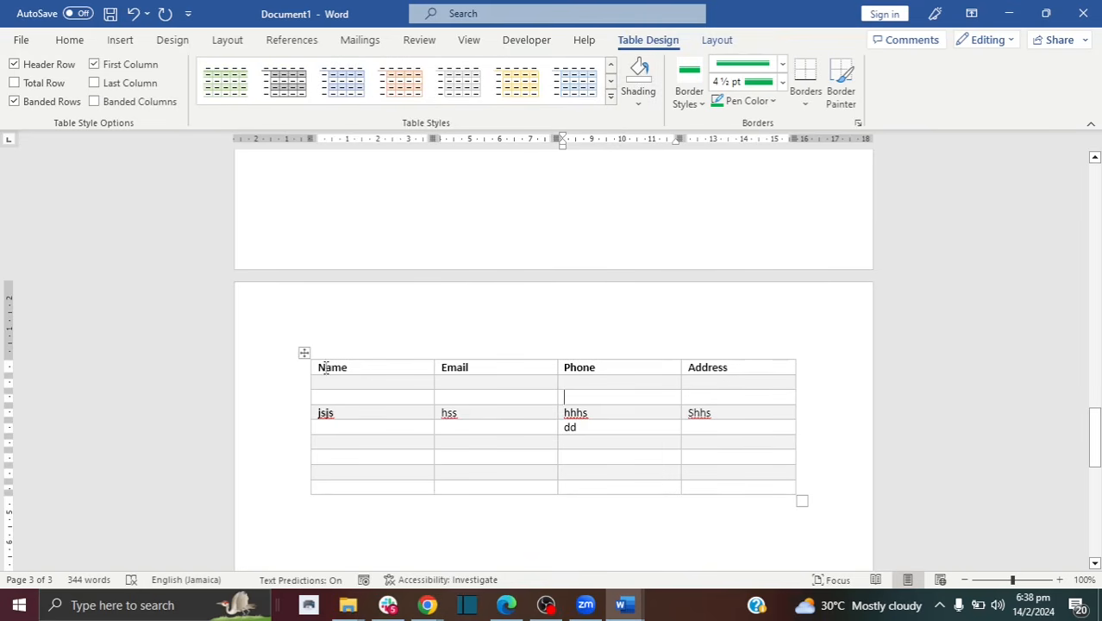
drag(313, 367, 727, 511)
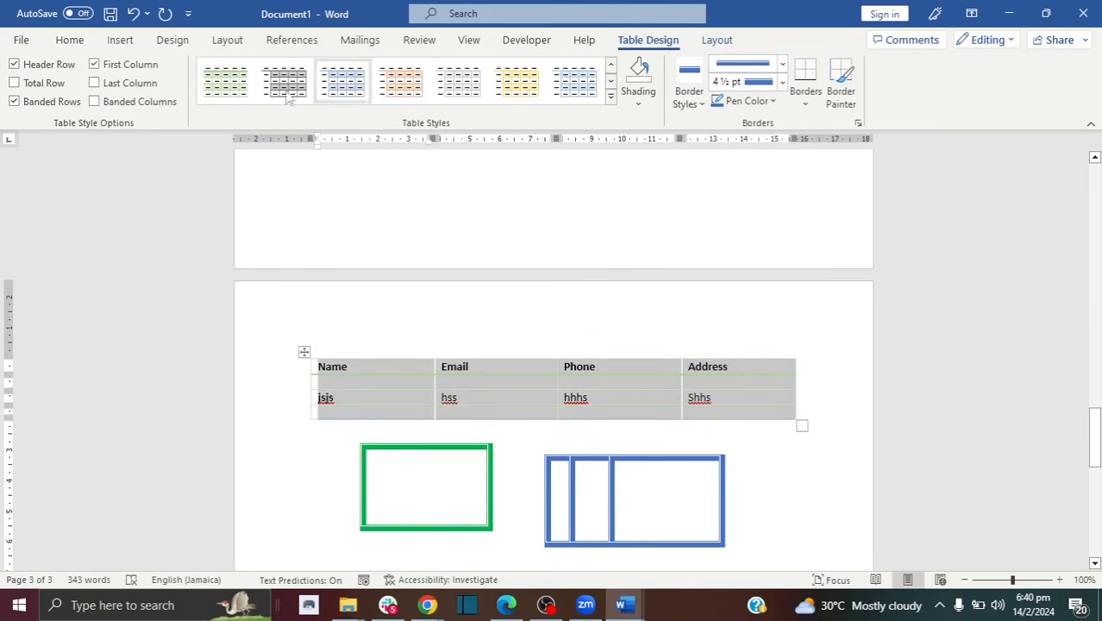
Step: Apply the green banded table style and shade the header row solid green
click(226, 80)
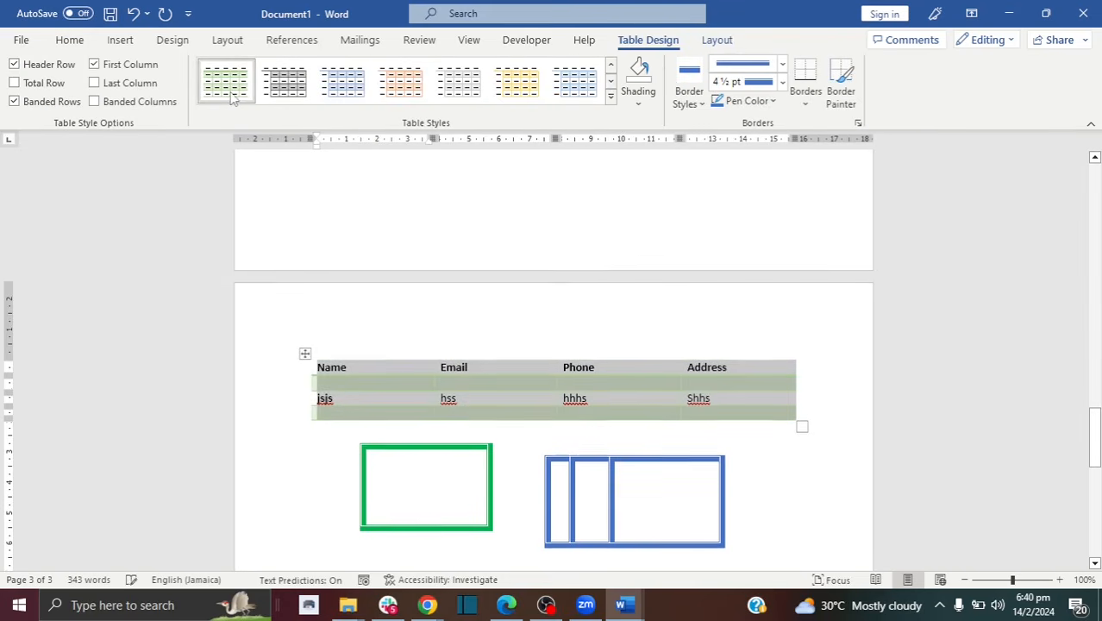
click(596, 311)
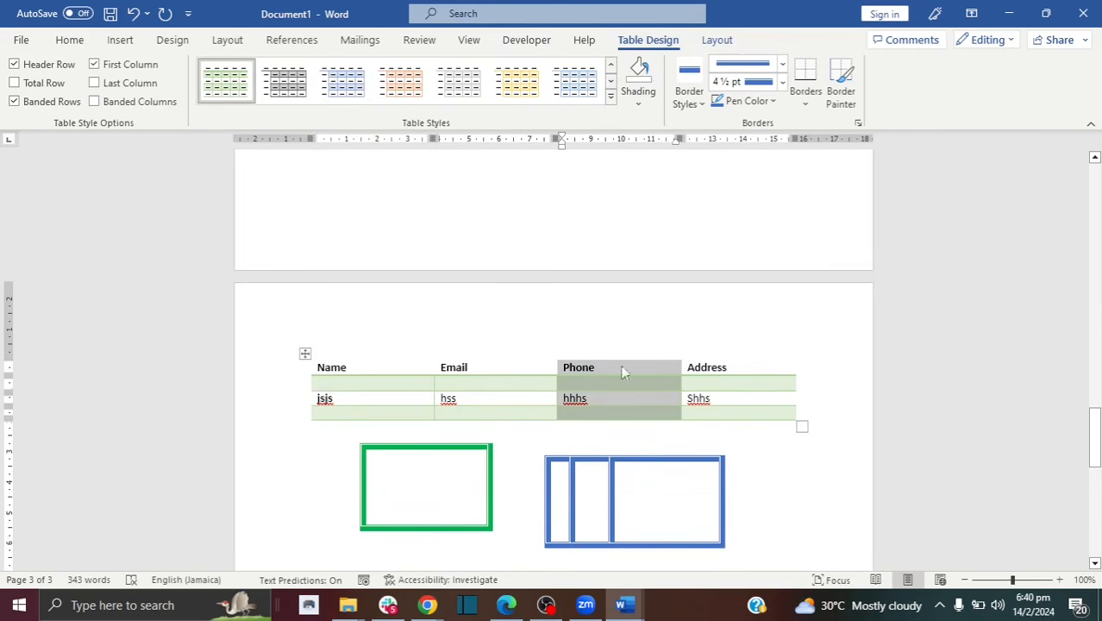
drag(323, 360, 770, 342)
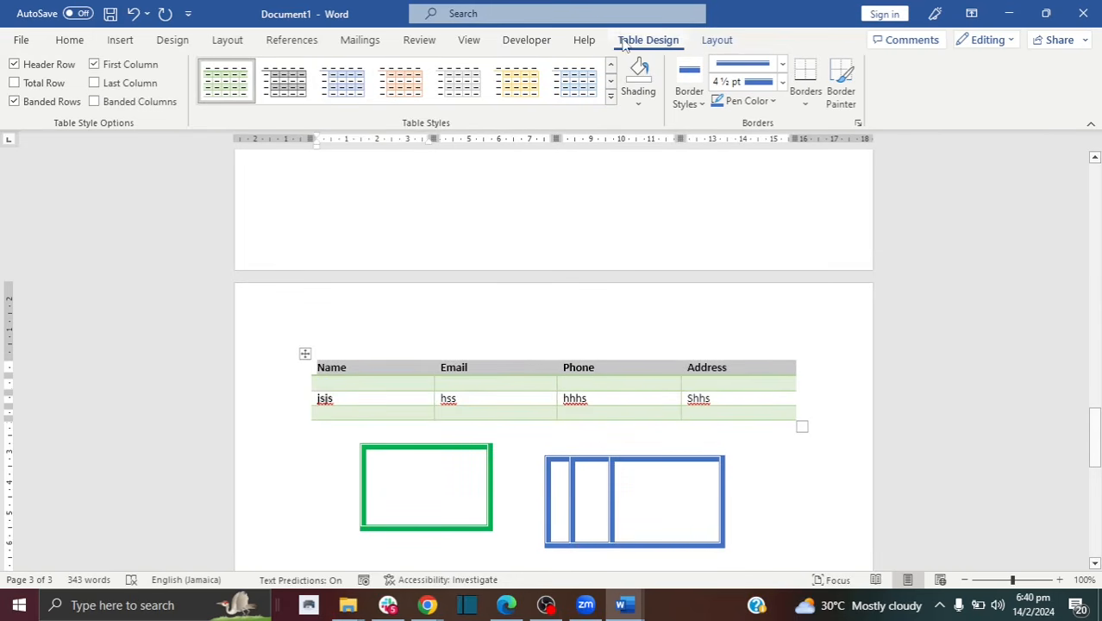
click(657, 110)
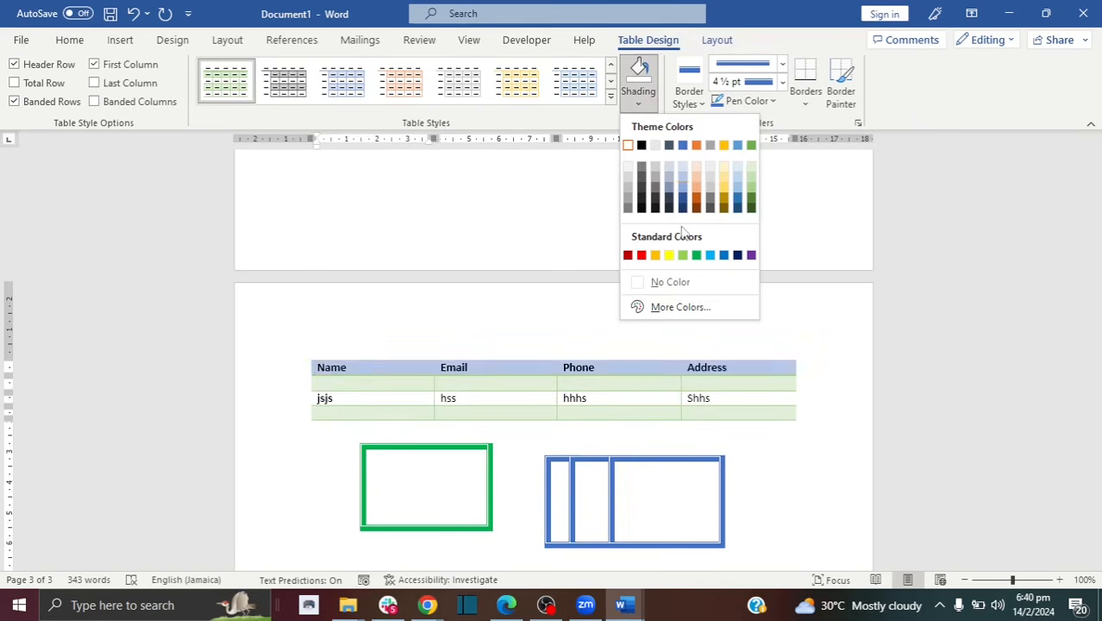
click(697, 257)
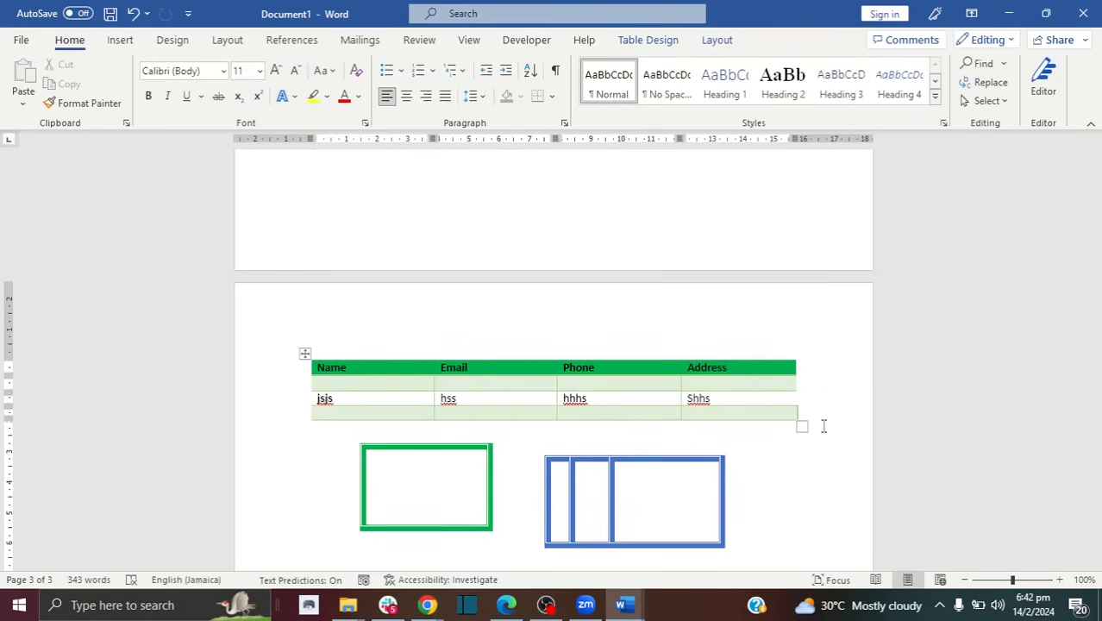
Step: Scroll back up to bring the page-1 koala picture into view
drag(802, 419, 319, 373)
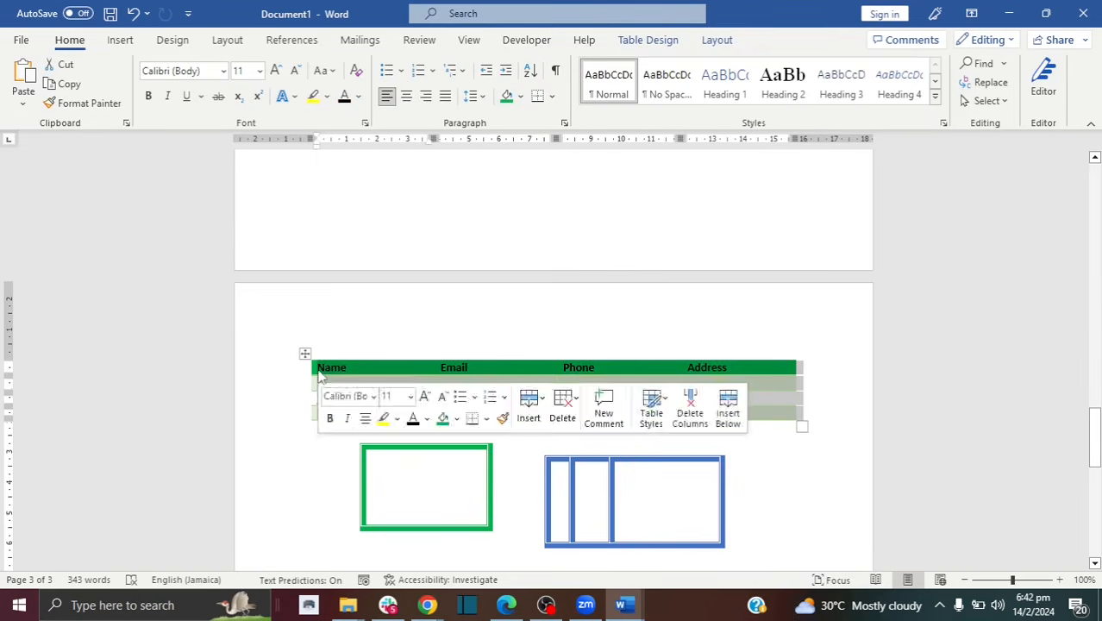
right_click(319, 373)
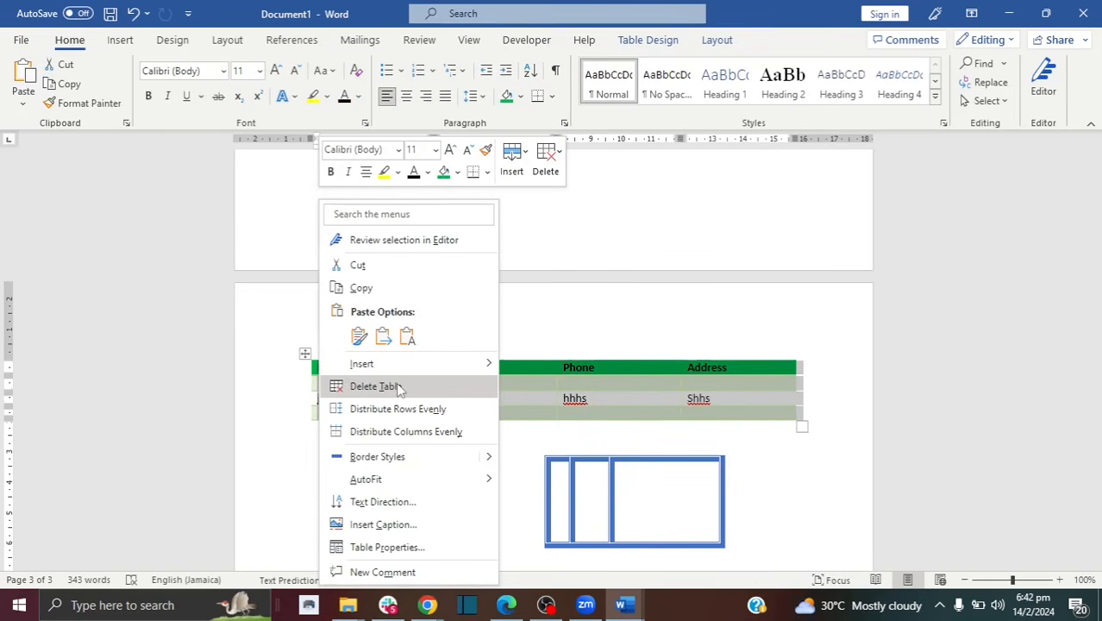
click(626, 277)
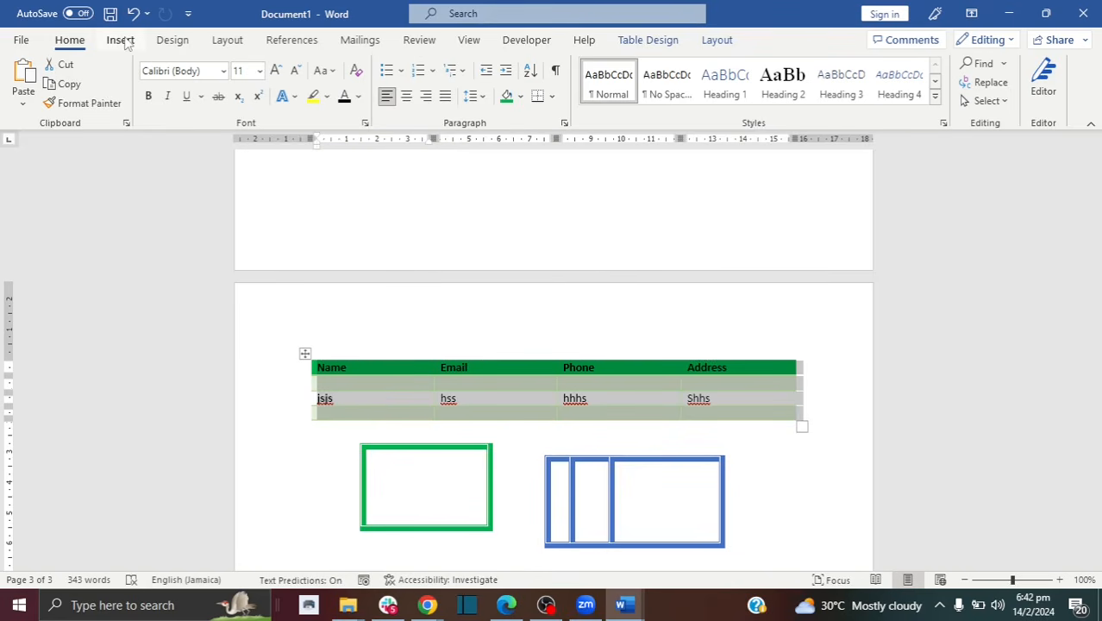
click(120, 40)
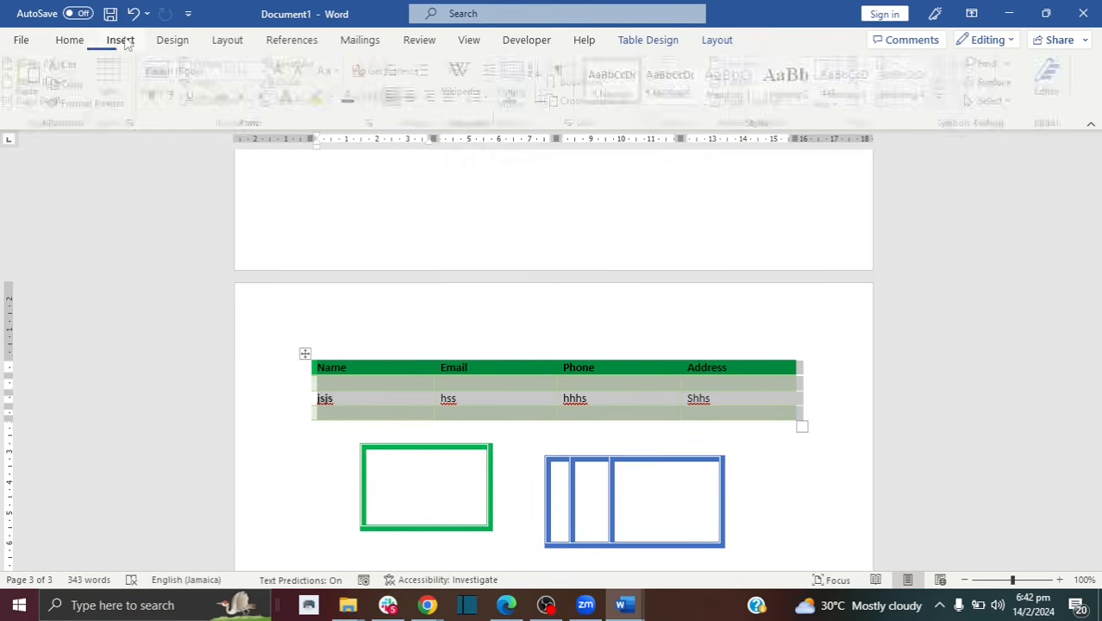
click(667, 277)
drag(1095, 453, 1095, 231)
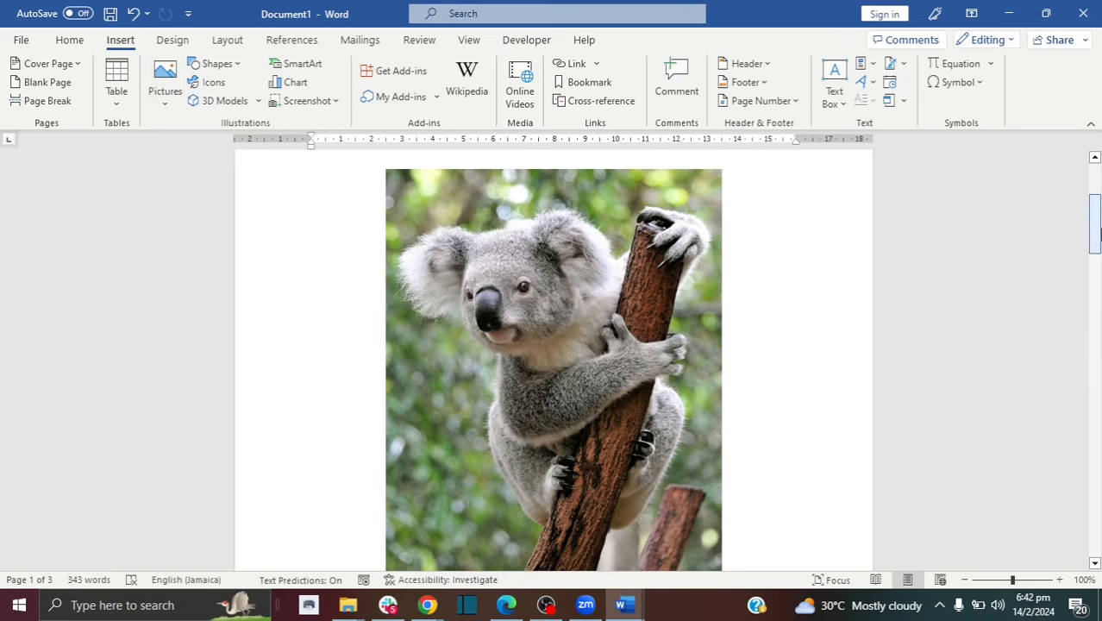
Step: Start a new empty line below the green and blue boxes for a picture
drag(1095, 231, 1097, 452)
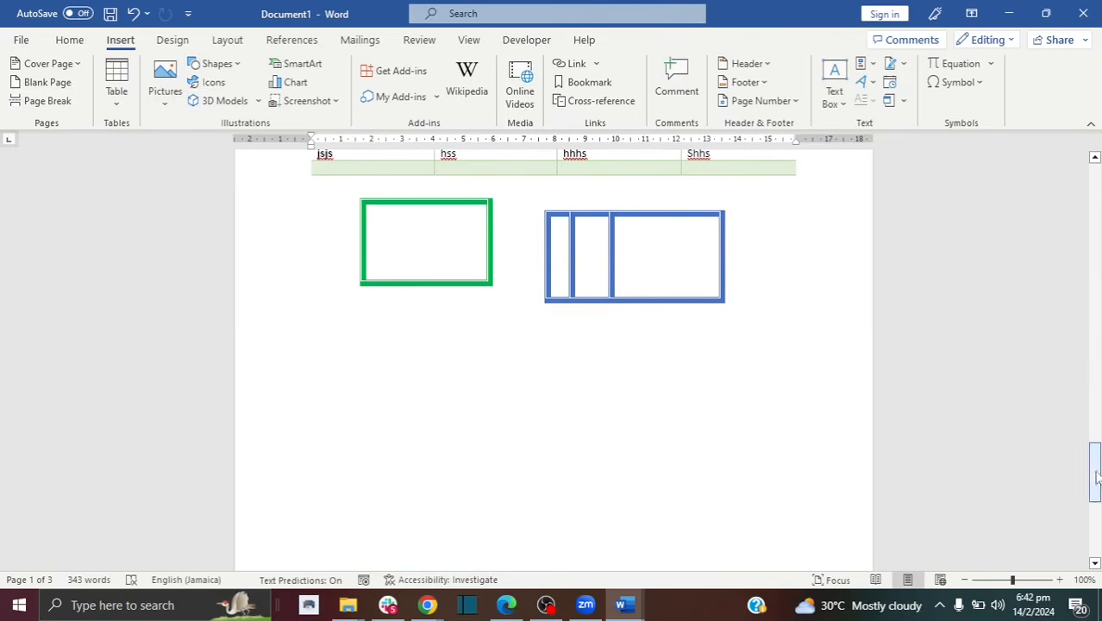
click(784, 373)
key(Return)
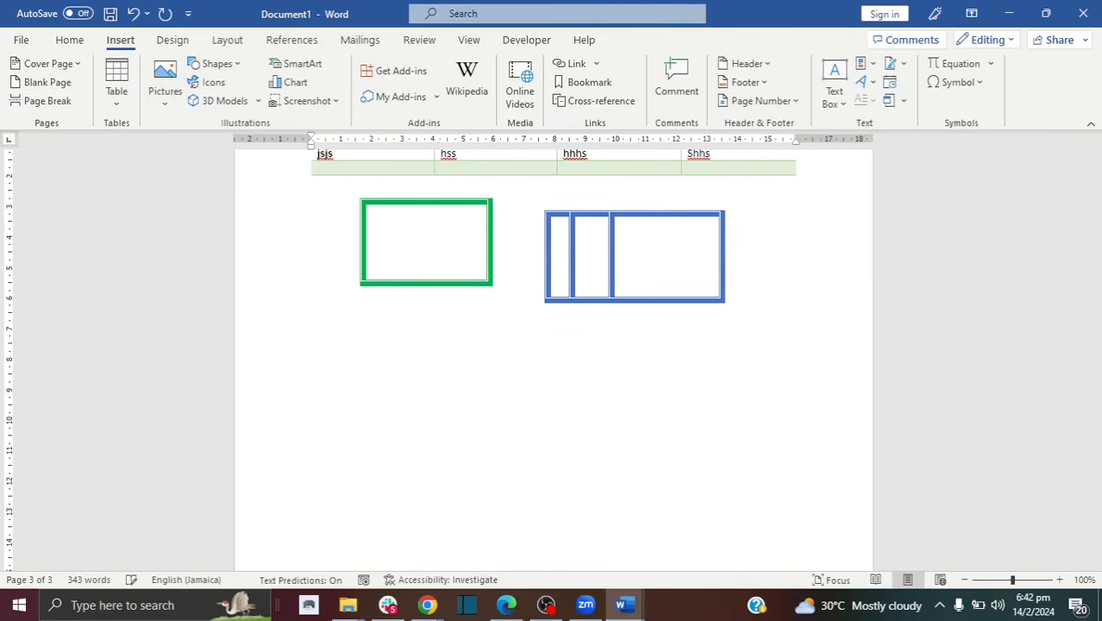
click(169, 95)
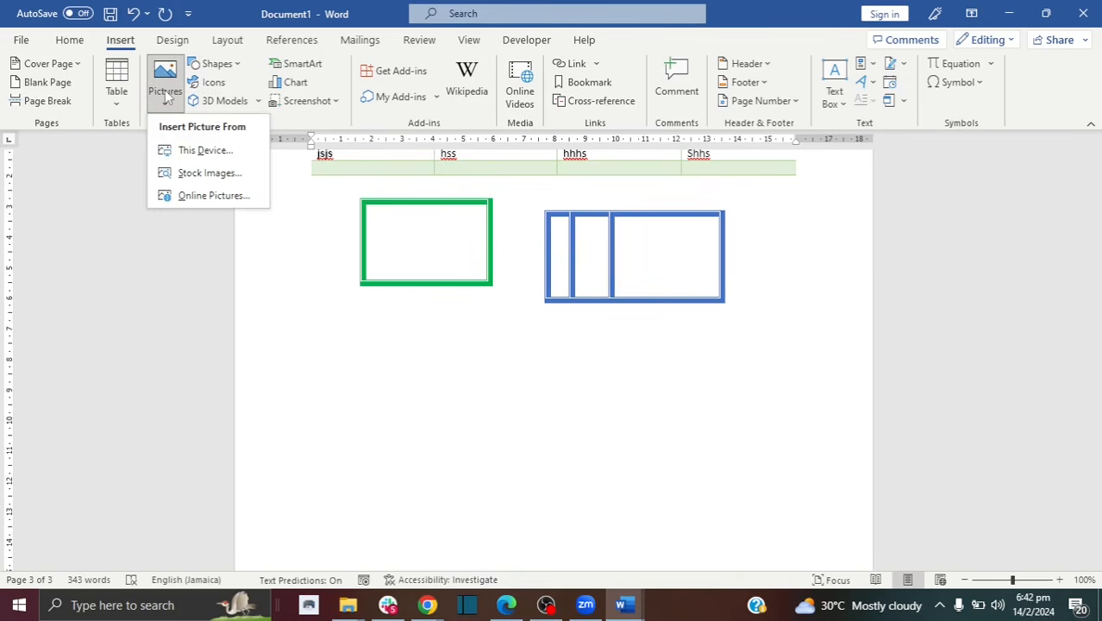
Step: Insert the koala image from the Downloads folder on this device
click(197, 152)
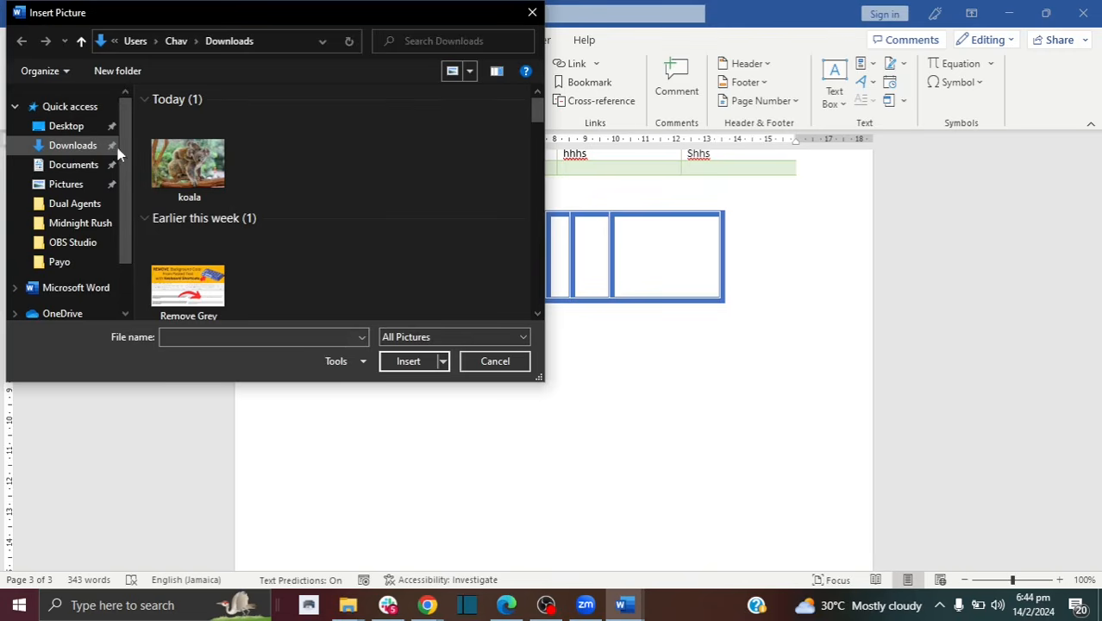
click(191, 162)
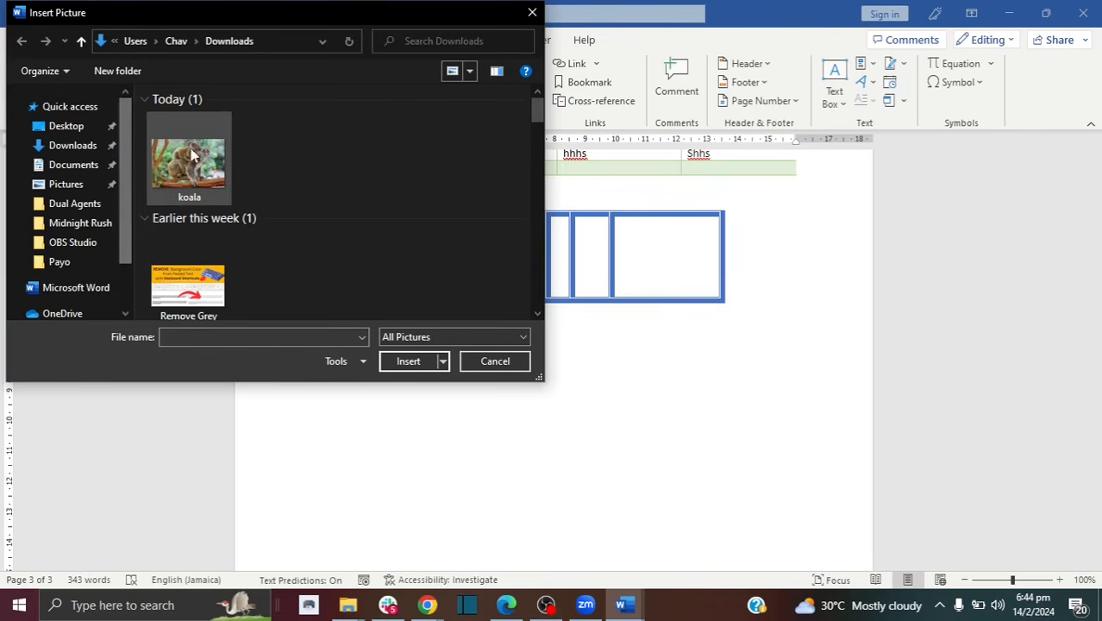
click(407, 361)
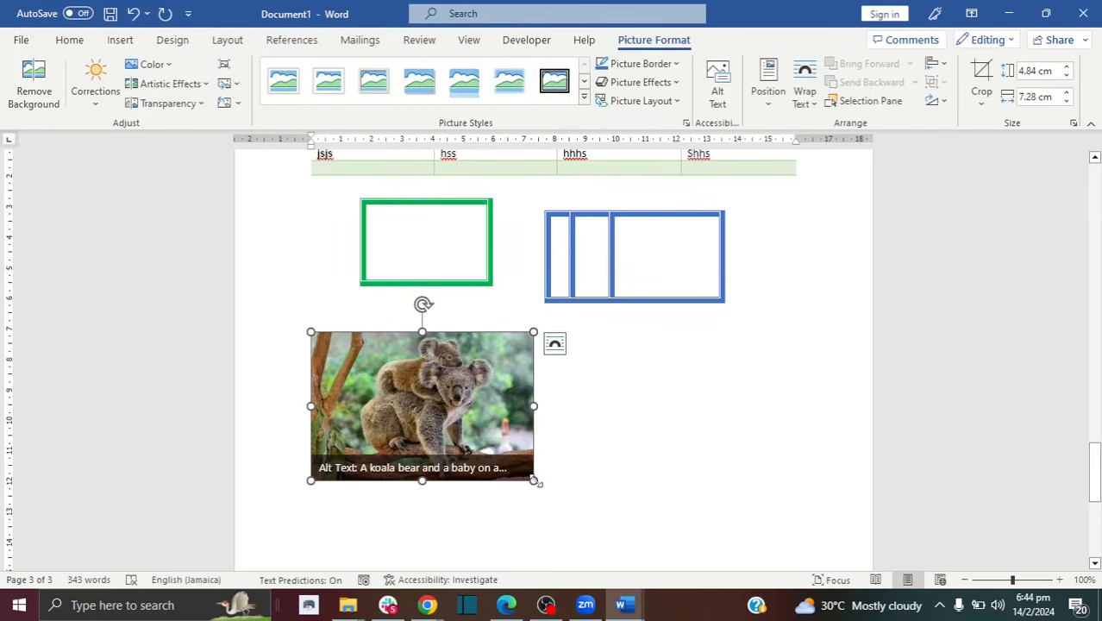
Step: Enlarge the koala photo, make it 0% saturation greyscale, then restore high-saturation colour
drag(535, 481, 565, 492)
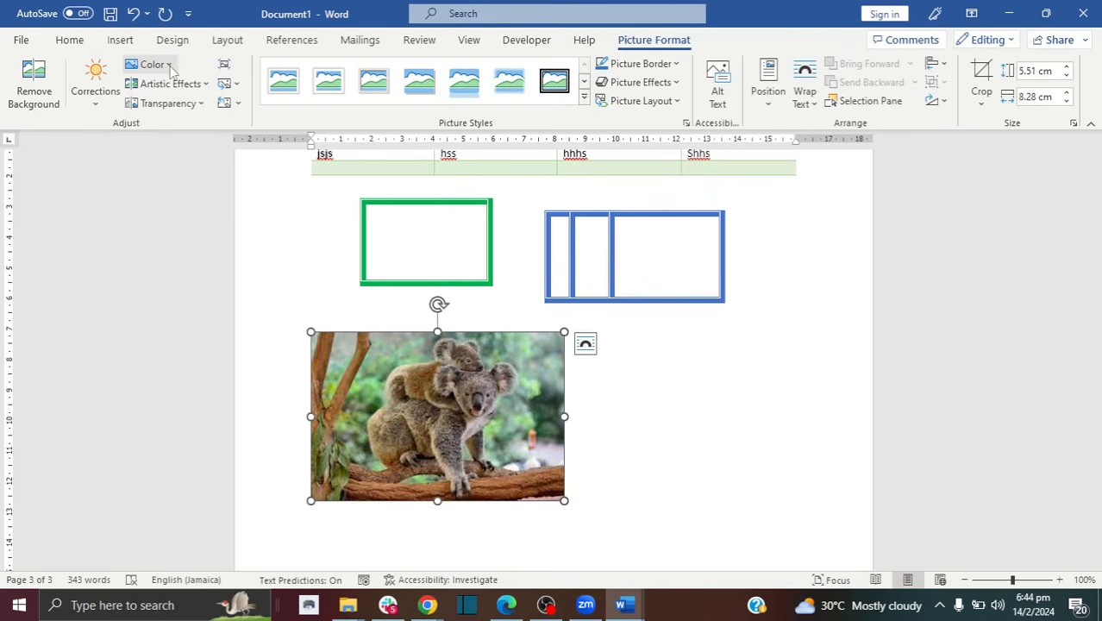
click(168, 65)
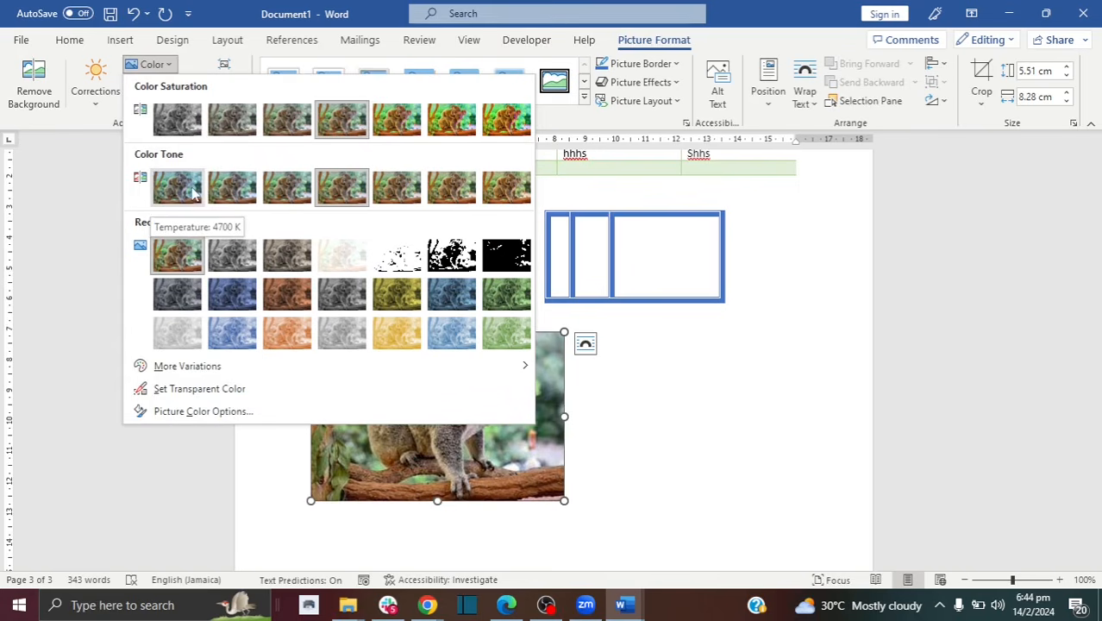
click(177, 119)
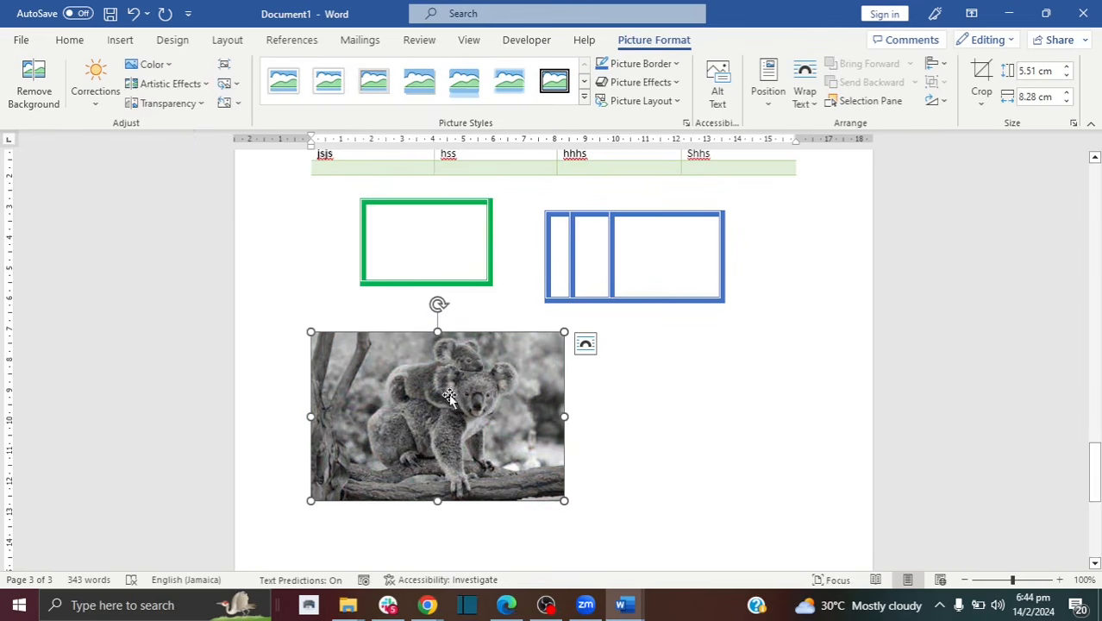
click(151, 65)
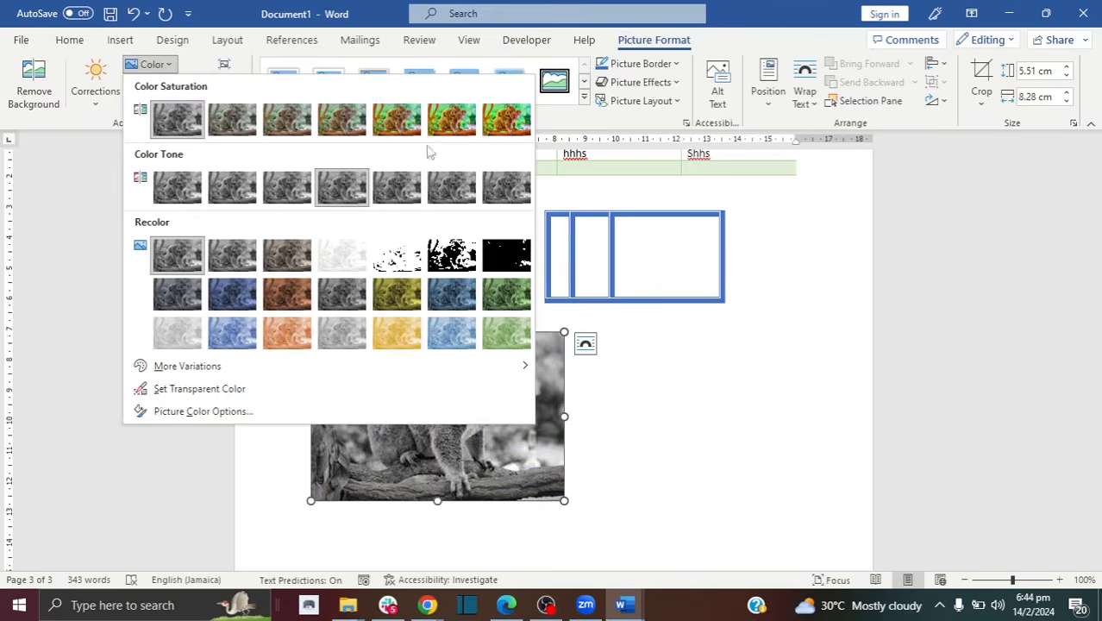
click(506, 119)
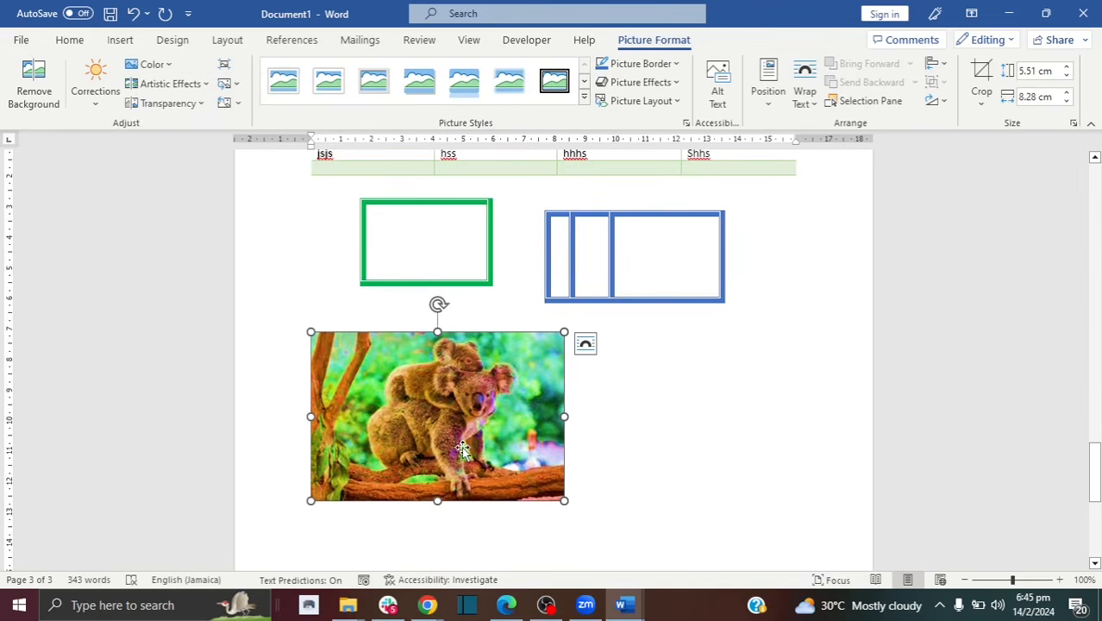
click(179, 84)
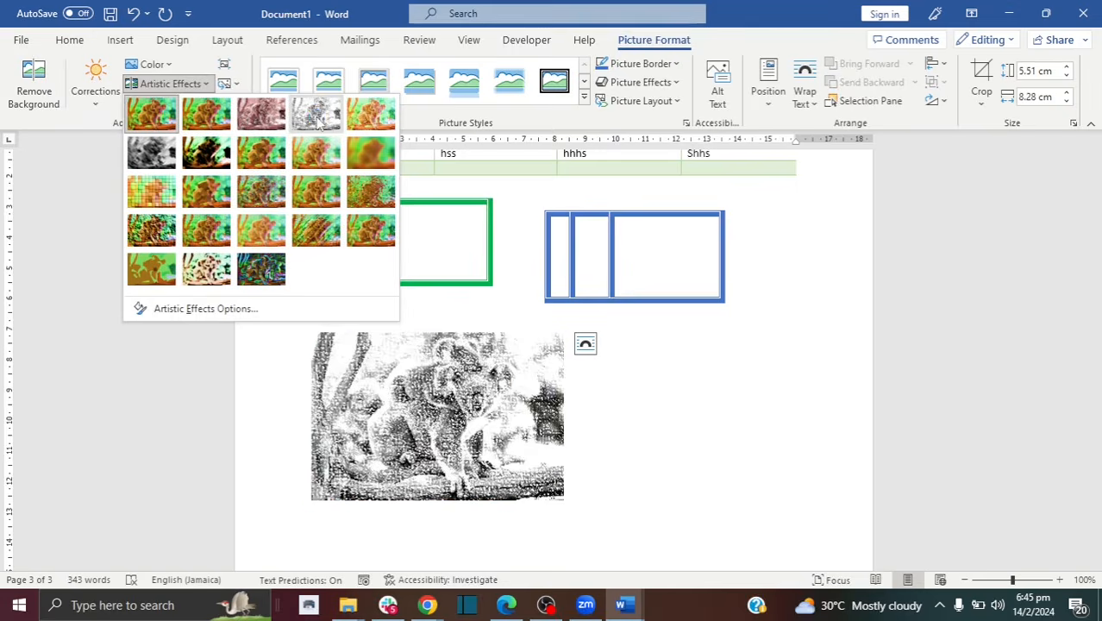
click(94, 102)
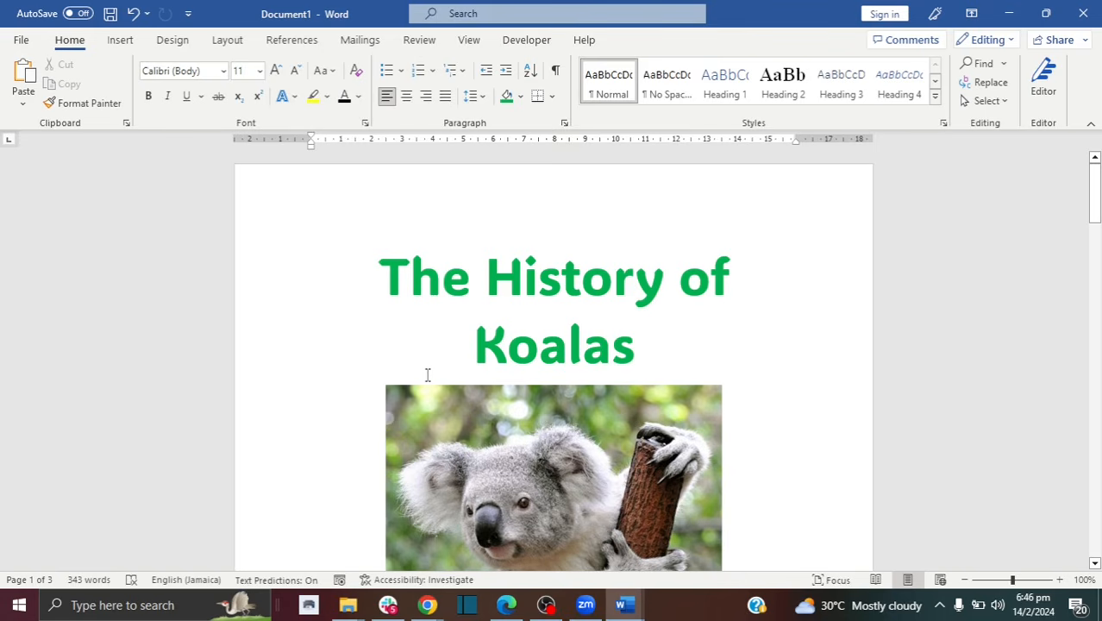
Step: Save the document to Documents as 'The History of Koalas Project'
click(111, 15)
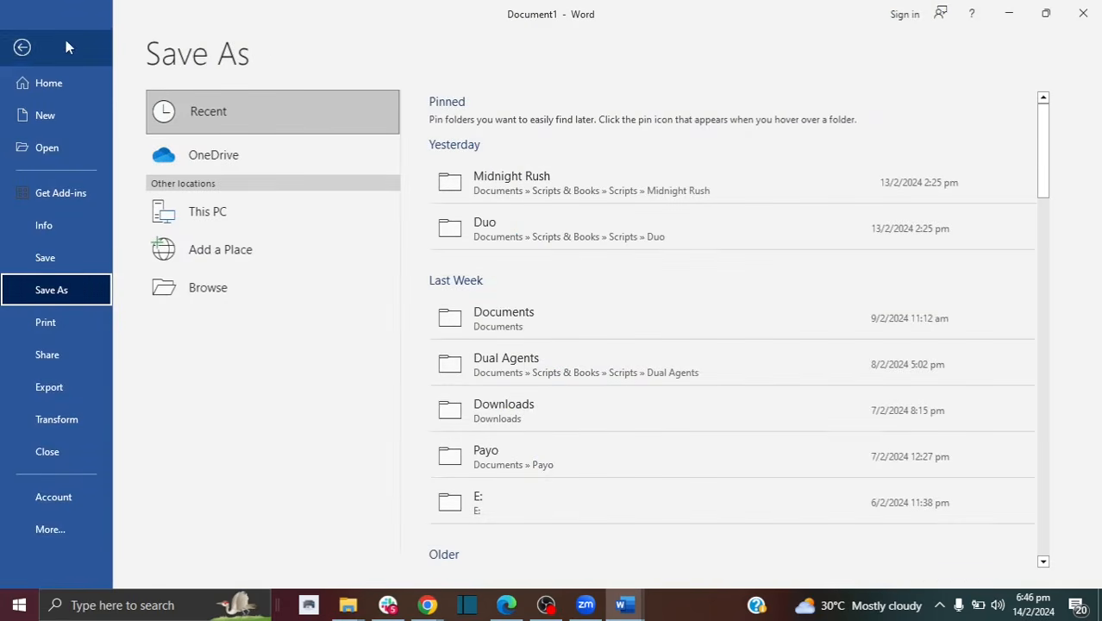
click(23, 47)
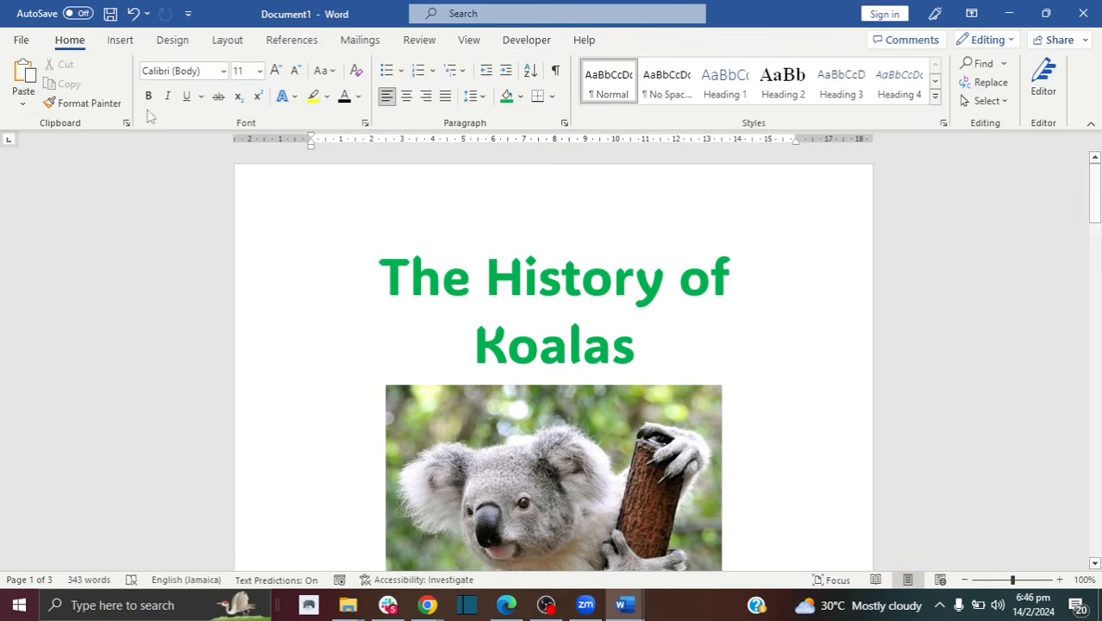
click(109, 15)
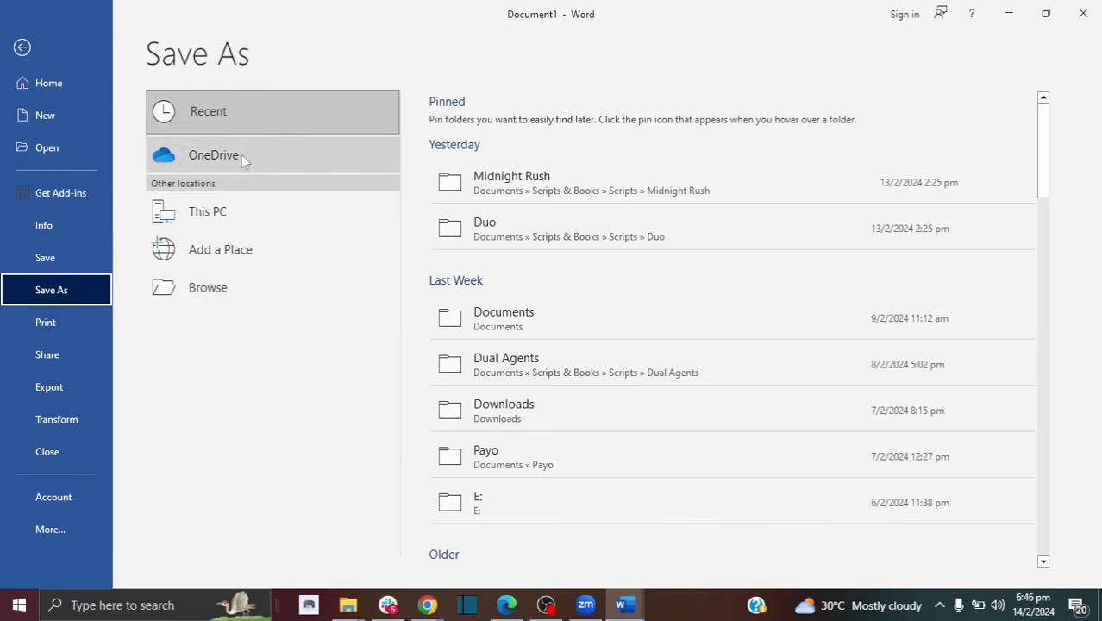
click(213, 290)
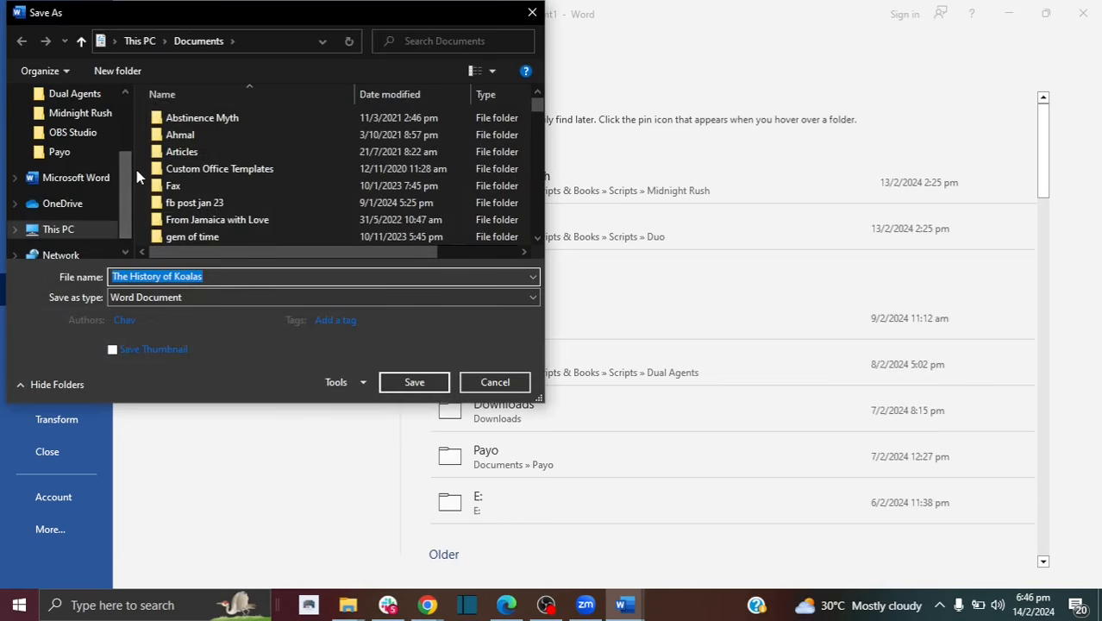
drag(127, 170, 125, 109)
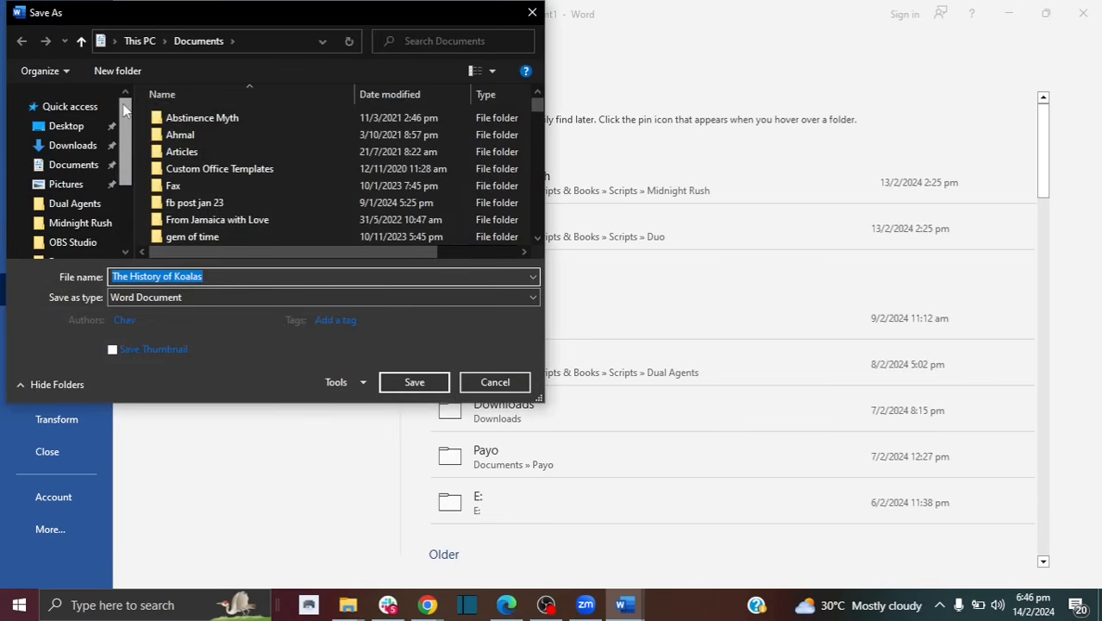
click(75, 146)
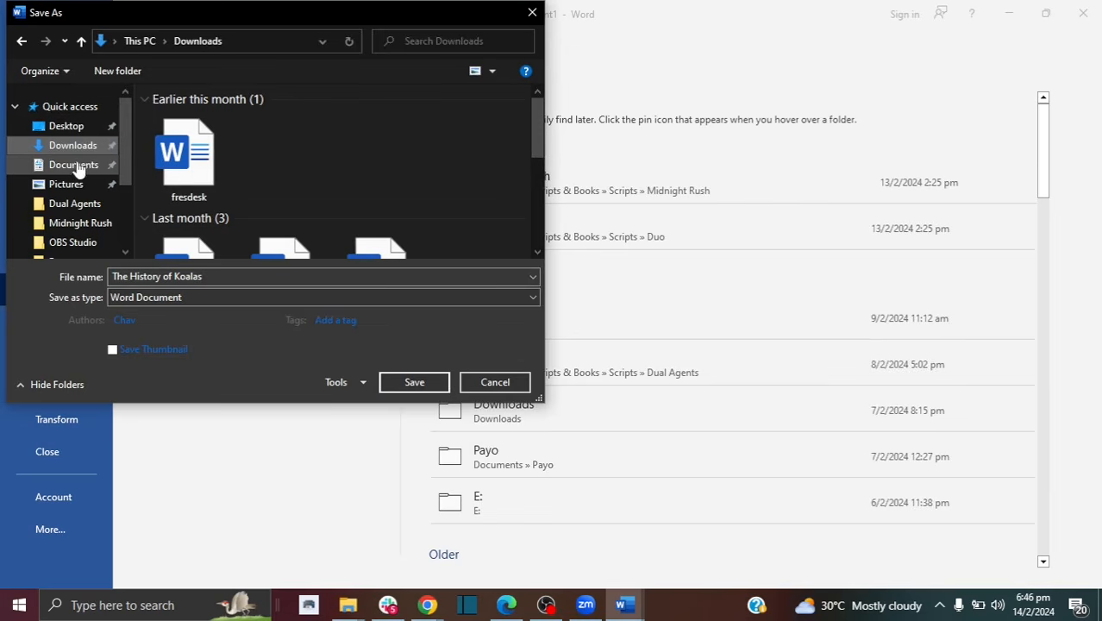
click(79, 165)
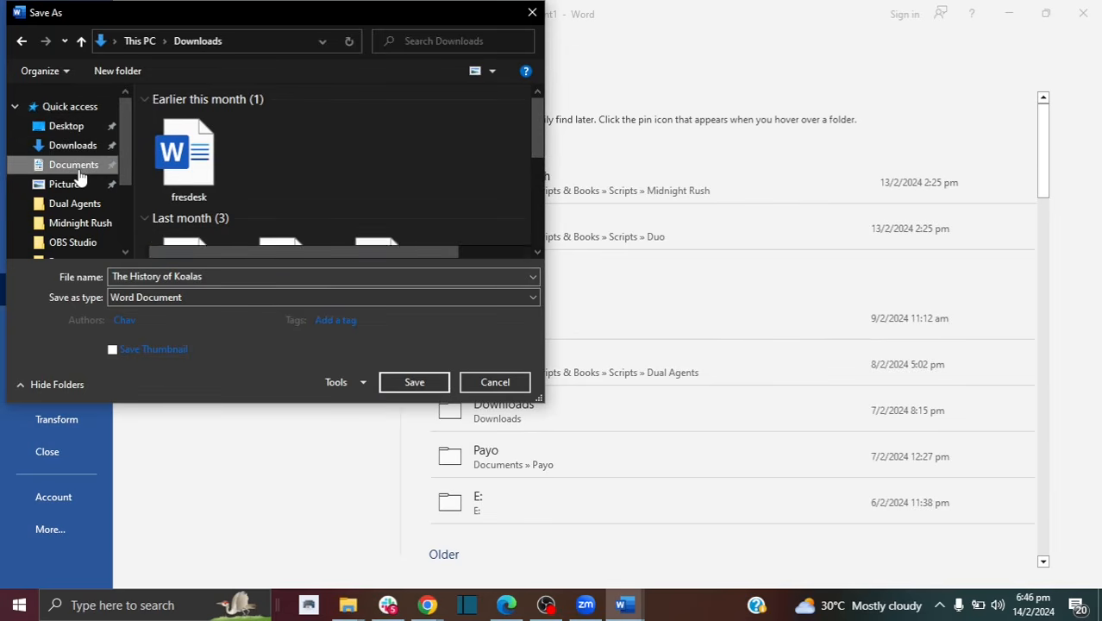
click(168, 274)
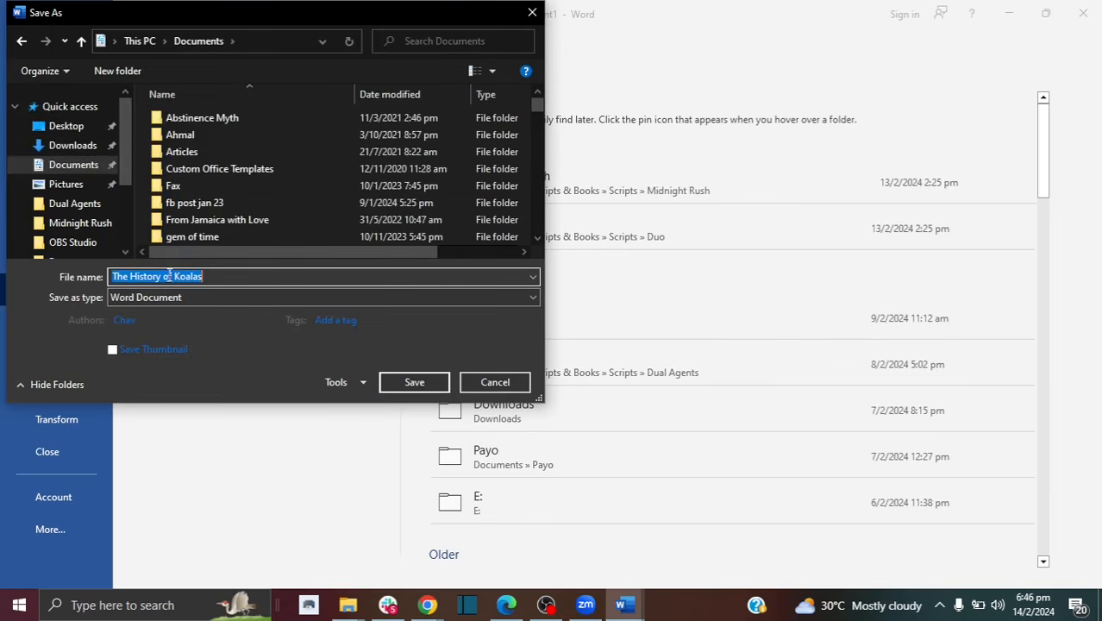
click(215, 276)
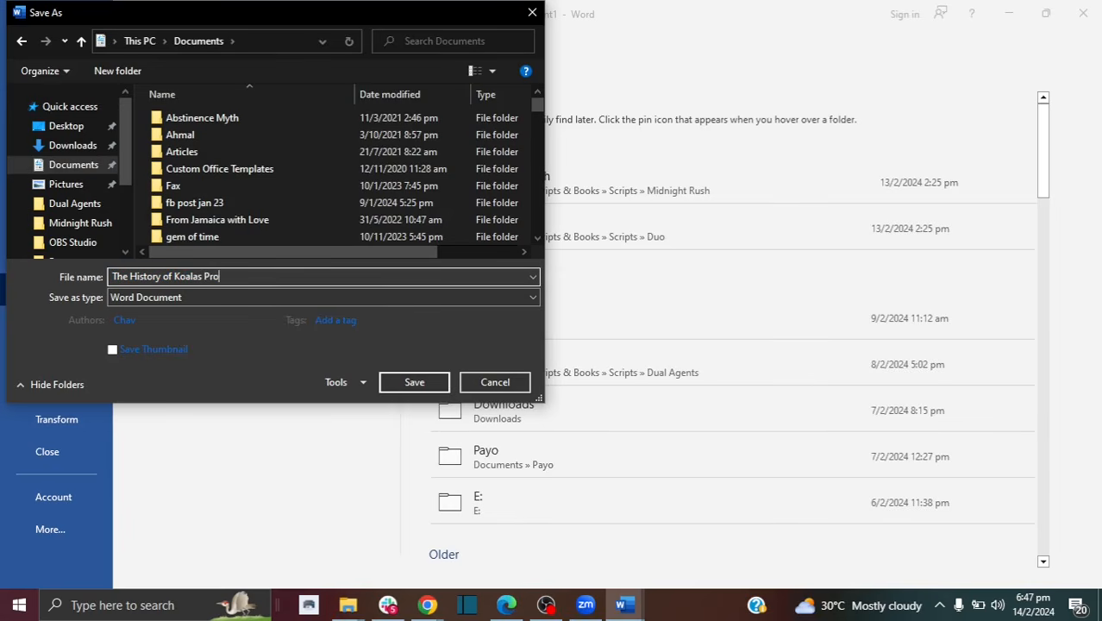
text(Project)
click(414, 381)
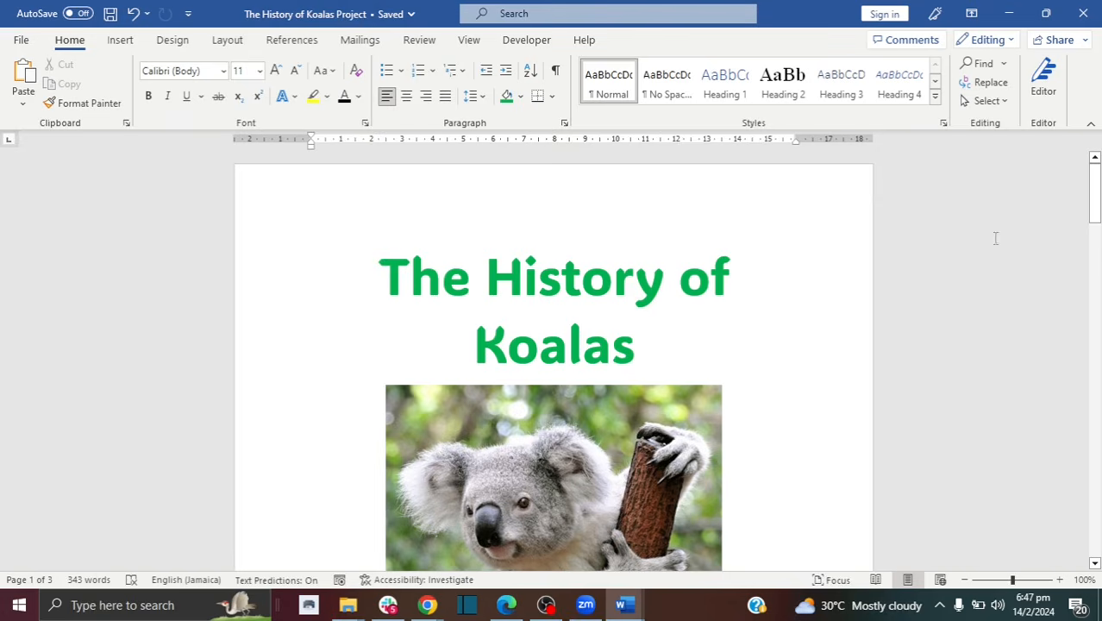
Step: Type 'hdhldhdhdhhdhd' after 'gum leaves.' on the Project Tip page and save
drag(1095, 226, 1095, 293)
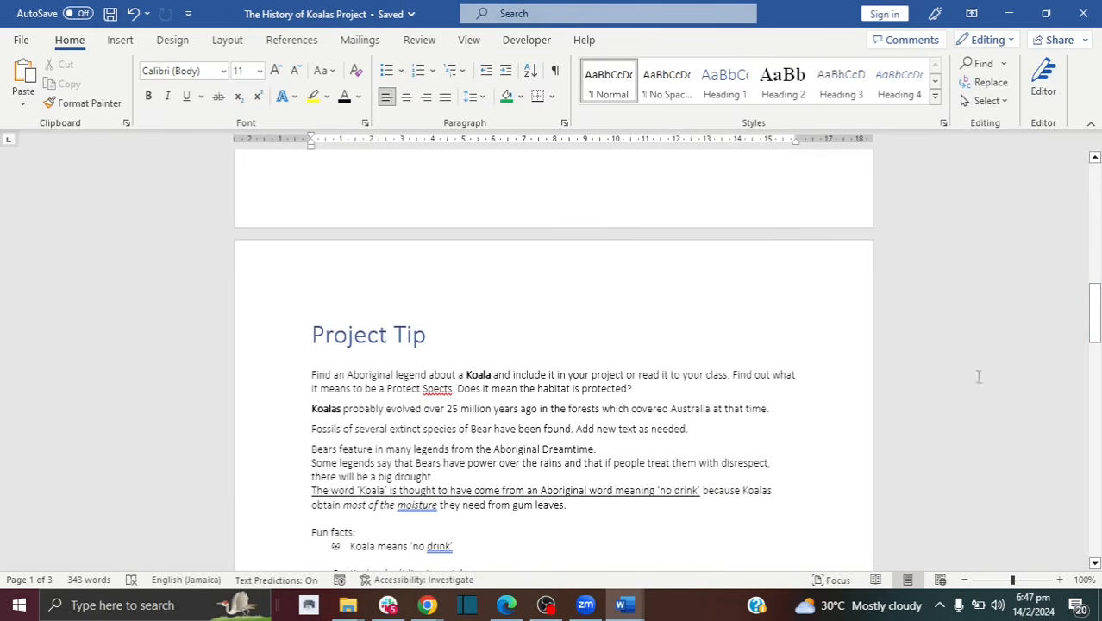
click(613, 506)
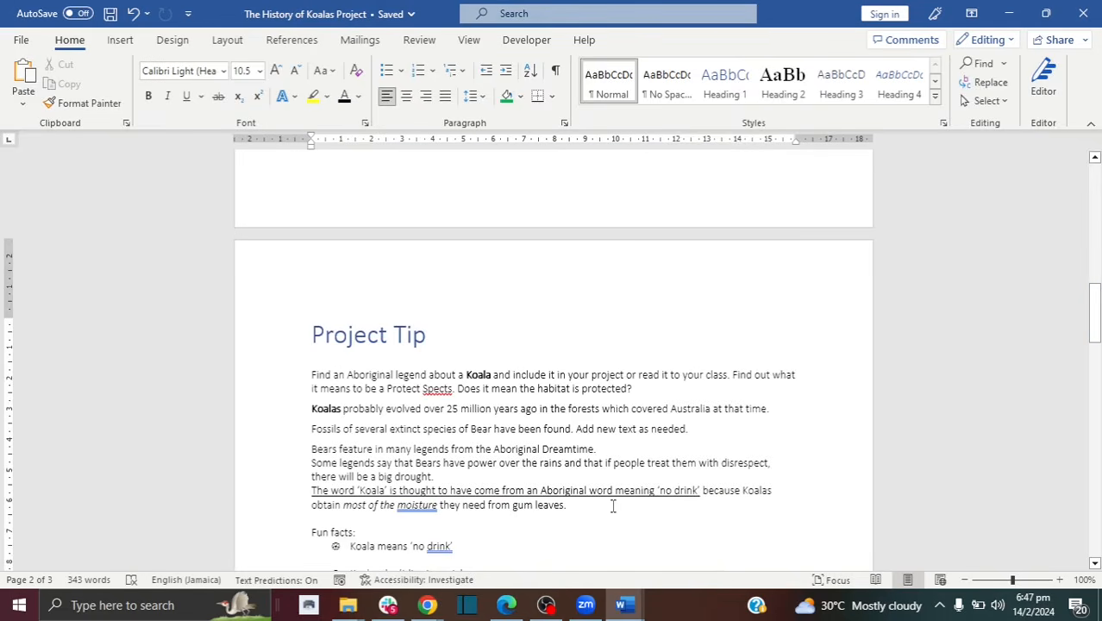
text(hdhldhdhdhhdhdh)
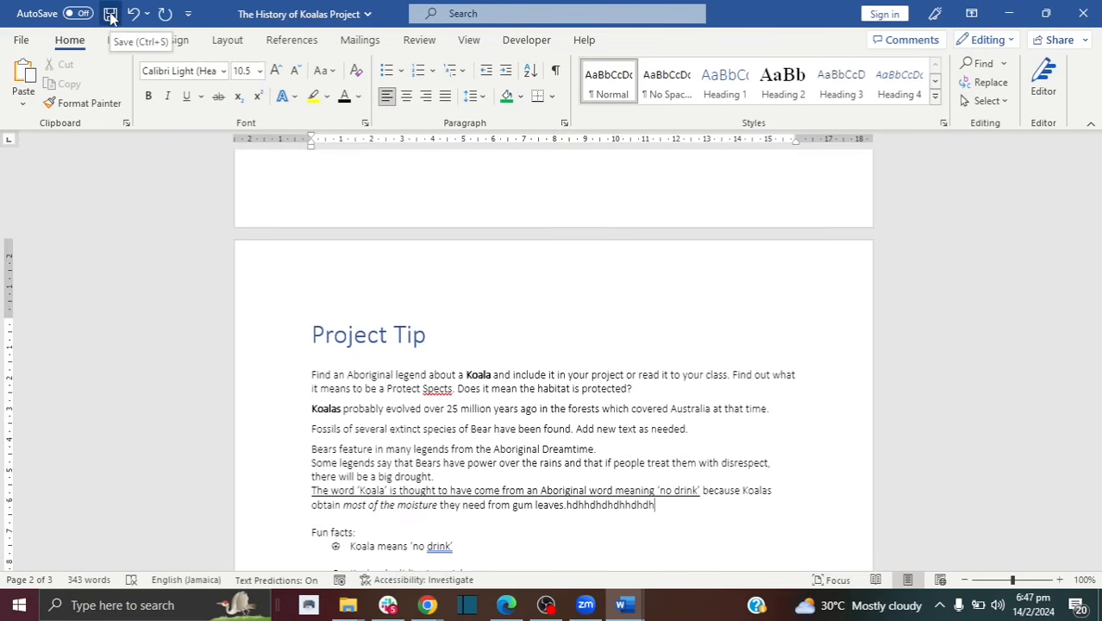
click(110, 17)
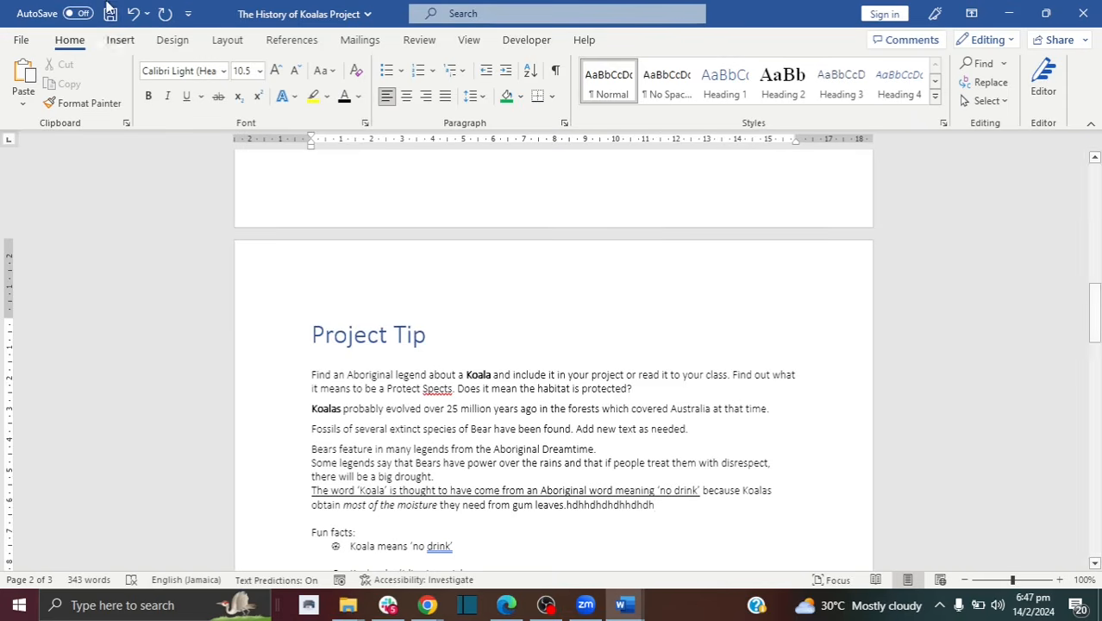
click(111, 17)
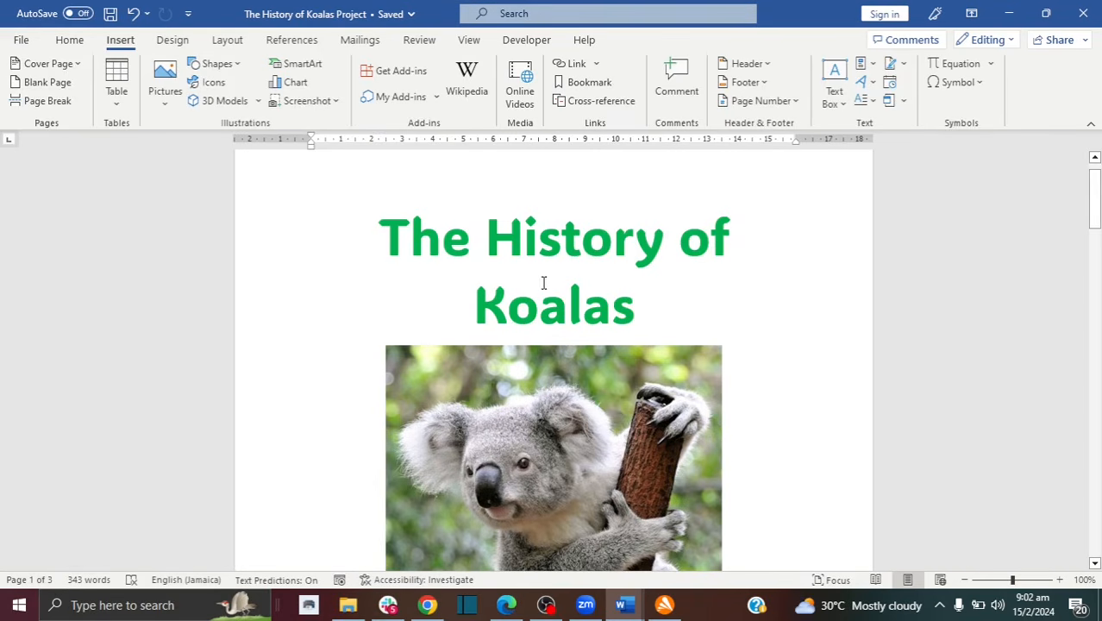
Step: Add Plain Number 3 page numbers at the bottom right of every page
mouse_move(1098, 211)
mouse_down()
mouse_move(1098, 258)
mouse_move(1098, 216)
mouse_up()
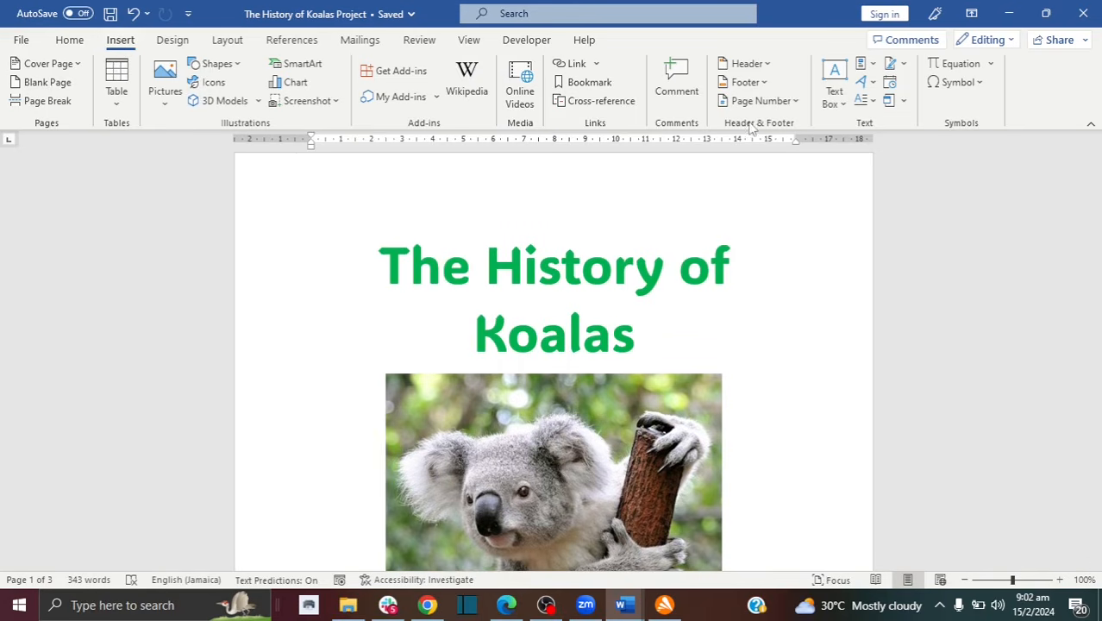
click(792, 105)
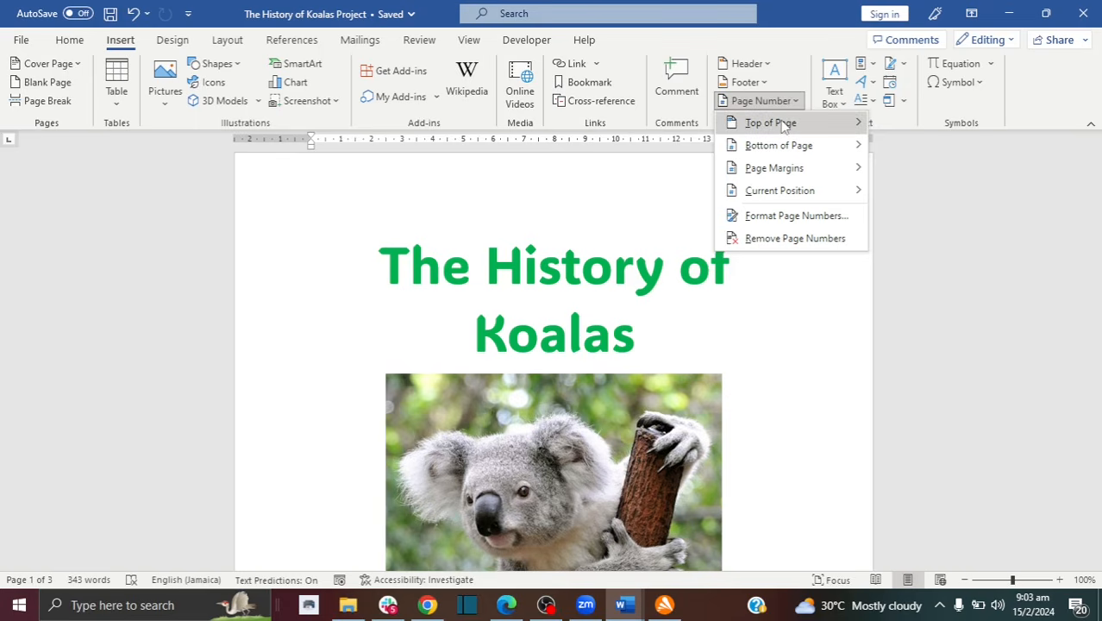
mouse_move(783, 126)
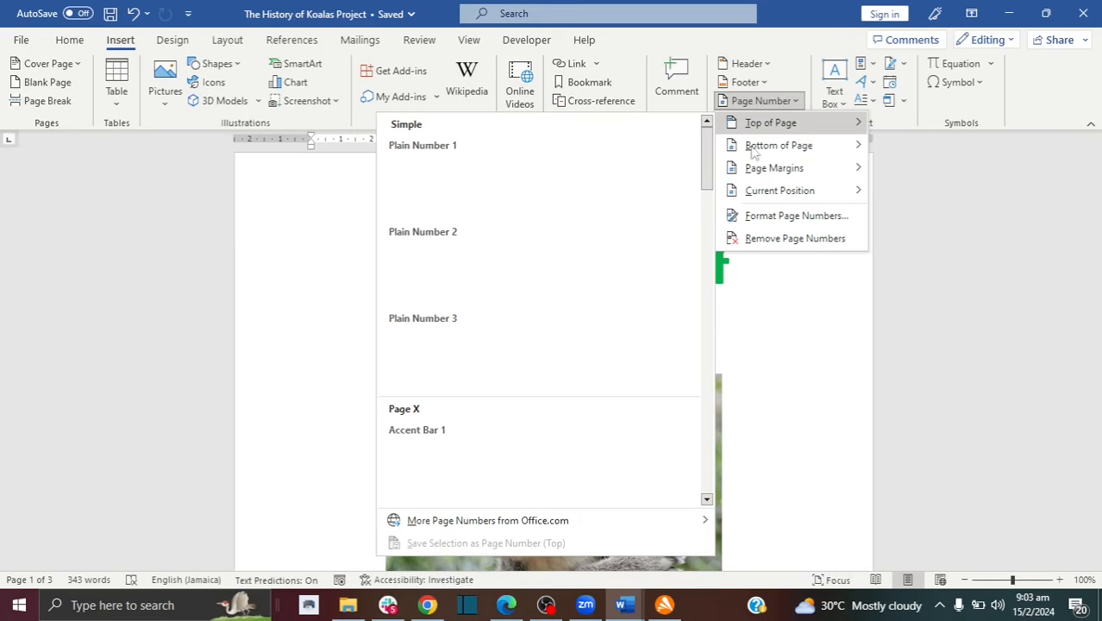
mouse_move(761, 154)
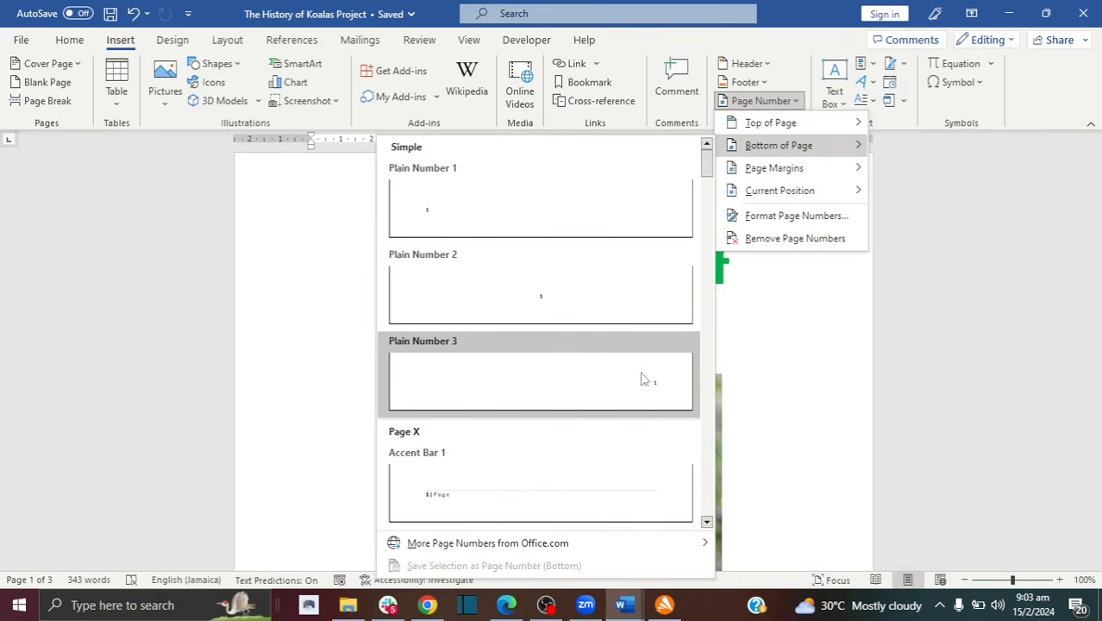
click(656, 387)
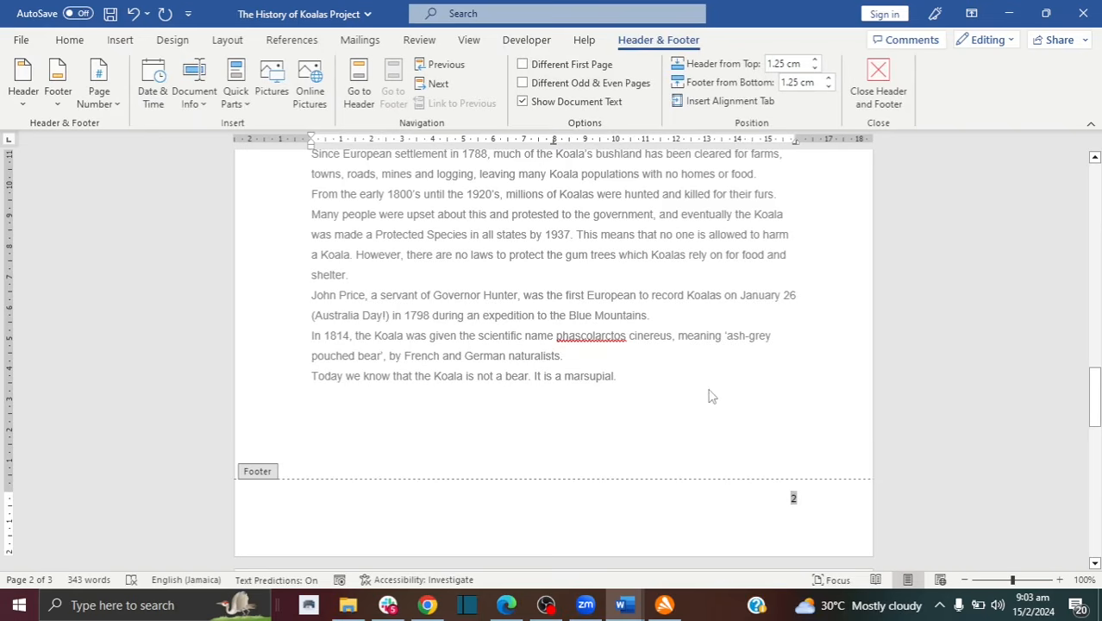
Step: Leave footer editing and return to the body text on page 1
triple_click(590, 371)
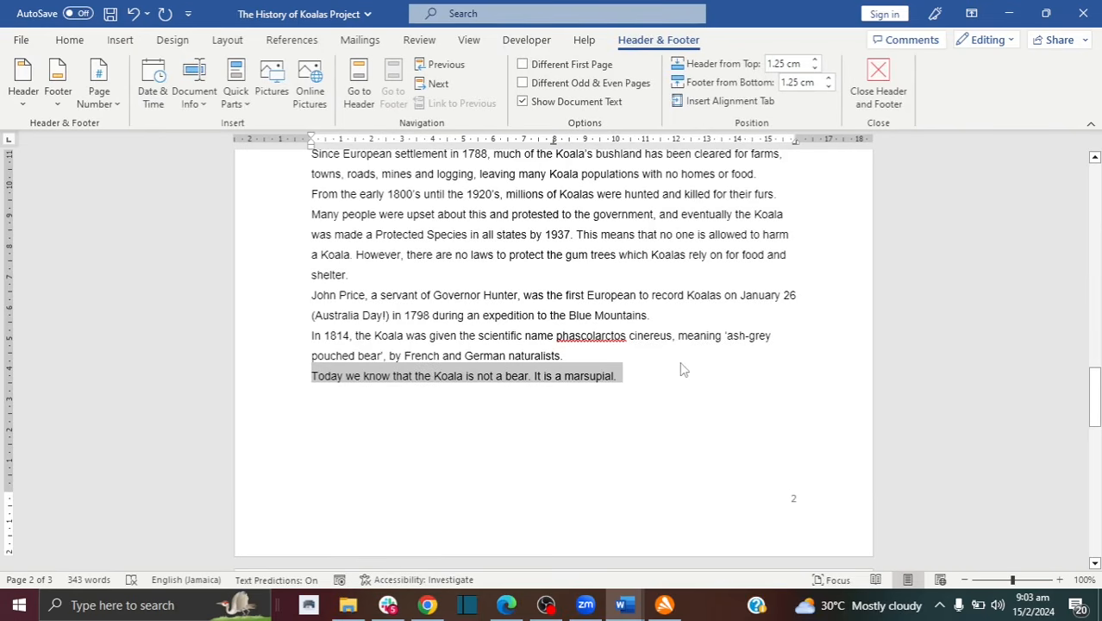
click(794, 507)
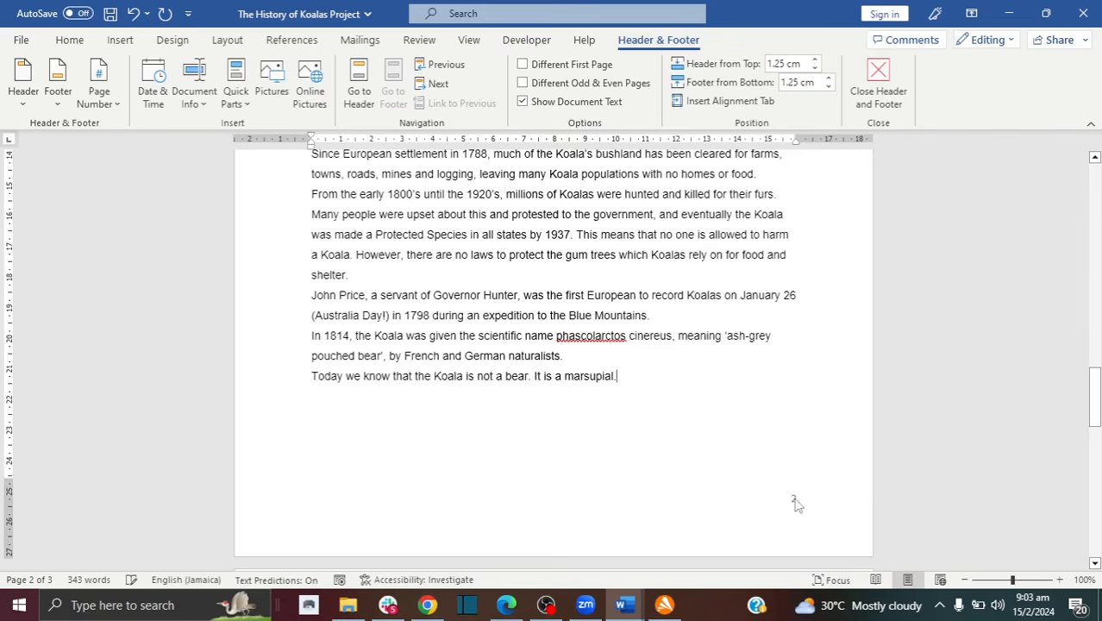
drag(1093, 384, 1097, 522)
drag(1096, 391, 1084, 237)
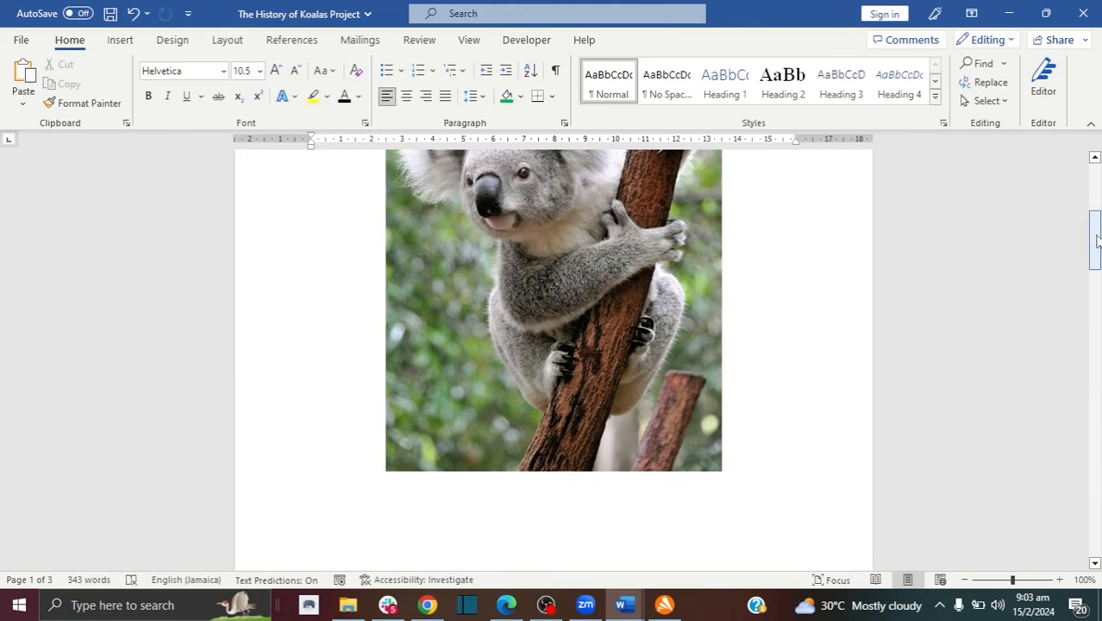
Step: Scroll to the bottom of page 2, above page number 2, and bring up the Insert ribbon
drag(1097, 250, 1097, 231)
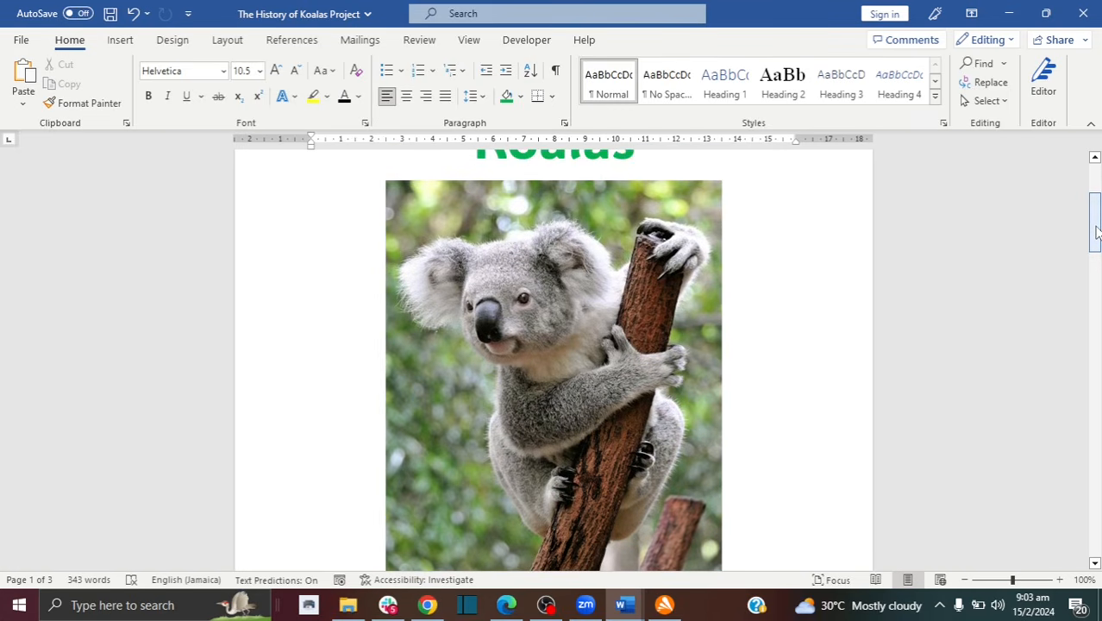
drag(1097, 231, 1097, 288)
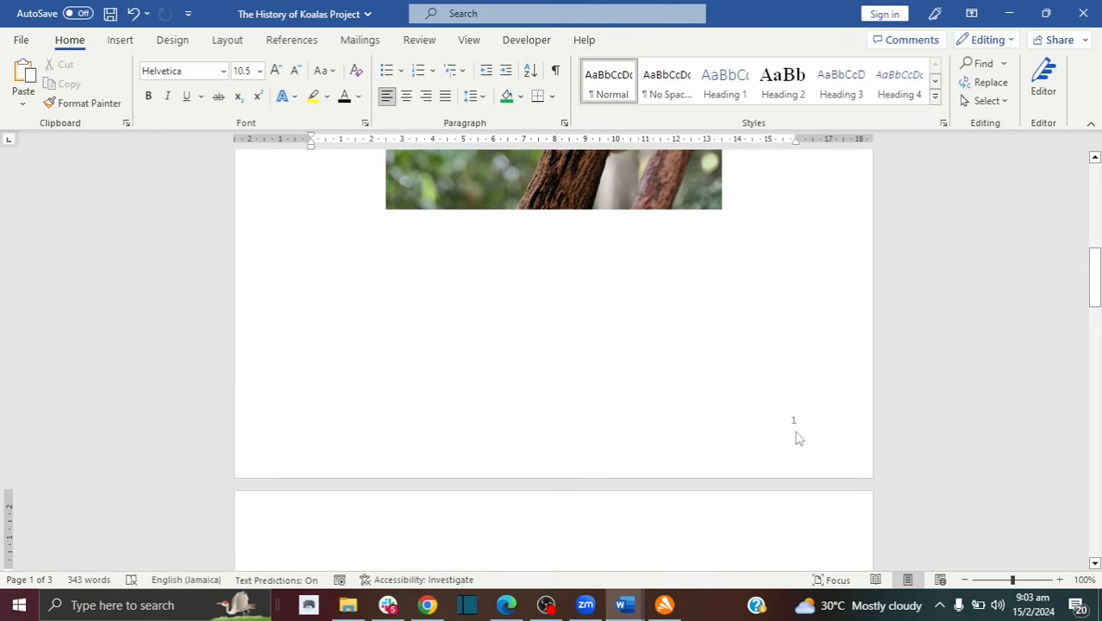
drag(1096, 285, 1097, 423)
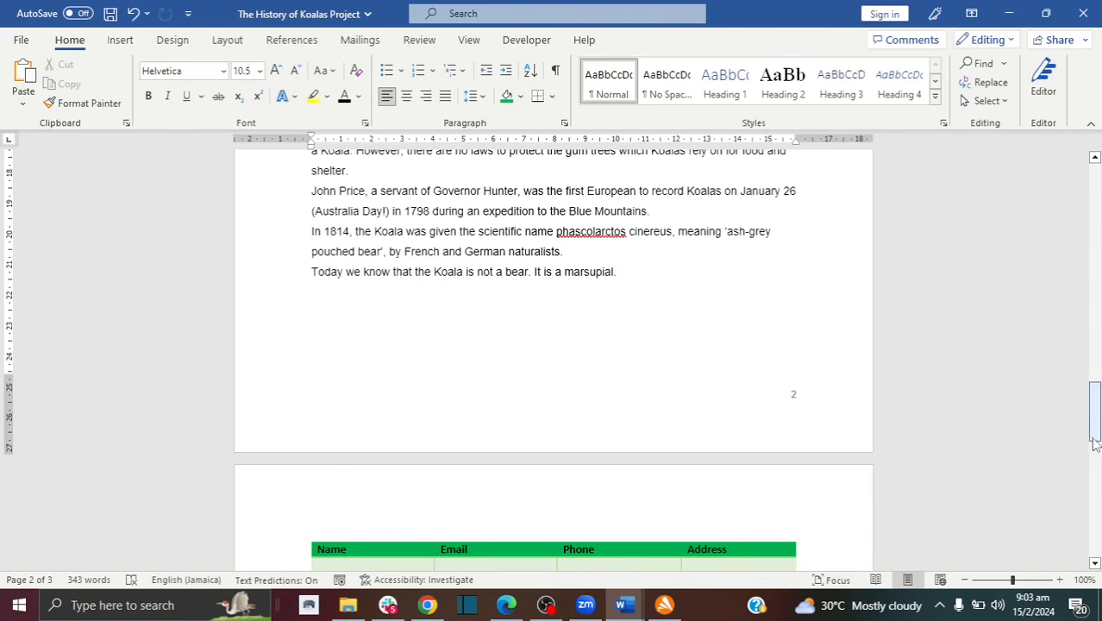
drag(1093, 431, 1094, 330)
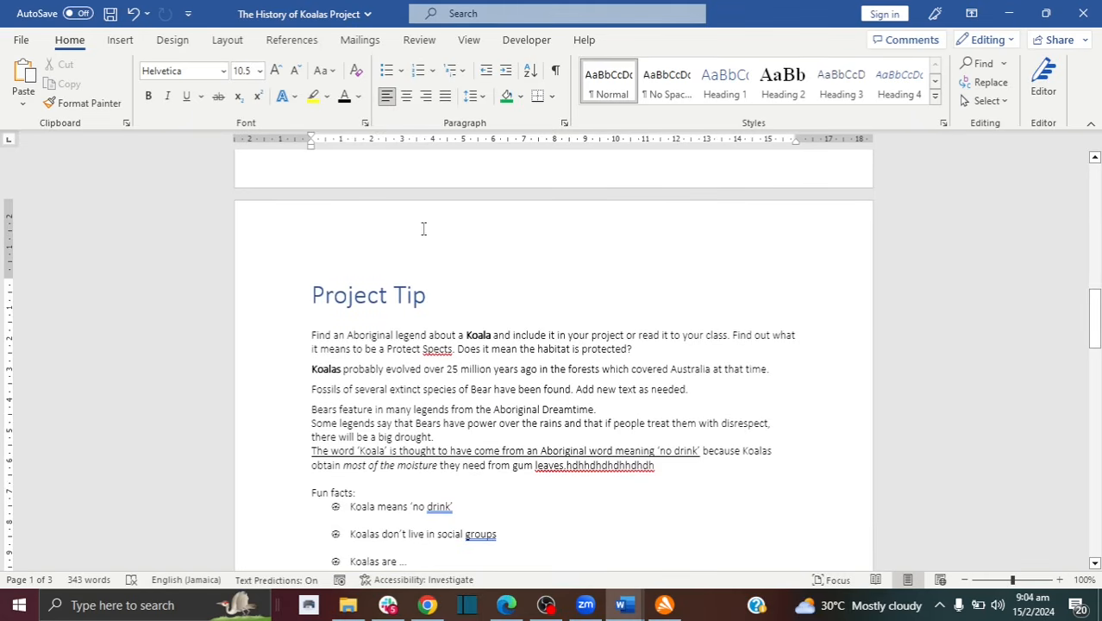
drag(1093, 315, 1093, 410)
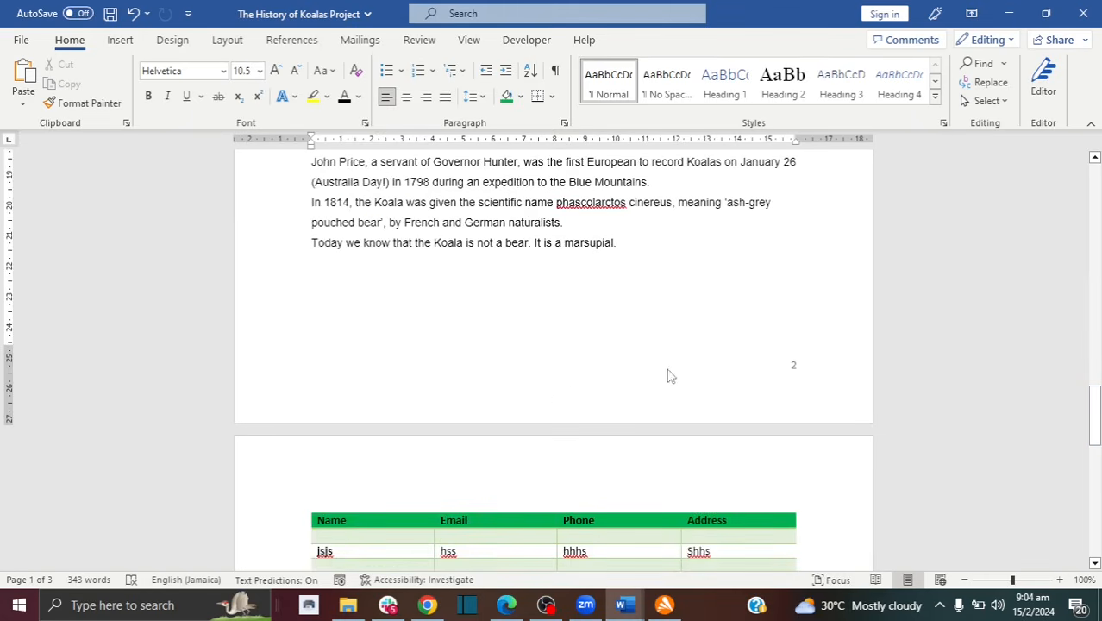
click(119, 45)
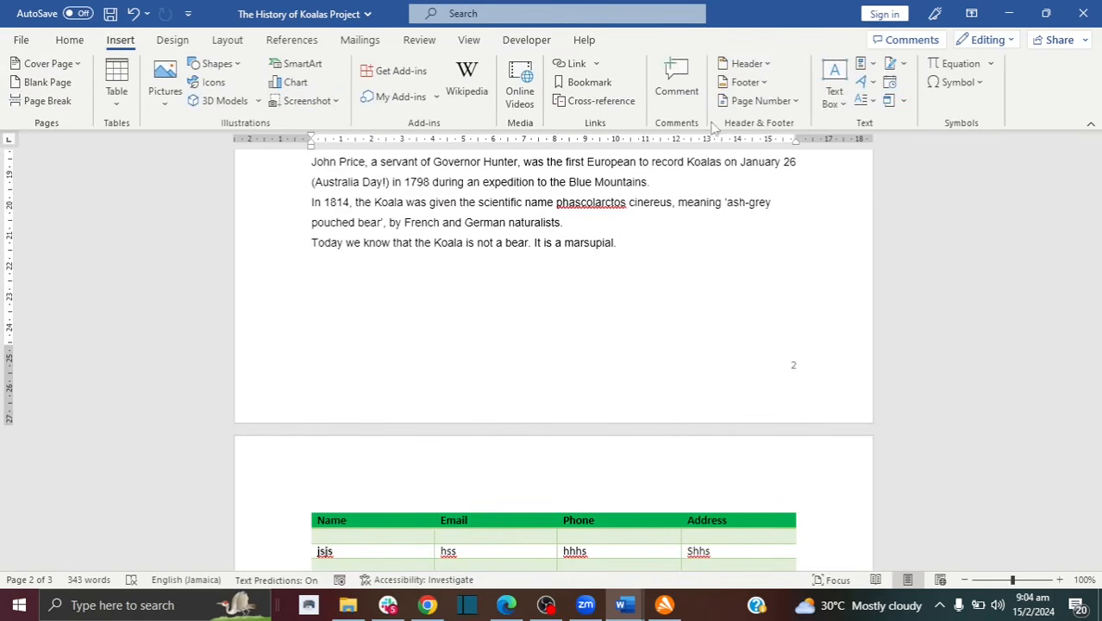
Step: Insert a Blank header reading 'The History of Koalas' at the top of the pages
click(770, 69)
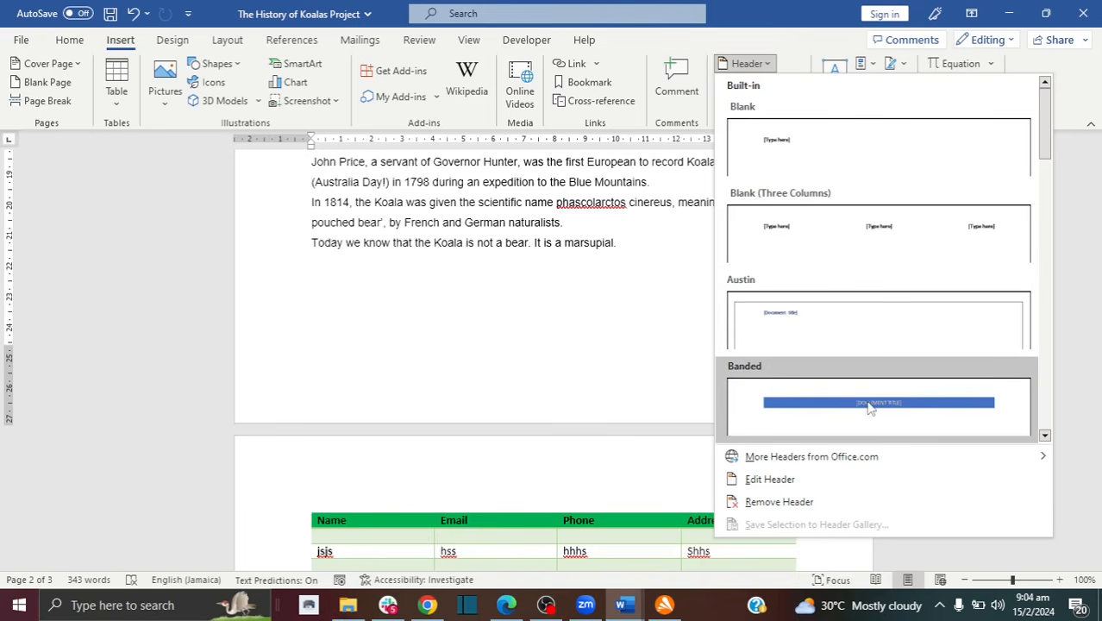
click(797, 148)
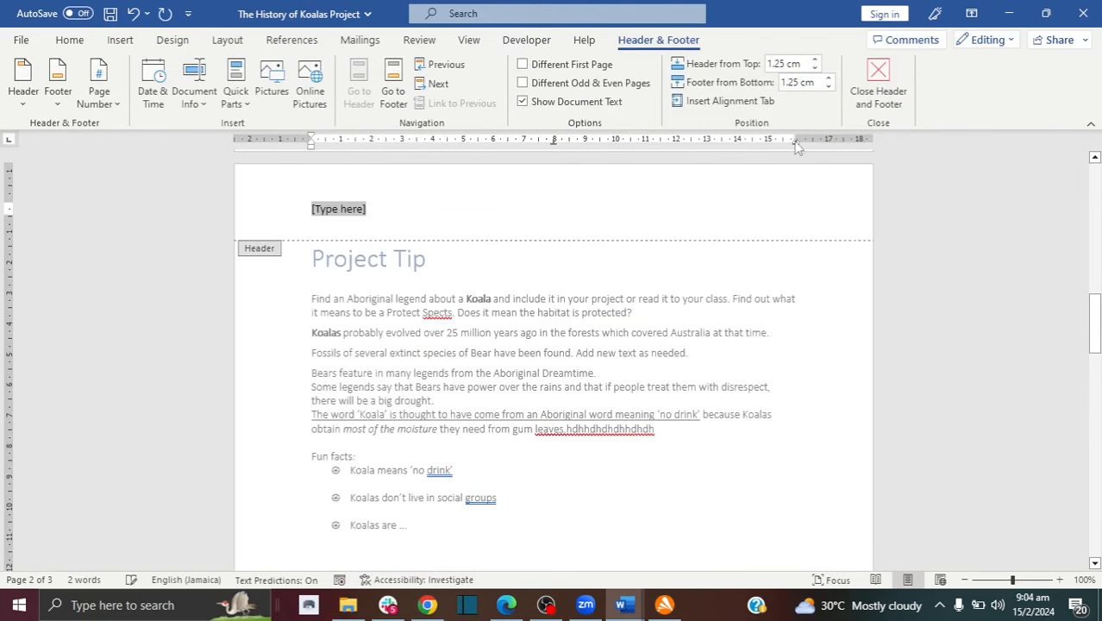
double_click(371, 208)
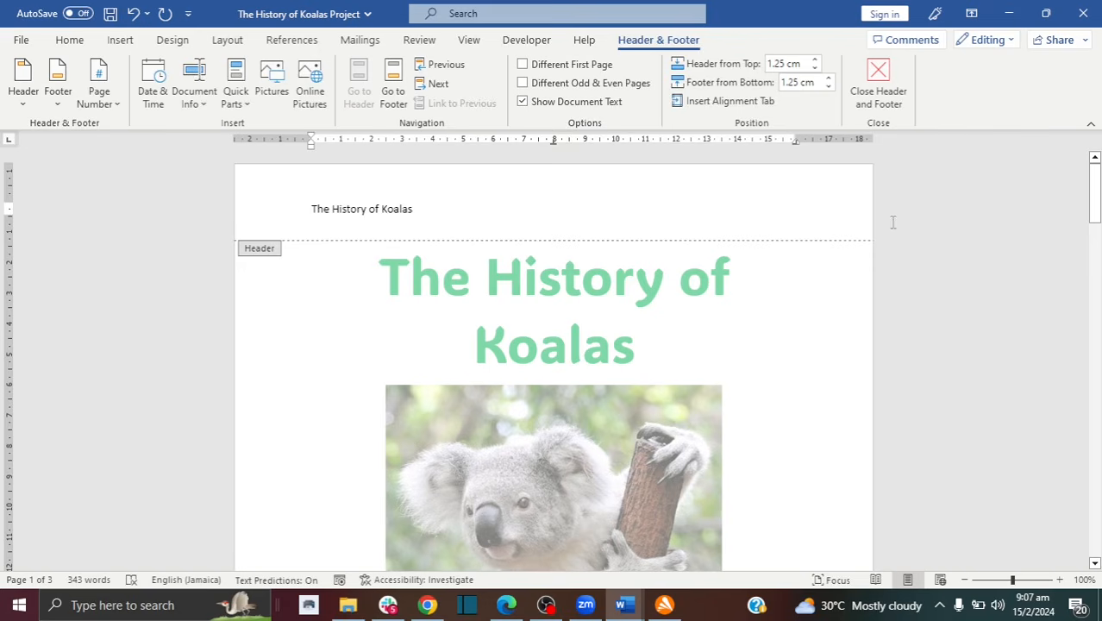
drag(1093, 197, 1093, 306)
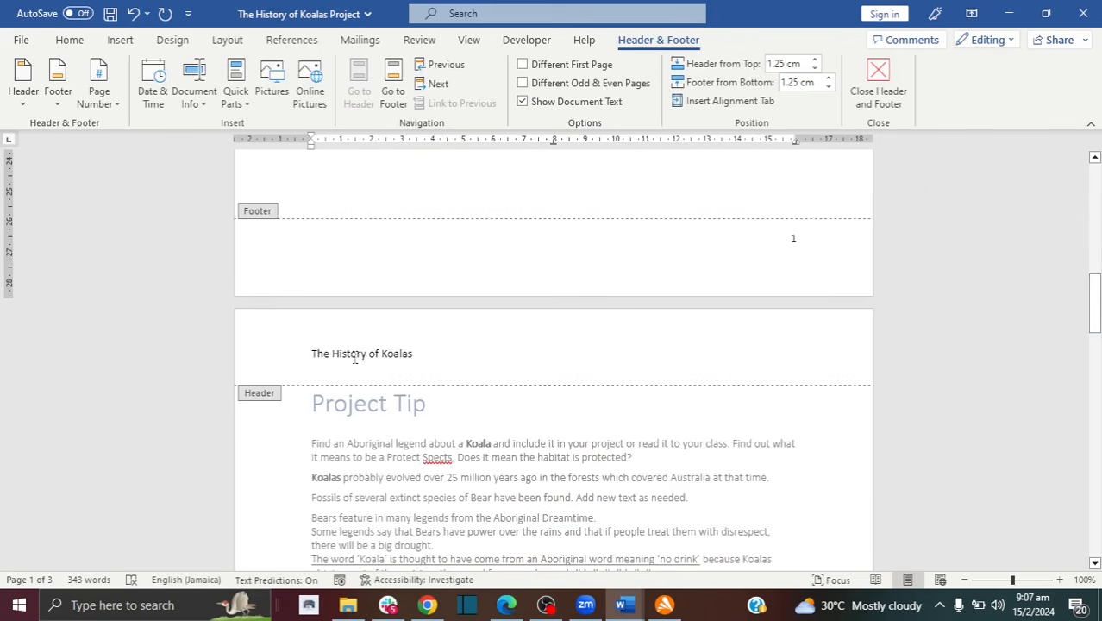
drag(1093, 293, 1093, 315)
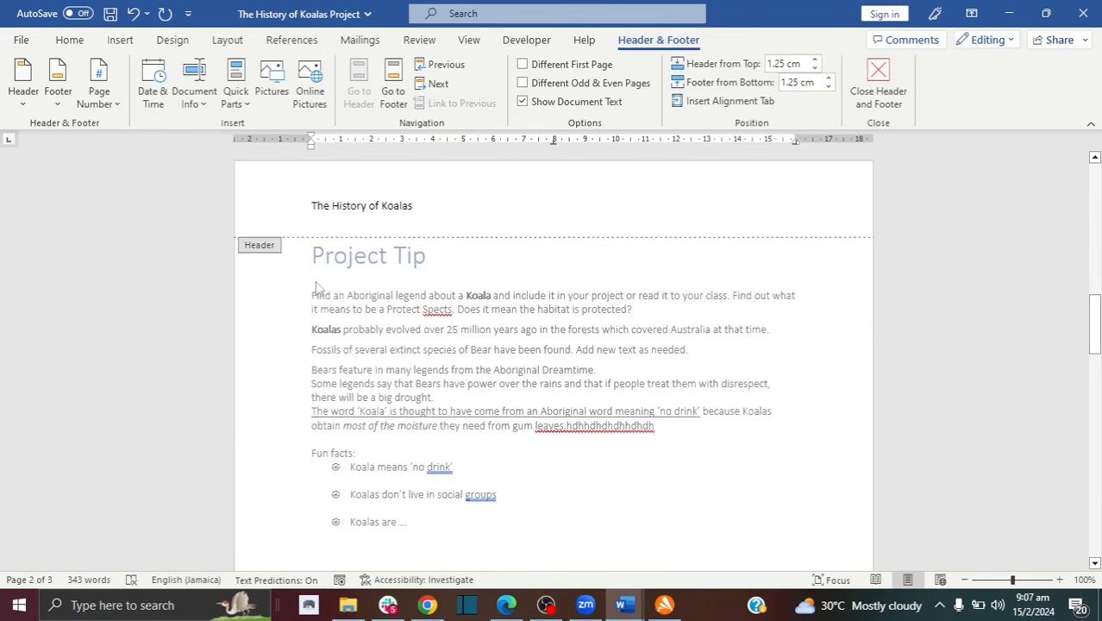
Step: Close header editing, then reopen the page 2 header for editing
double_click(362, 350)
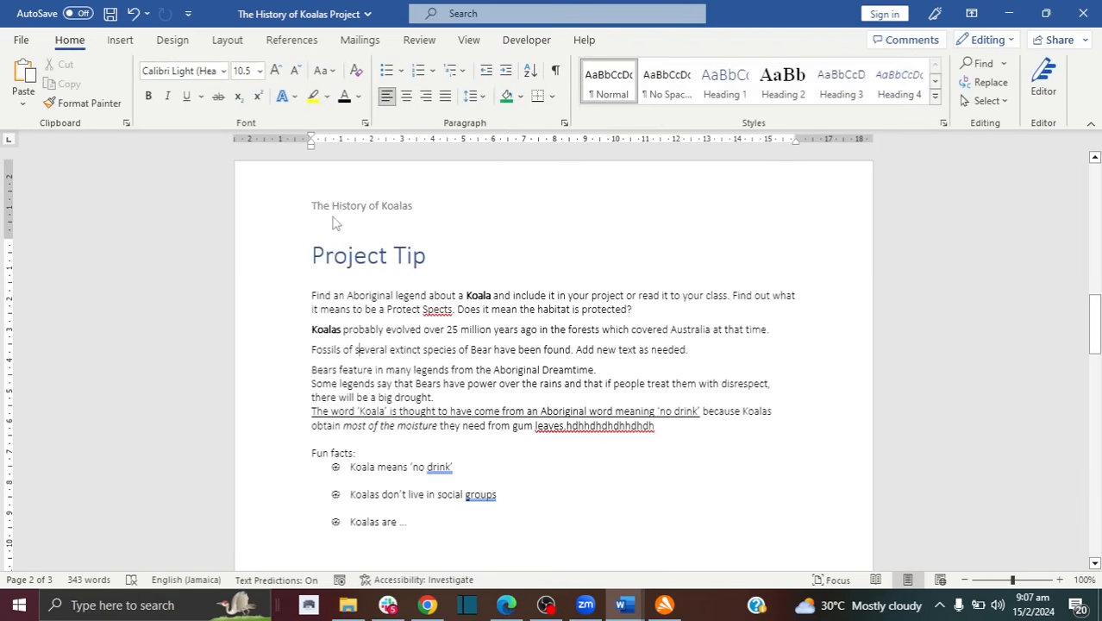
mouse_move(1093, 326)
mouse_down()
mouse_move(1091, 197)
mouse_move(1094, 480)
mouse_move(1092, 207)
mouse_move(1095, 338)
mouse_up()
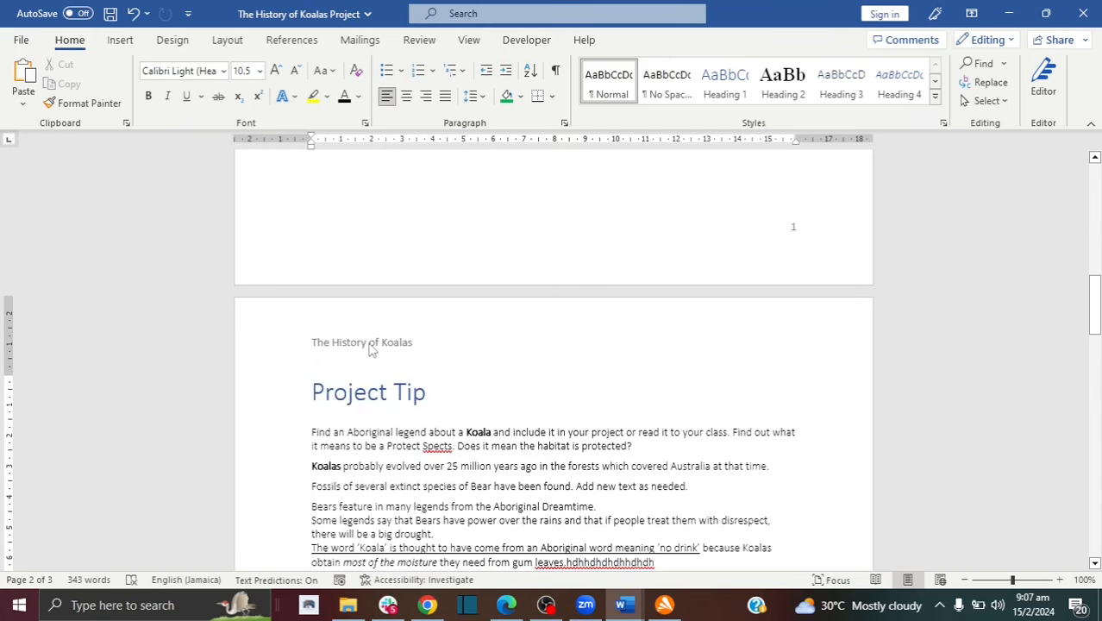
click(371, 348)
double_click(371, 344)
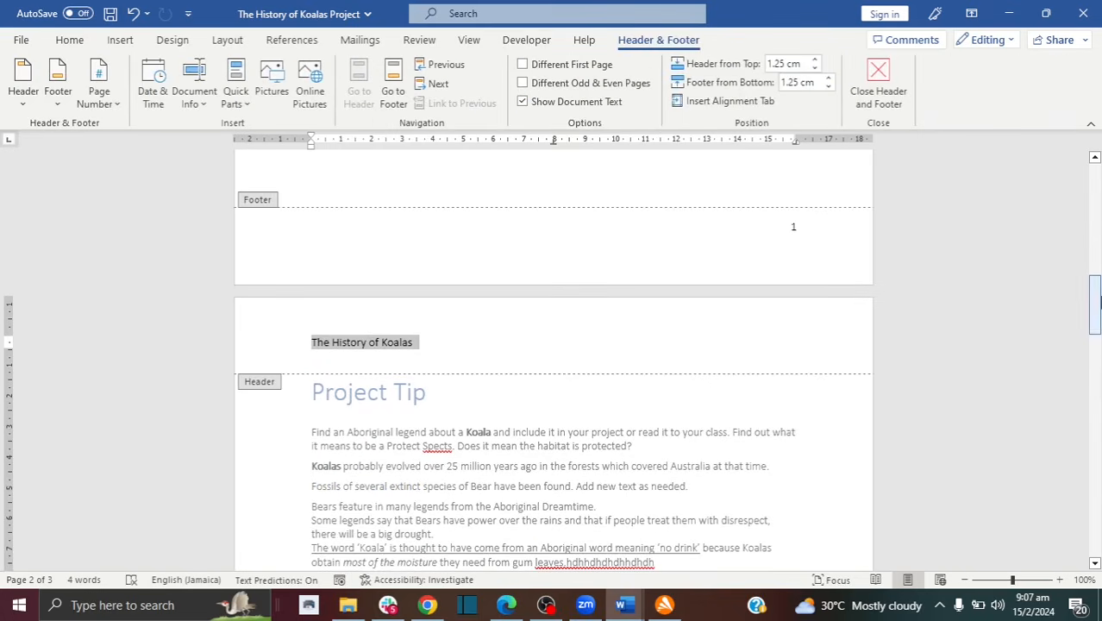
drag(1095, 300, 1095, 183)
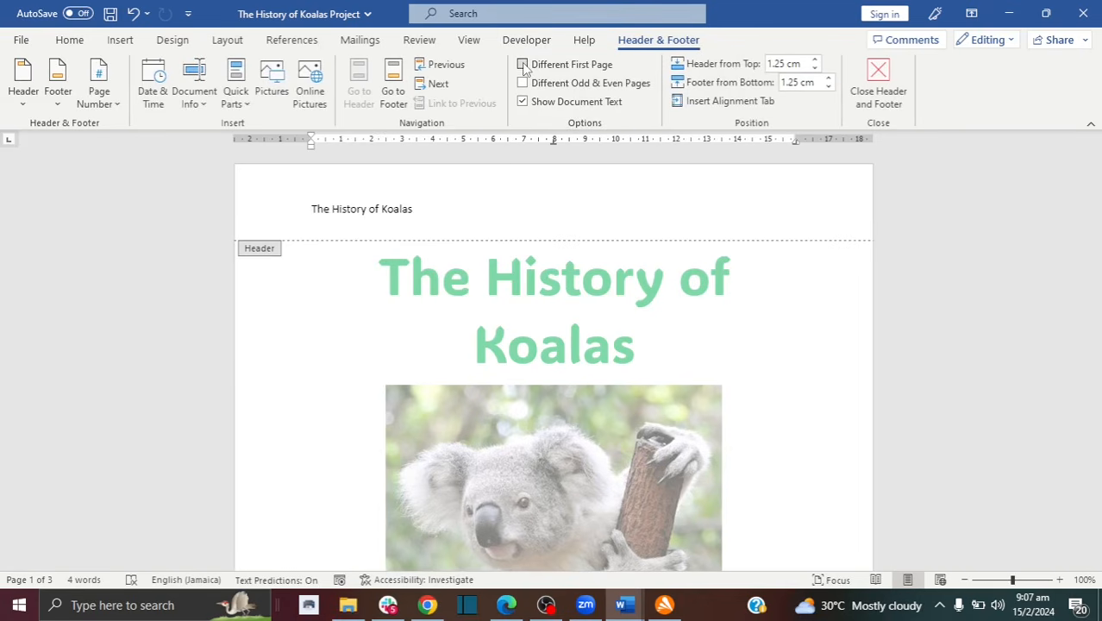
Step: Turn on Different First Page and type 'Ka' into the first-page header
click(523, 66)
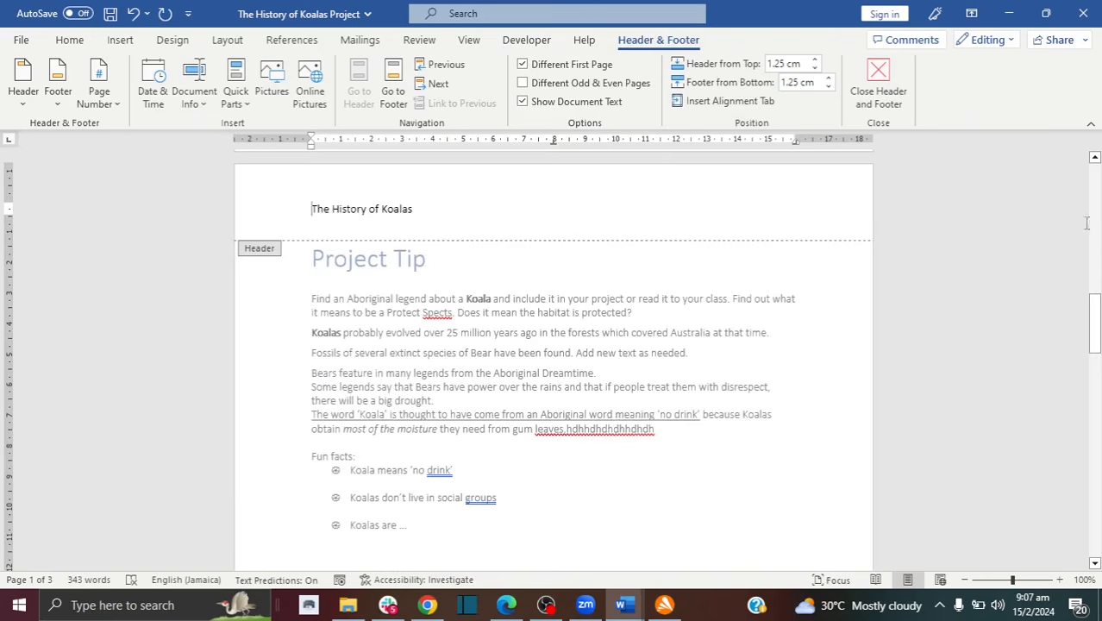
drag(1093, 321, 1094, 185)
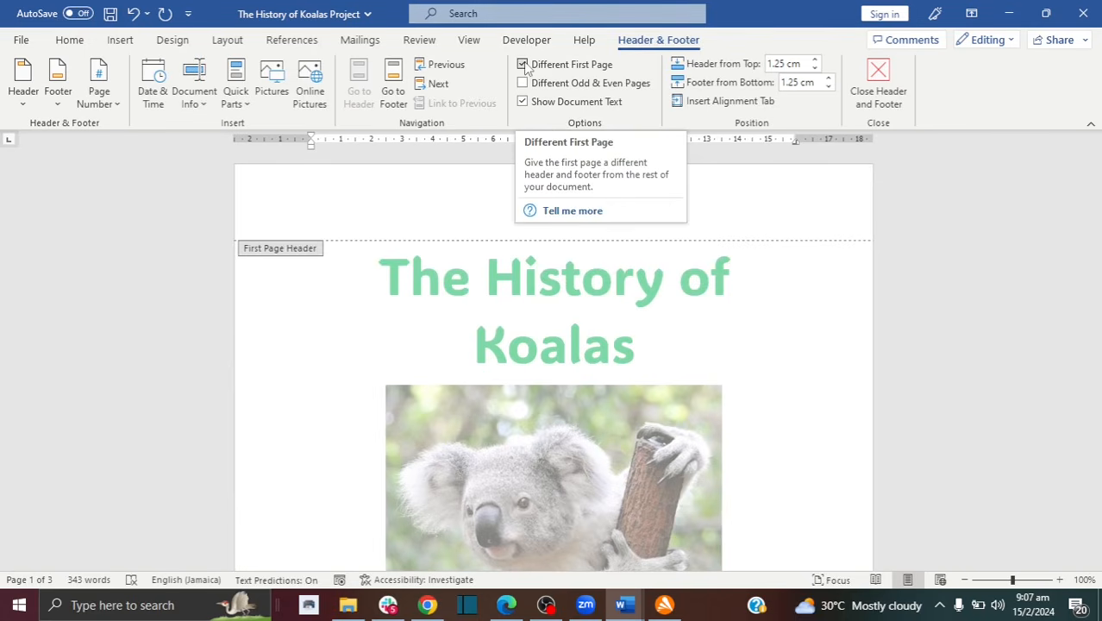
click(381, 203)
text(Ka)
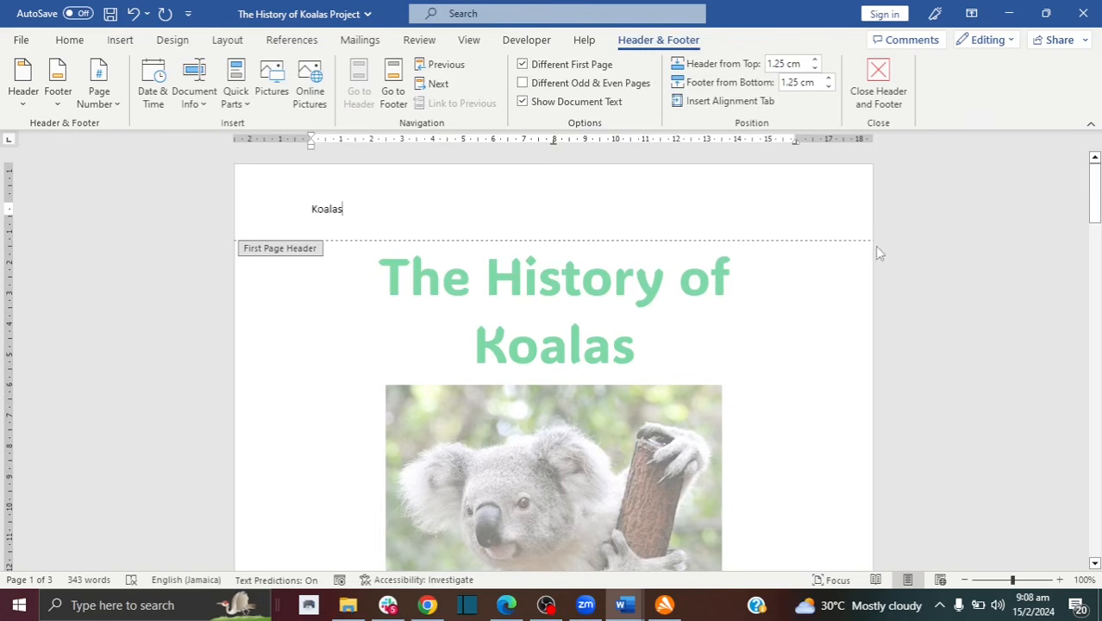
drag(1093, 186, 1093, 302)
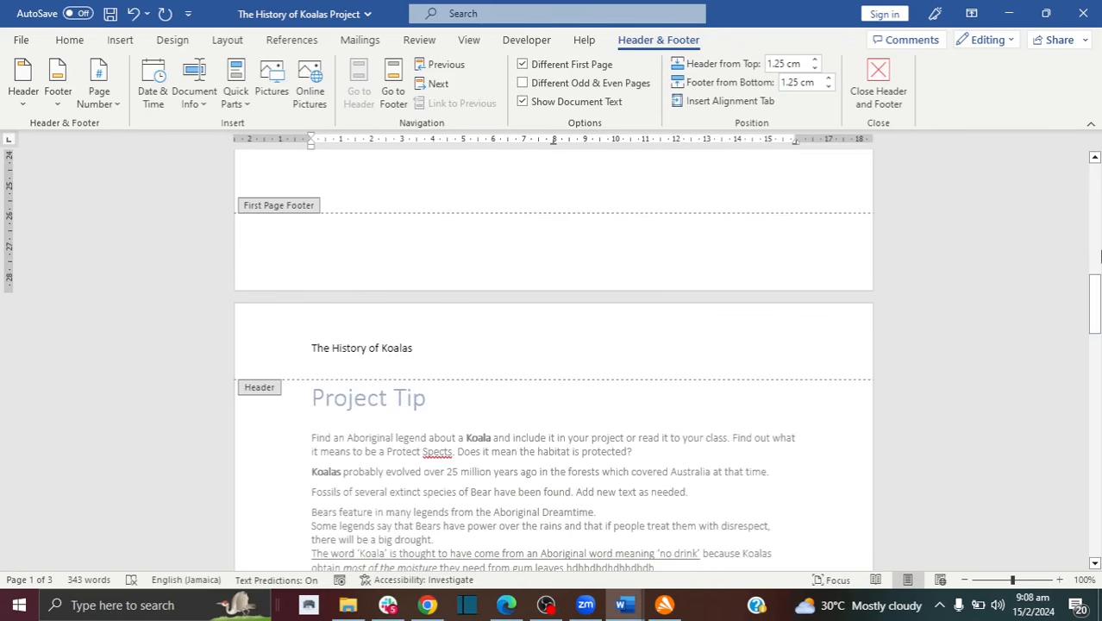
drag(1099, 256, 1099, 145)
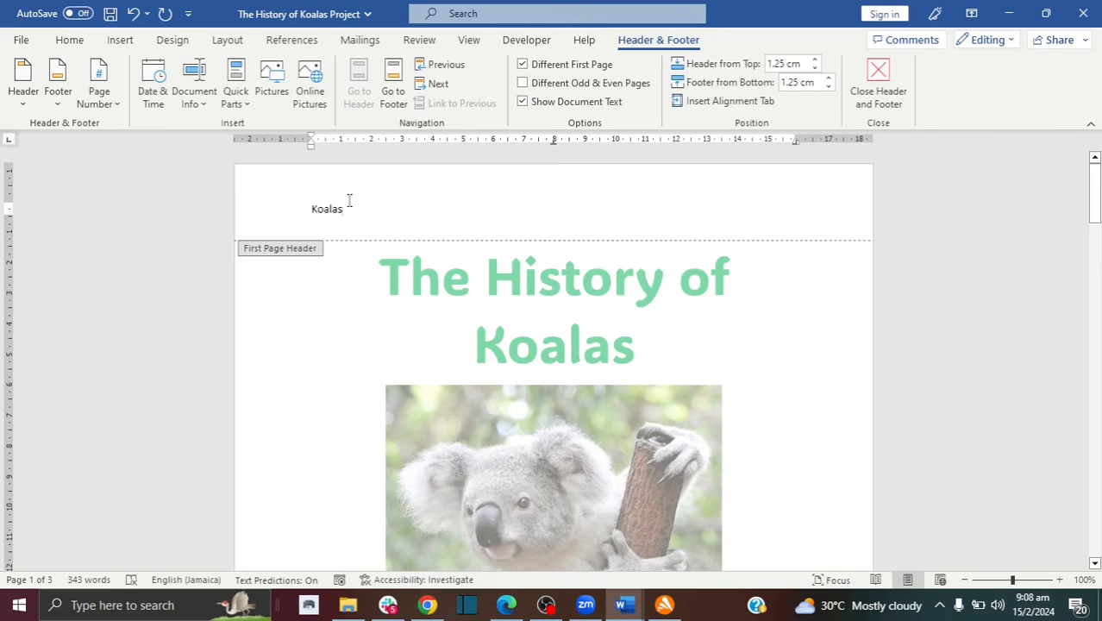
Step: Centre the header text on the first page and on page 2
click(69, 40)
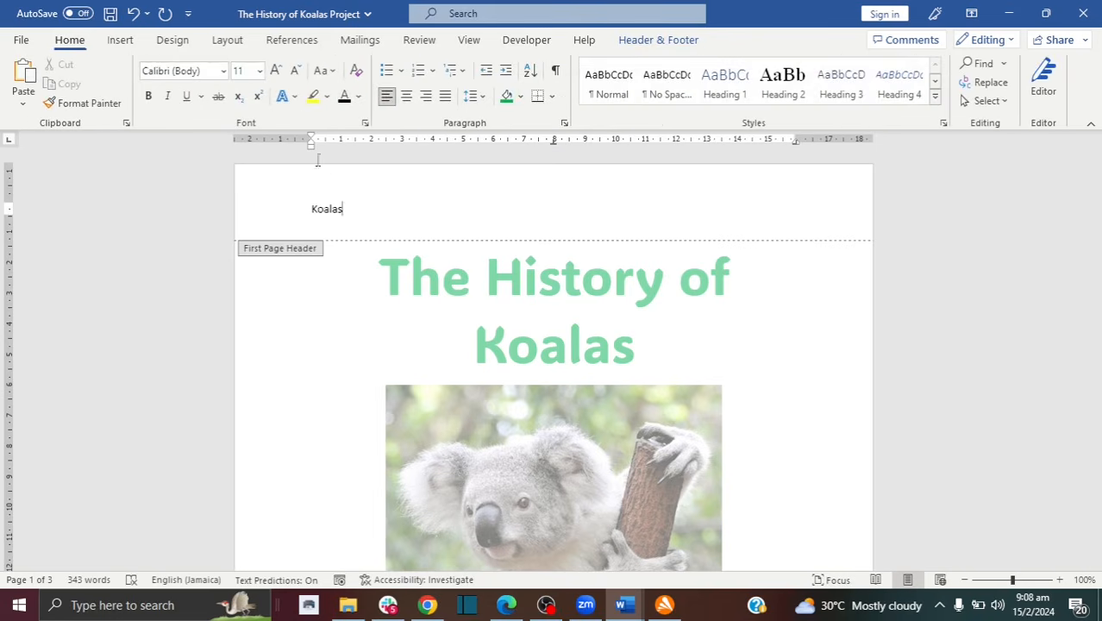
click(406, 95)
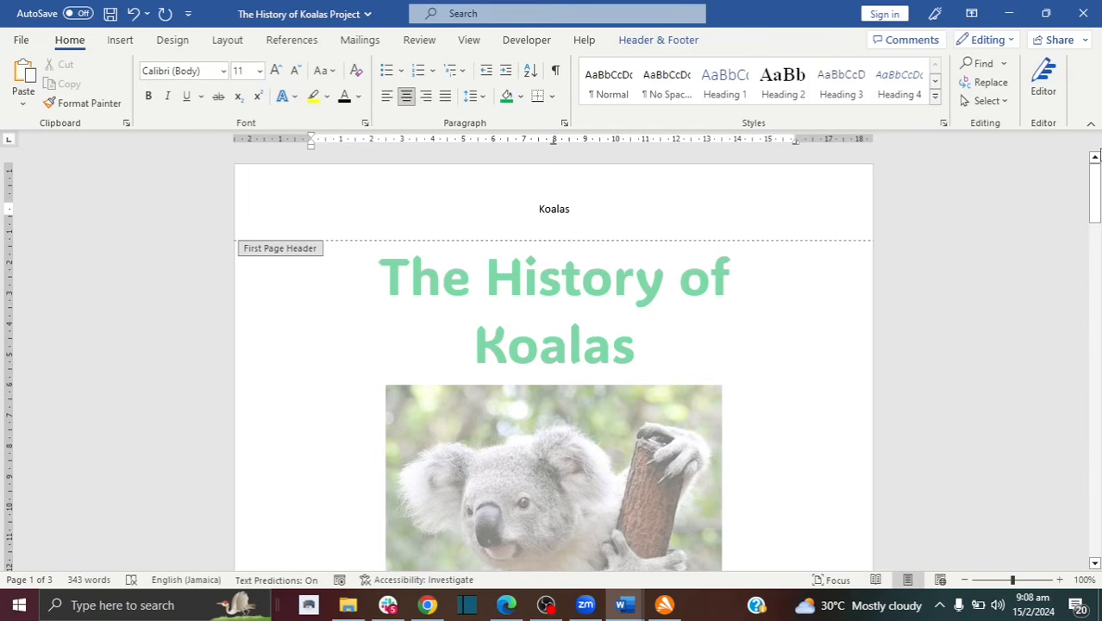
drag(1097, 182, 1097, 318)
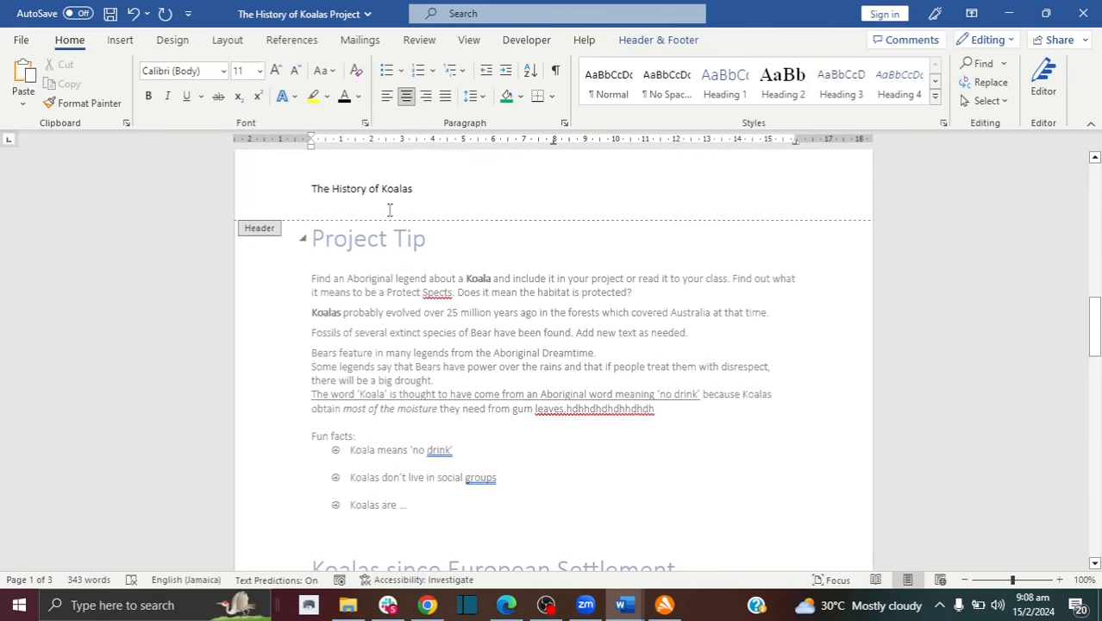
click(365, 188)
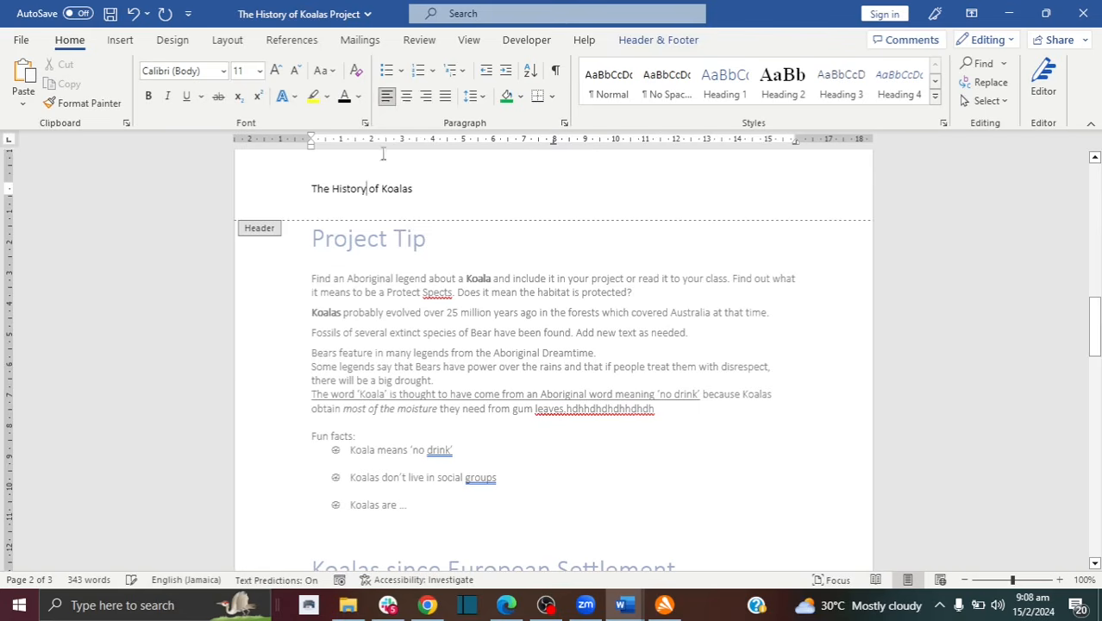
click(406, 97)
drag(1097, 323, 1098, 438)
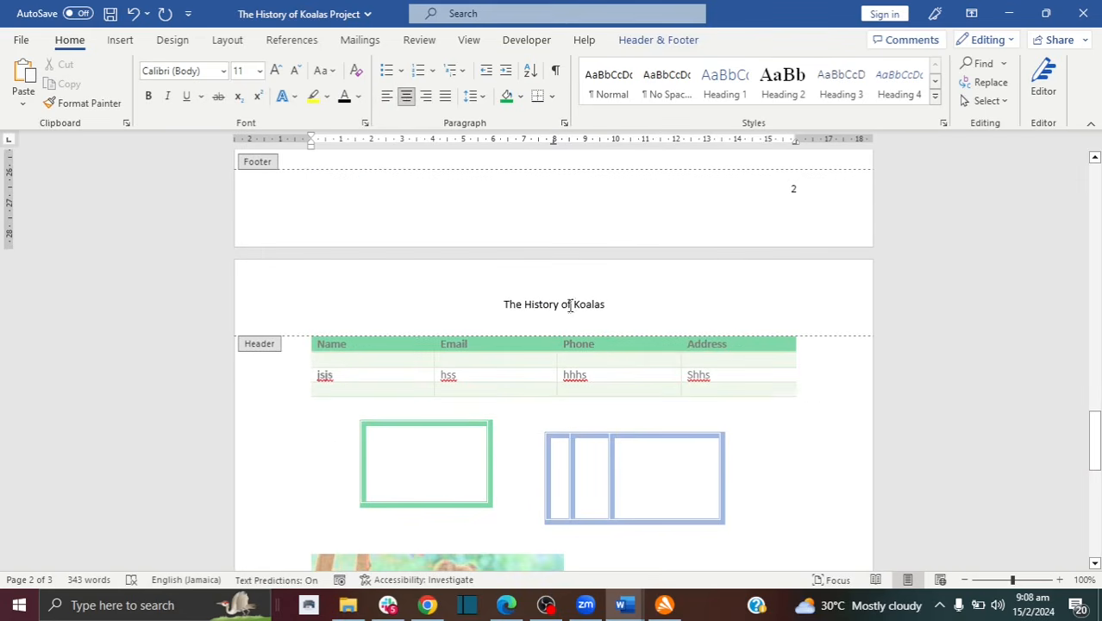
drag(1097, 449, 1090, 164)
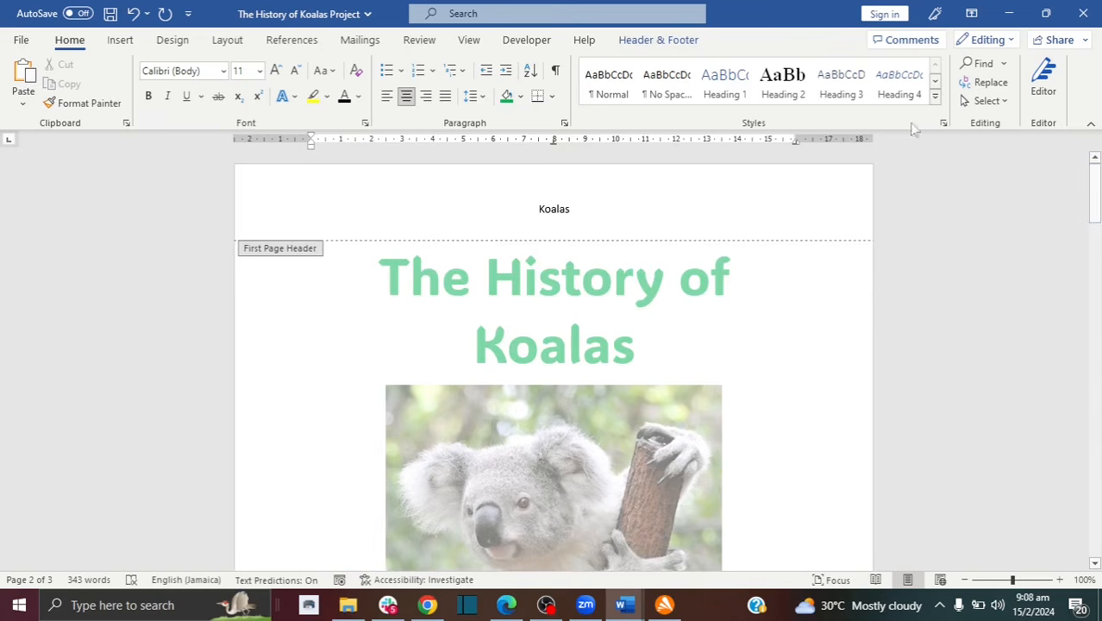
Step: Untick Different First Page so page 1 shares the header, then close header editing
click(638, 44)
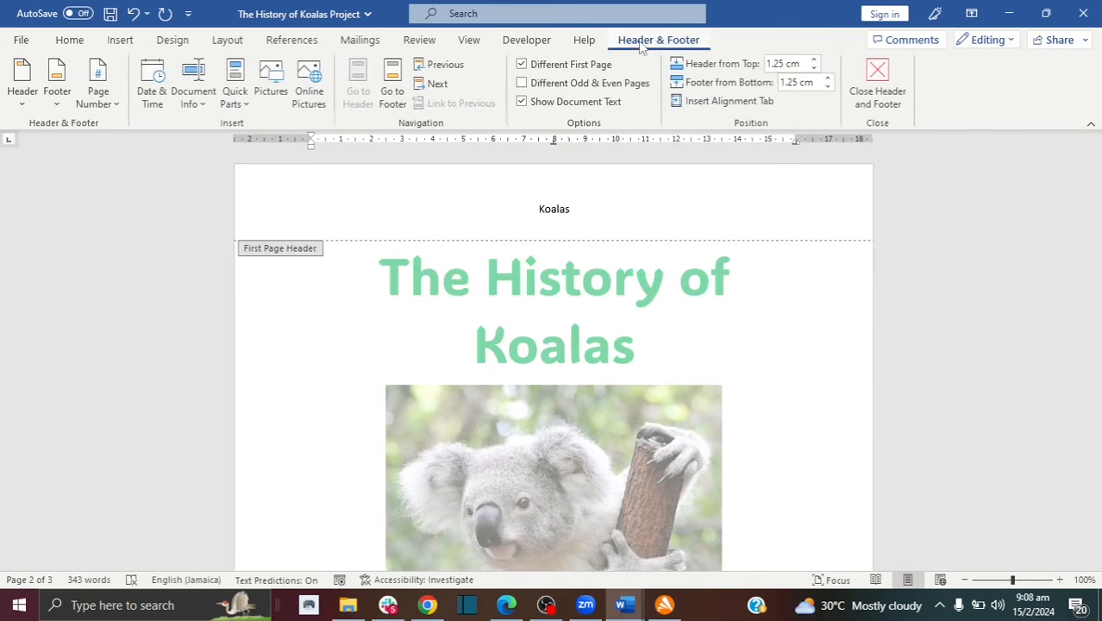
click(522, 65)
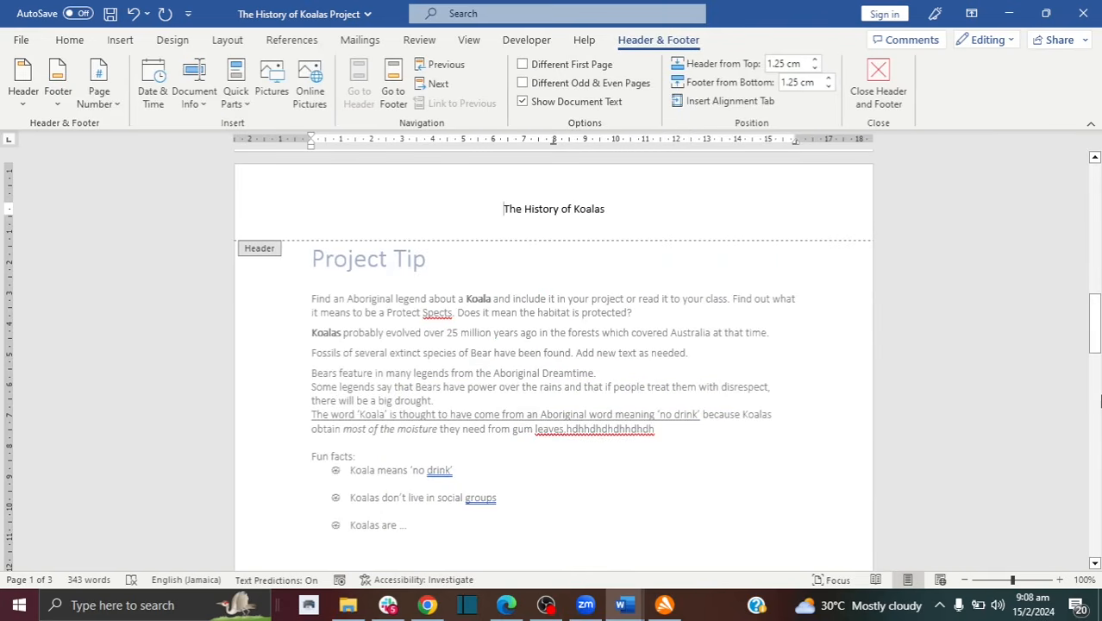
drag(1095, 328, 1094, 182)
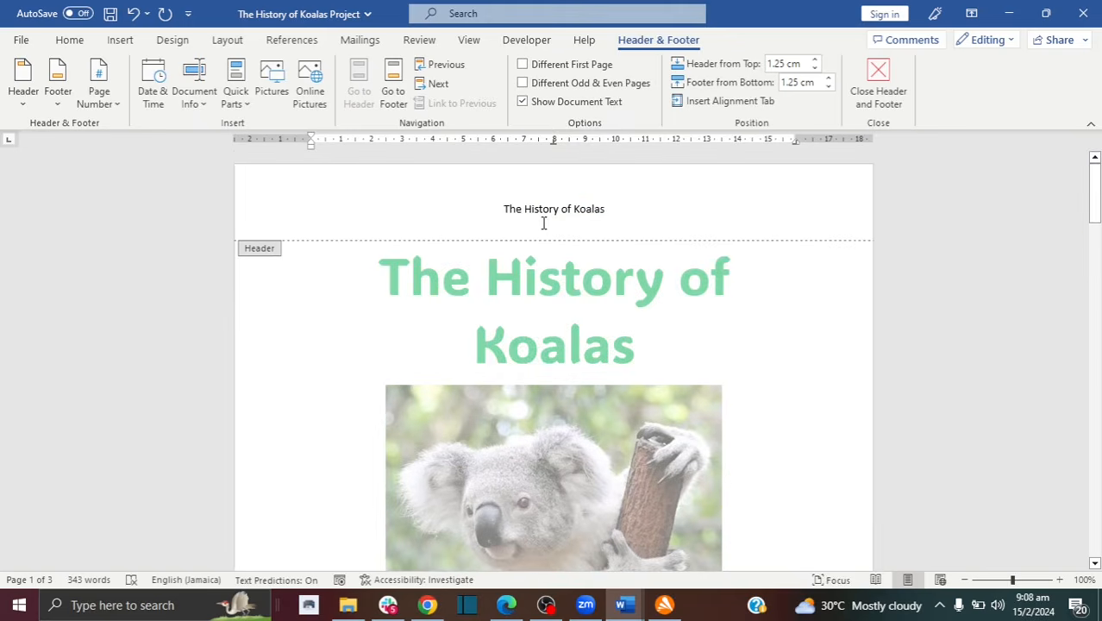
double_click(787, 347)
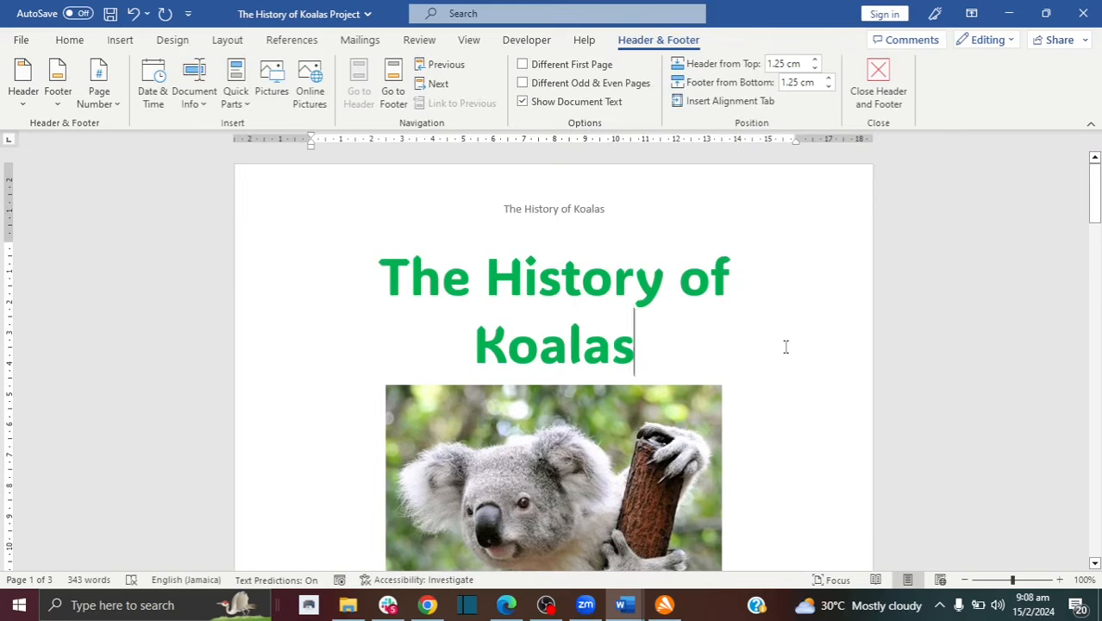
drag(1095, 270, 1096, 288)
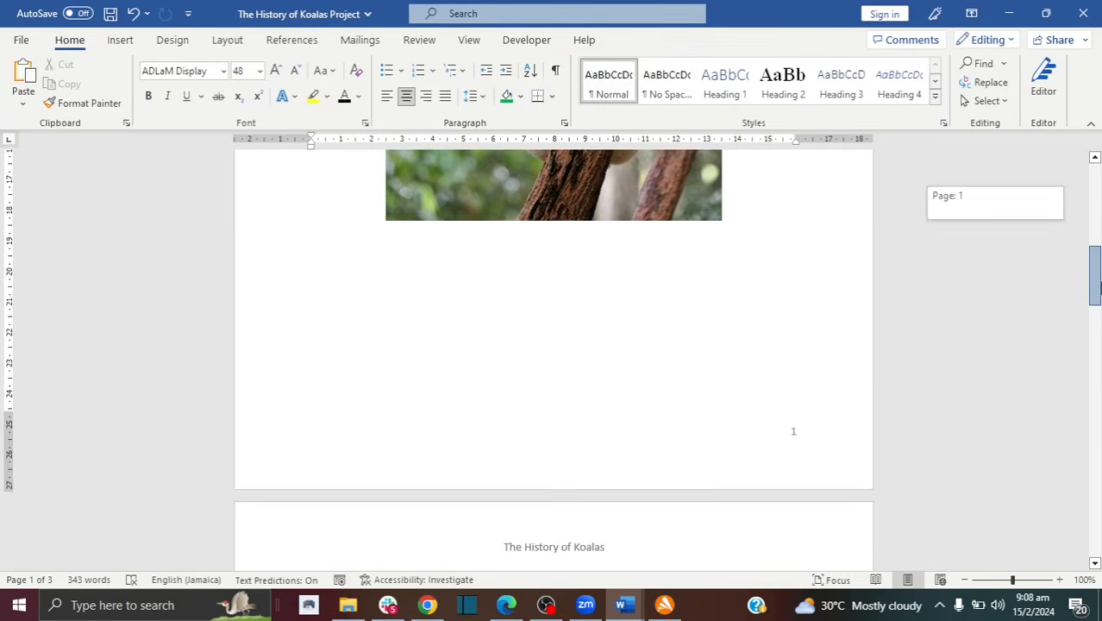
Step: Insert a Blank footer reading 'Brought to you by koalas.com'
click(121, 41)
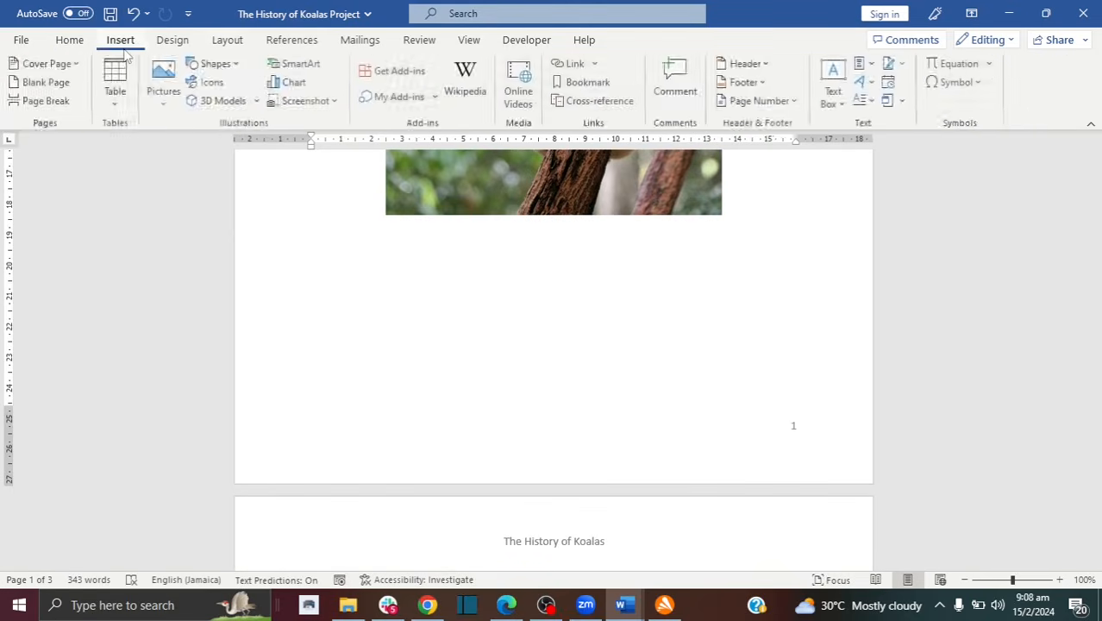
click(743, 82)
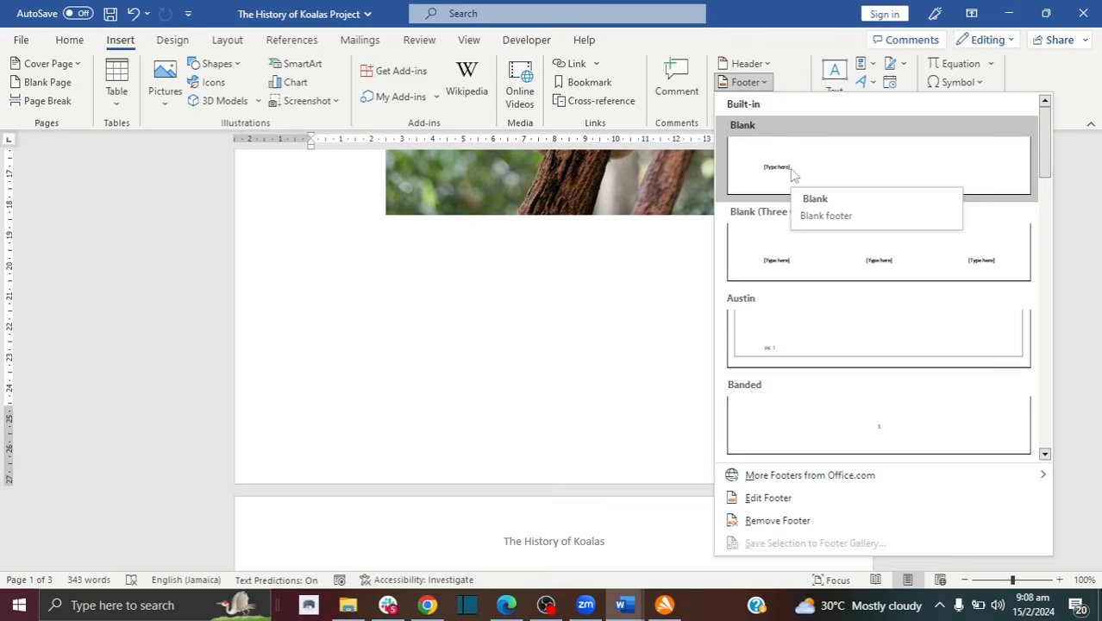
click(794, 175)
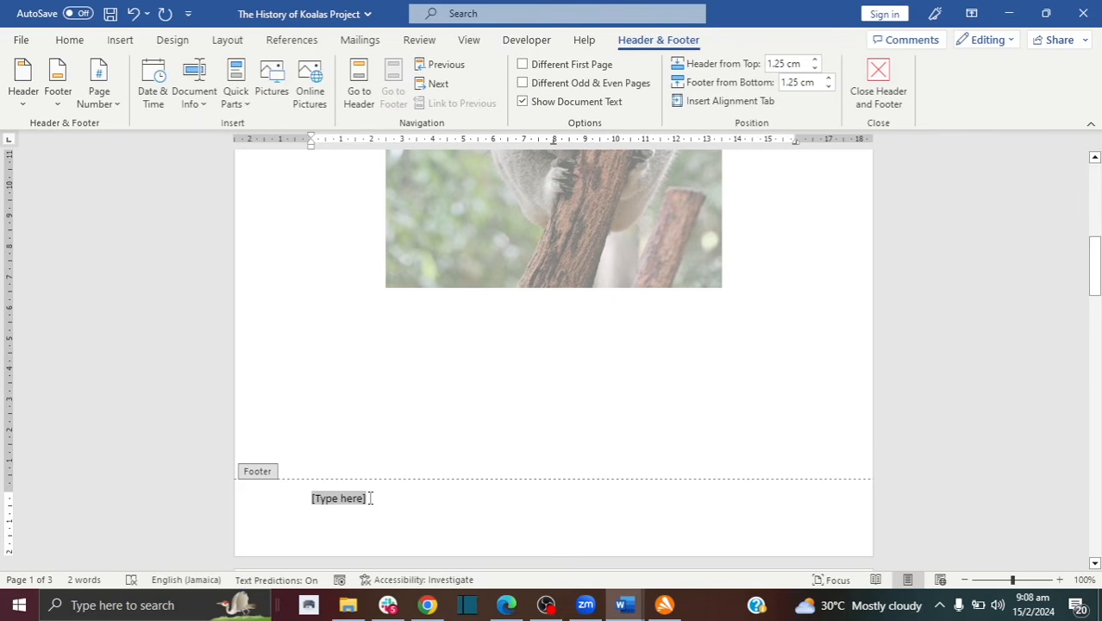
text(Brought)
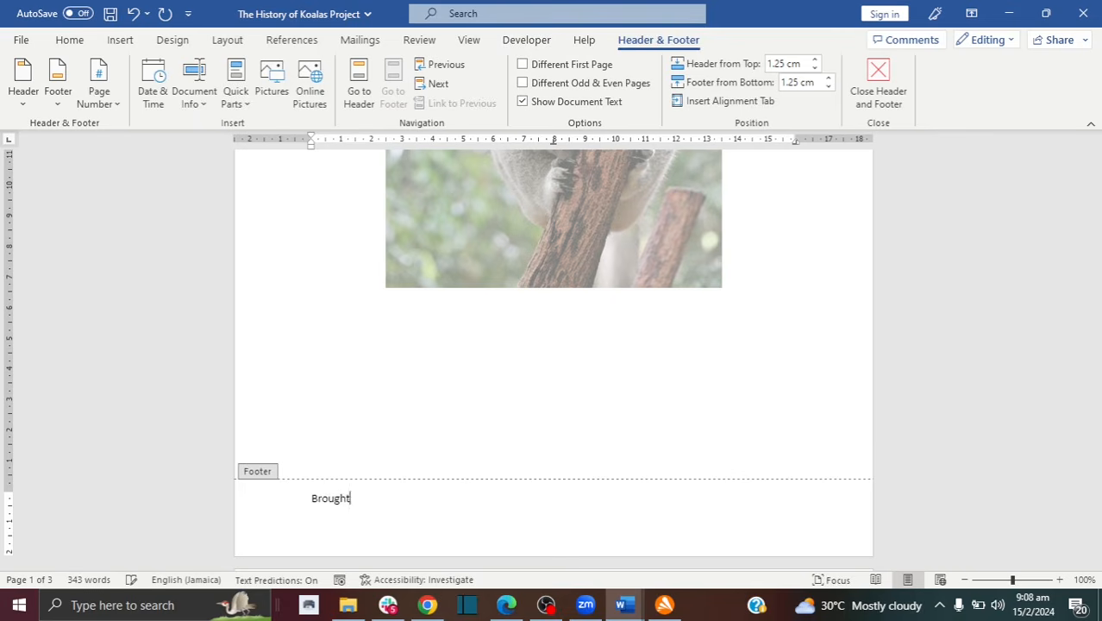
text( to you b)
text(y lear)
key(BackSpace)
key(BackSpace)
key(BackSpace)
text(koalas.com)
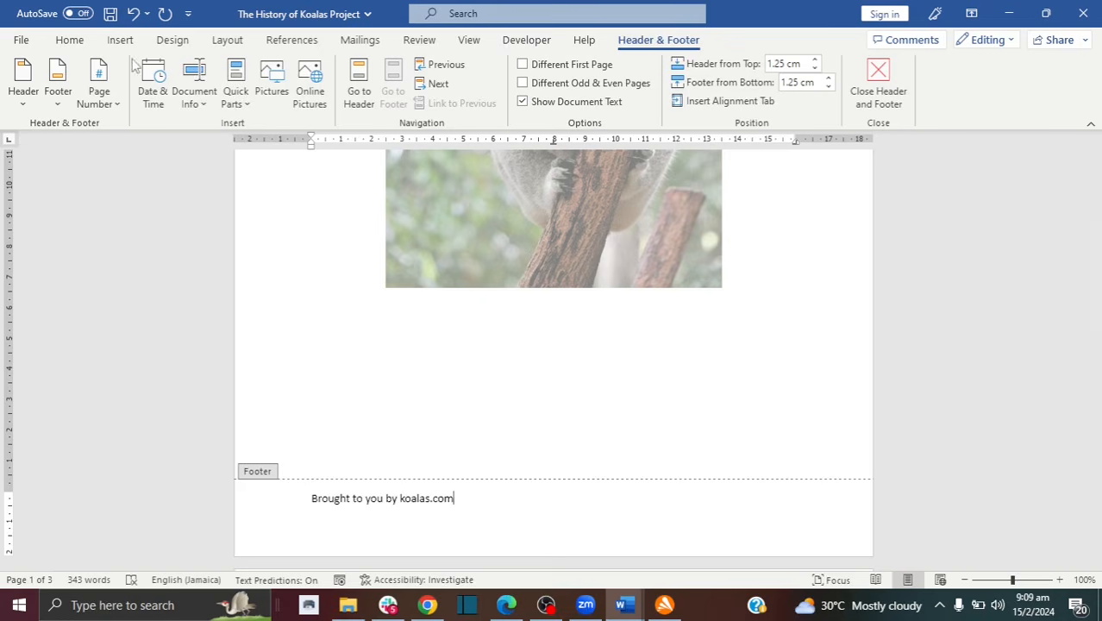
Step: Centre the footer line, colour it blue, and return to the body text
click(70, 41)
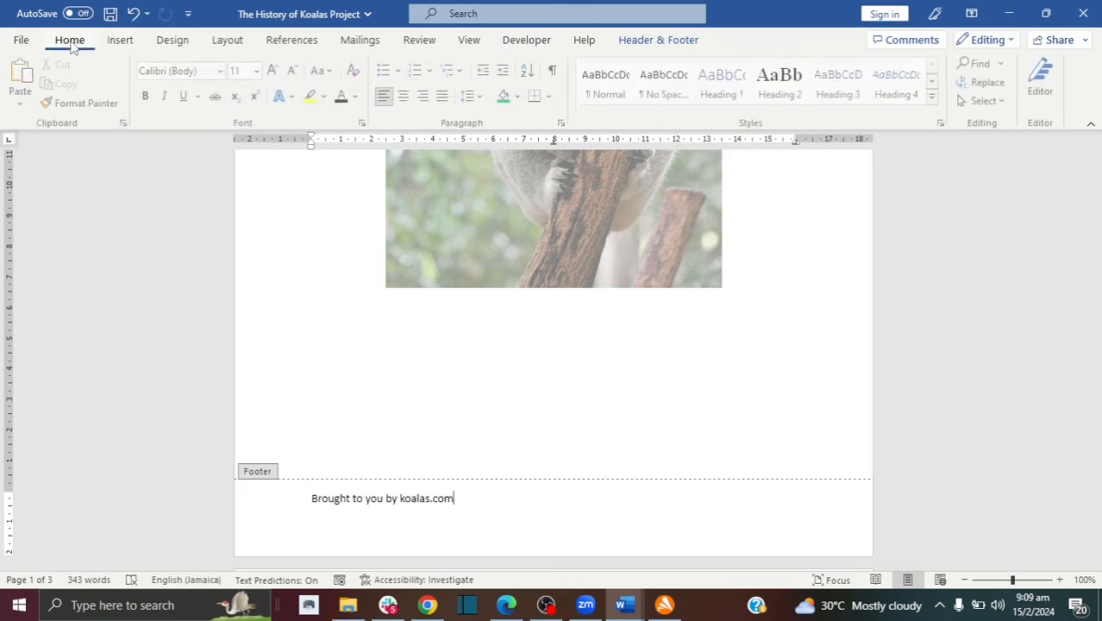
click(405, 96)
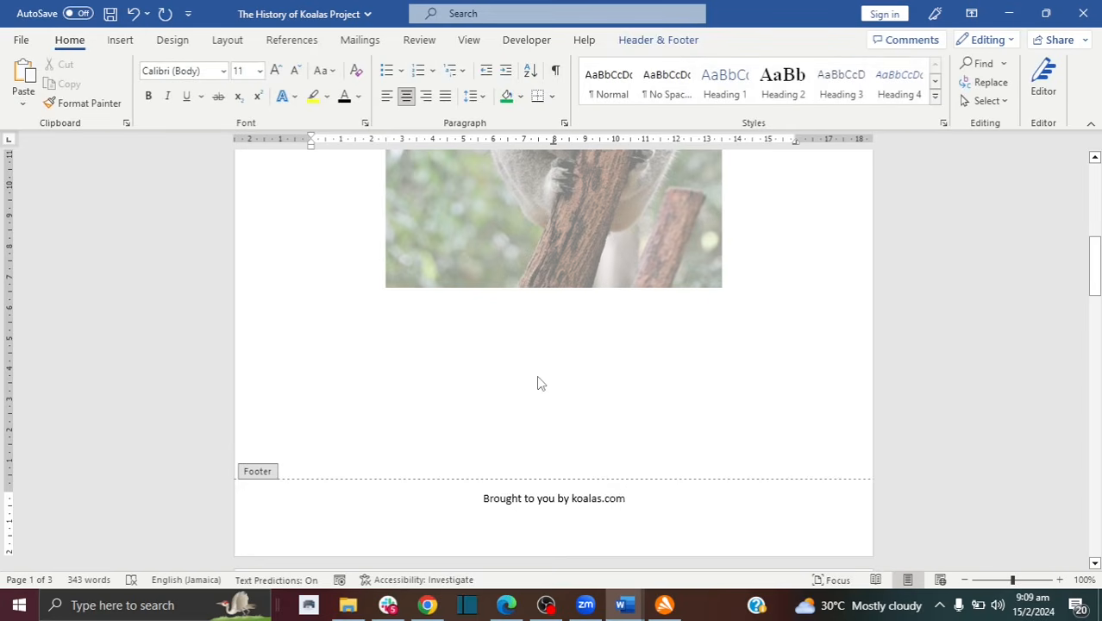
triple_click(404, 507)
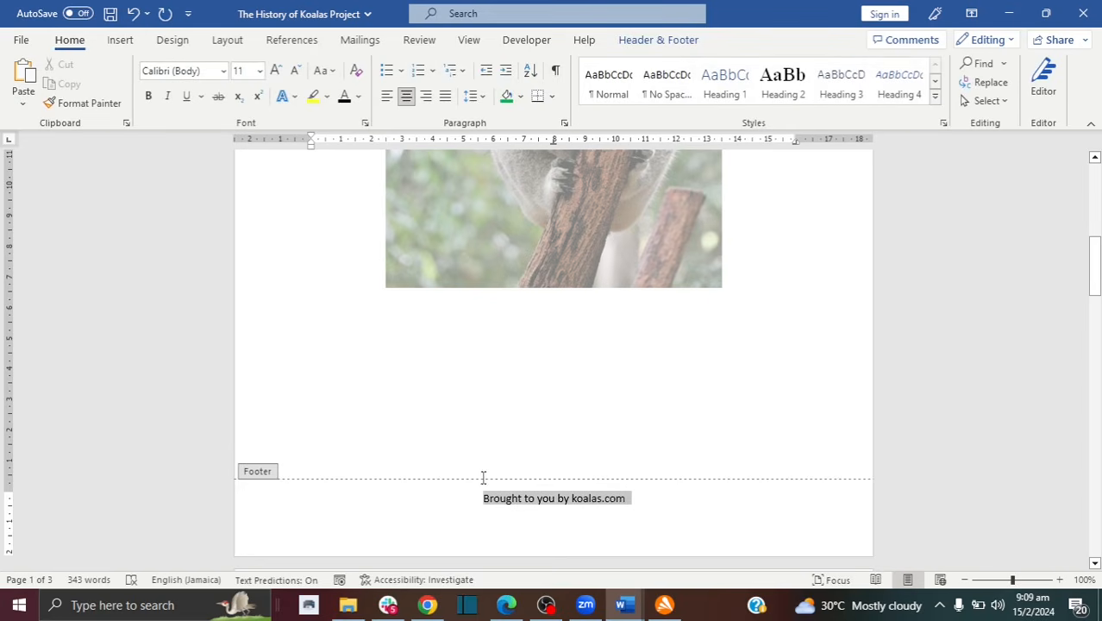
click(359, 97)
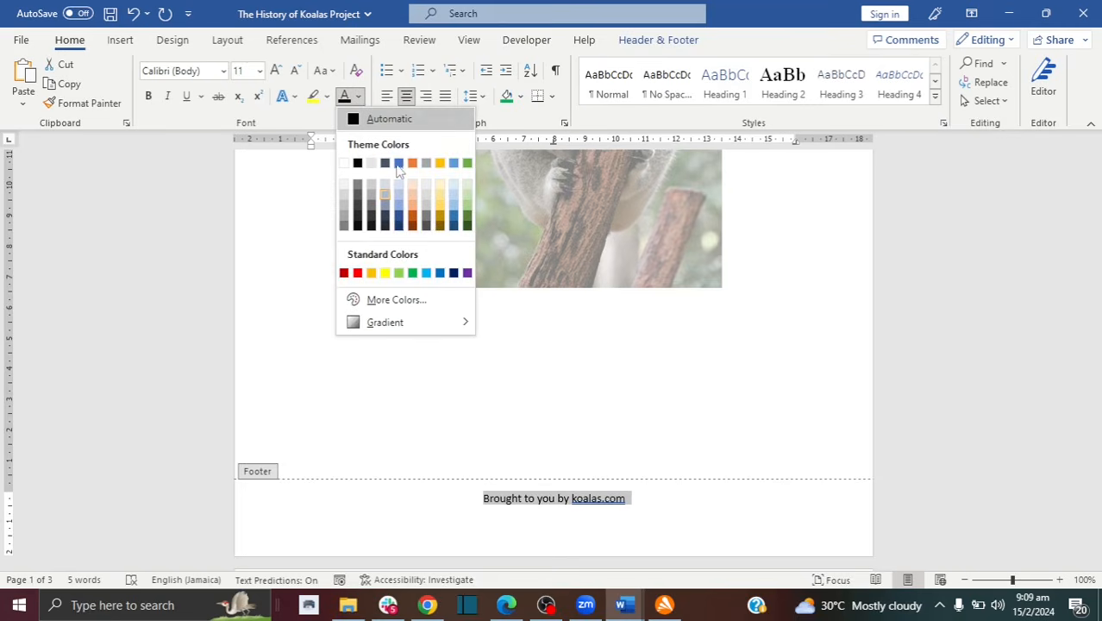
click(398, 165)
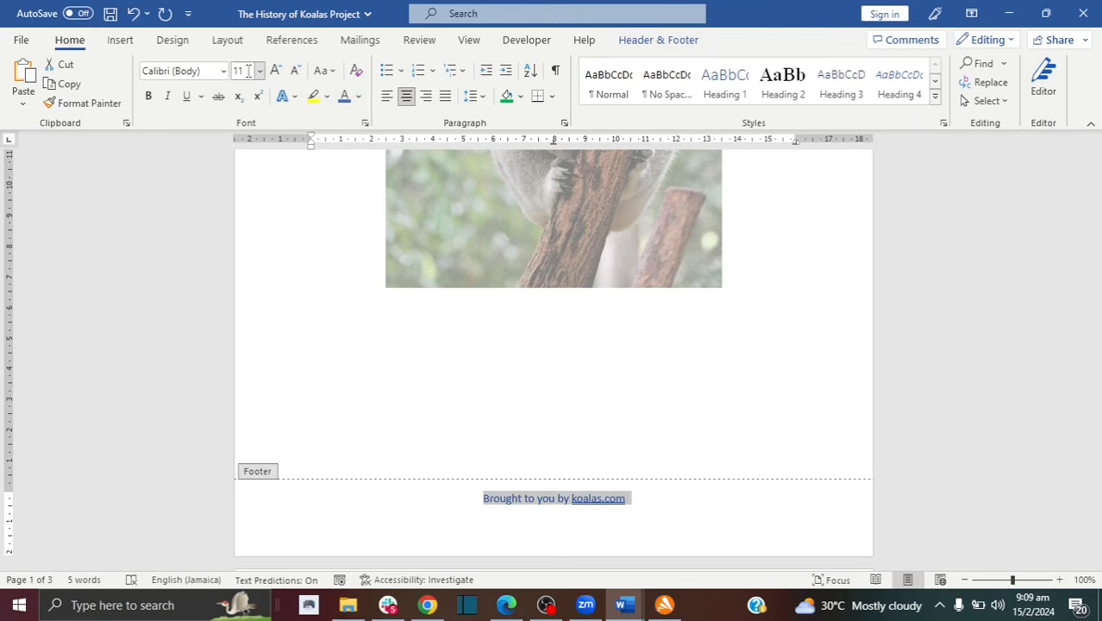
double_click(433, 389)
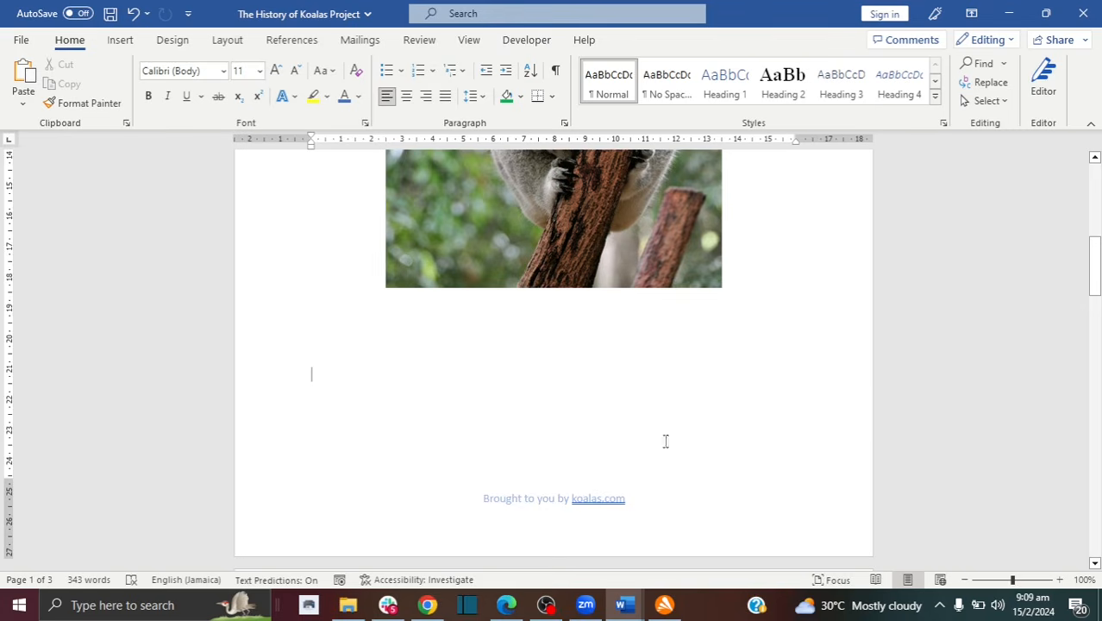
Step: Ignore the grammar suggestion on koalas.com in the footer, then close footer editing and scroll down
drag(1094, 266, 1093, 286)
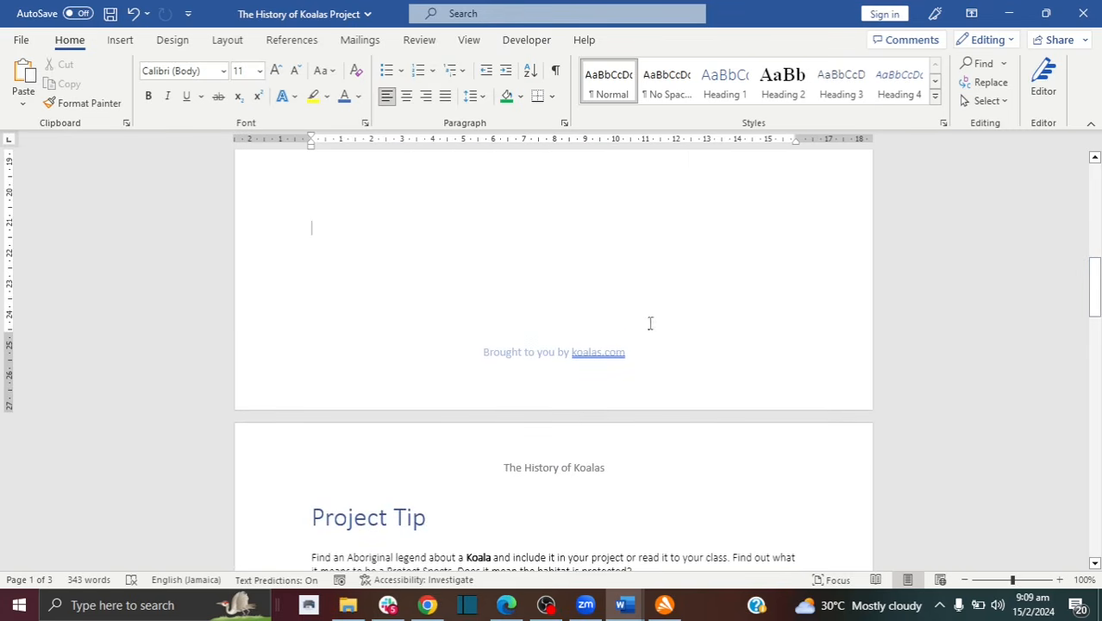
double_click(583, 355)
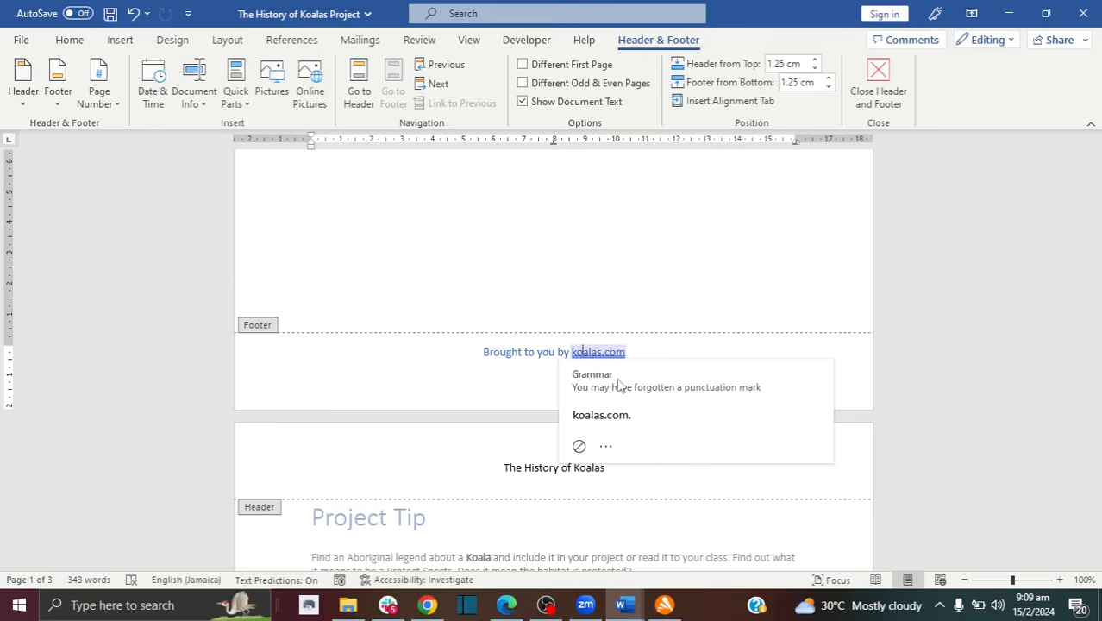
click(606, 446)
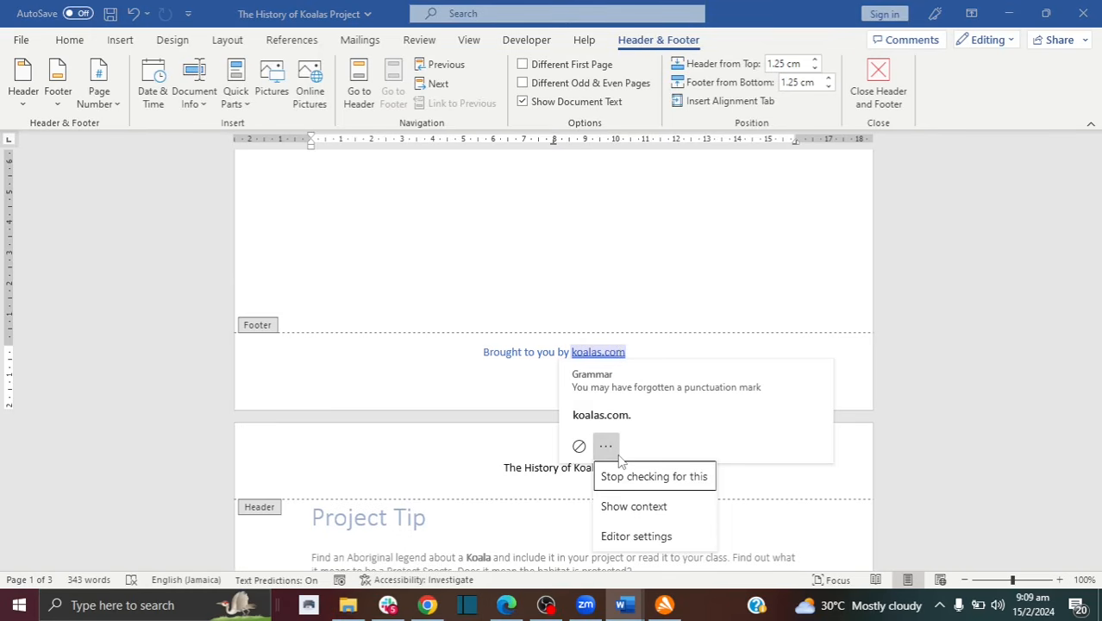
click(579, 446)
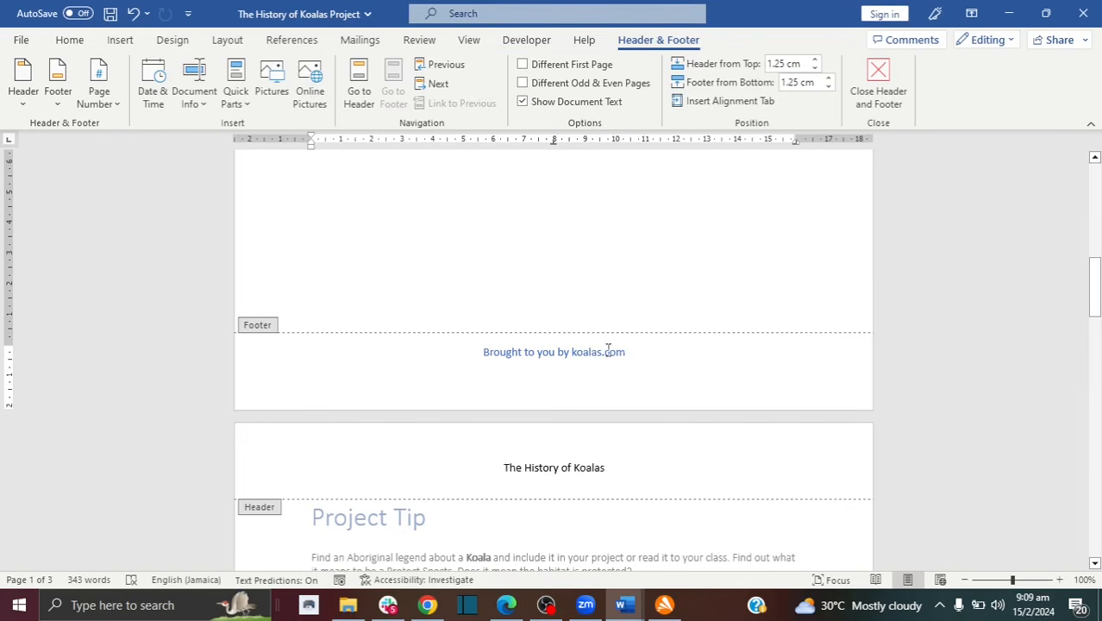
double_click(603, 228)
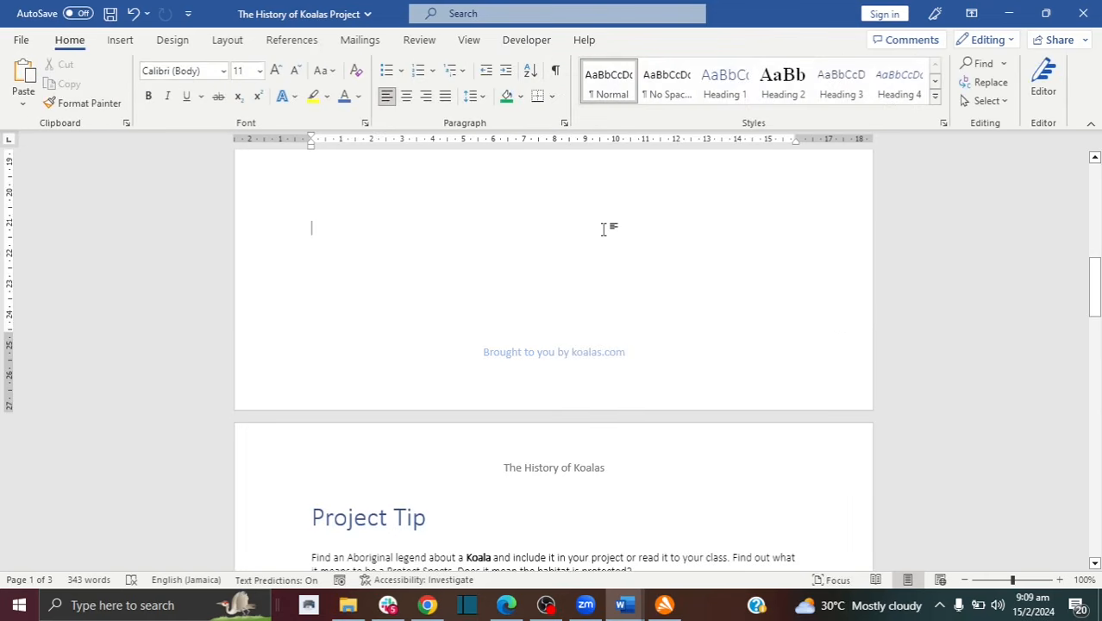
scroll(467, 287, down, 1)
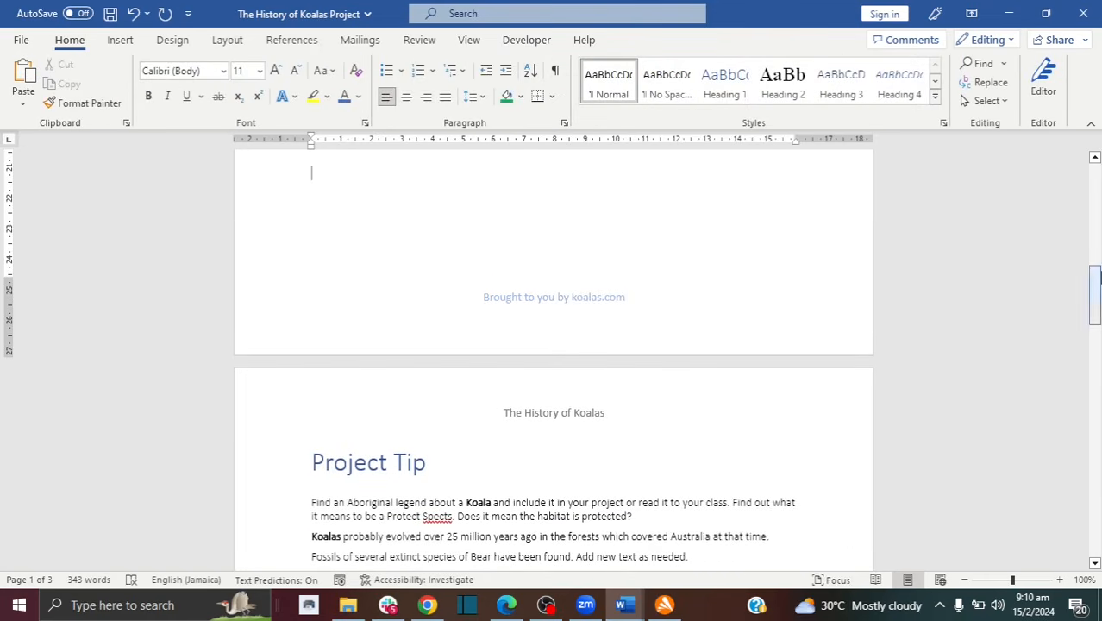
scroll(1095, 302, down, 3)
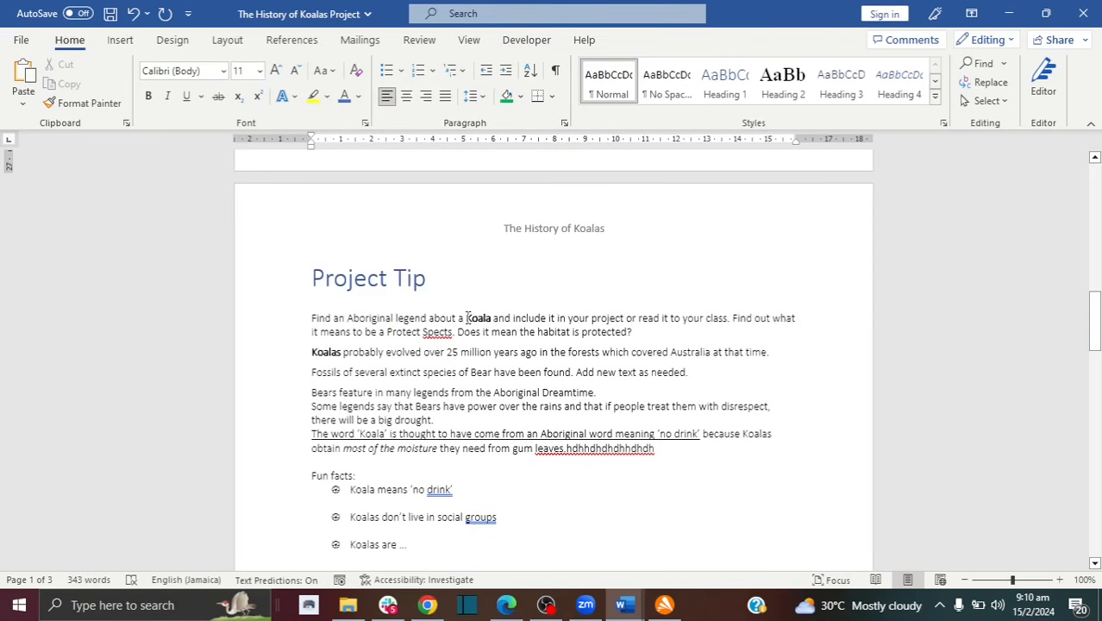
drag(467, 319, 493, 320)
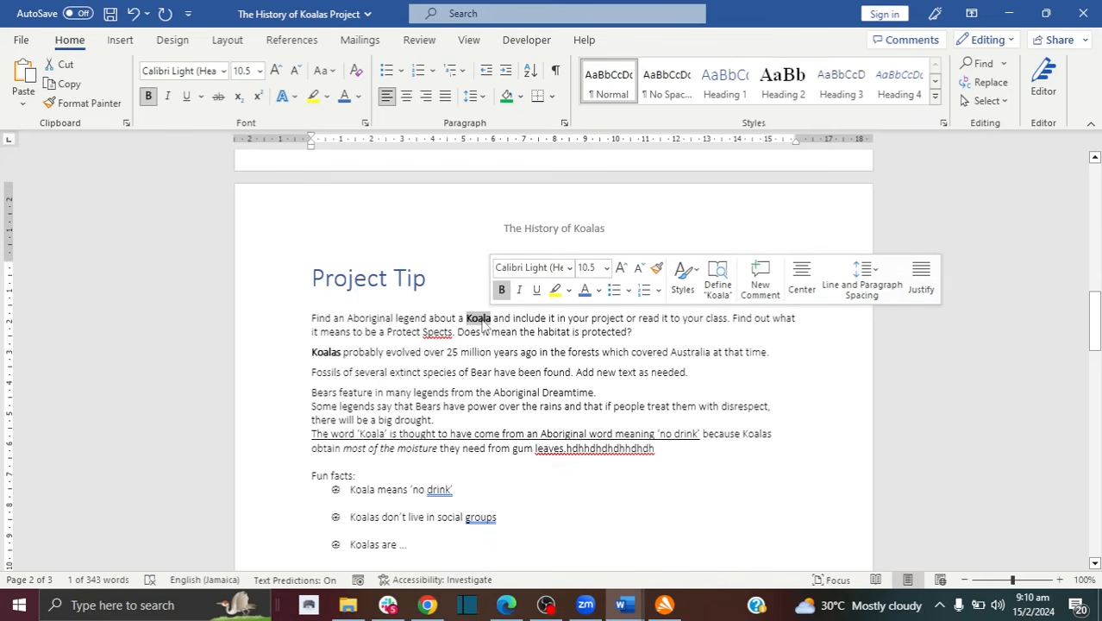
right_click(484, 324)
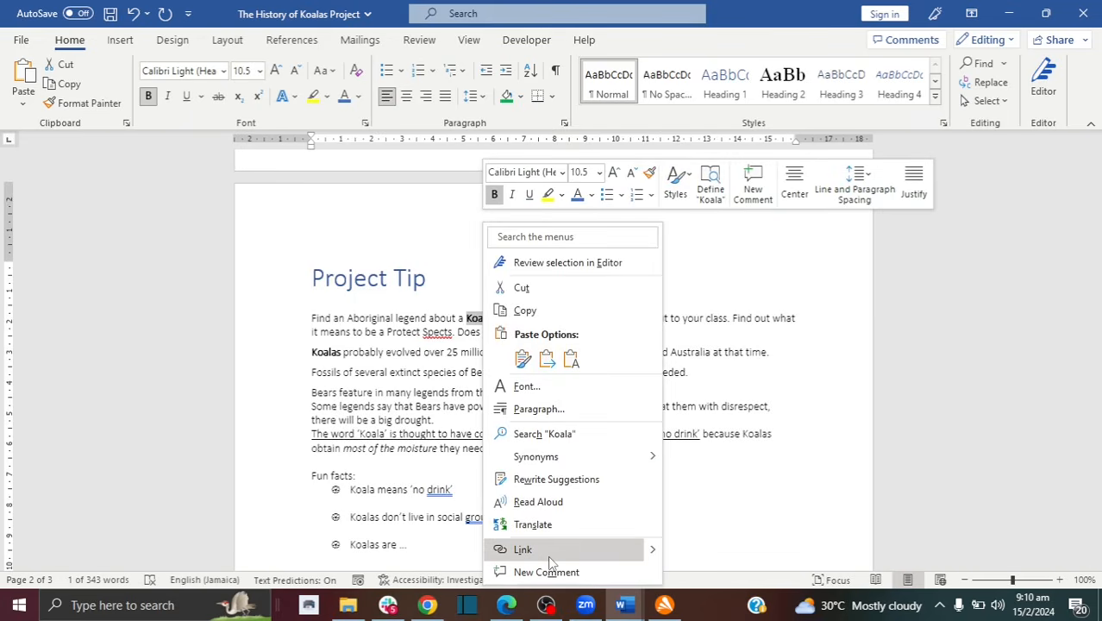
click(628, 550)
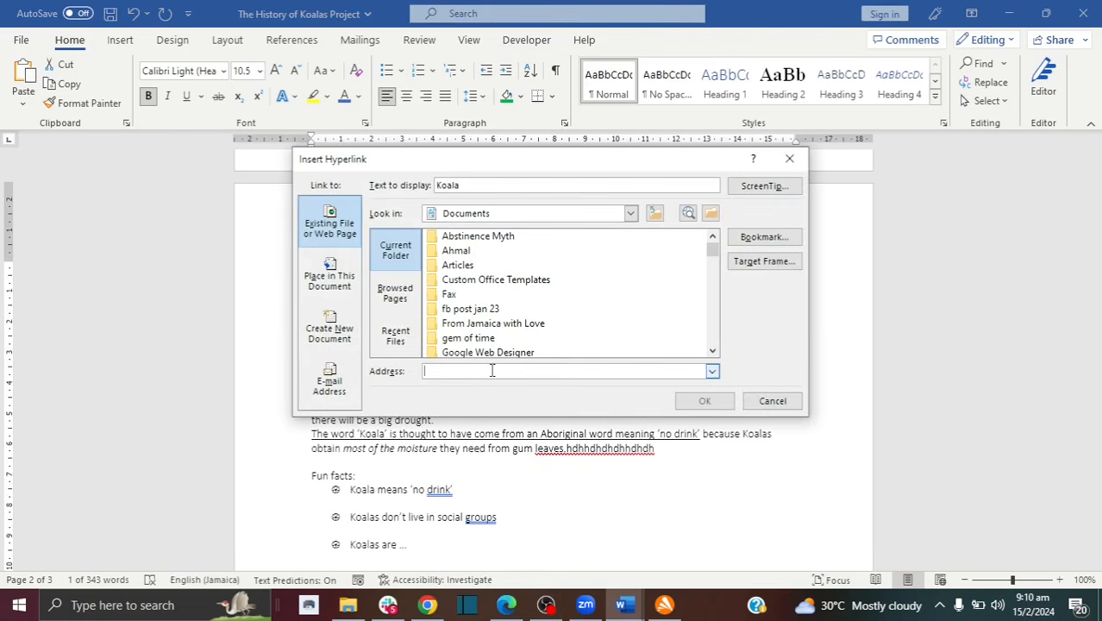
text(k)
key(BackSpace)
text(http://www.ko)
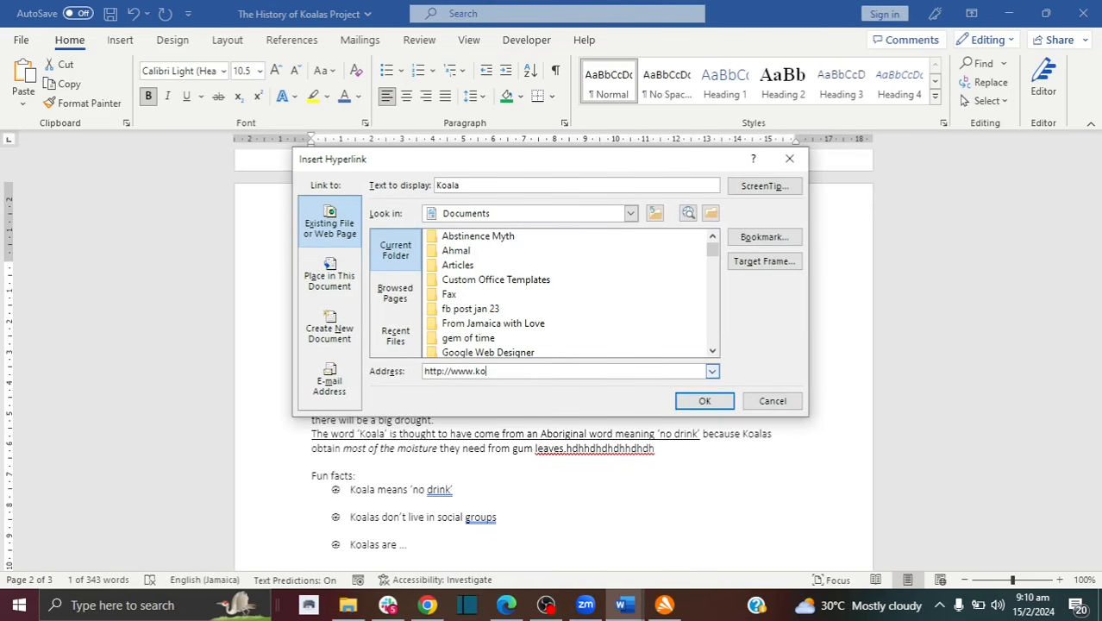
key(BackSpace)
key(BackSpace)
text(koalas.com)
click(704, 403)
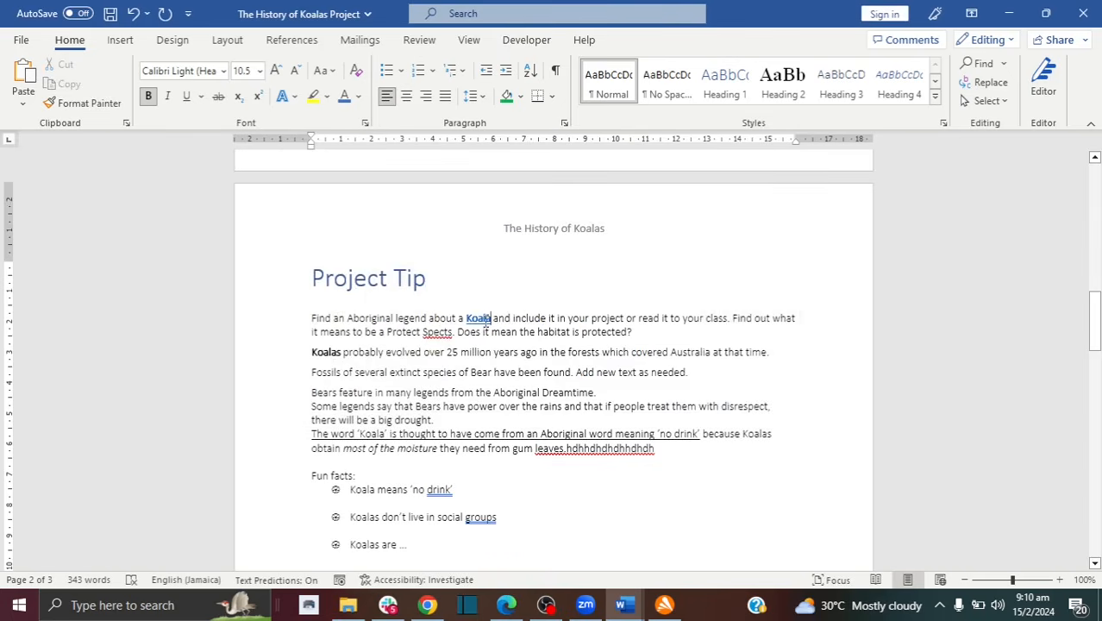
click(484, 318)
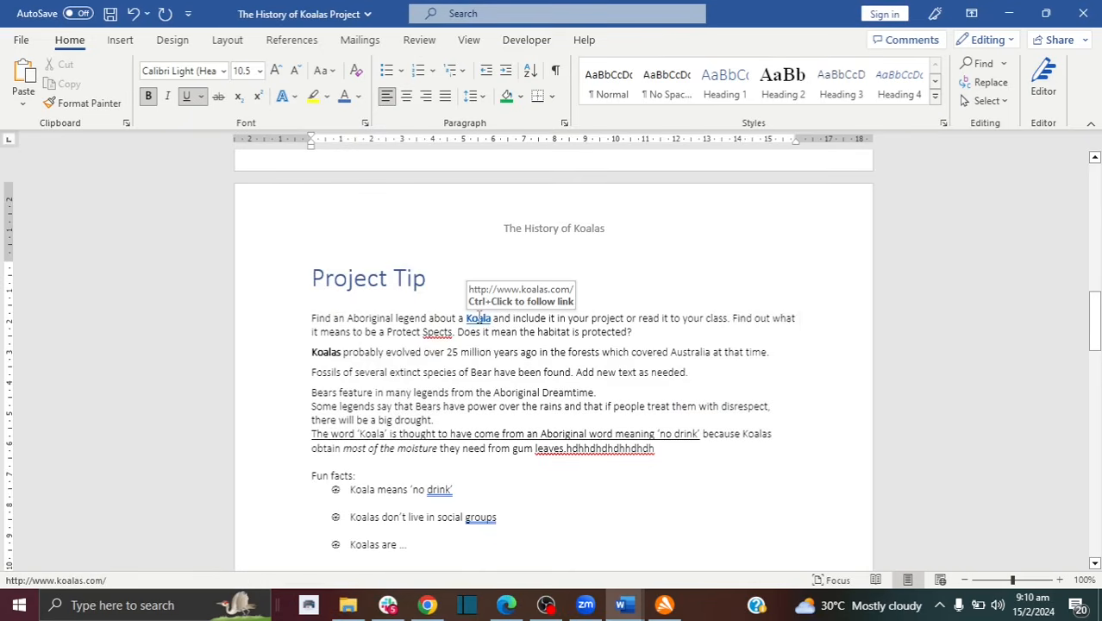
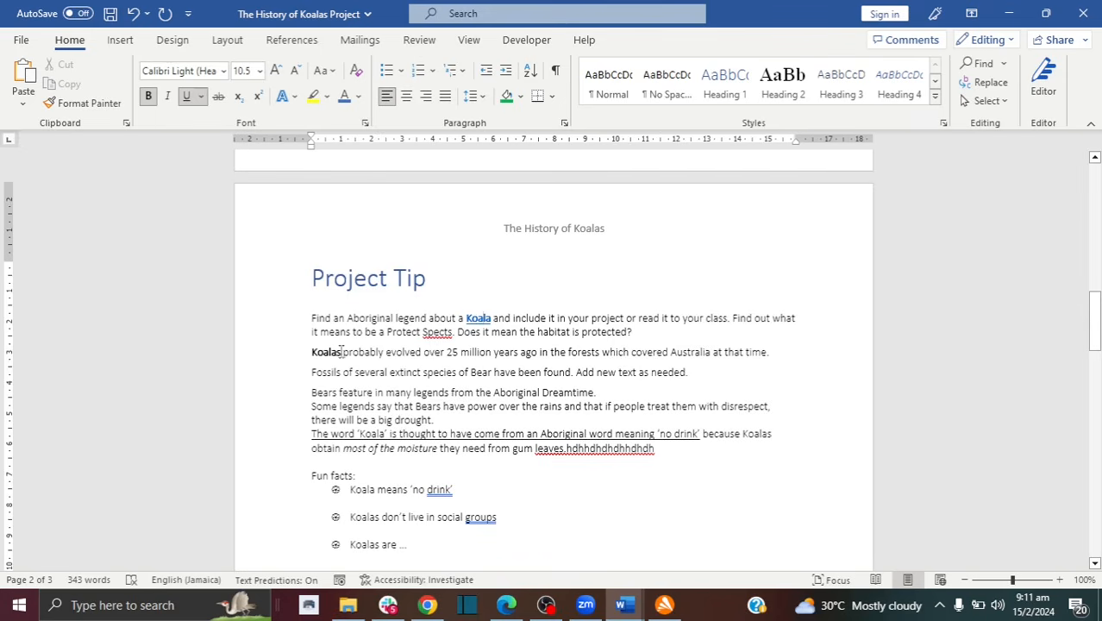
drag(342, 352, 297, 361)
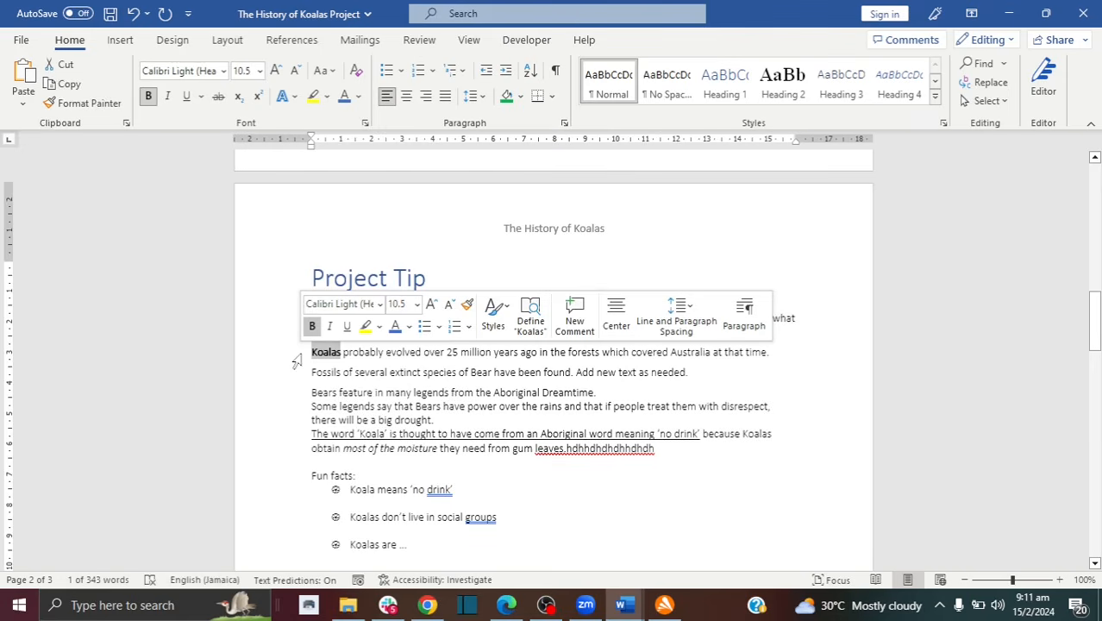
key(ctrl+k)
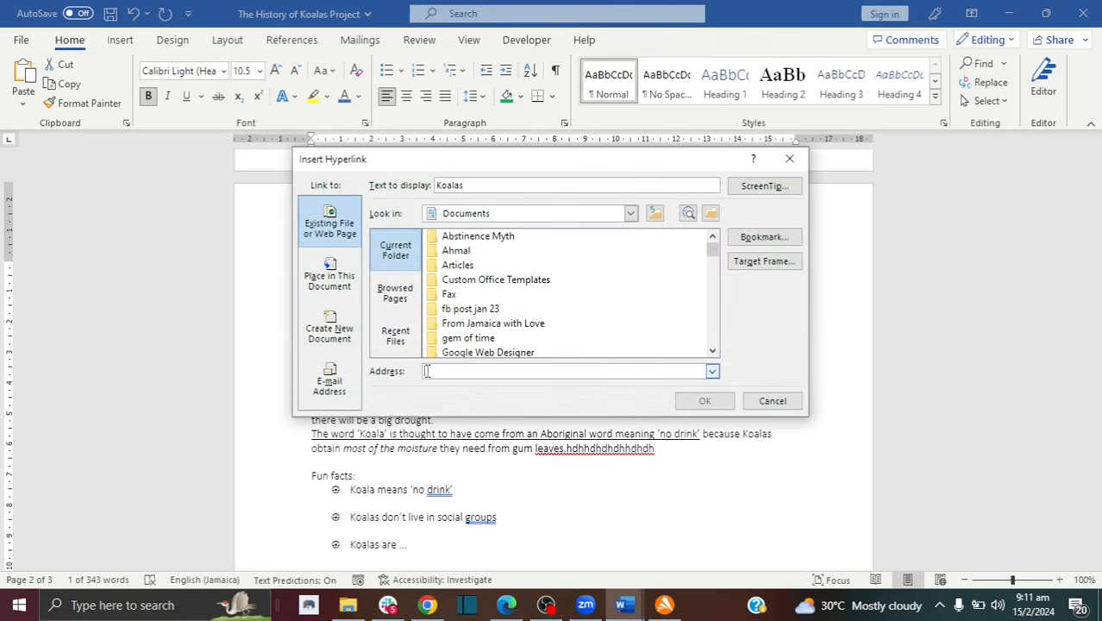
text(ka)
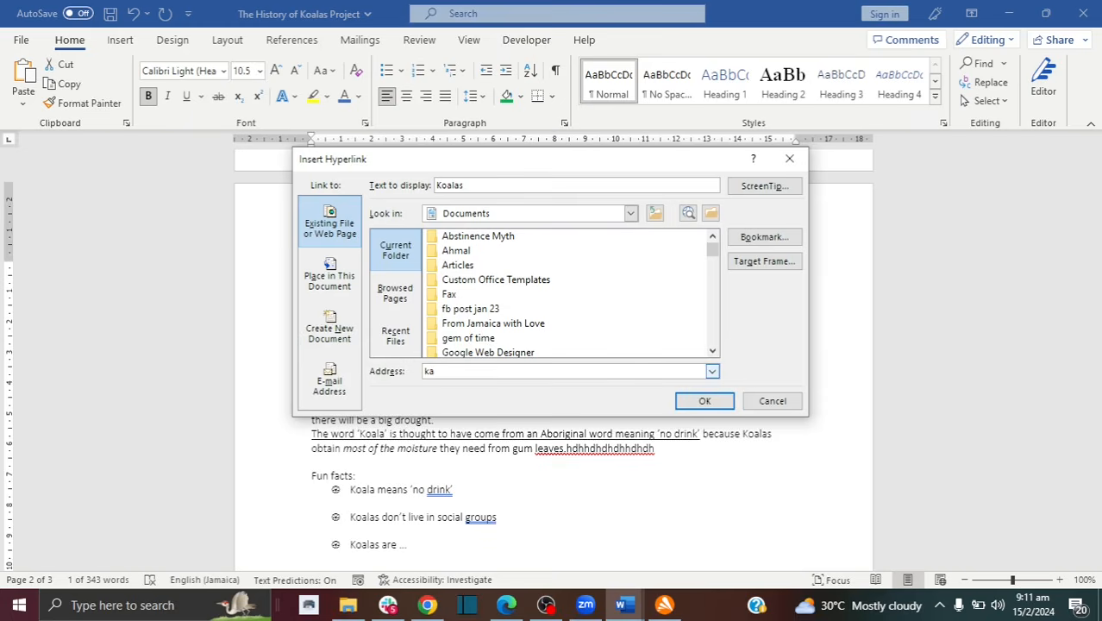
key(BackSpace)
key(BackSpace)
text(www.koalas.com)
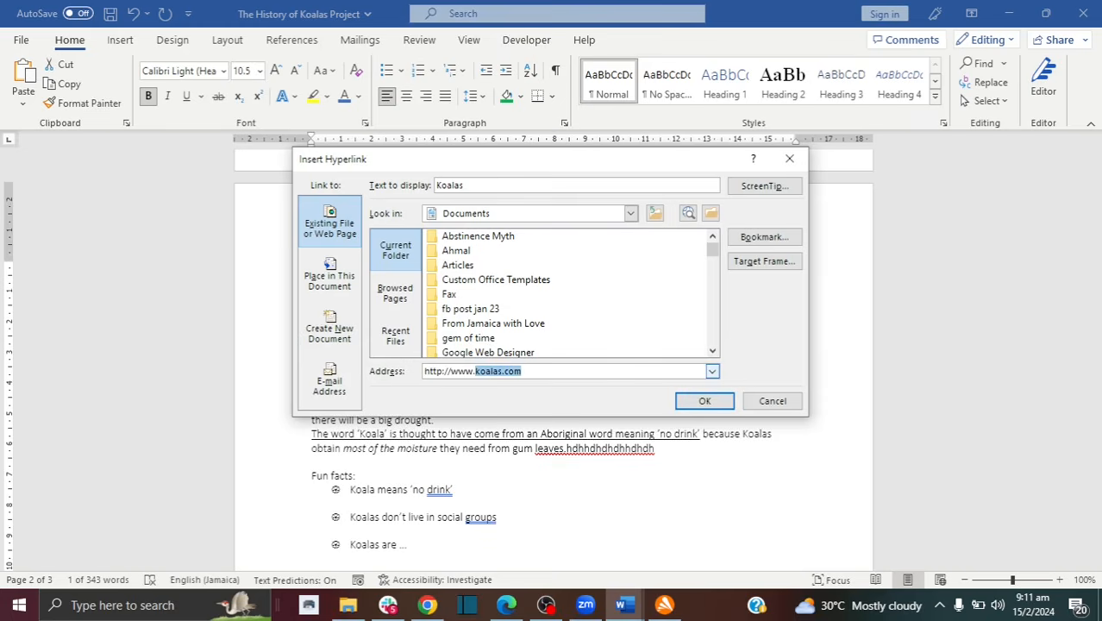
click(703, 402)
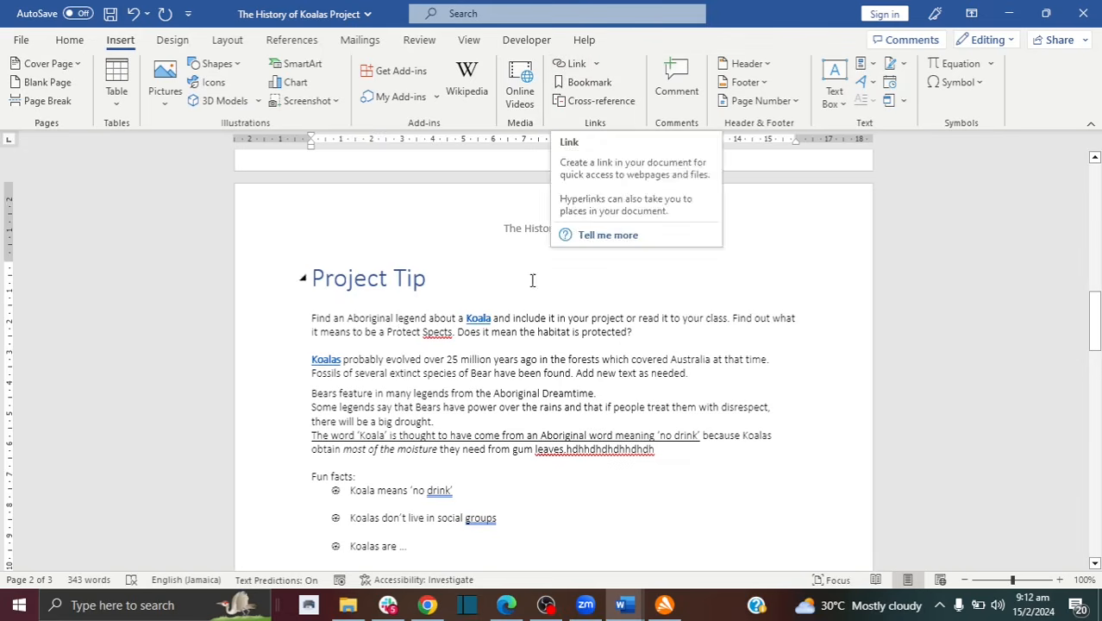
drag(576, 373, 690, 374)
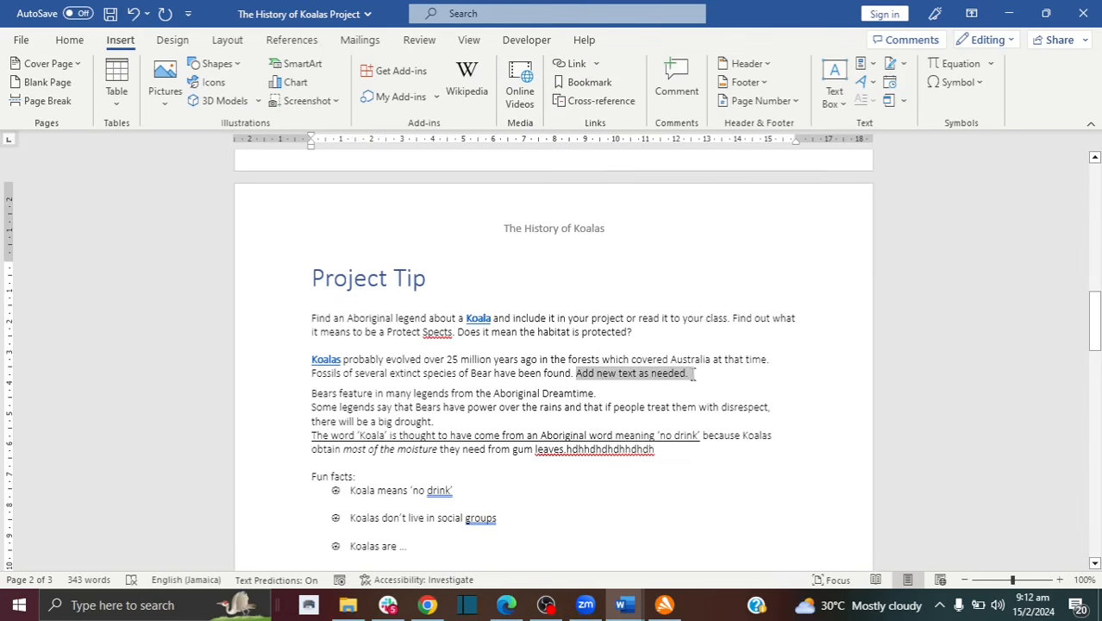
click(577, 67)
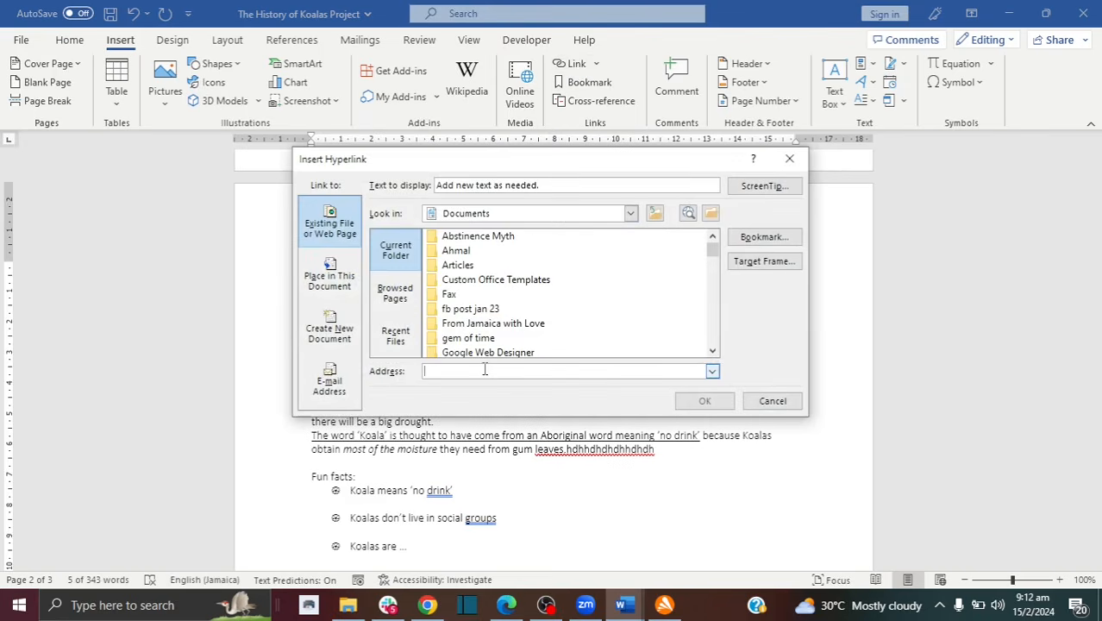
text(www.)
text(google.c)
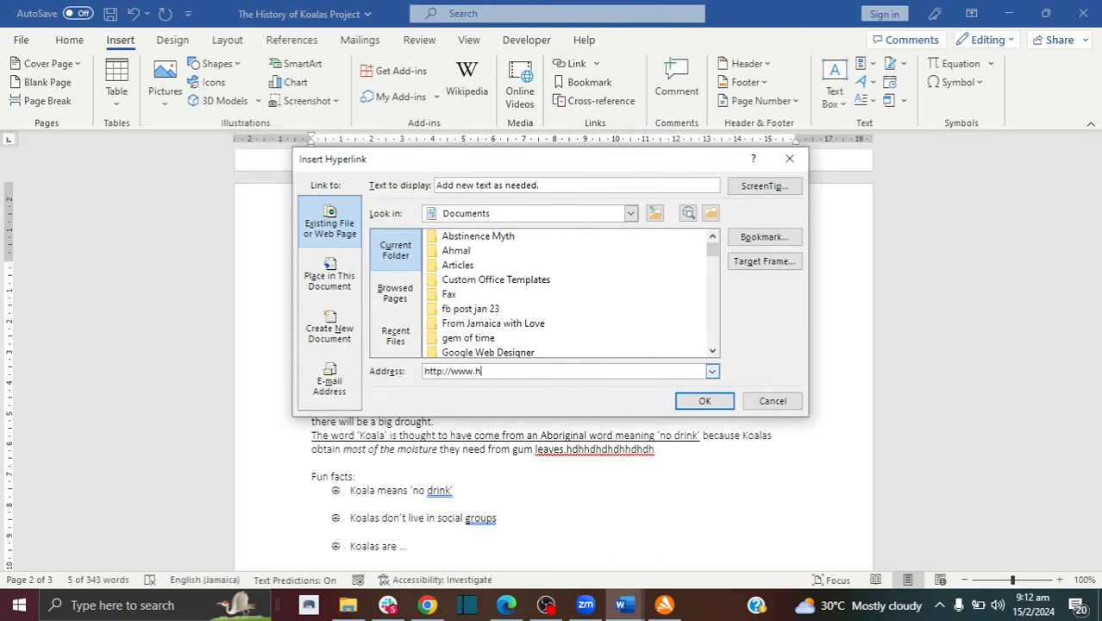
text(om)
key(Return)
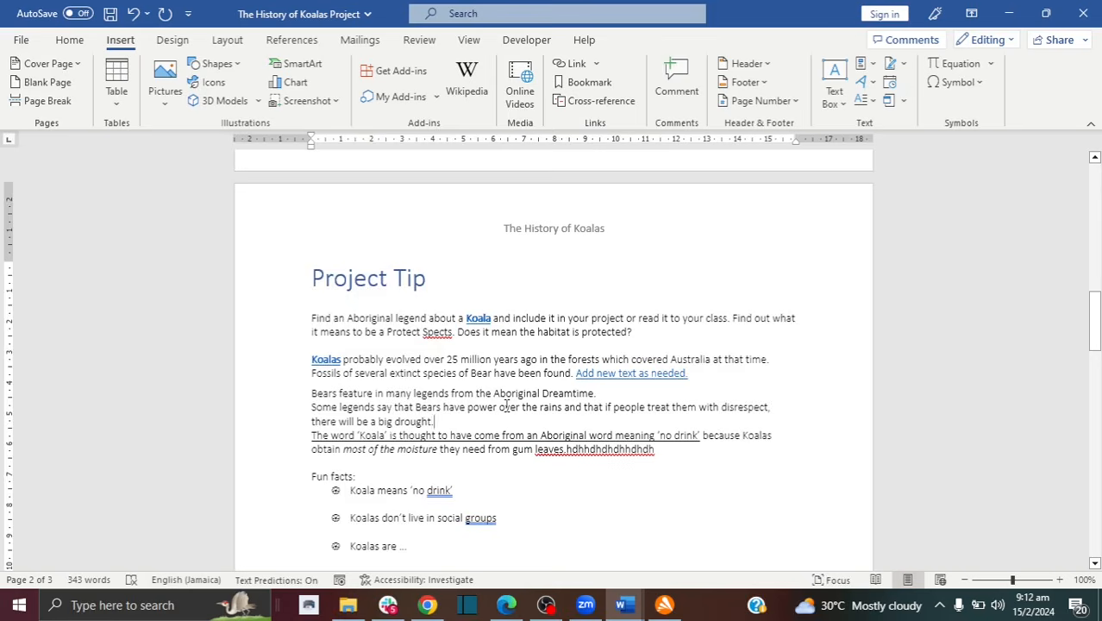
scroll(507, 407, down, 2)
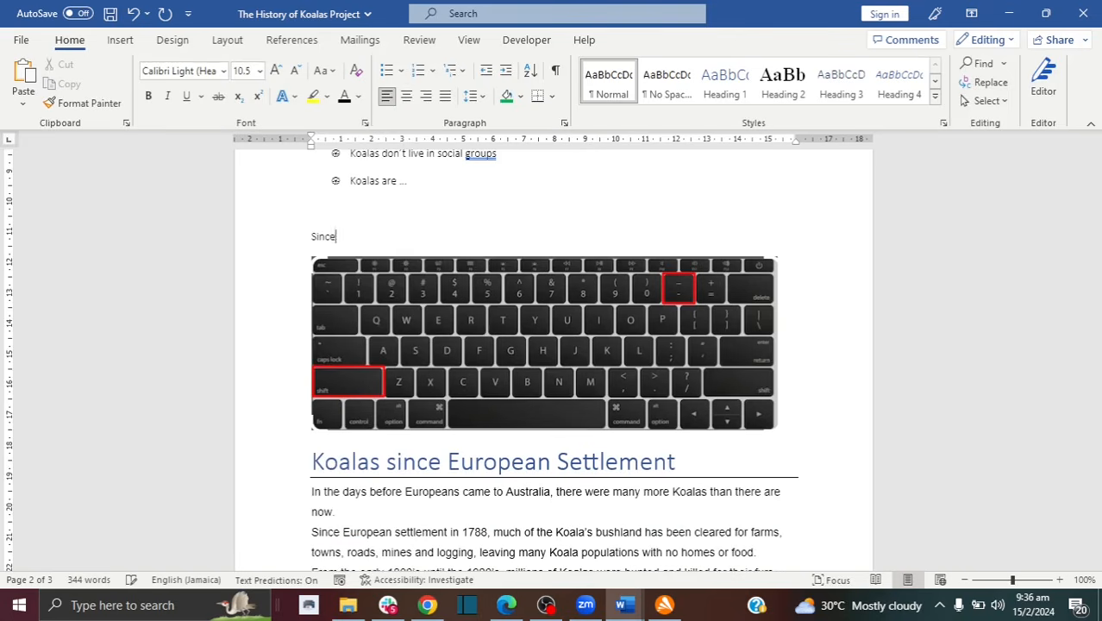
Step: Add the signer's name below 'Sincerely,' with an underscore signature line
key(Return)
key(Return)
key(Return)
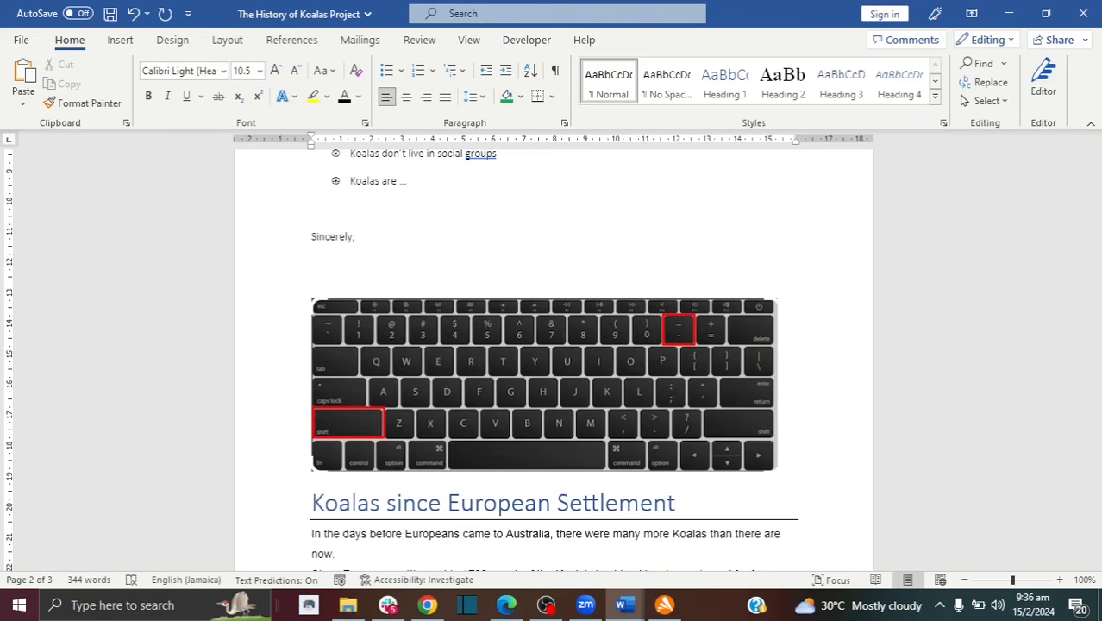
text(Jane Doe)
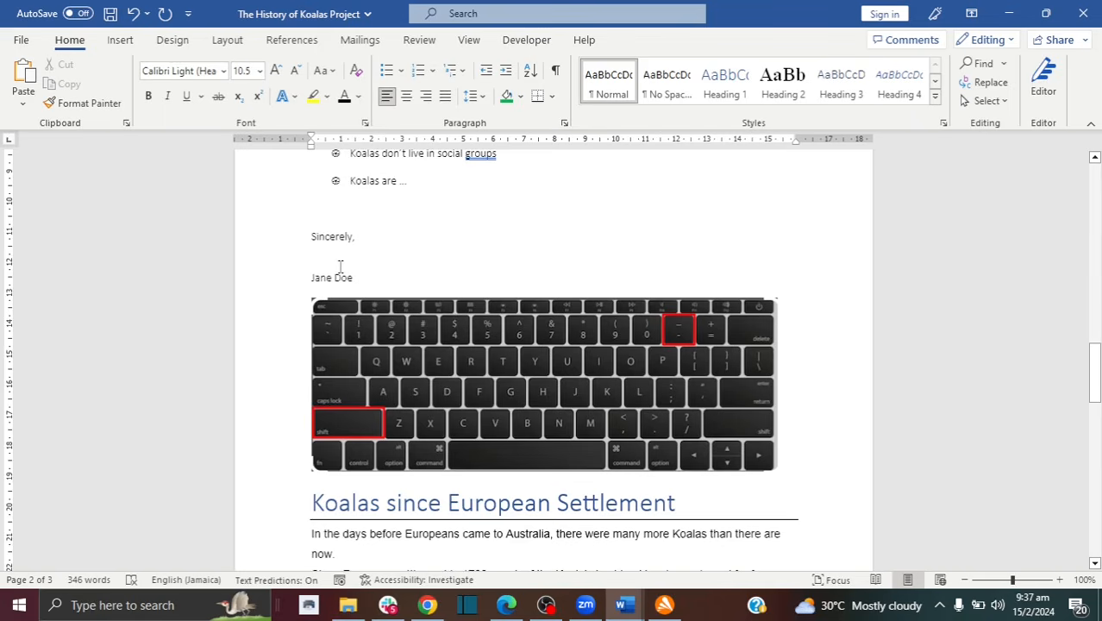
text(_)
text(__)
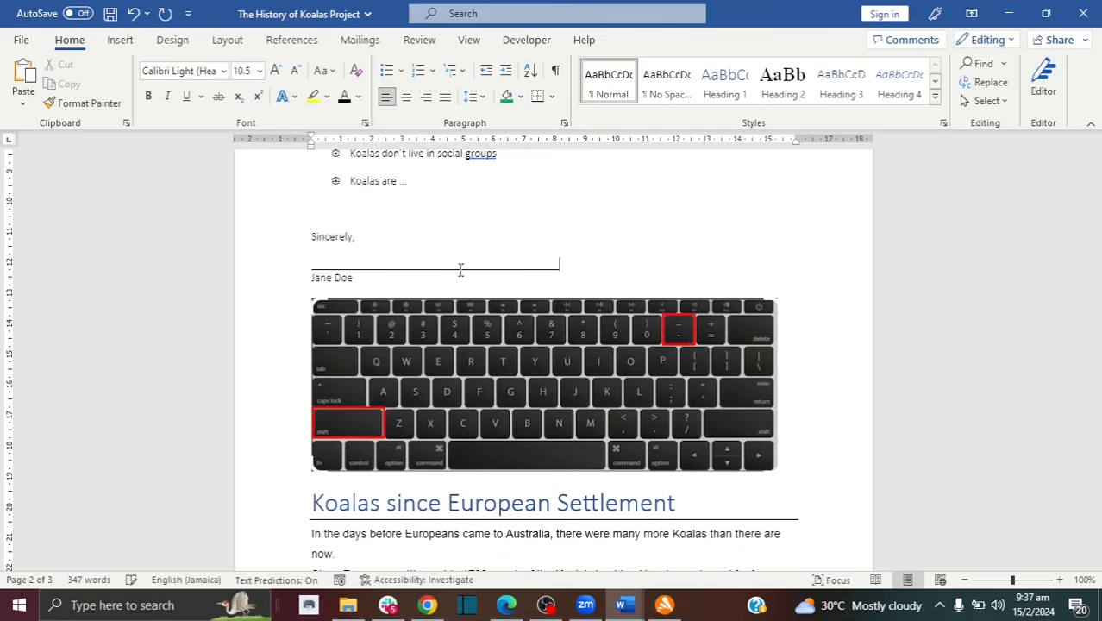
Step: Shorten the signature line by deleting the excess underscores
key(BackSpace)
key(BackSpace)
key(BackSpace)
key(BackSpace)
drag(520, 270, 423, 267)
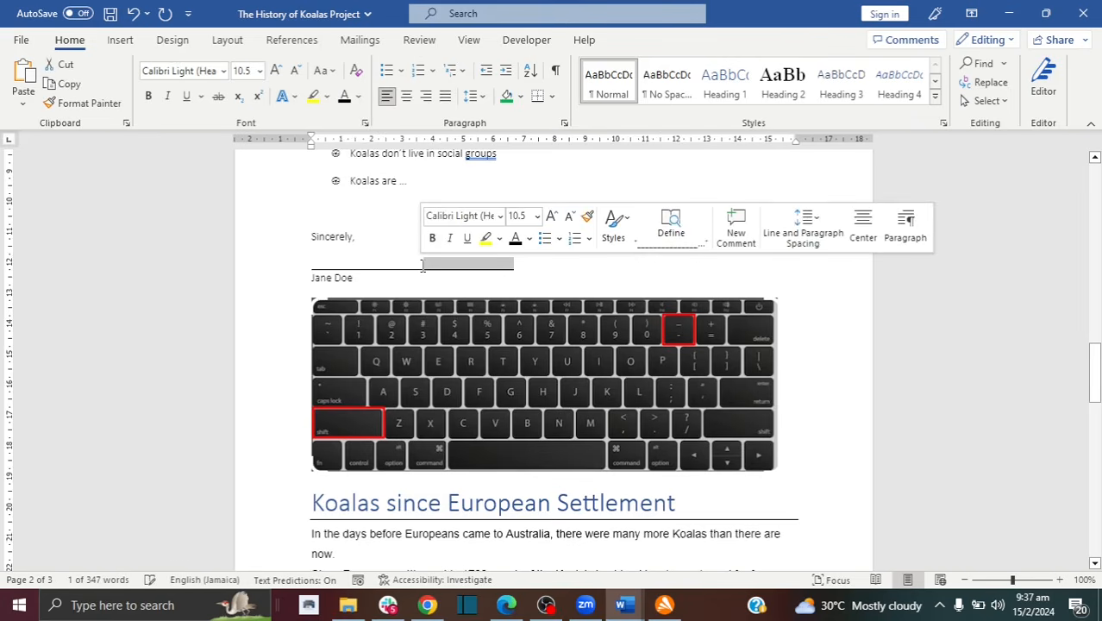
key(Delete)
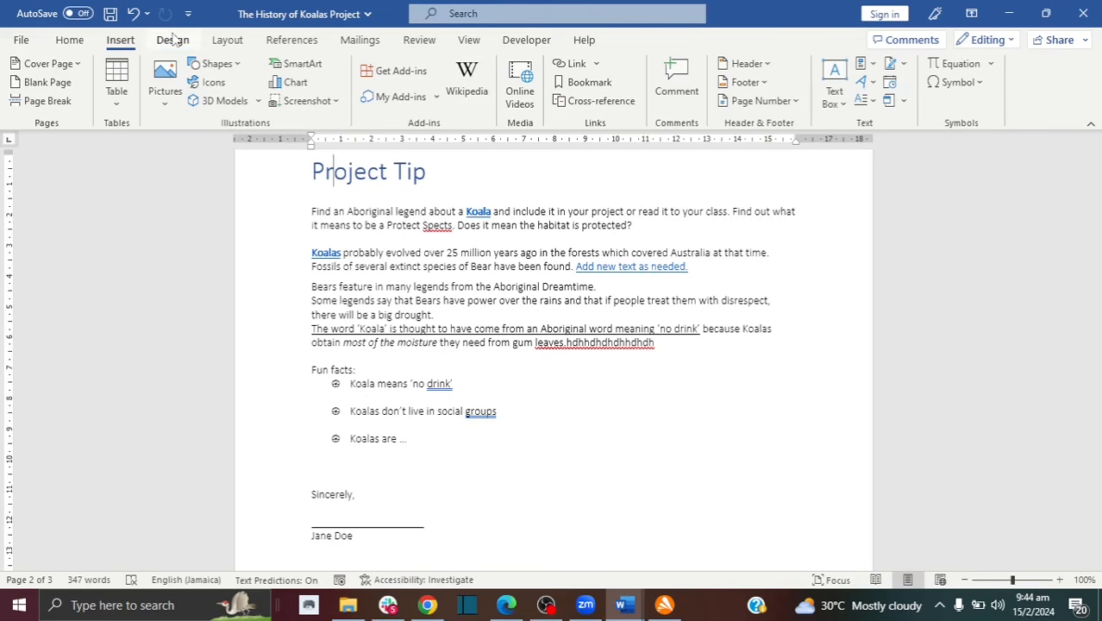
Step: Apply the Black & White (Numbered) style set from the Design tab
click(172, 39)
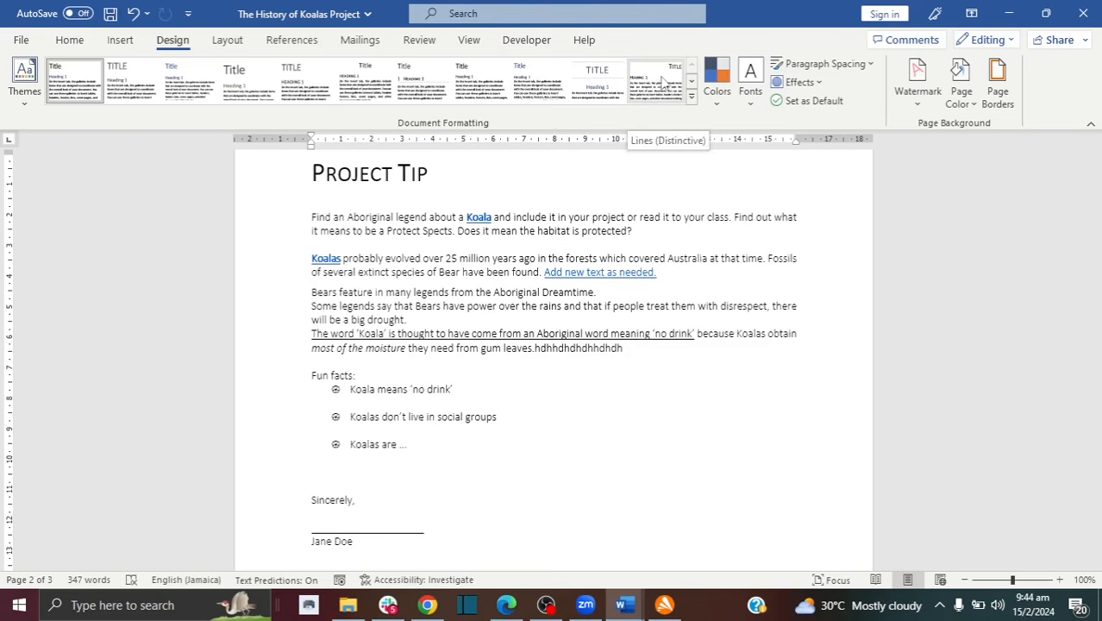
click(418, 79)
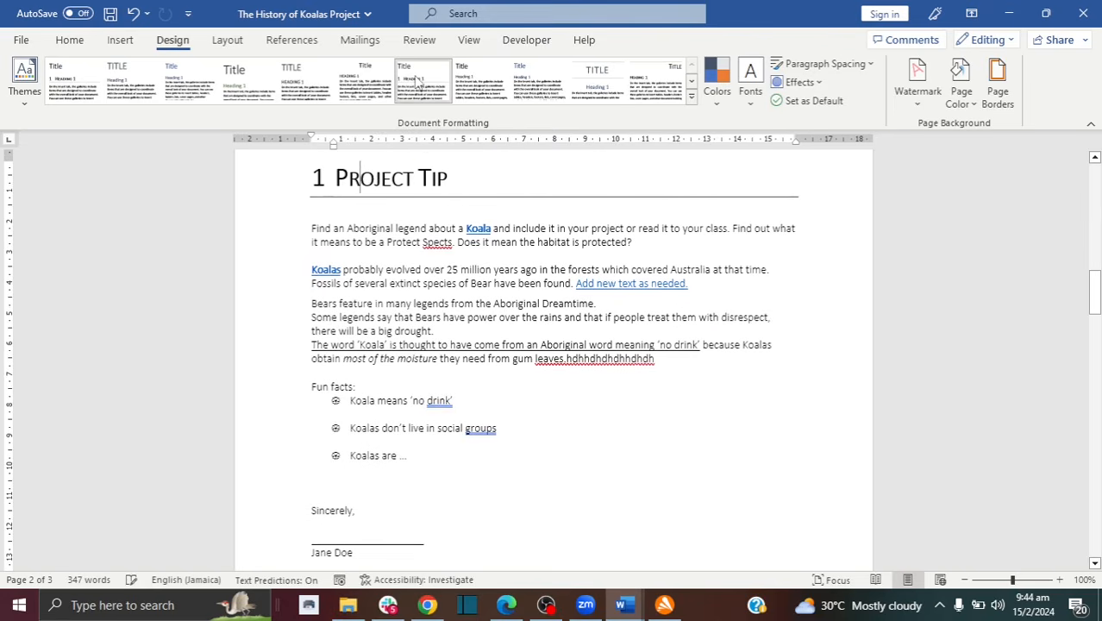
drag(1095, 276, 1096, 389)
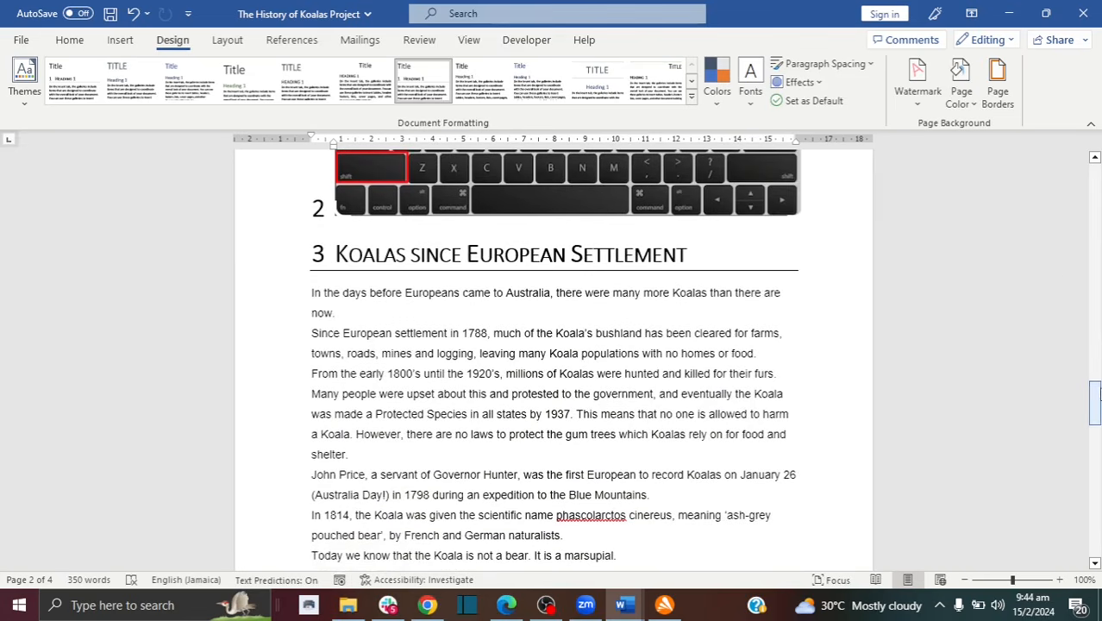
scroll(362, 225, up, 3)
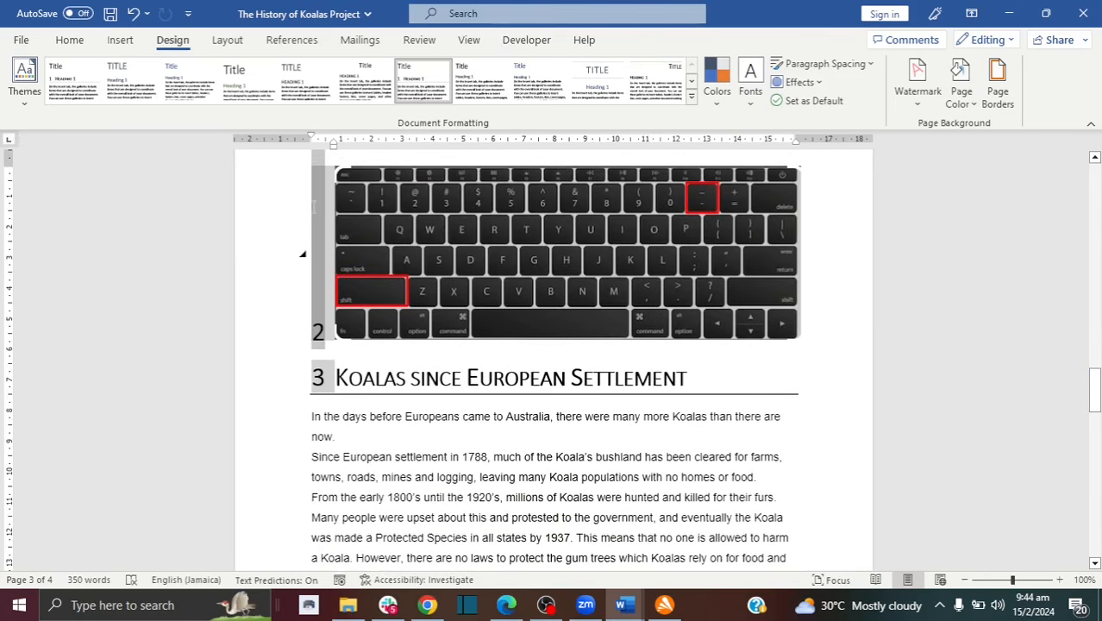
Step: Delete the keyboard picture and the empty numbered heading line
click(442, 237)
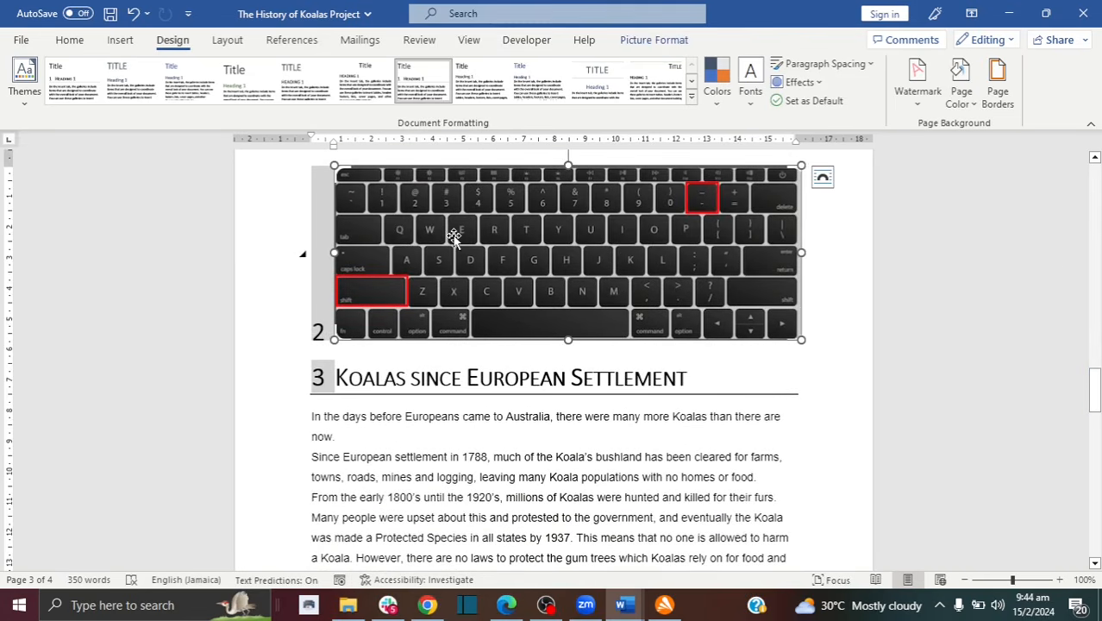
key(Delete)
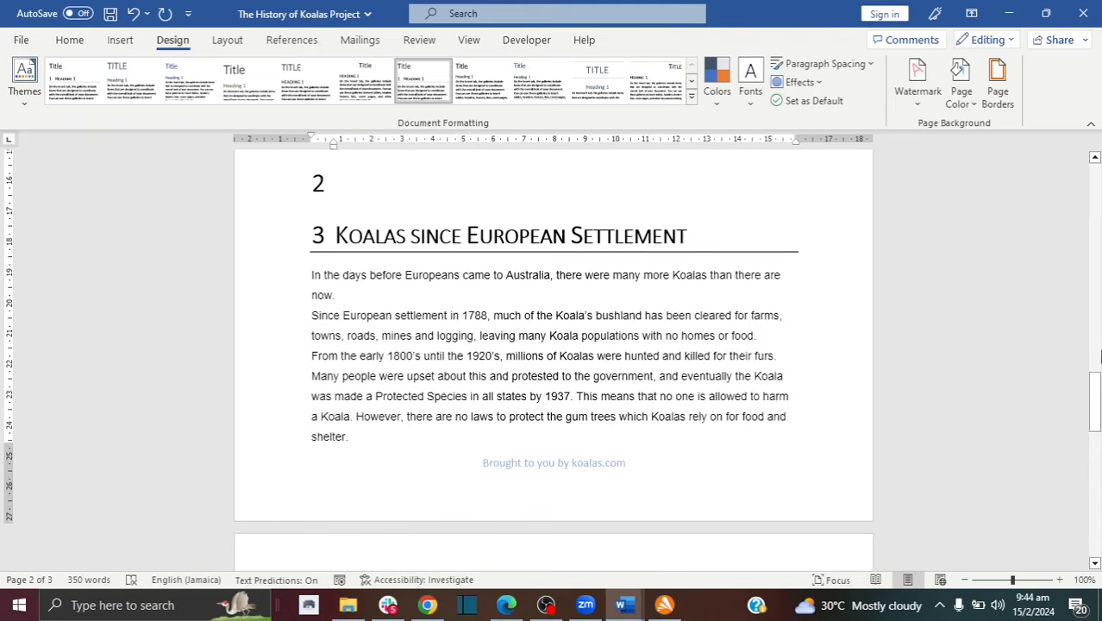
drag(1096, 376, 1095, 349)
key(BackSpace)
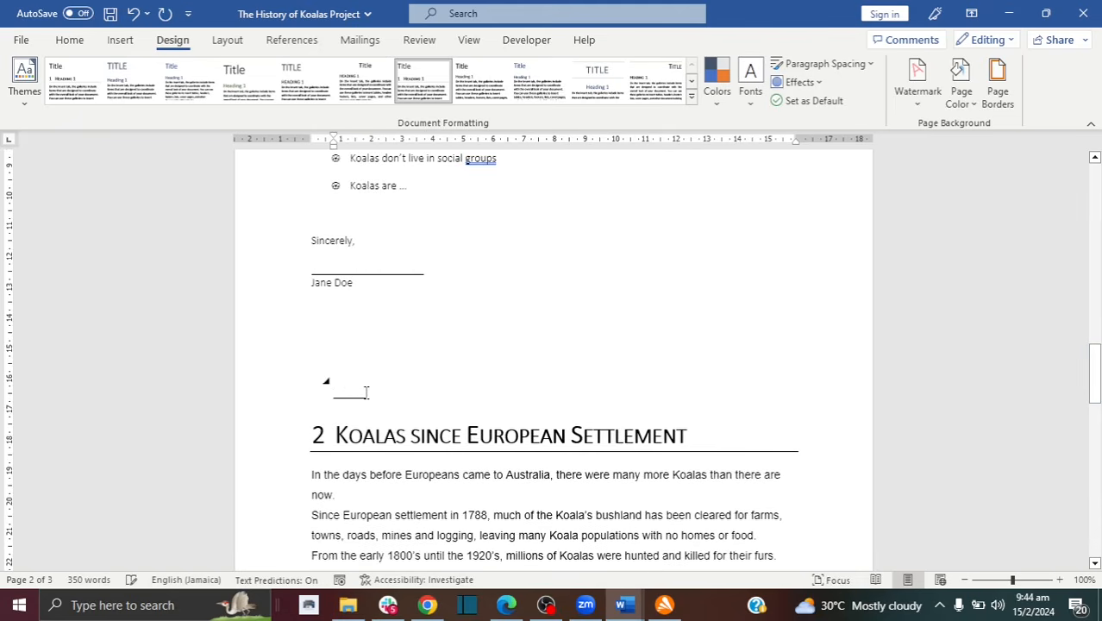
drag(1096, 380, 1098, 292)
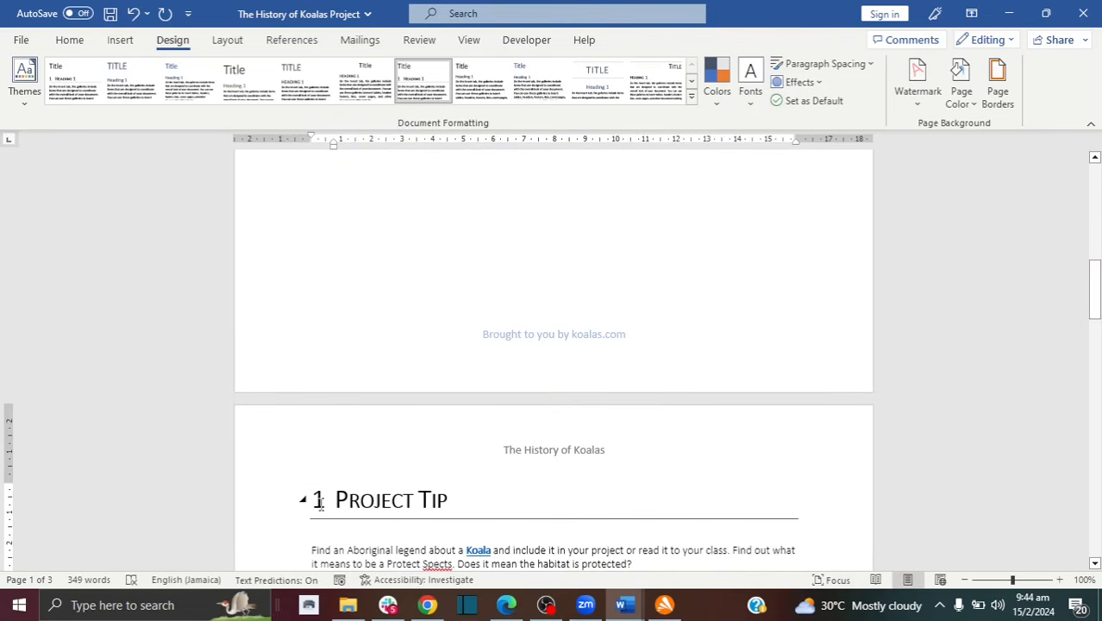
Step: Apply the style set with uppercase headings on blue banners
click(691, 81)
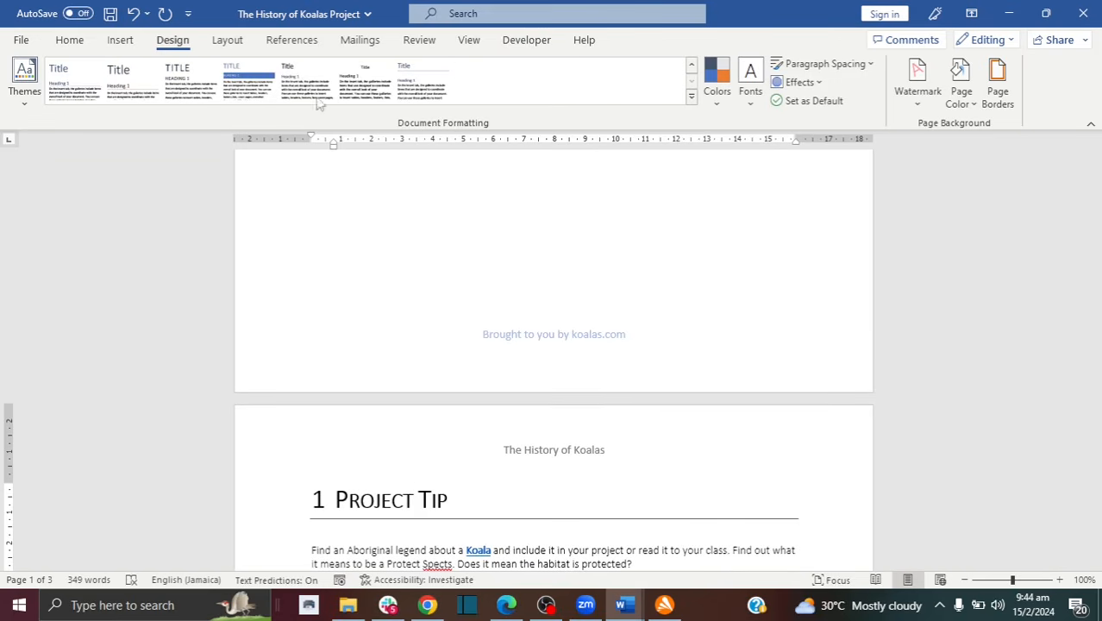
click(259, 100)
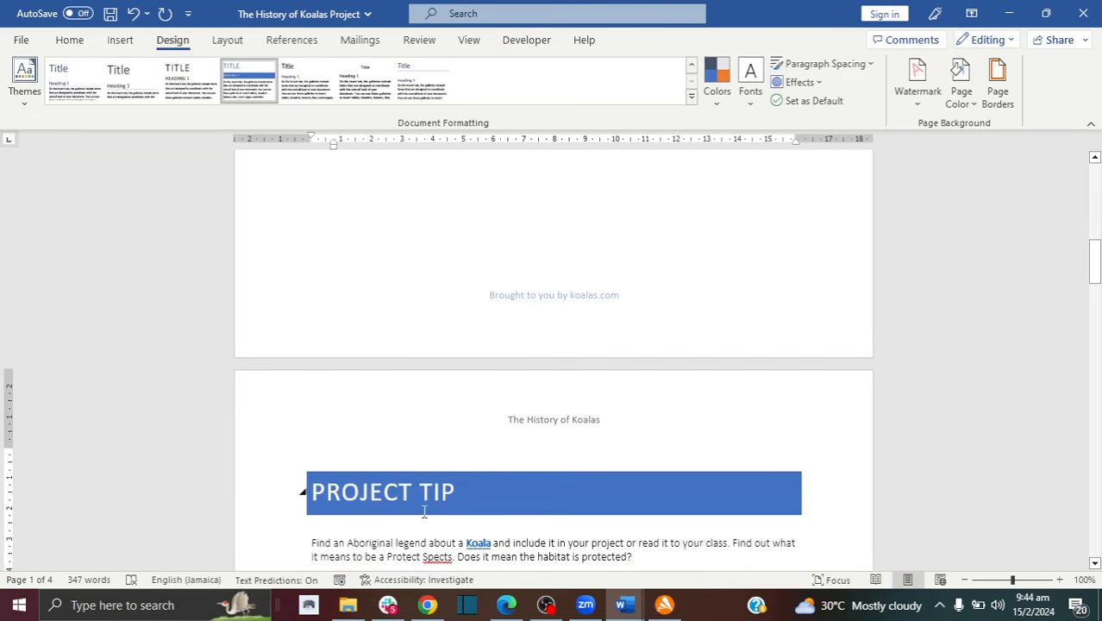
drag(1095, 269, 1097, 274)
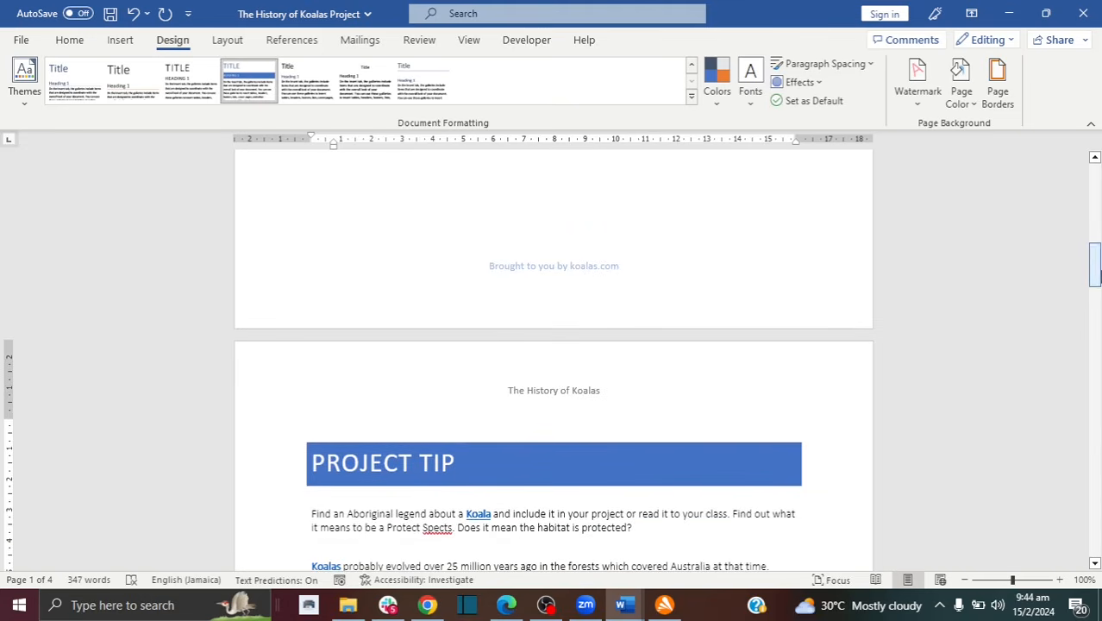
Step: Apply the CONFIDENTIAL 1 watermark and scroll through the pages to check it
click(912, 103)
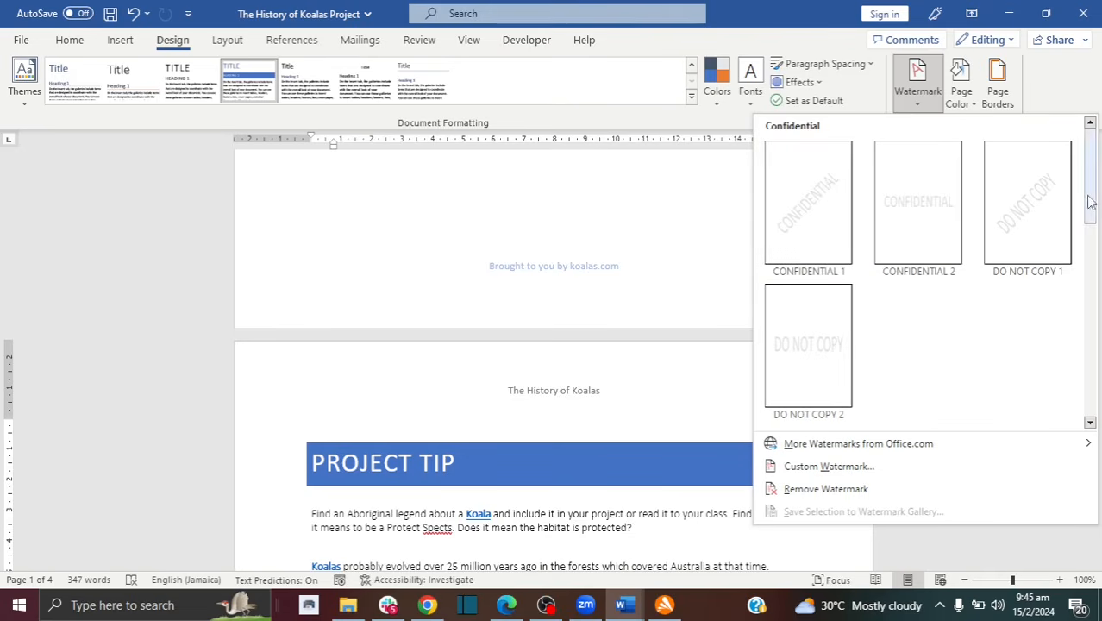
drag(1087, 205, 1098, 385)
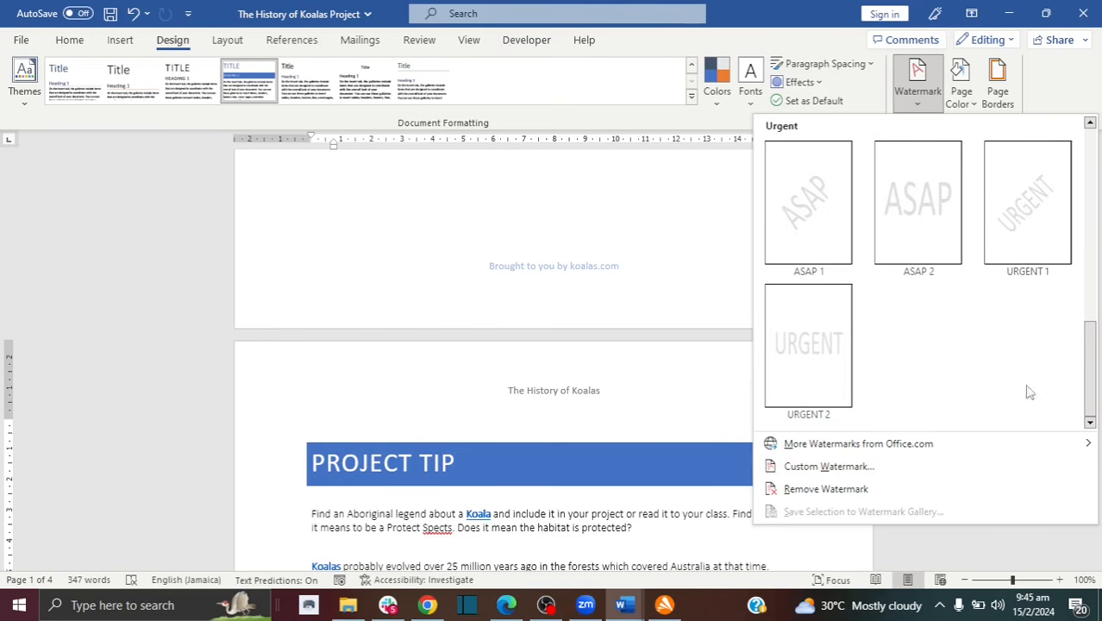
drag(1097, 363, 1097, 148)
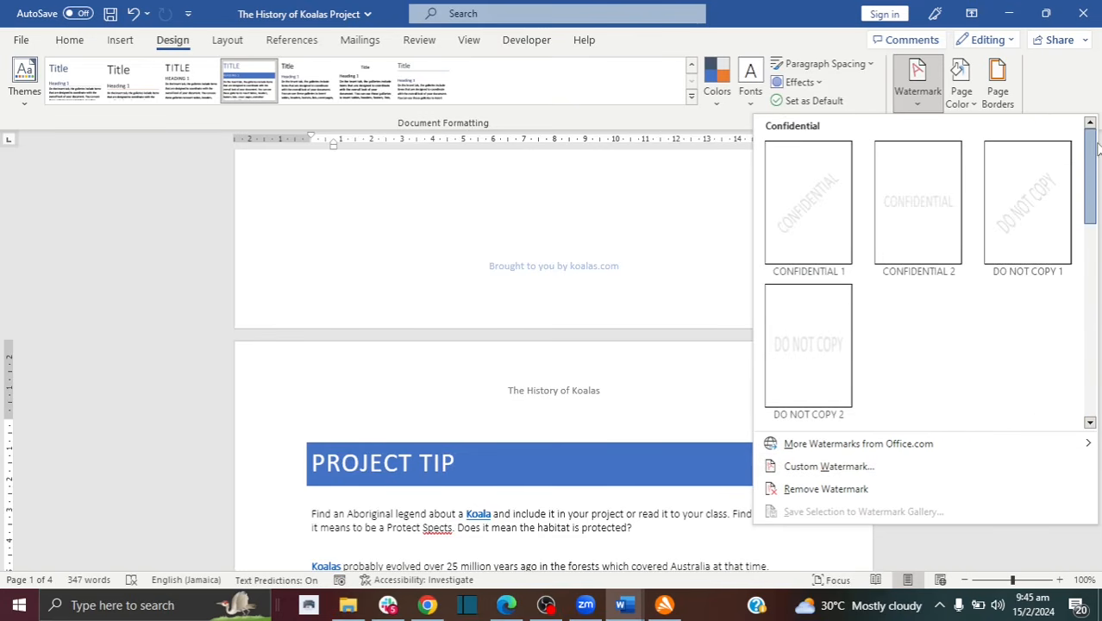
click(826, 222)
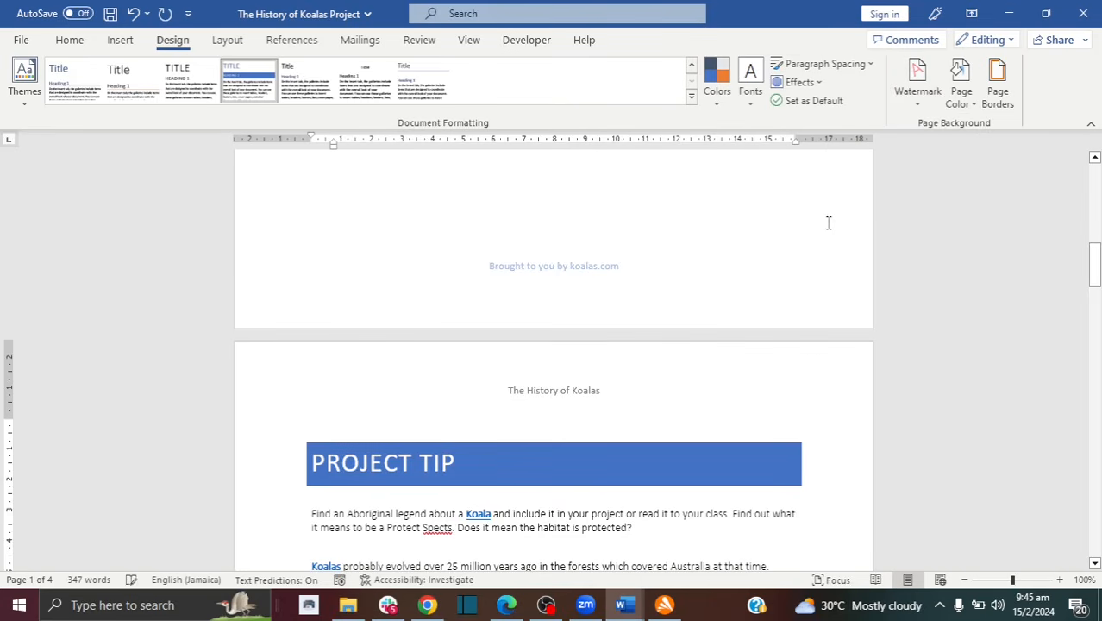
drag(1097, 297, 1097, 269)
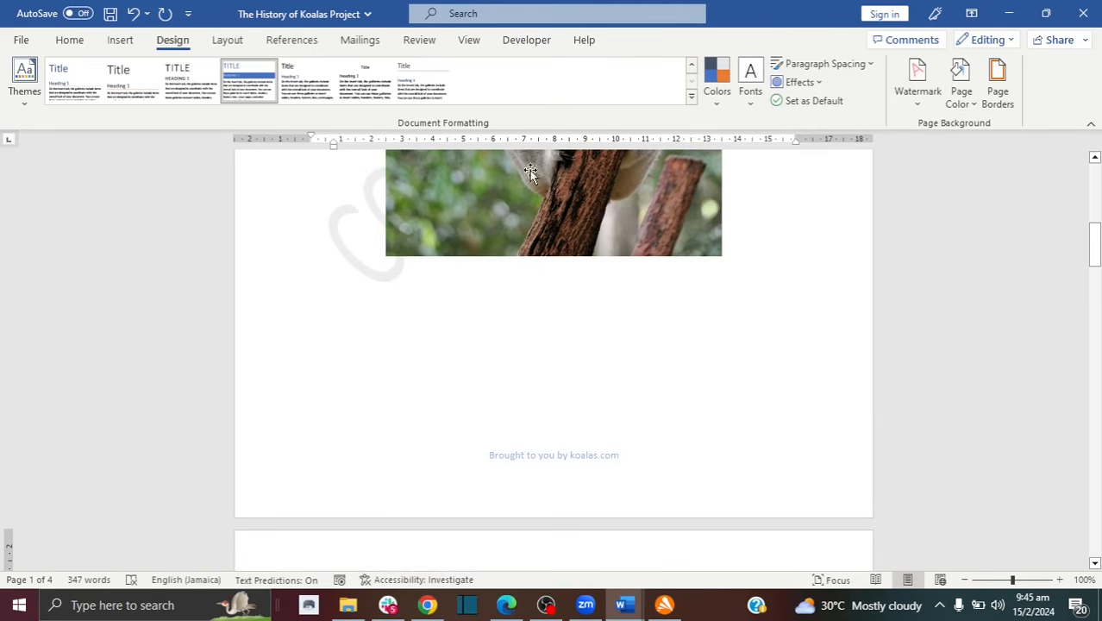
drag(1095, 252, 1096, 421)
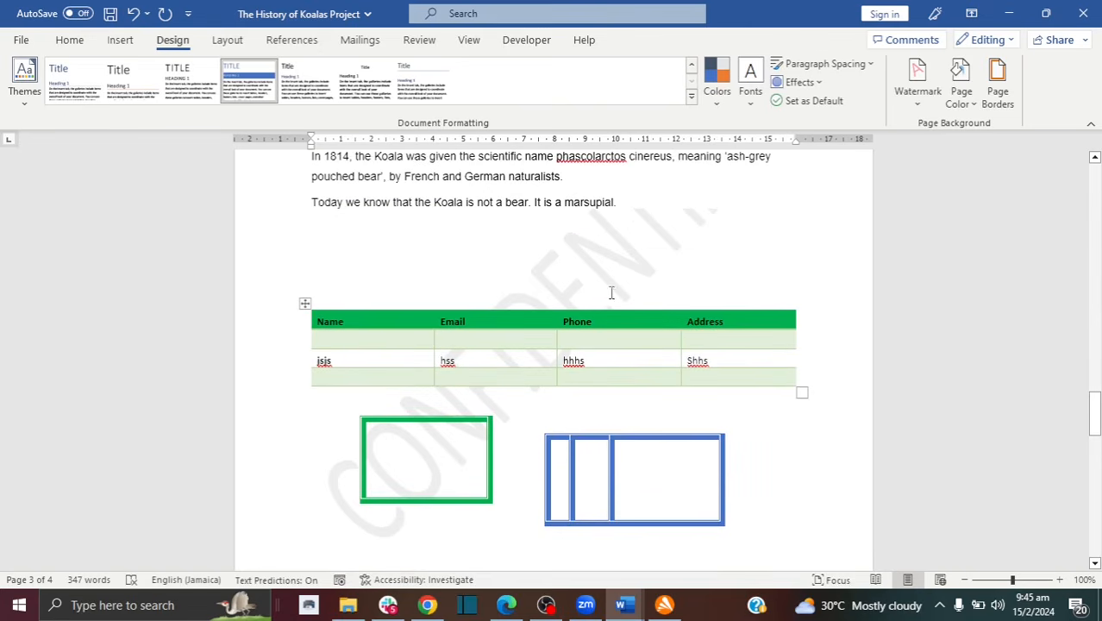
Step: Clear the CONFIDENTIAL watermark using Remove Watermark
click(610, 289)
click(596, 248)
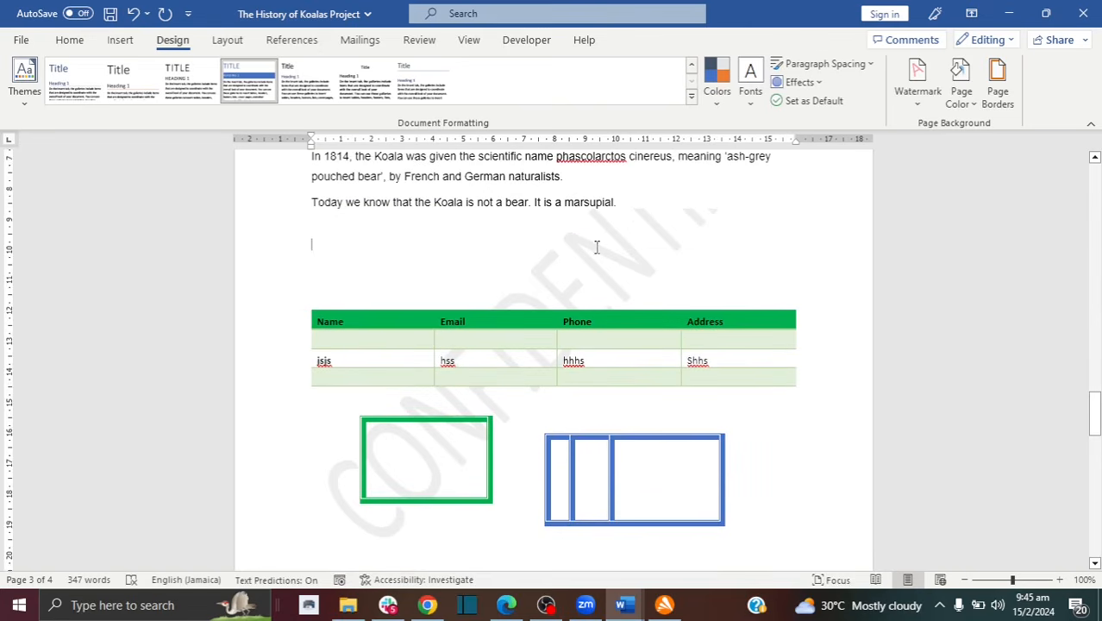
click(918, 86)
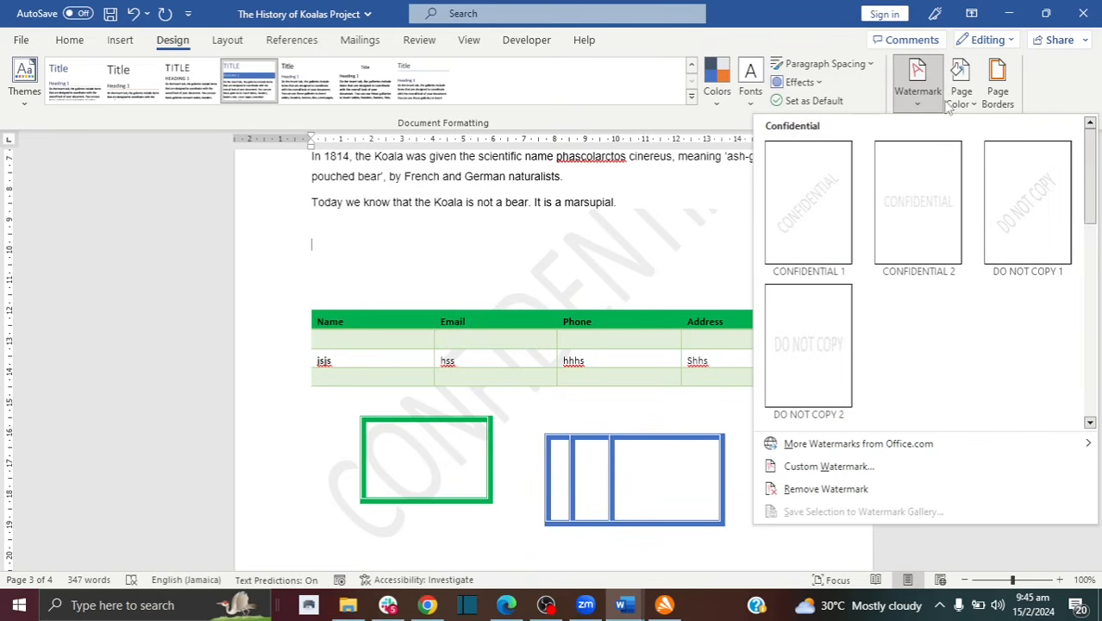
click(704, 195)
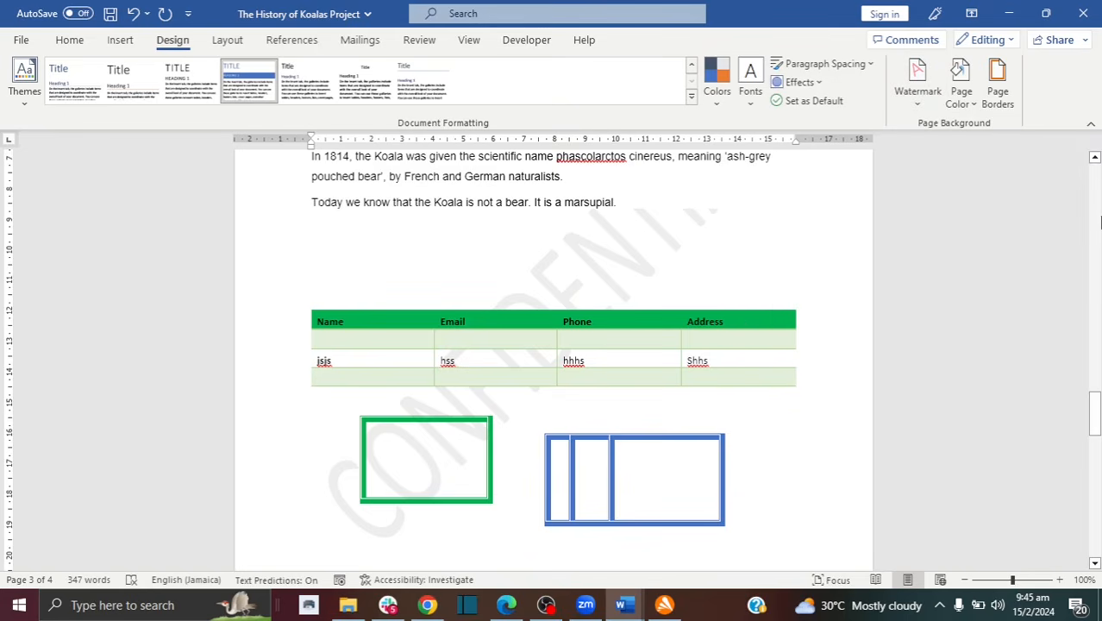
click(902, 104)
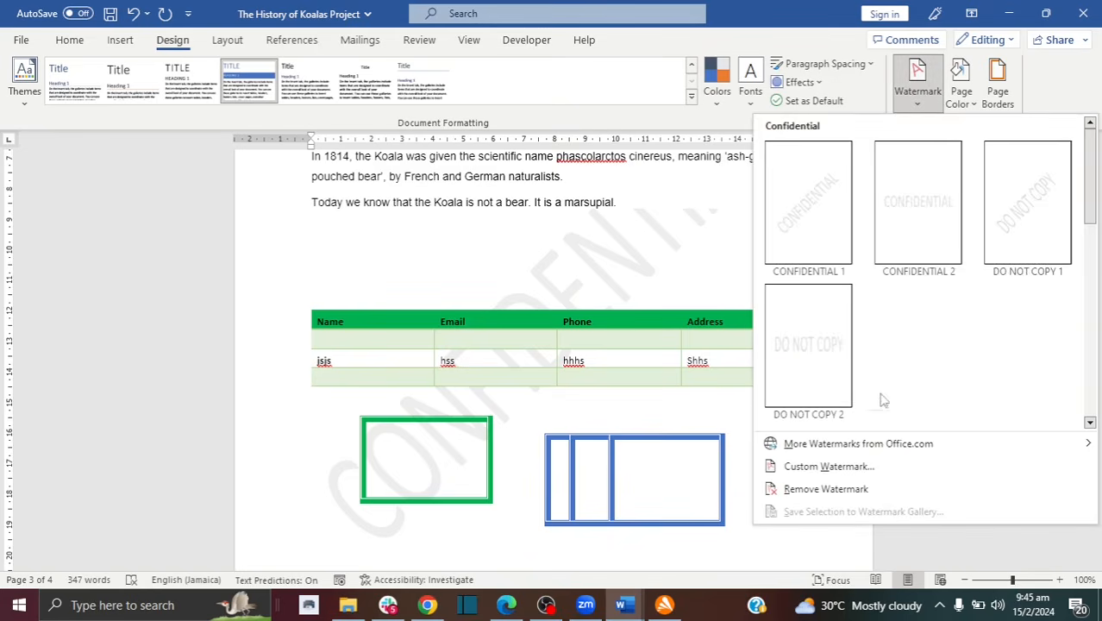
click(825, 488)
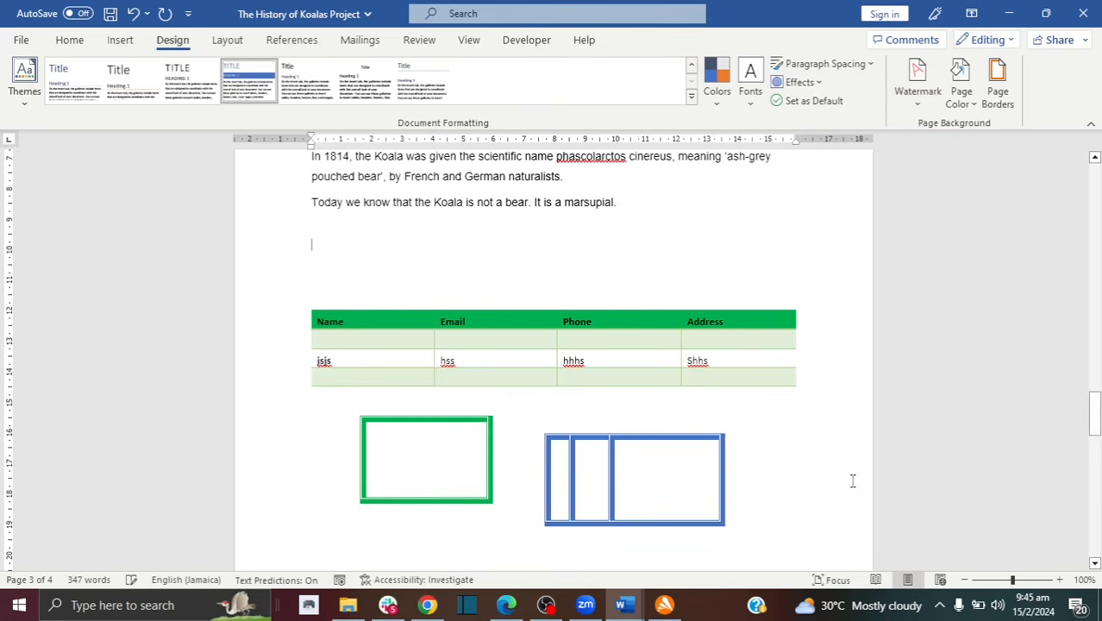
Step: Set the page colour to Orange, Accent 2, Lighter 80%, then change it to White
click(964, 105)
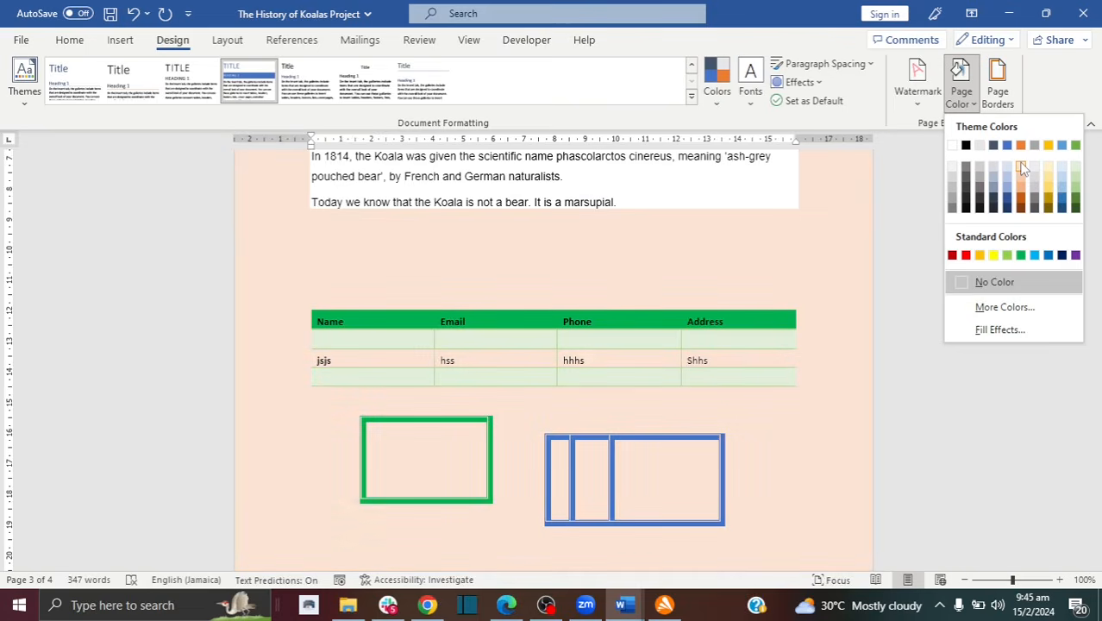
click(1021, 168)
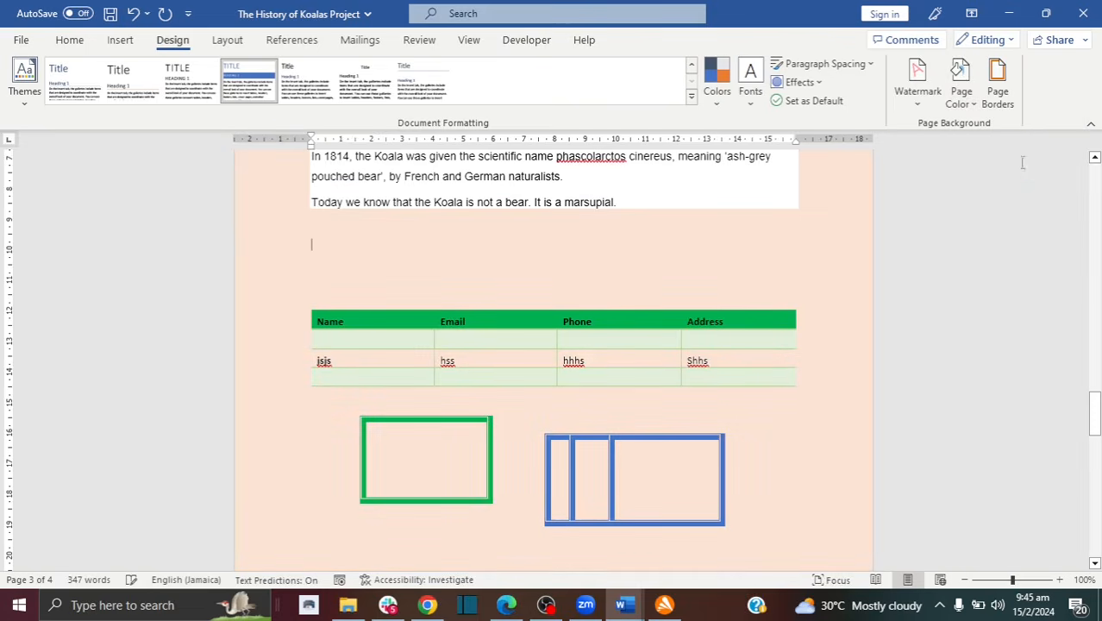
drag(1095, 398, 1101, 262)
click(962, 95)
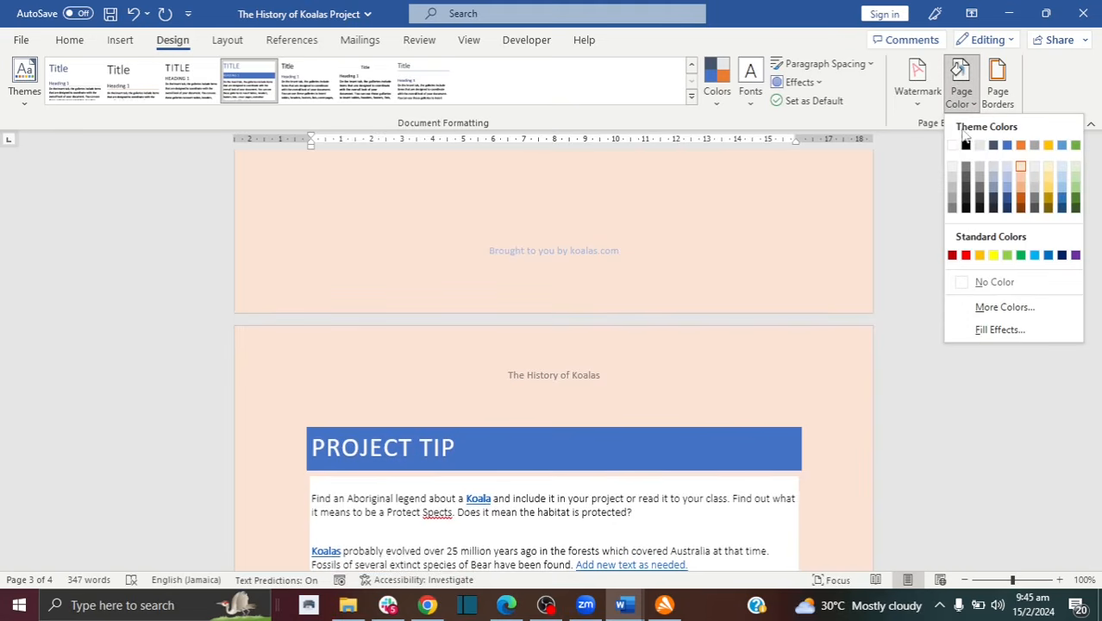
click(953, 146)
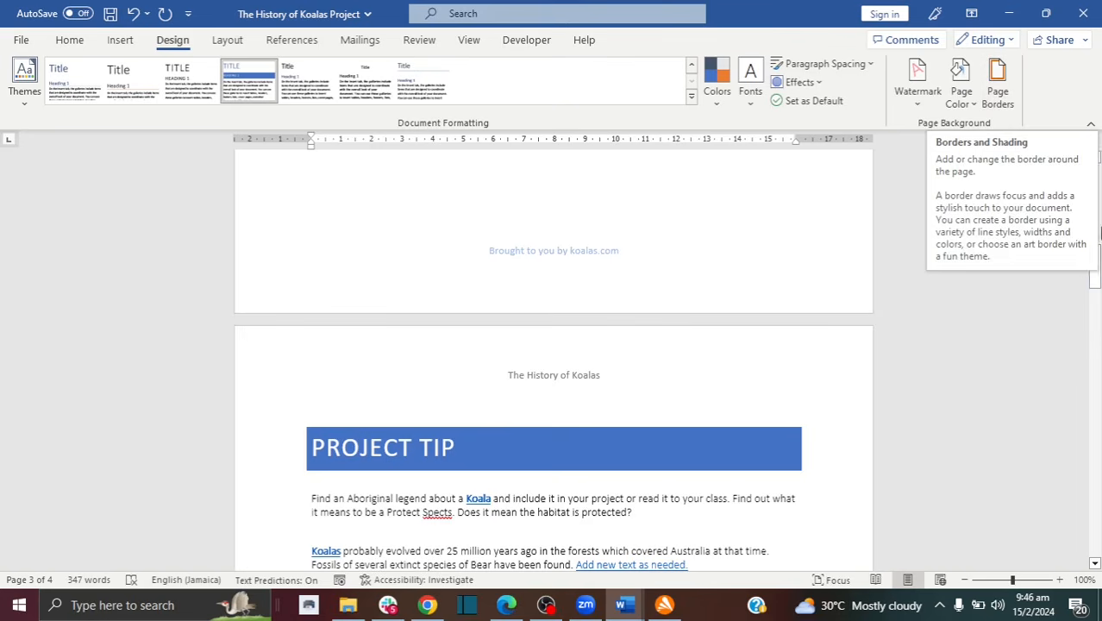
drag(1097, 252, 1097, 177)
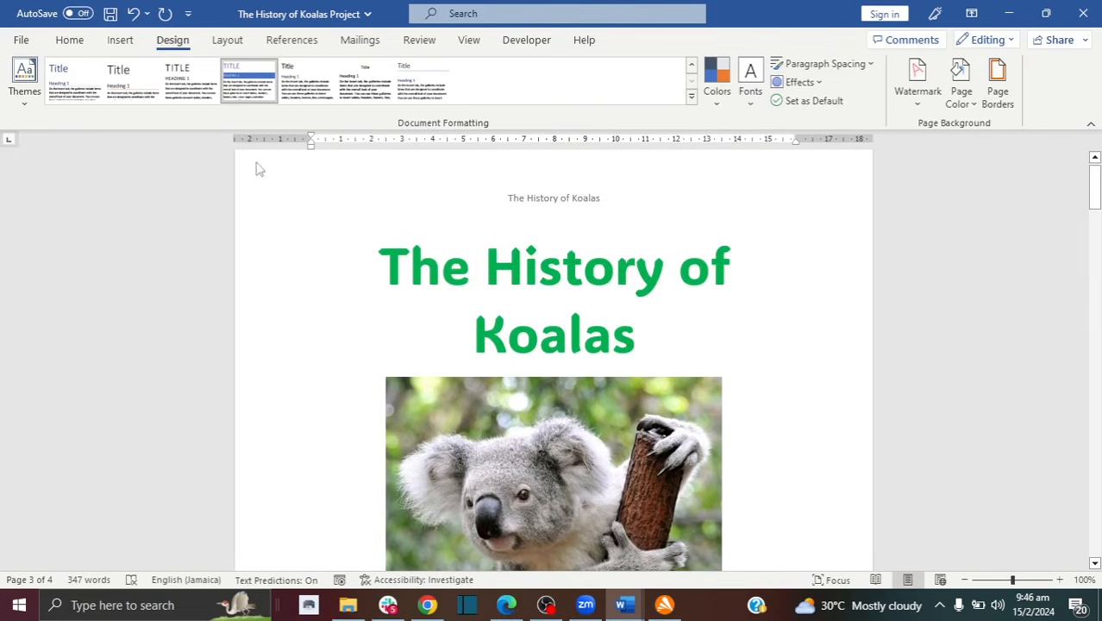
drag(1092, 167, 1097, 392)
click(582, 336)
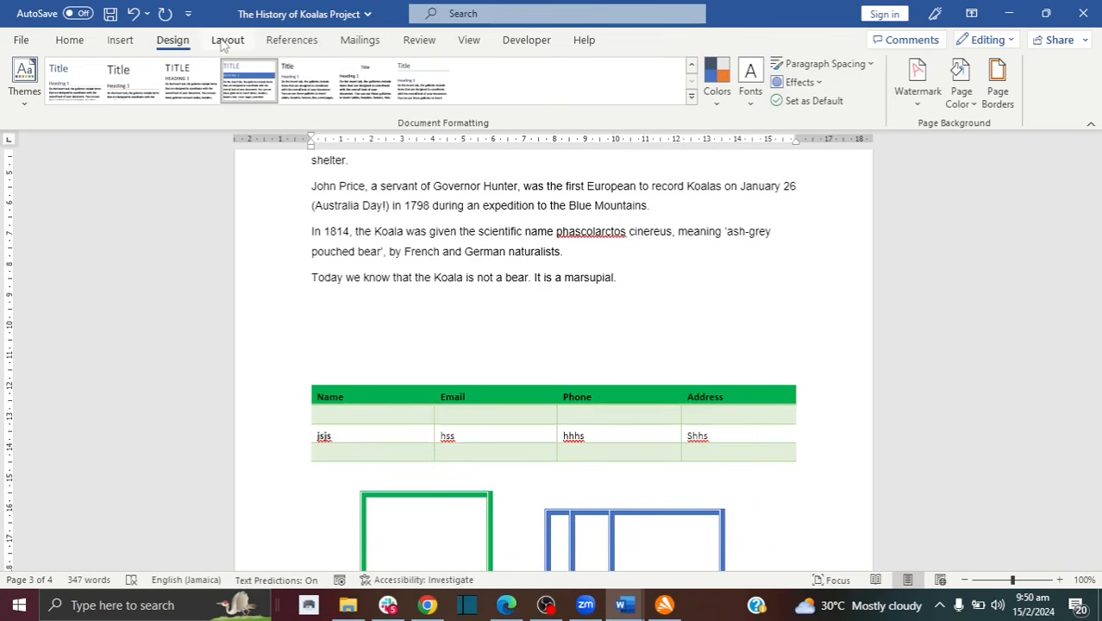
Step: Switch the koala document pages to landscape orientation
click(225, 43)
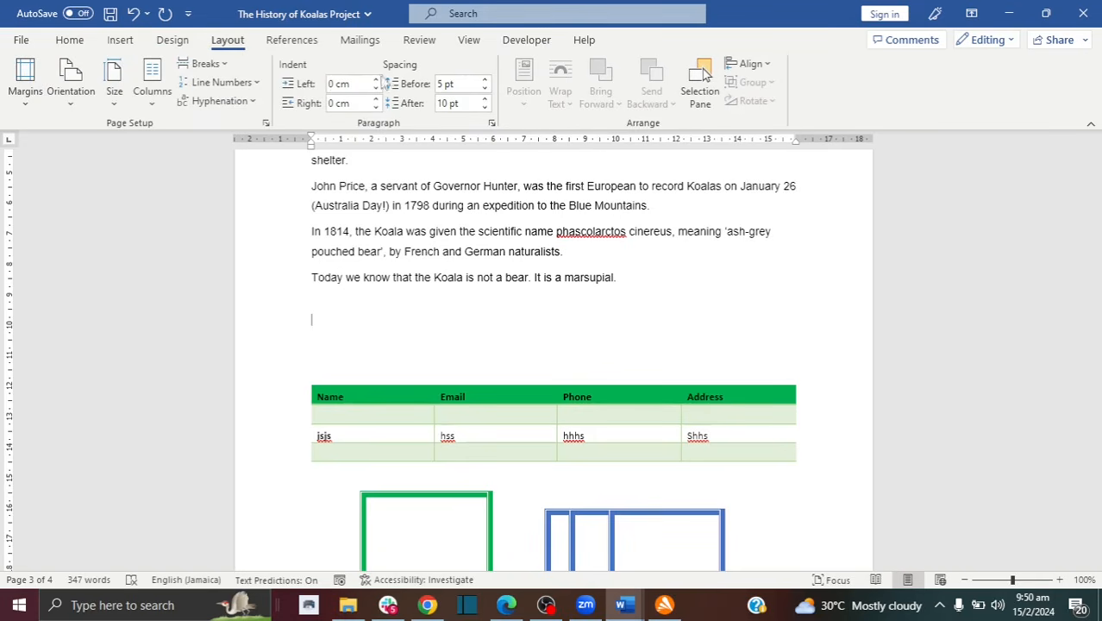
click(73, 107)
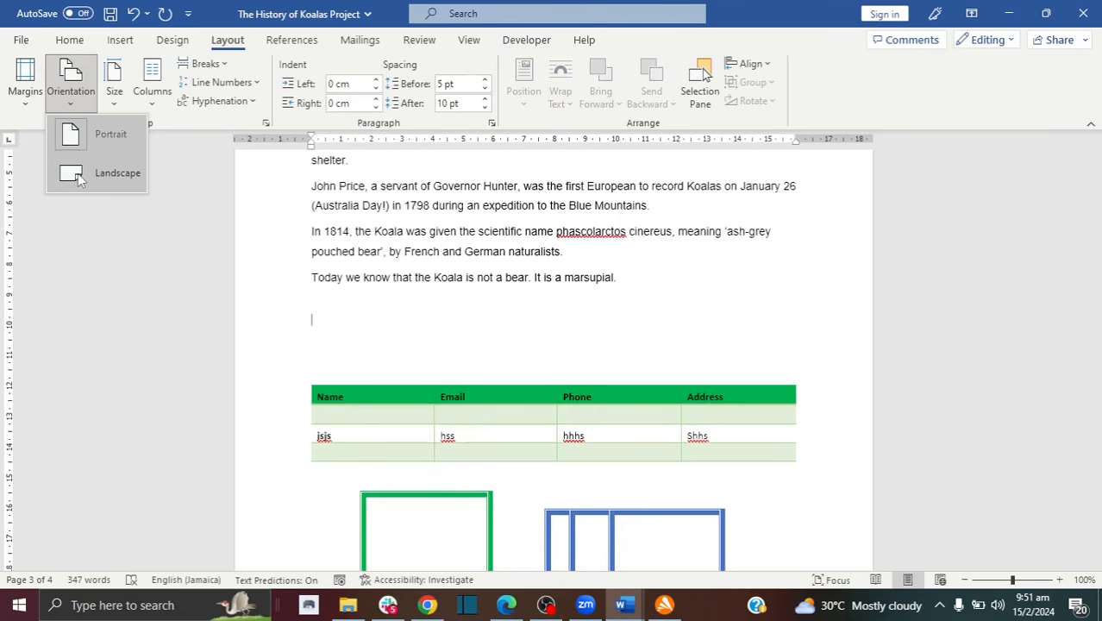
click(80, 176)
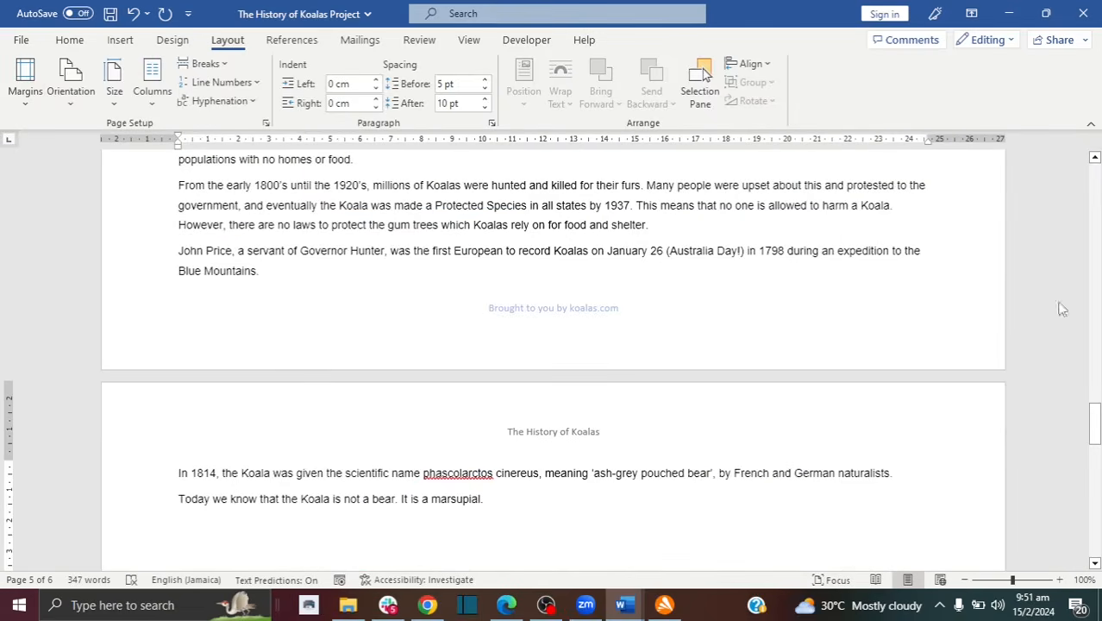
drag(1093, 423, 1097, 159)
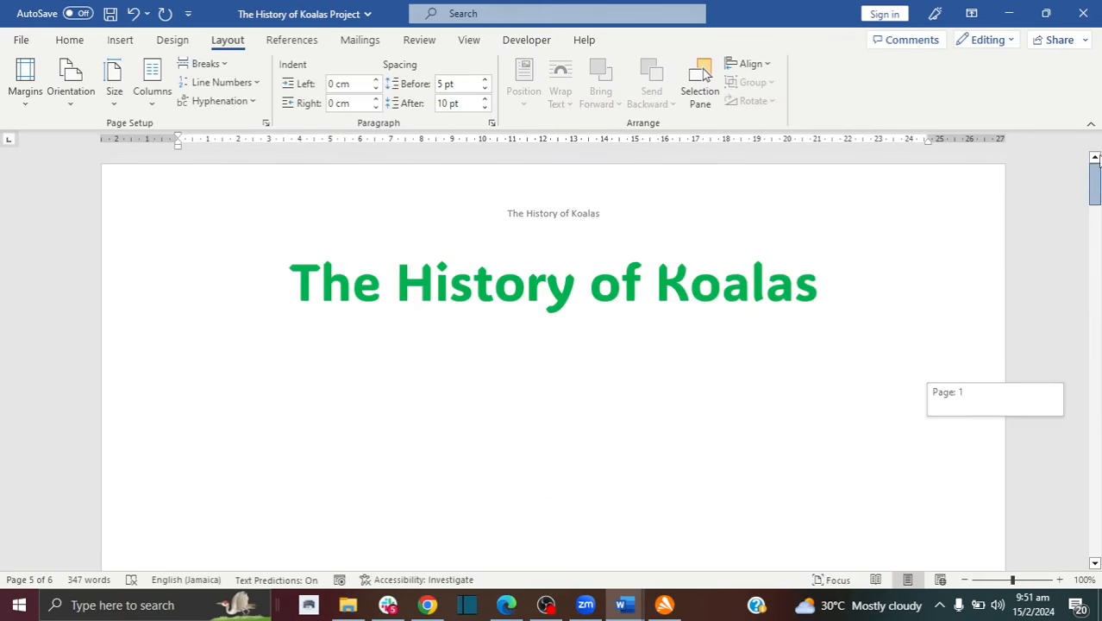
Step: Return the pages to portrait orientation
click(86, 107)
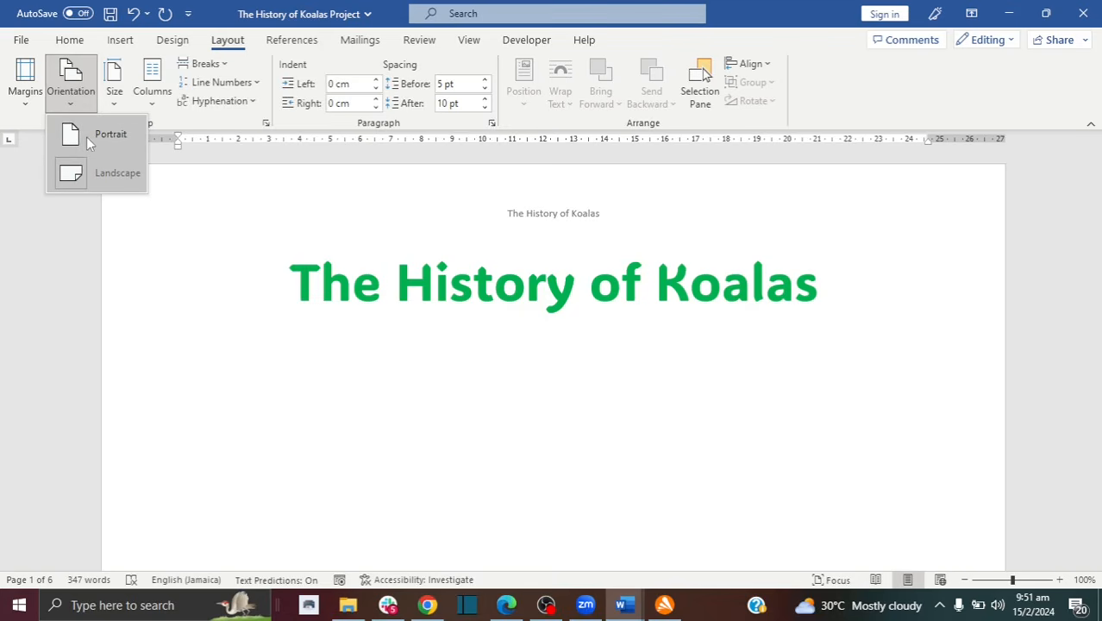
click(104, 141)
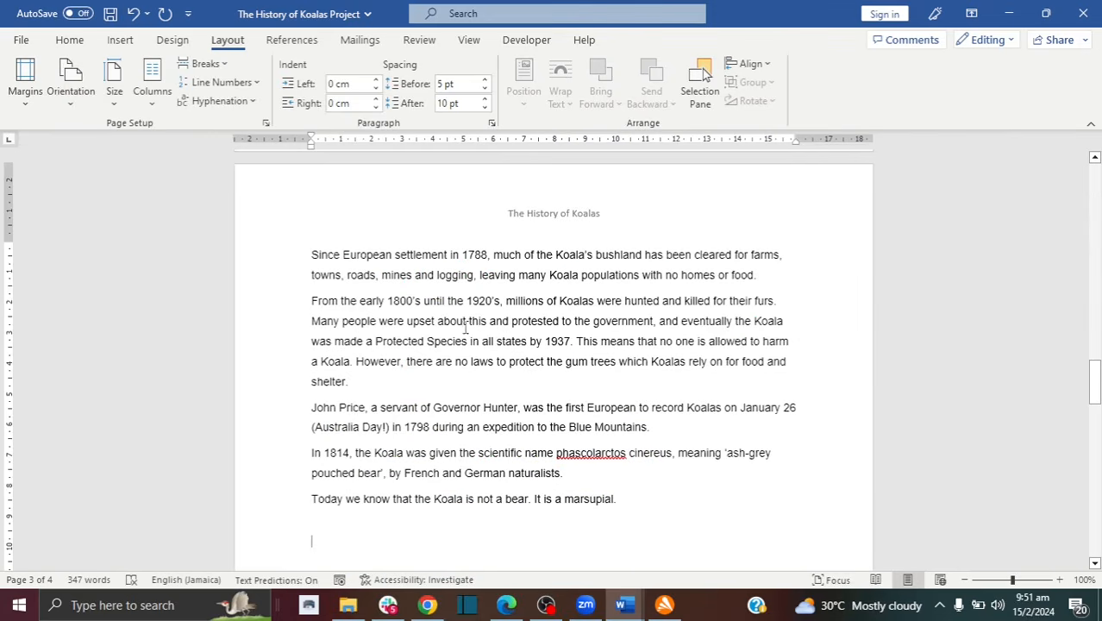
drag(1095, 380, 1097, 177)
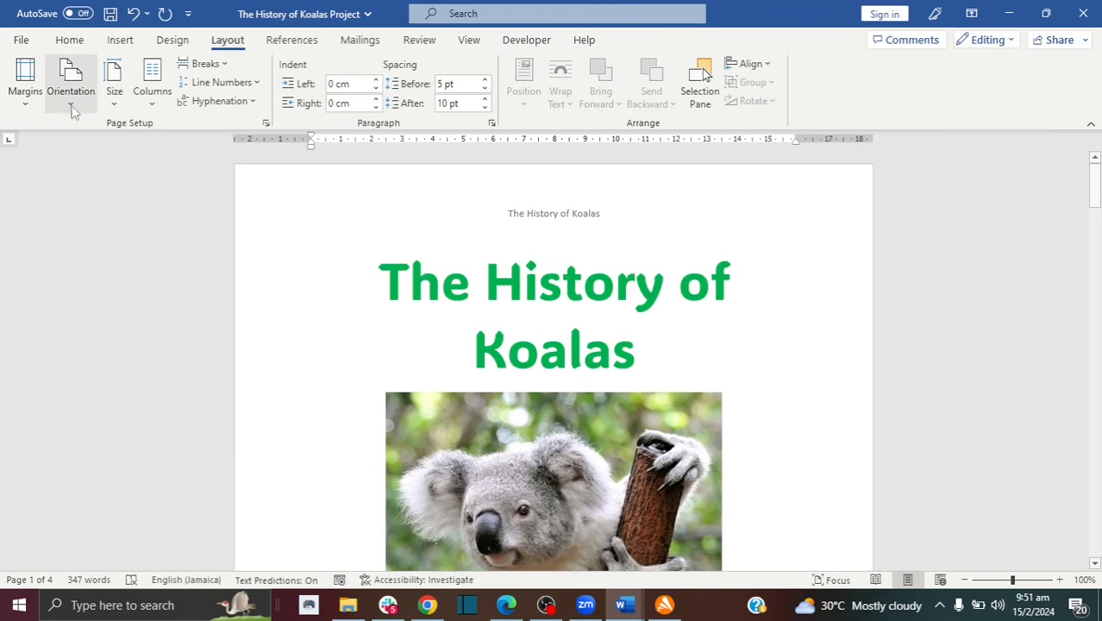
Step: Set the paper size to Letter, then change it to Legal
click(106, 101)
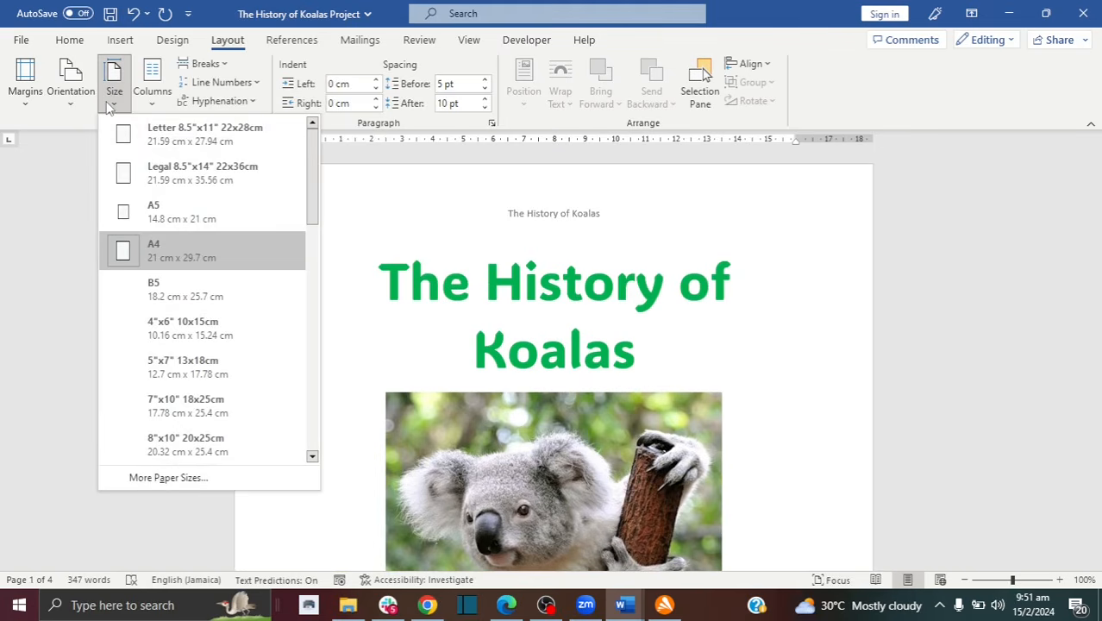
click(166, 145)
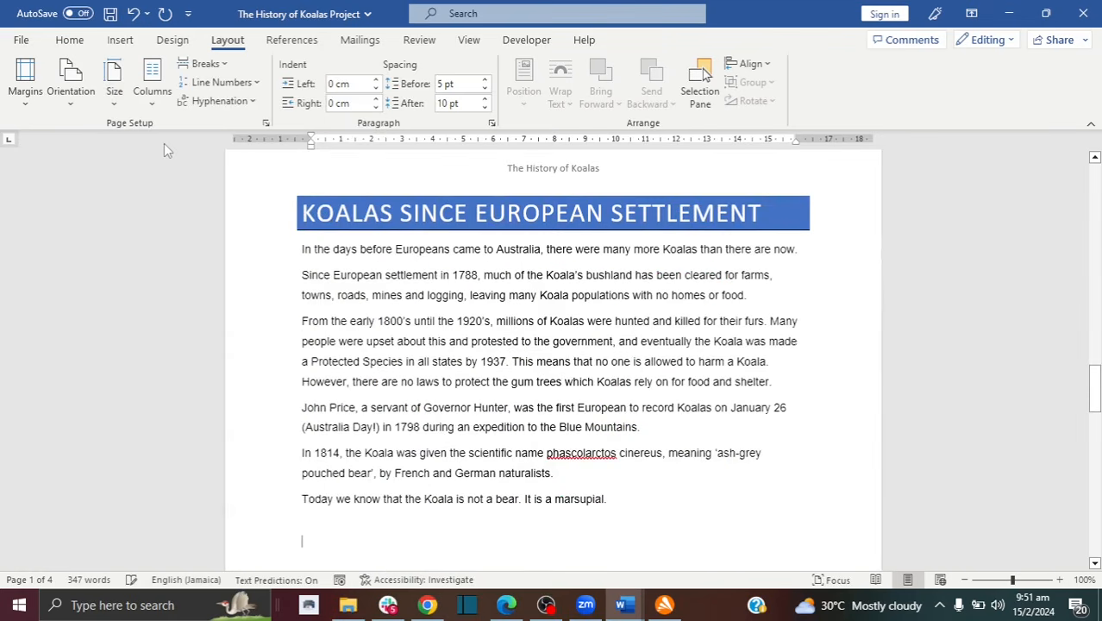
click(114, 101)
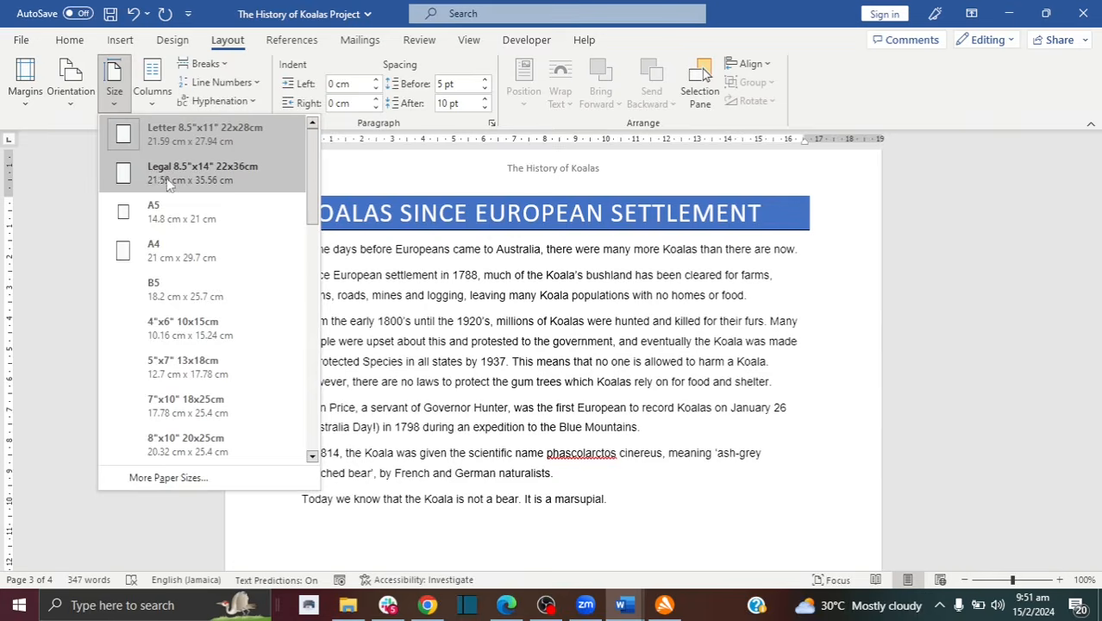
click(167, 176)
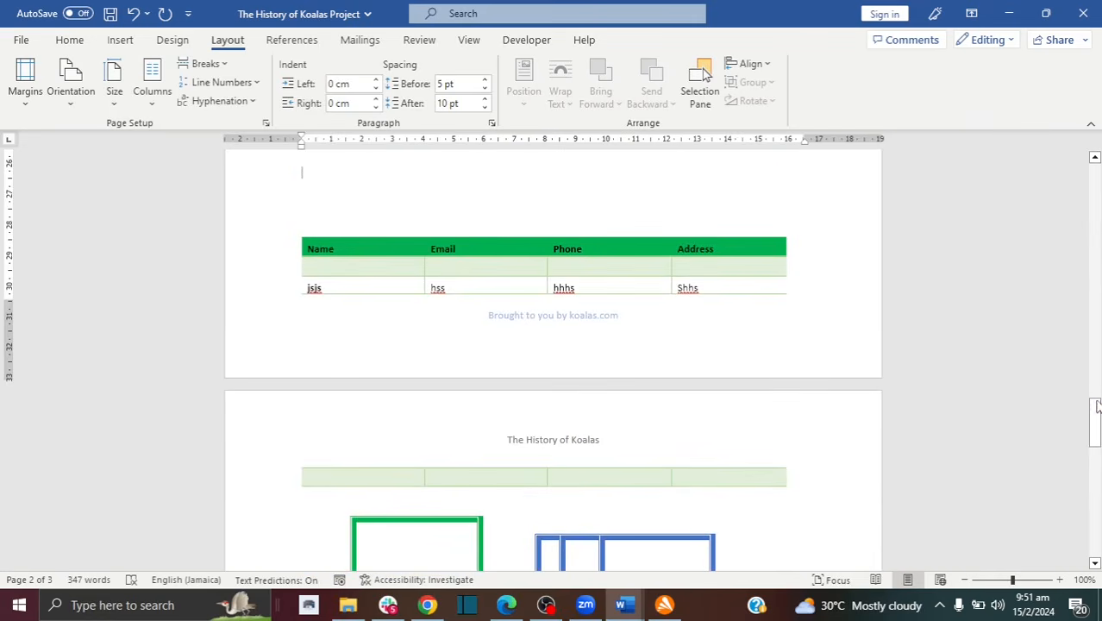
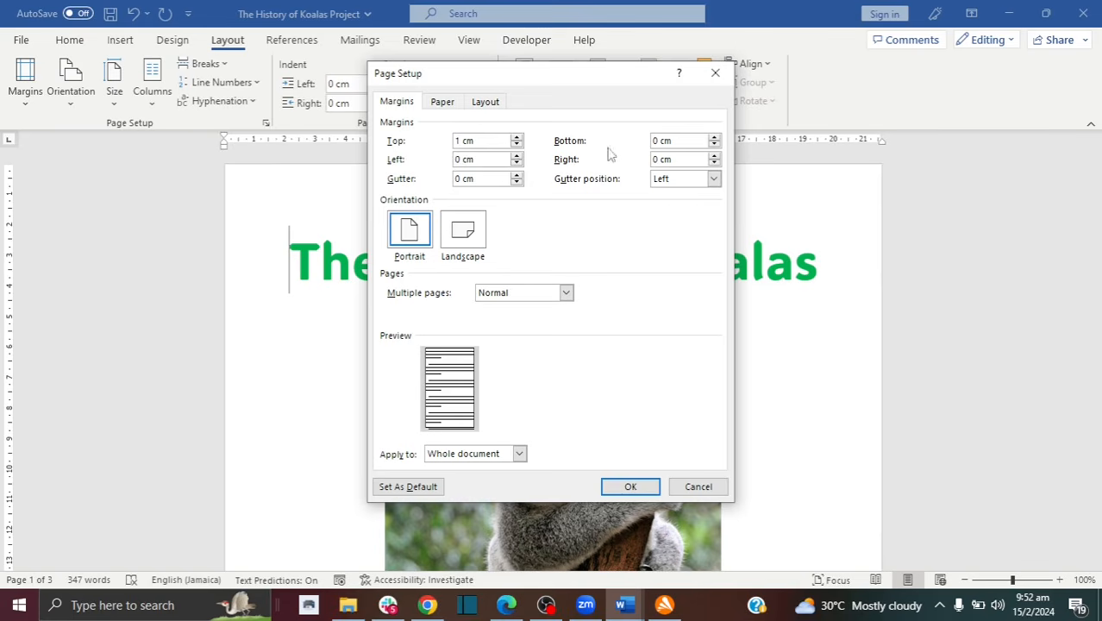
Step: Apply 1 cm top, left and right margins, accepting Word's fix to a 0.51 cm bottom margin
click(654, 141)
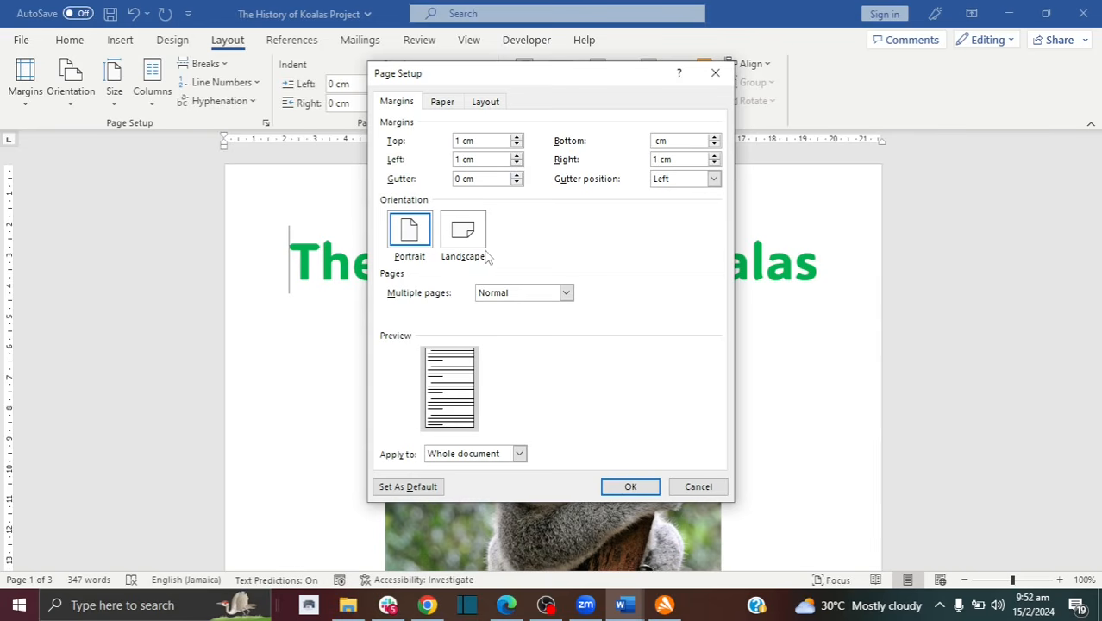
click(565, 293)
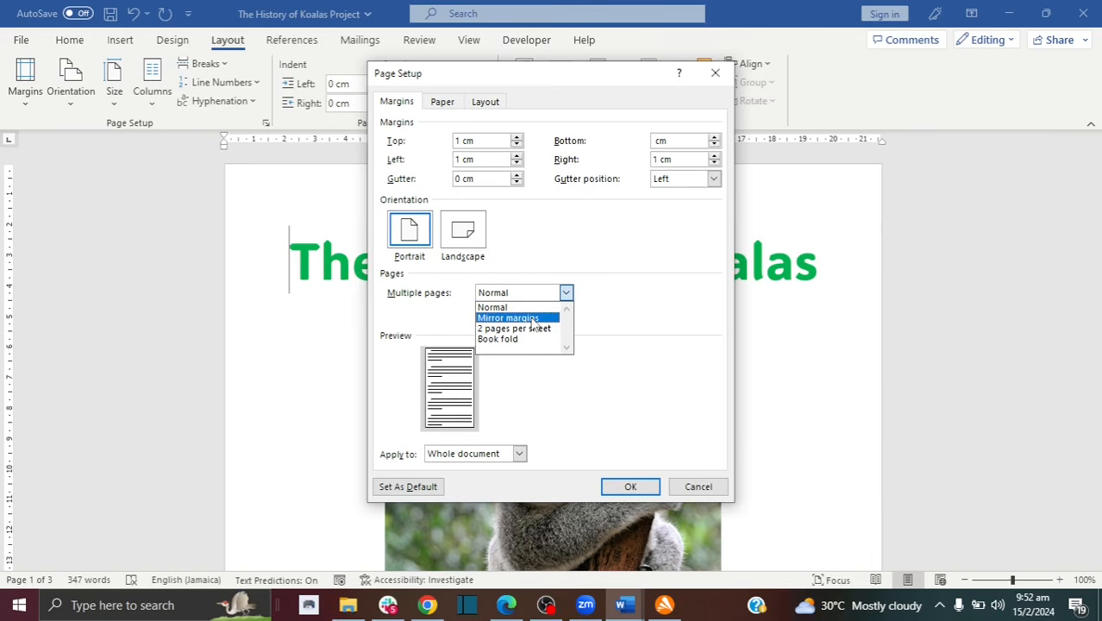
click(586, 321)
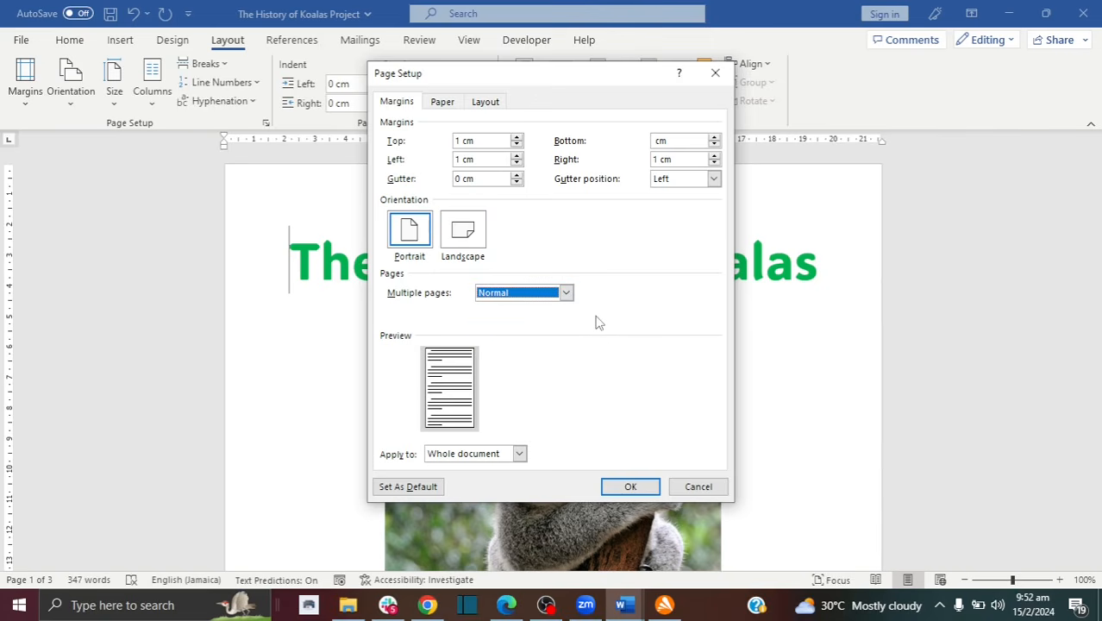
click(621, 488)
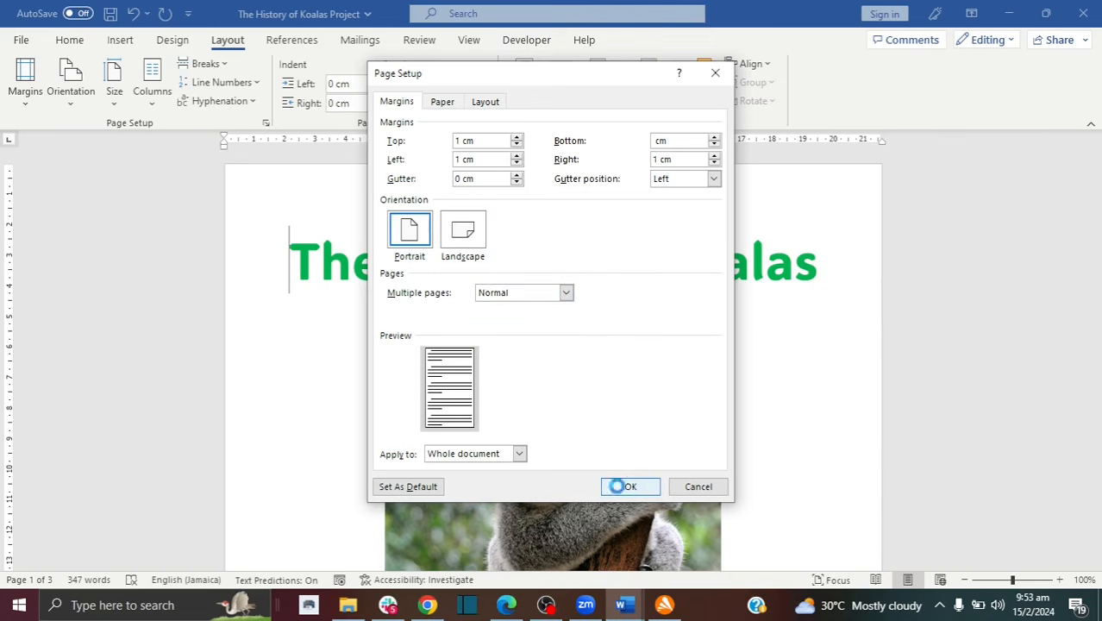
click(521, 349)
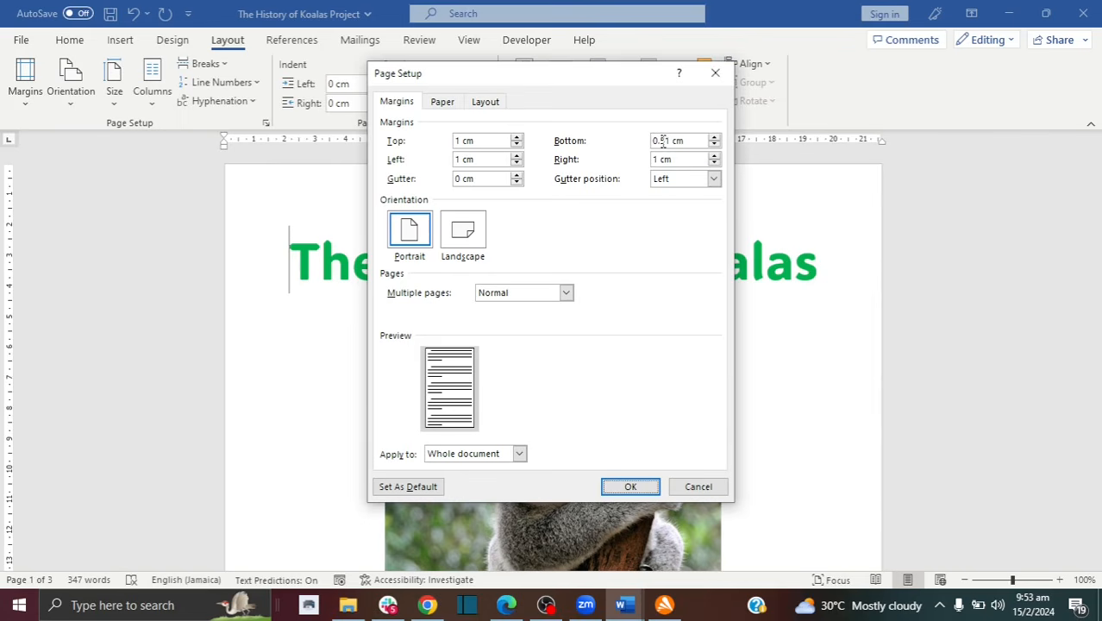
click(629, 486)
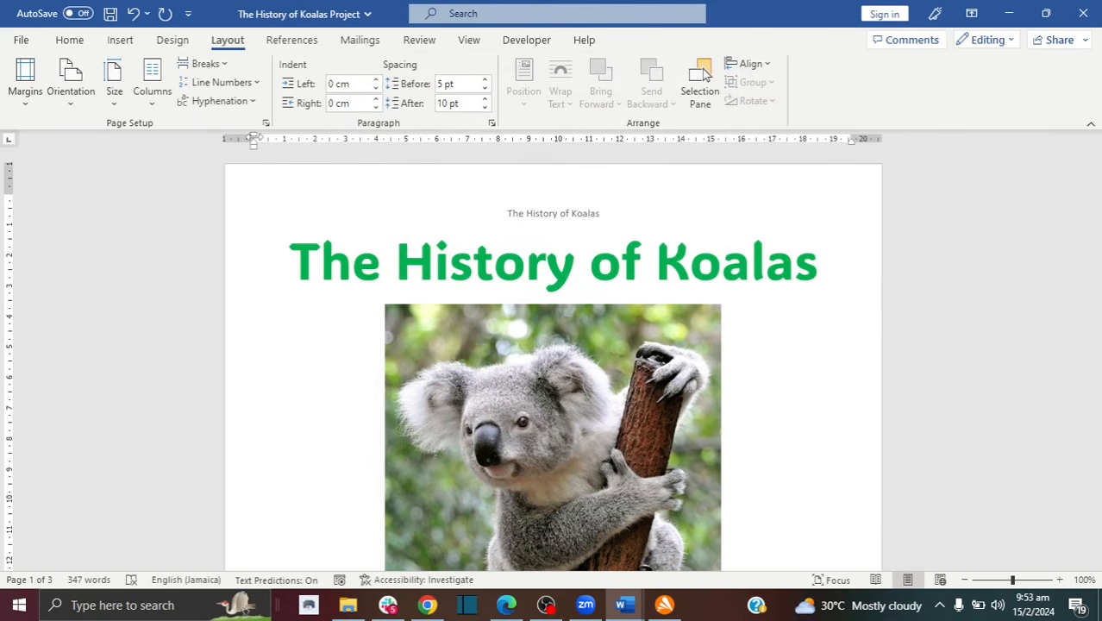
Step: Widen the left and top margins with the ruler markers and switch the paper to Letter
drag(253, 138, 289, 150)
mouse_move(9, 206)
mouse_down()
mouse_move(13, 285)
mouse_move(10, 223)
mouse_up()
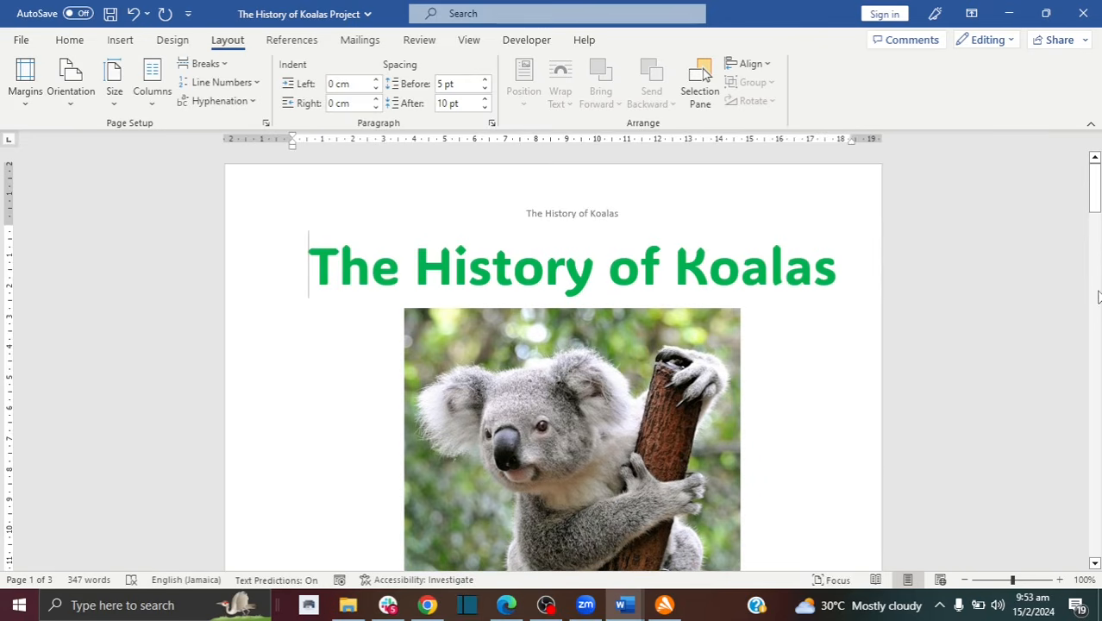
drag(1092, 213, 1096, 253)
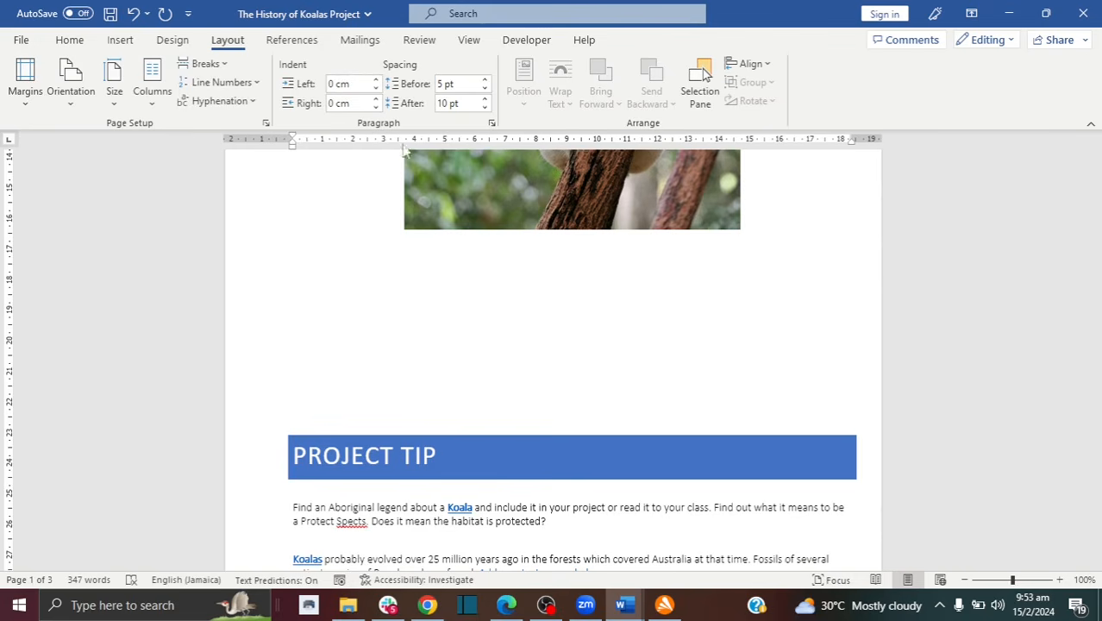
mouse_move(1096, 244)
mouse_down()
mouse_move(1095, 261)
mouse_move(1095, 211)
mouse_move(1095, 238)
mouse_up()
click(114, 91)
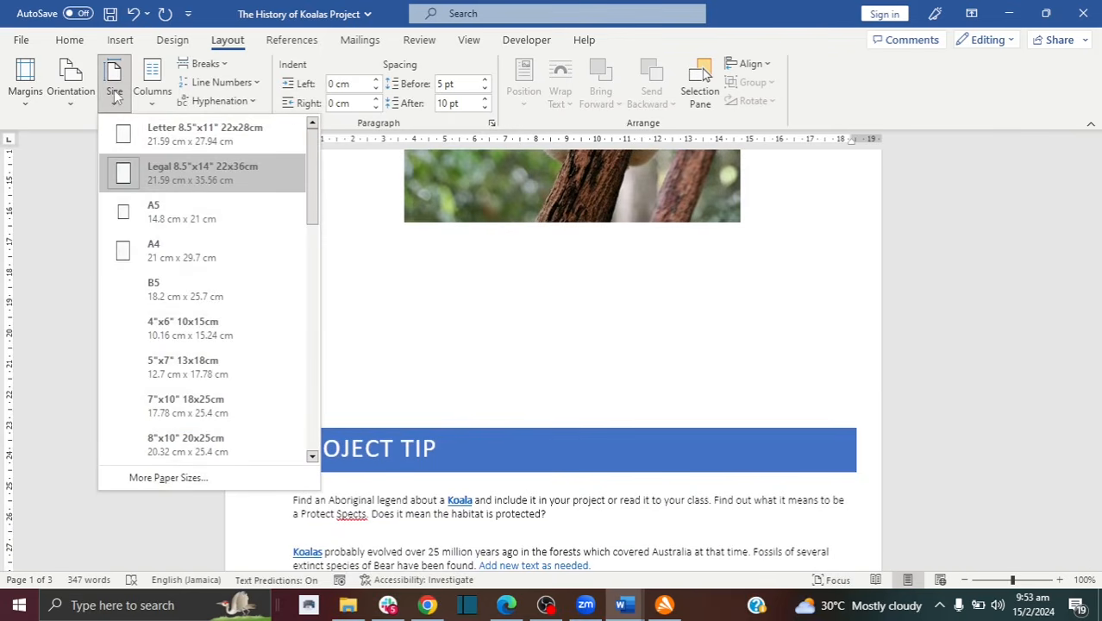
click(154, 136)
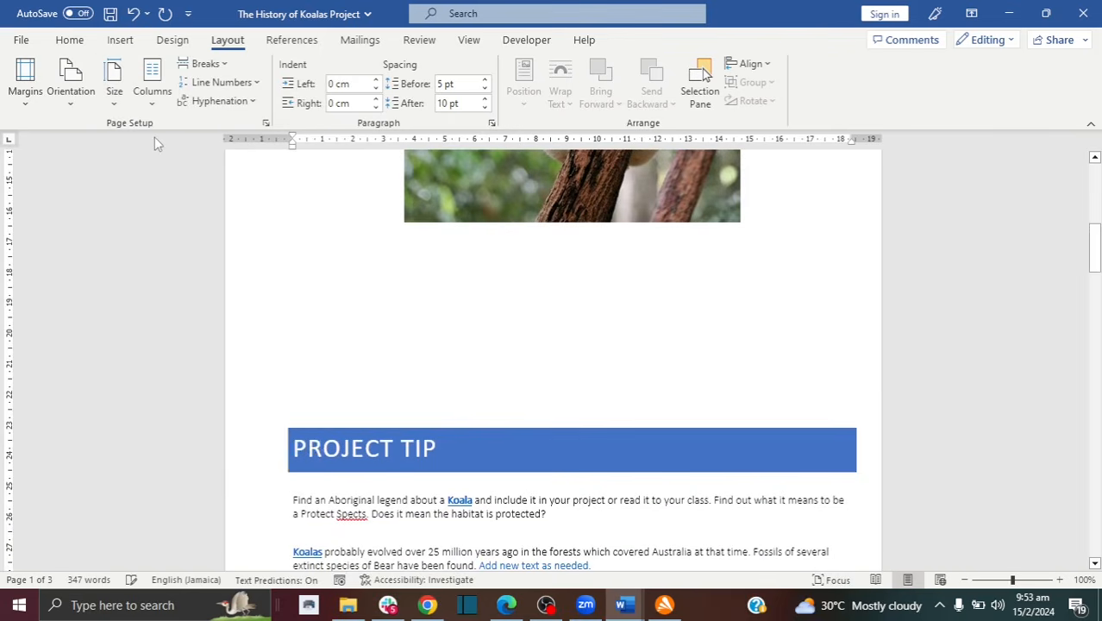
Step: Remove one empty line above the KOALAS SINCE EUROPEAN SETTLEMENT heading
drag(1095, 209, 1095, 353)
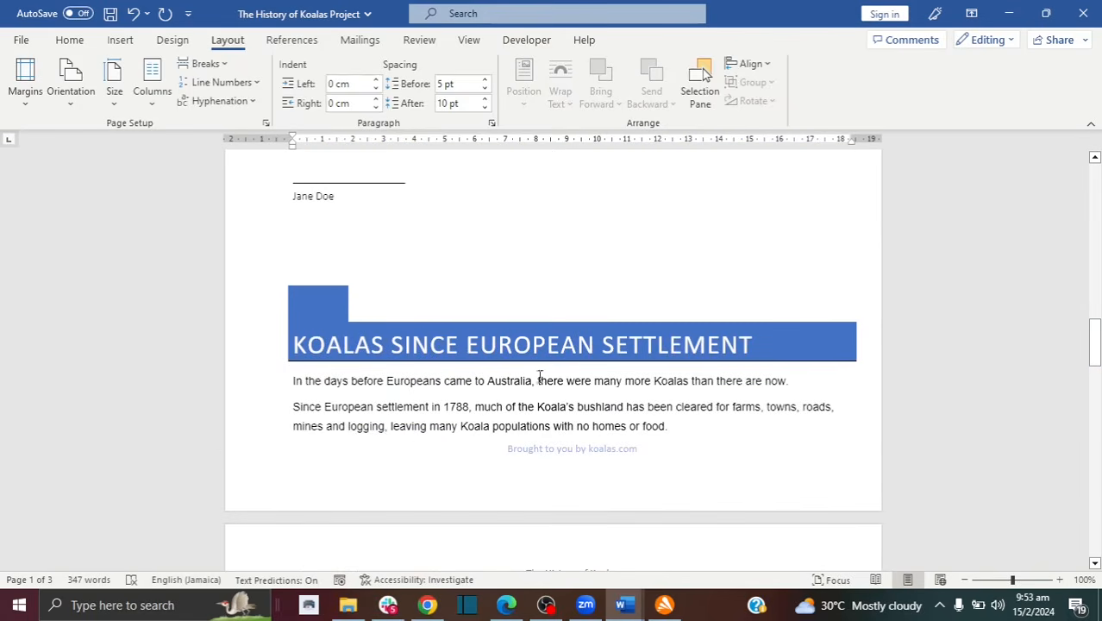
click(364, 297)
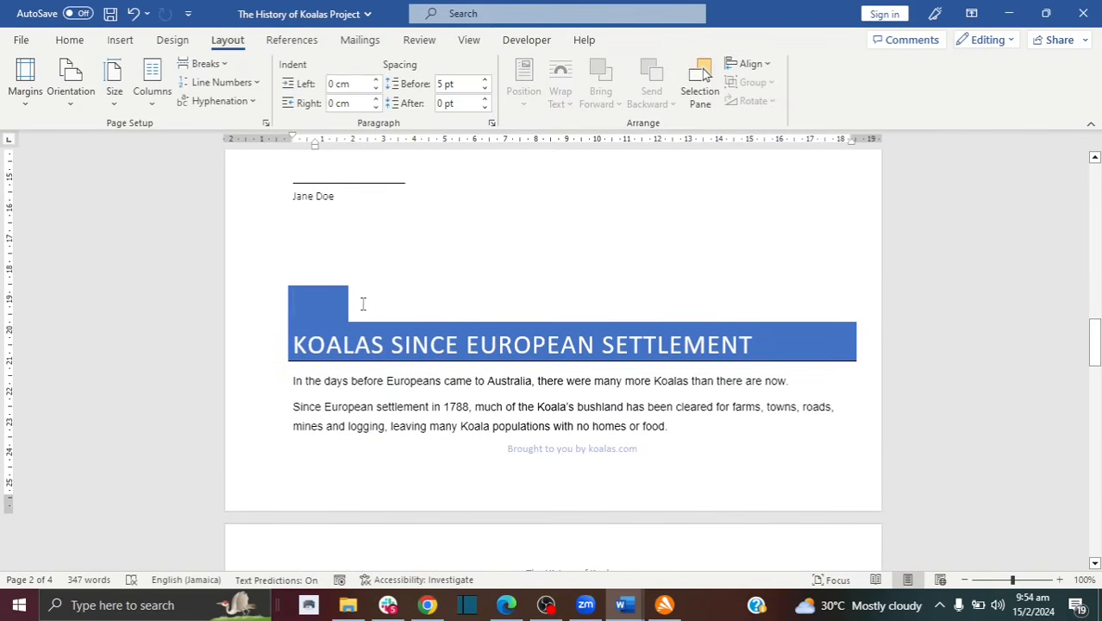
mouse_move(1093, 343)
mouse_down()
mouse_move(1093, 361)
mouse_move(1094, 342)
mouse_up()
click(369, 360)
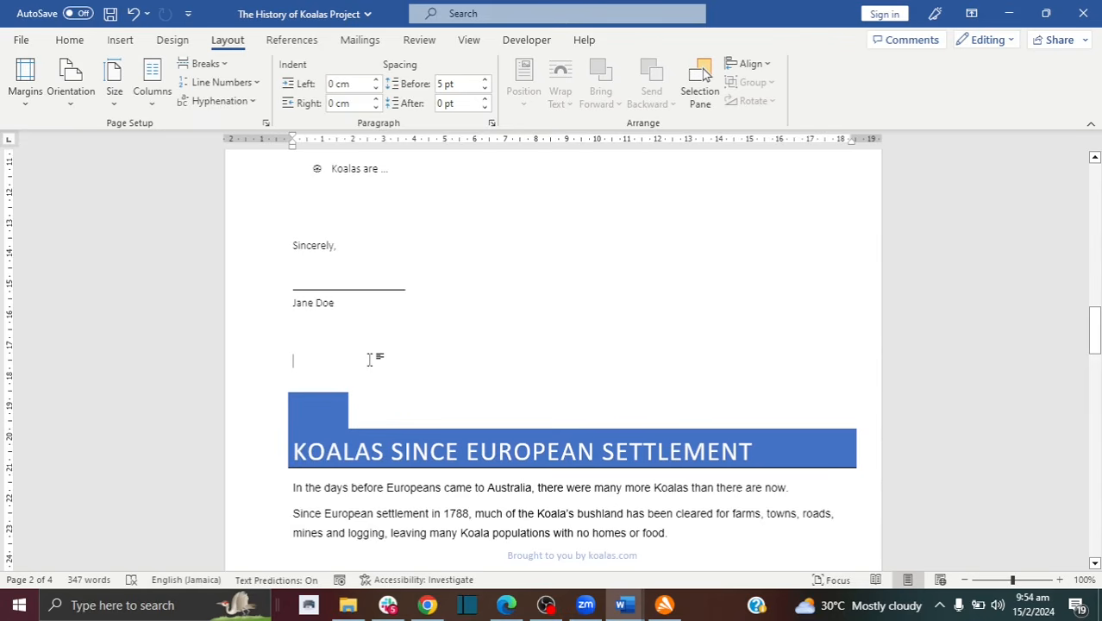
key(Return)
key(Return)
key(Return)
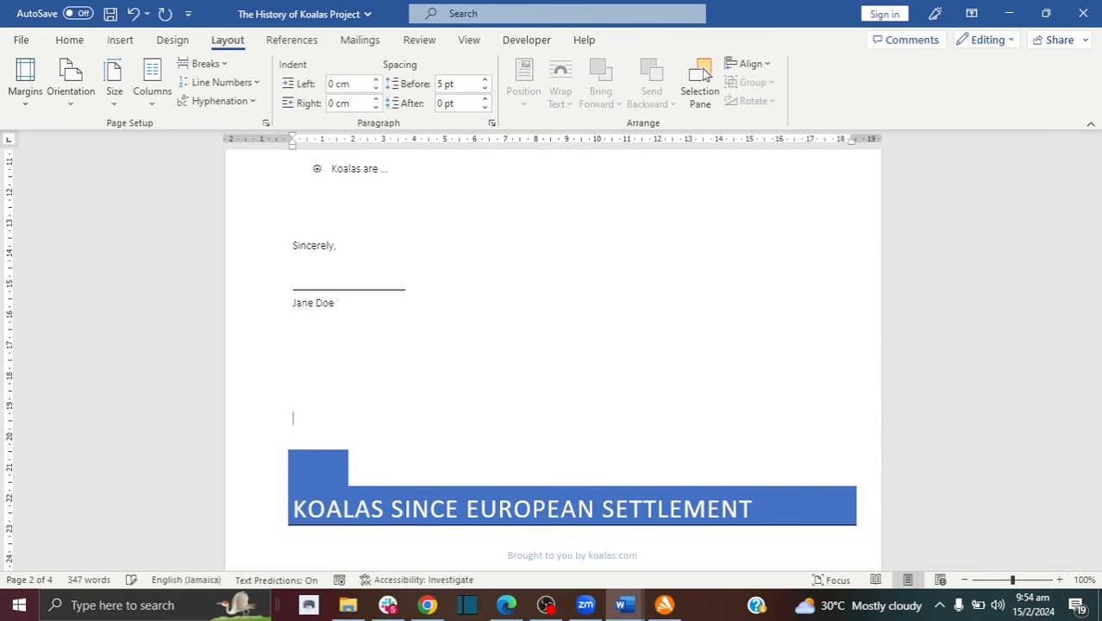
key(BackSpace)
key(BackSpace)
key(BackSpace)
key(BackSpace)
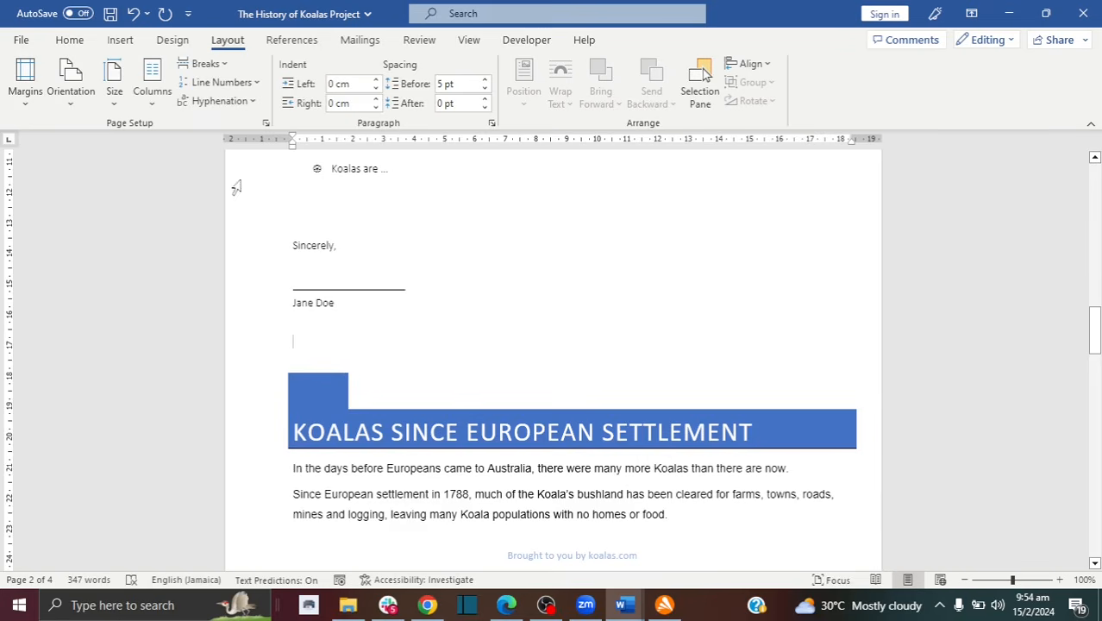
Step: Insert a page break so KOALAS SINCE EUROPEAN SETTLEMENT starts a new page
click(214, 65)
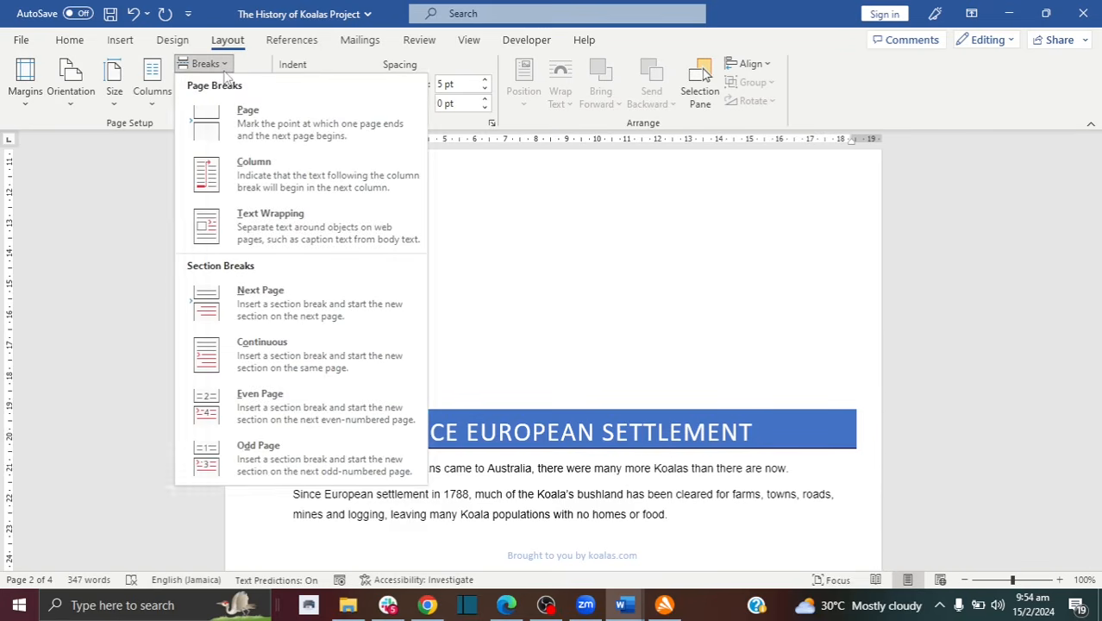
click(276, 130)
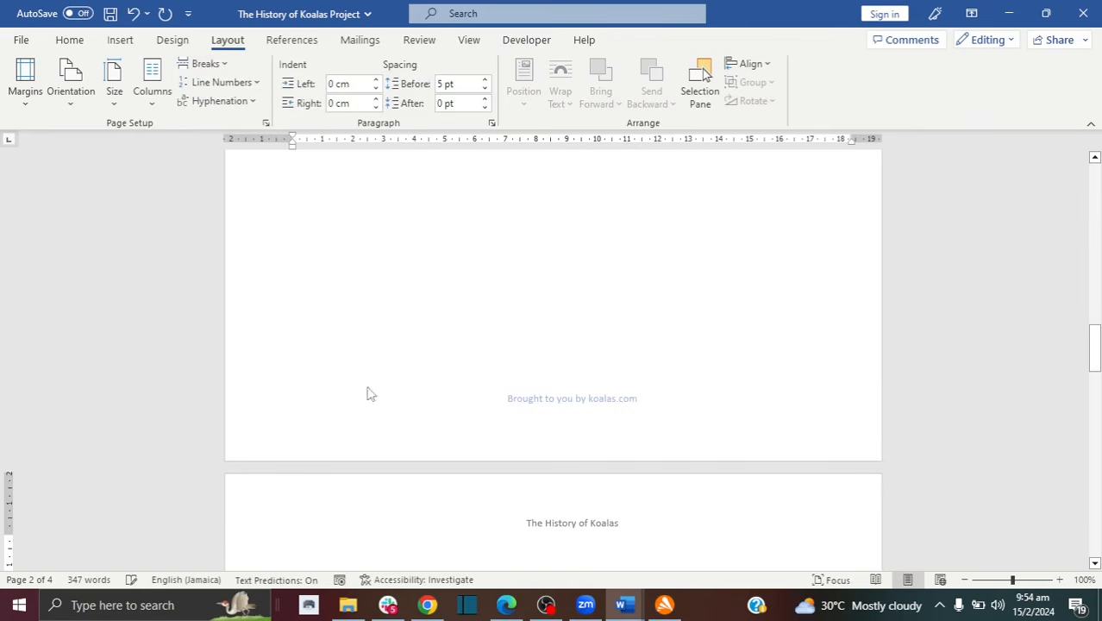
drag(1094, 341, 1094, 364)
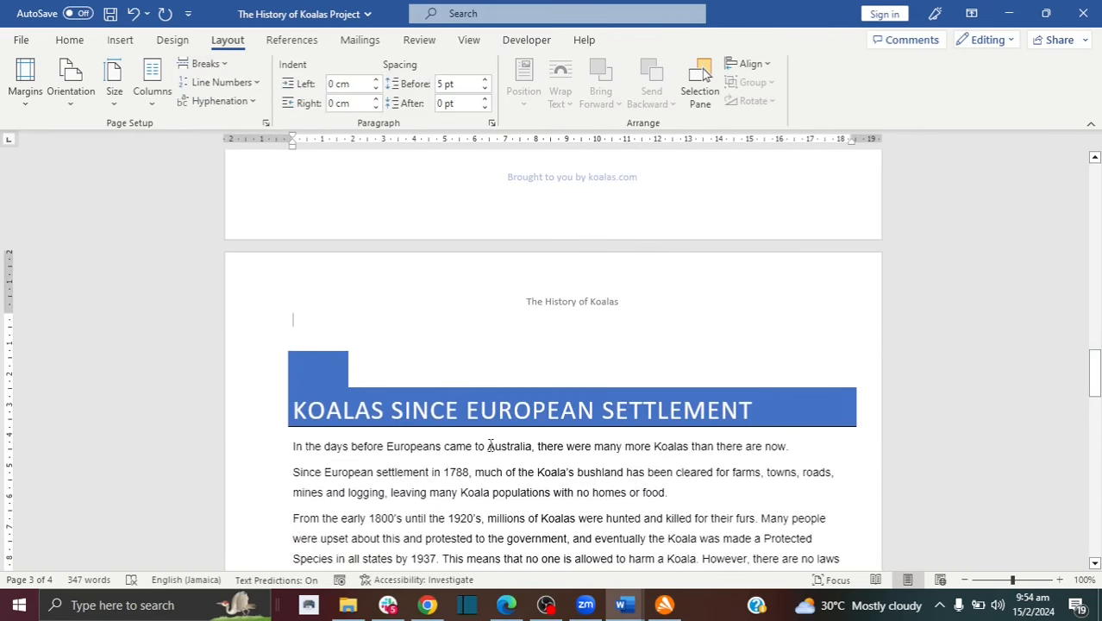
drag(1094, 373, 1094, 407)
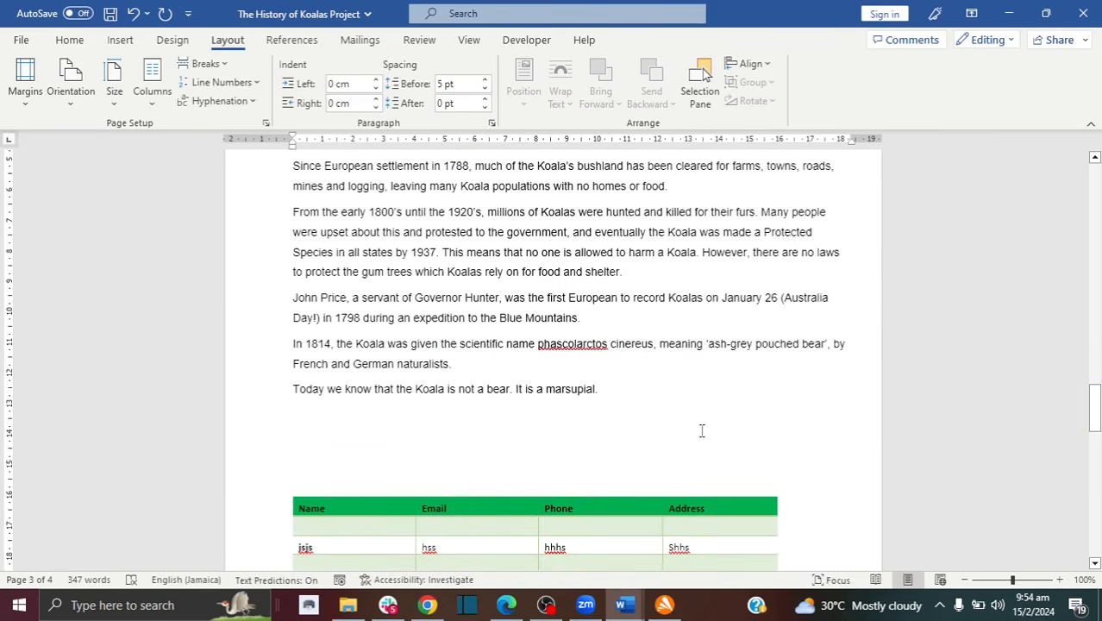
Step: Insert a page break after 'marsupial.' to push the contact table onto a new page, deleting the blank line above it
click(632, 399)
click(443, 420)
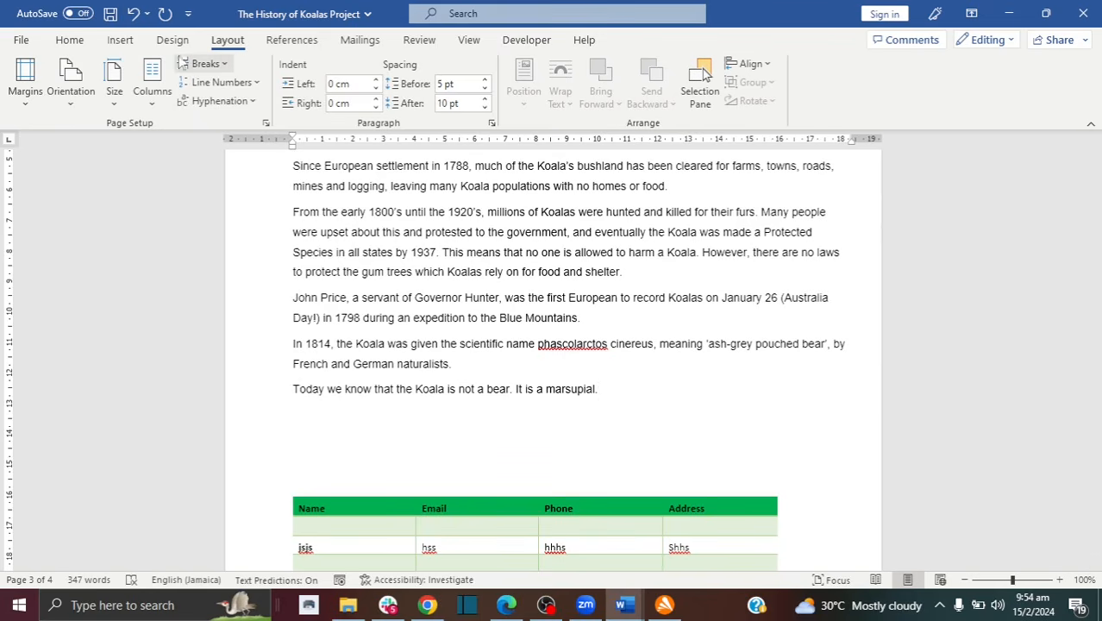
click(202, 69)
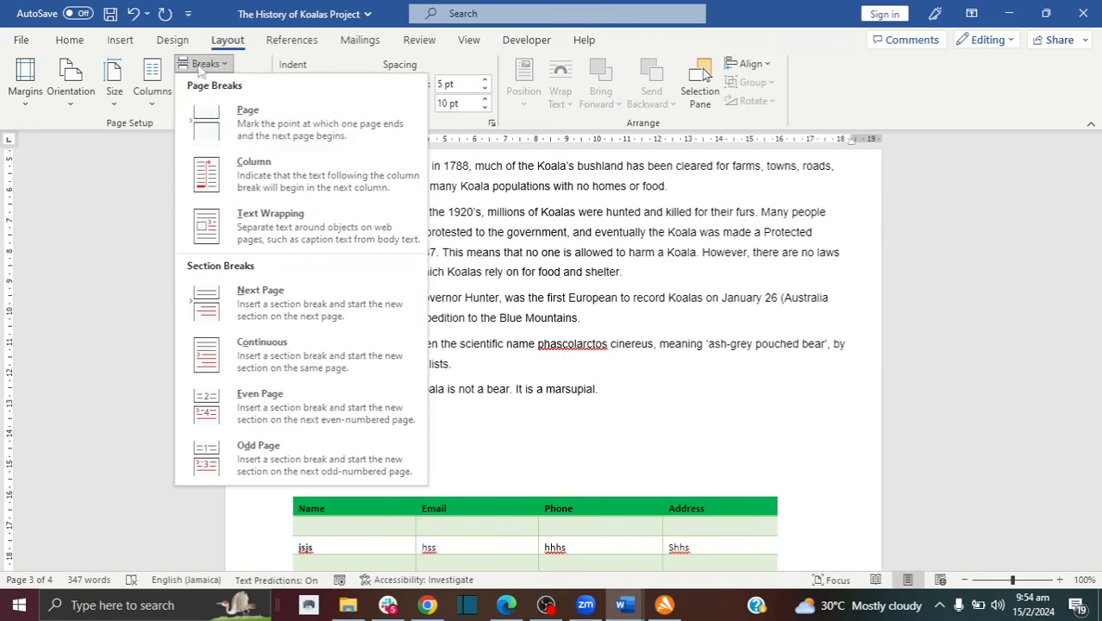
click(264, 120)
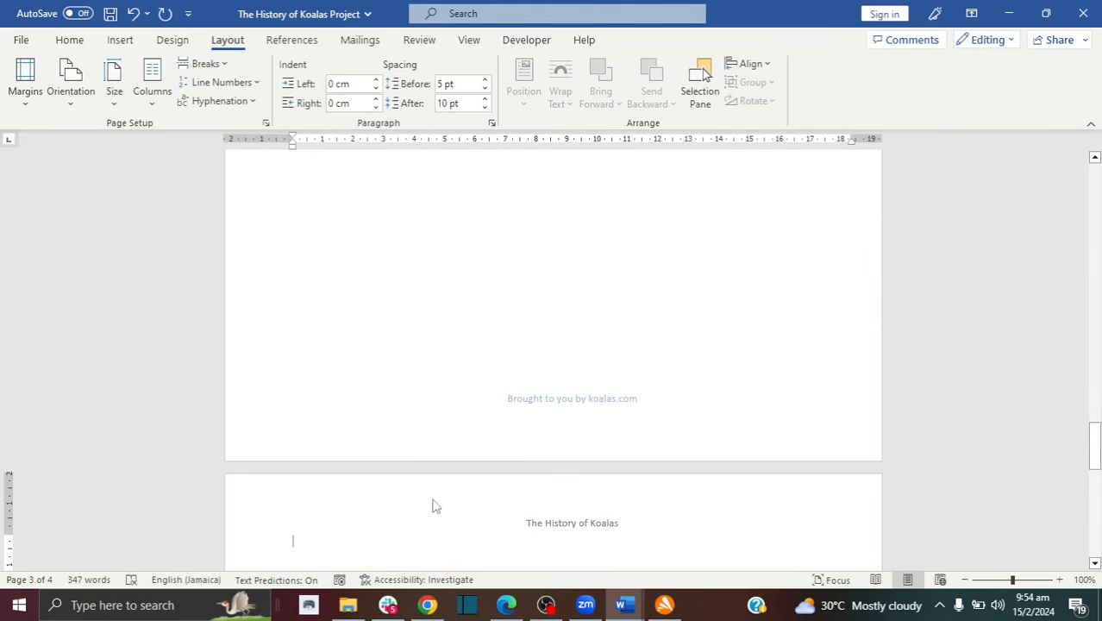
drag(1095, 431, 1095, 480)
click(332, 248)
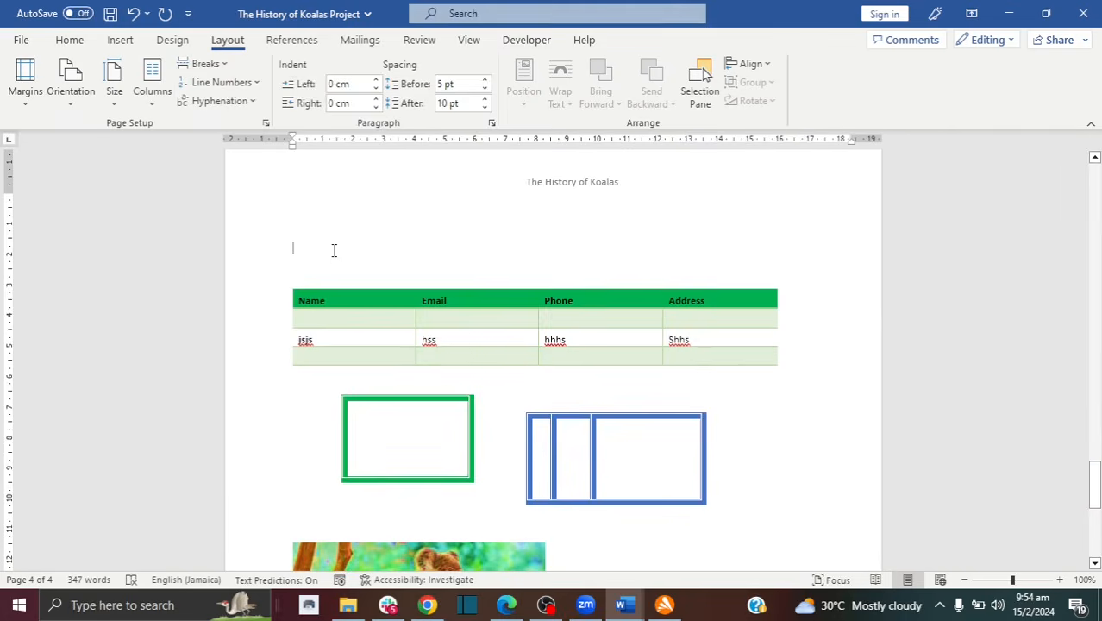
key(BackSpace)
key(BackSpace)
Step: Delete the leftover blank line above the settlement heading
scroll(552, 345, up, 8)
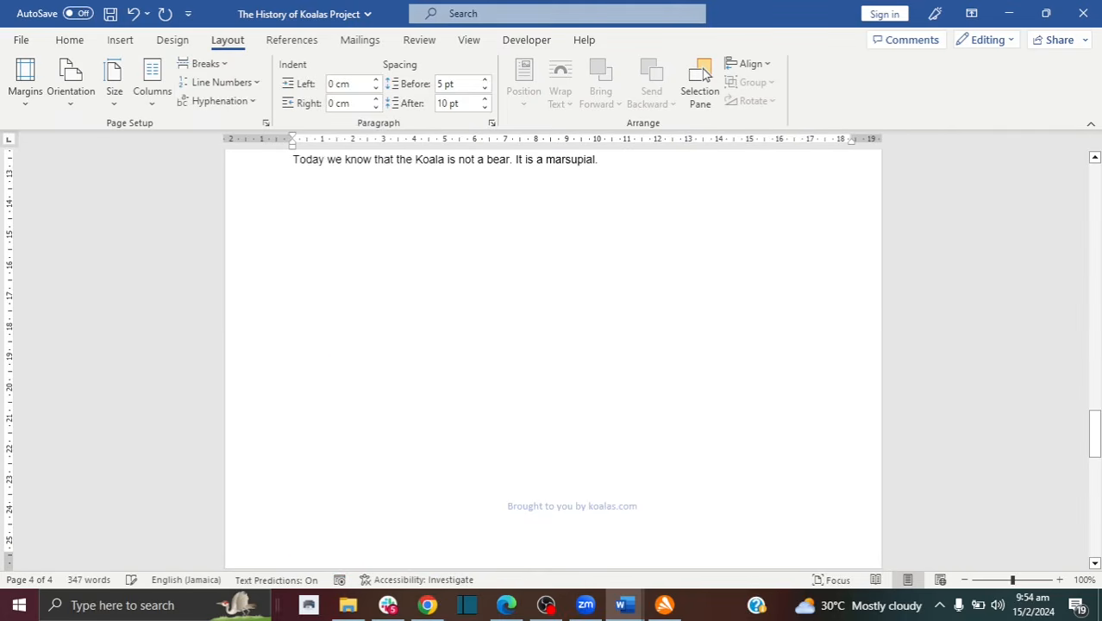
drag(1094, 433, 1094, 378)
click(517, 298)
key(BackSpace)
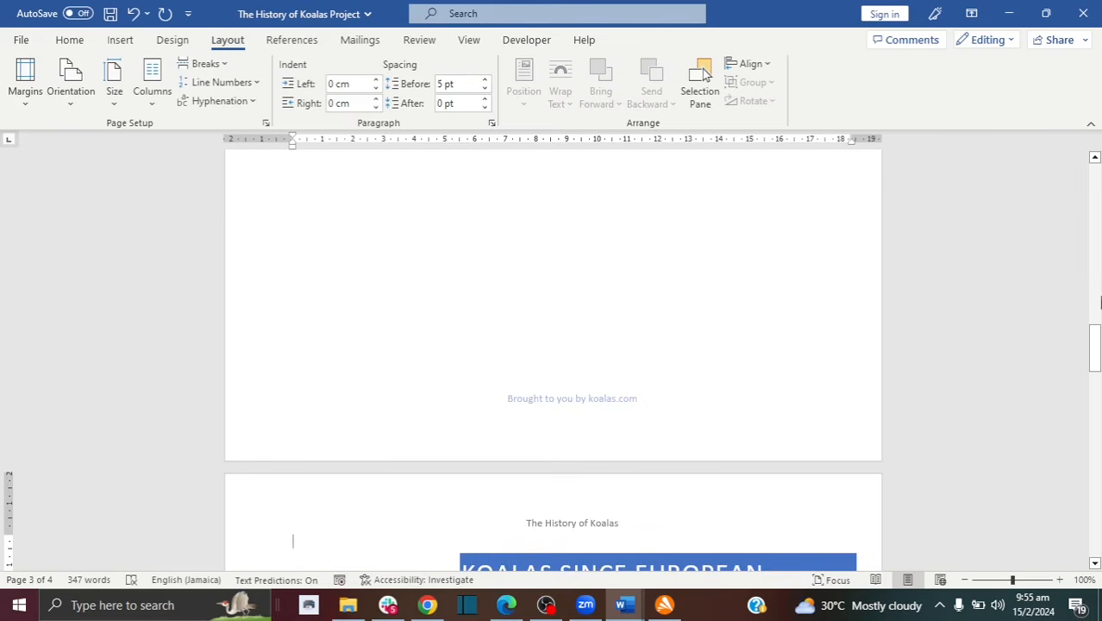
drag(1095, 349, 1097, 289)
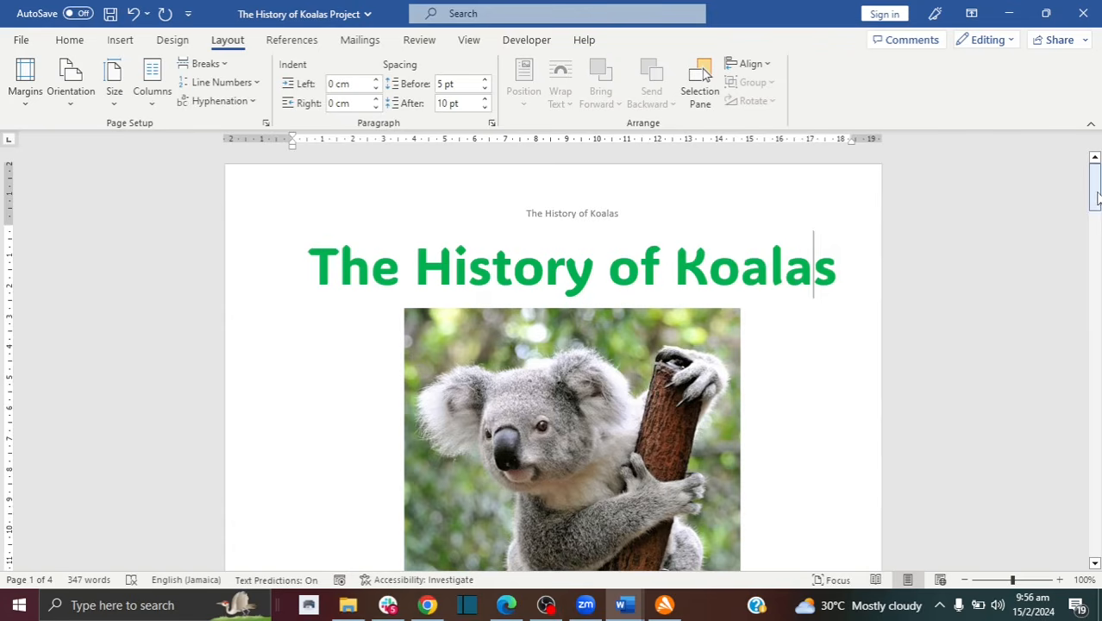
Step: Add the Integral cover page to the document
mouse_move(1097, 204)
mouse_down()
mouse_move(1098, 222)
mouse_move(1098, 205)
mouse_up()
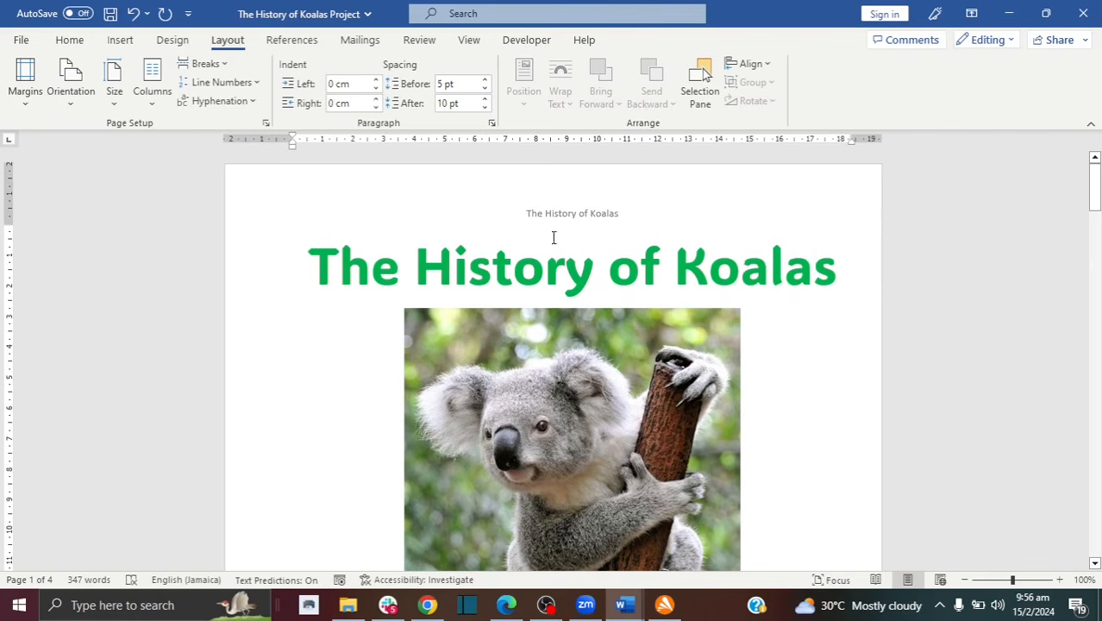
click(120, 41)
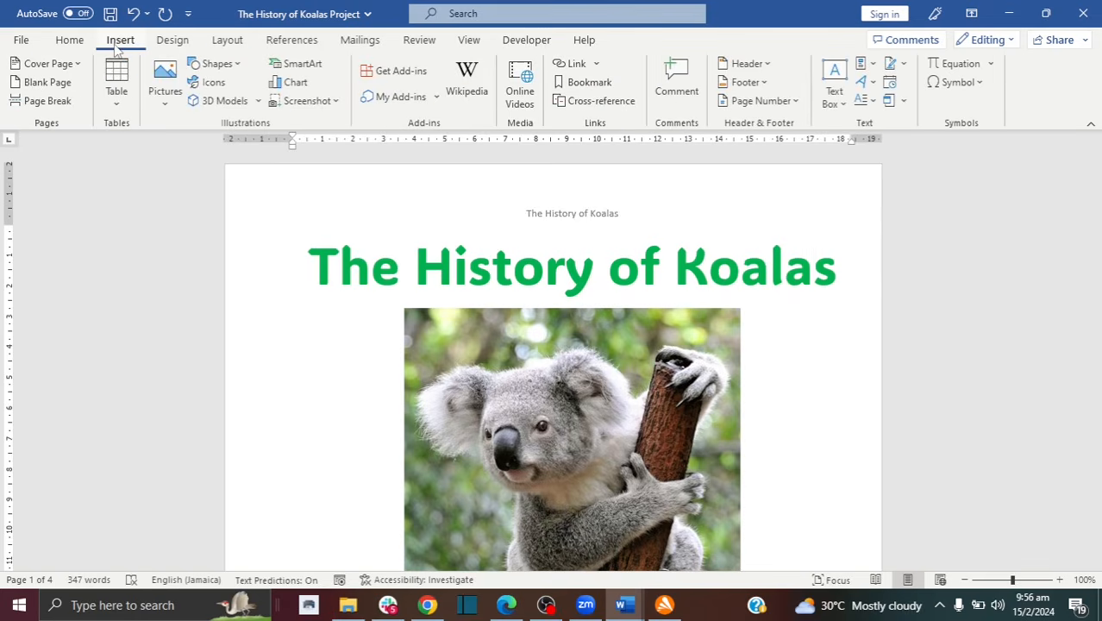
click(78, 63)
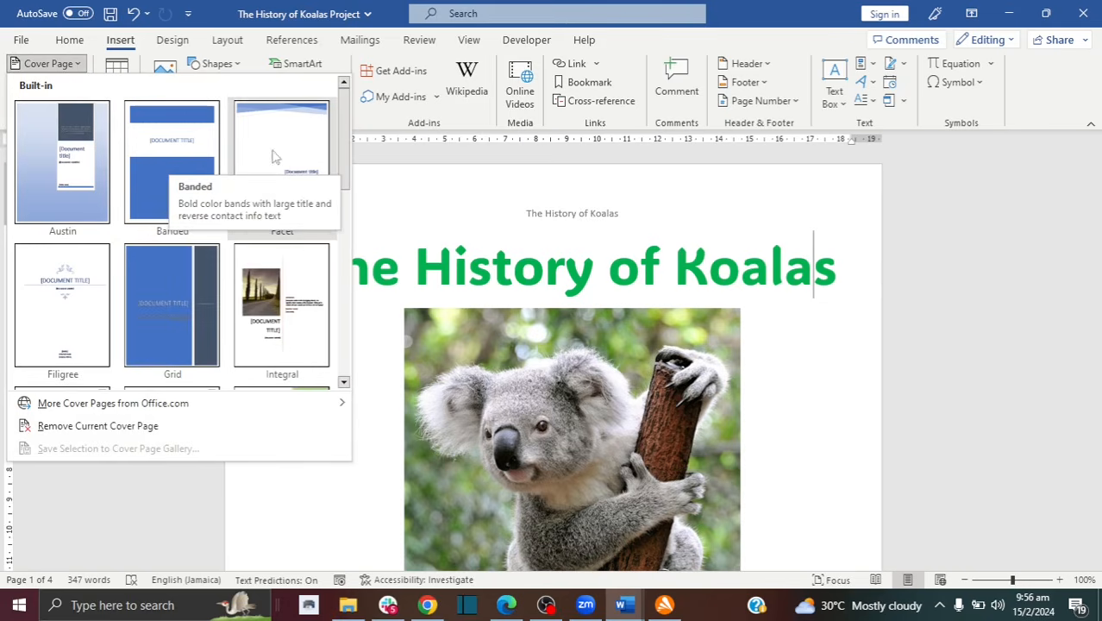
click(275, 293)
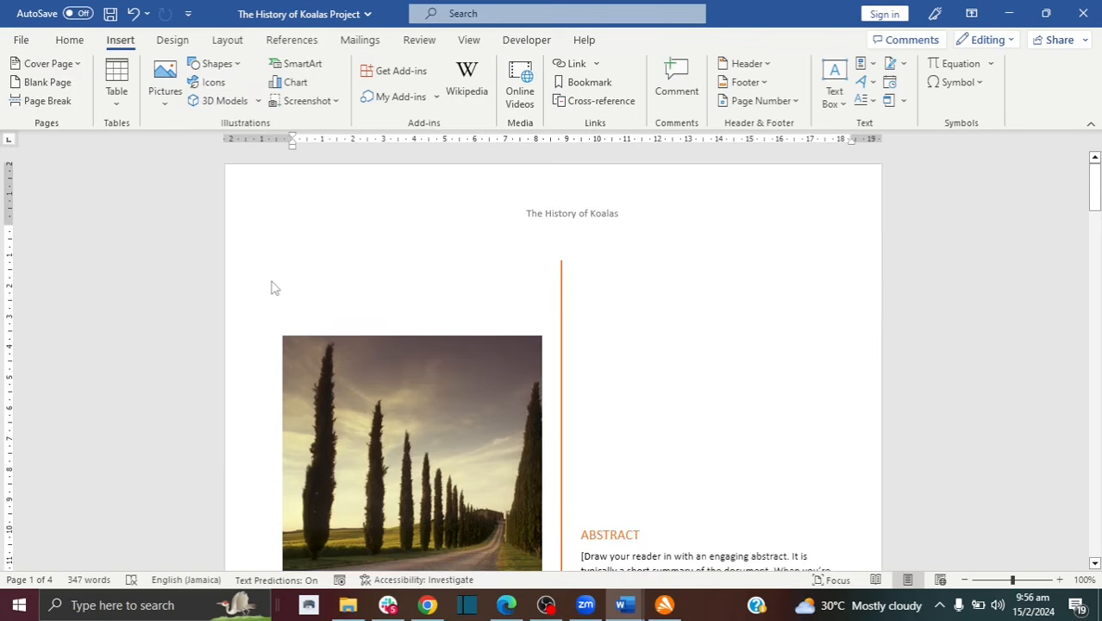
Step: Replace the cover's abstract with 'shhhshsh' and grow it three sizes to 20 pt
drag(1094, 177, 1094, 211)
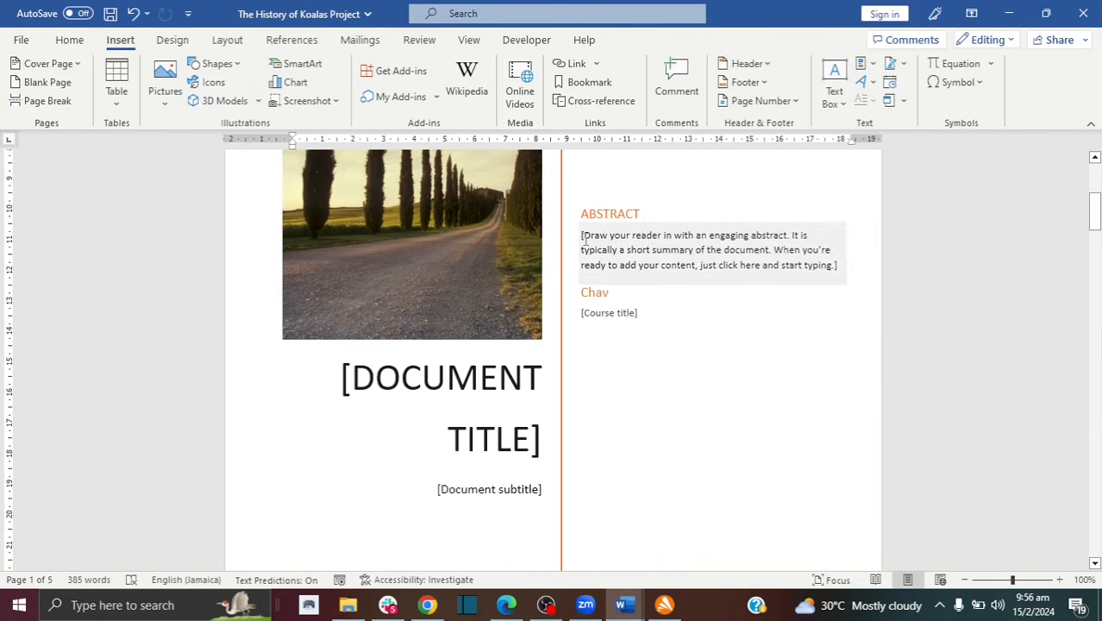
click(585, 242)
text(shhhshsh)
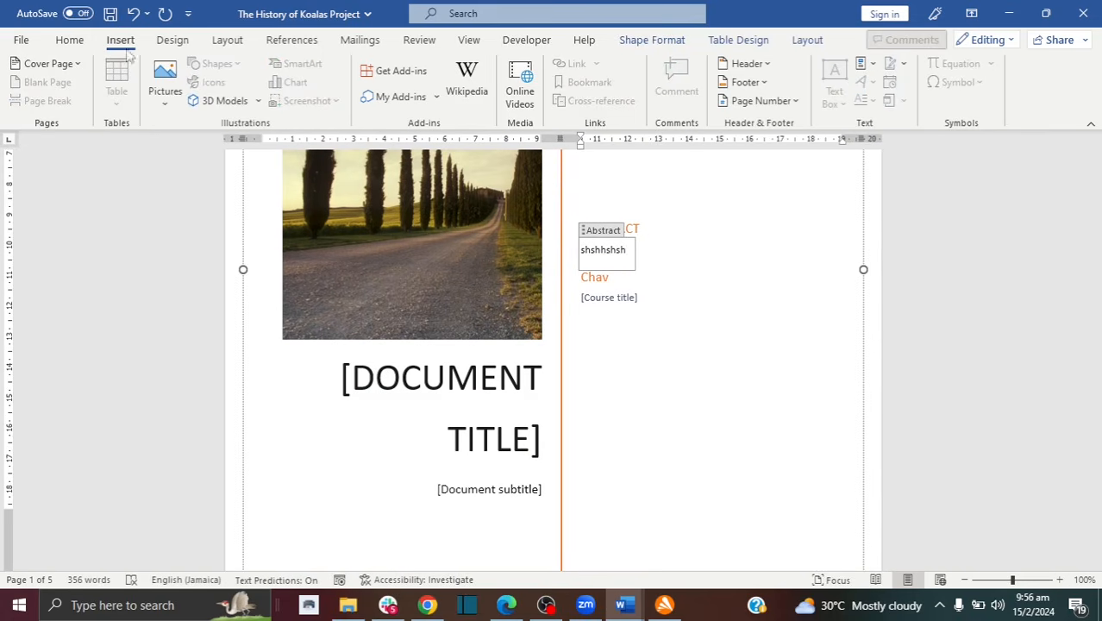
click(68, 44)
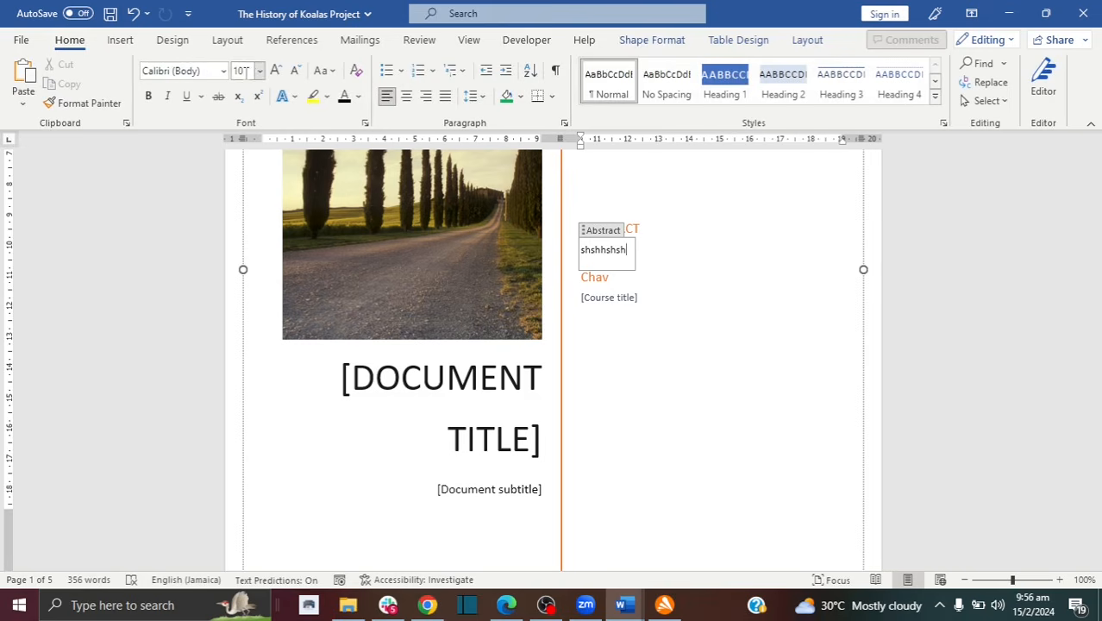
click(276, 71)
click(276, 70)
click(276, 70)
click(276, 71)
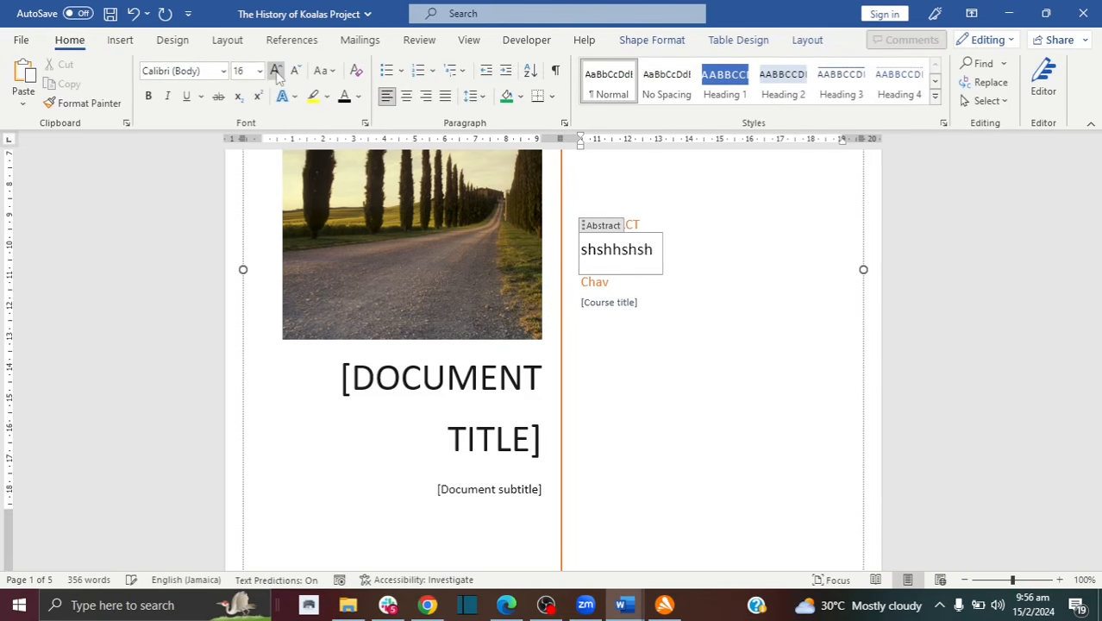
click(276, 71)
click(276, 70)
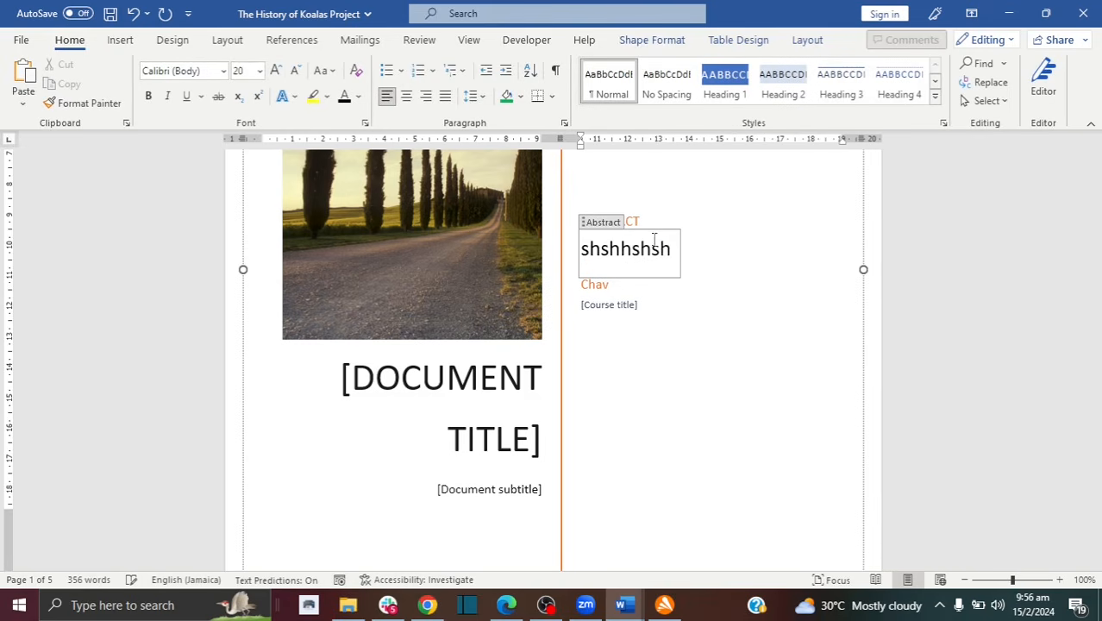
click(483, 280)
drag(1093, 213, 1094, 203)
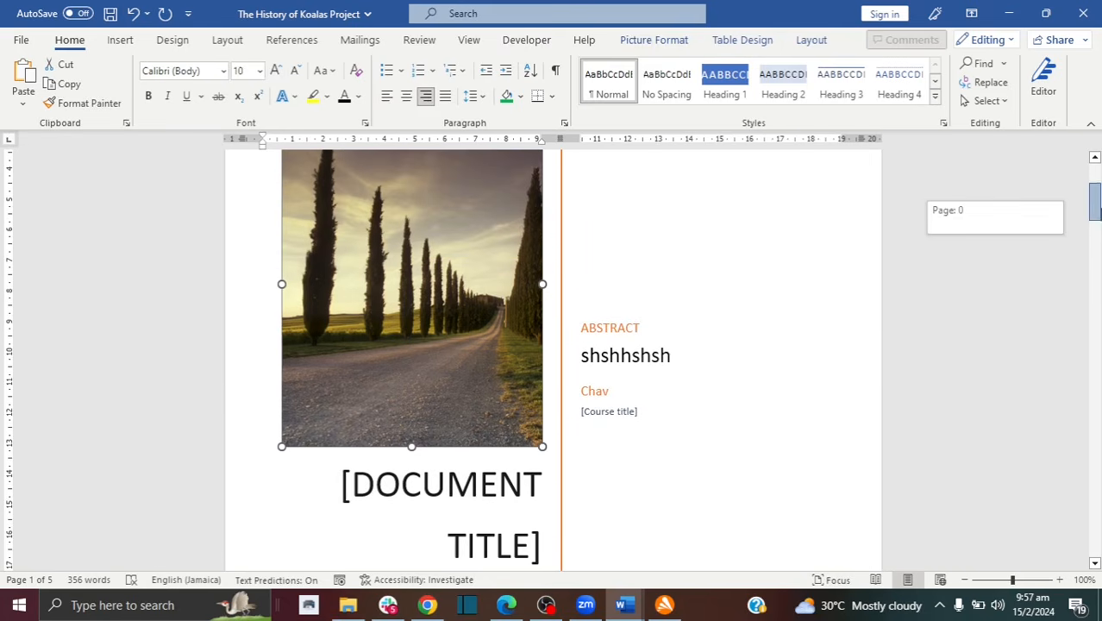
Step: Copy the page 2 koala picture and paste it over the cover's road photo
drag(1095, 200, 1095, 266)
click(690, 366)
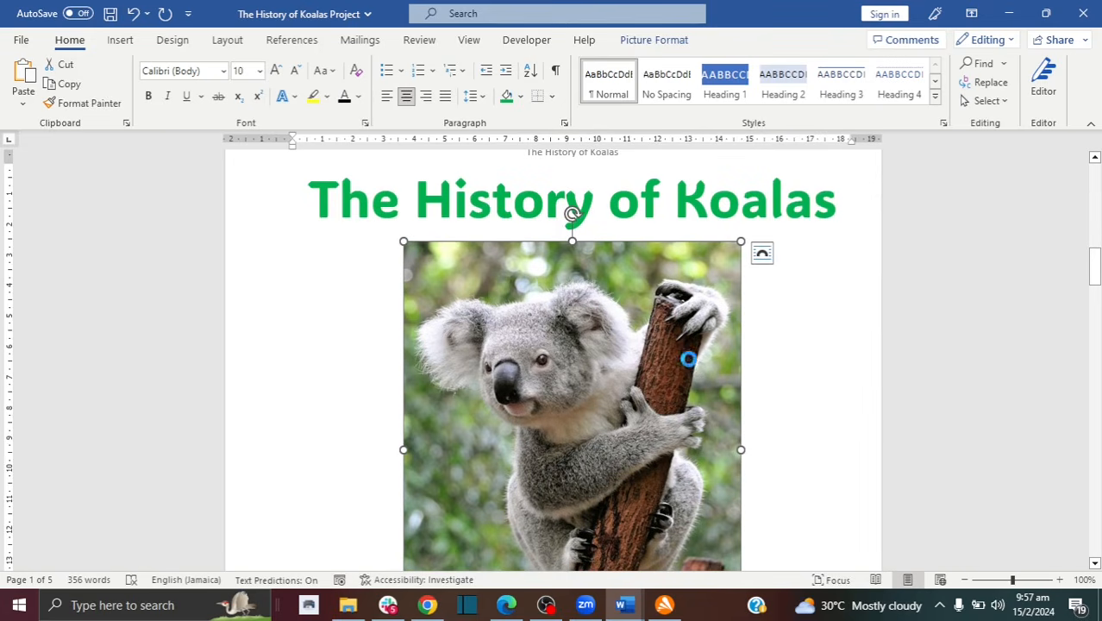
key(ctrl+c)
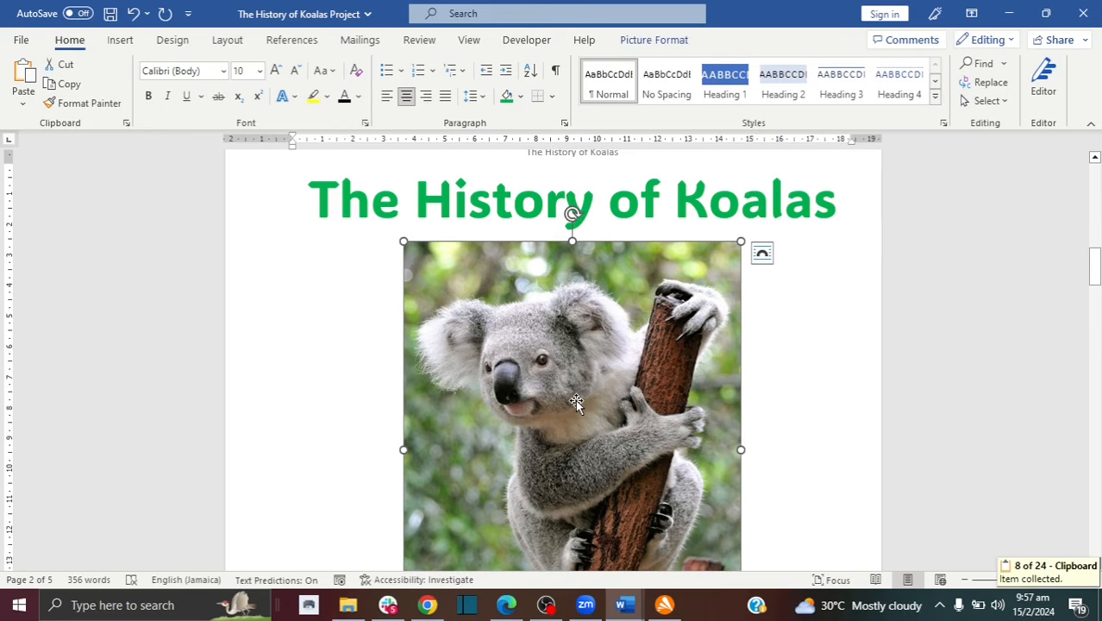
scroll(1100, 342, up, 10)
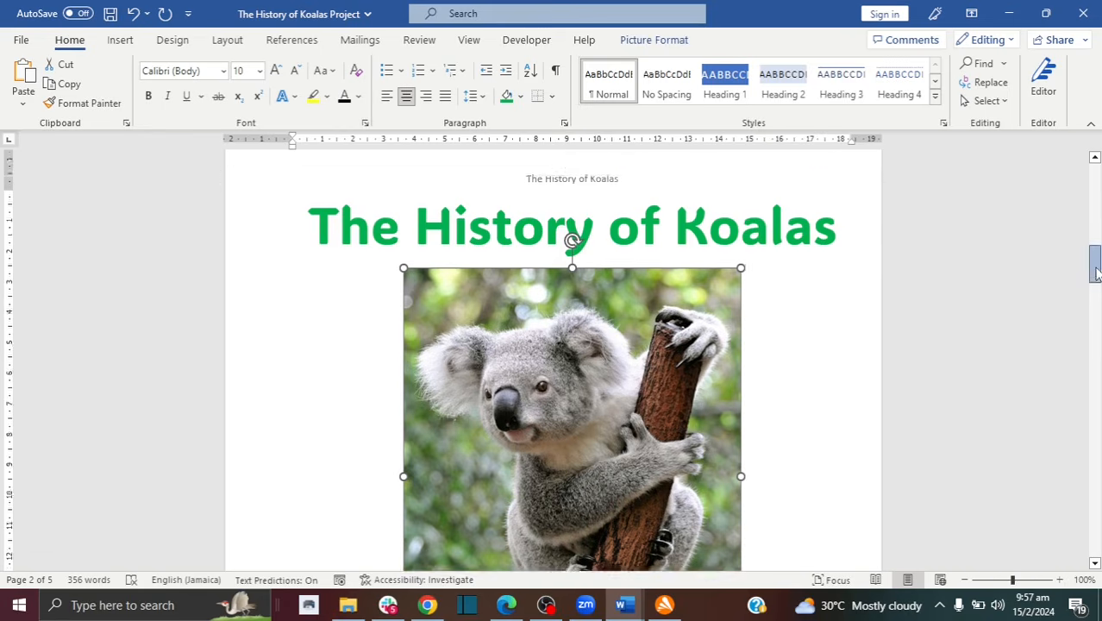
click(477, 333)
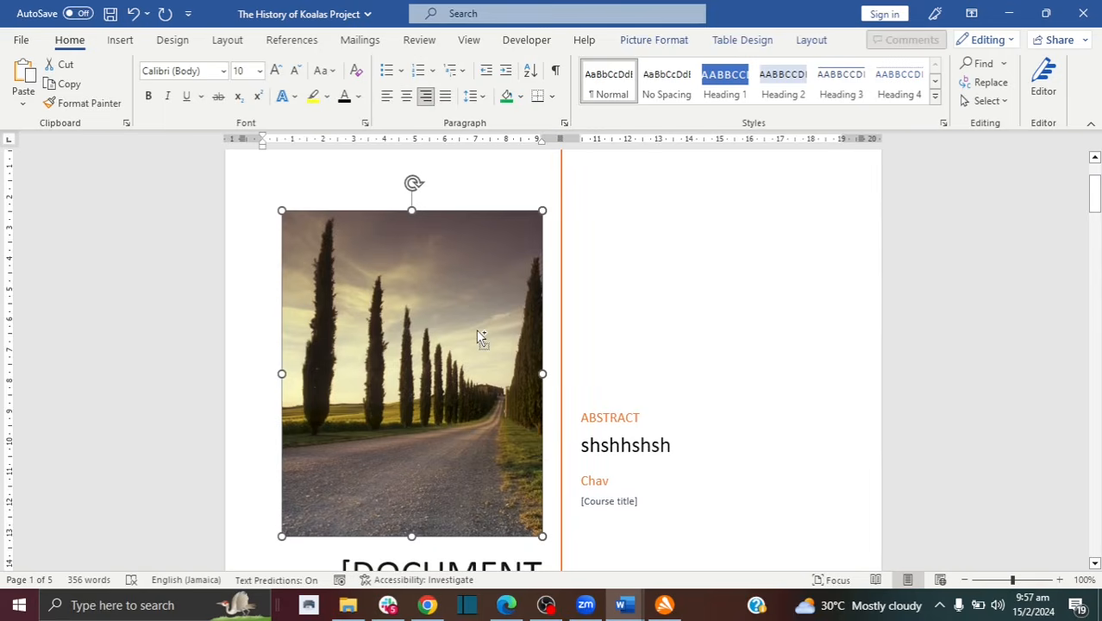
key(ctrl+v)
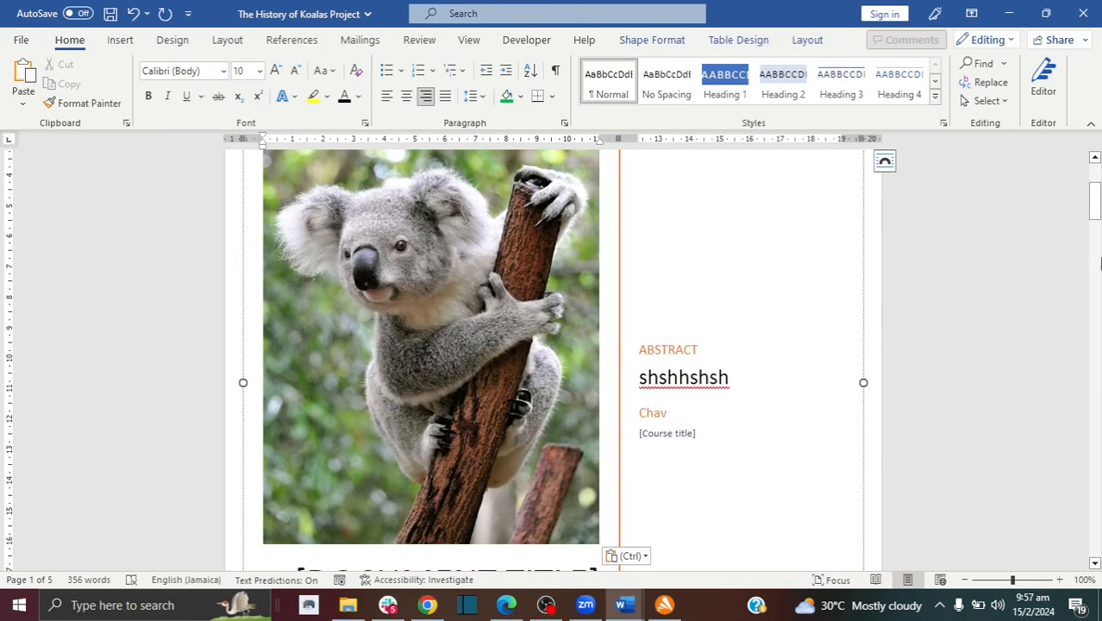
Step: Shrink the pasted koala picture slightly from its corner
drag(1095, 200, 1098, 183)
click(587, 305)
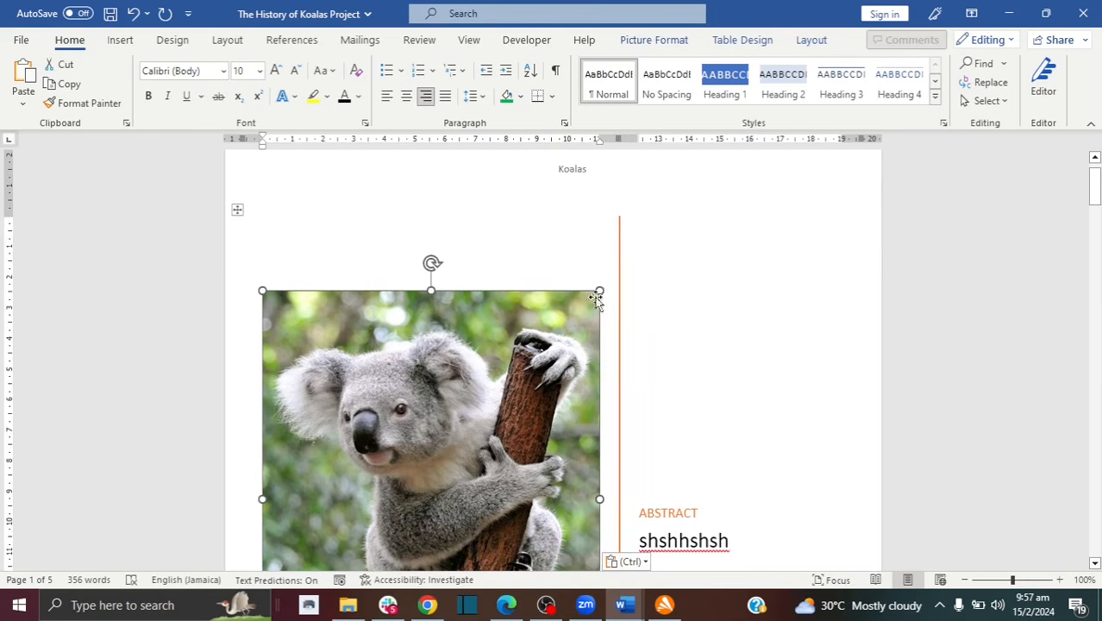
drag(600, 291, 554, 331)
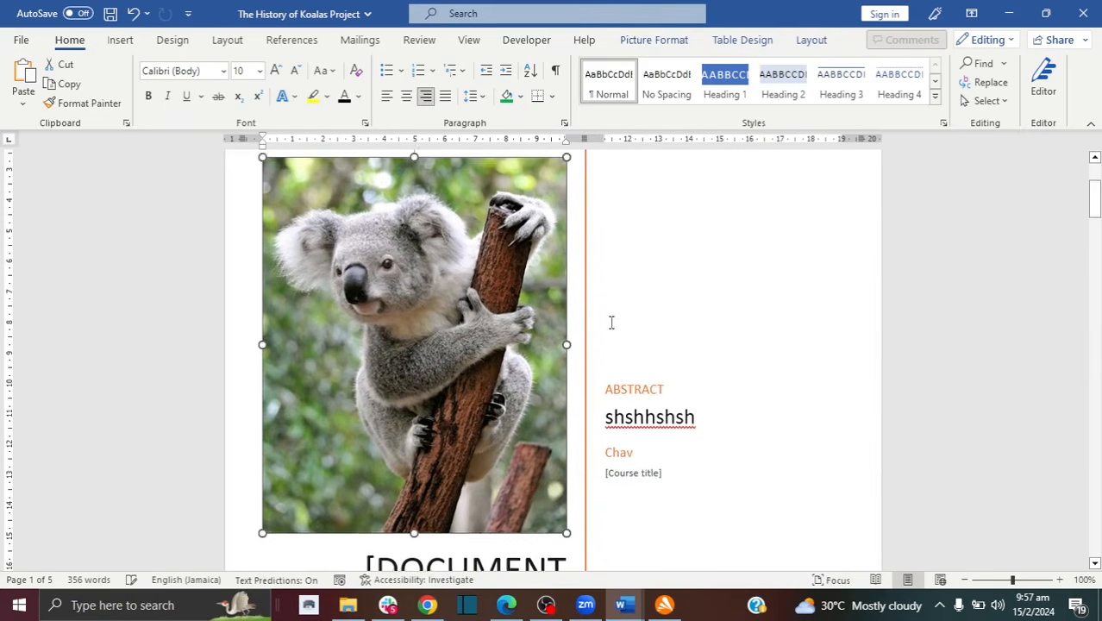
click(660, 320)
drag(1093, 203, 1095, 236)
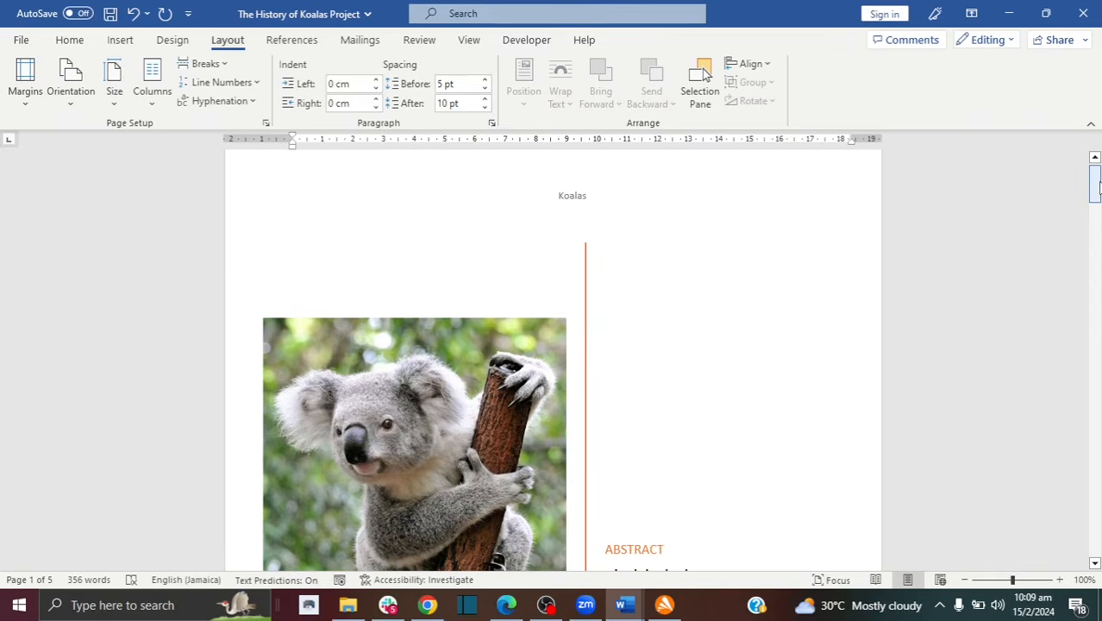
Step: Undo the six recently added empty paragraphs
drag(1095, 186, 1096, 324)
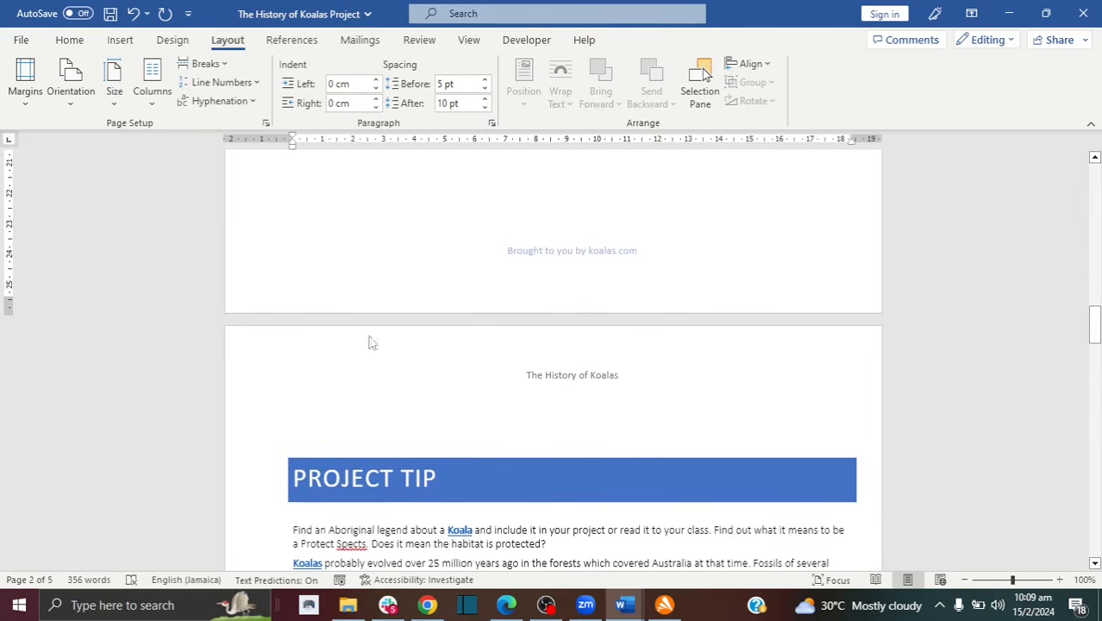
drag(1095, 324, 1095, 302)
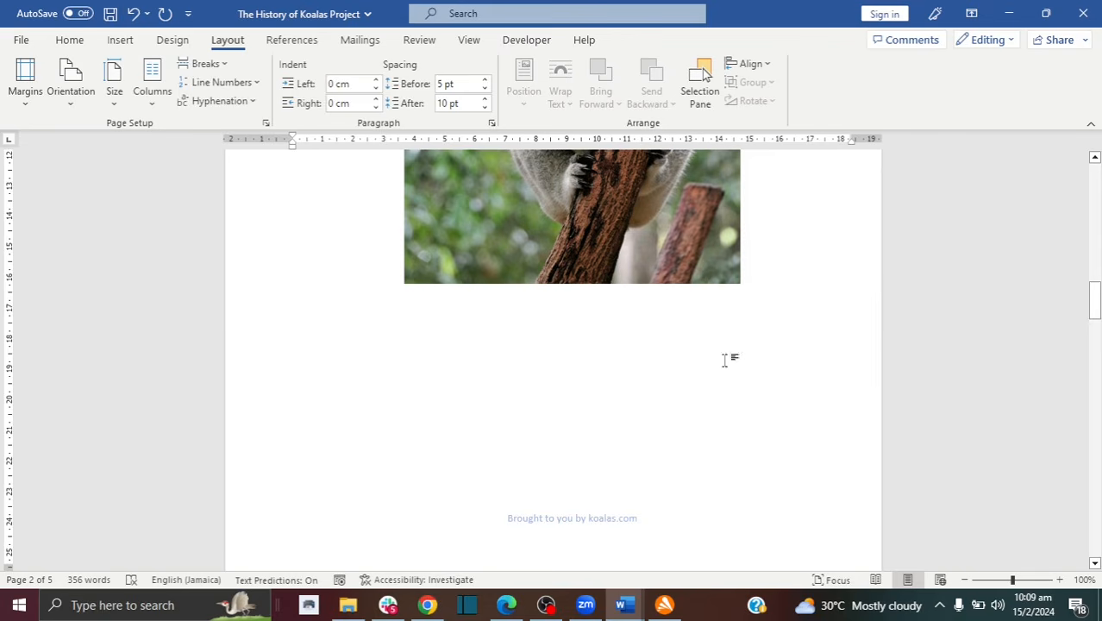
mouse_move(1096, 302)
mouse_down()
mouse_move(1095, 332)
mouse_move(1096, 315)
mouse_up()
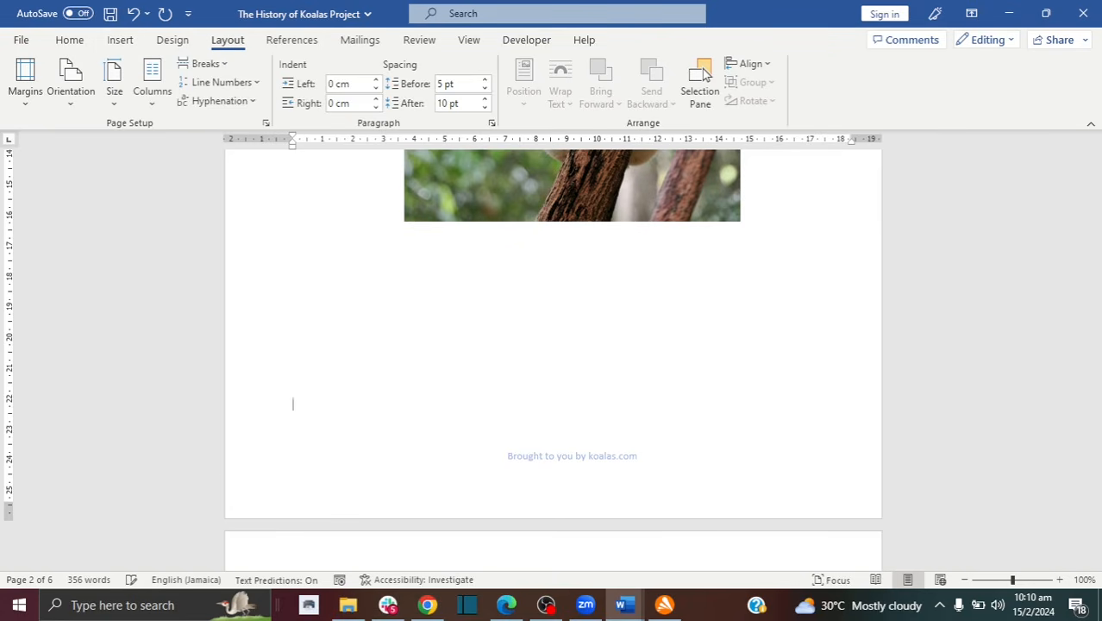
scroll(293, 552, down, 5)
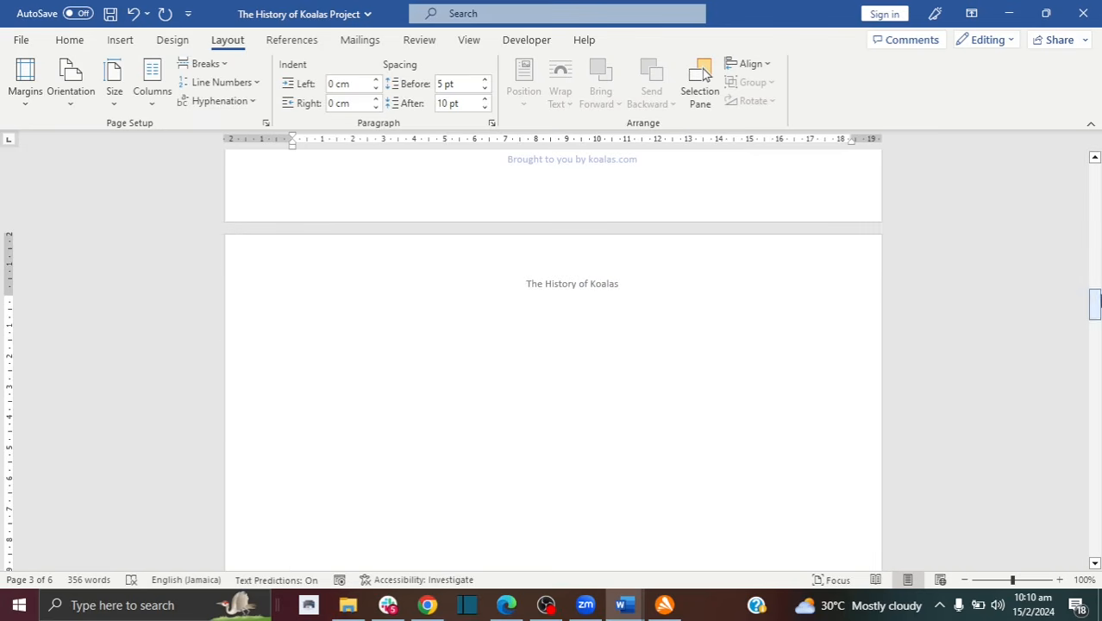
mouse_move(1095, 300)
mouse_down()
mouse_move(1095, 290)
mouse_move(1095, 302)
mouse_up()
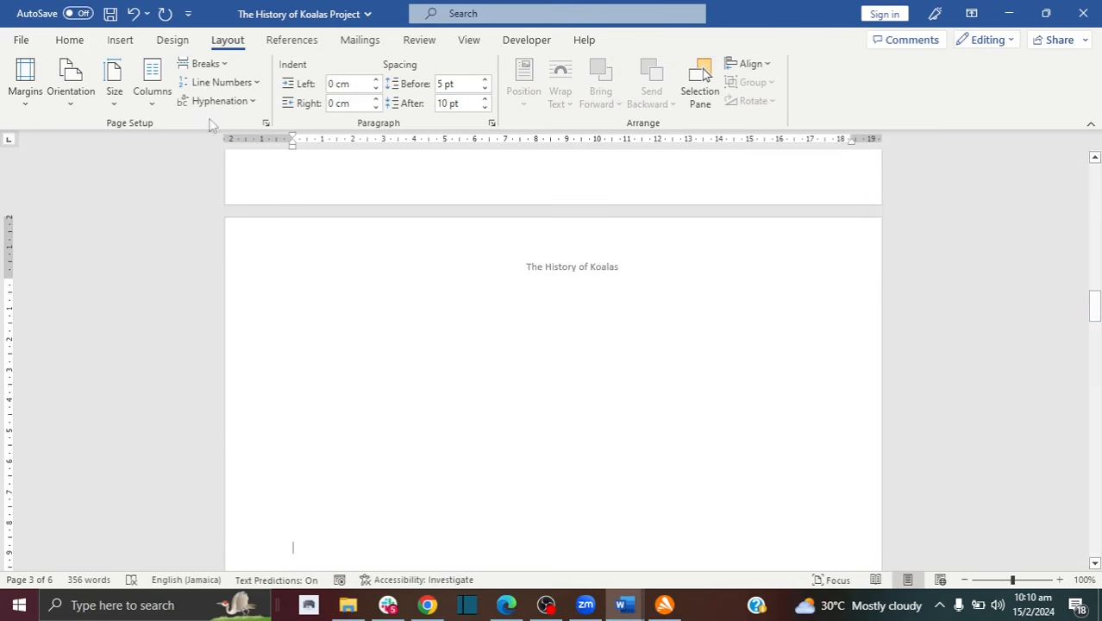
click(134, 13)
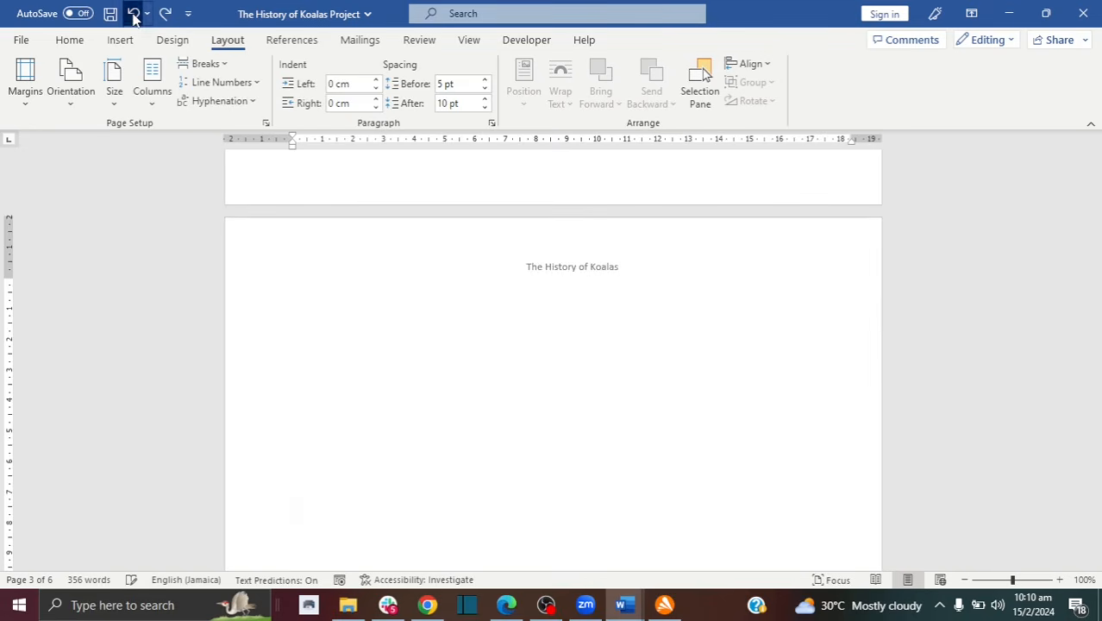
click(134, 14)
click(134, 14)
click(135, 17)
click(135, 17)
click(135, 17)
click(135, 17)
click(332, 534)
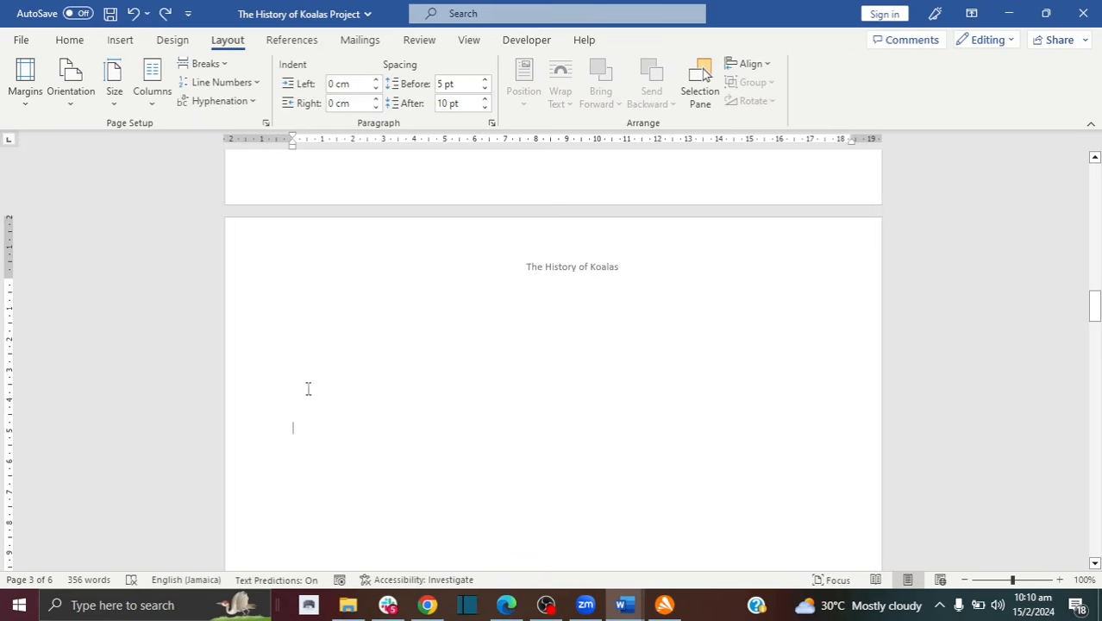
Step: Delete the remaining empty paragraphs and blank page so PROJECT TIP opens page 3
drag(298, 424, 290, 277)
key(BackSpace)
key(Delete)
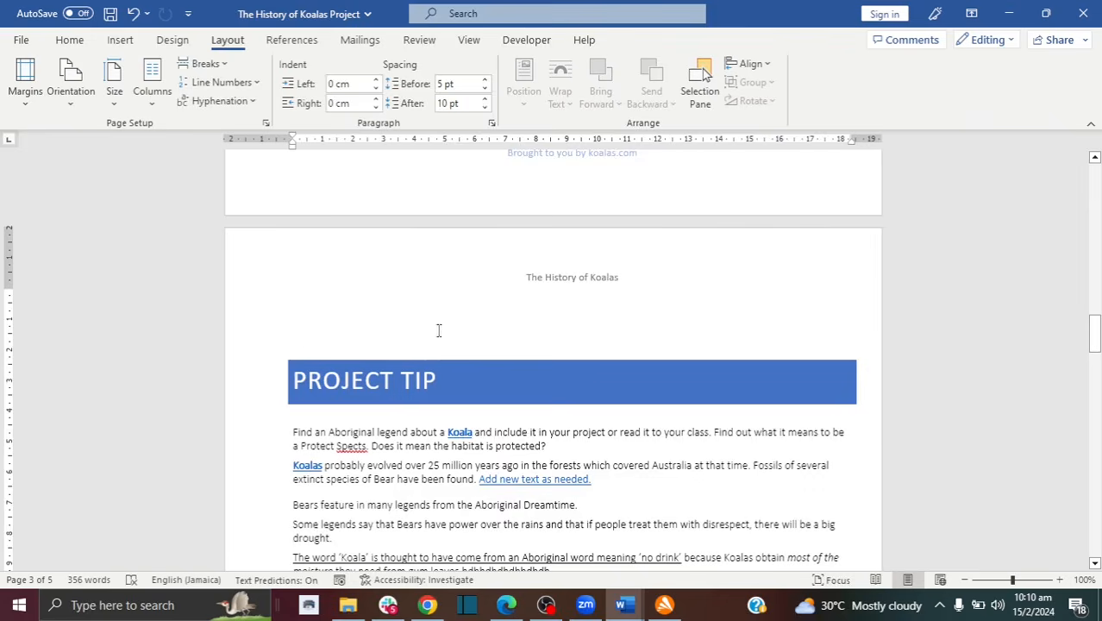
key(BackSpace)
key(BackSpace)
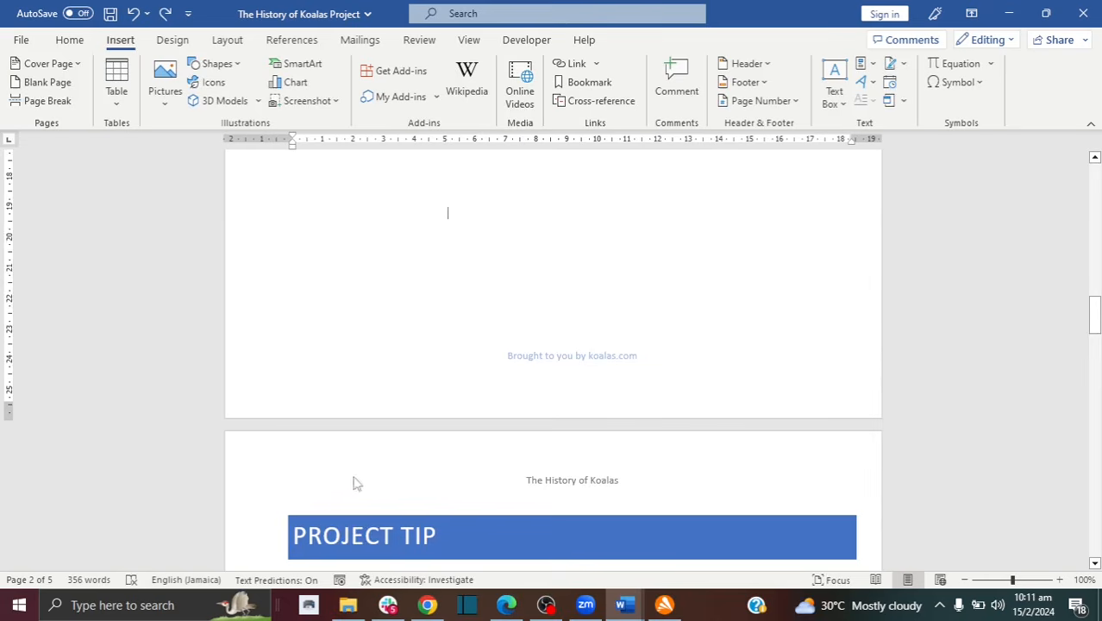
click(336, 495)
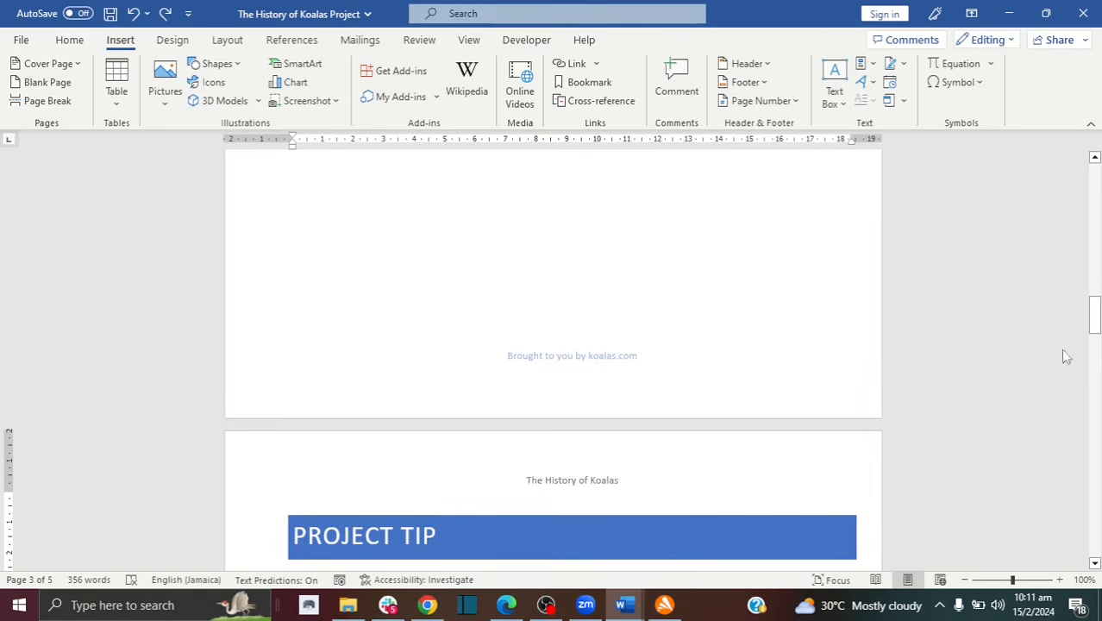
Step: Insert a blank page right after the koala photo's page, before PROJECT TIP
drag(1093, 316, 1093, 293)
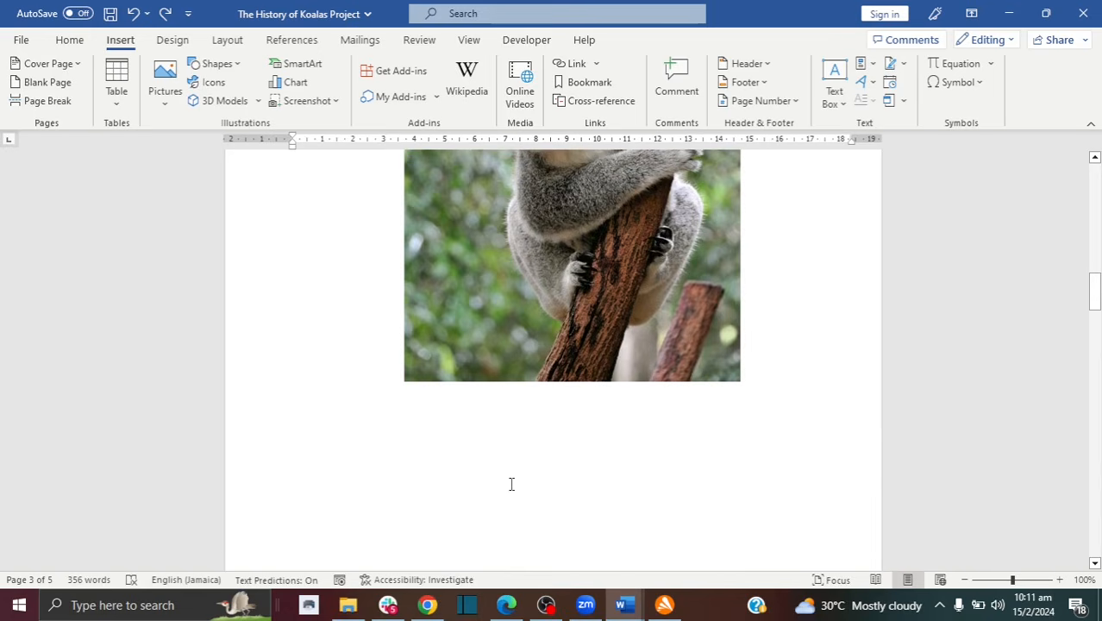
click(308, 440)
double_click(310, 478)
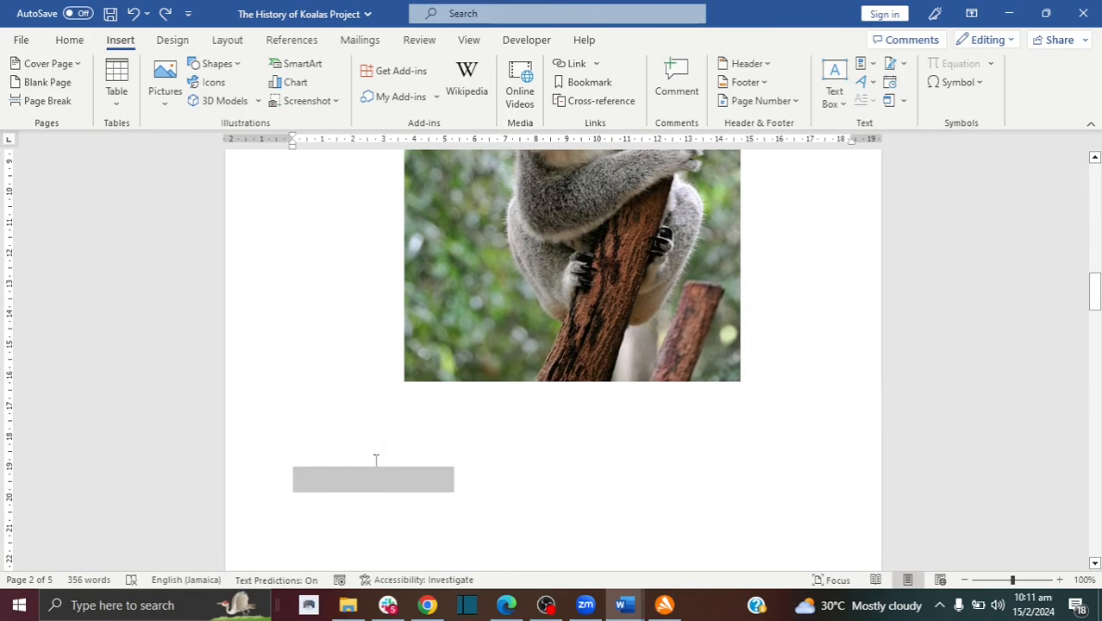
click(325, 482)
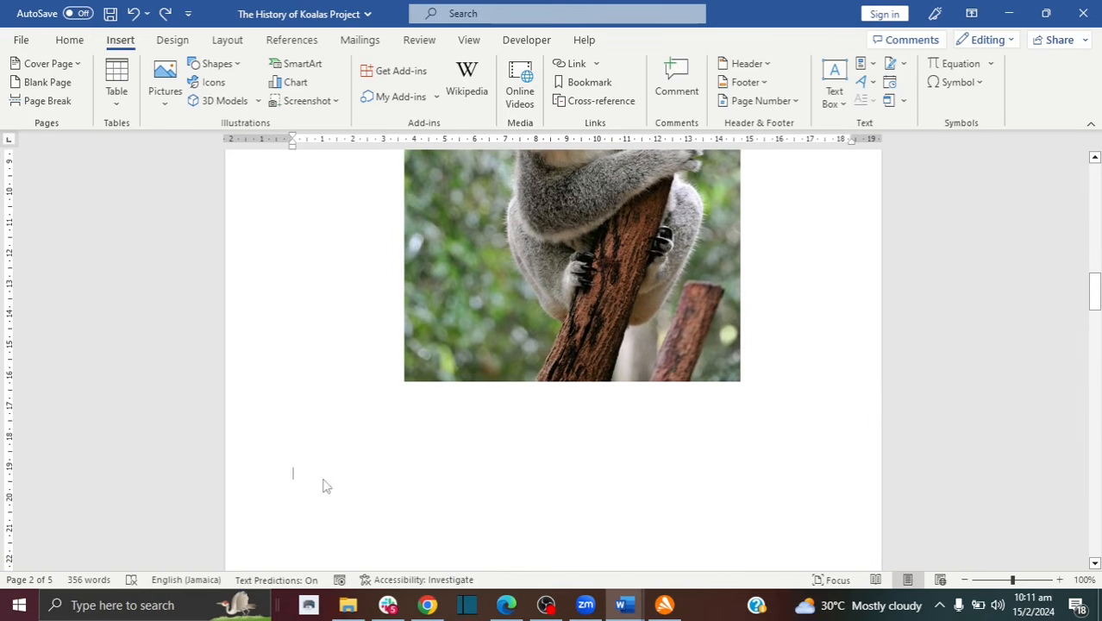
click(43, 83)
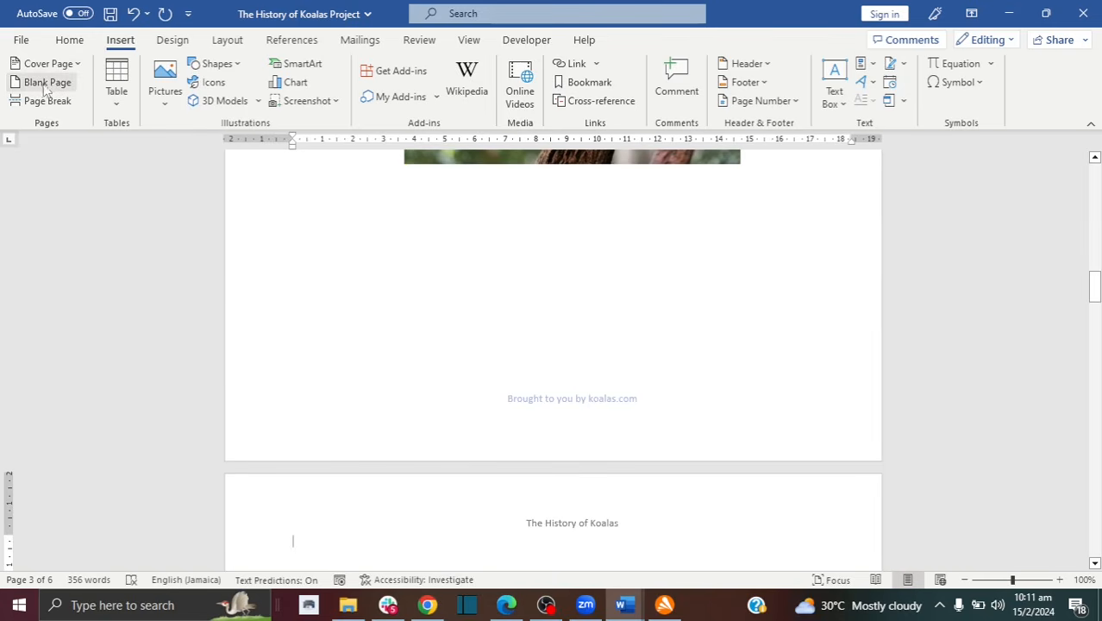
scroll(1086, 261, up, 10)
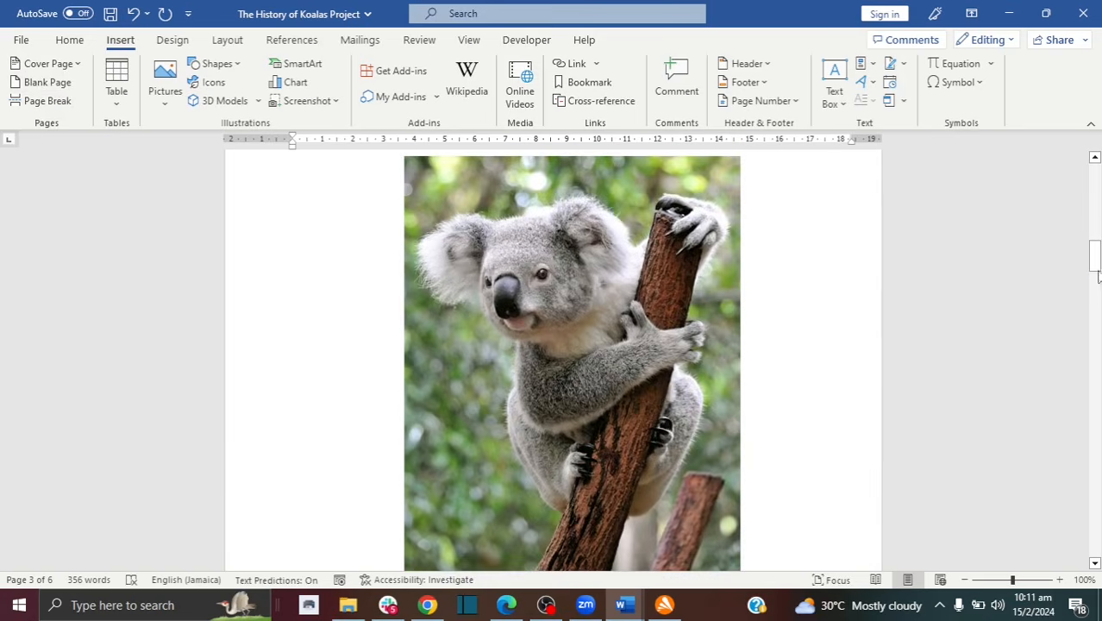
drag(1096, 274, 1099, 307)
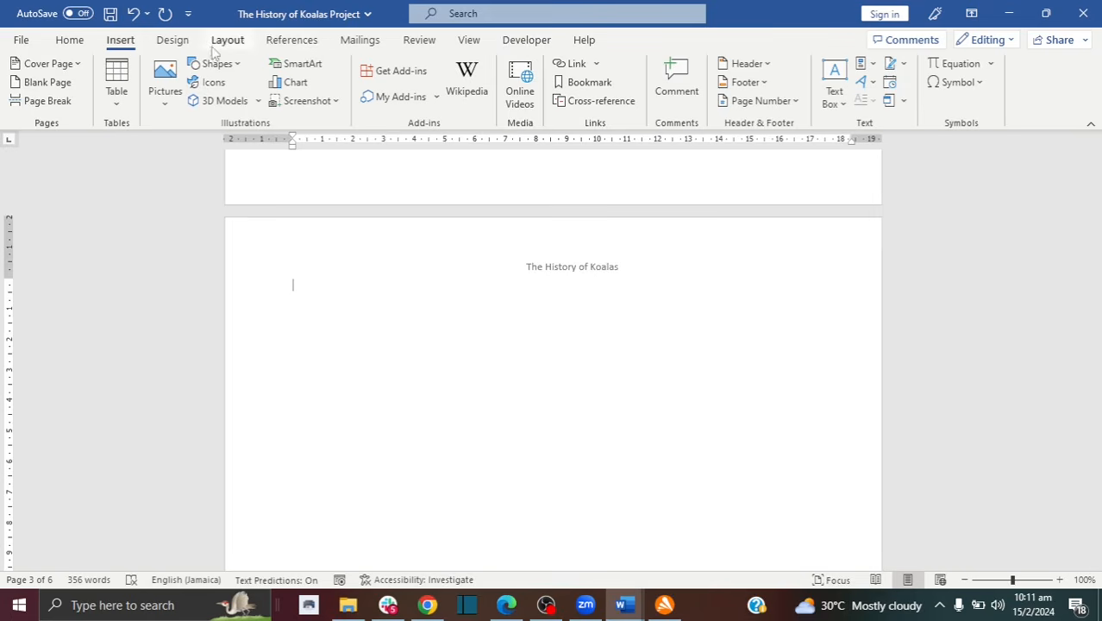
Step: Insert an automatic table of contents on the blank page and prefix its heading with 'TABLE OF'
click(287, 40)
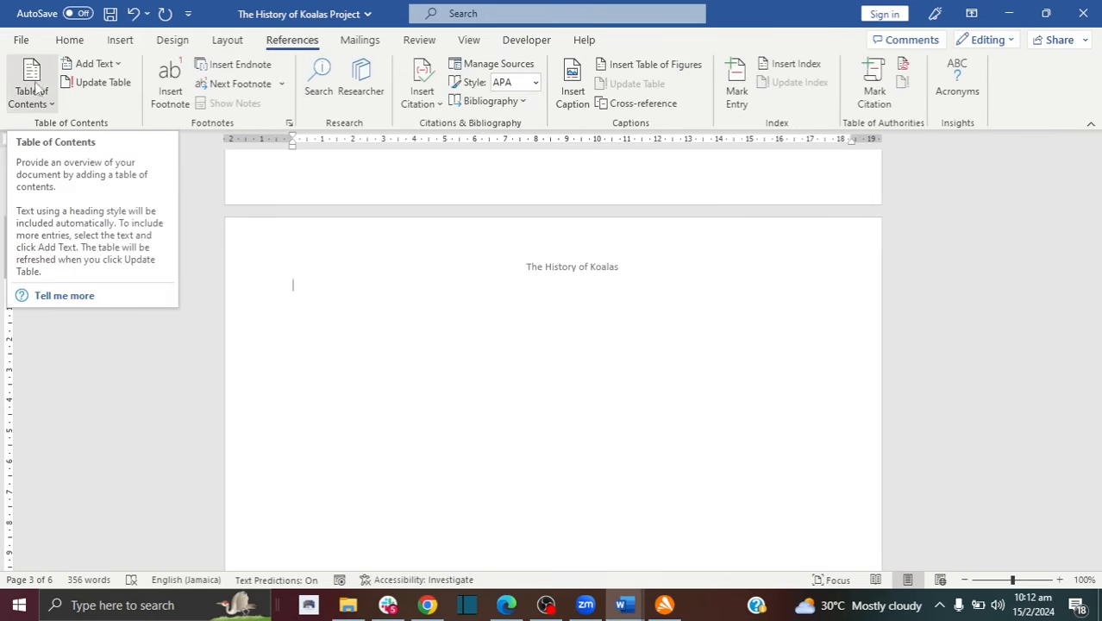
click(52, 104)
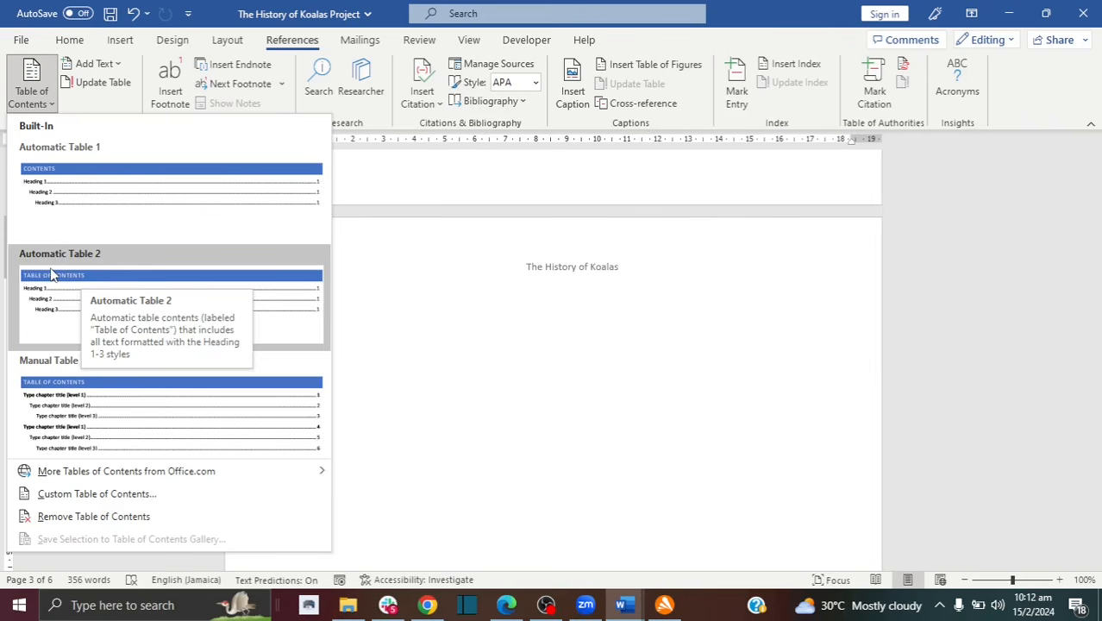
click(63, 181)
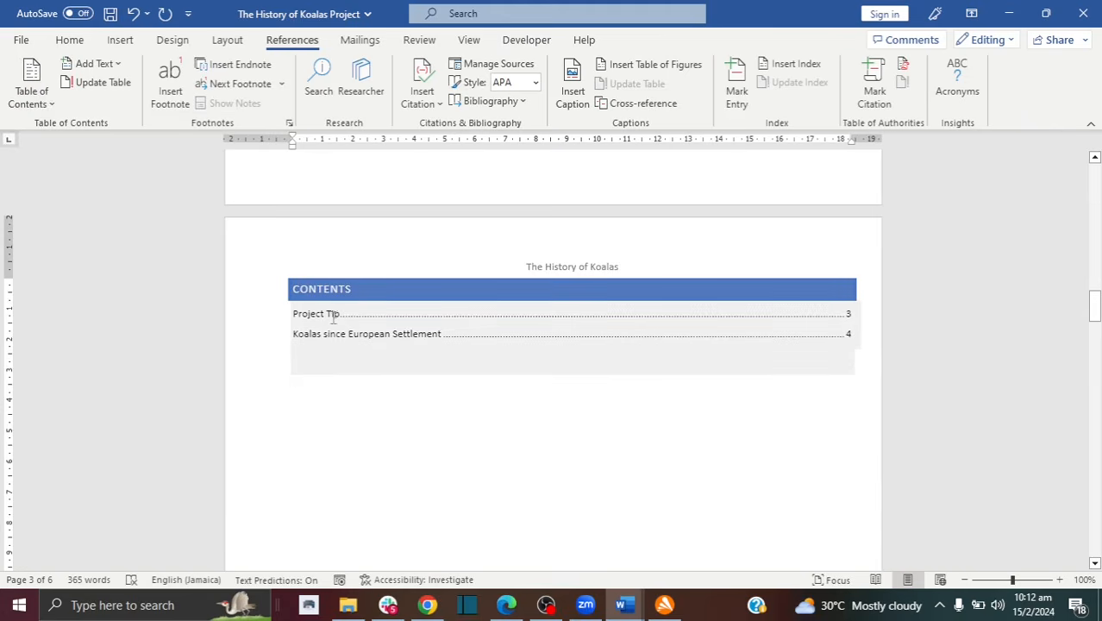
click(296, 287)
text(T)
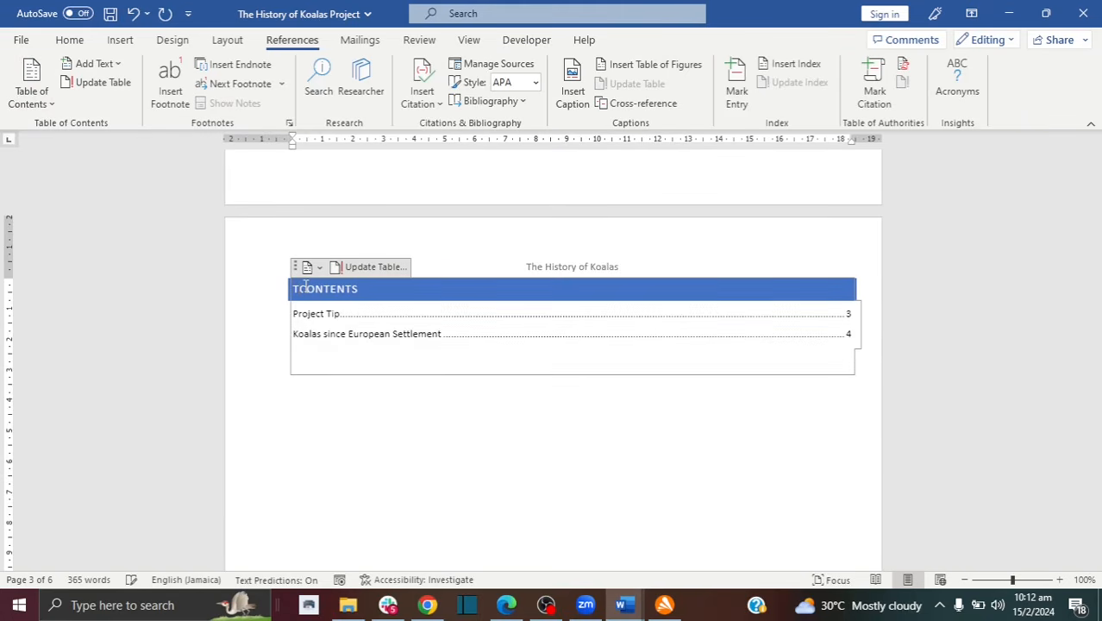
text(ABLE OF)
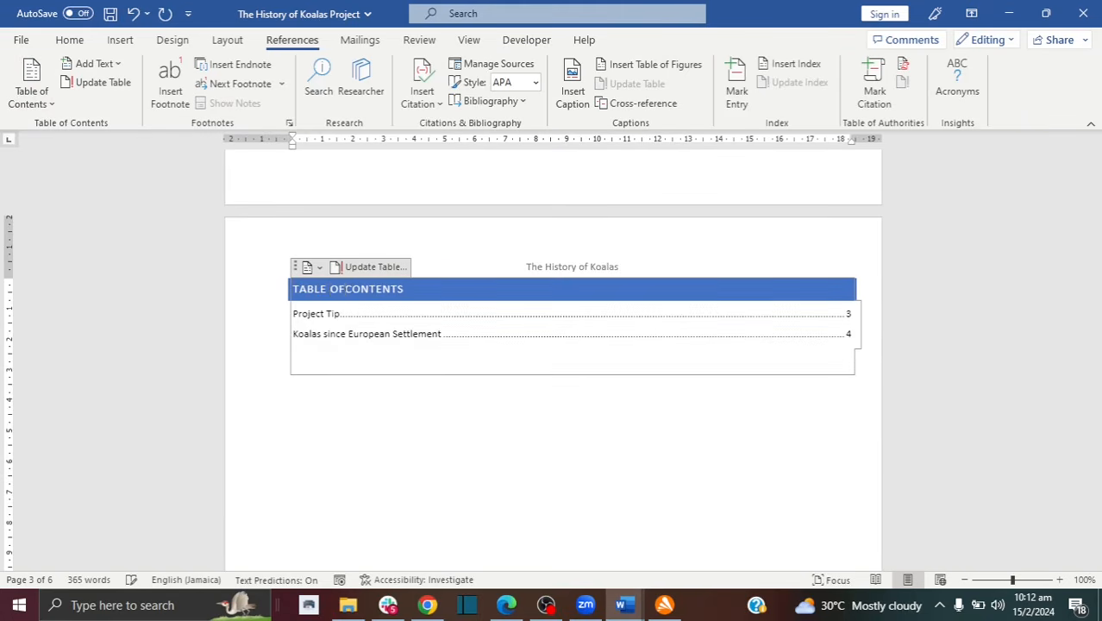
click(326, 314)
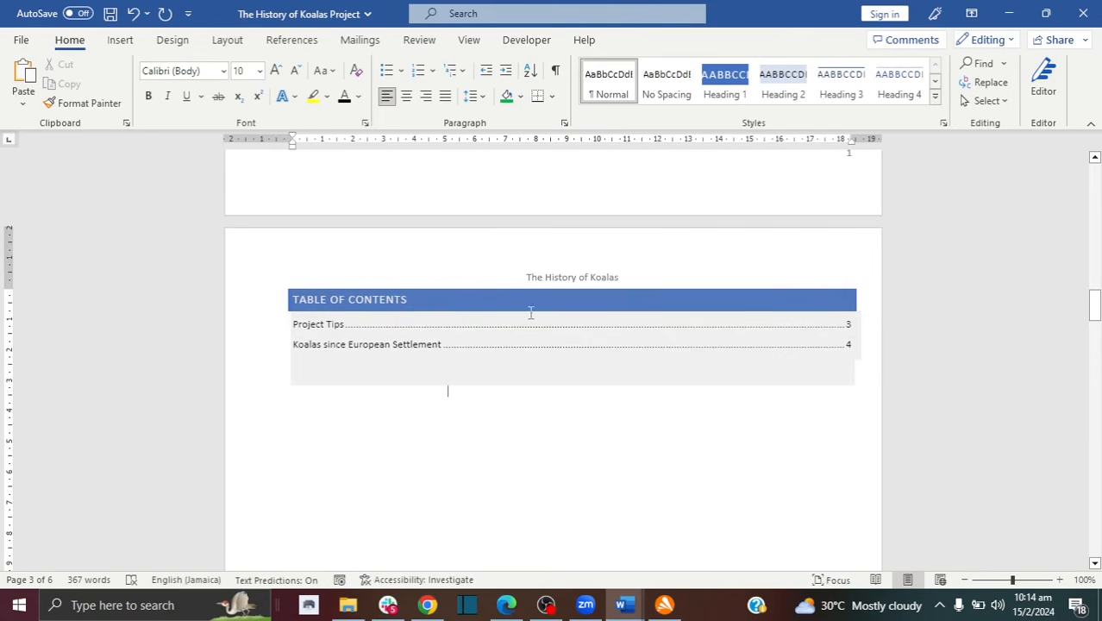
Step: Insert a new blank page after the end of page 4
drag(1095, 311, 1095, 476)
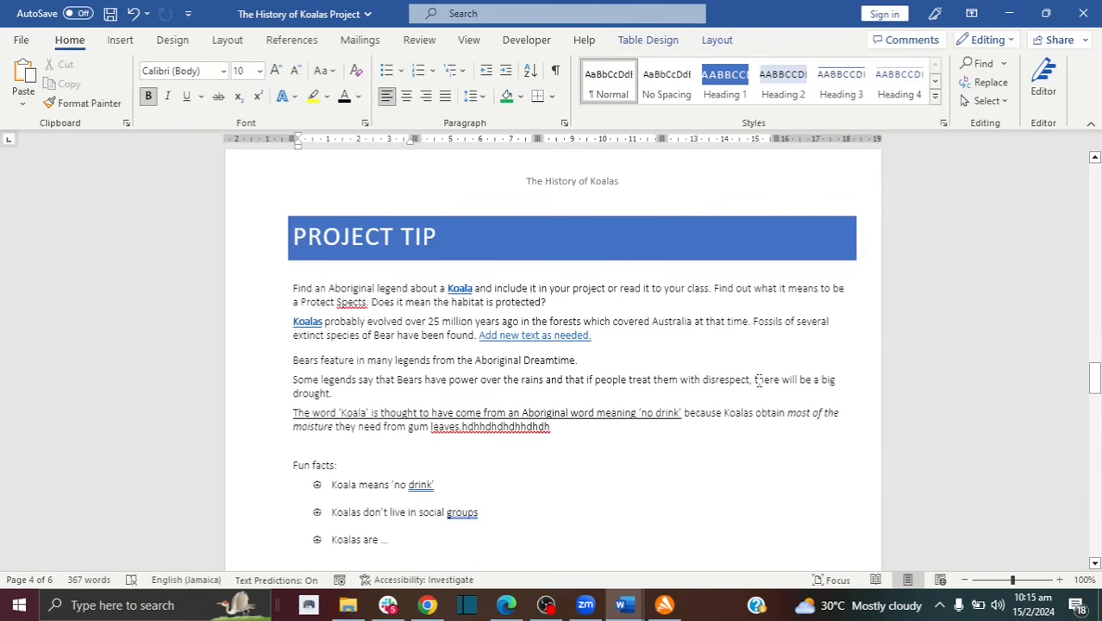
drag(1097, 392, 1097, 481)
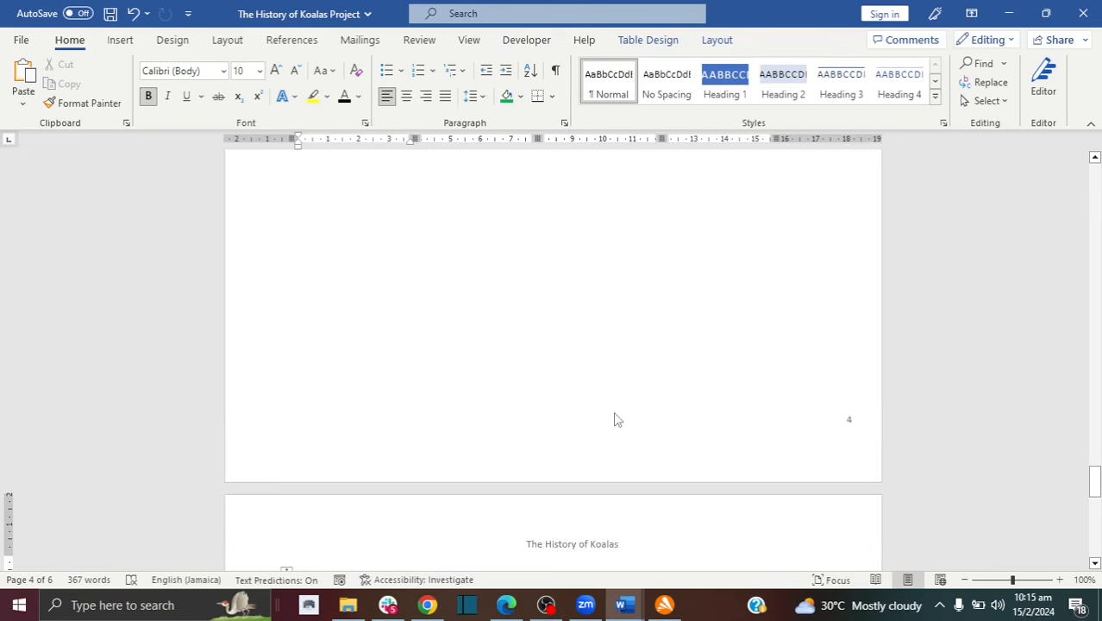
click(555, 388)
scroll(341, 326, up, 3)
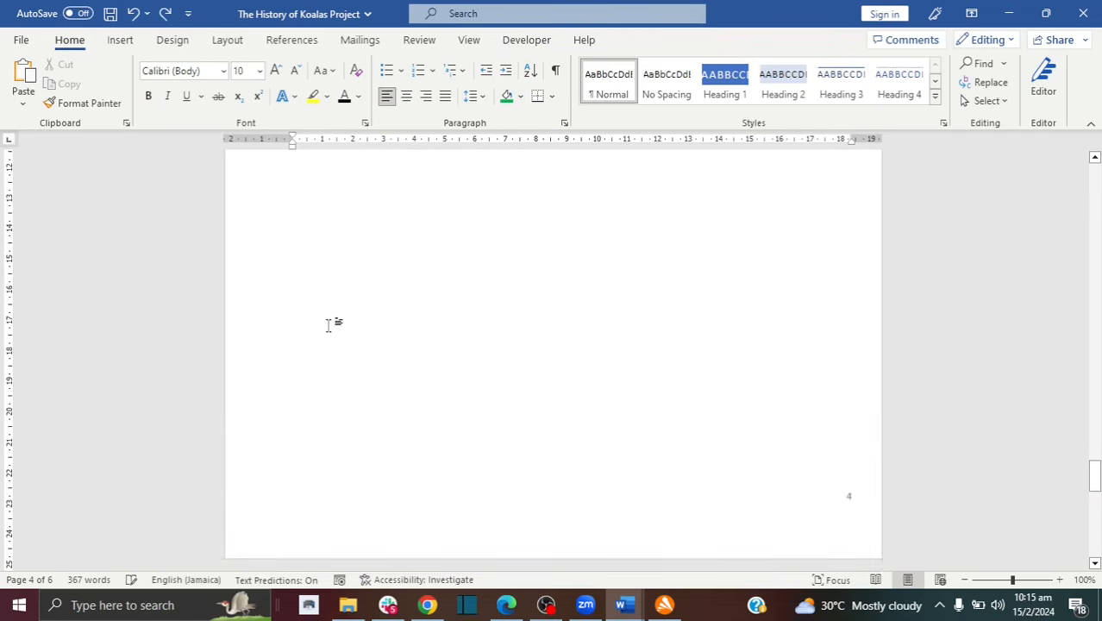
click(120, 41)
click(36, 85)
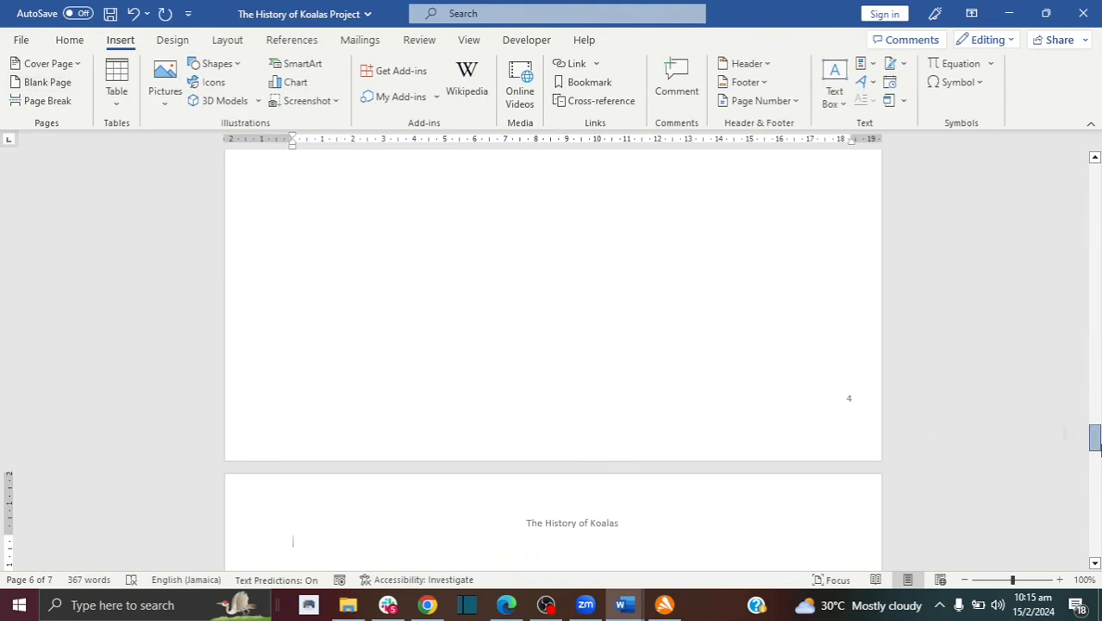
Step: Type 'My New Title' on the new page and style it as Heading 1
scroll(1078, 448, down, 4)
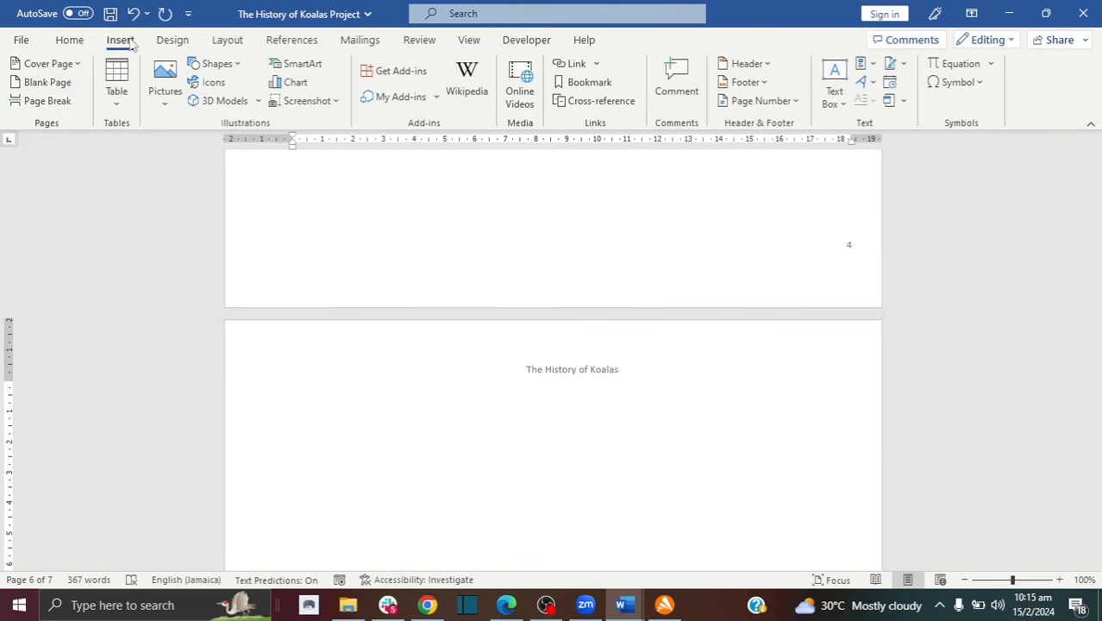
click(76, 43)
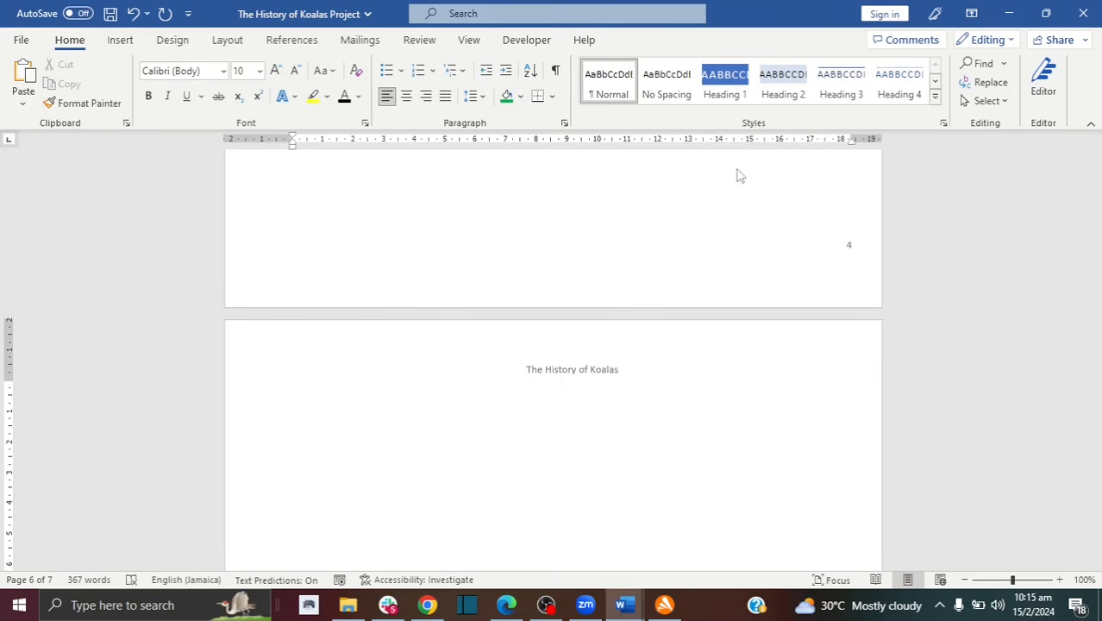
click(347, 381)
text(My New Title)
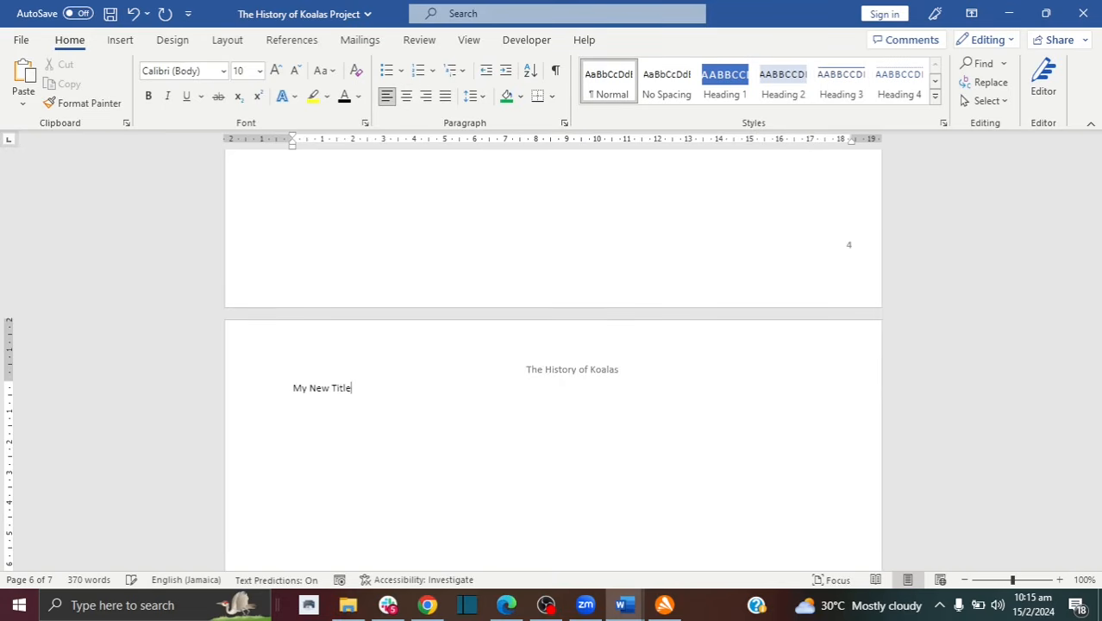
click(722, 97)
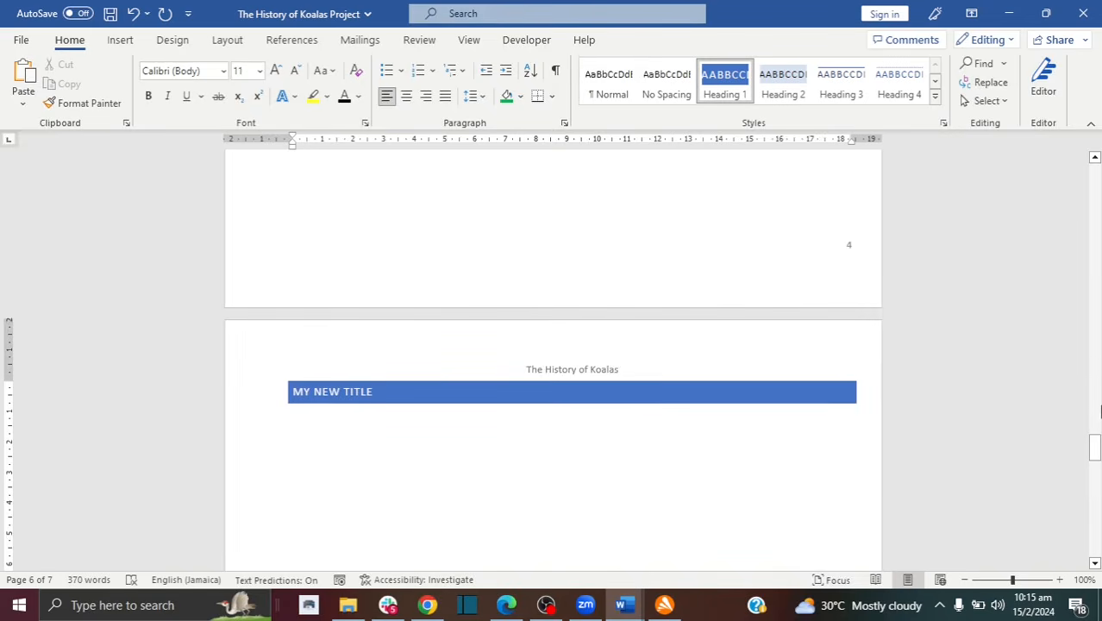
drag(1095, 457, 1095, 289)
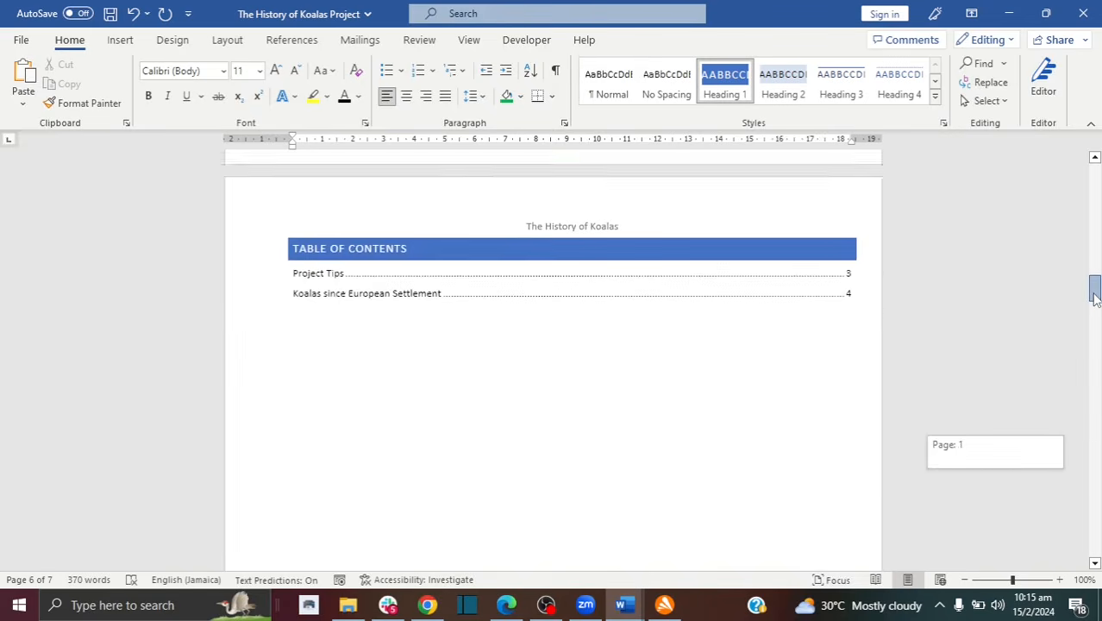
click(689, 329)
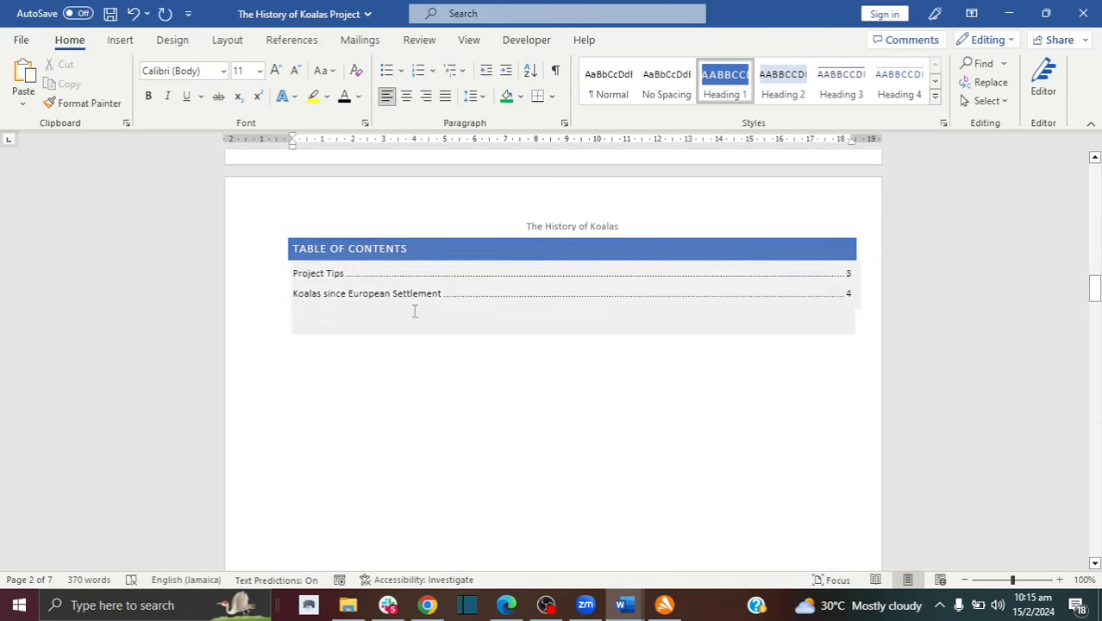
Step: Update the entire table of contents so 'My New Title' appears on page 5
click(289, 43)
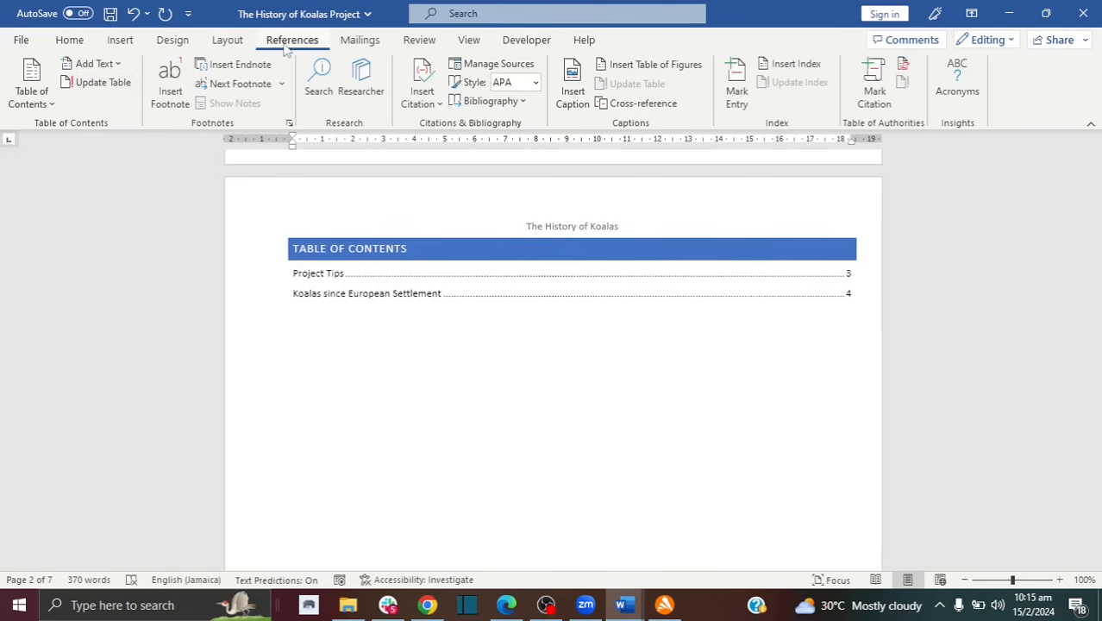
click(97, 86)
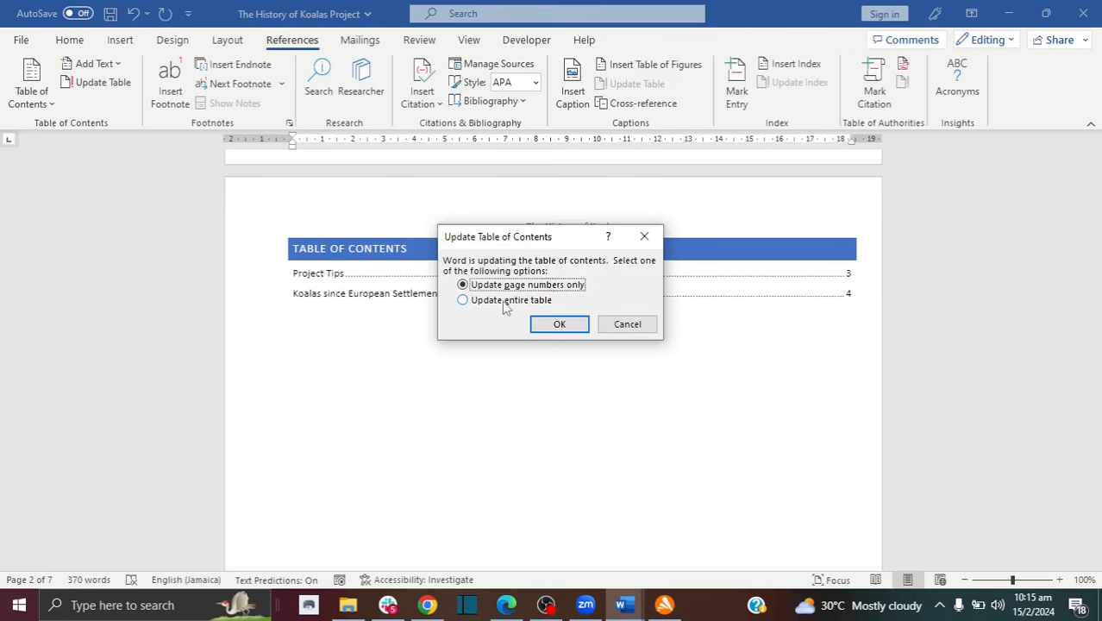
click(505, 304)
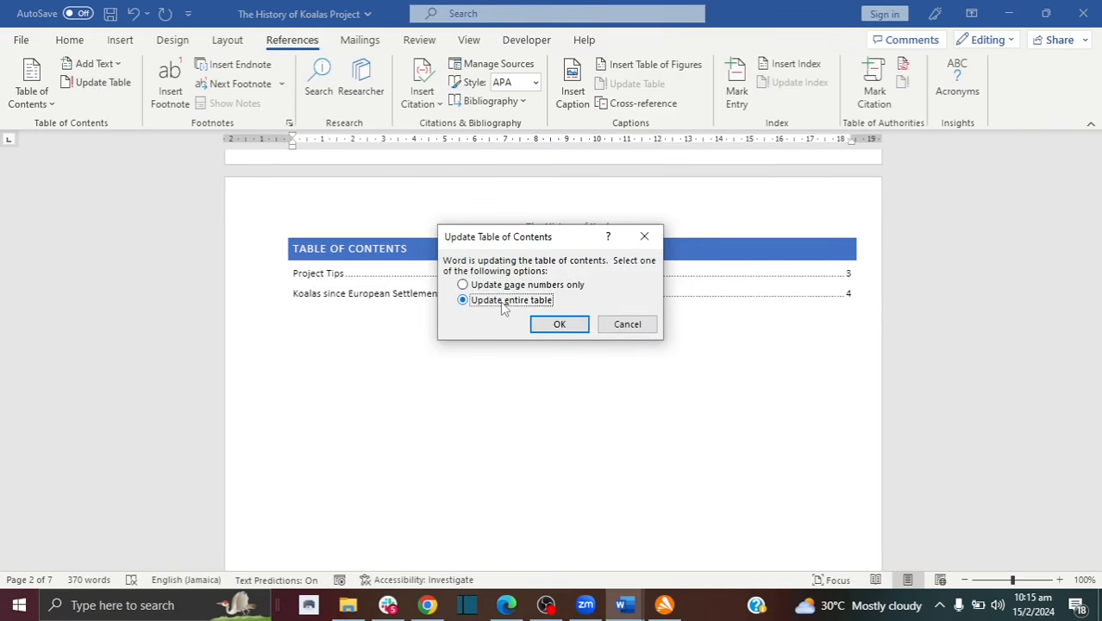
click(556, 325)
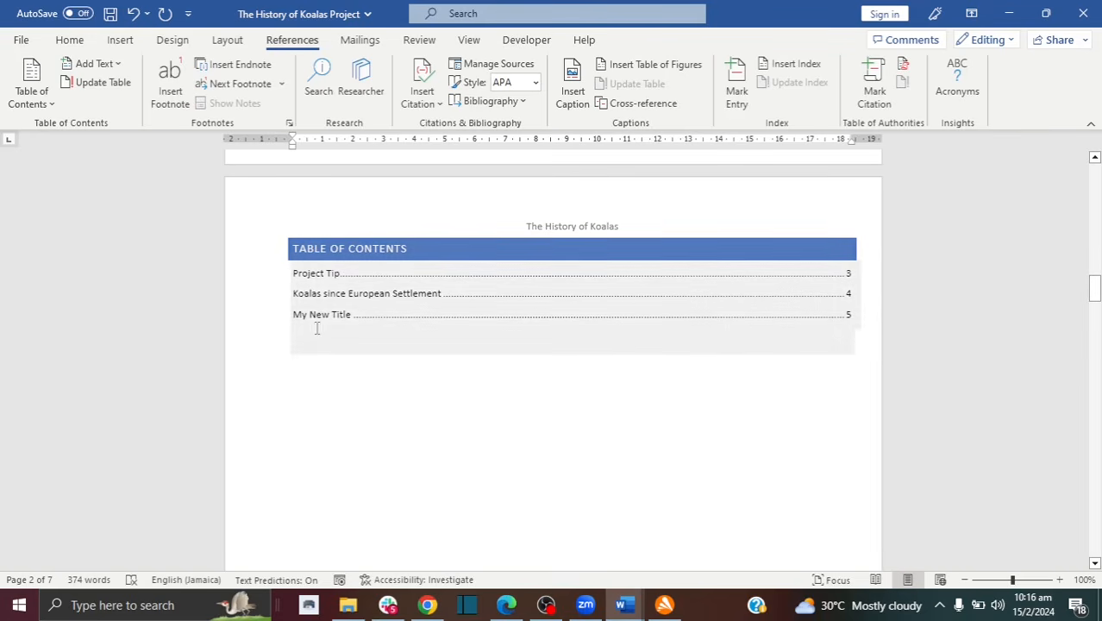
Step: Add a 'My Subtitle' line under My New Title and format it as Heading 2
drag(1094, 289, 1095, 457)
click(326, 201)
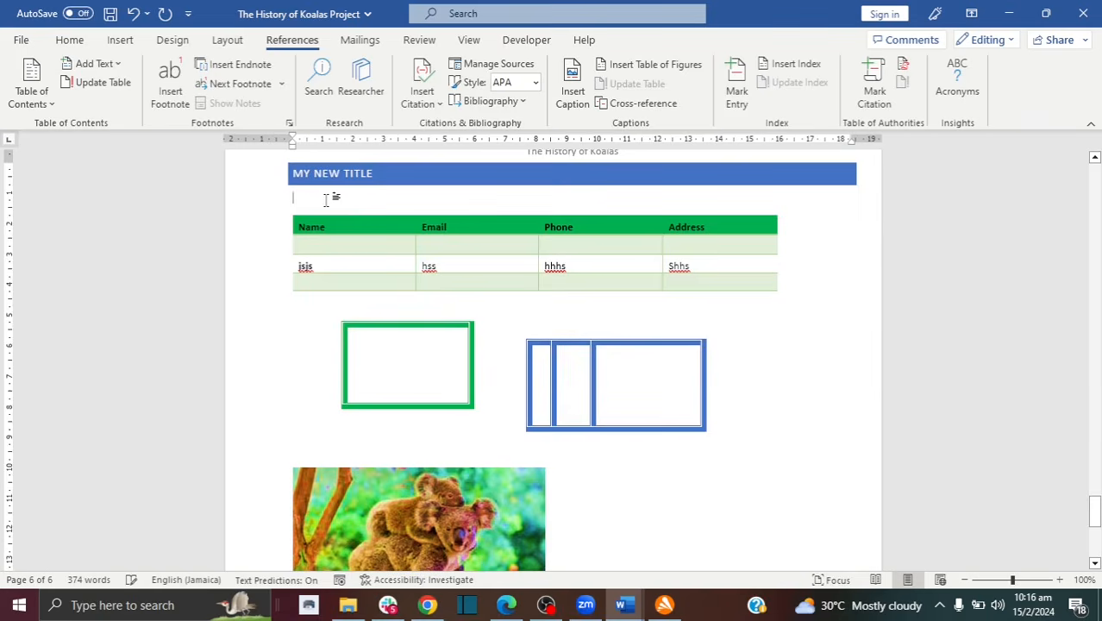
text(My)
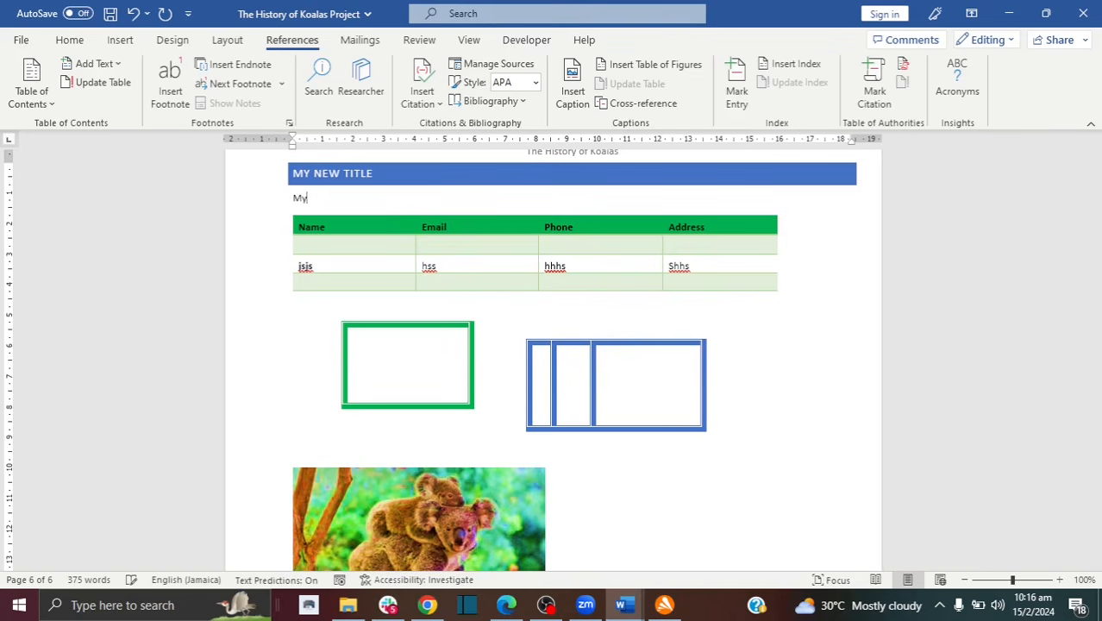
text( Subtitel)
key(Return)
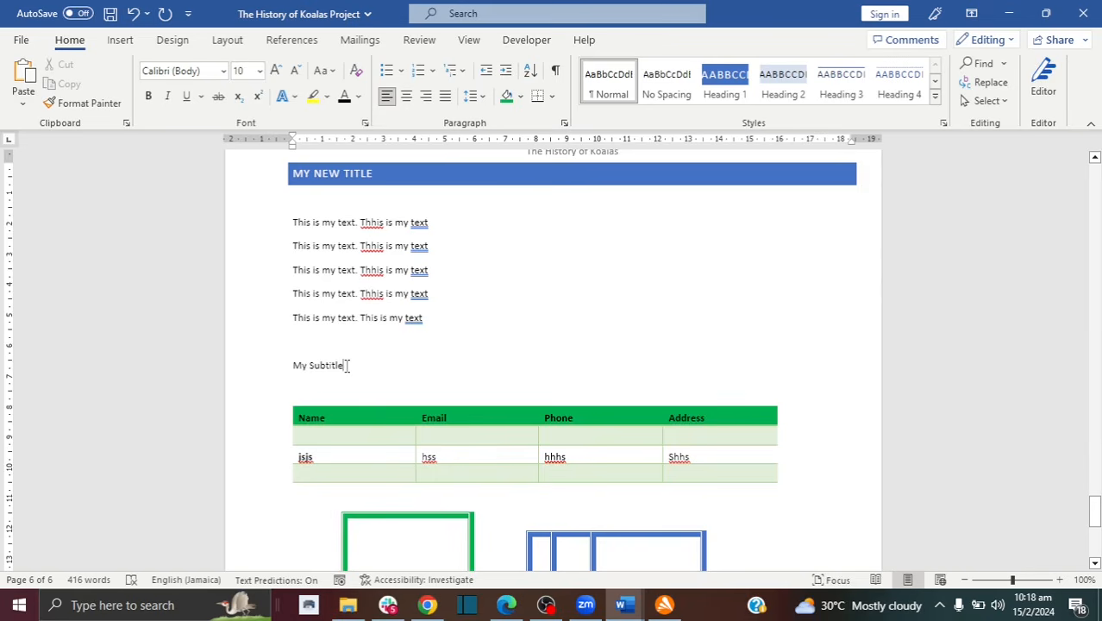
drag(346, 366, 292, 366)
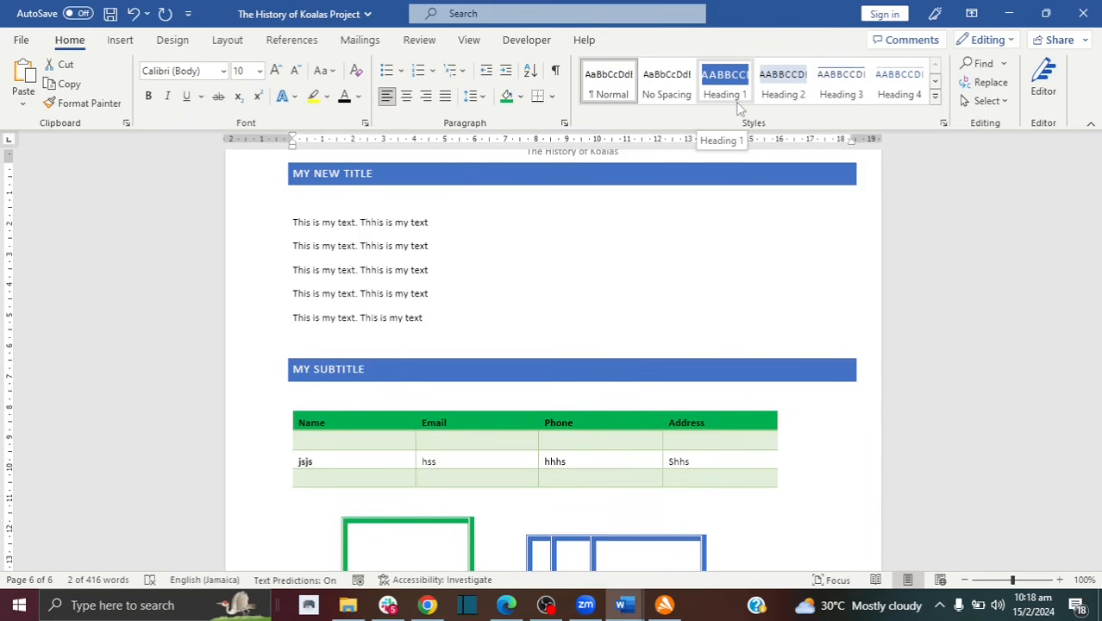
click(791, 80)
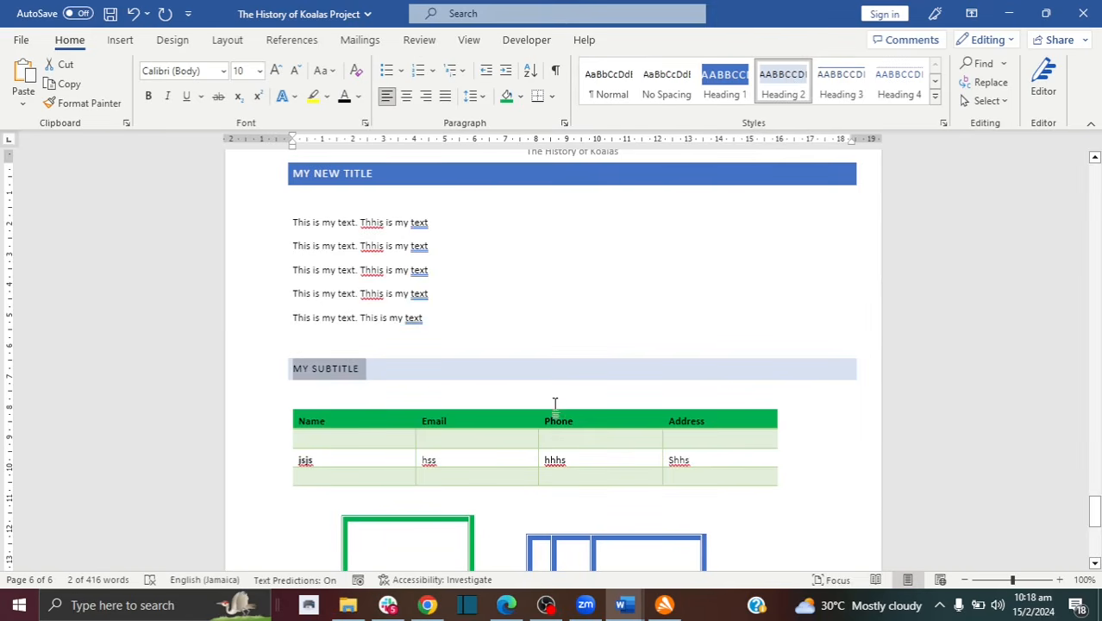
drag(1094, 511, 1097, 284)
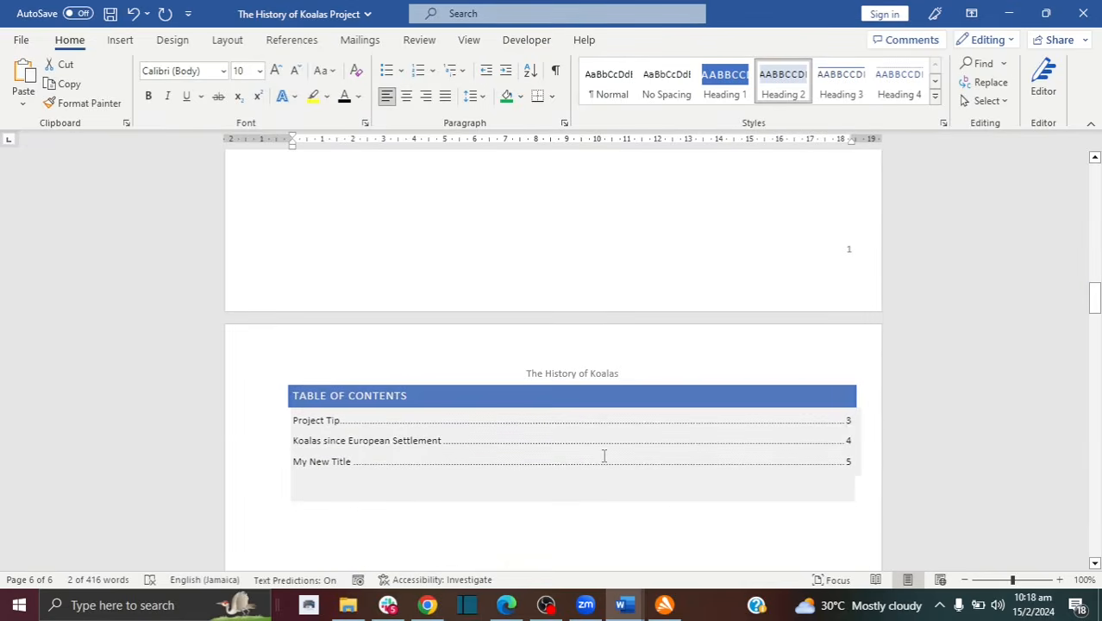
click(603, 455)
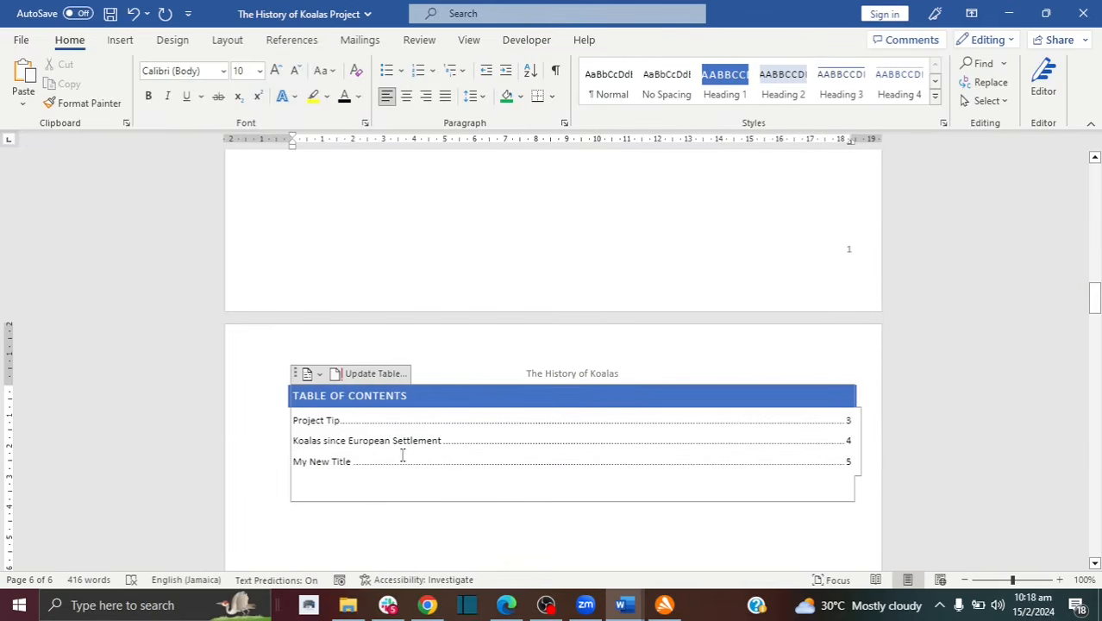
Step: Update the entire table of contents so it lists My Subtitle on page 5
click(360, 376)
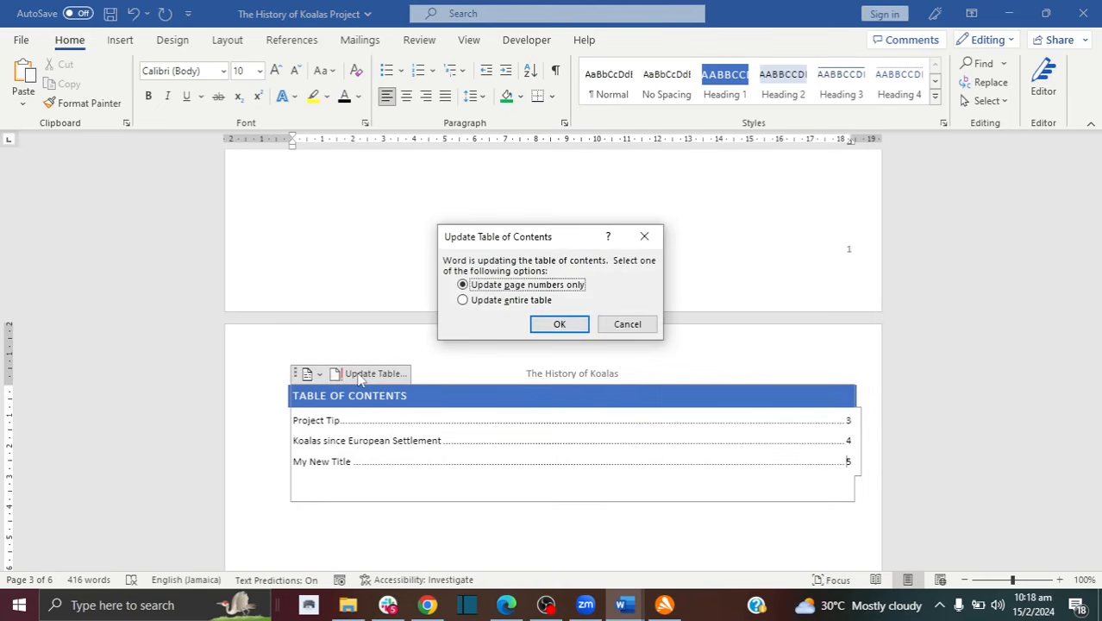
click(512, 303)
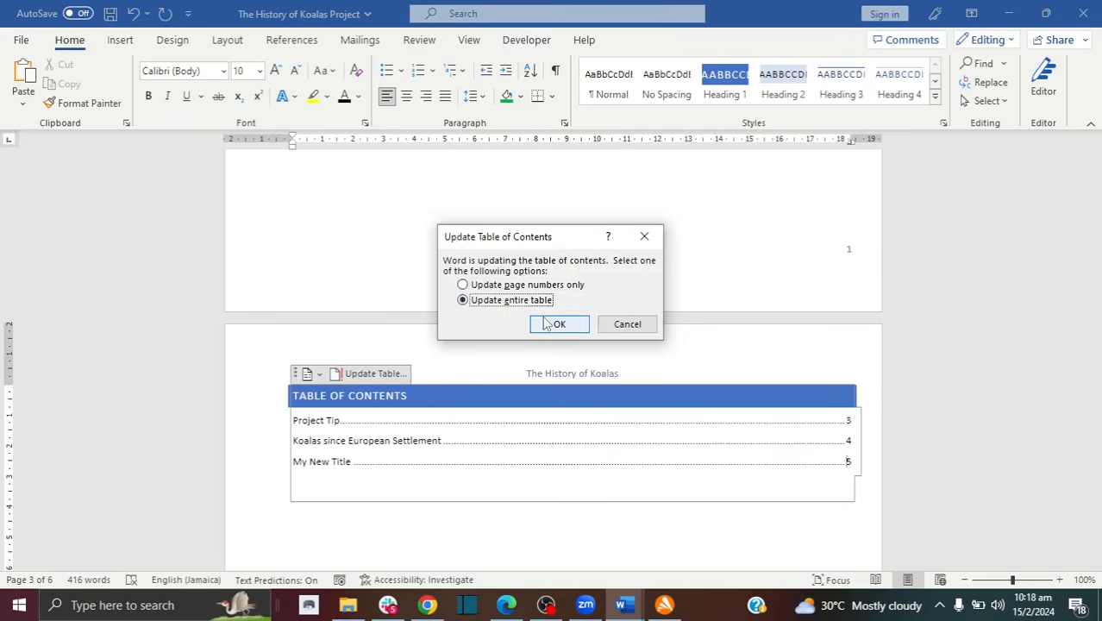
click(548, 323)
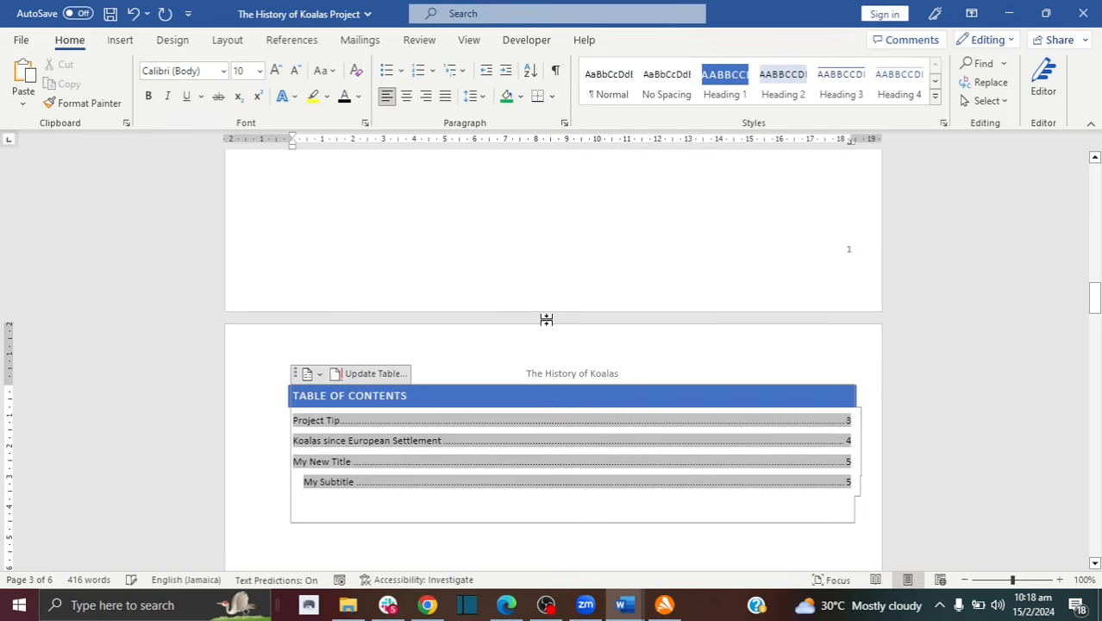
click(328, 467)
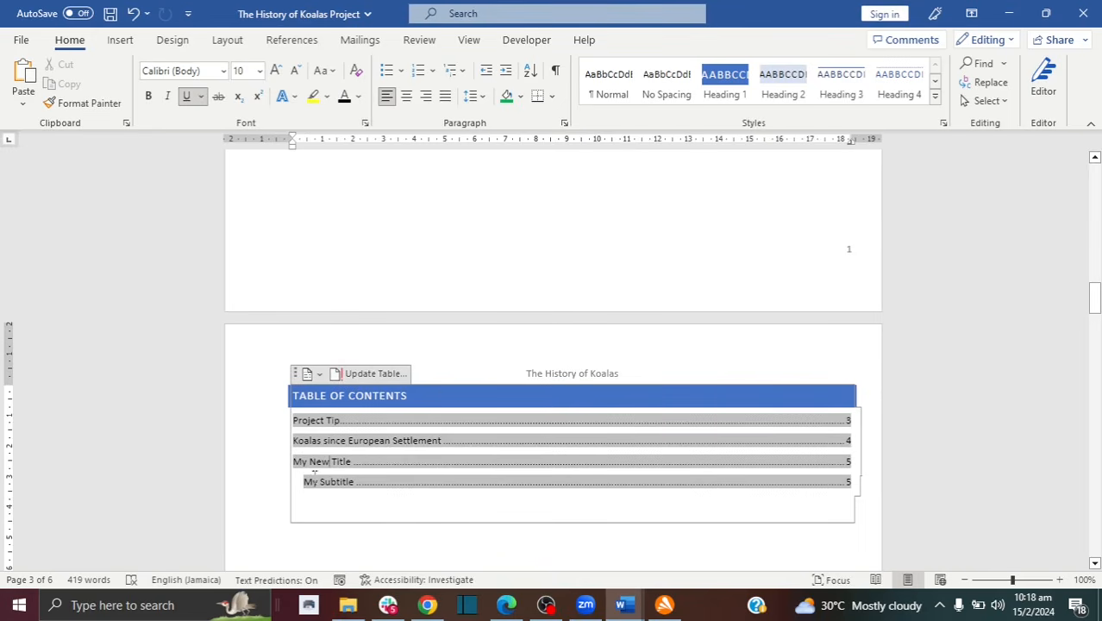
click(245, 487)
click(337, 528)
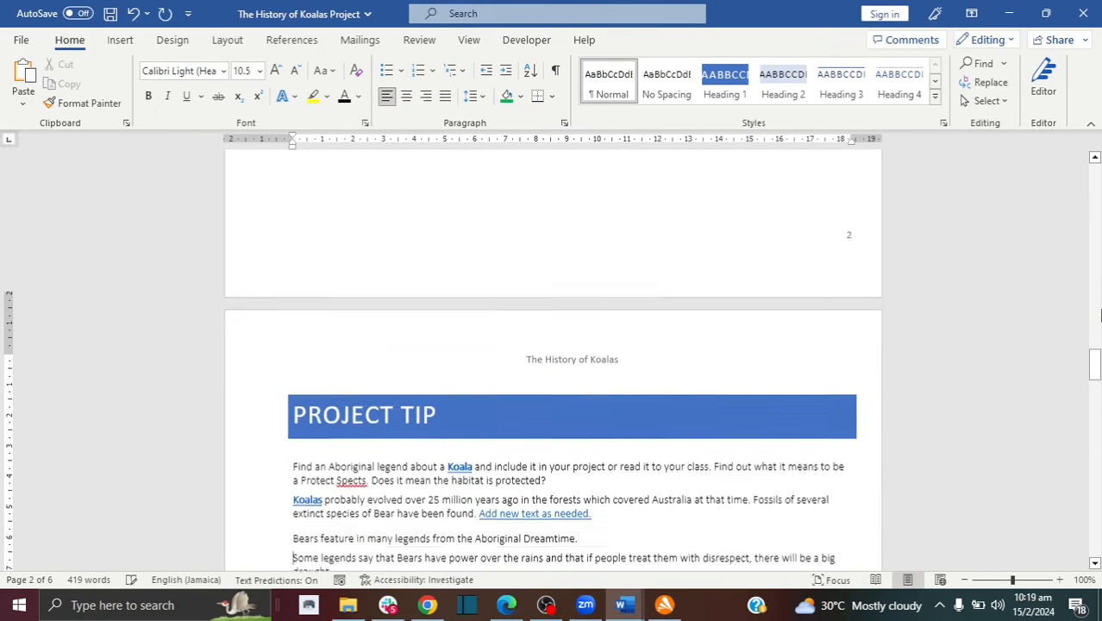
Step: Indent the first line of the 'Koalas probably evolved' paragraph with Tab and the ruler marker
scroll(1100, 316, down, 1)
drag(1095, 369, 1095, 388)
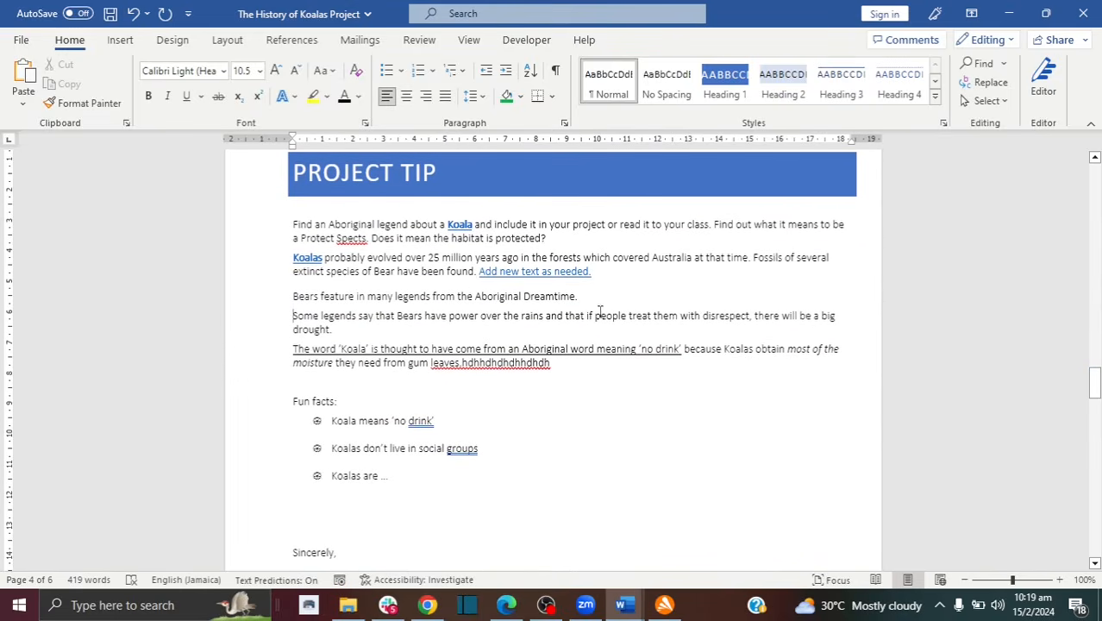
click(294, 257)
key(Tab)
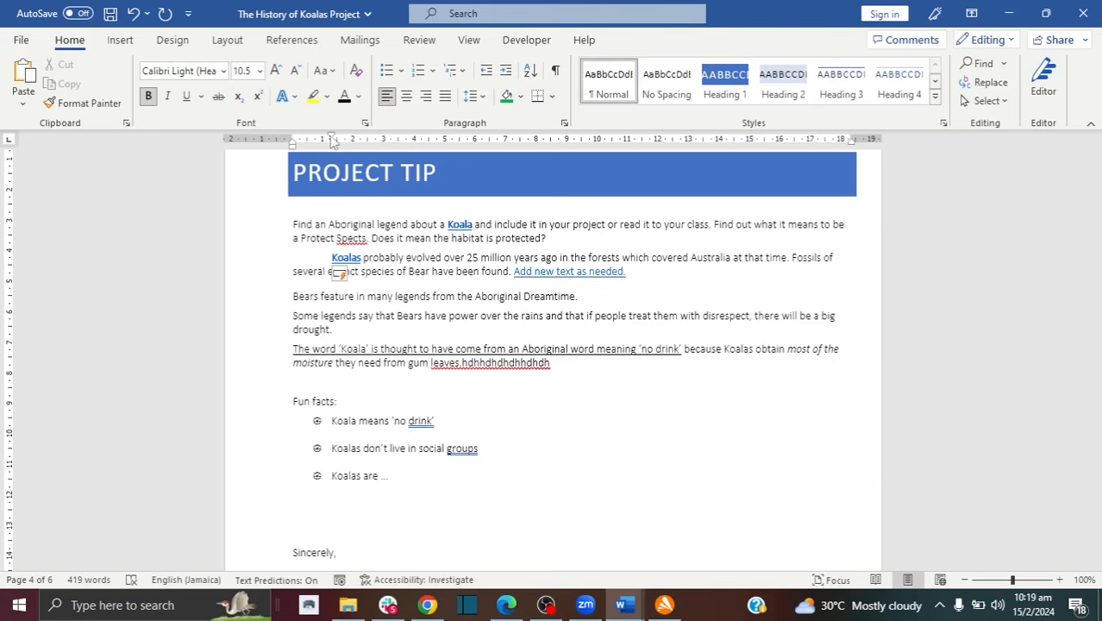
mouse_move(333, 143)
mouse_down()
mouse_move(429, 141)
mouse_move(326, 148)
mouse_up()
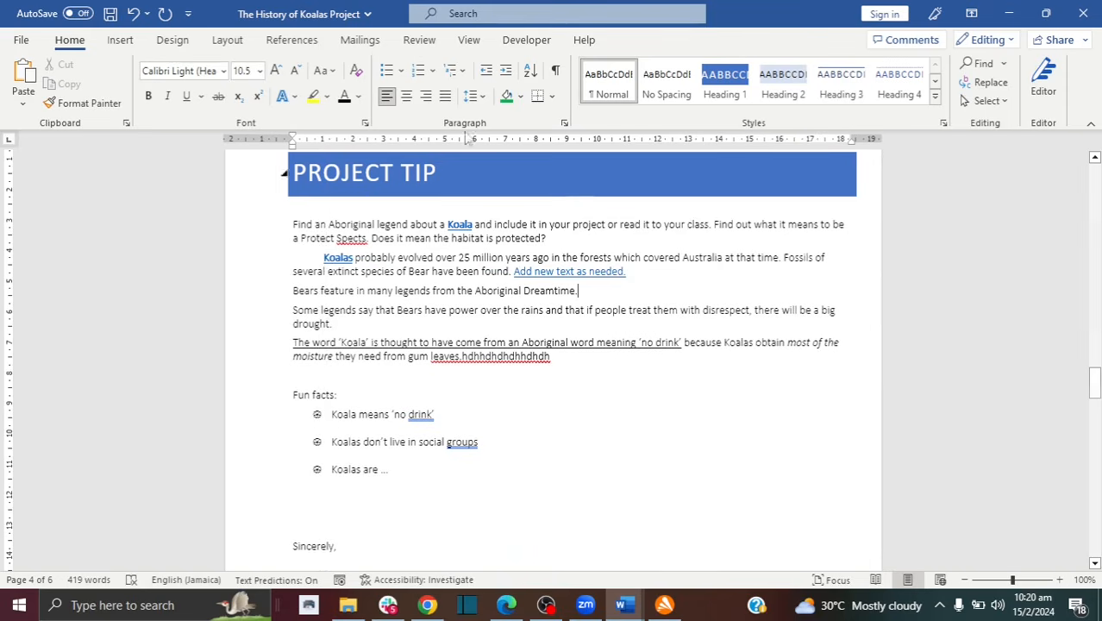
click(418, 40)
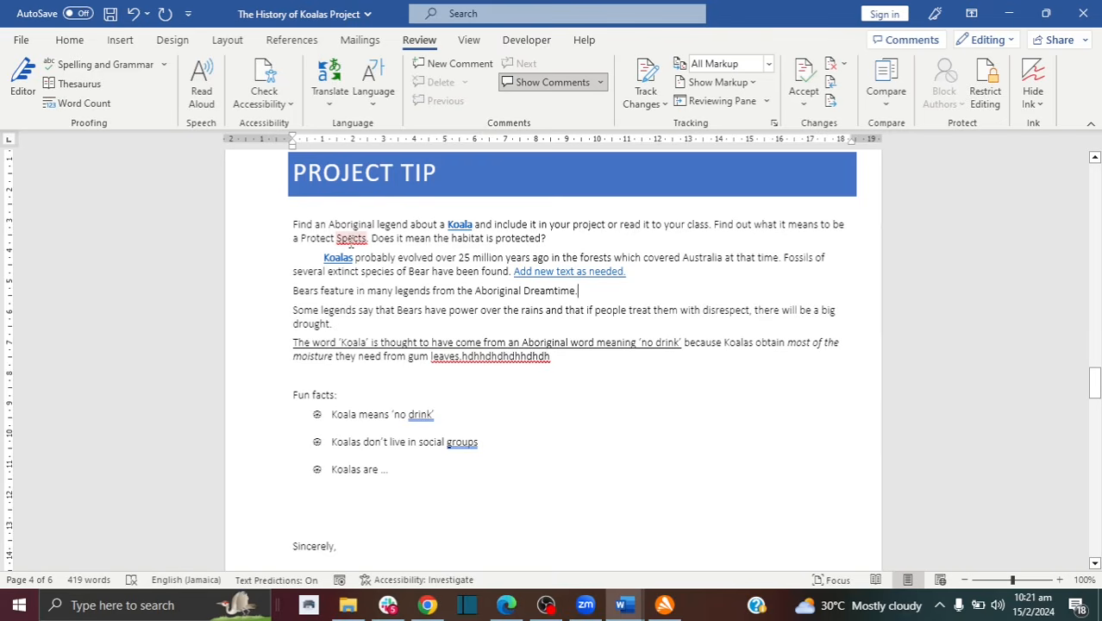
right_click(349, 242)
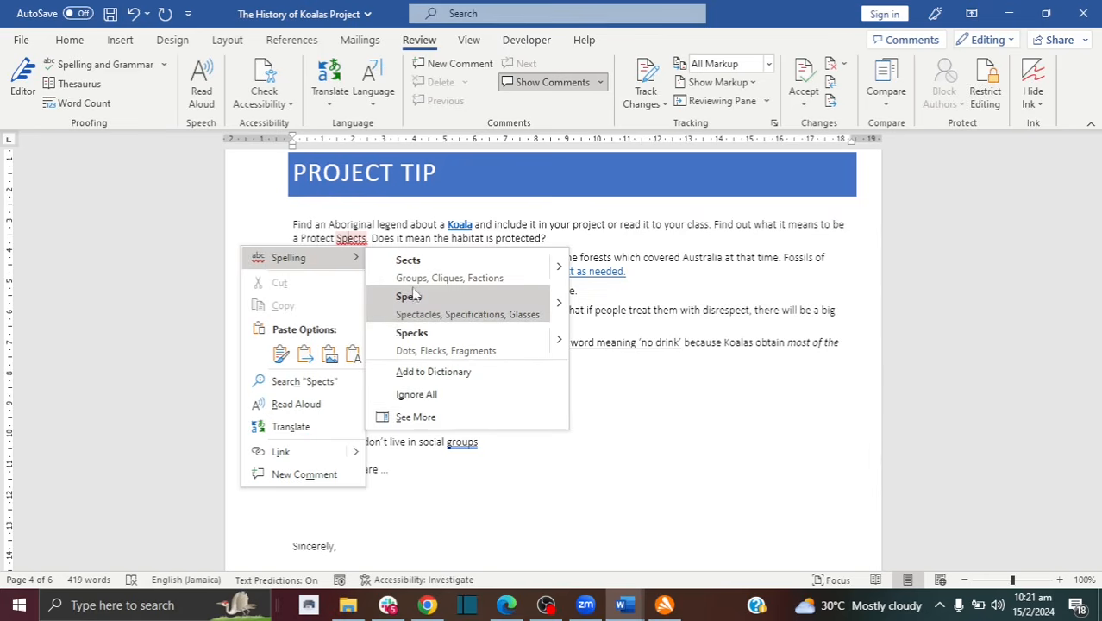
click(603, 384)
double_click(463, 444)
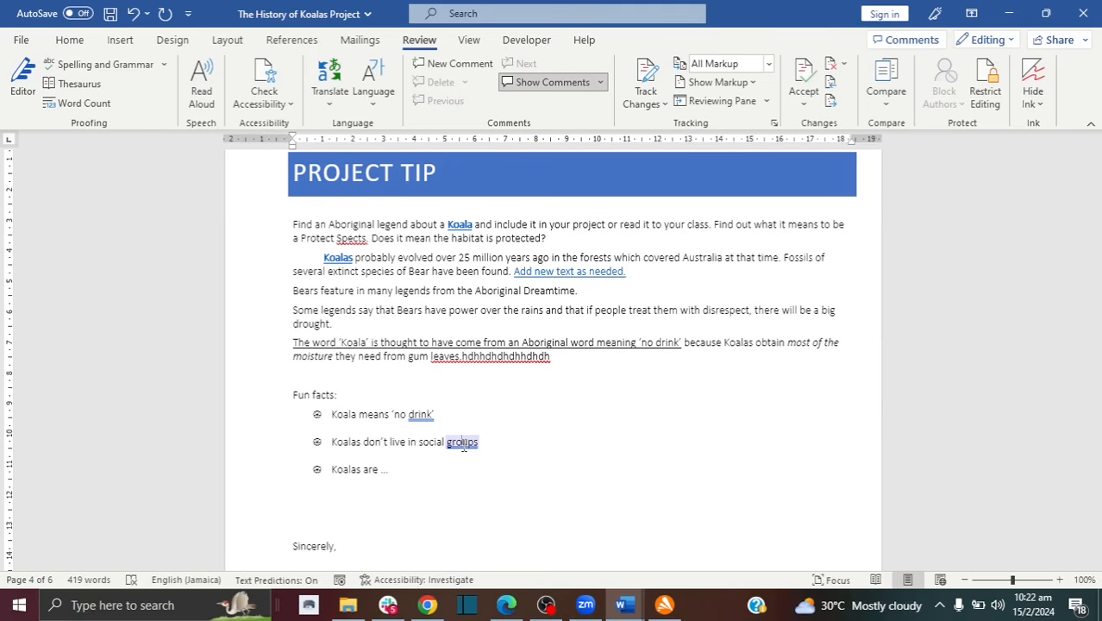
Step: Add a full stop after 'groups' and ignore the punctuation flag on 'drink'
right_click(463, 446)
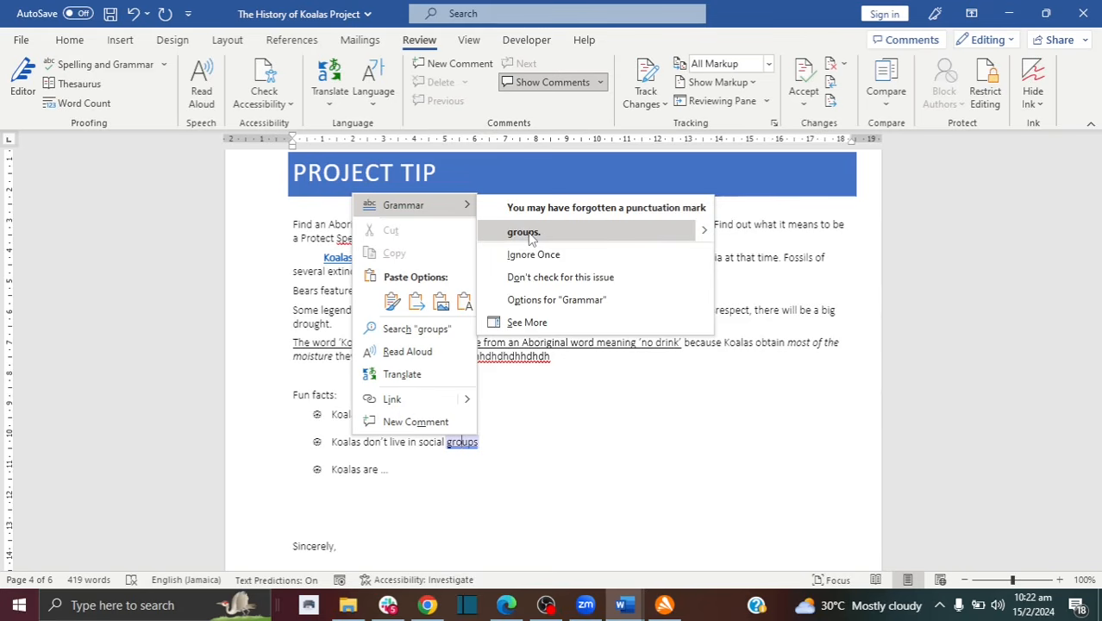
key(Escape)
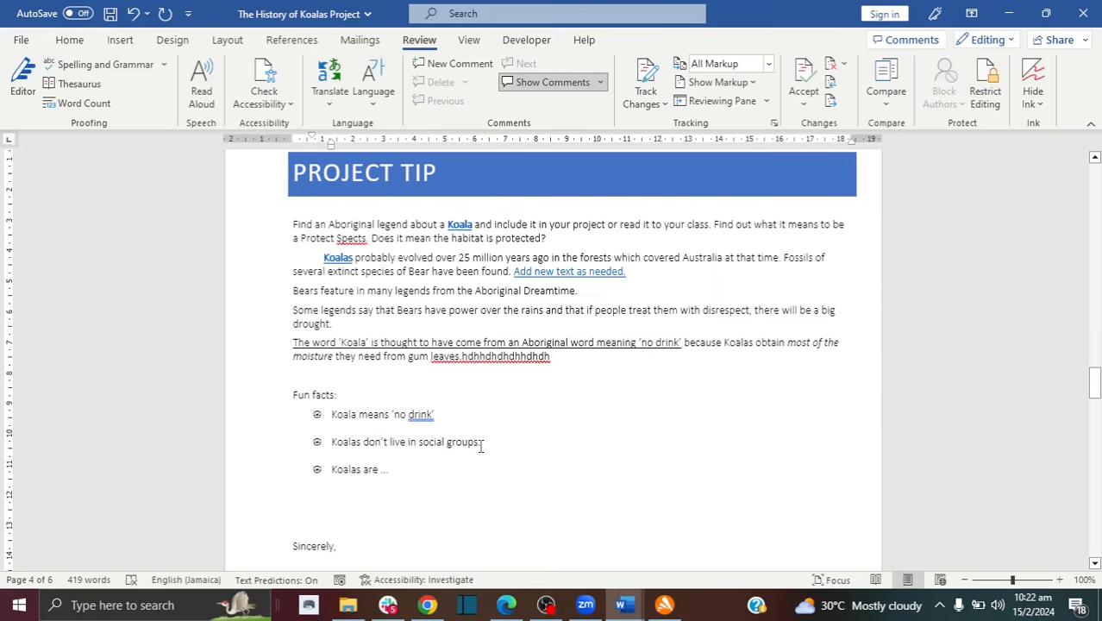
click(419, 413)
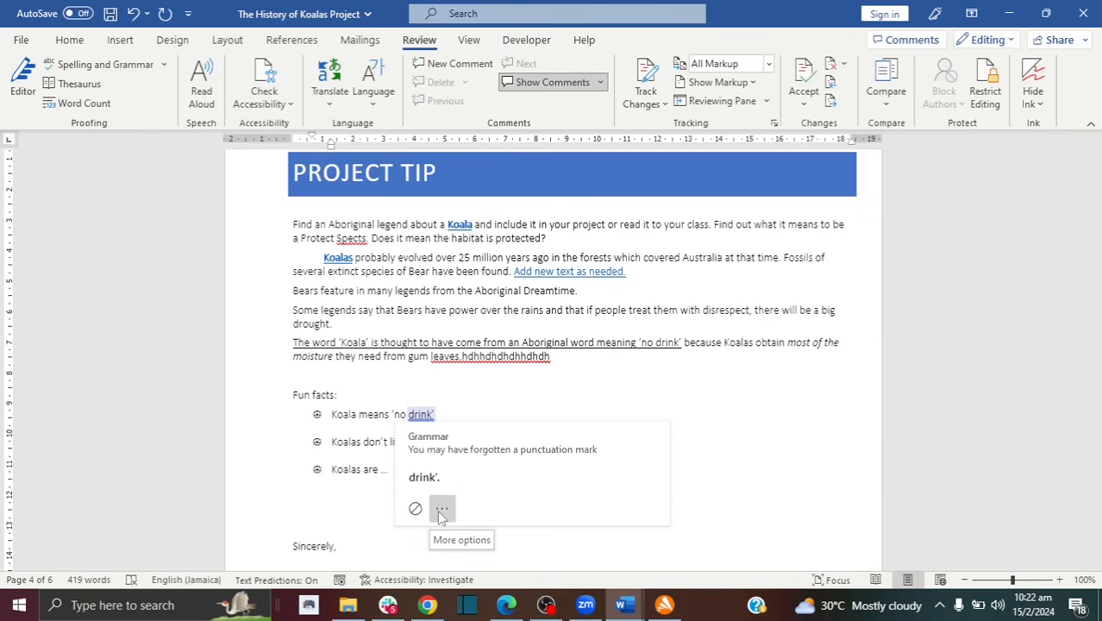
click(441, 510)
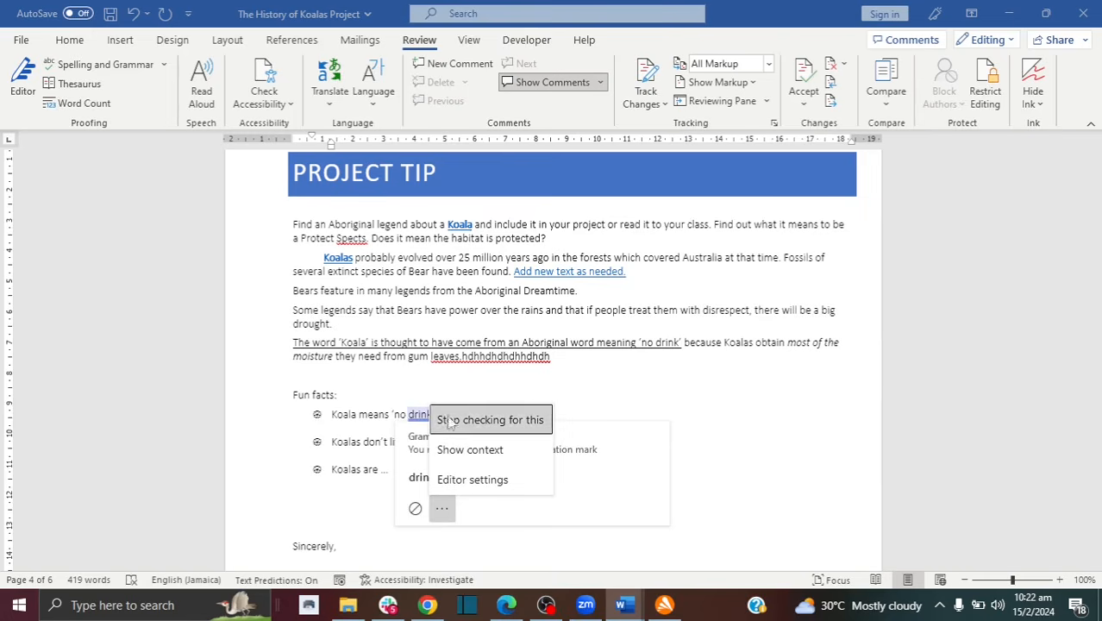
click(415, 508)
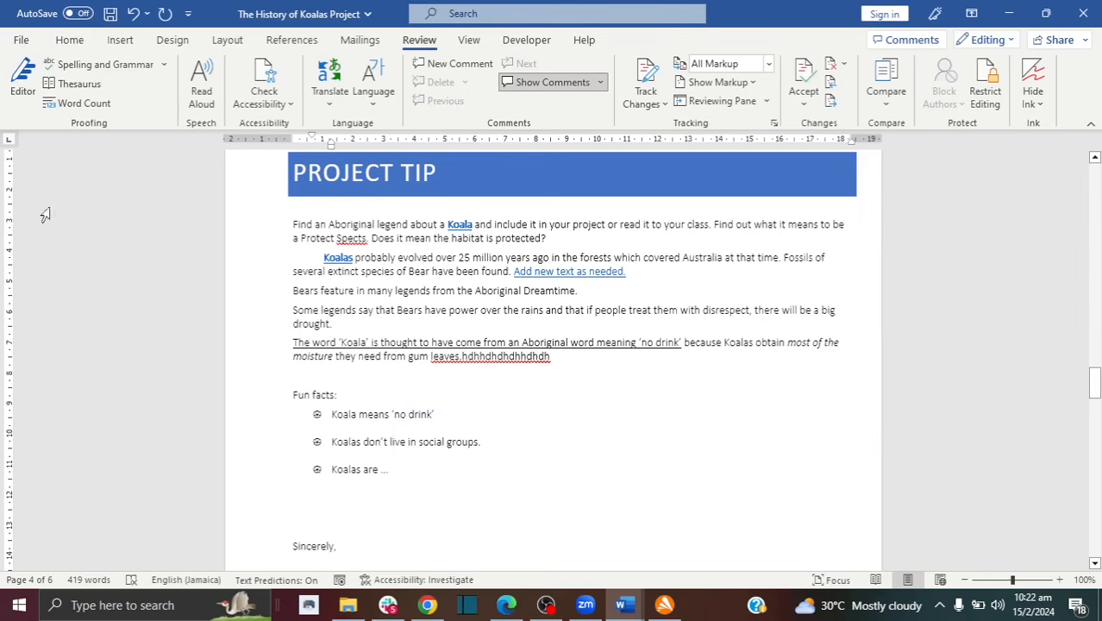
Step: Open the Editor review and step through the document's spelling issues
click(26, 97)
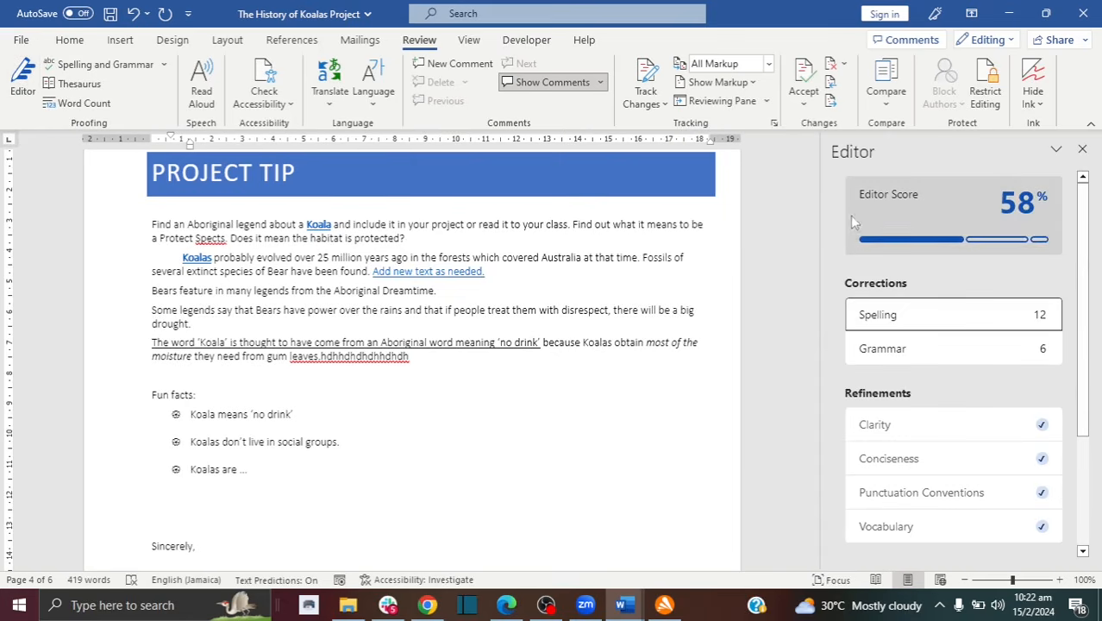
mouse_move(964, 202)
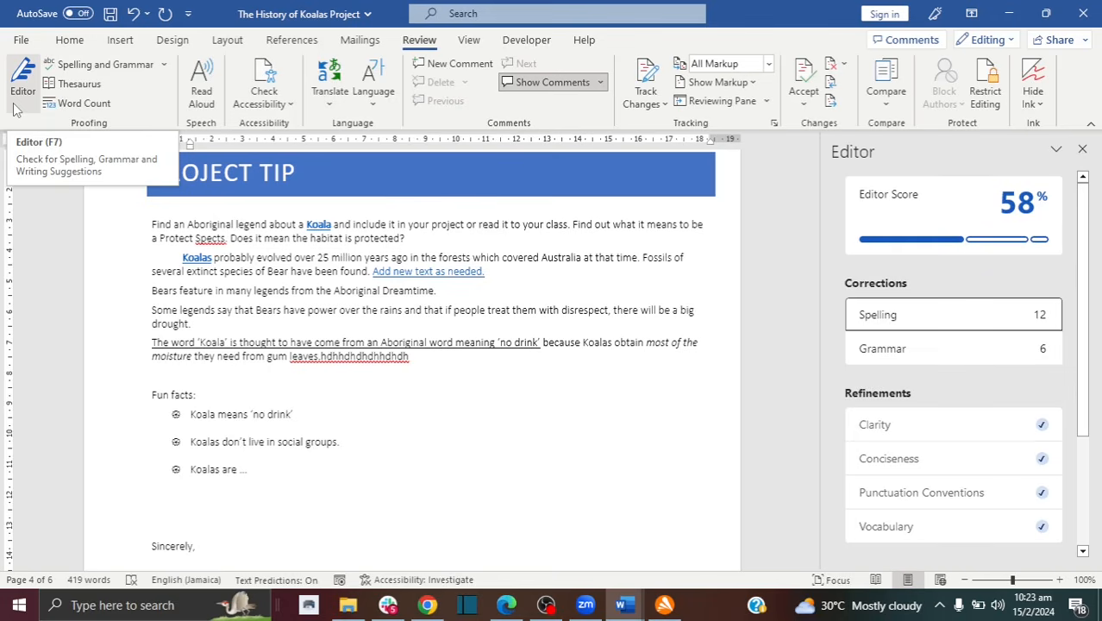
click(994, 317)
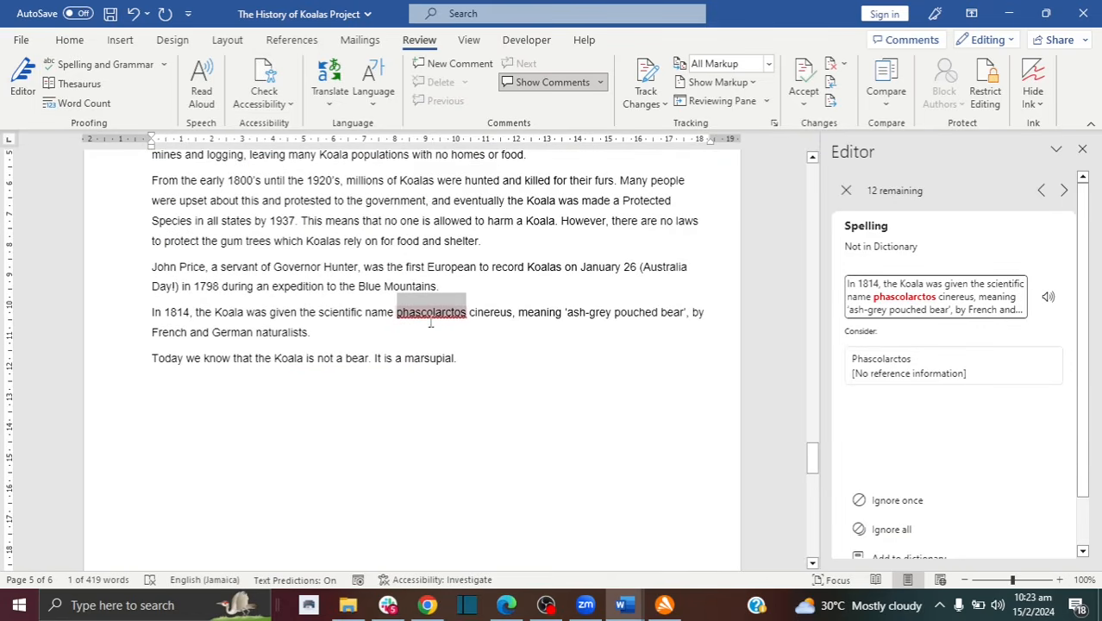
click(1066, 193)
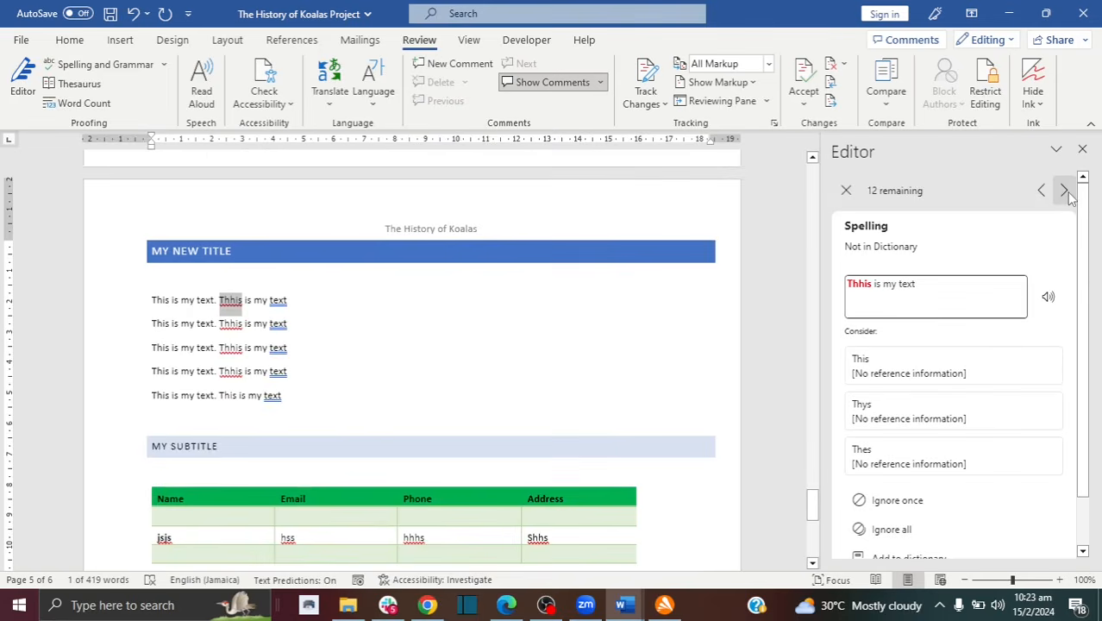
click(1067, 193)
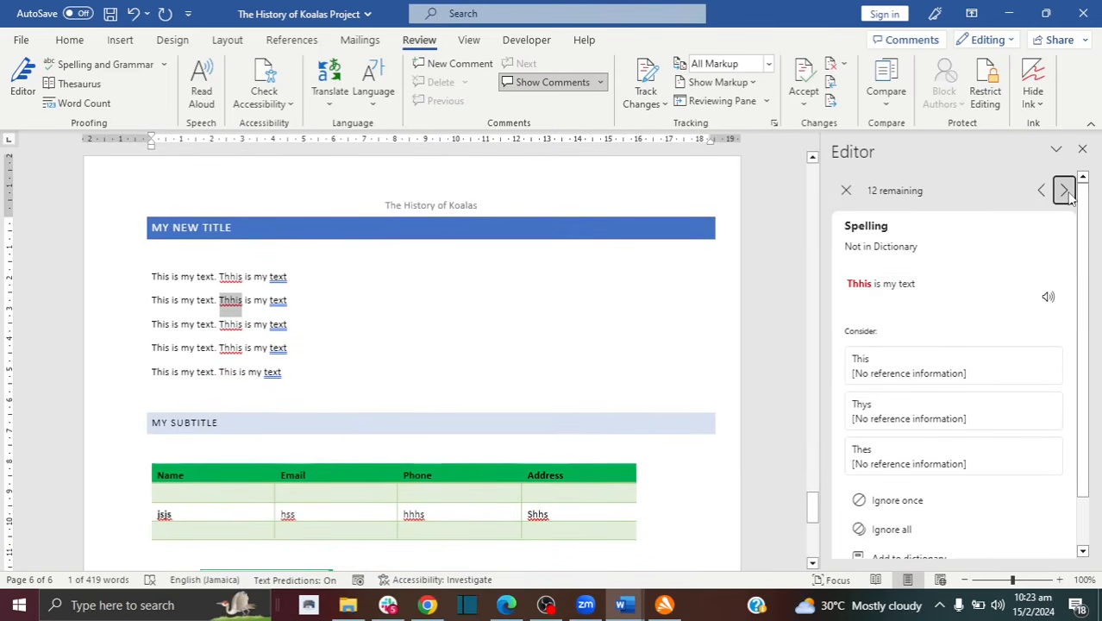
click(1043, 193)
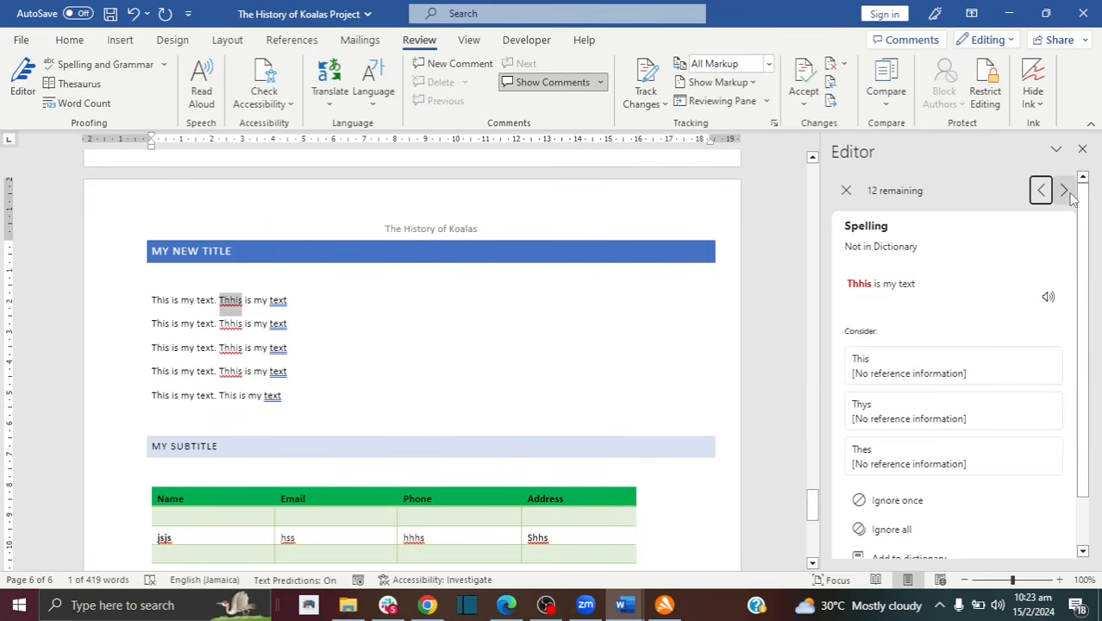
click(1068, 191)
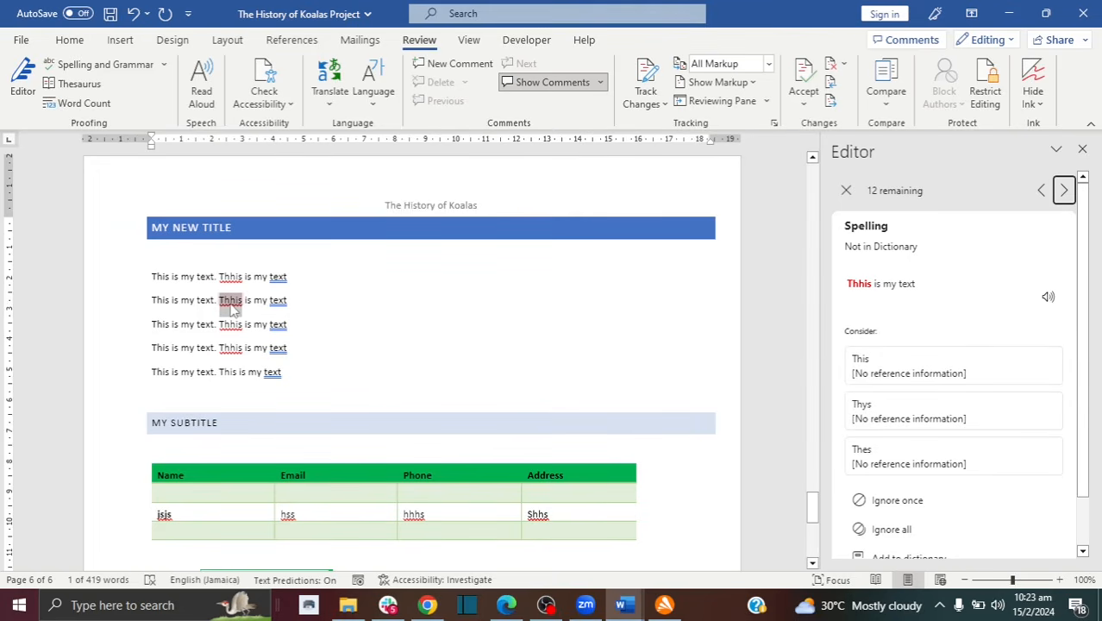
Step: Correct two 'Thhis' typos to 'This' and ignore the remaining occurrences
click(868, 363)
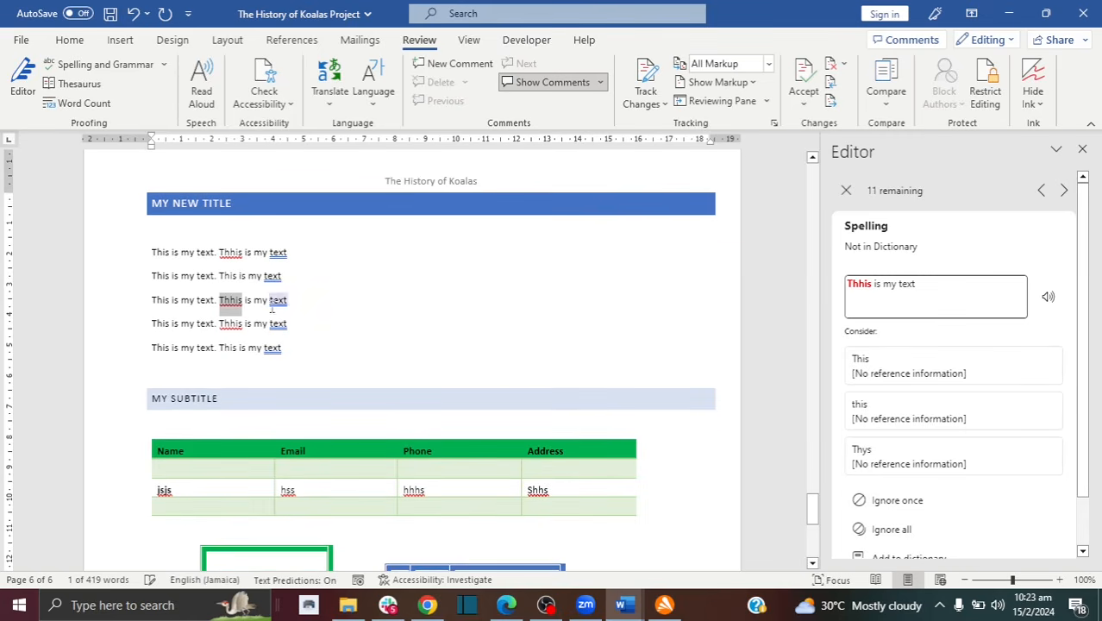
click(908, 378)
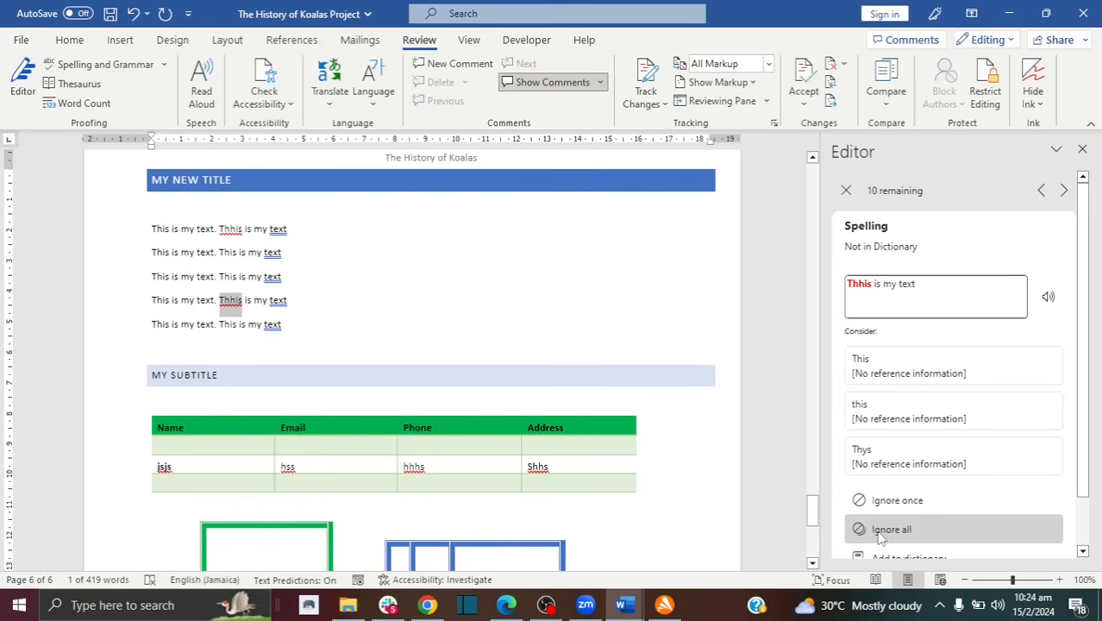
right_click(227, 229)
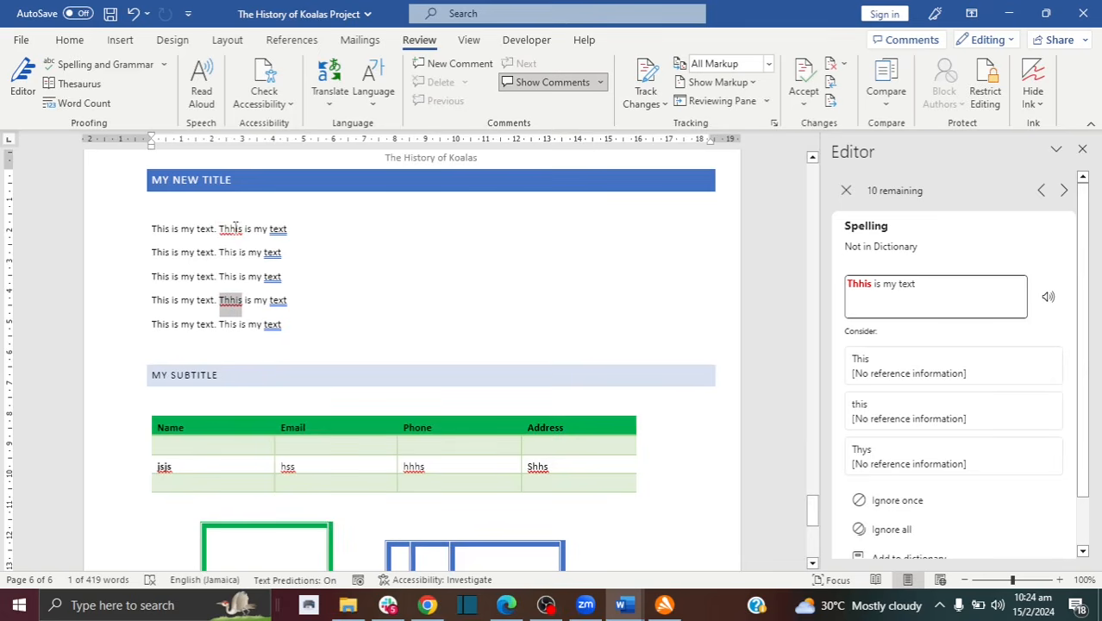
click(903, 529)
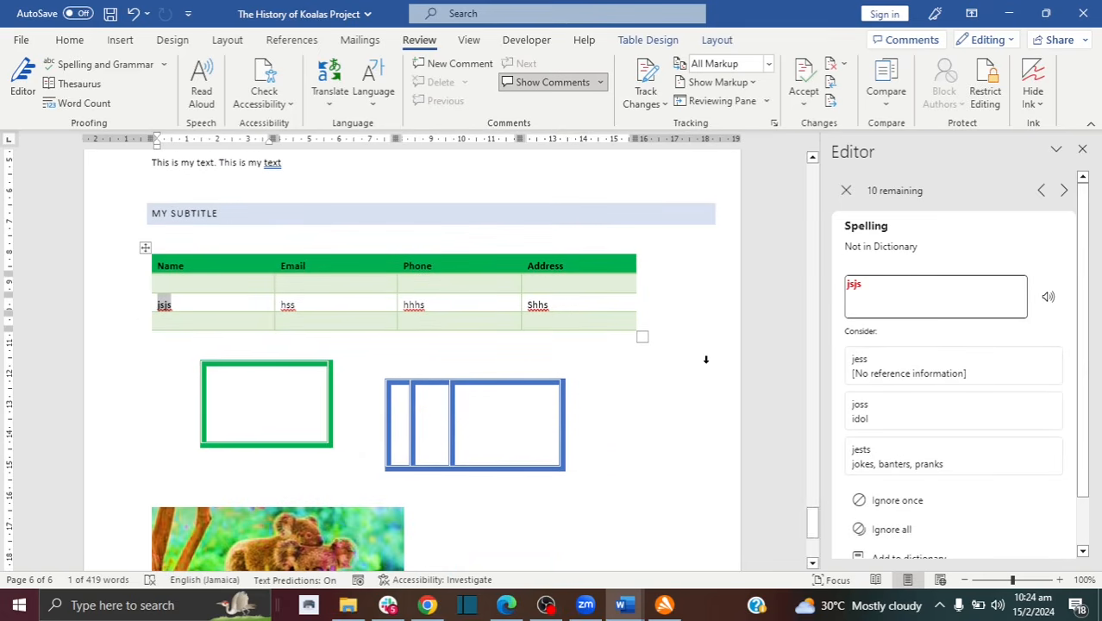
drag(811, 527, 812, 512)
drag(220, 230, 245, 231)
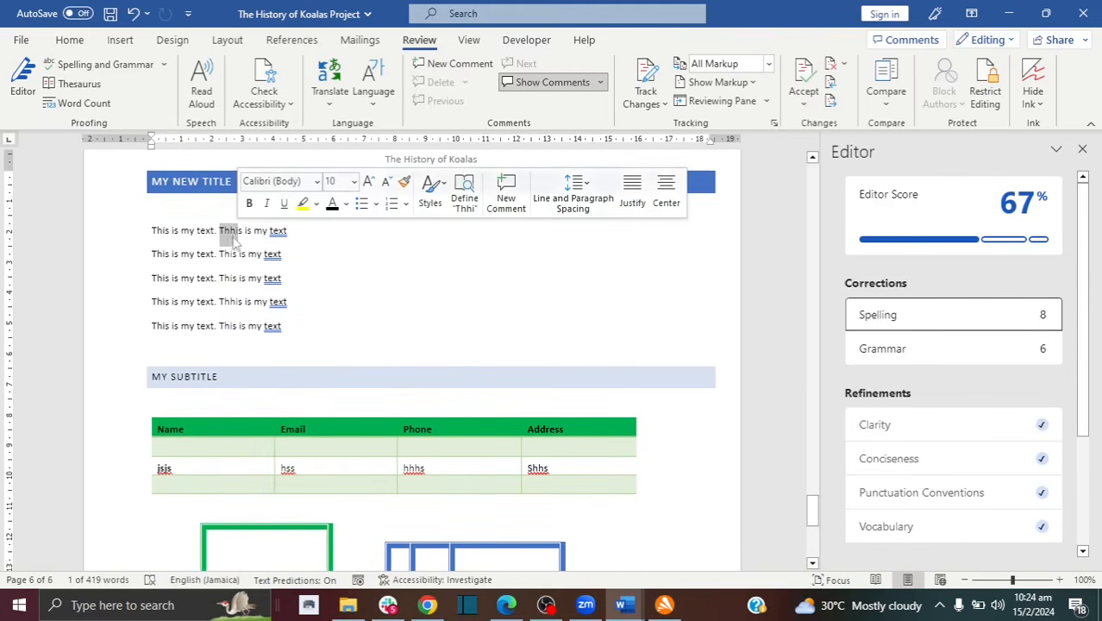
Step: Deselect the text and show Word Count statistics: 6 pages, 419 words
click(228, 230)
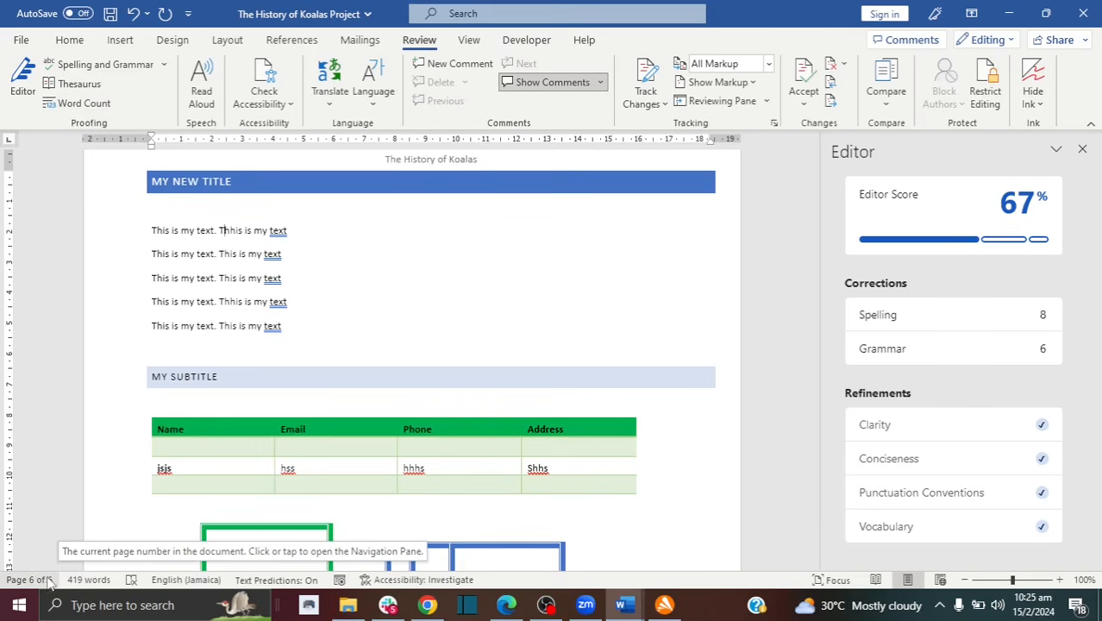
click(75, 103)
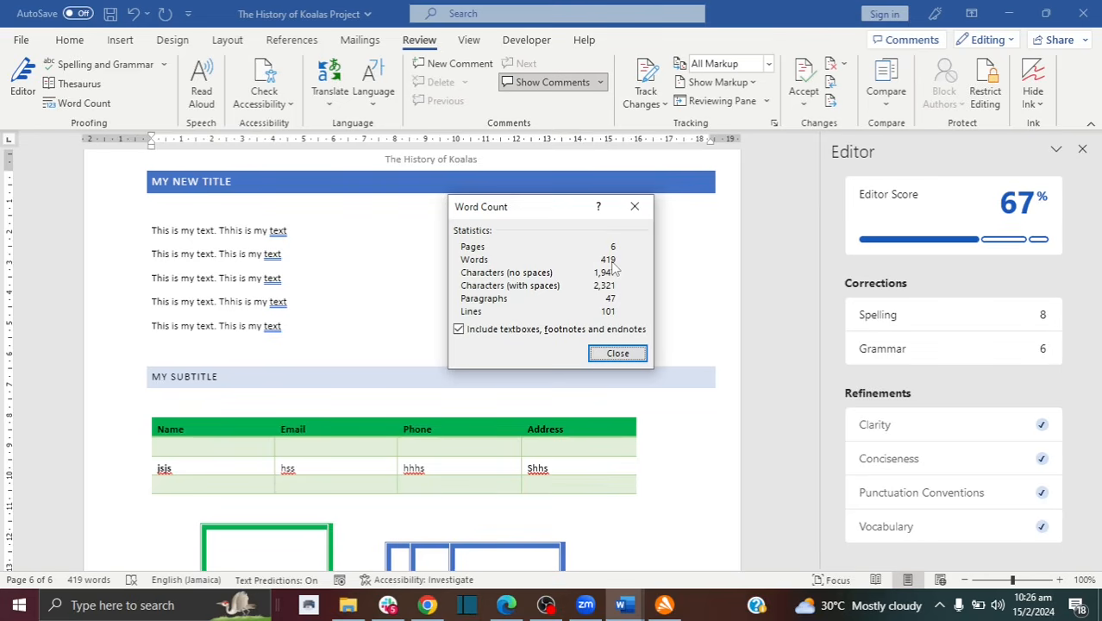
Step: Dismiss the Word Count statistics to return to page 6 and the 67% Editor score
click(615, 355)
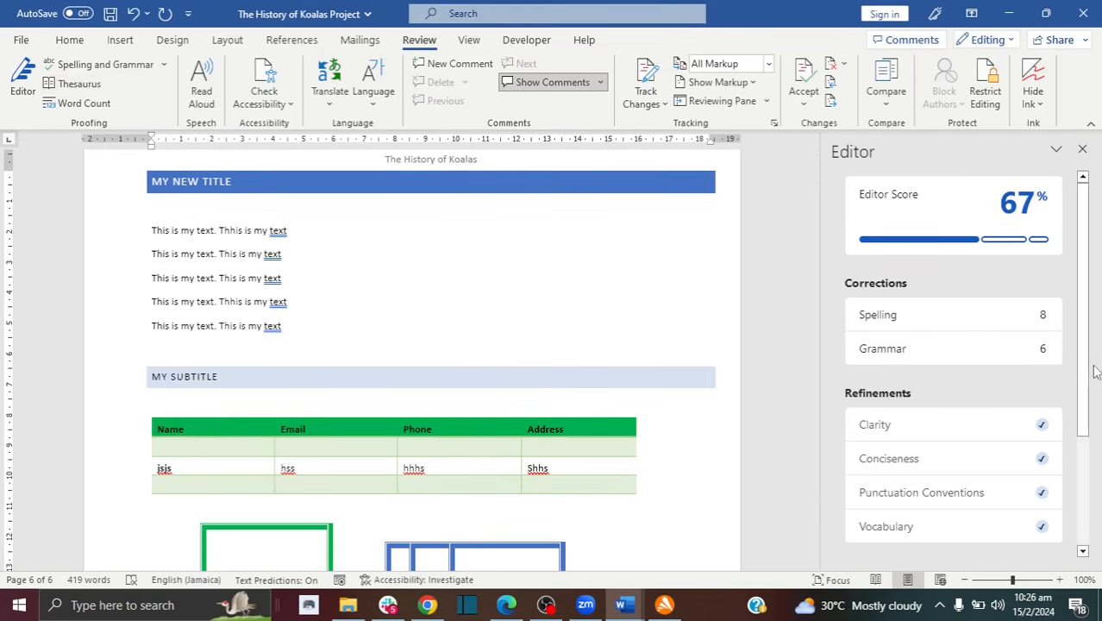
Step: Scroll up to the Project Tip page and select 'found' in the Koalas paragraph
drag(813, 522, 817, 382)
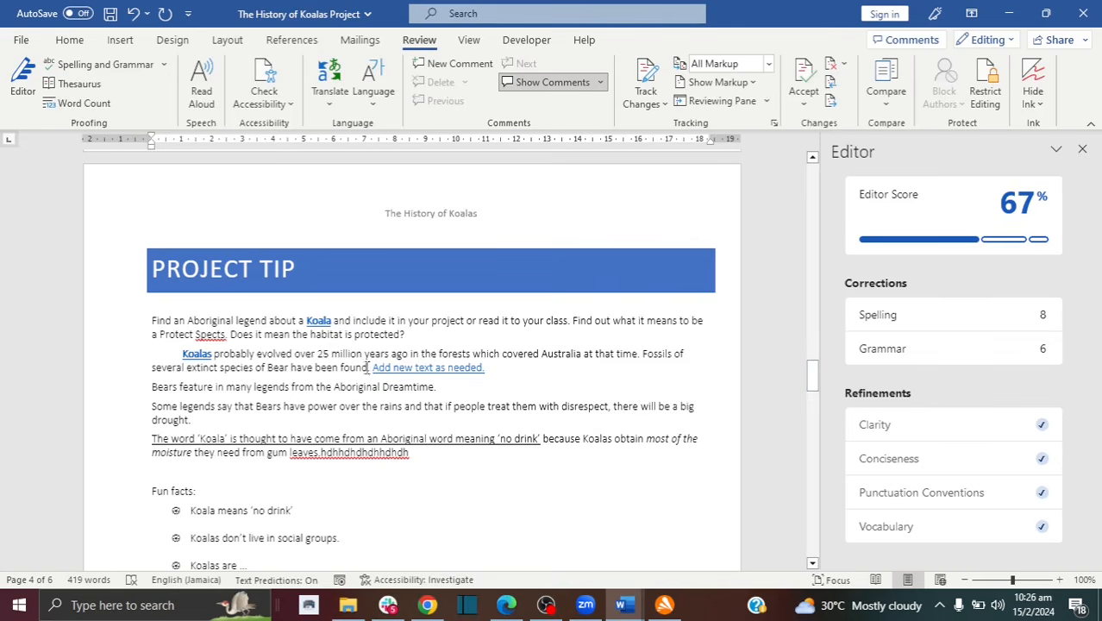
drag(366, 366, 344, 369)
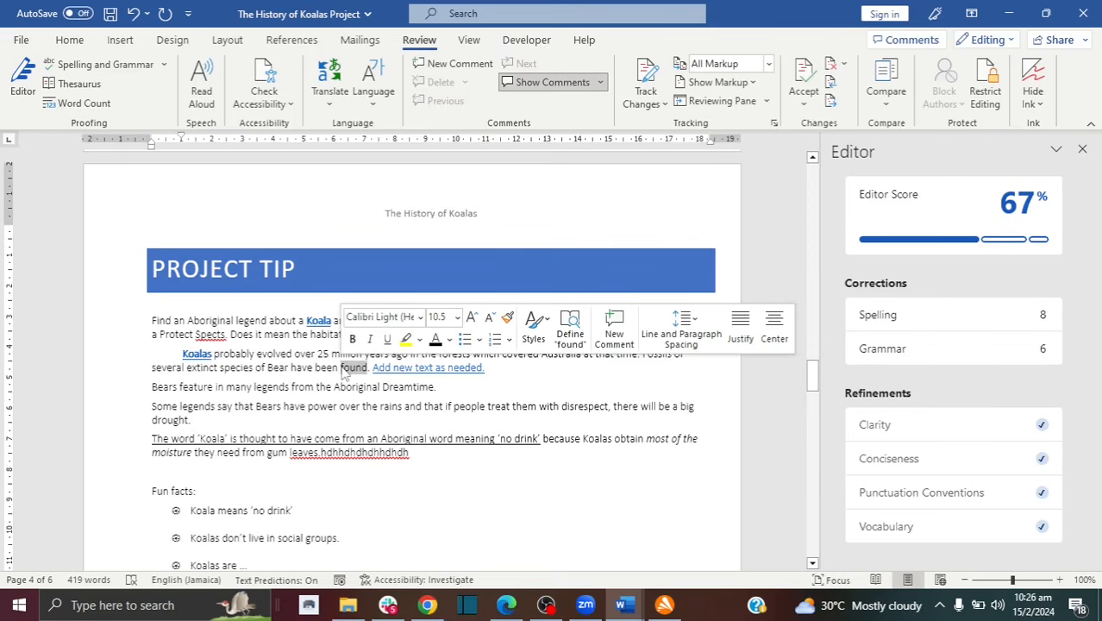
Step: Look up 'found' in the Thesaurus, replace it with 'established', and close the pane
click(76, 83)
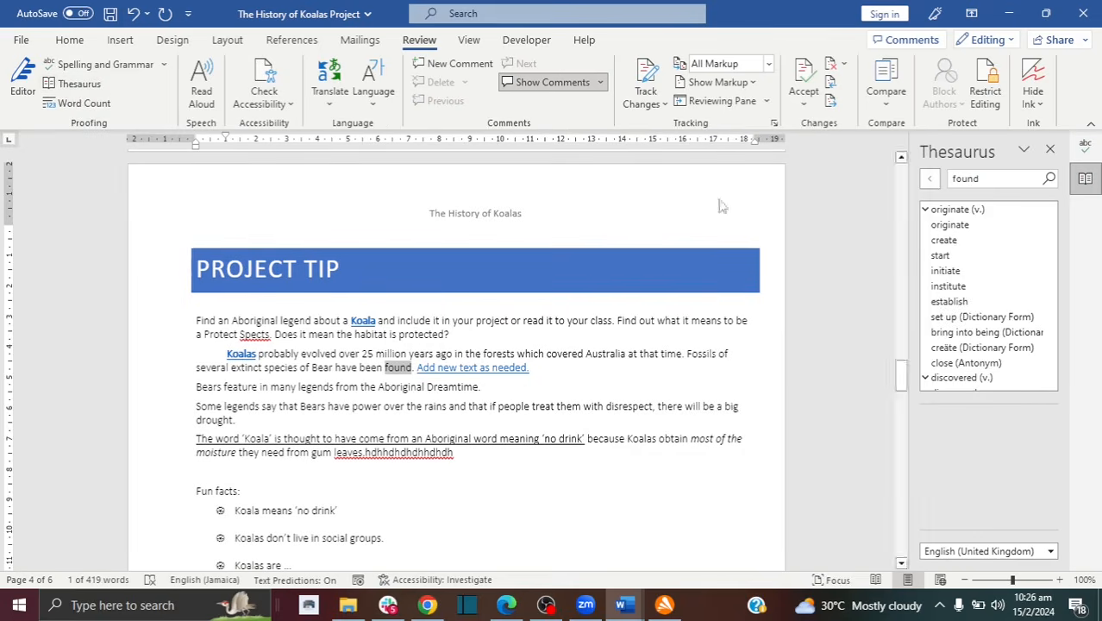
click(949, 301)
drag(1047, 261, 1040, 187)
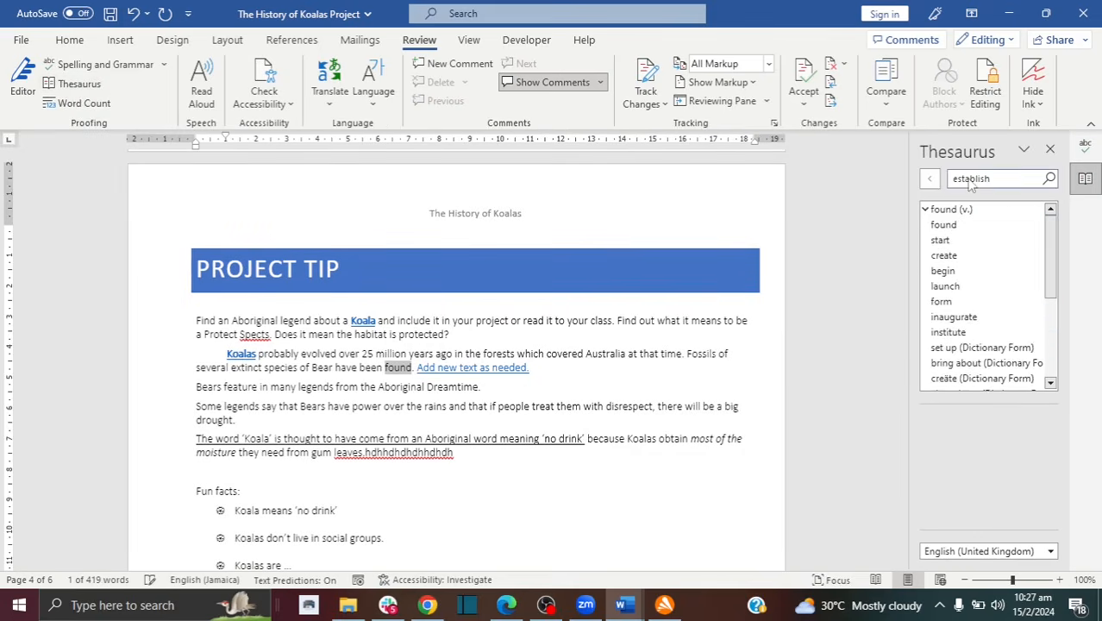
click(407, 364)
drag(411, 368, 384, 367)
text(esta)
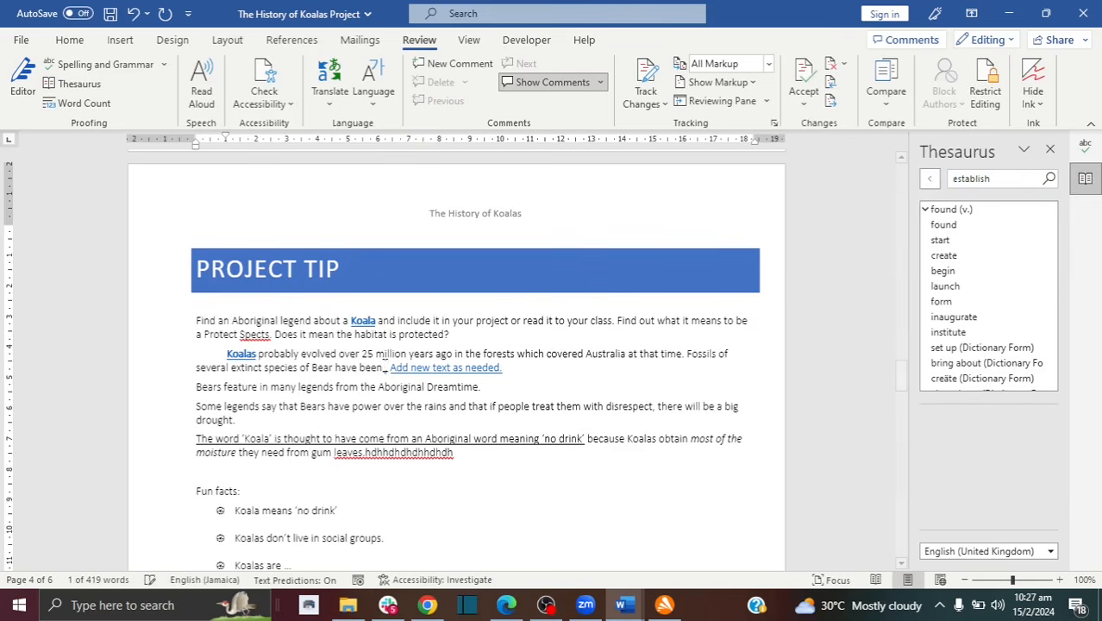
text(blished.)
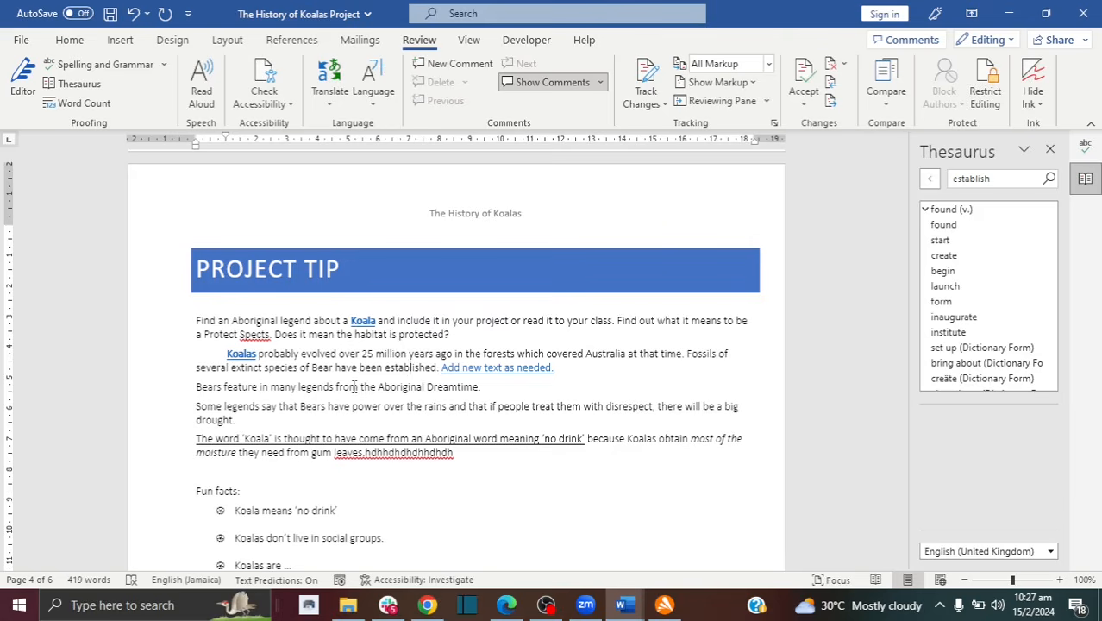
click(1049, 150)
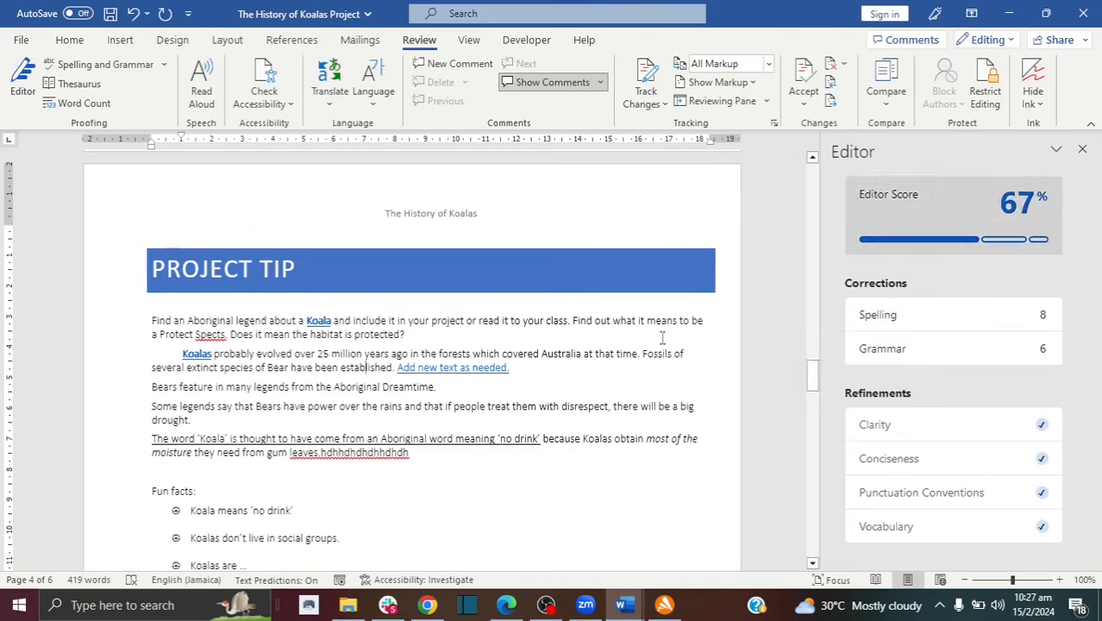
Step: Close the Editor pane so the PROJECT TIP page fills the window
click(1083, 149)
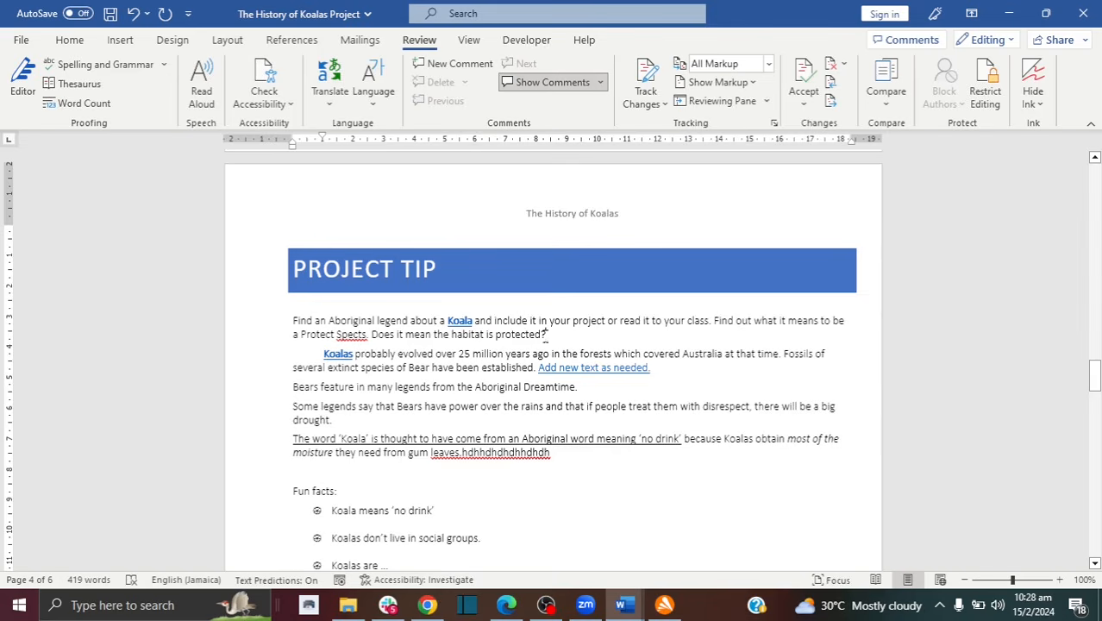
Step: Attach the comment 'Add your comment' to 'Does it mean the habitat is protected?' and post it
drag(547, 335, 376, 338)
click(458, 67)
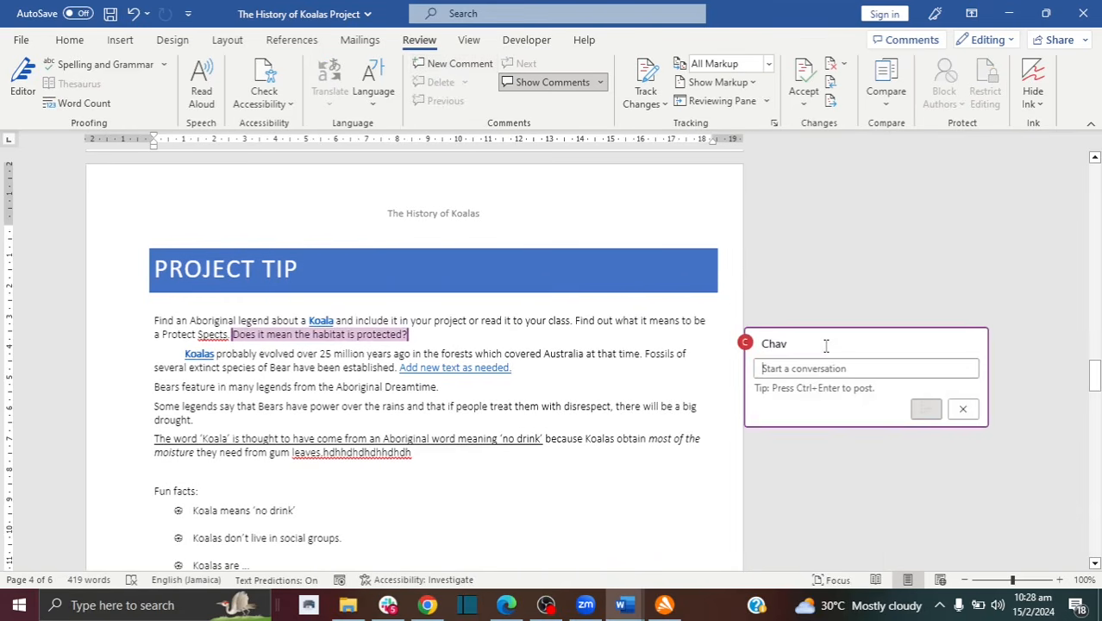
text(Add yo)
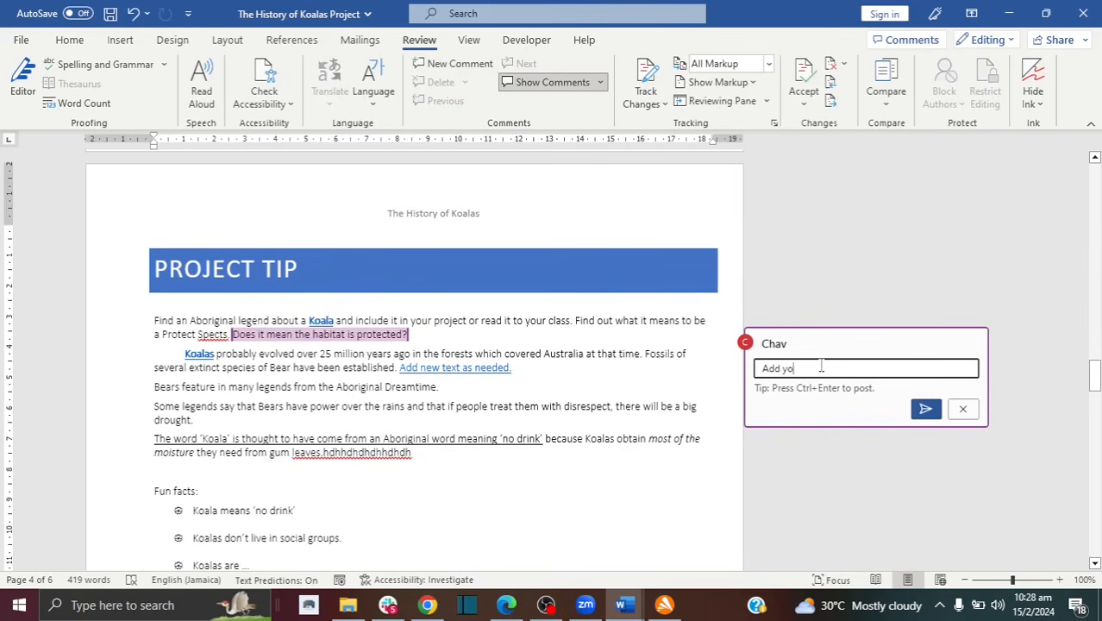
text(ur comment)
click(926, 409)
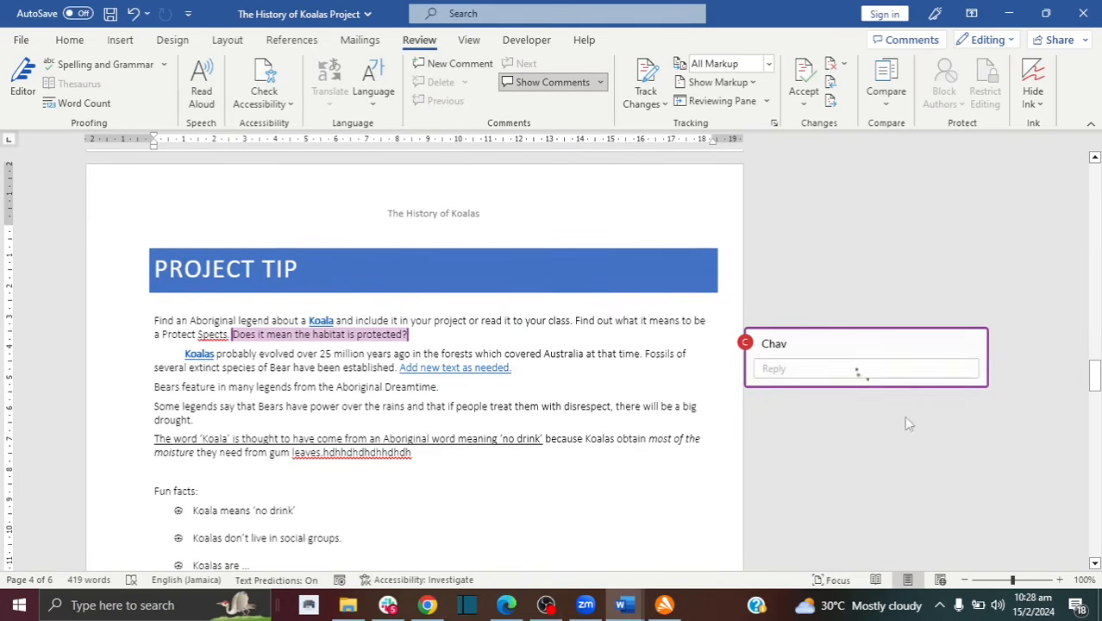
drag(695, 407, 616, 412)
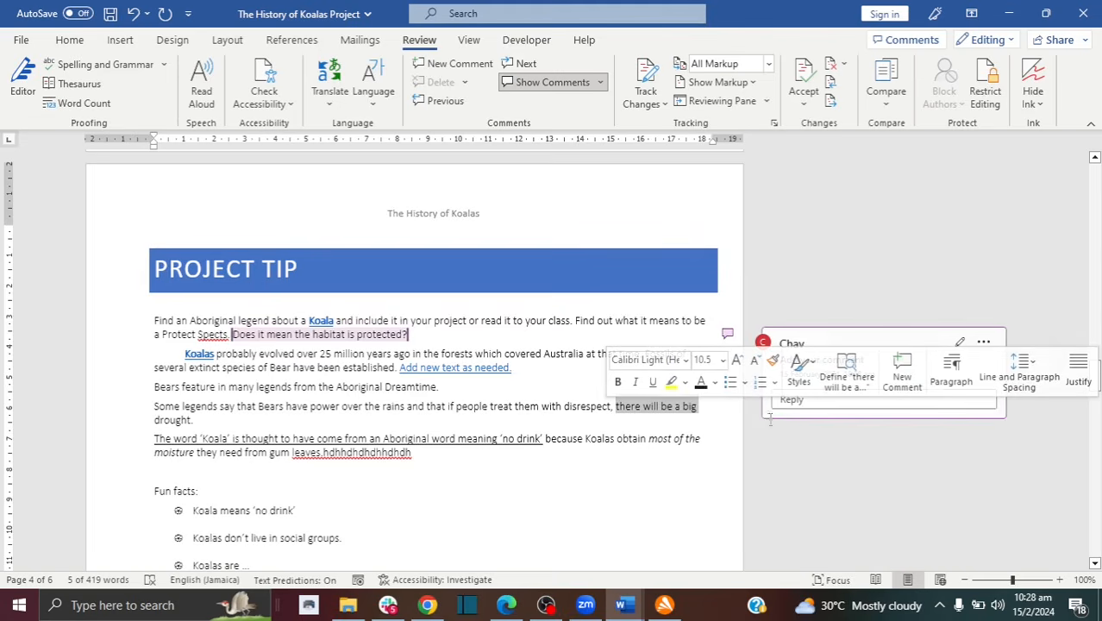
click(780, 239)
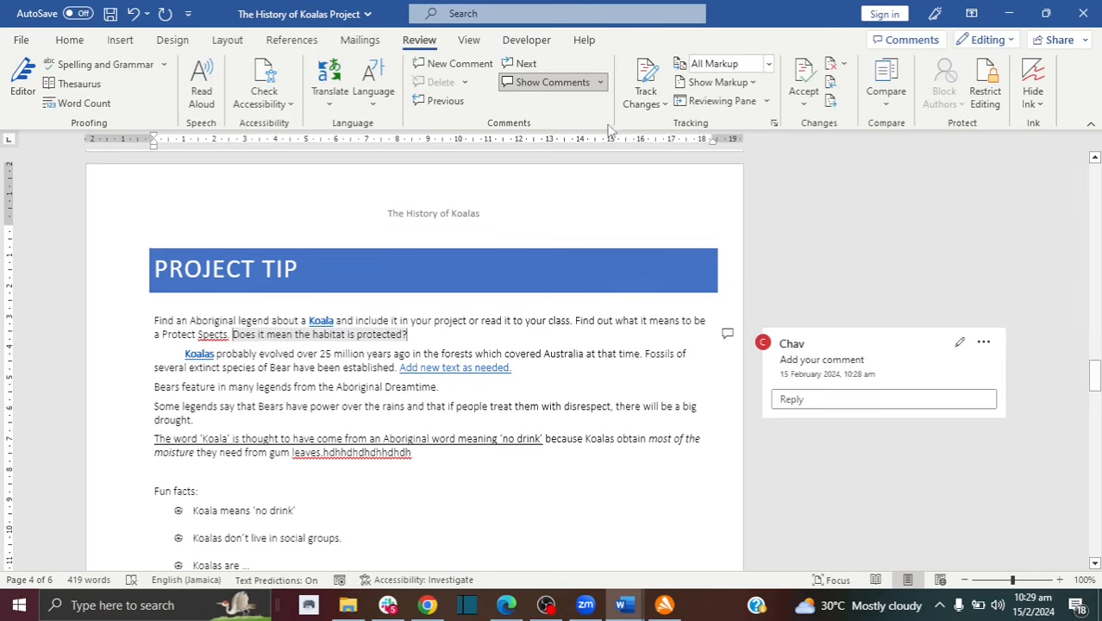
Step: Switch Track Changes on, leaving the markup display at All Markup
click(648, 79)
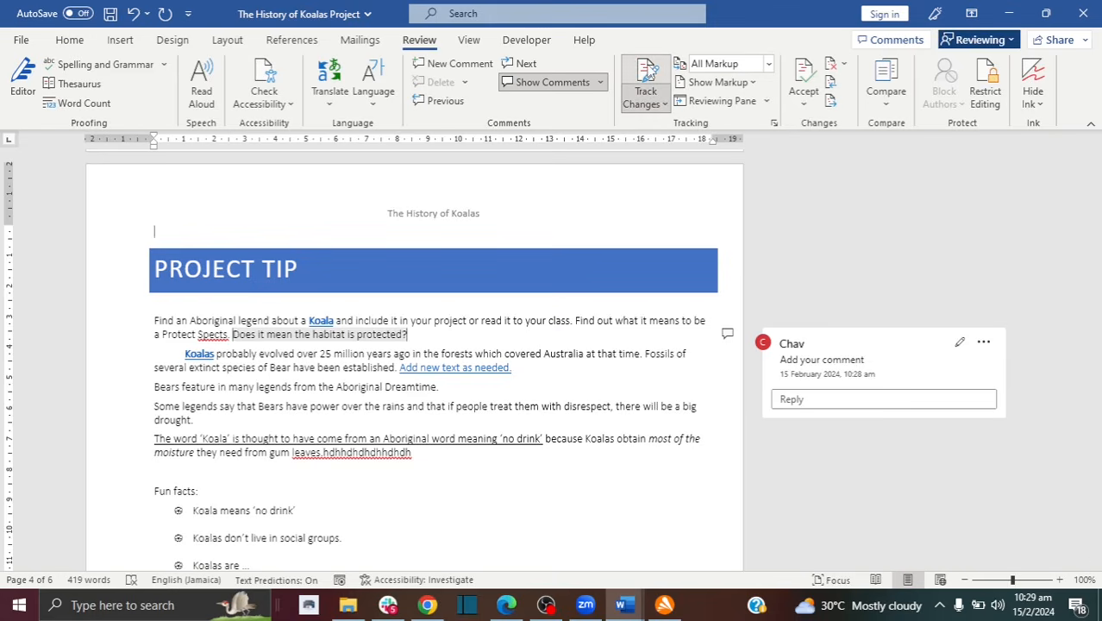
click(768, 64)
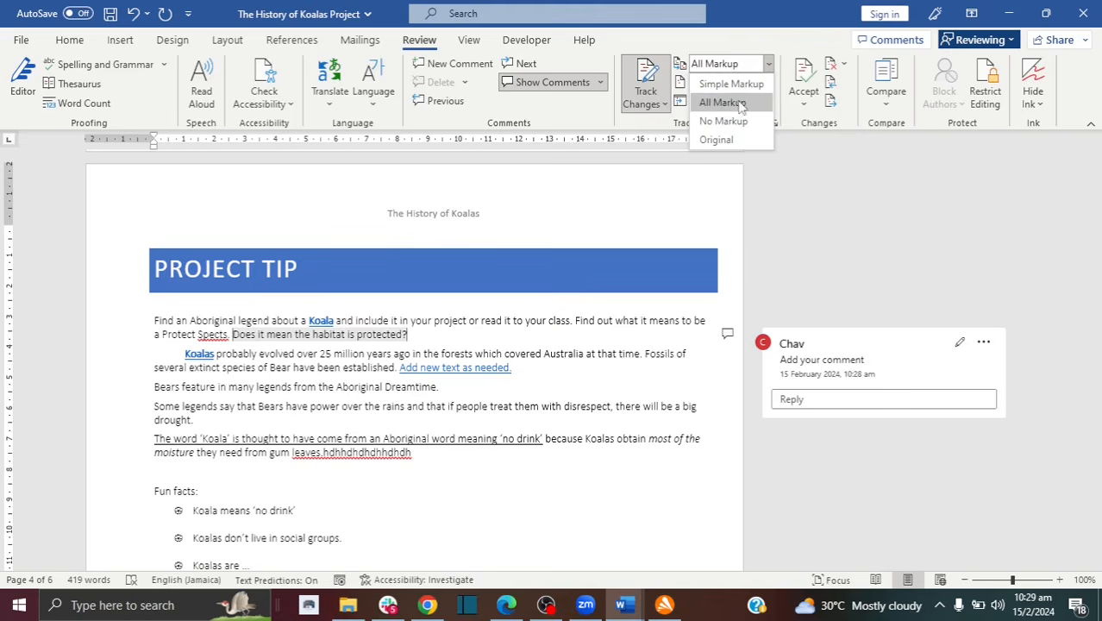
click(611, 352)
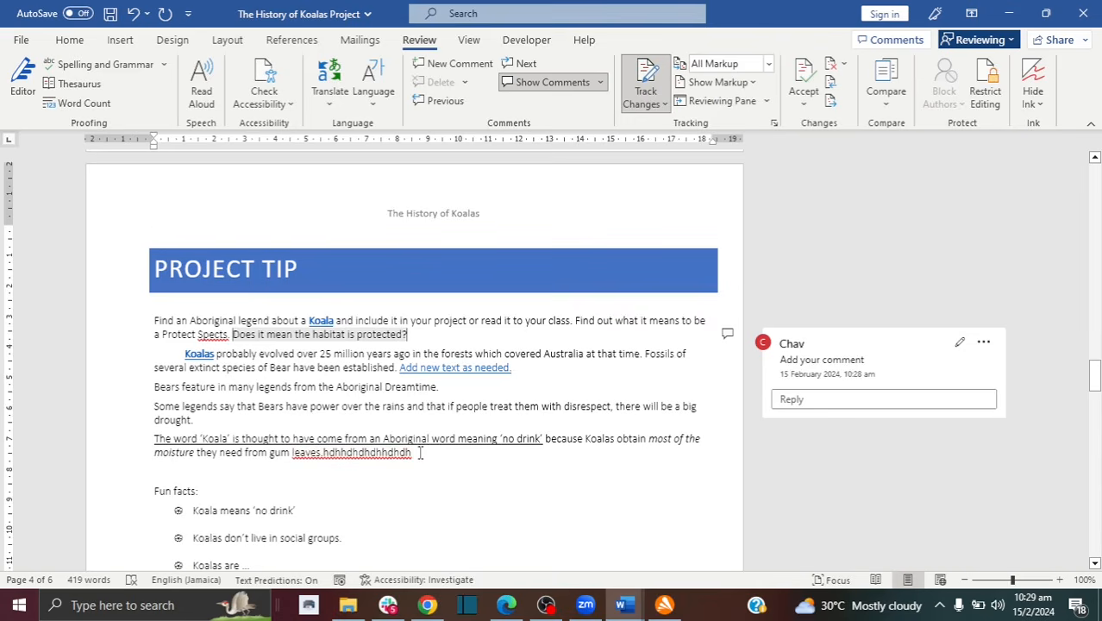
Step: As tracked revisions, delete the stray letters after 'leaves.' and change 'Spects' to 'Species'
drag(421, 454, 327, 464)
key(Delete)
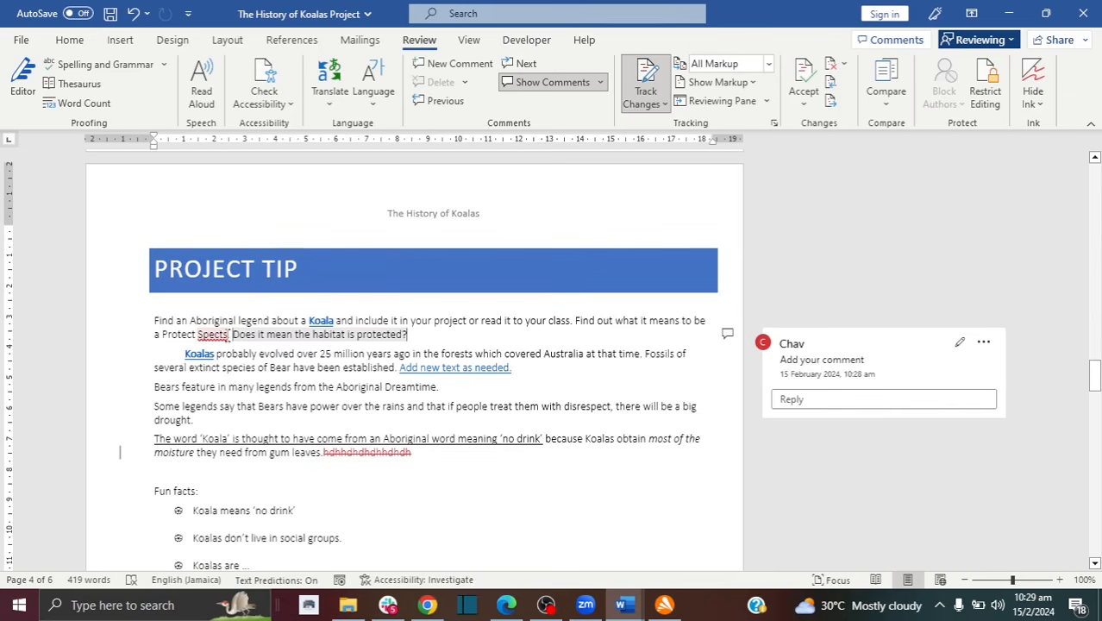
drag(229, 335, 202, 334)
drag(200, 334, 197, 335)
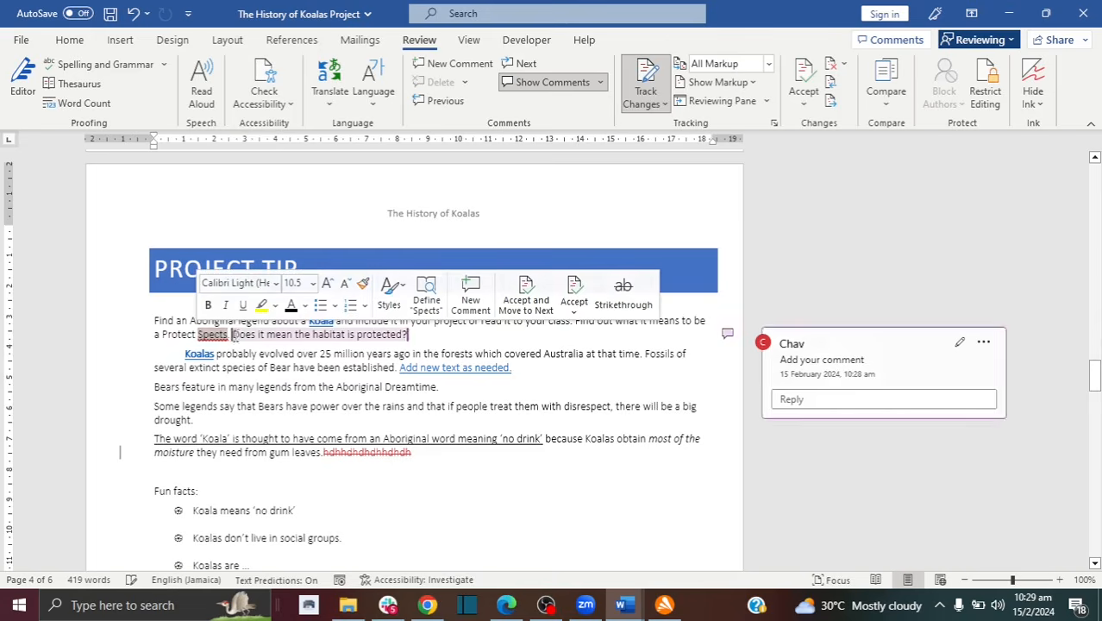
click(230, 335)
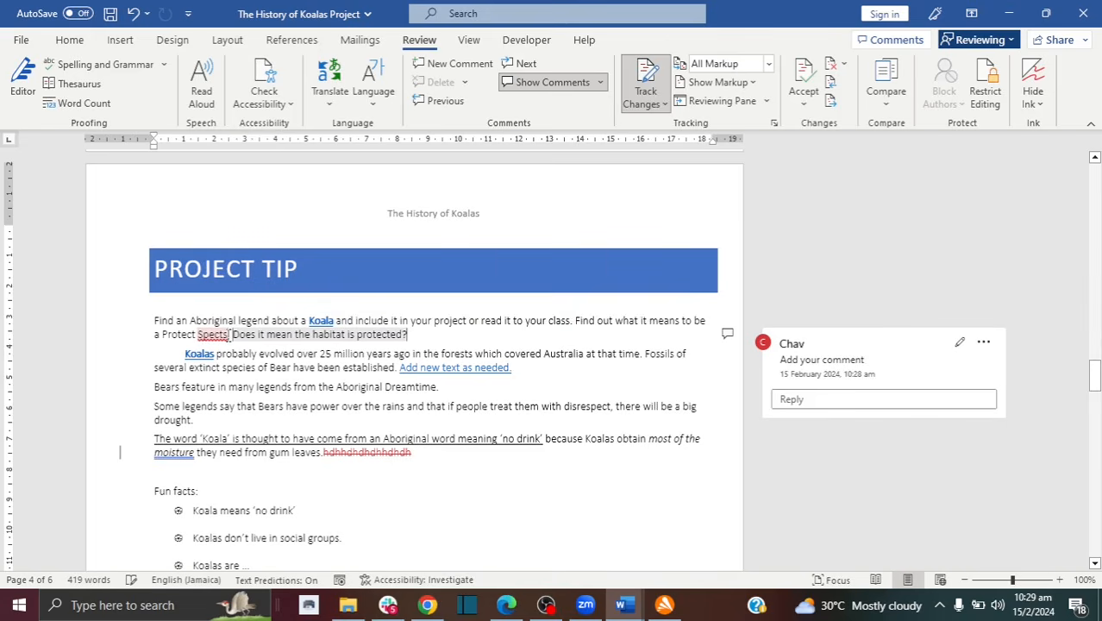
key(BackSpace)
key(BackSpace)
text(ies)
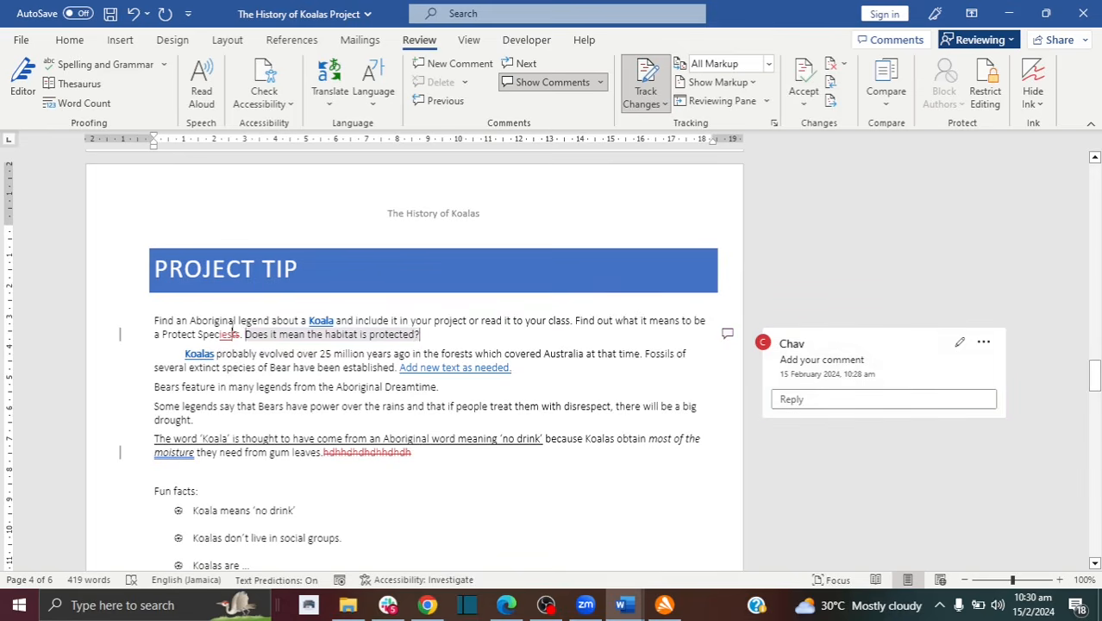
drag(242, 335, 199, 335)
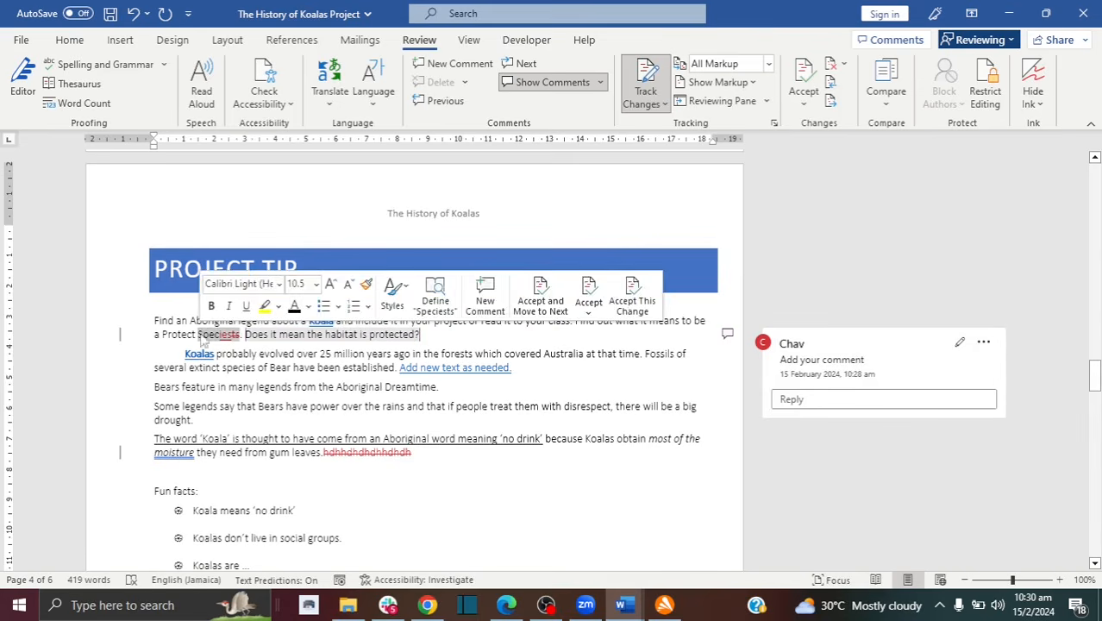
Step: Accept the 'Species' correction and reject the tracked deletion of the letters after 'leaves.'
click(801, 76)
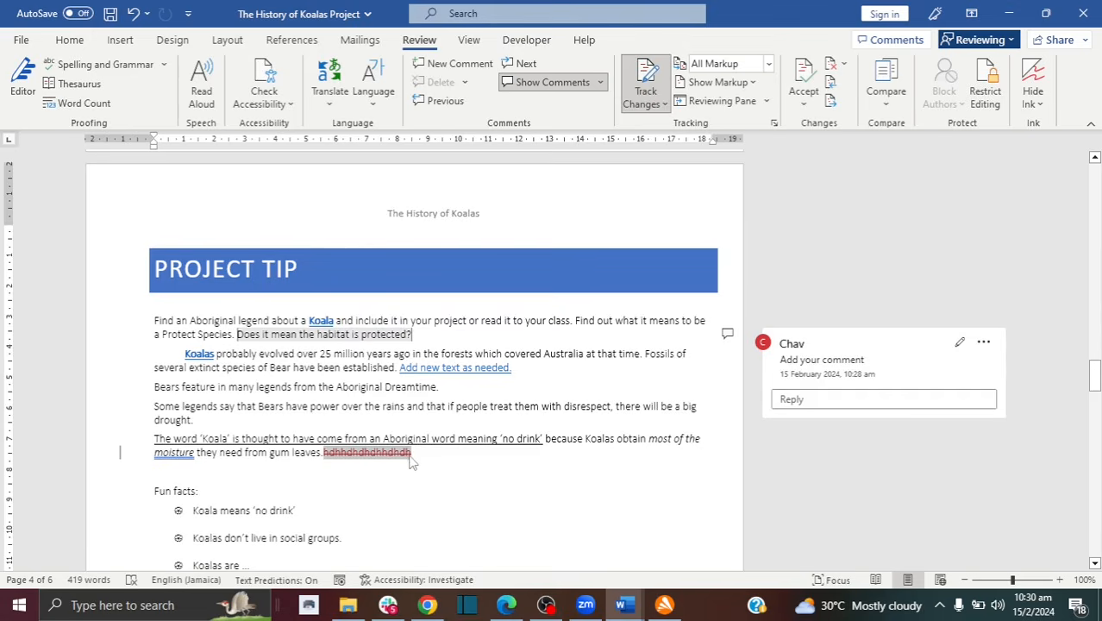
drag(417, 454, 325, 458)
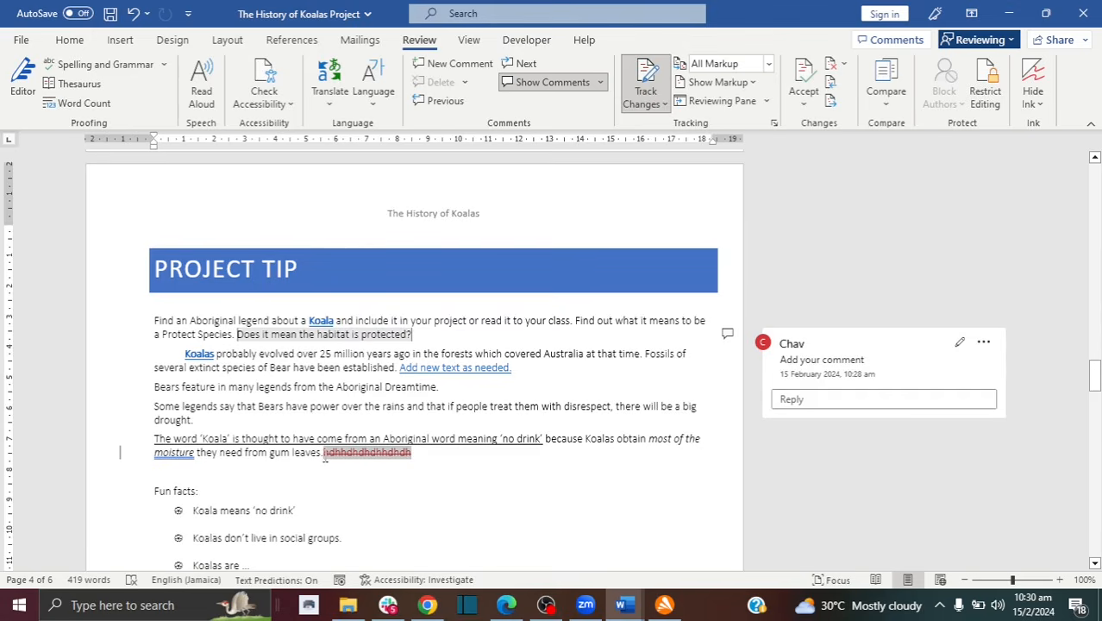
click(834, 73)
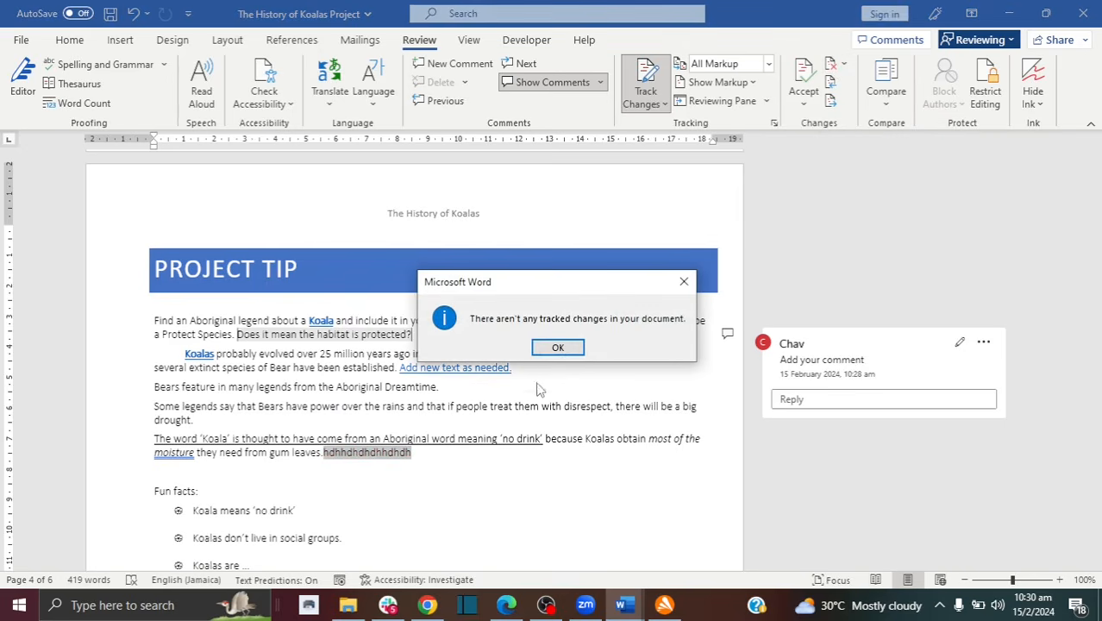
click(557, 348)
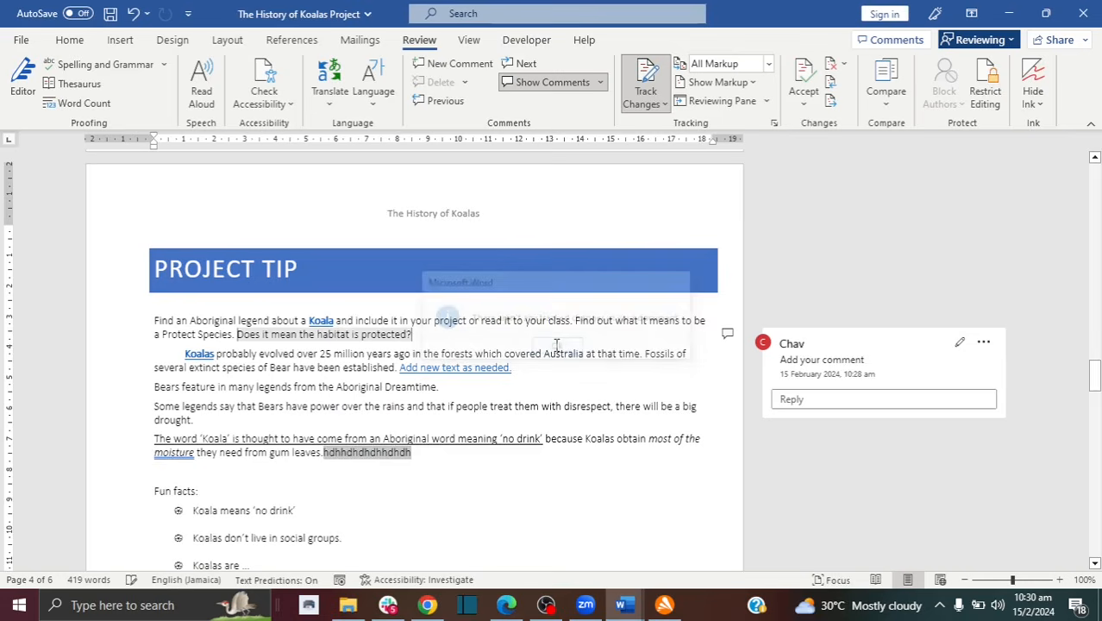
click(463, 462)
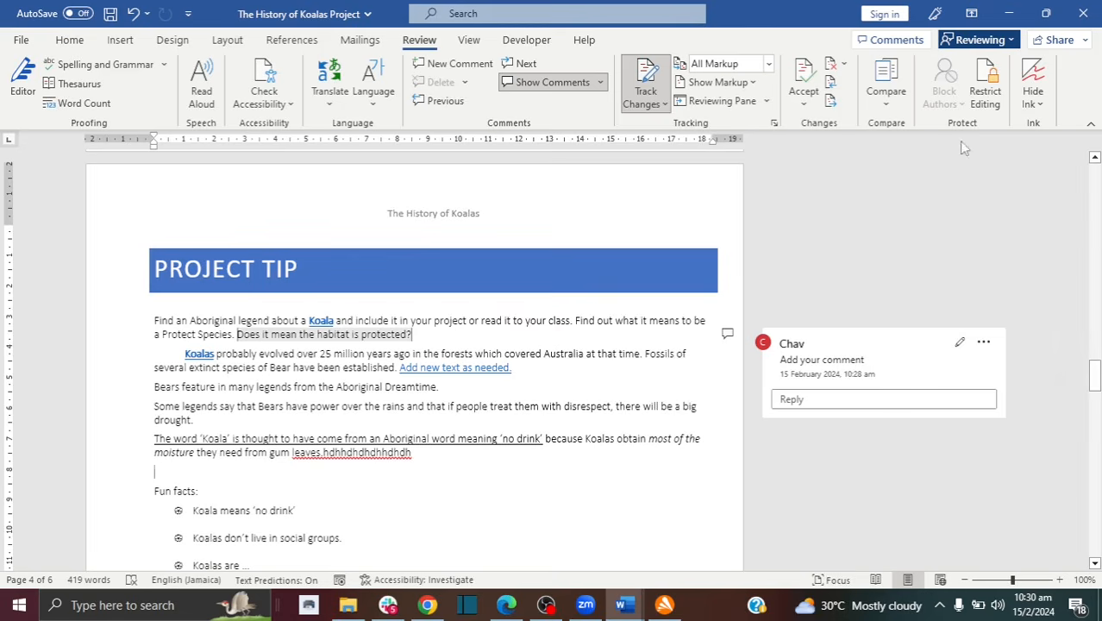
Step: Open and close the Restrict Editing pane, then show the View commands
click(1000, 99)
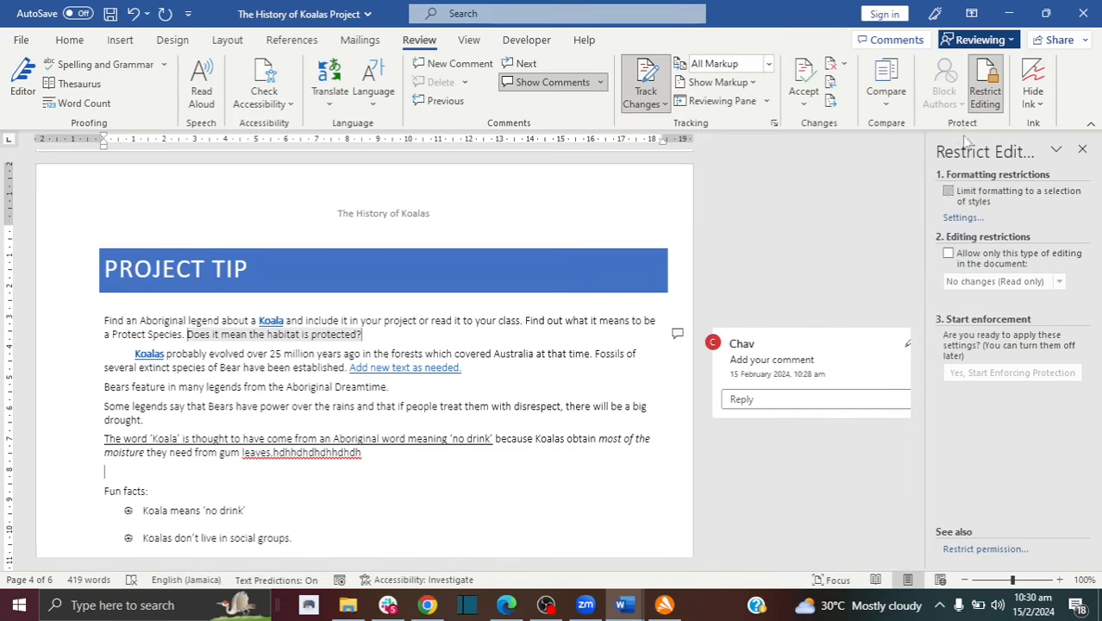
click(1082, 149)
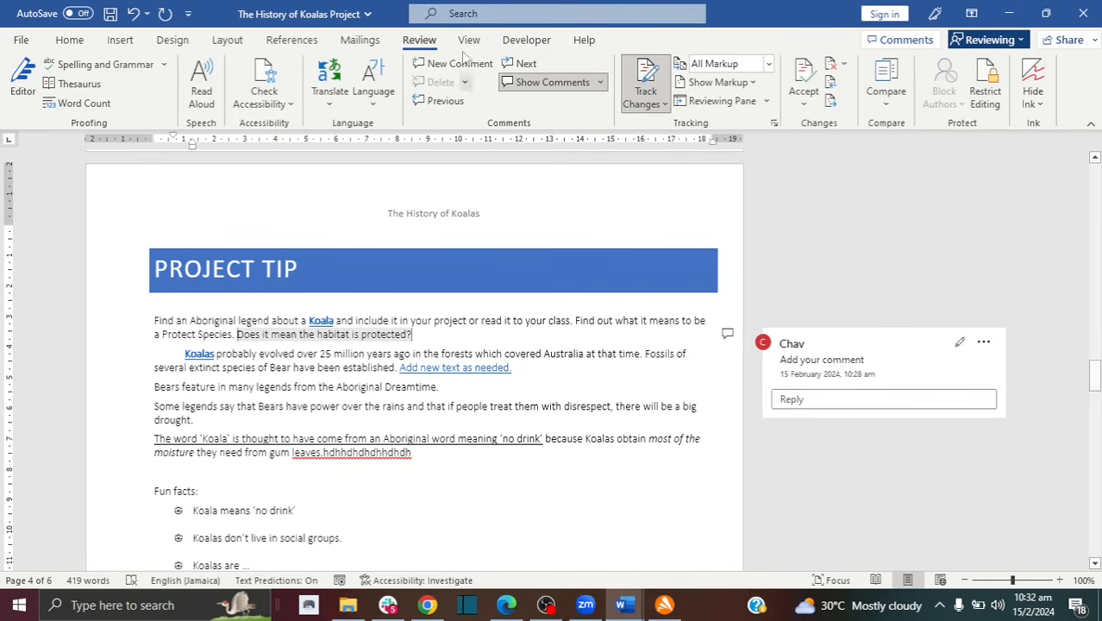
click(469, 40)
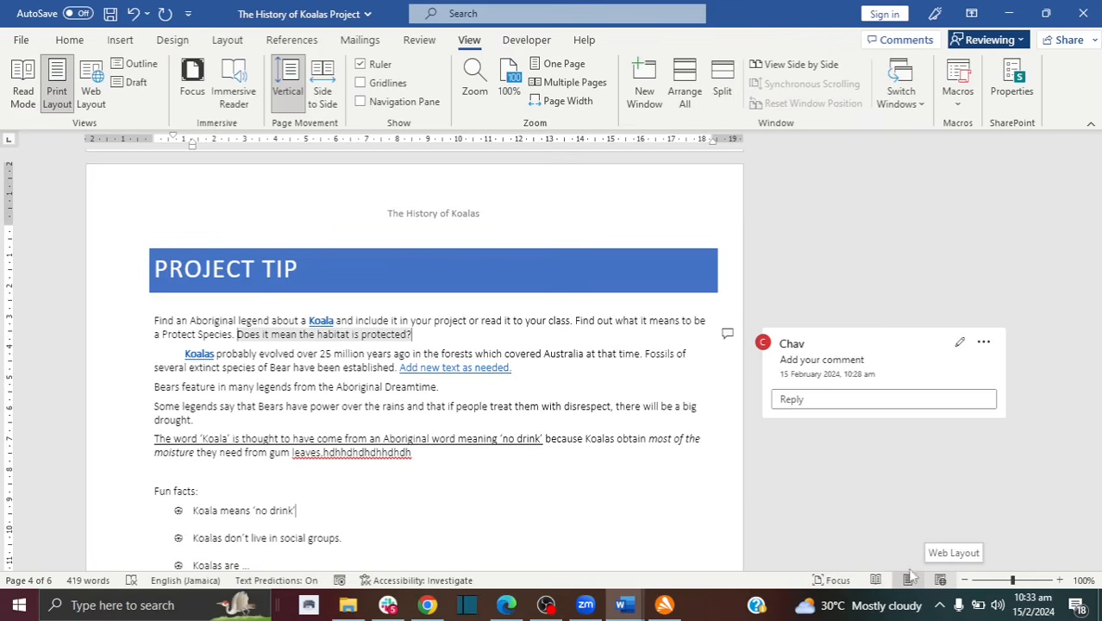
Step: Page through Read Mode, try Side to Side page movement, then return to Vertical
click(23, 95)
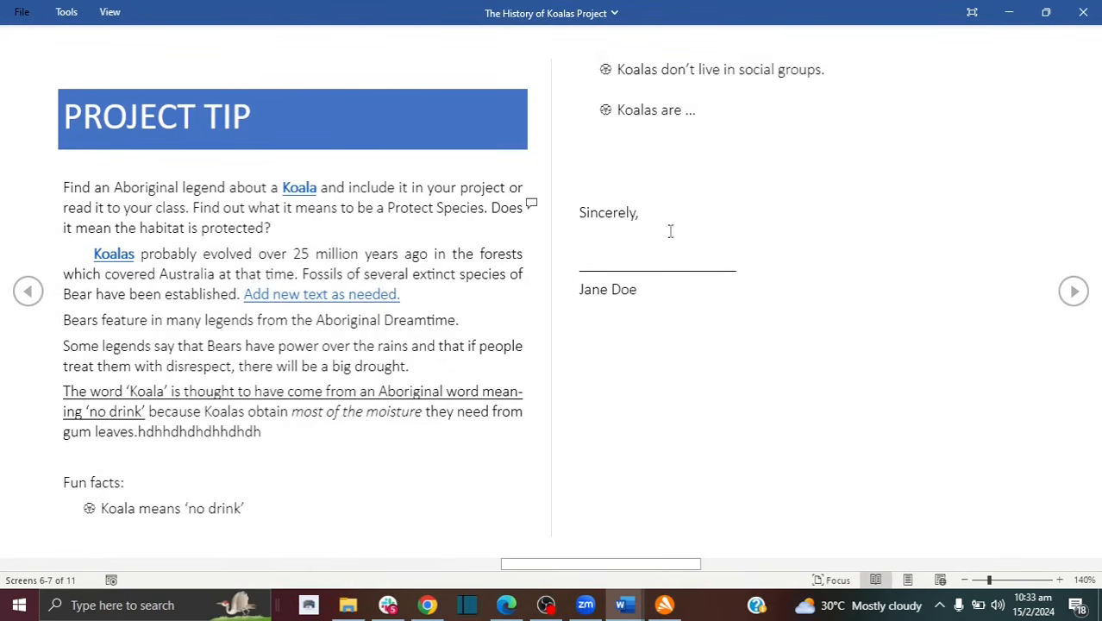
click(1074, 293)
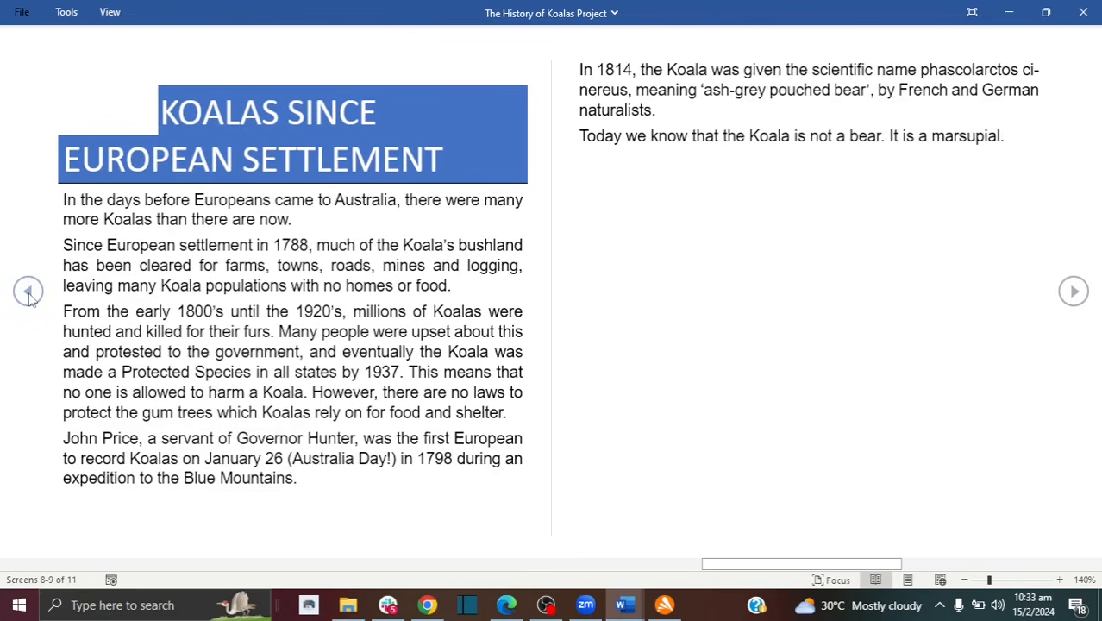
key(Escape)
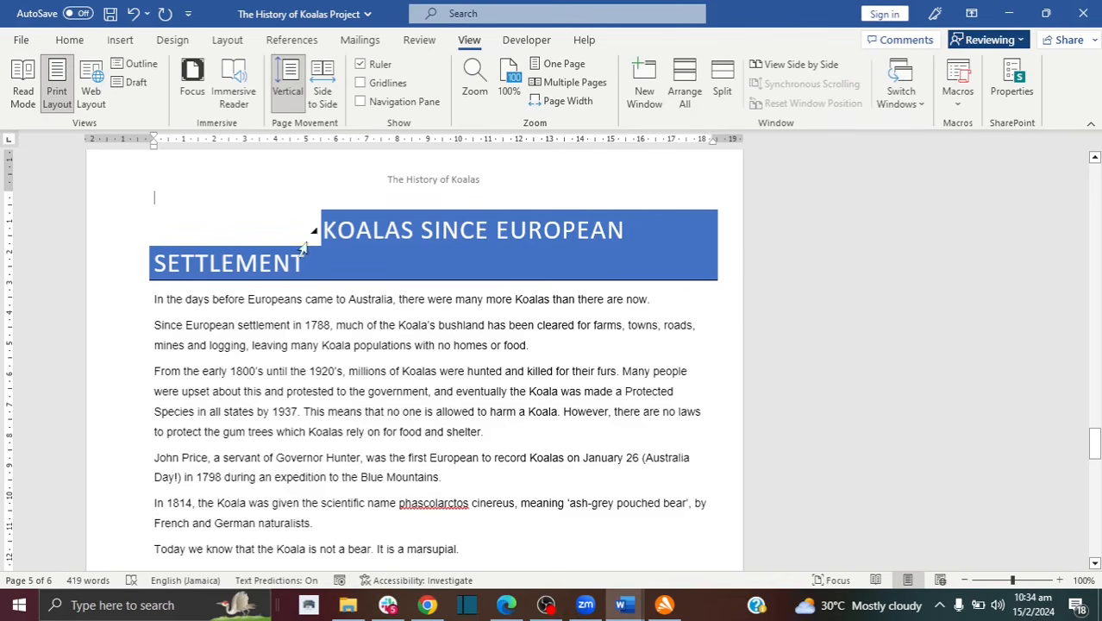
click(322, 98)
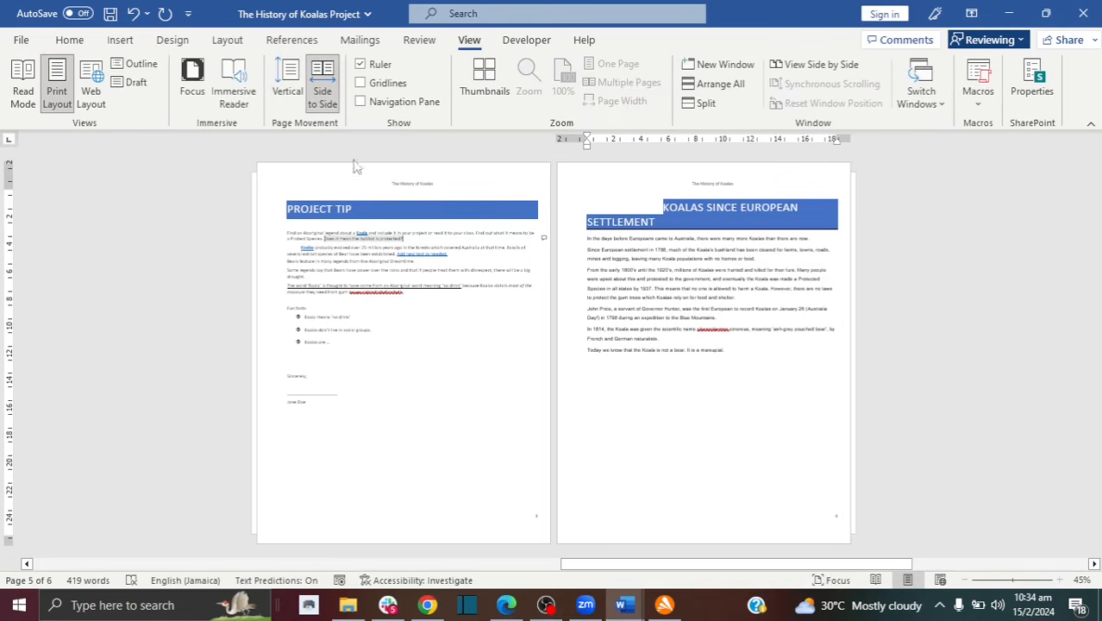
click(290, 82)
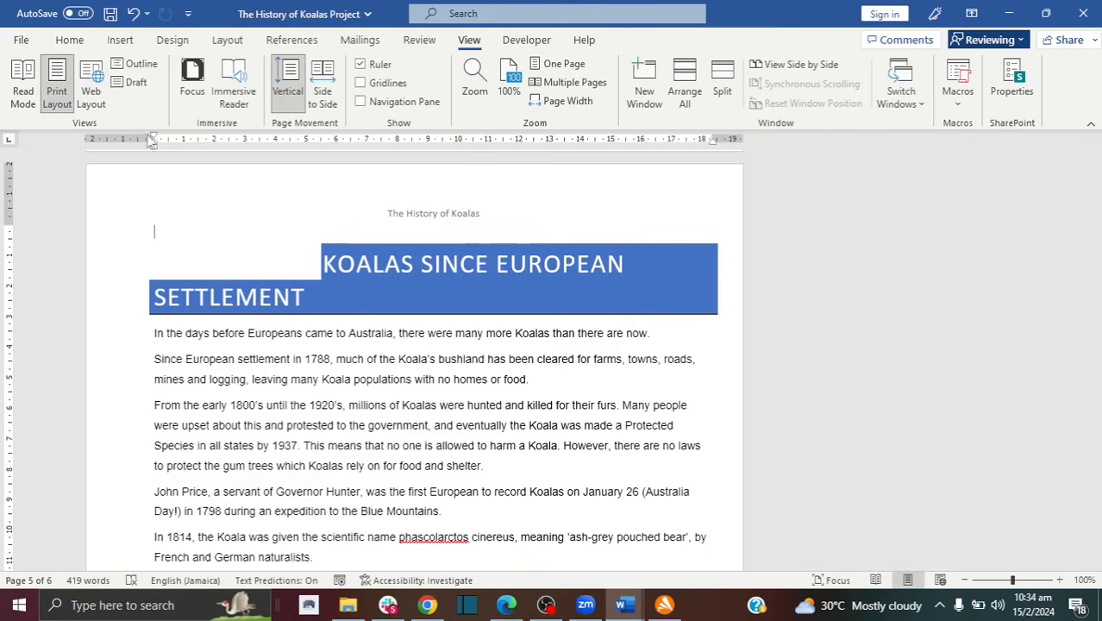
Step: Toggle the rulers off and on, then shift the left indent and narrow the left margin
click(363, 70)
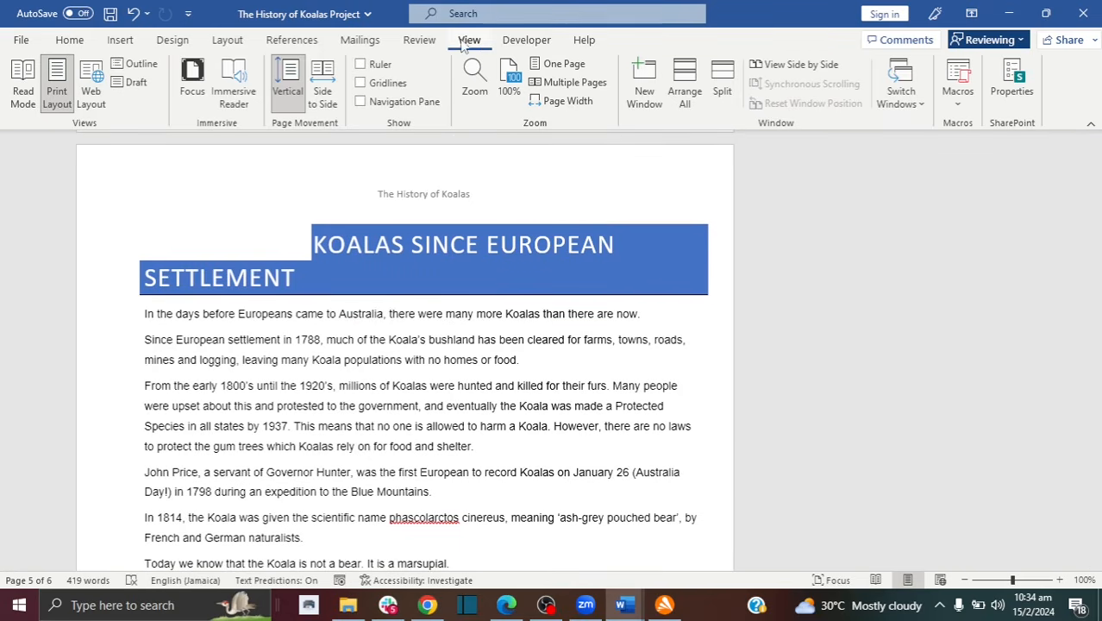
click(361, 65)
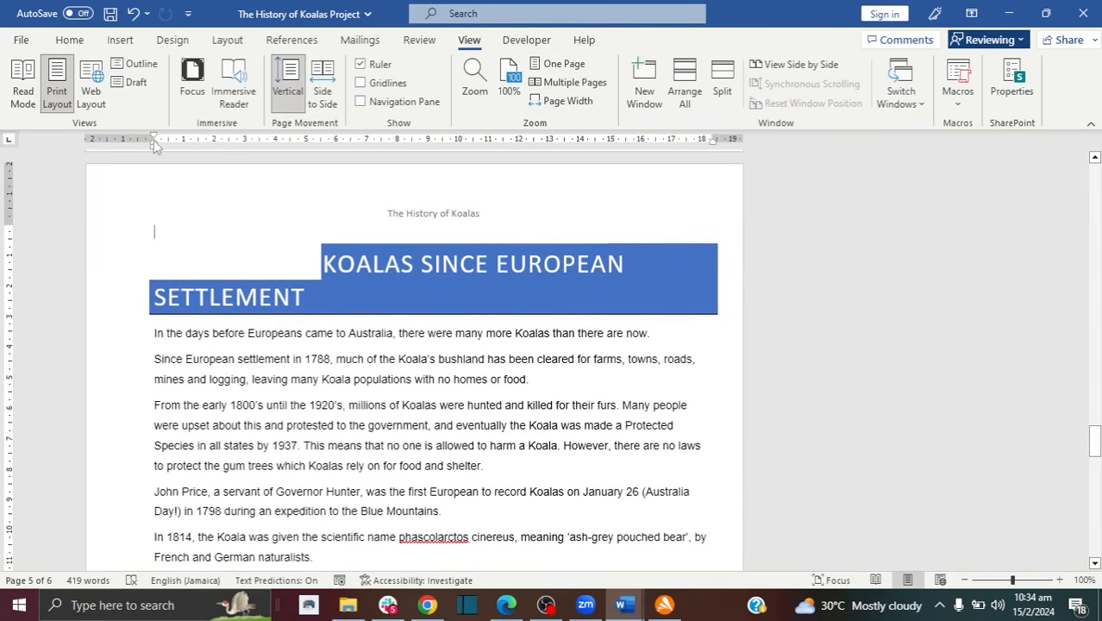
drag(153, 140, 142, 139)
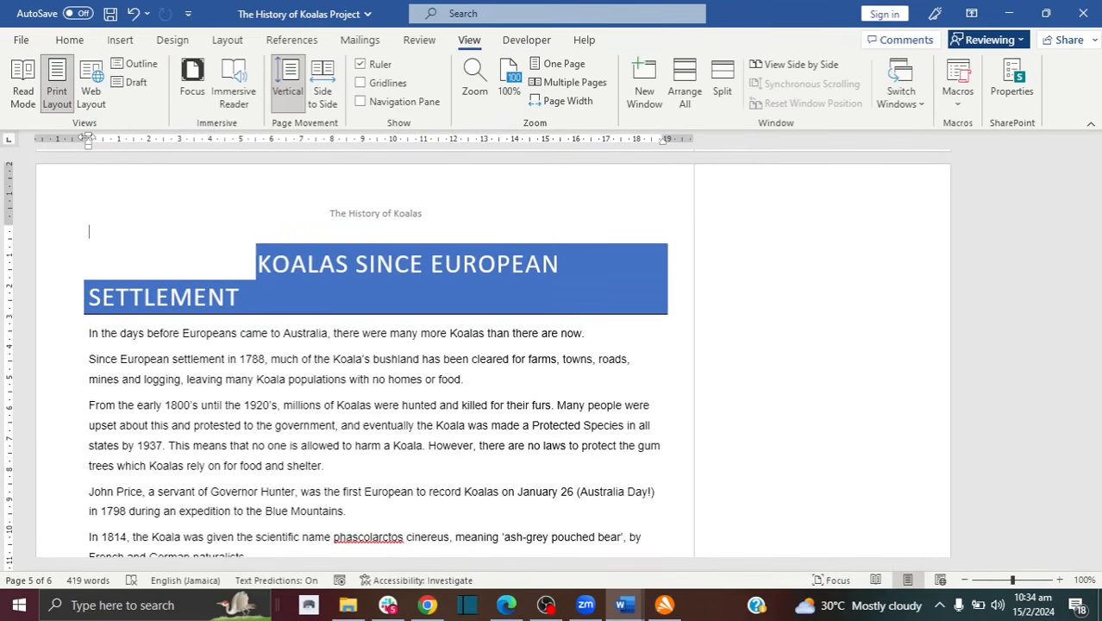
mouse_move(87, 138)
mouse_down()
mouse_move(138, 138)
mouse_move(88, 139)
mouse_up()
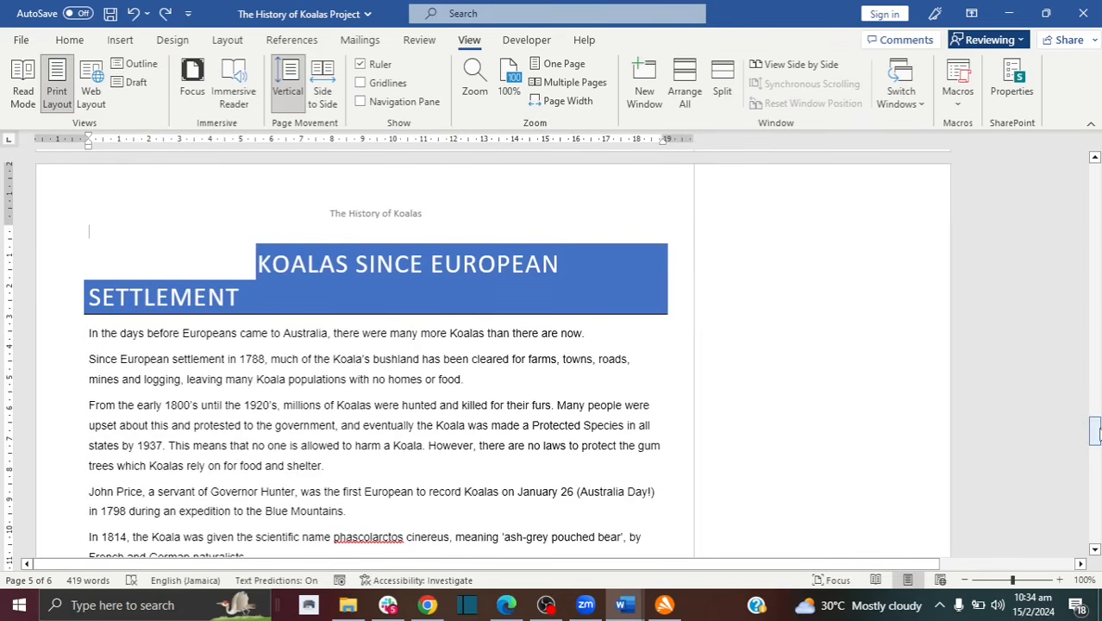
Step: Adjust the bottom page margin and scroll back up to the Table of Contents
mouse_move(1095, 431)
mouse_down()
mouse_move(1096, 451)
mouse_move(1096, 438)
mouse_up()
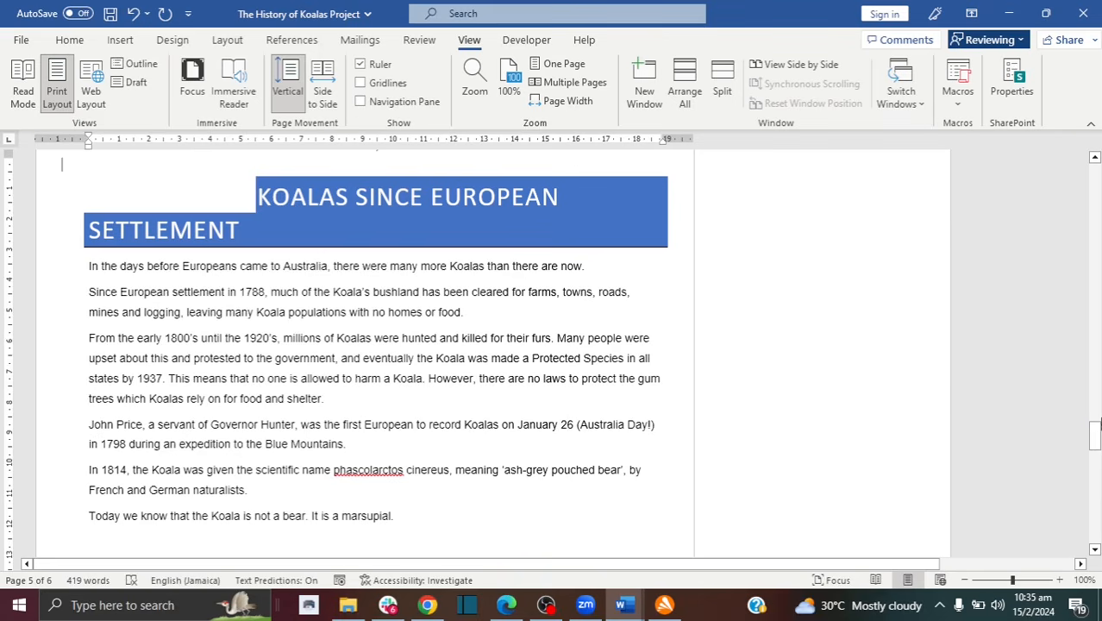
drag(1098, 422, 1095, 469)
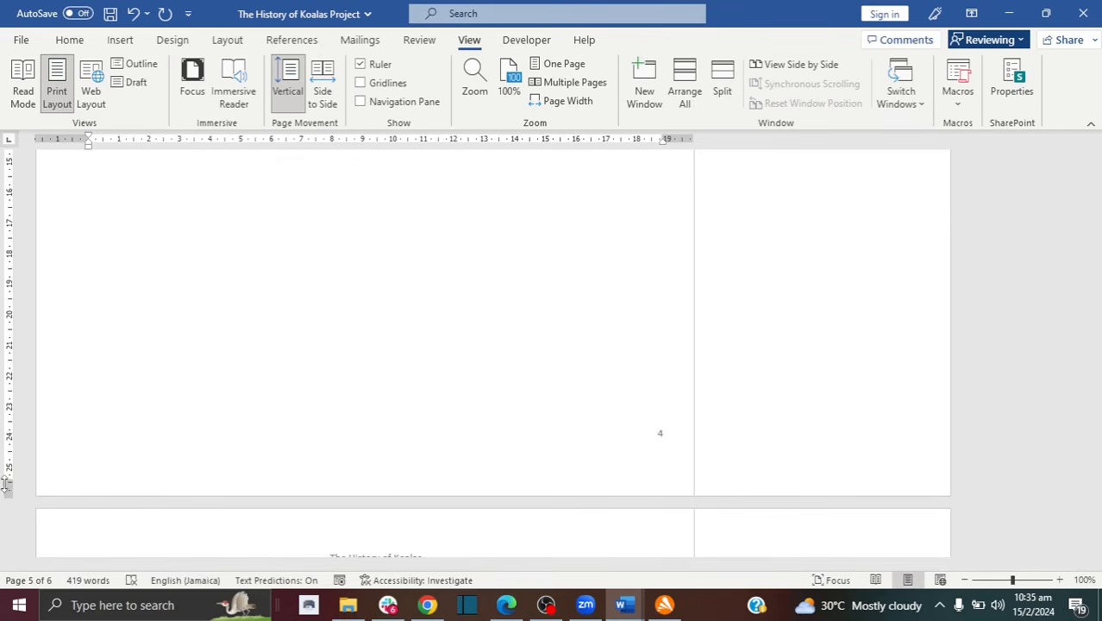
drag(4, 485, 5, 455)
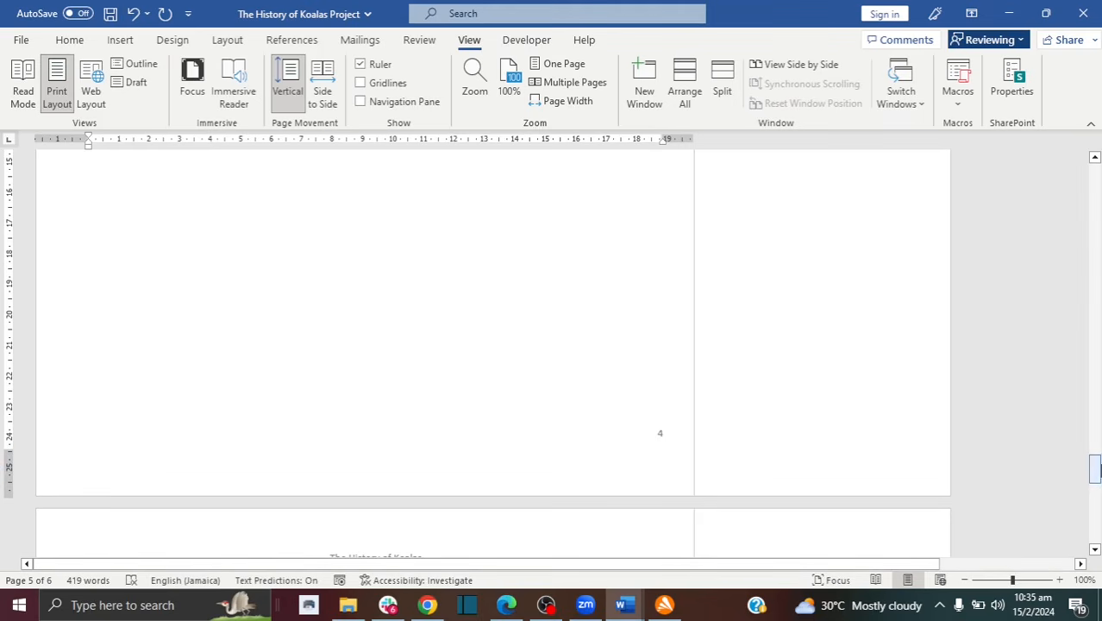
drag(1097, 468, 1095, 298)
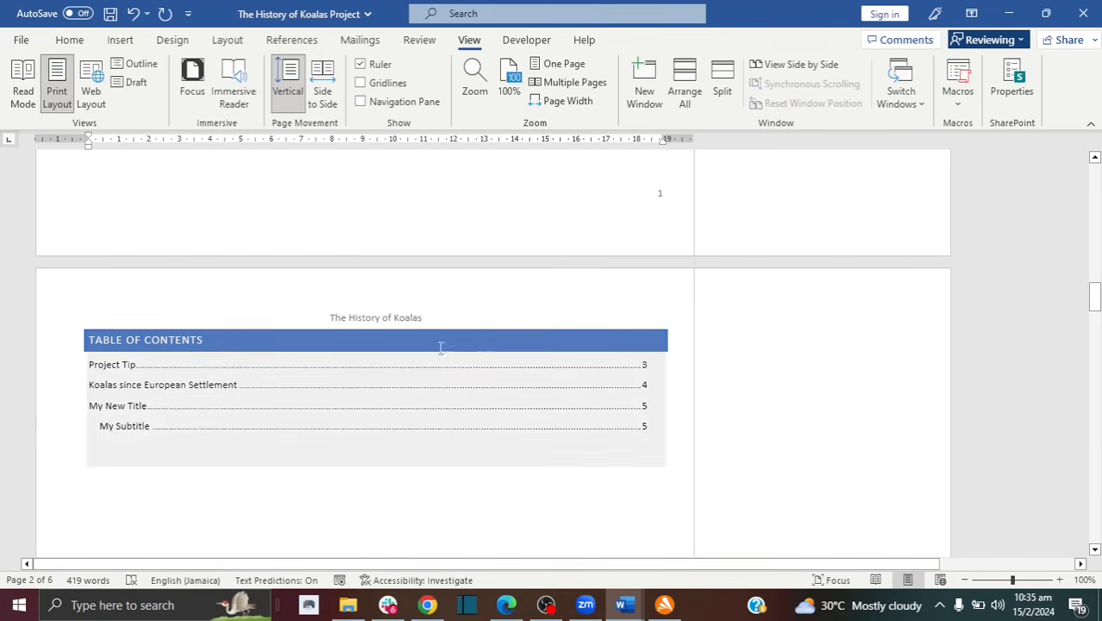
Step: Drag the top page margin on the vertical ruler up to 1.75 cm
click(40, 448)
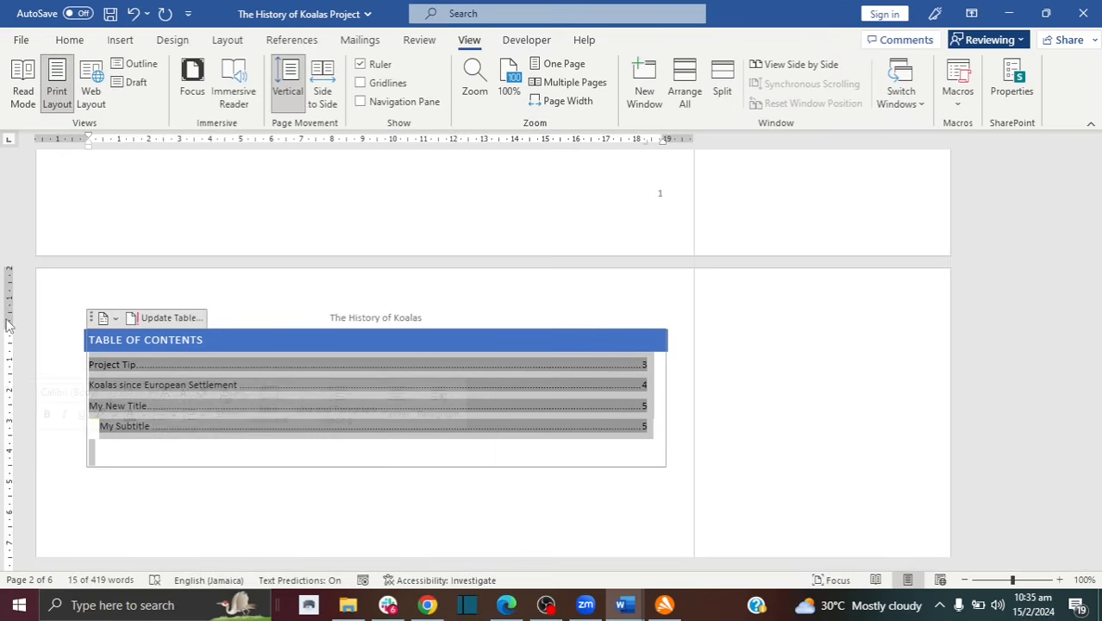
drag(8, 323, 7, 303)
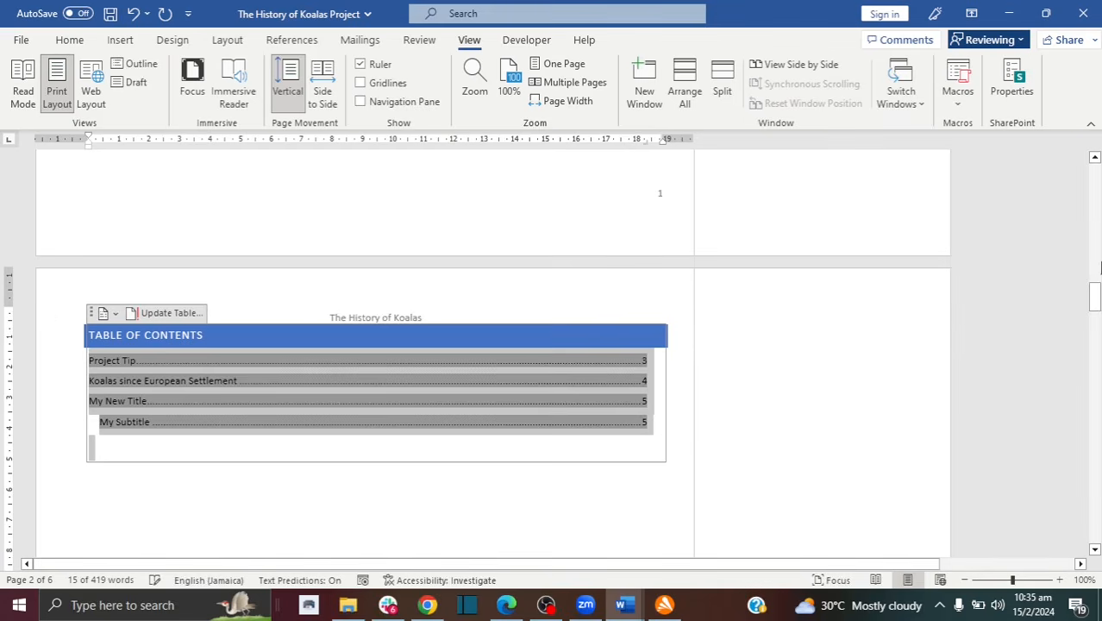
drag(1093, 296, 1094, 360)
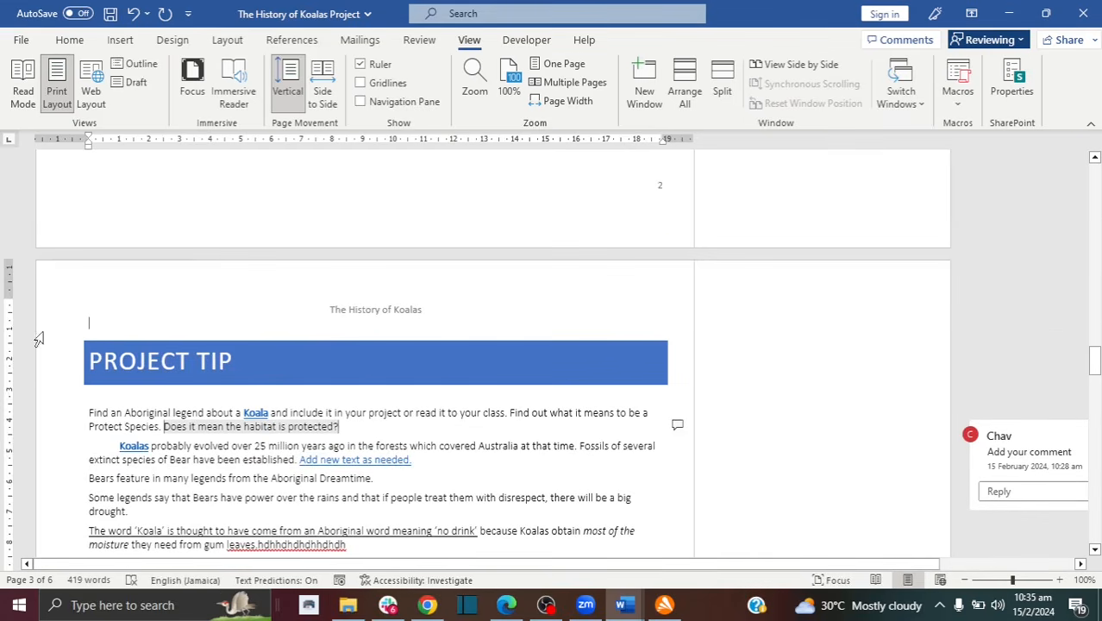
mouse_move(9, 295)
mouse_down()
mouse_move(8, 268)
mouse_move(9, 308)
mouse_up()
Step: Scroll to page 3 and activate the reviewer's comment beside the Project Tip text
scroll(1095, 358, down, 3)
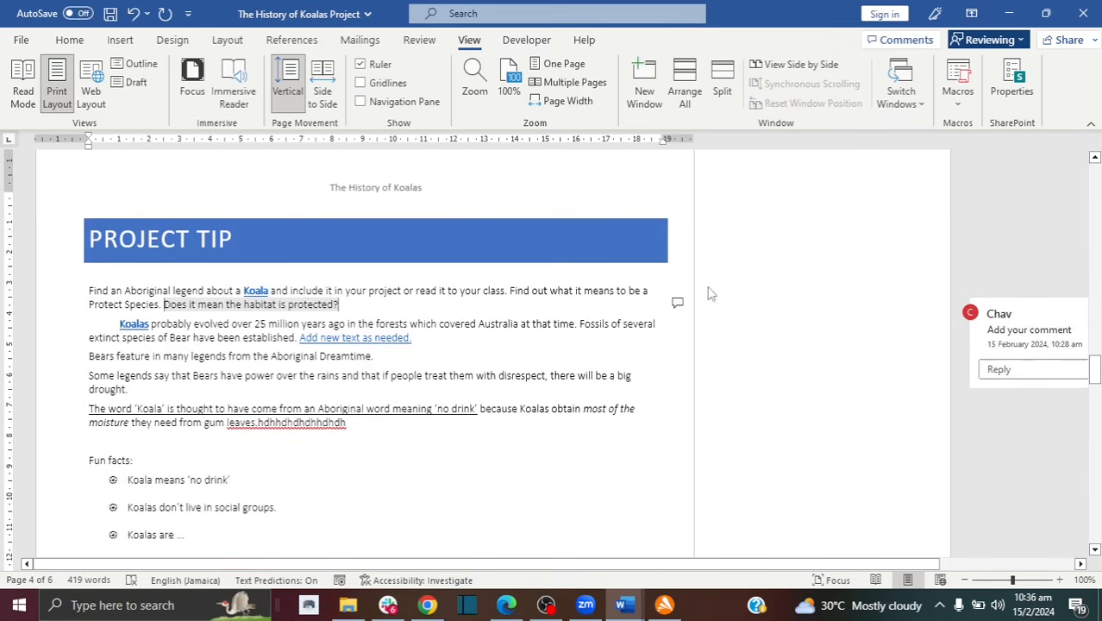
drag(1095, 349, 1095, 176)
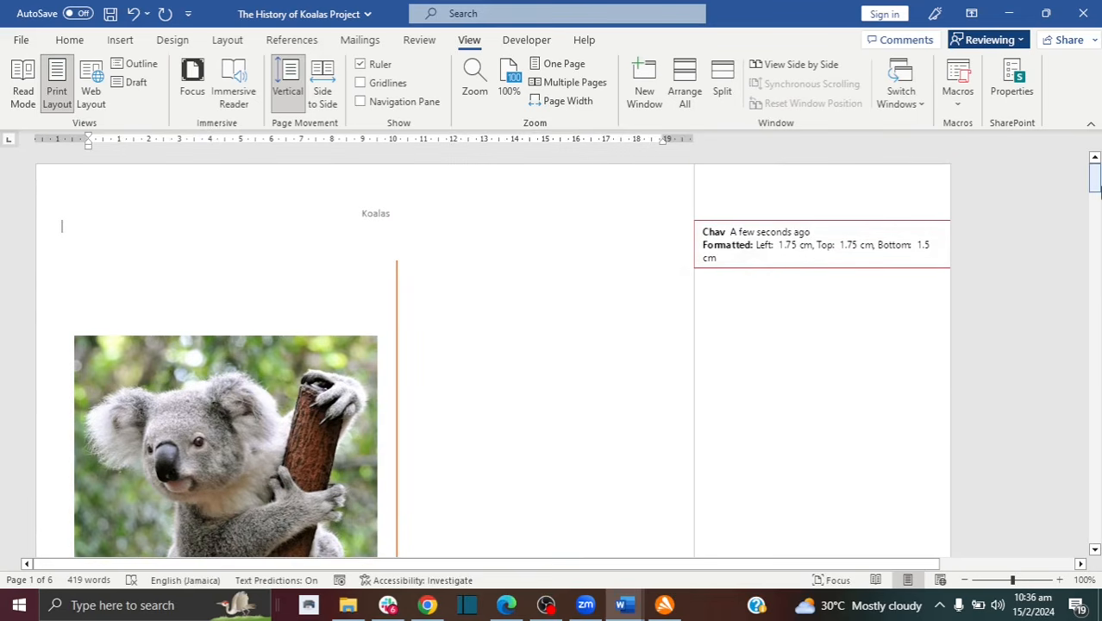
drag(1095, 178, 1101, 382)
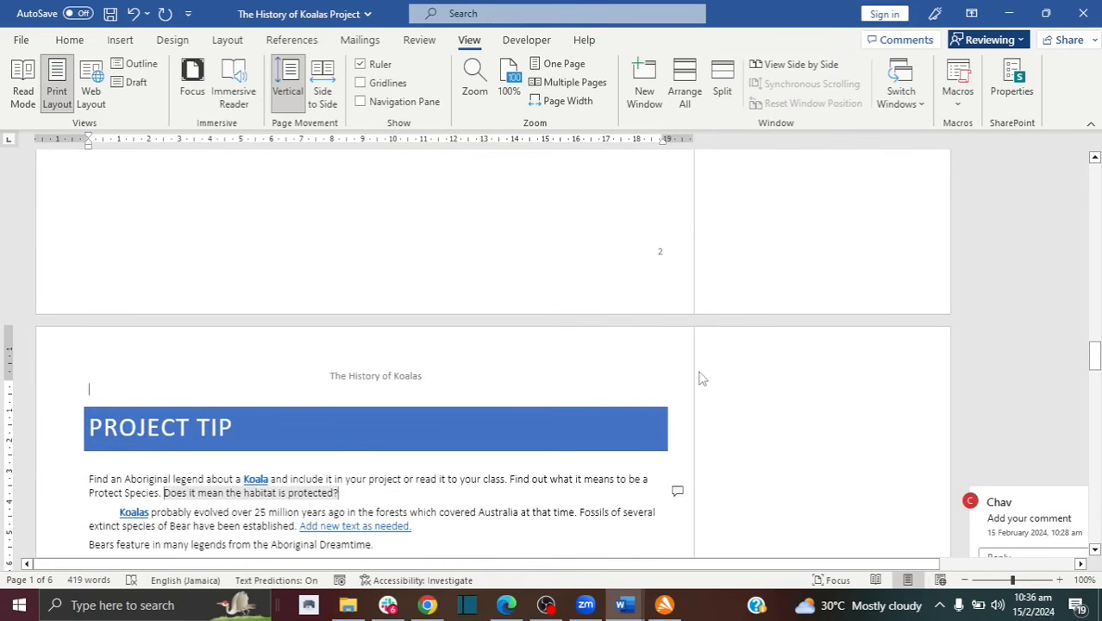
click(678, 491)
click(1100, 311)
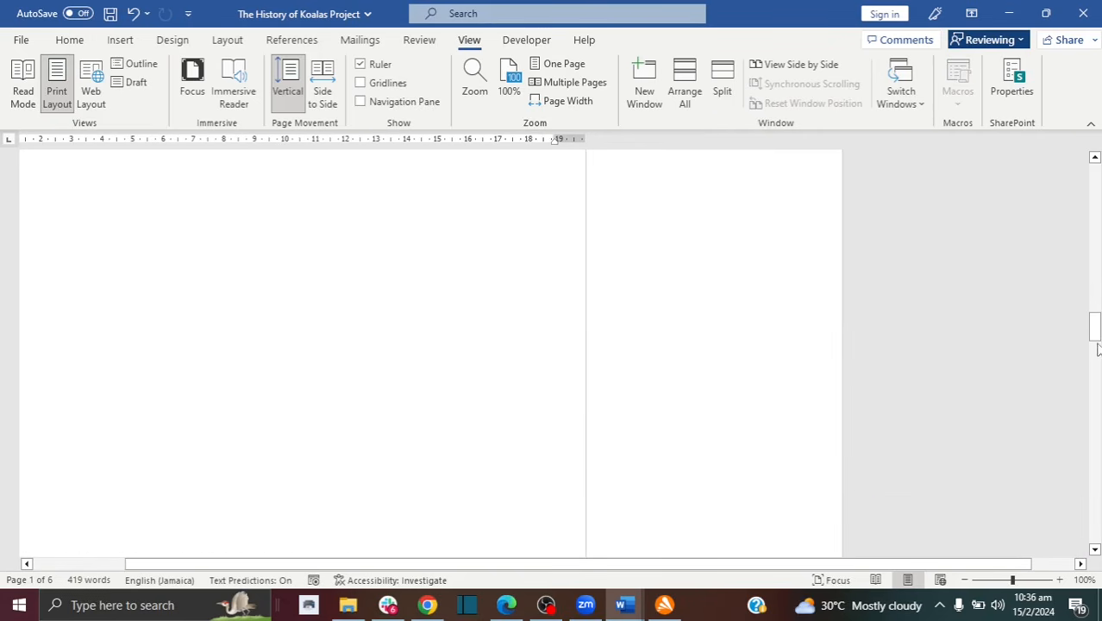
drag(1098, 349, 1093, 386)
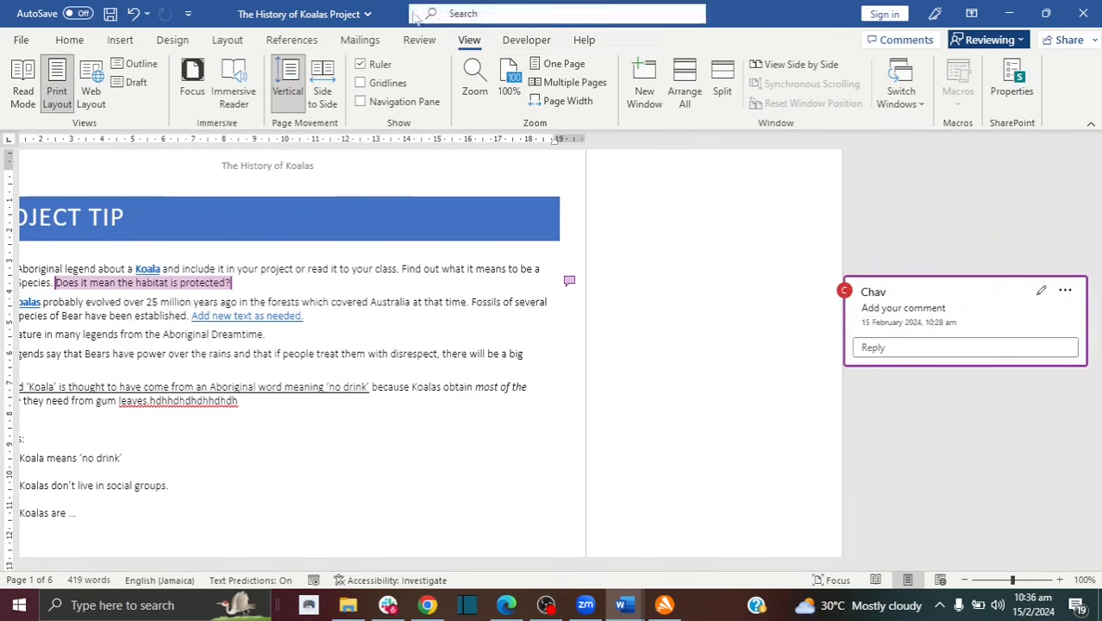
Step: Delete the reviewer's comment on 'Does it mean the habitat is protected?'
click(420, 41)
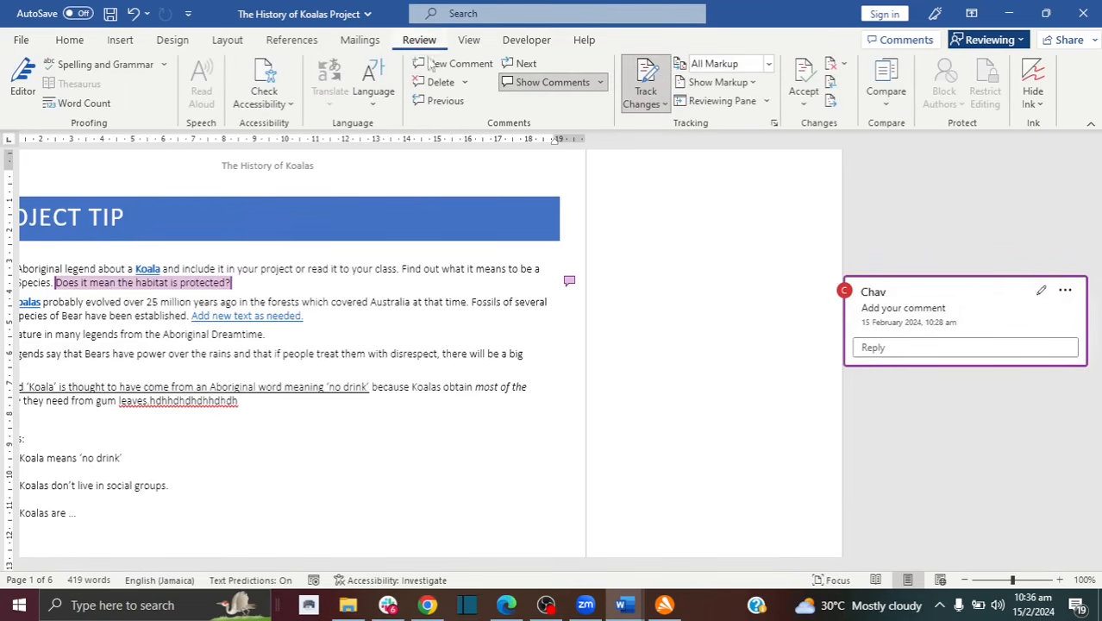
click(464, 82)
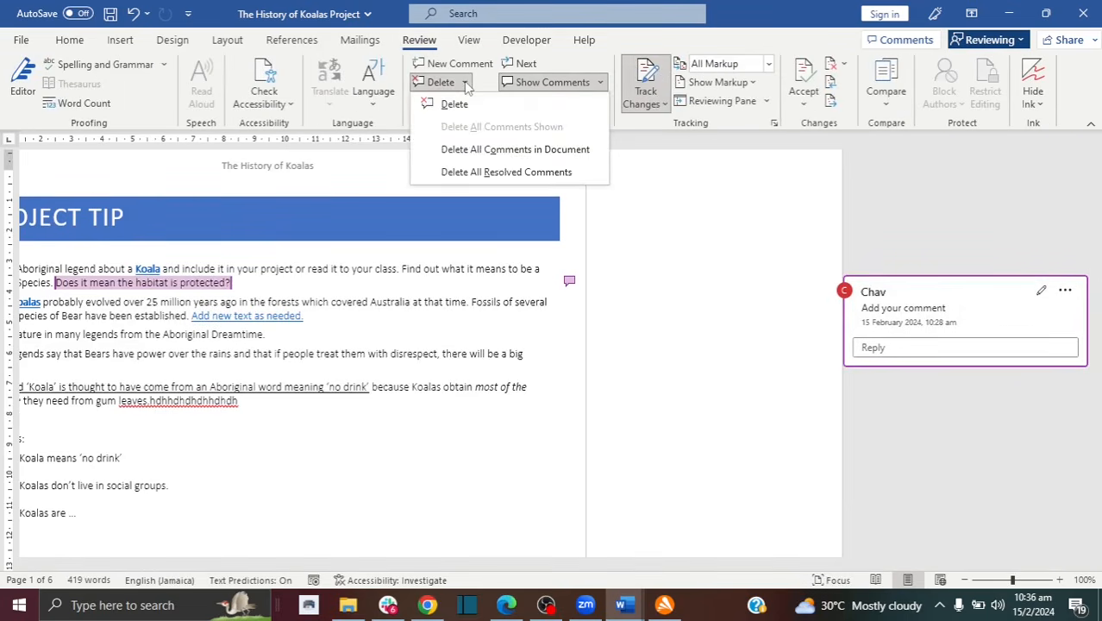
click(483, 175)
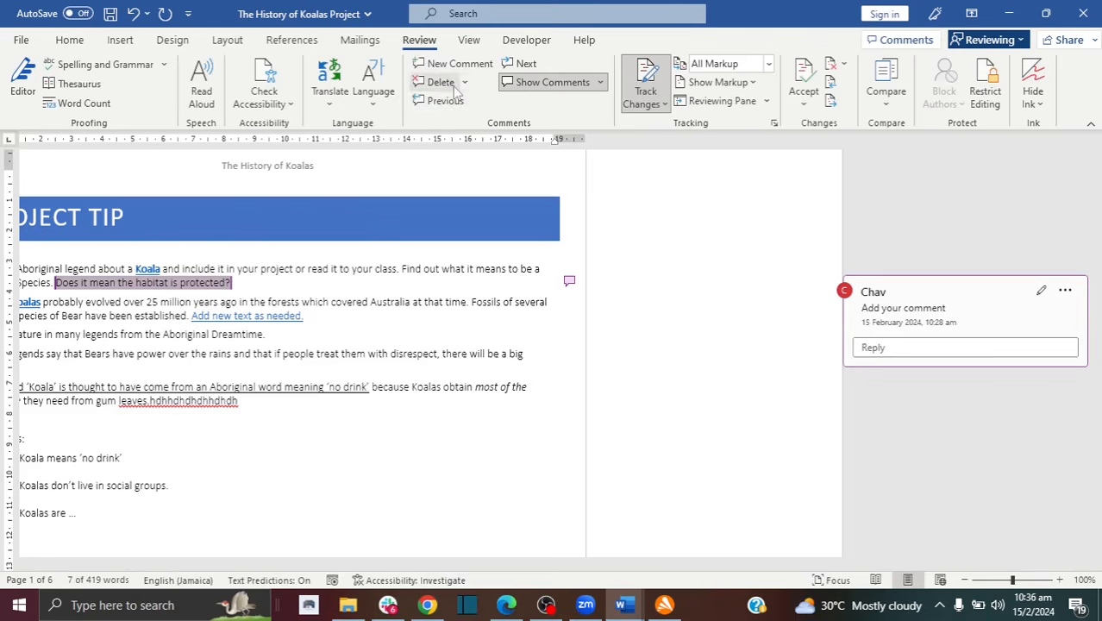
click(454, 88)
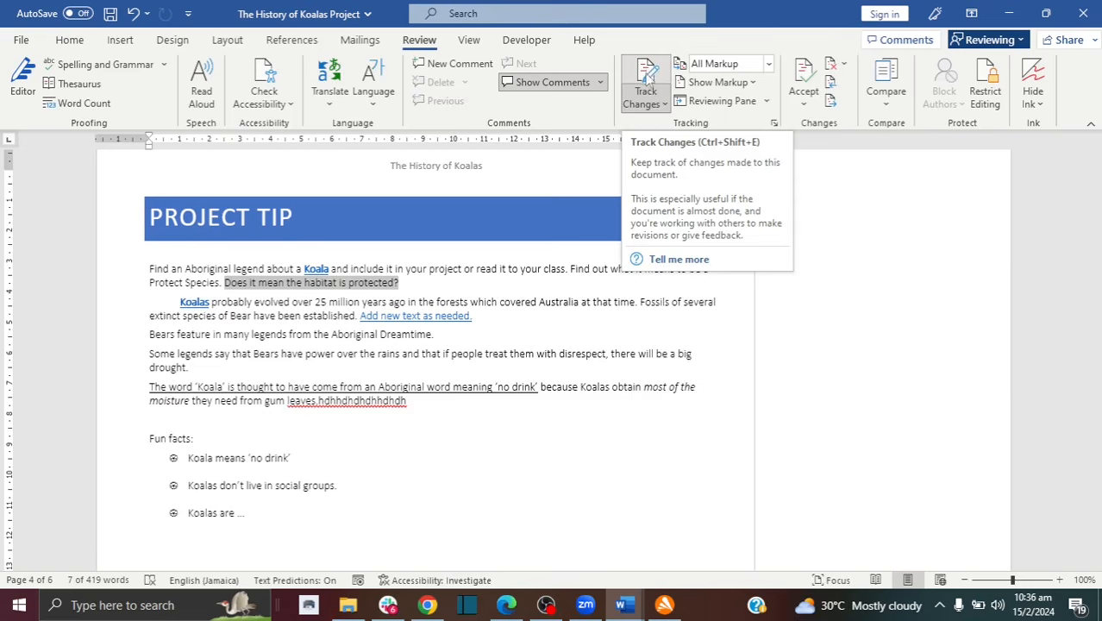
Step: Reject all tracked changes in the document and turn Track Changes off
click(647, 74)
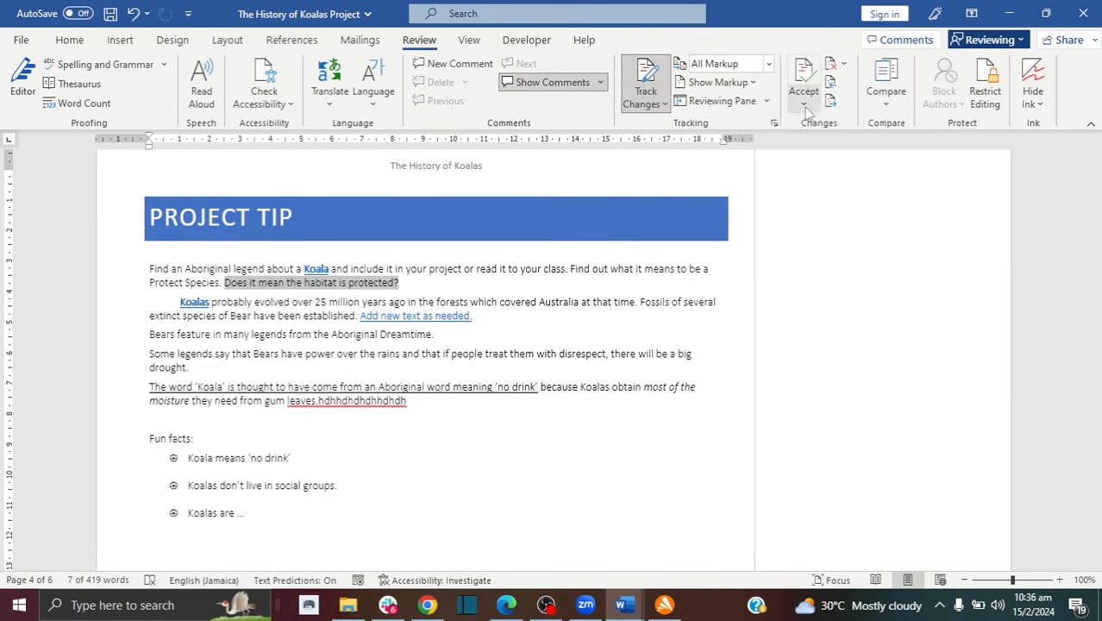
click(843, 66)
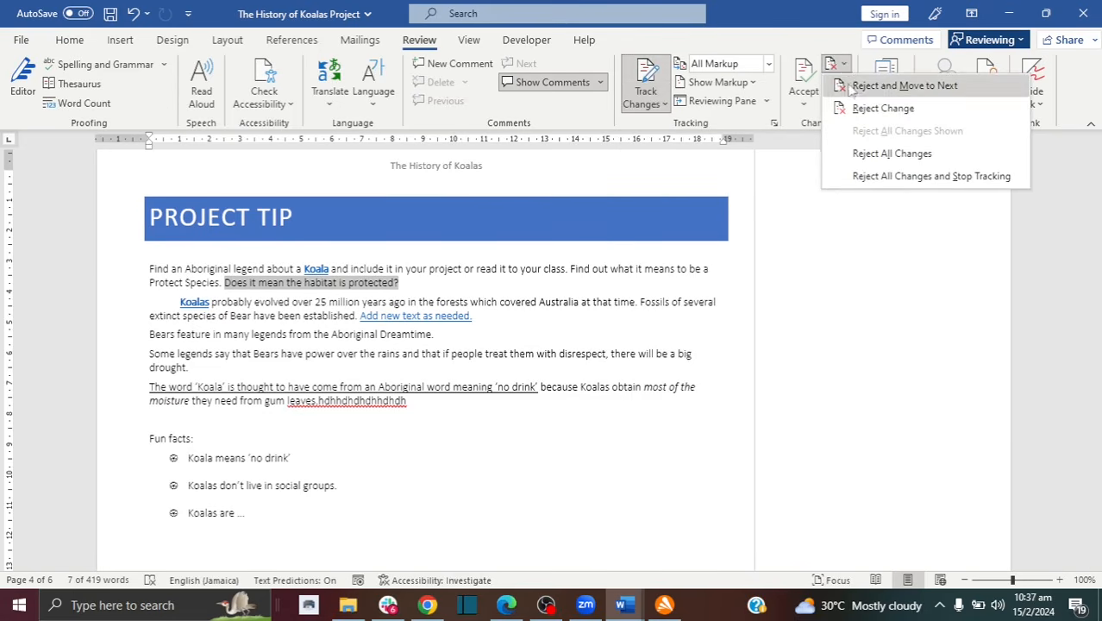
click(871, 156)
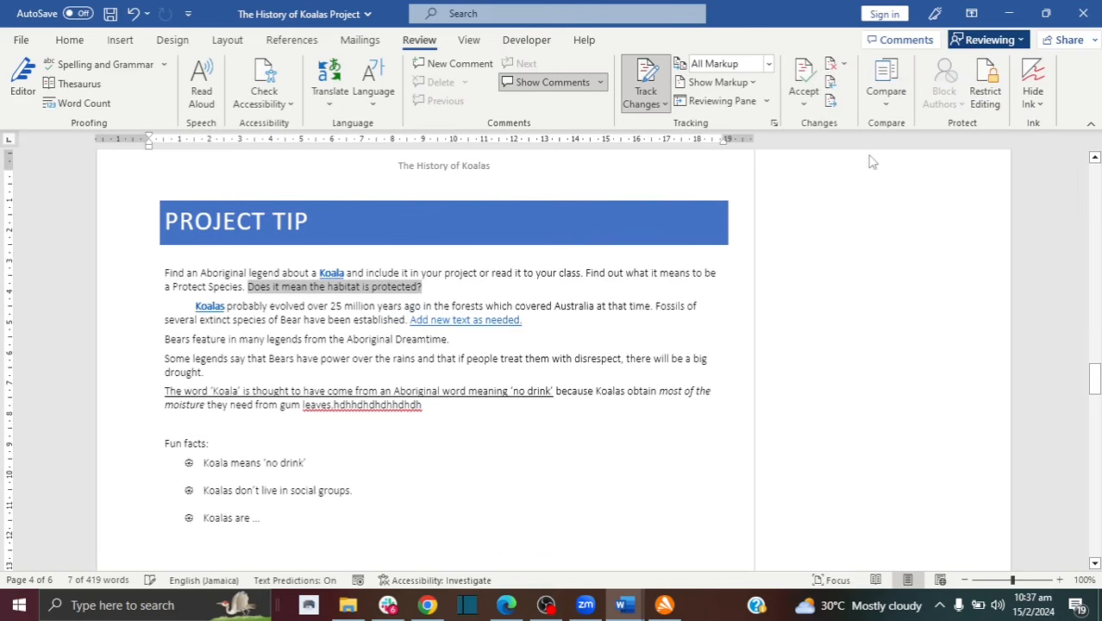
click(644, 76)
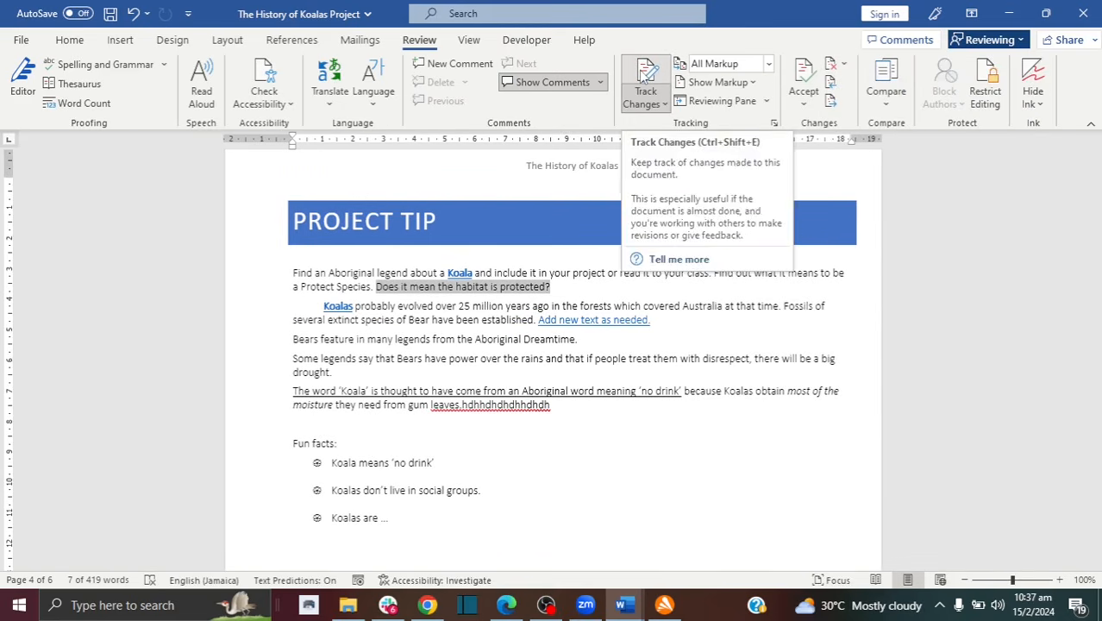
click(643, 76)
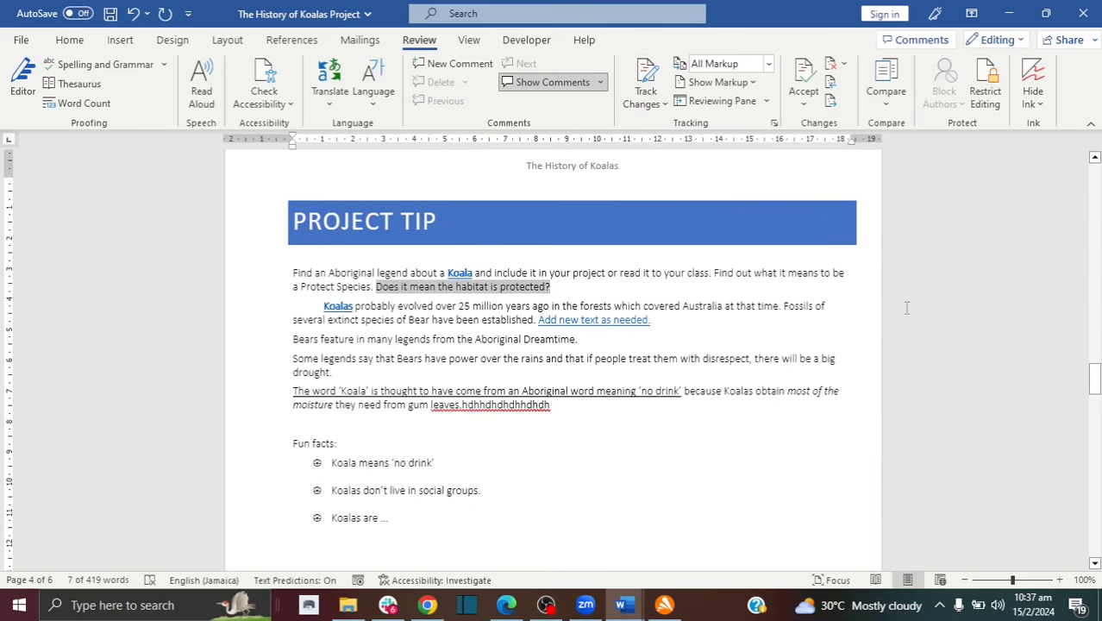
Step: On the View tab, toggle the rulers off and on, browse Navigation Pane page thumbnails, then close it
click(470, 41)
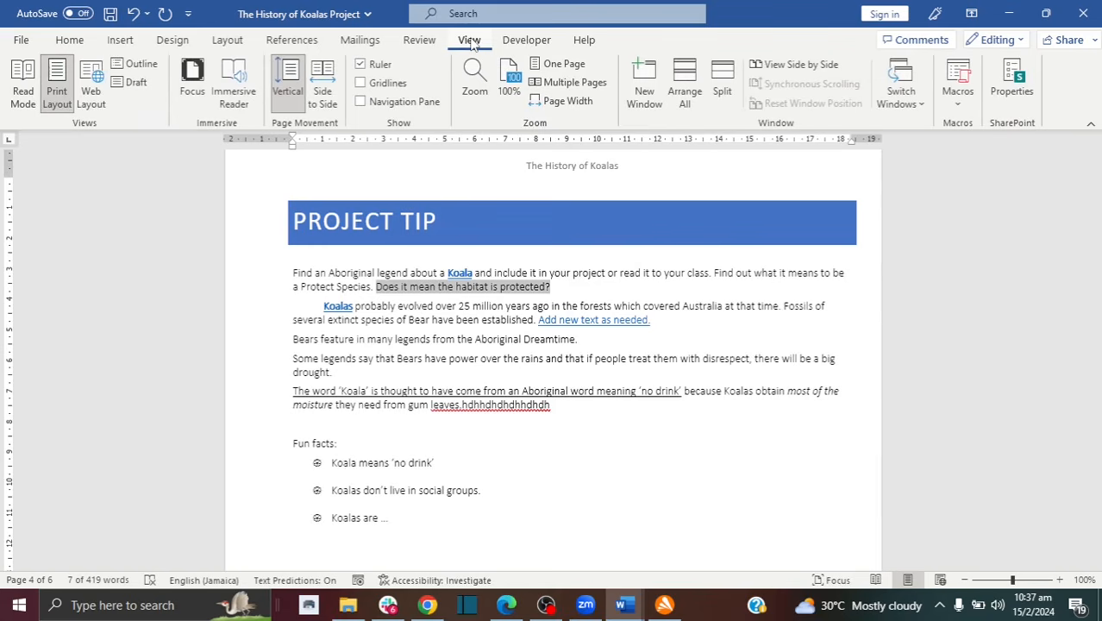
click(362, 65)
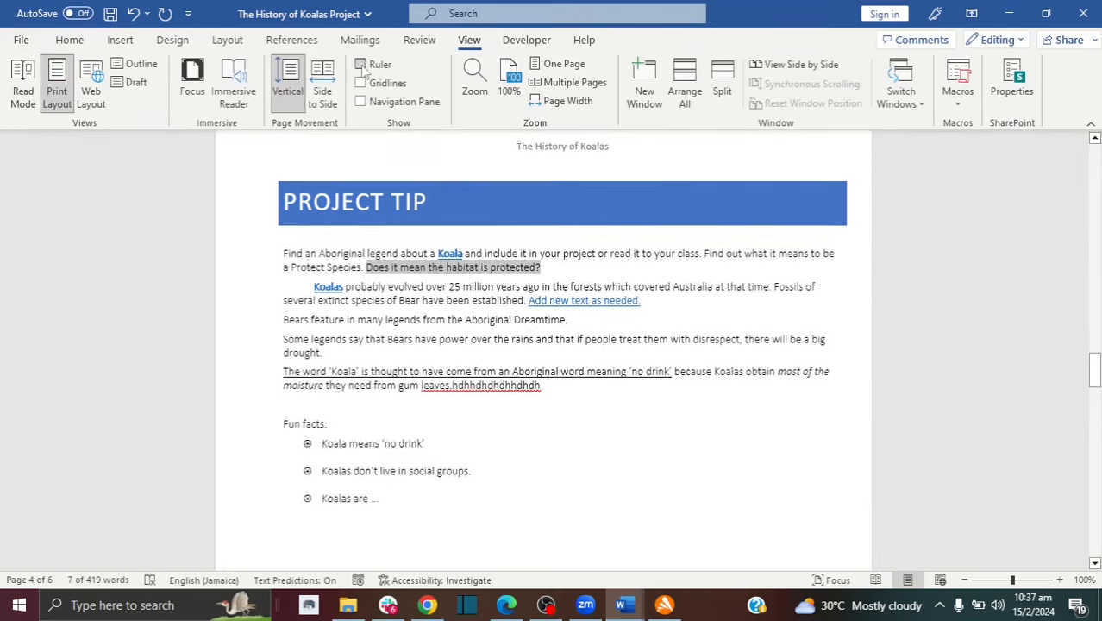
click(361, 66)
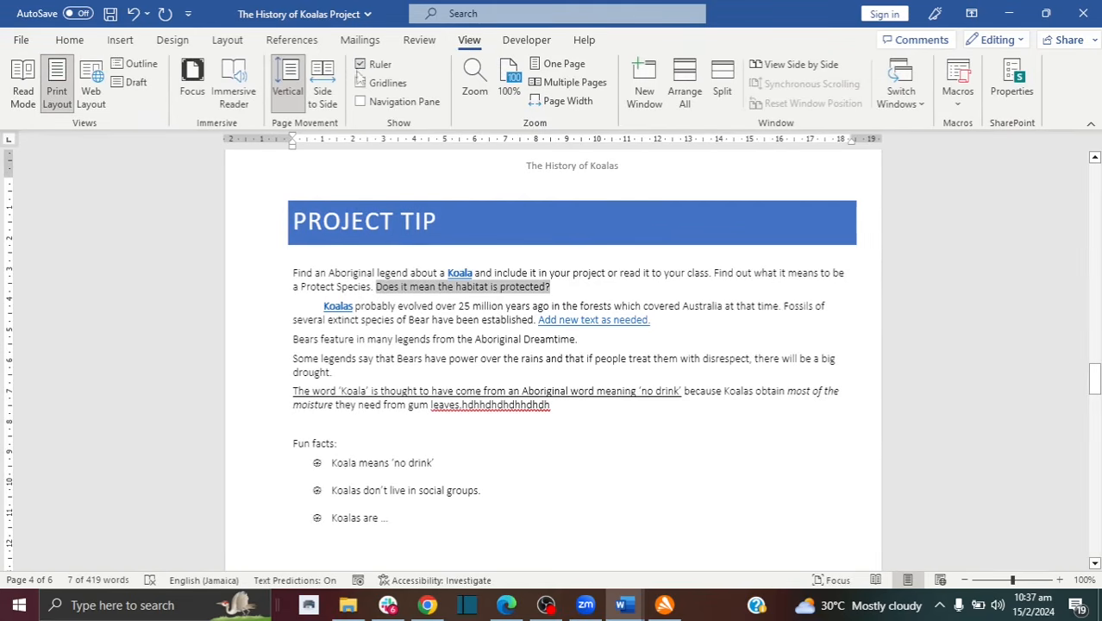
click(361, 102)
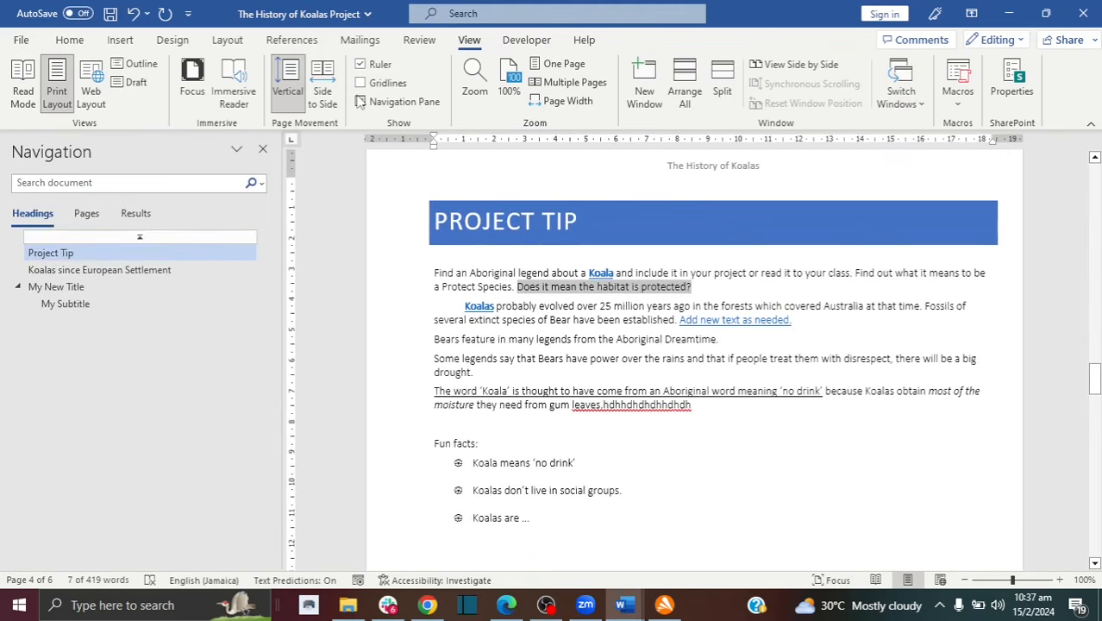
click(87, 213)
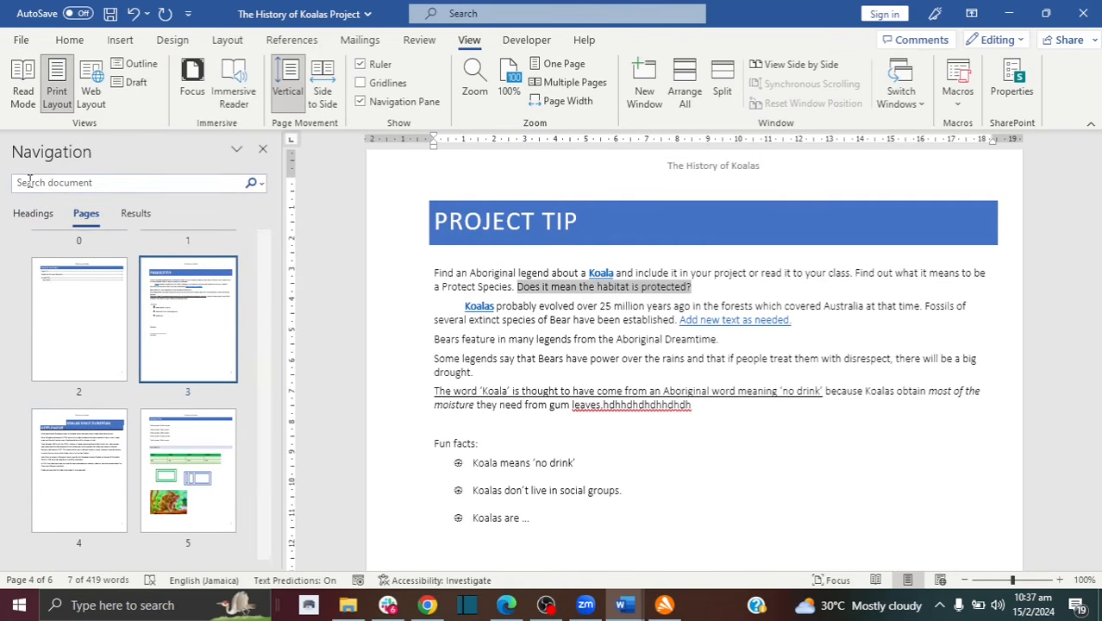
click(263, 149)
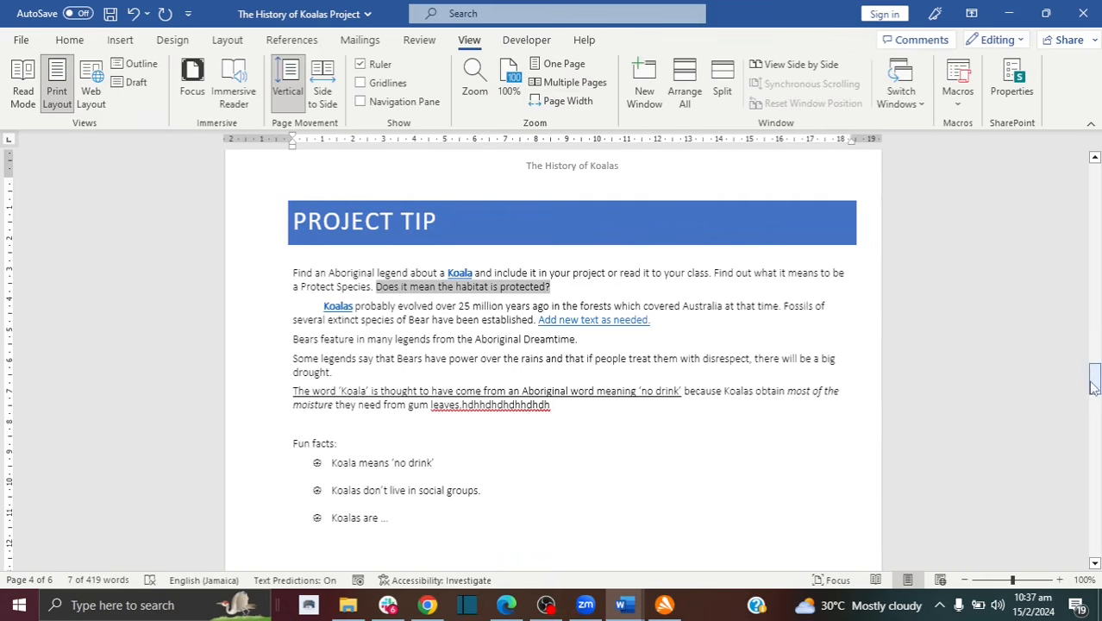
mouse_move(1094, 389)
mouse_down()
mouse_move(1089, 198)
mouse_move(1095, 521)
mouse_move(1076, 190)
mouse_up()
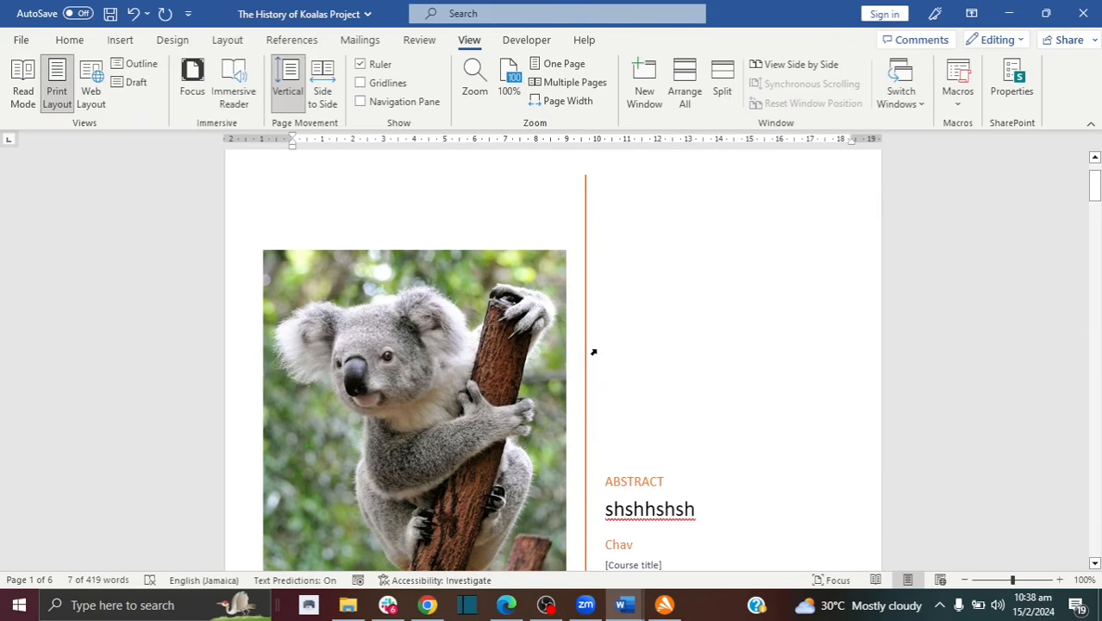
Step: Open the Print preview and page forward through the koala document
click(22, 41)
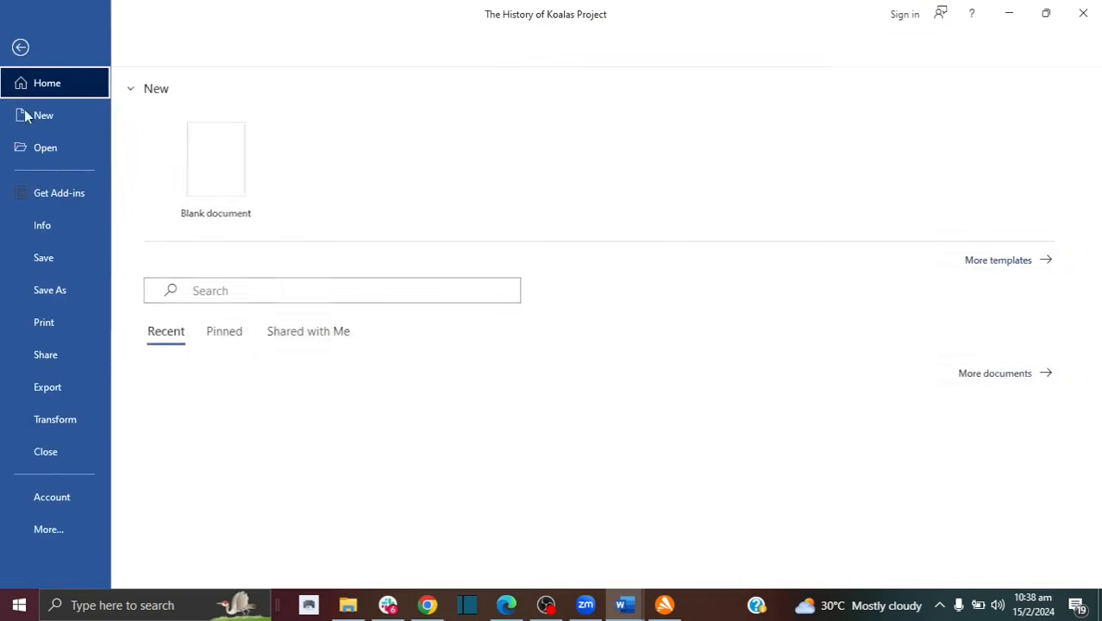
click(67, 324)
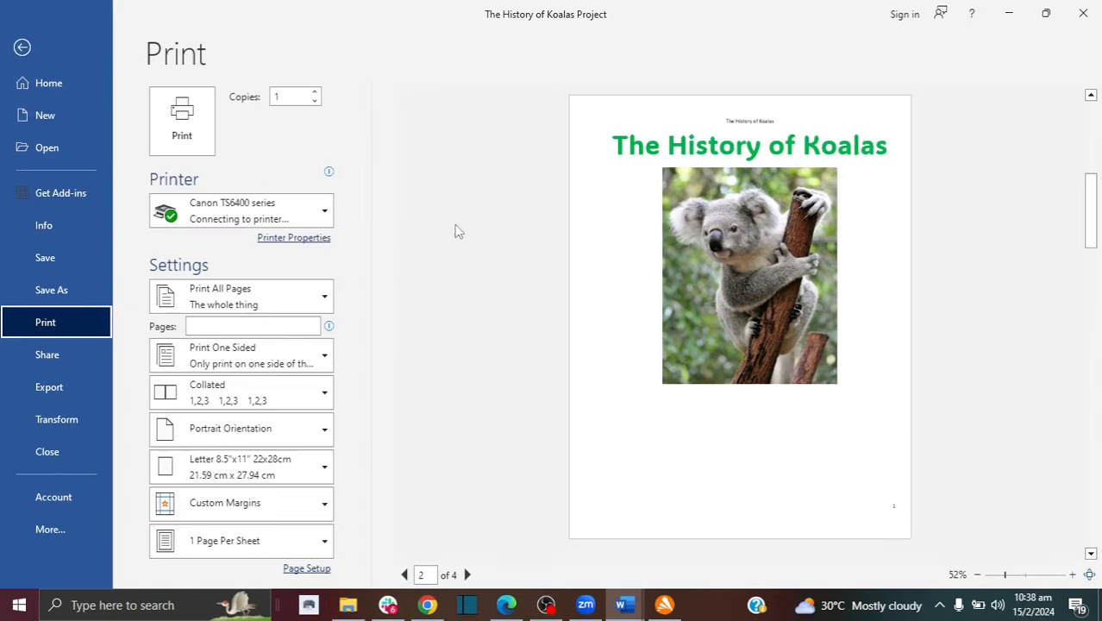
click(467, 574)
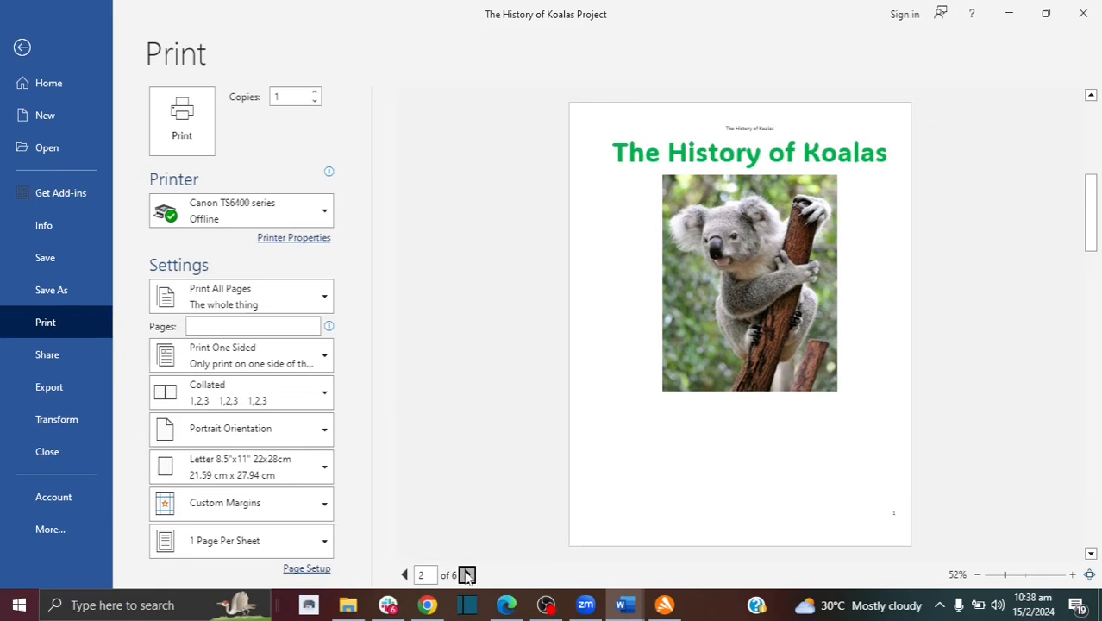
click(466, 574)
Step: Scroll back to the cover page and place the cursor in the Pages box
drag(1098, 371, 1091, 252)
mouse_move(209, 215)
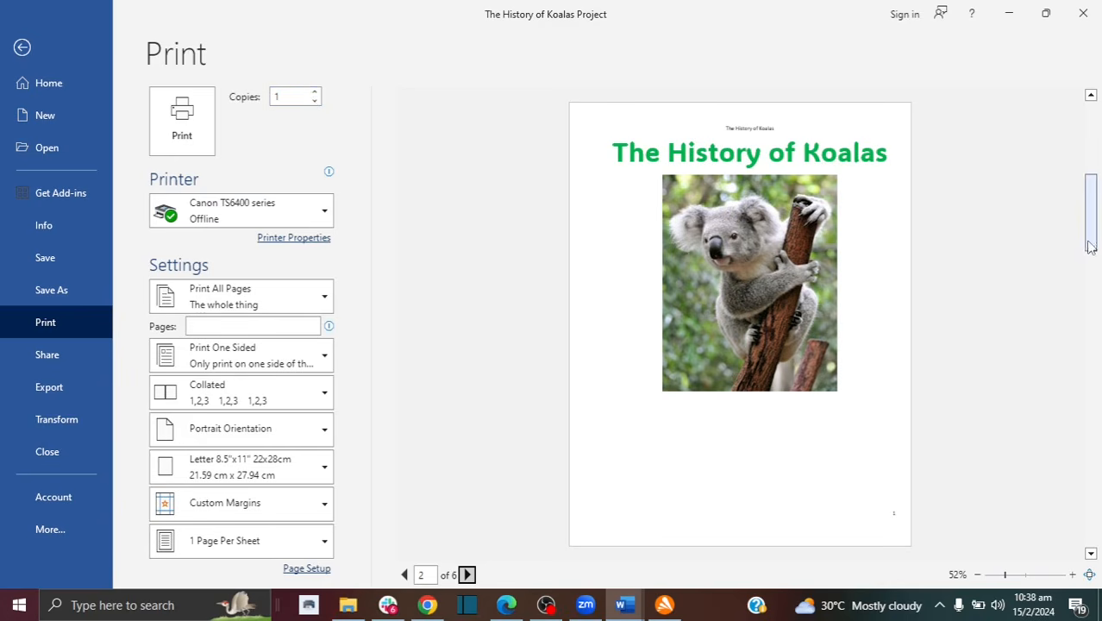
drag(1089, 247, 1092, 138)
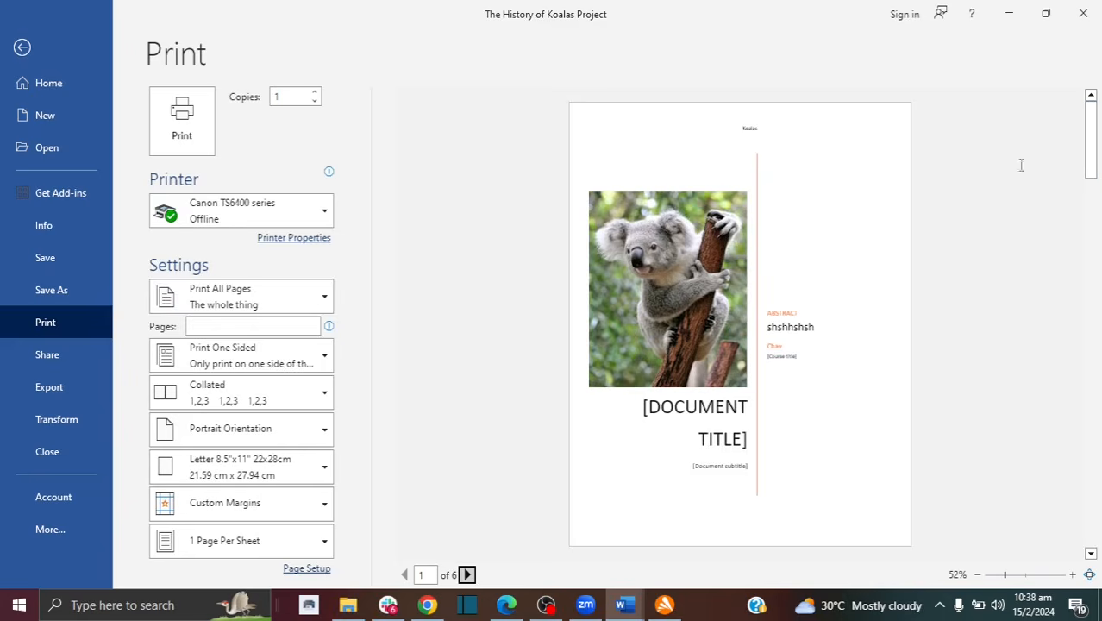
click(211, 328)
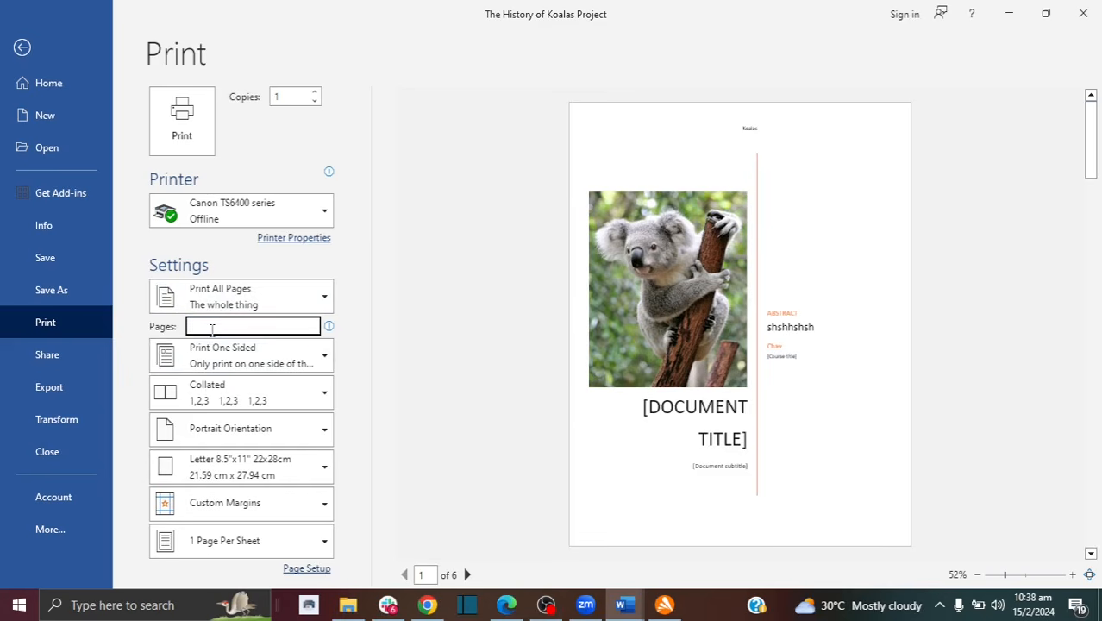
Step: Enter a custom print range of pages 1,3-6 in the Pages box
text(1)
key(BackSpace)
drag(1093, 161, 1093, 224)
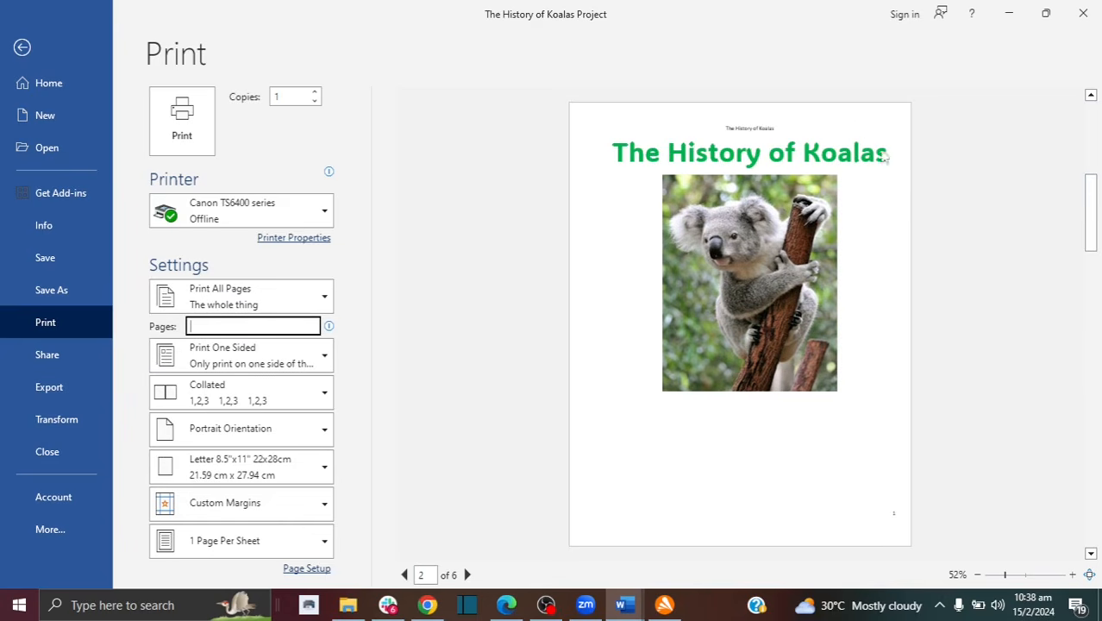
drag(1089, 219, 1097, 266)
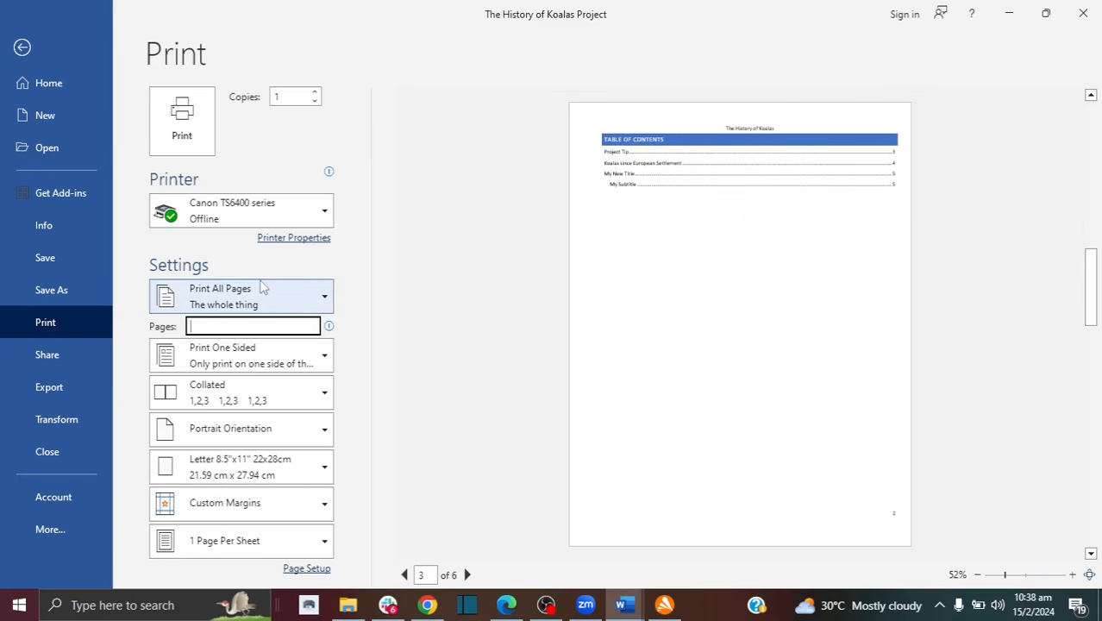
text(1,)
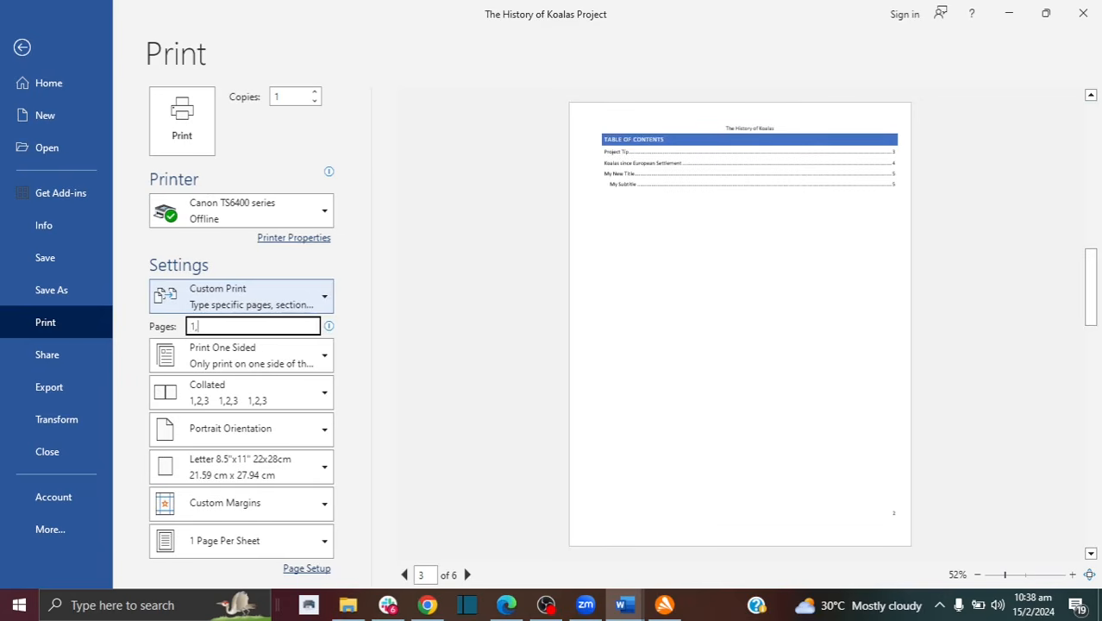
drag(1091, 293, 1093, 247)
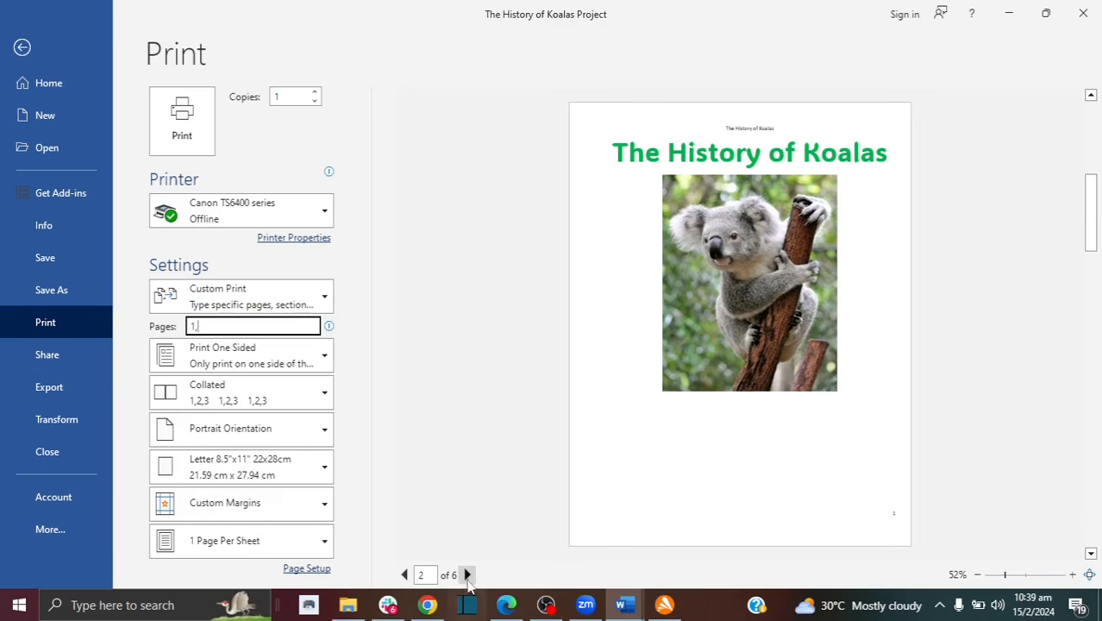
click(467, 576)
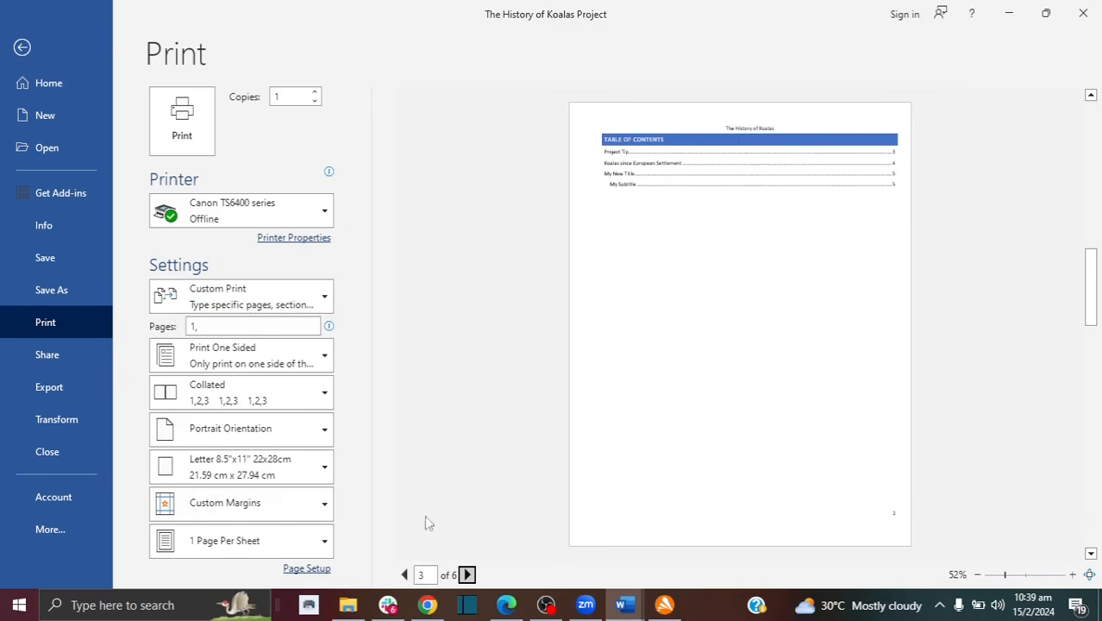
double_click(204, 329)
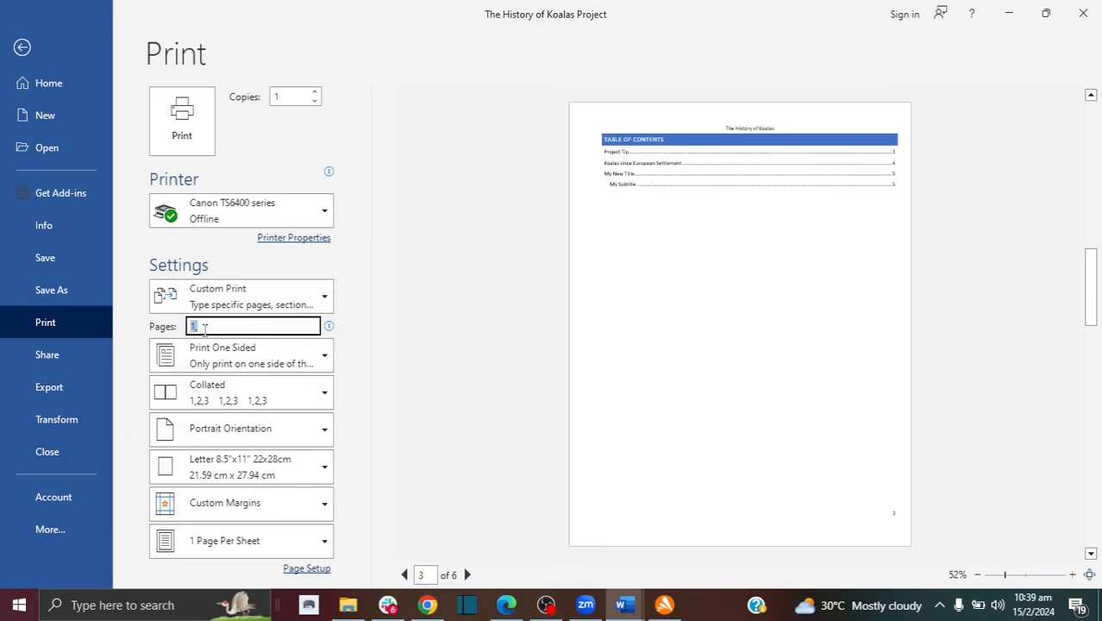
click(205, 329)
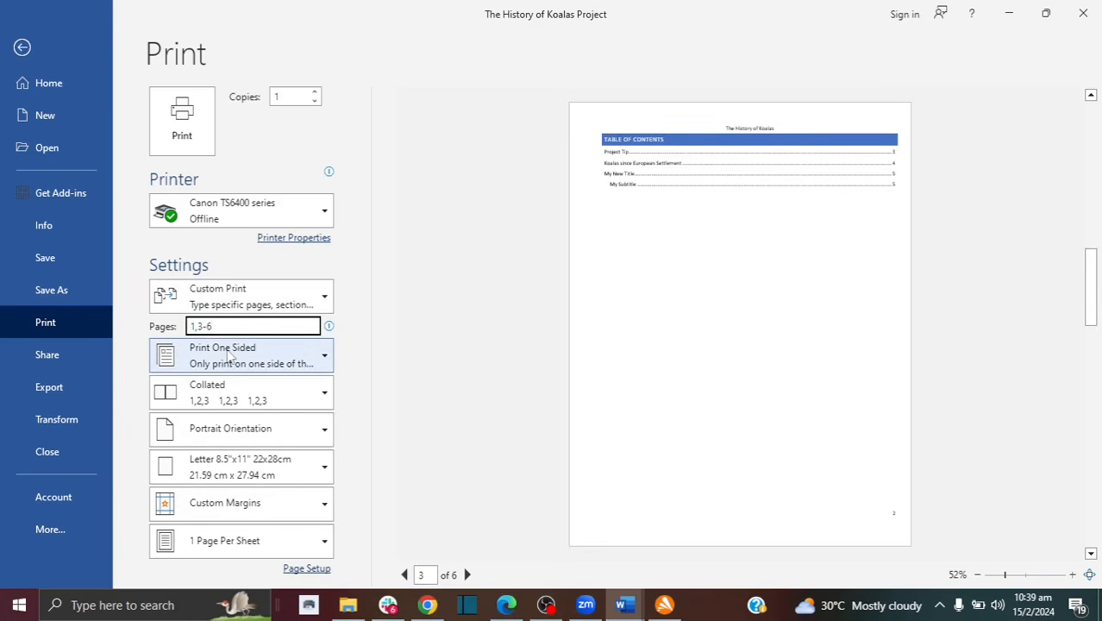
Step: Review the sided-printing choices and keep Print One Sided
click(323, 358)
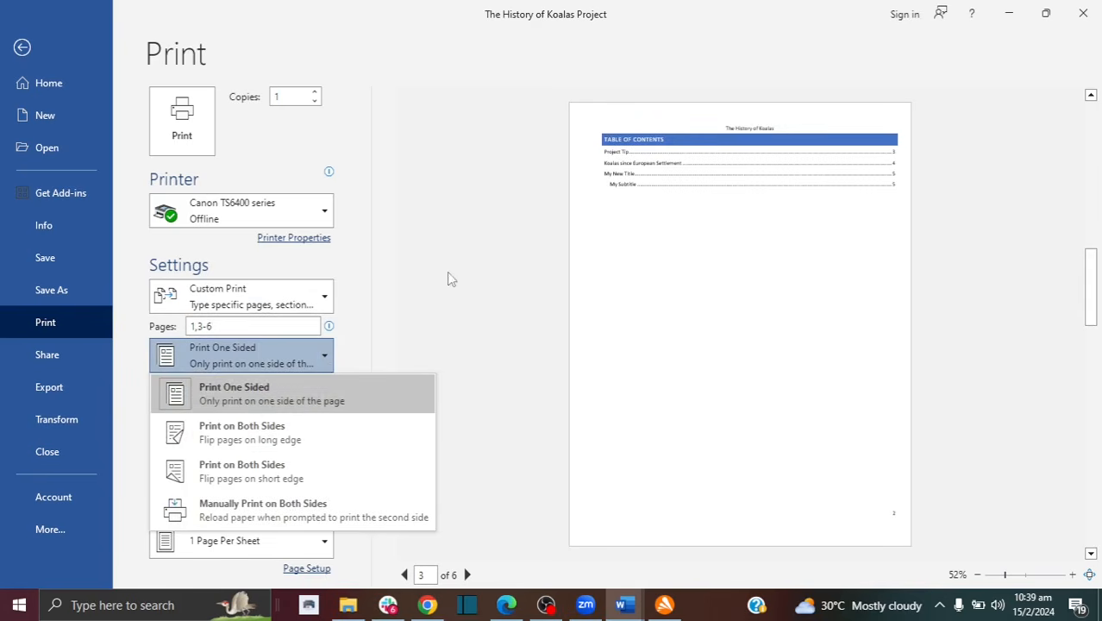
click(389, 351)
click(312, 369)
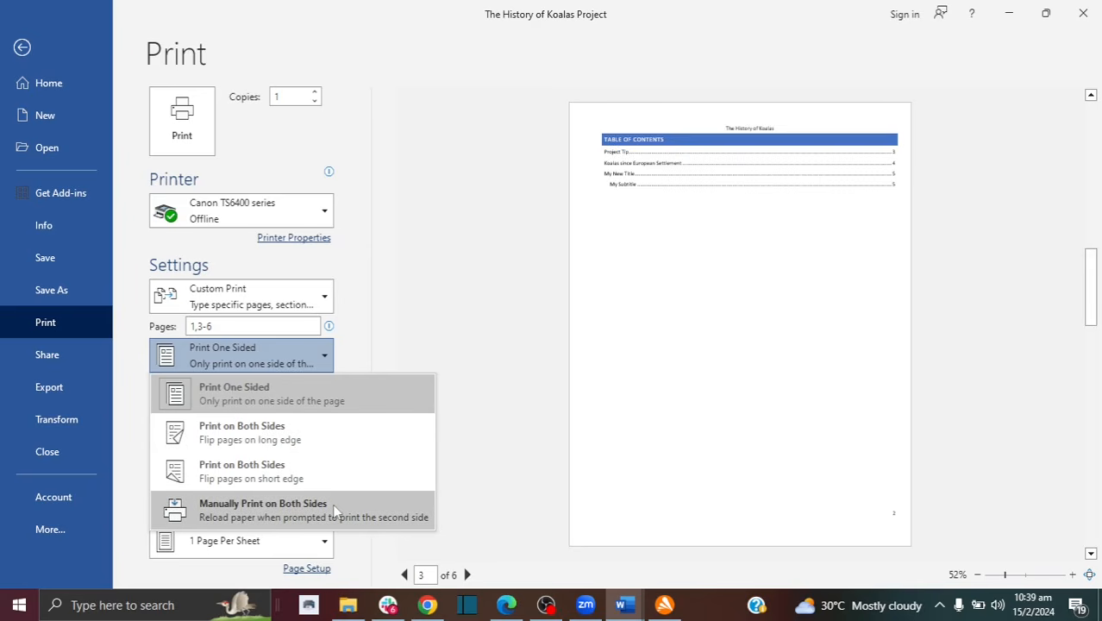
click(489, 397)
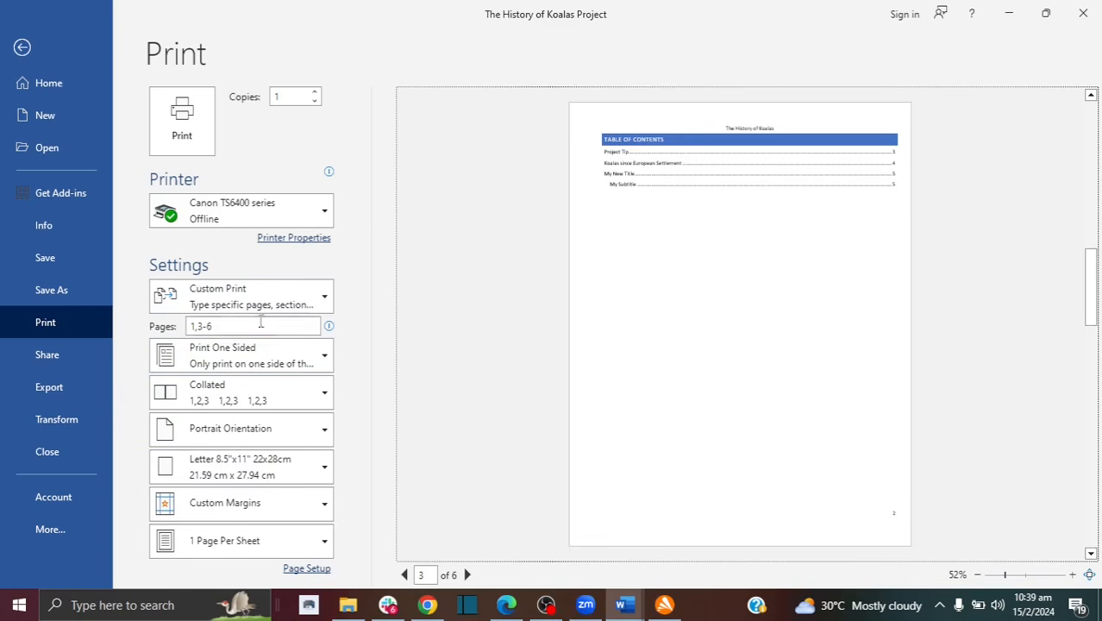
click(324, 469)
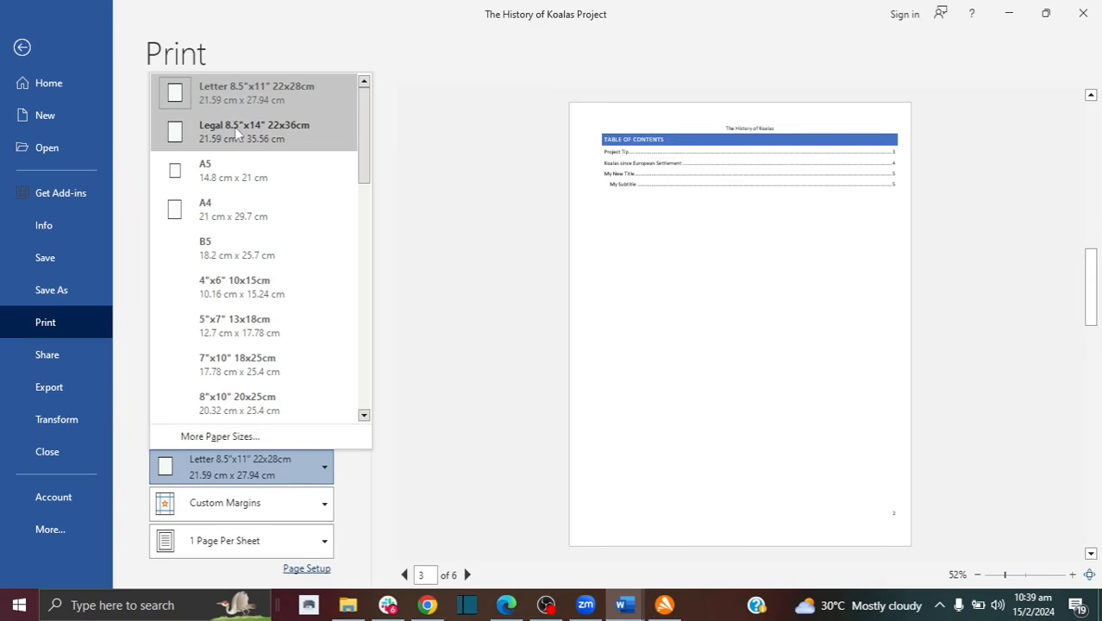
click(452, 321)
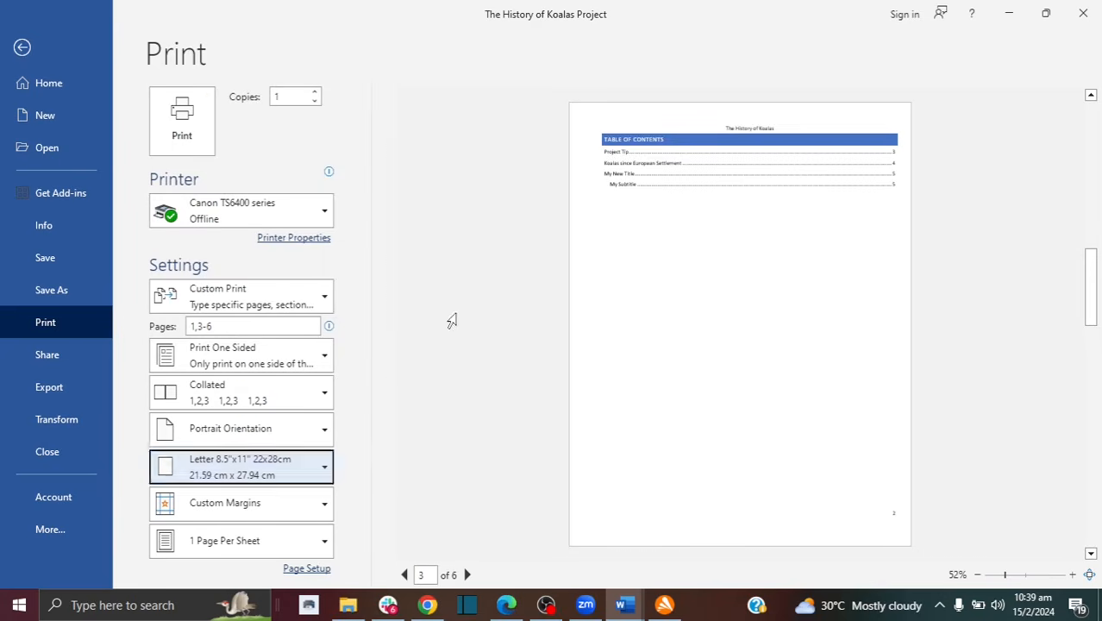
click(451, 321)
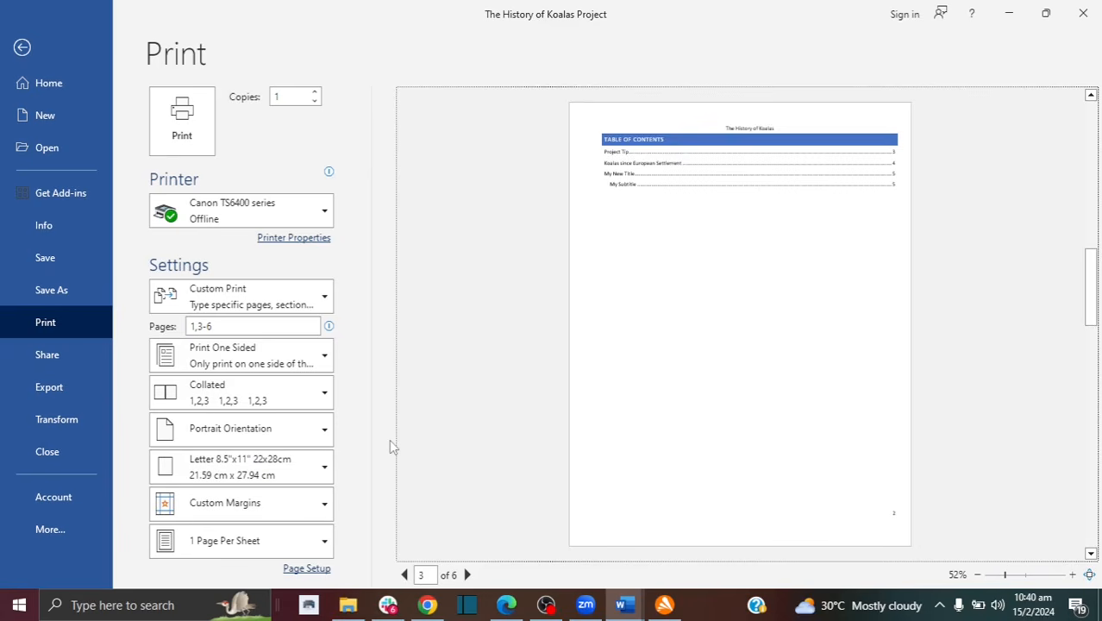
click(312, 438)
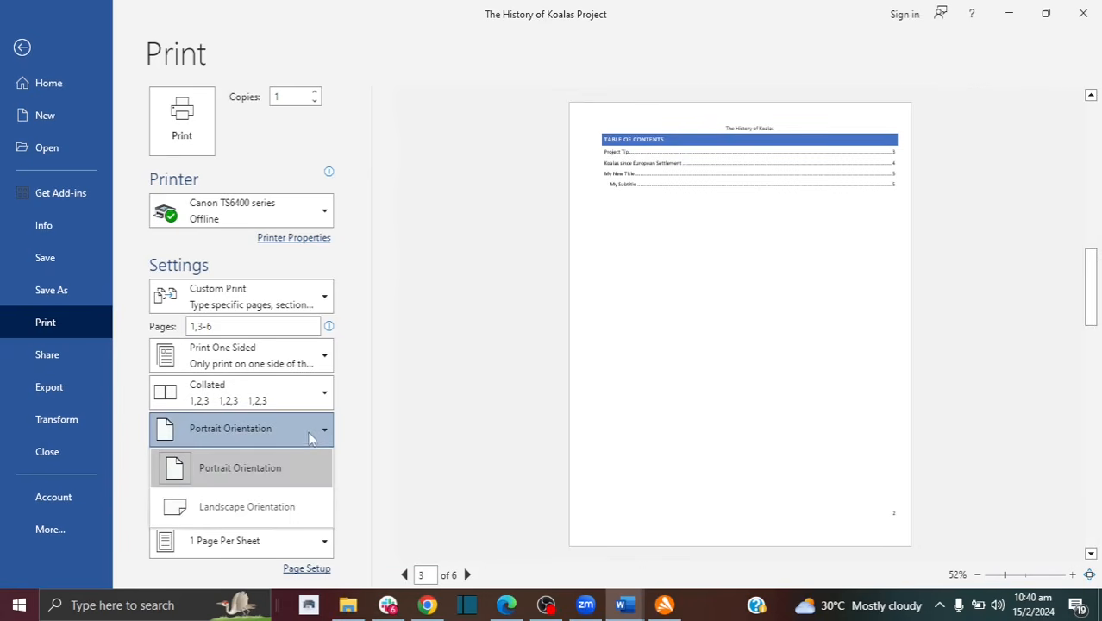
click(288, 507)
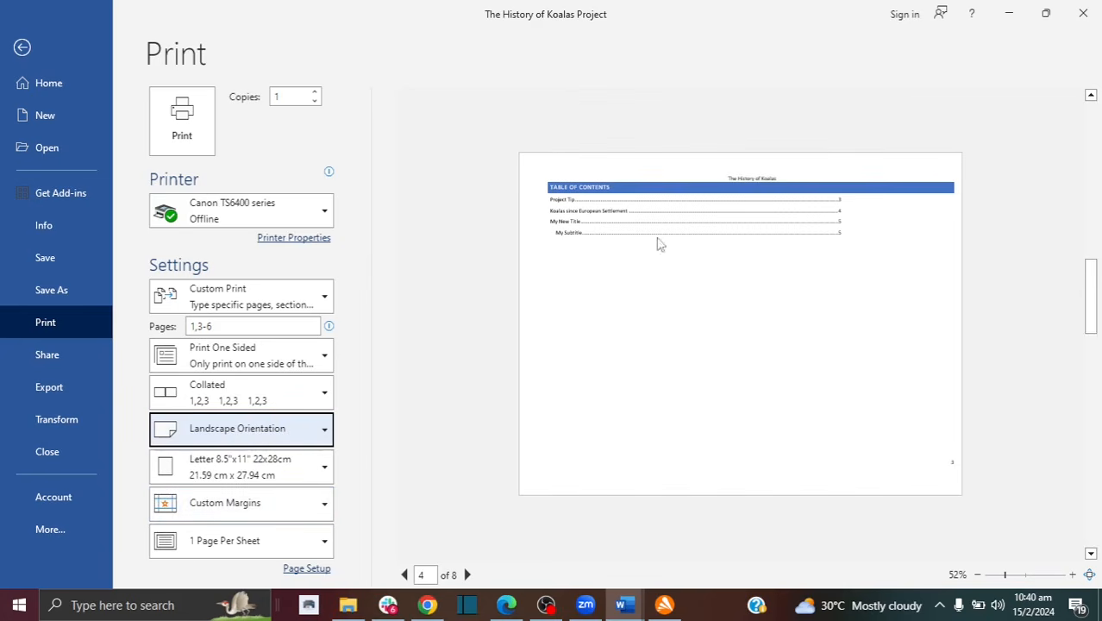
click(404, 574)
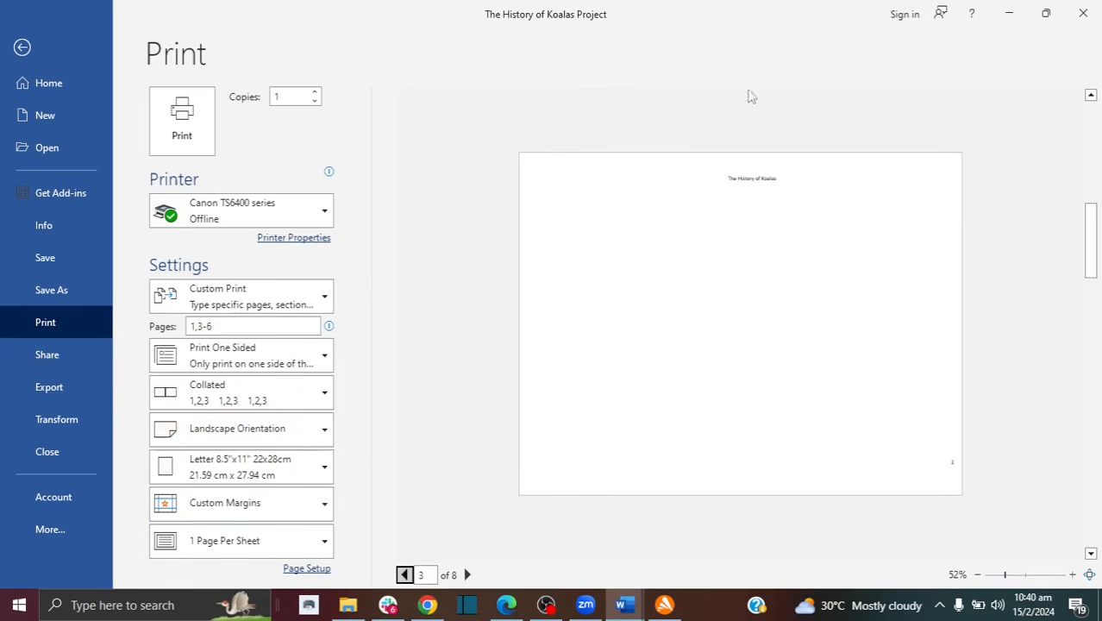
click(405, 574)
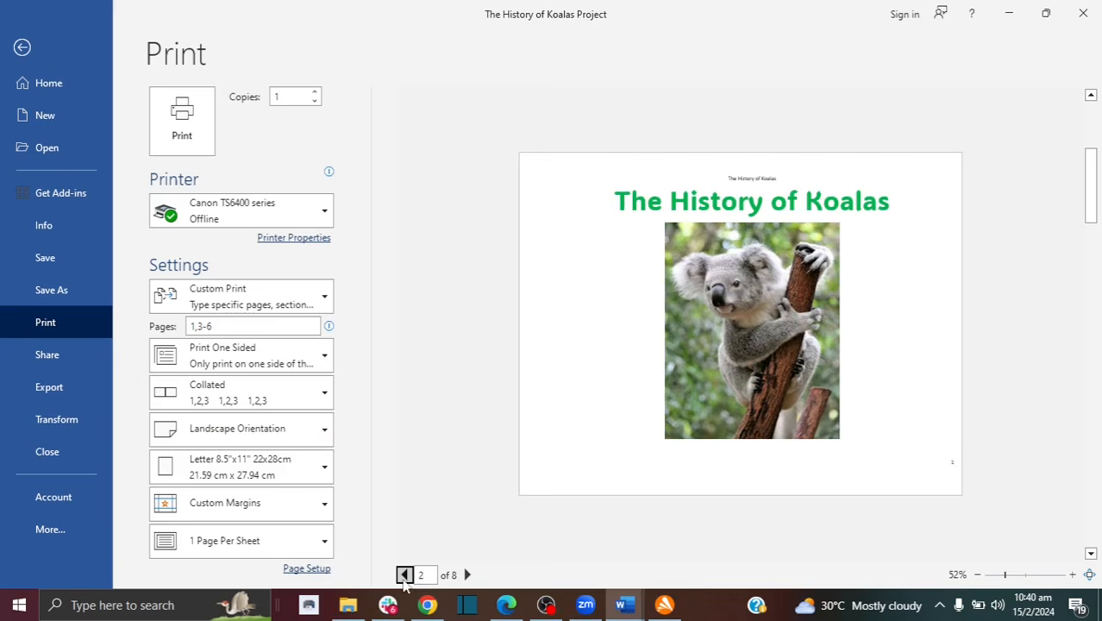
click(405, 574)
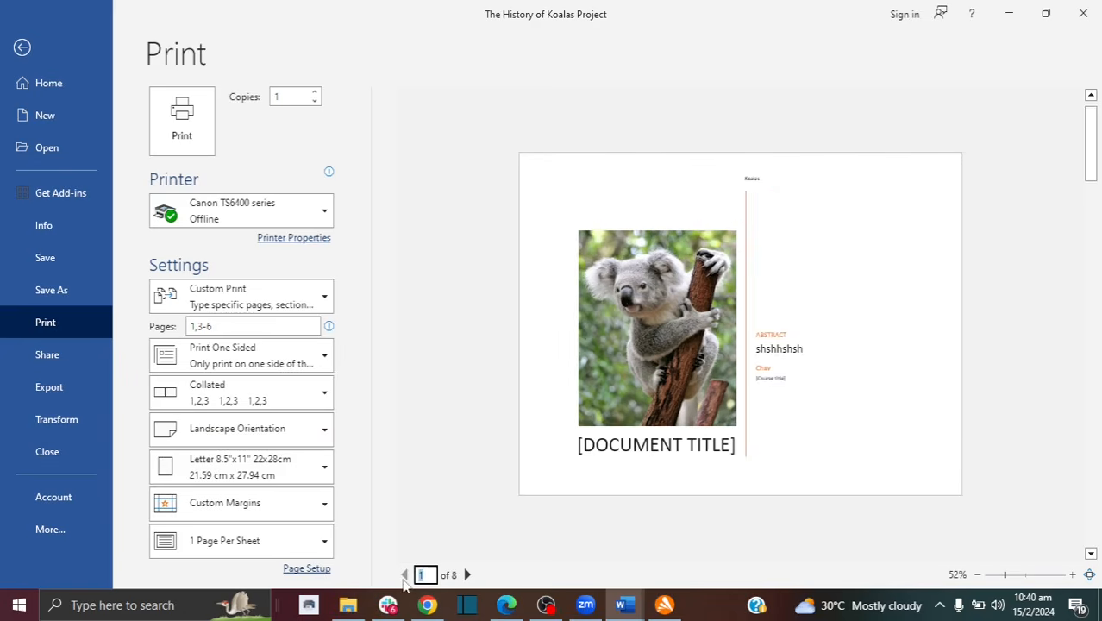
click(466, 574)
click(467, 574)
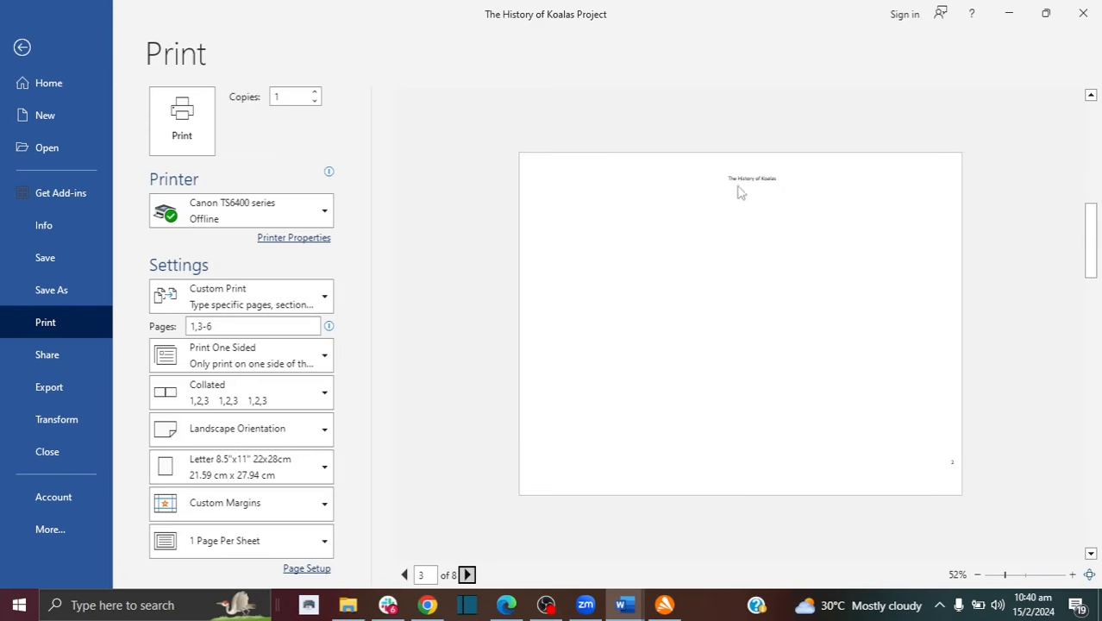
click(404, 575)
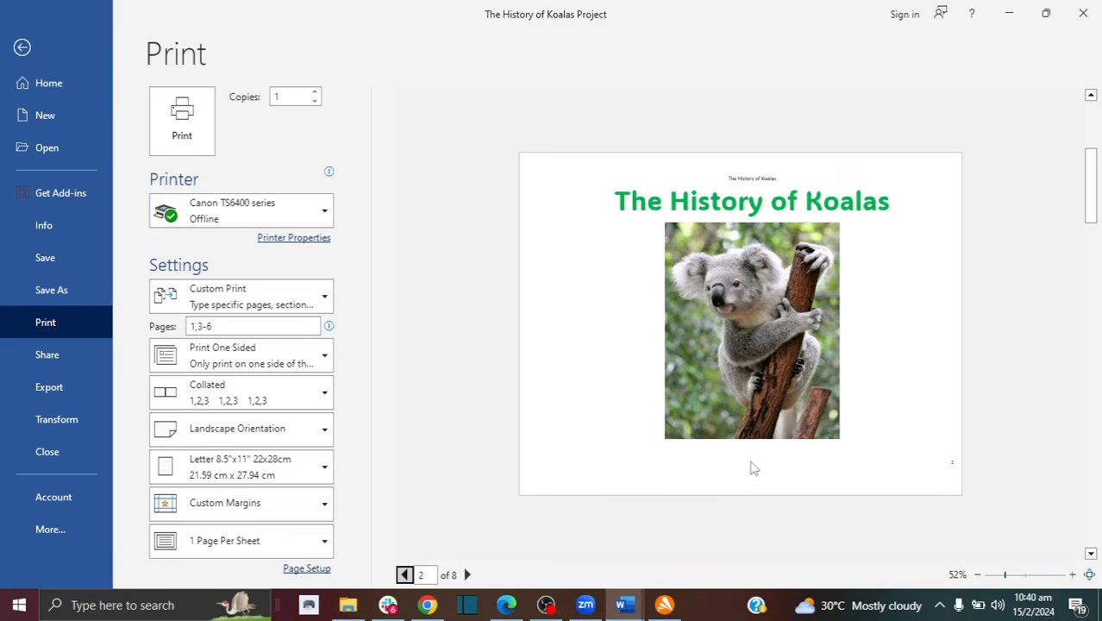
click(467, 575)
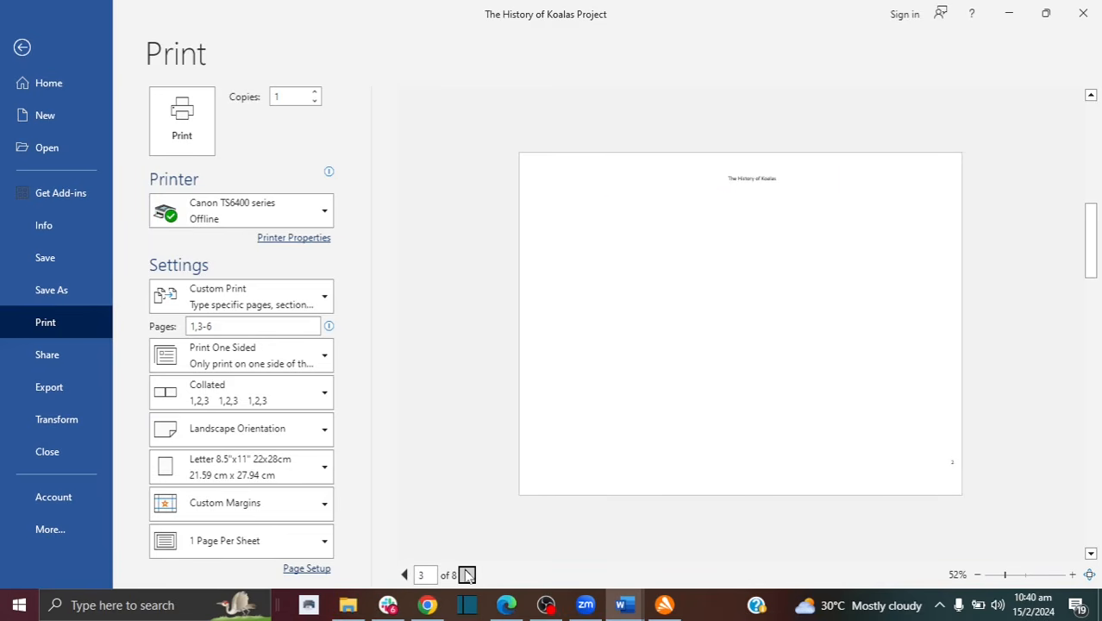
click(467, 574)
click(466, 574)
click(466, 574)
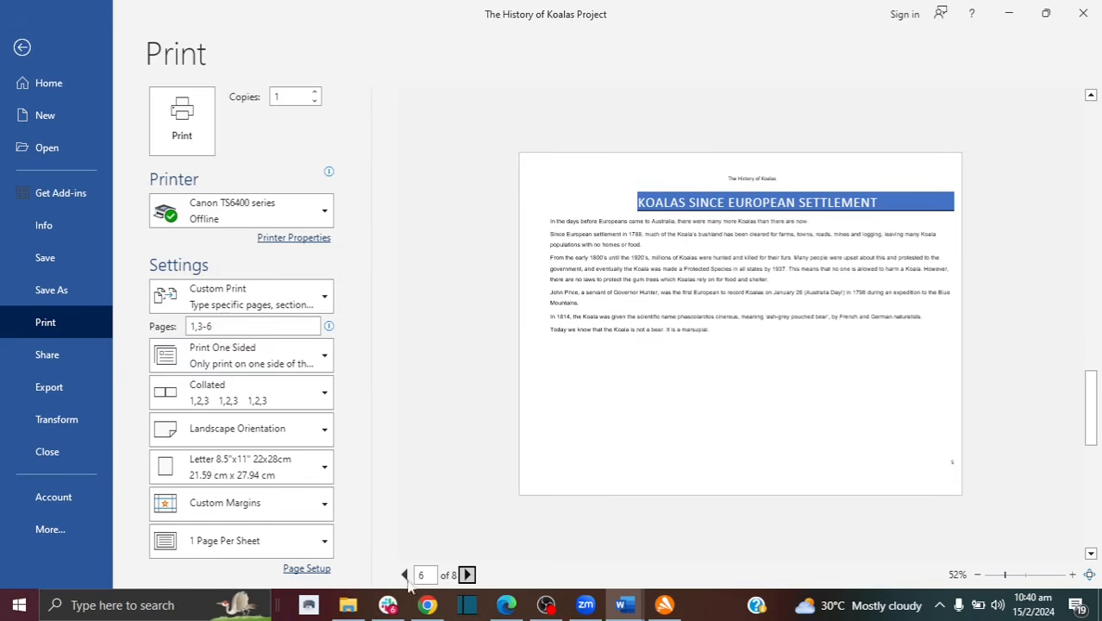
click(466, 574)
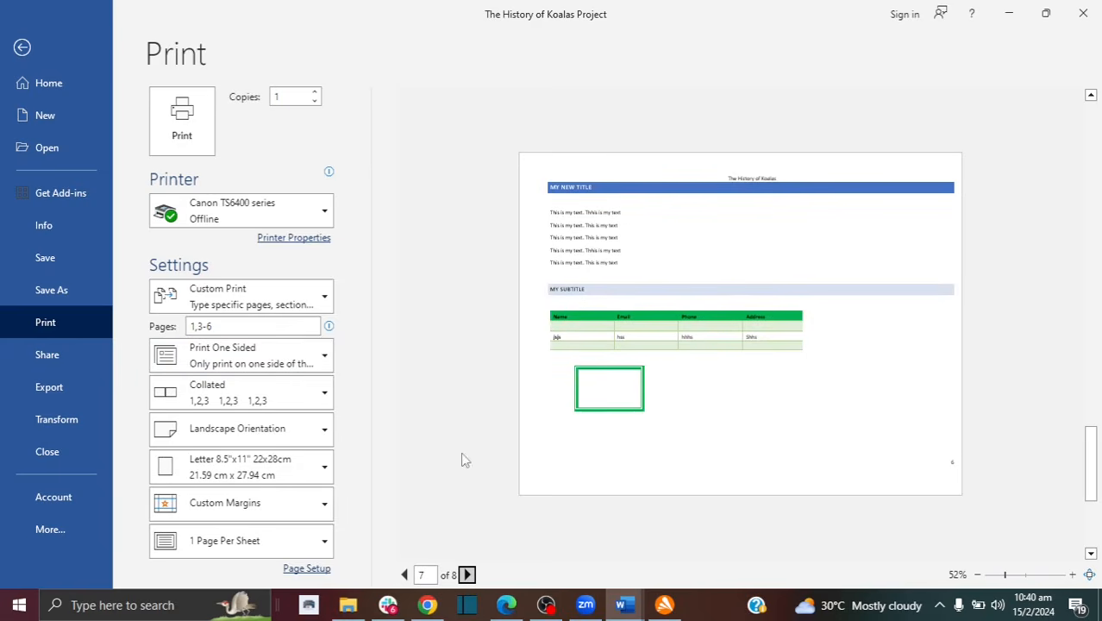
click(259, 428)
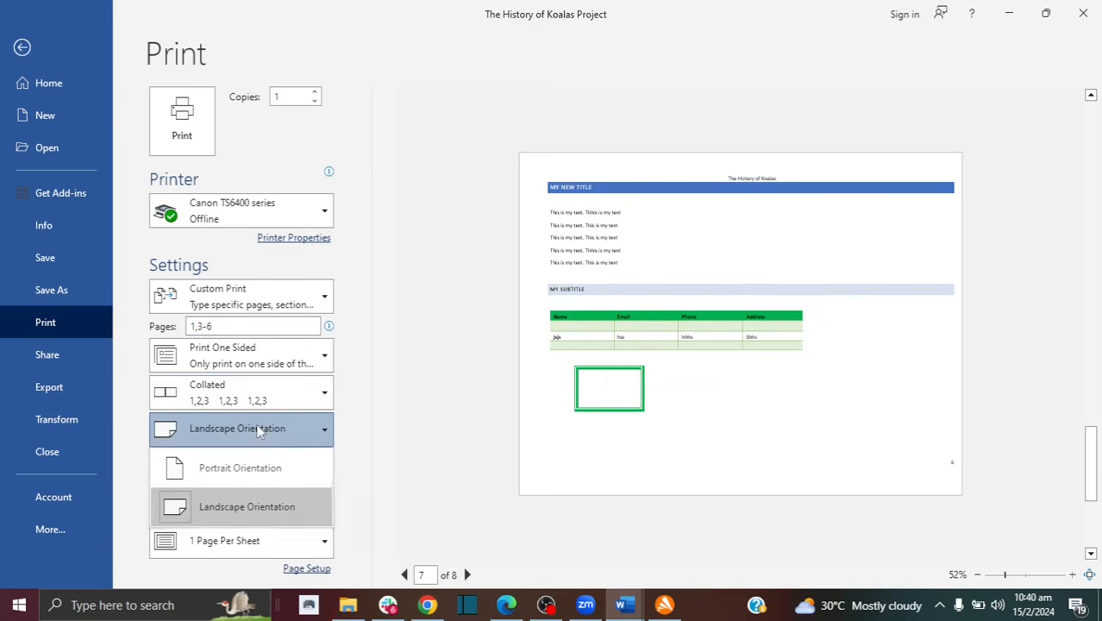
click(259, 468)
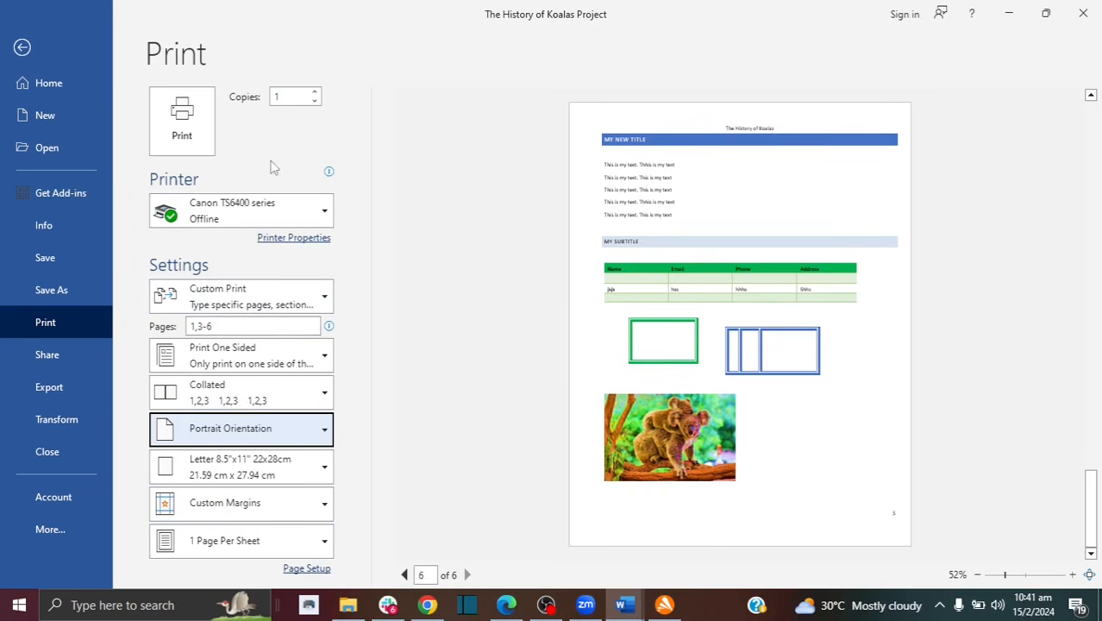
Step: Return from Print to the editing view and save the History of Koalas Project document
click(22, 49)
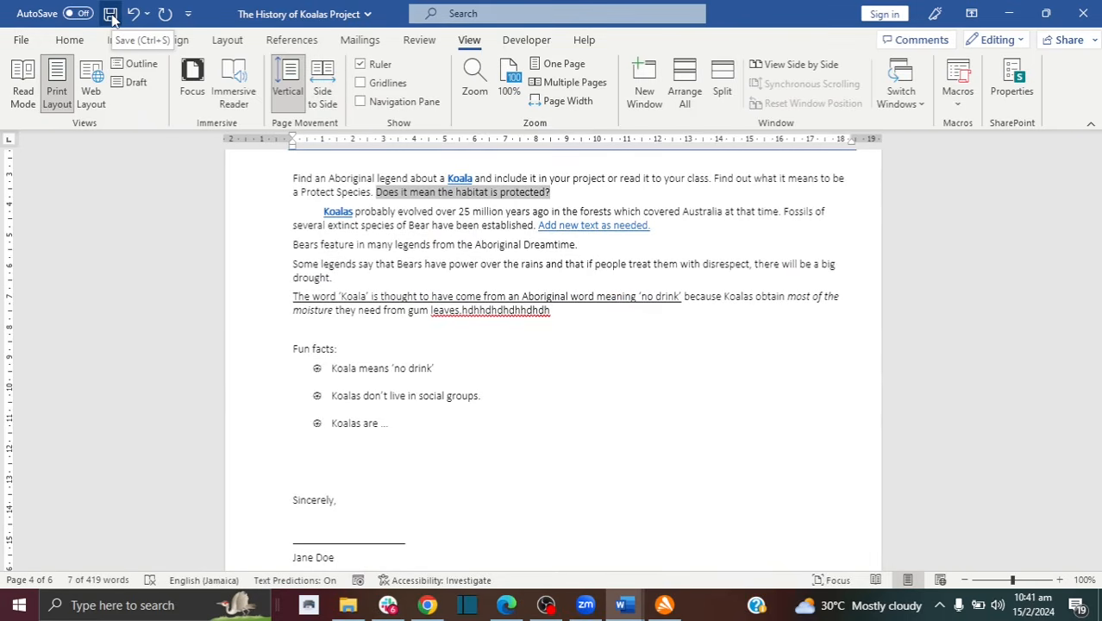
click(111, 14)
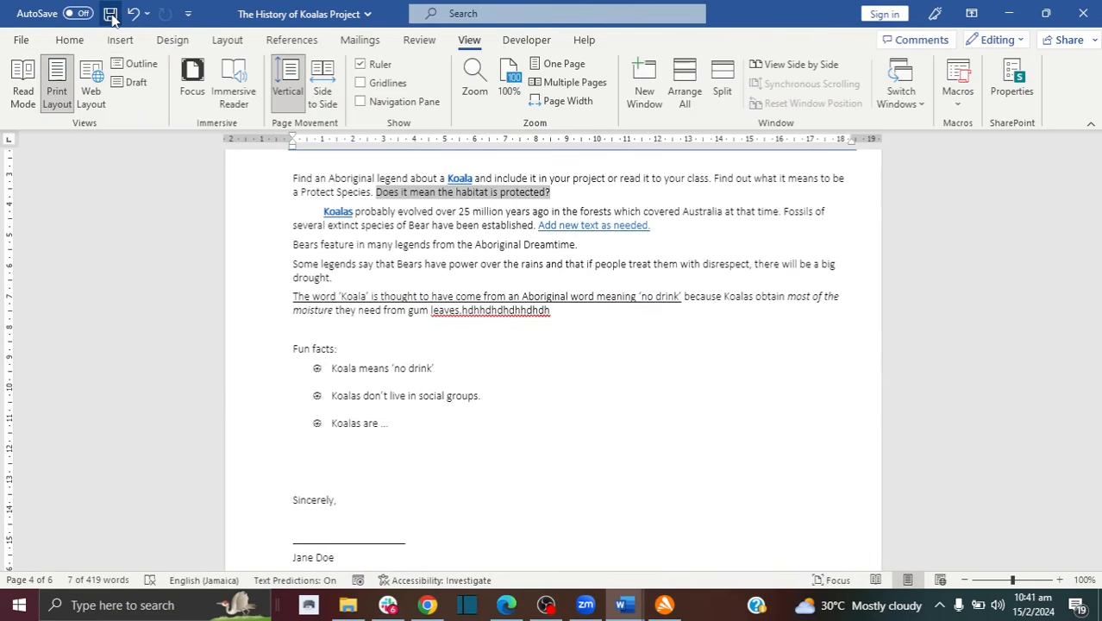
click(394, 264)
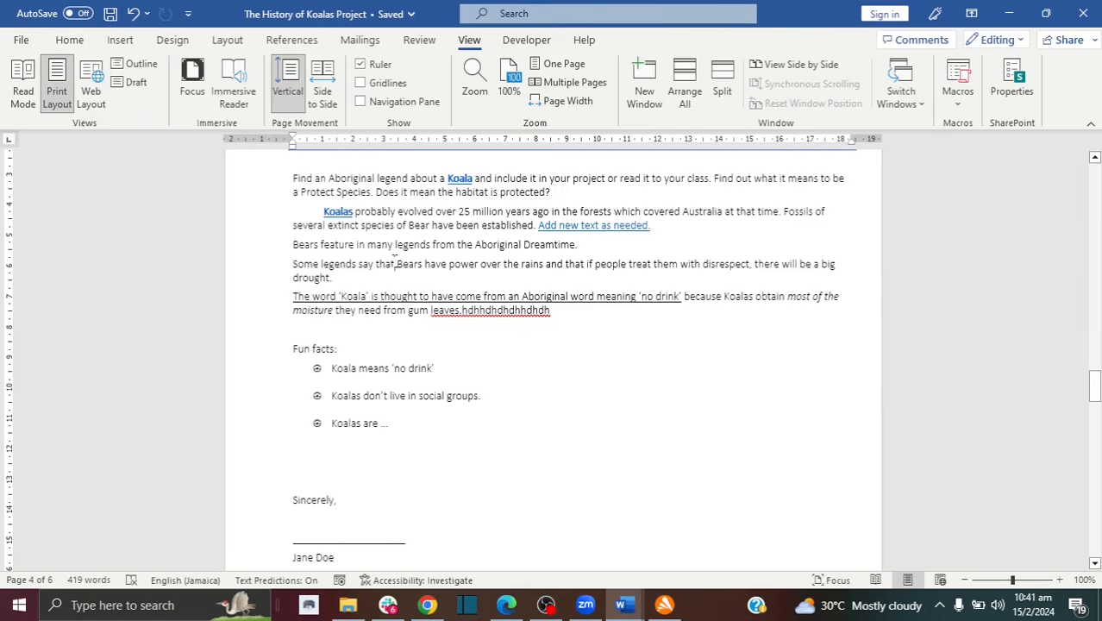